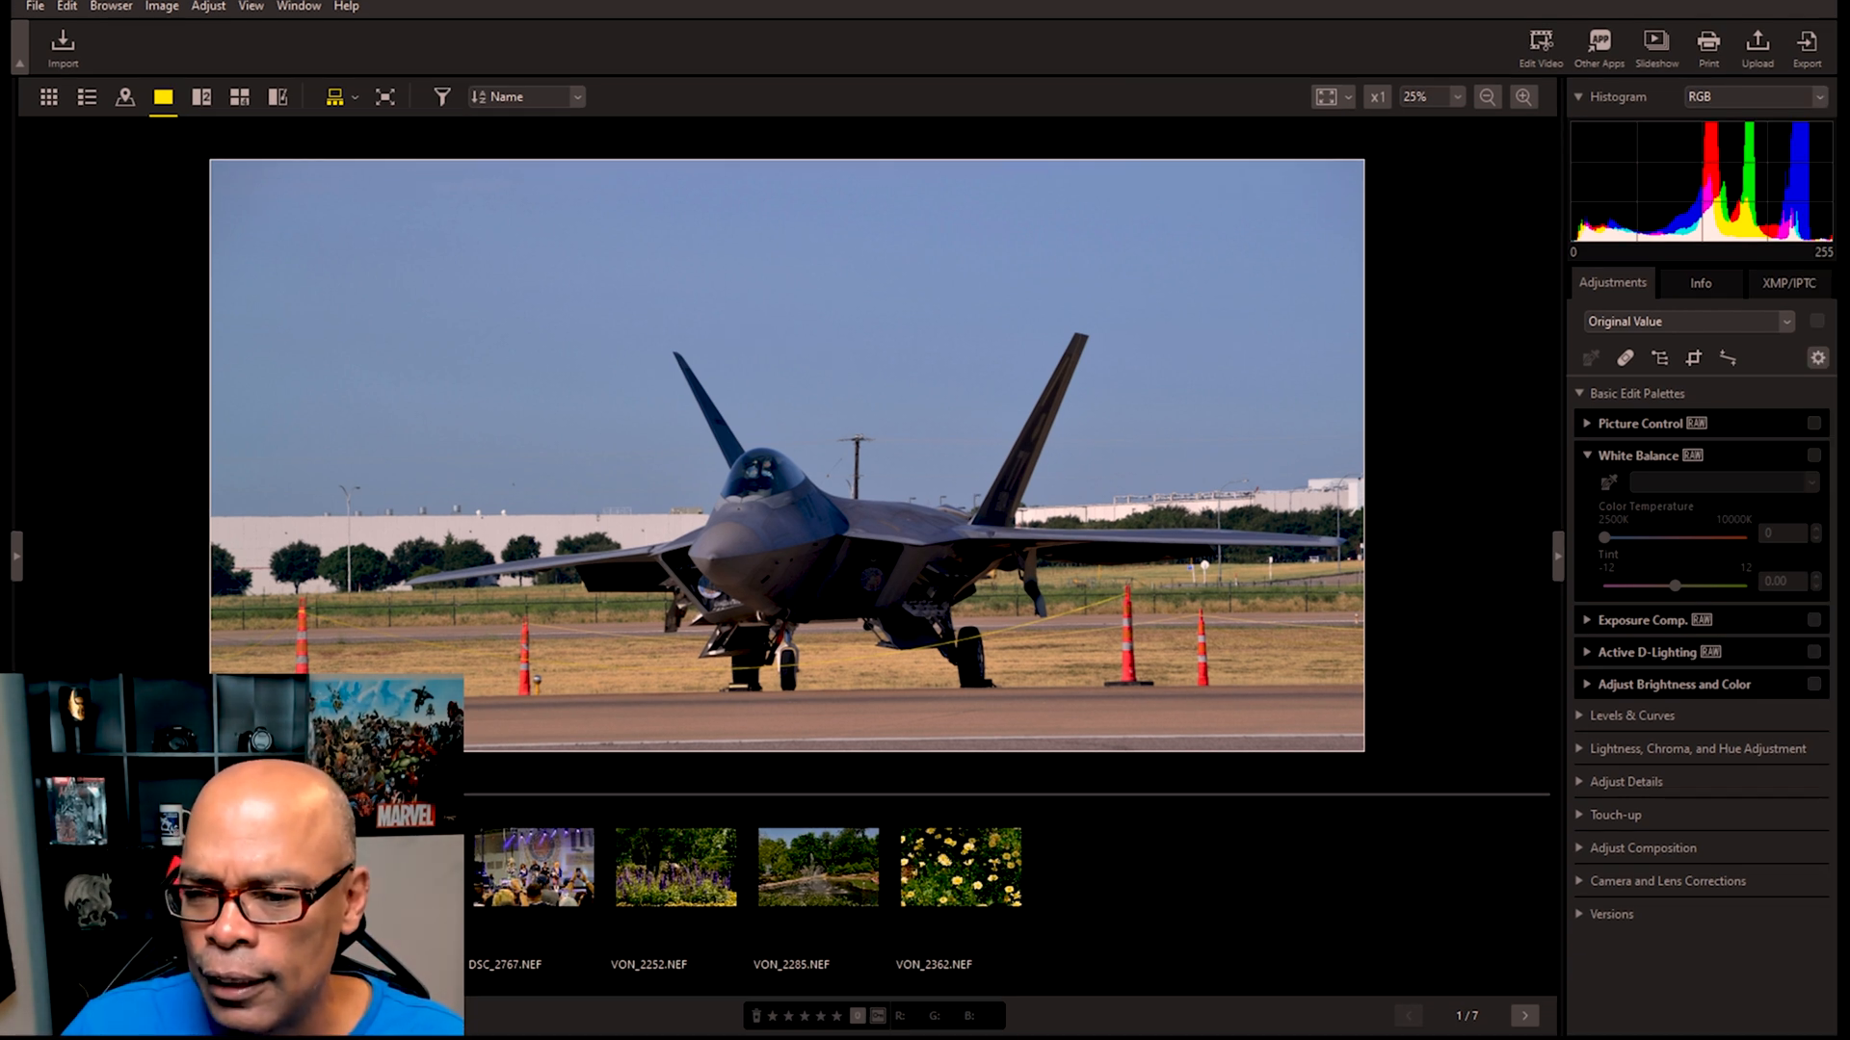
Step: Under Basic Edit Palettes, expand Picture Control and collapse White Balance
click(1642, 394)
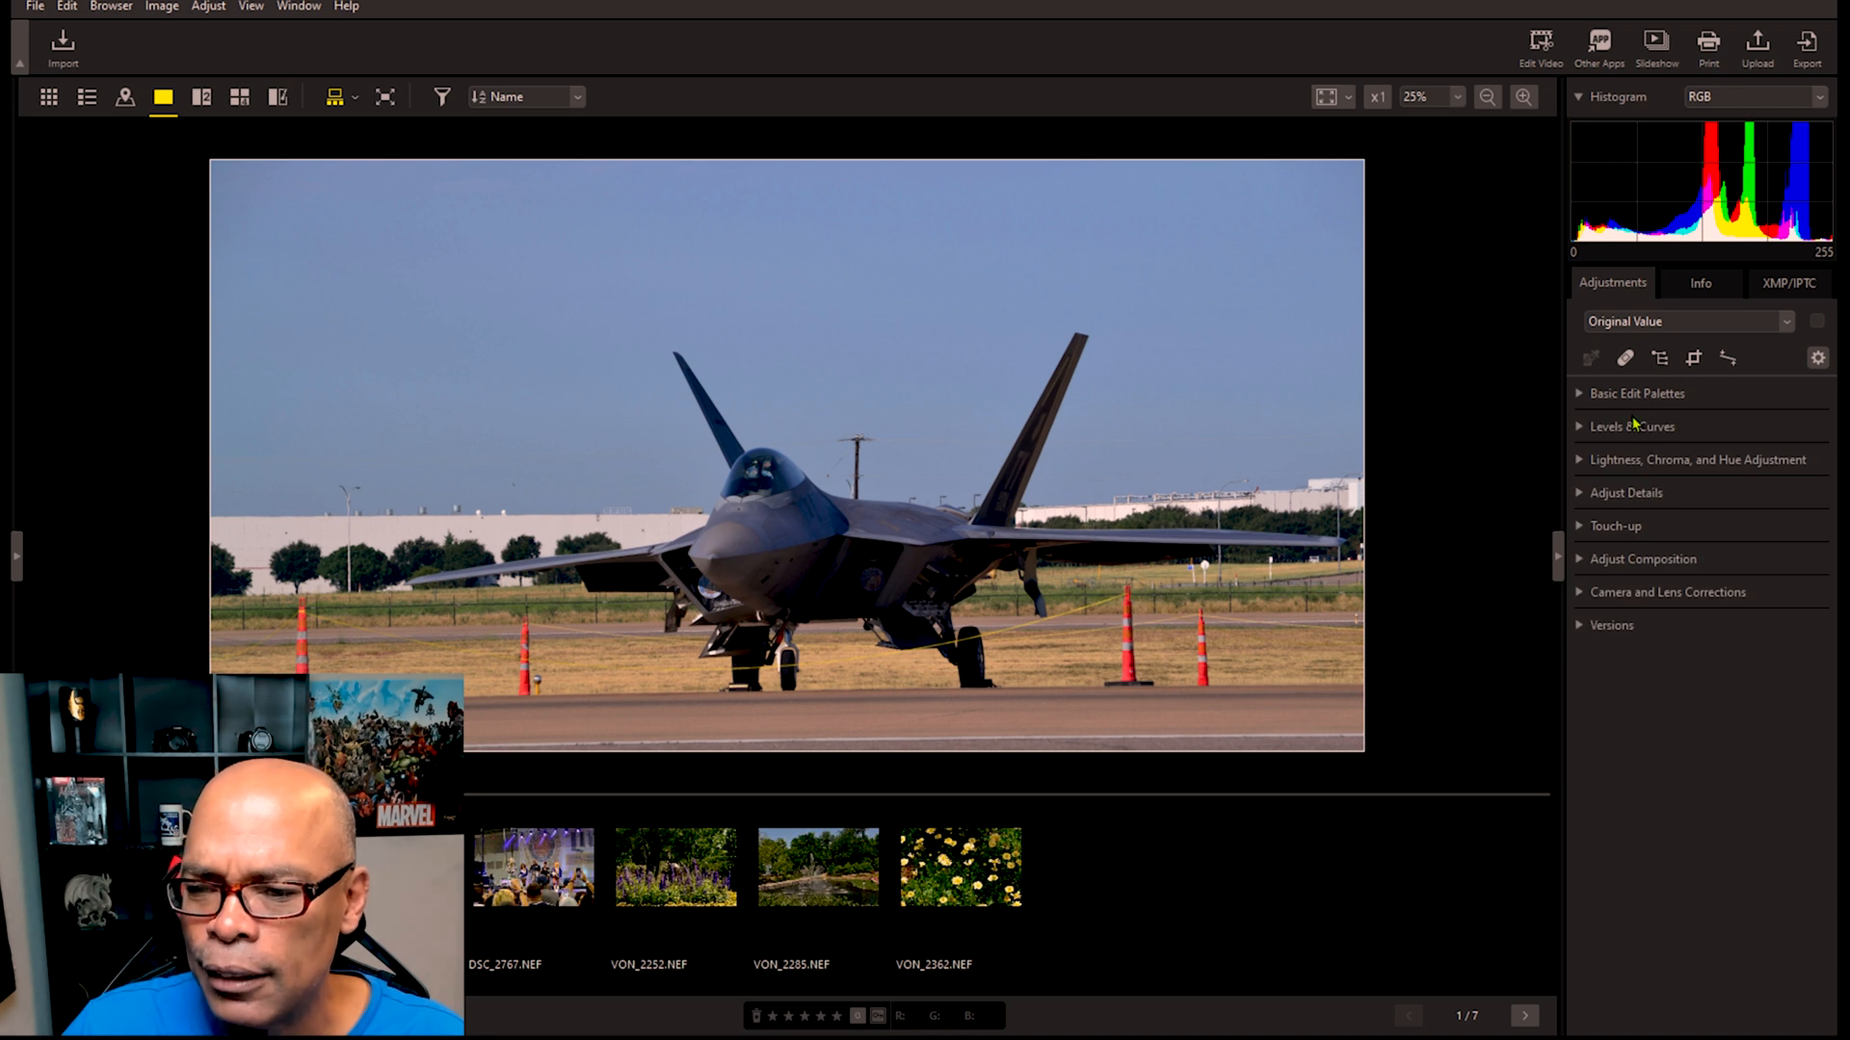
click(1582, 394)
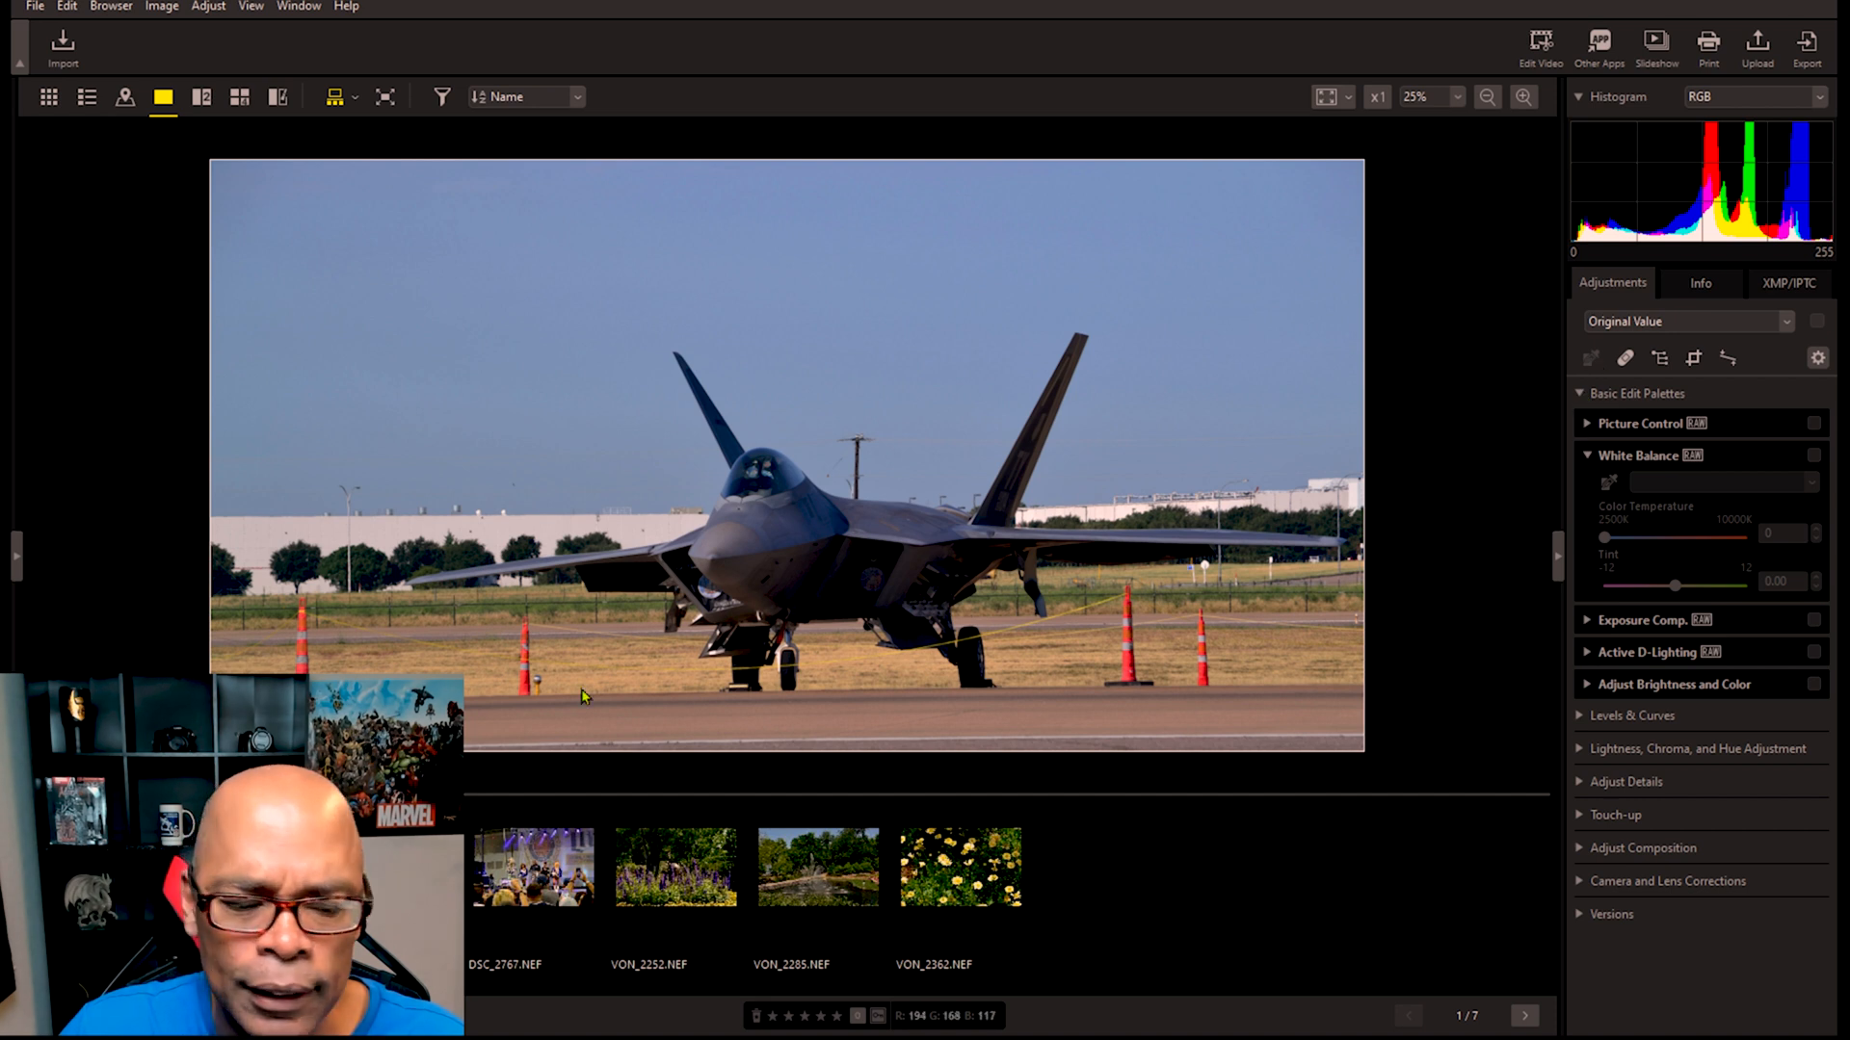
click(1581, 395)
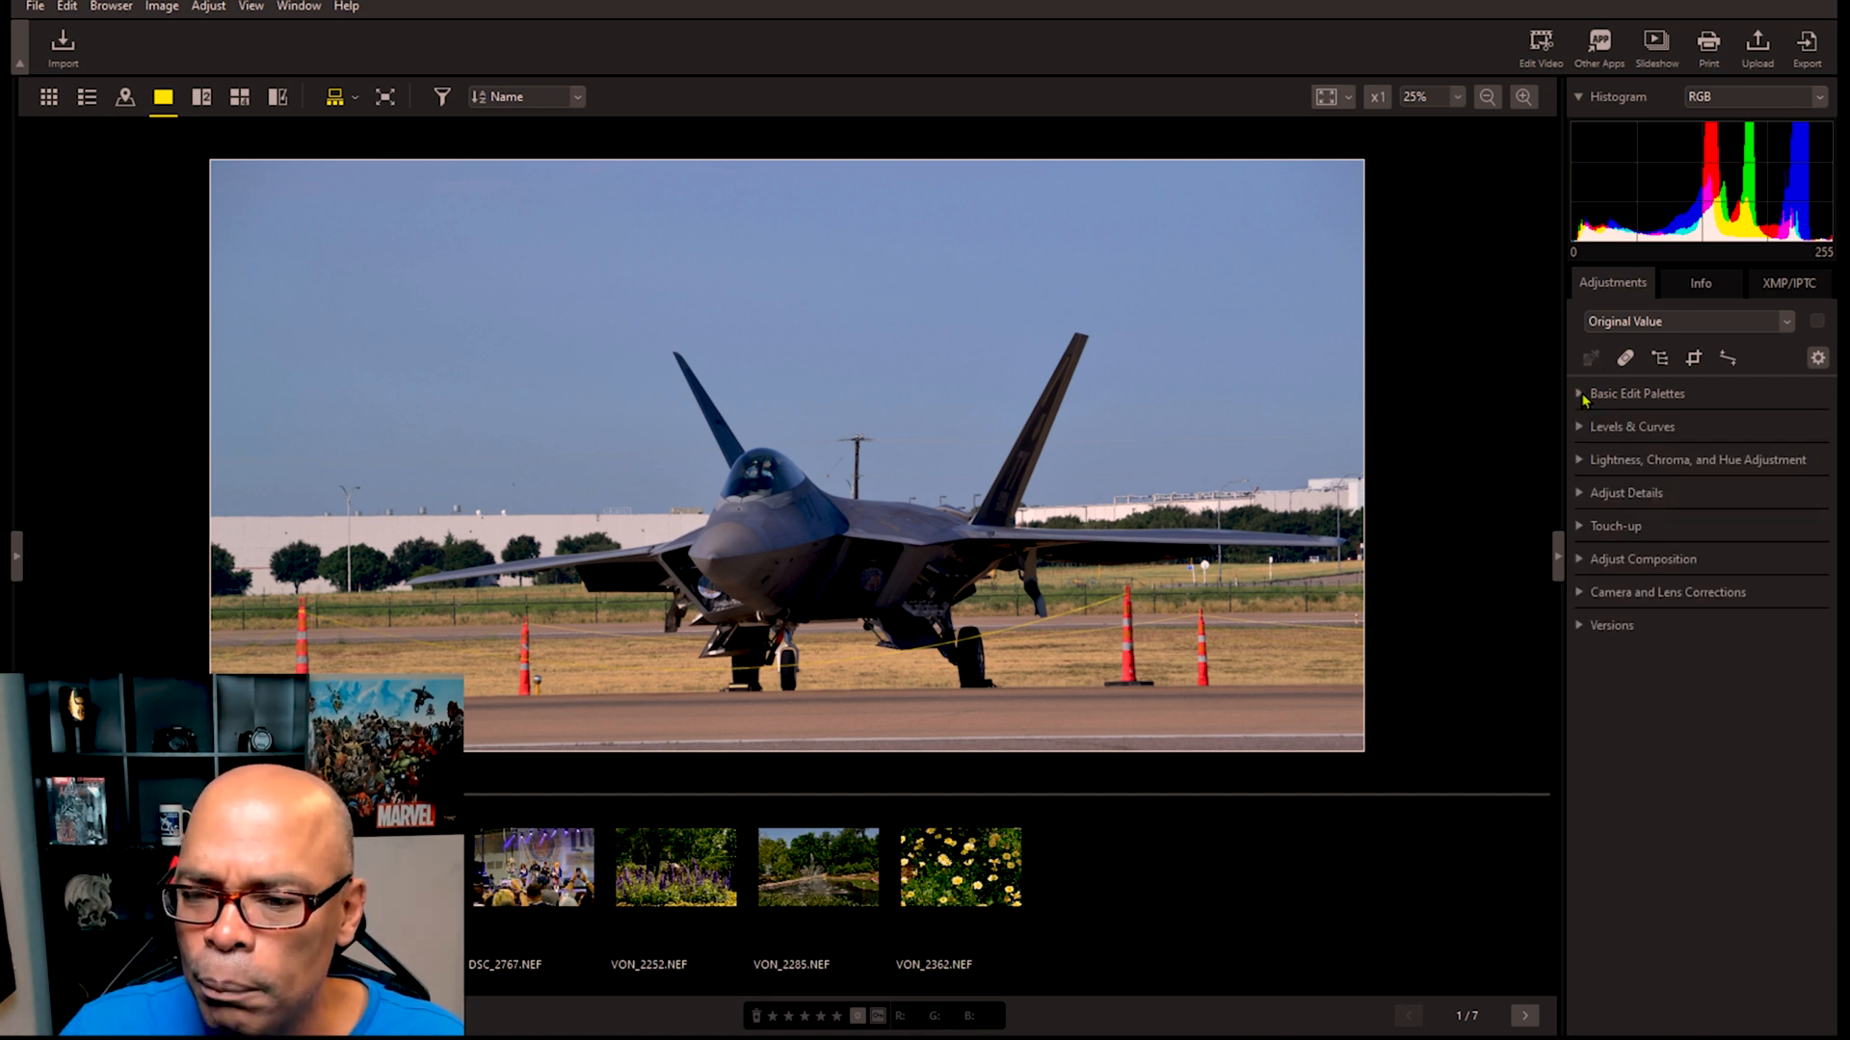
click(1582, 396)
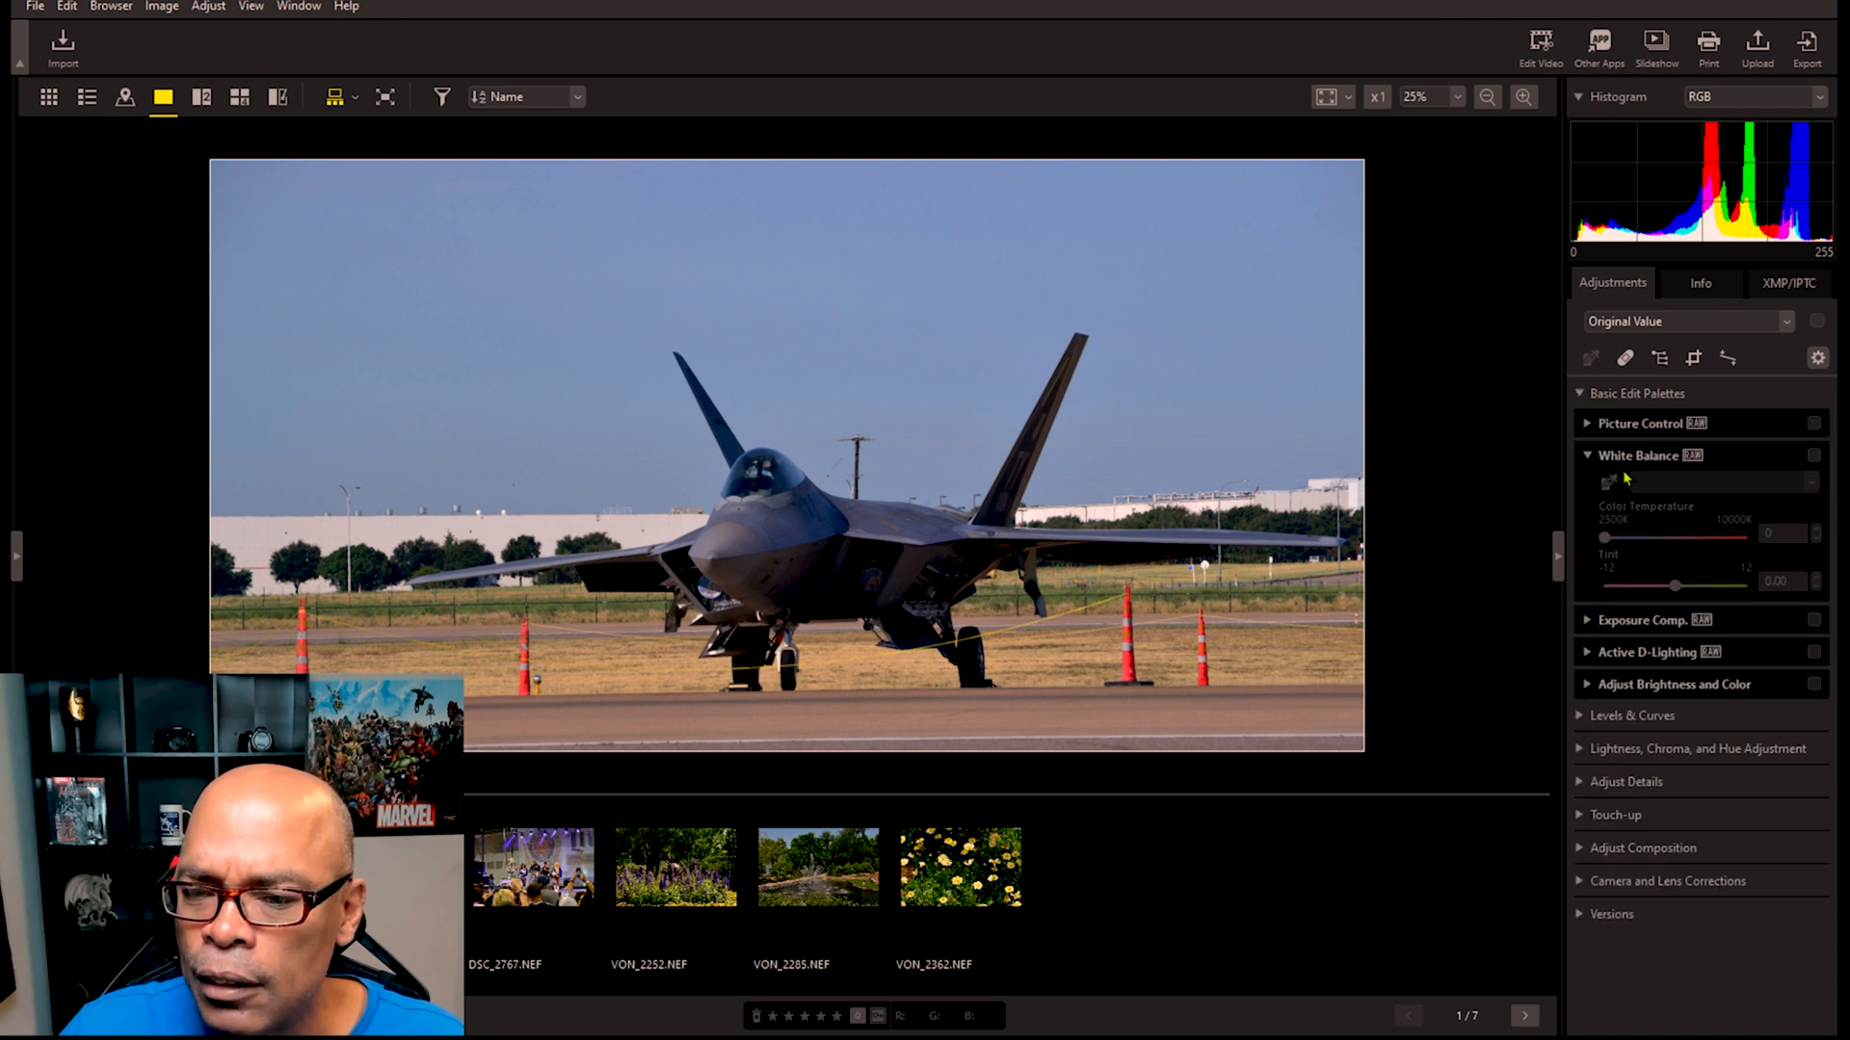
click(1588, 426)
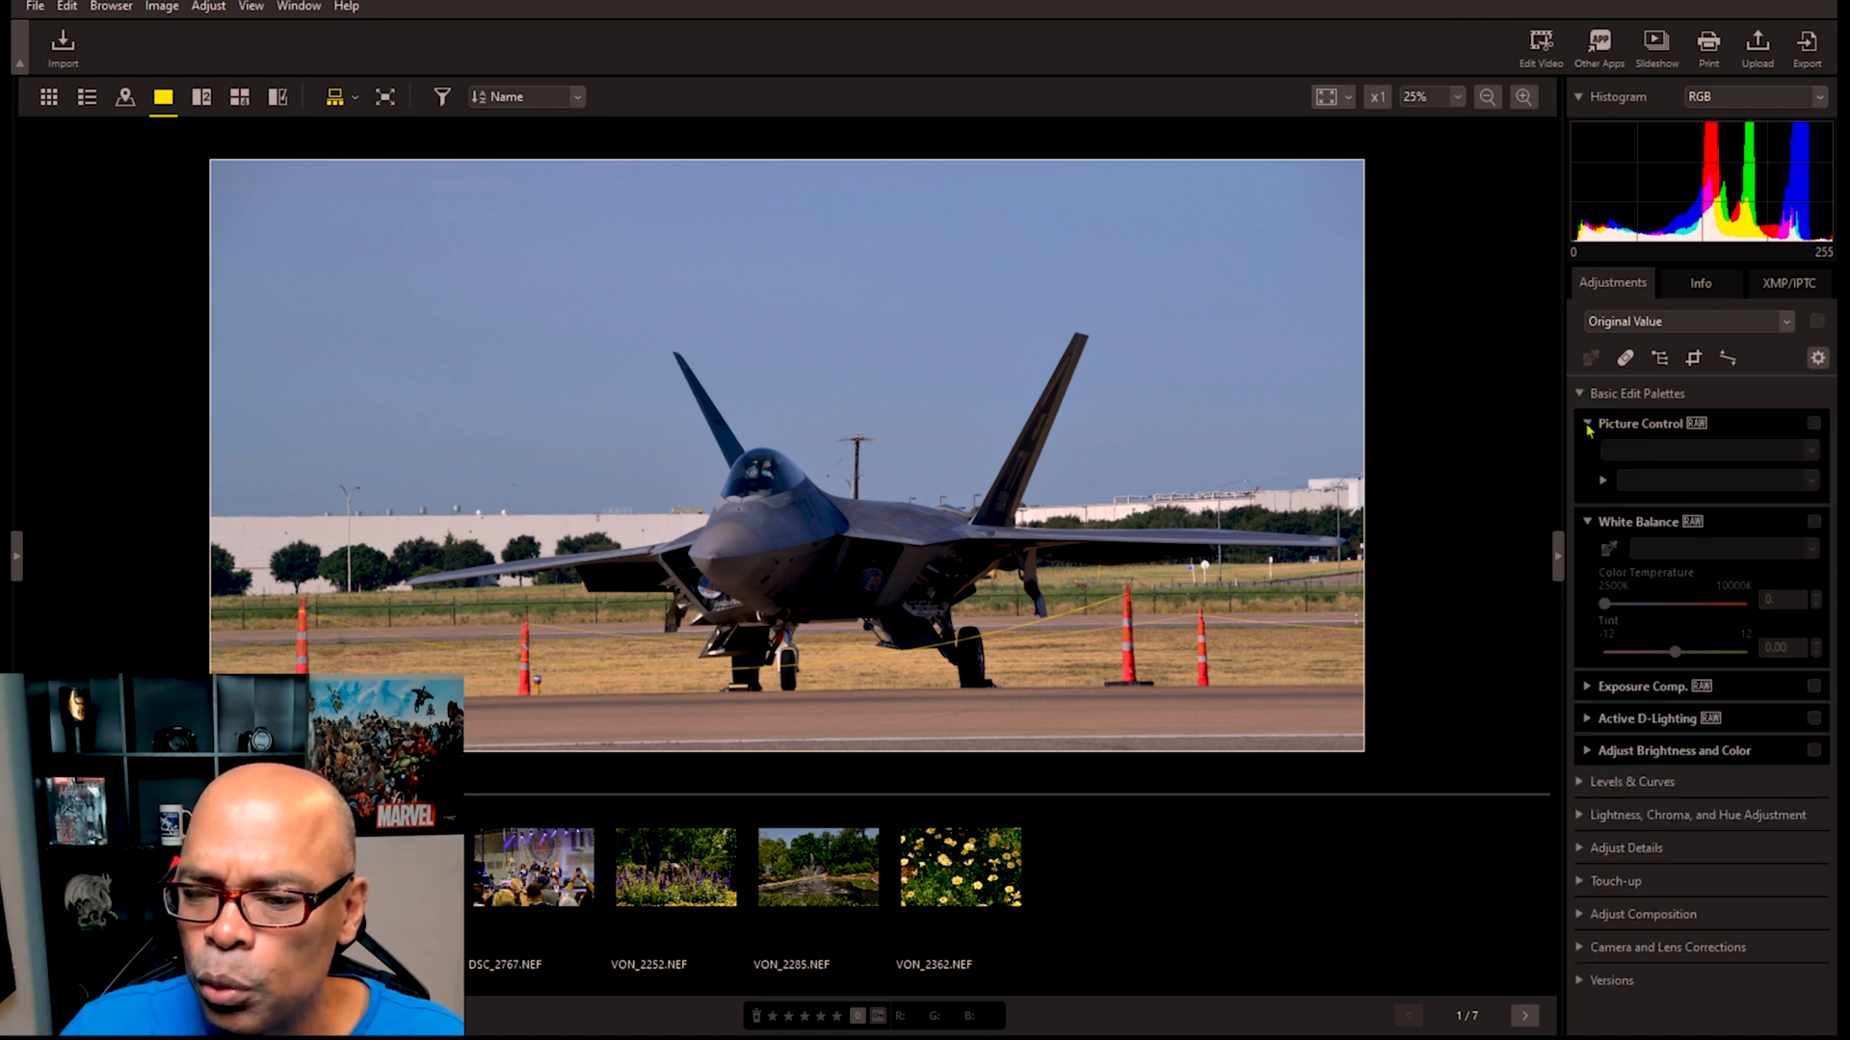
click(1588, 523)
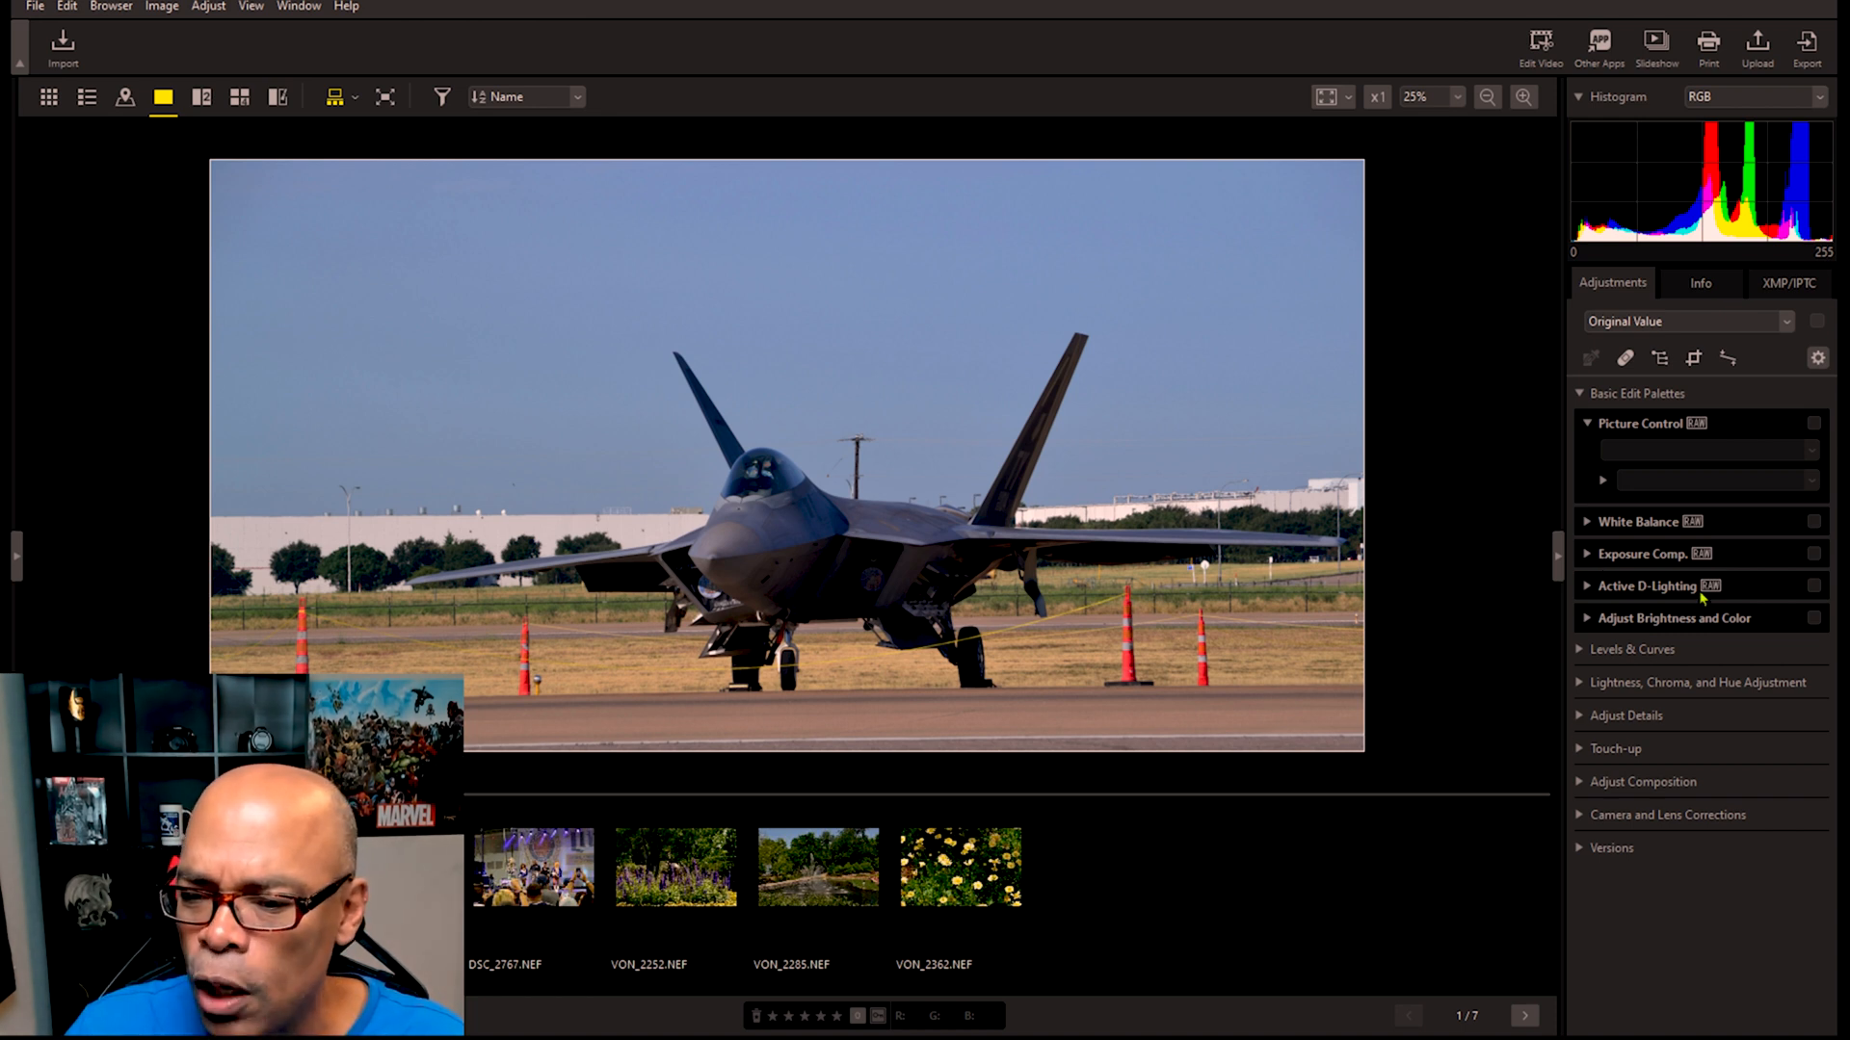
Step: Open the Adjust Brightness and Color settings and set the first jet photo's Brightness to -33
click(1585, 619)
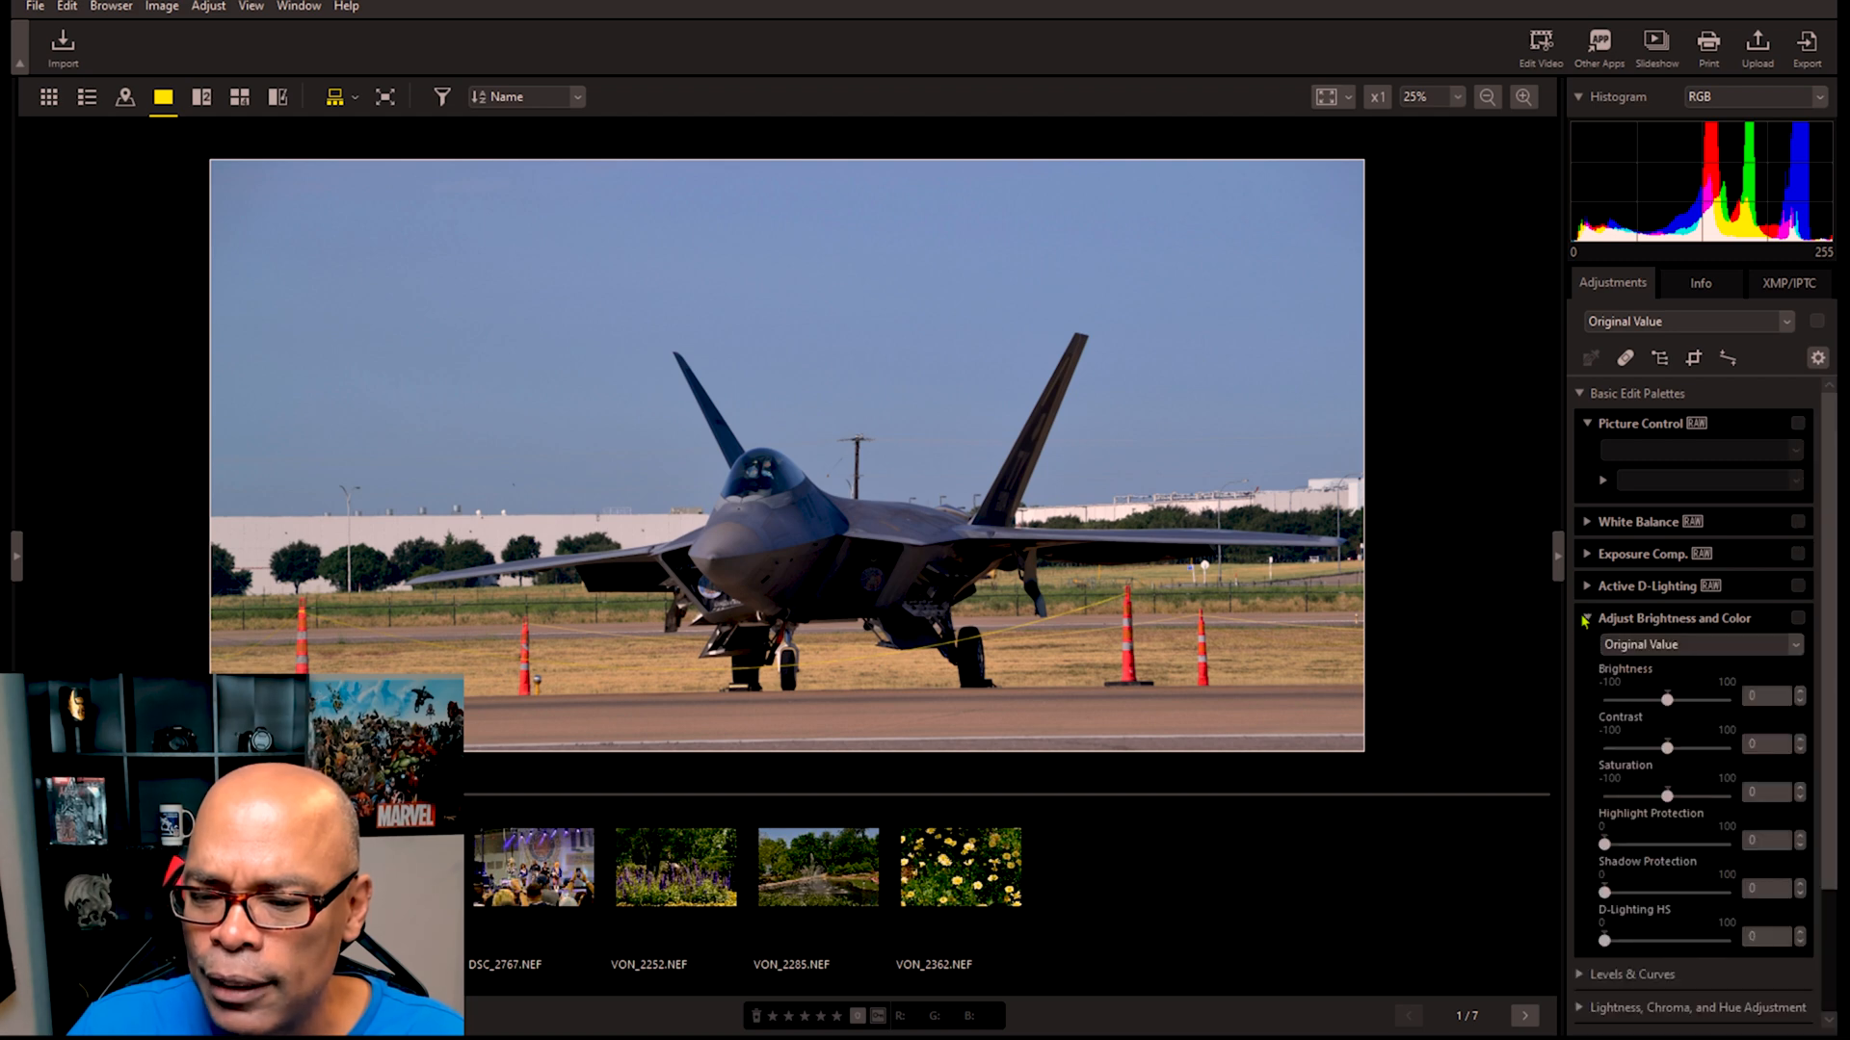
mouse_move(1671, 702)
mouse_down()
mouse_move(1636, 704)
mouse_move(1671, 708)
mouse_up()
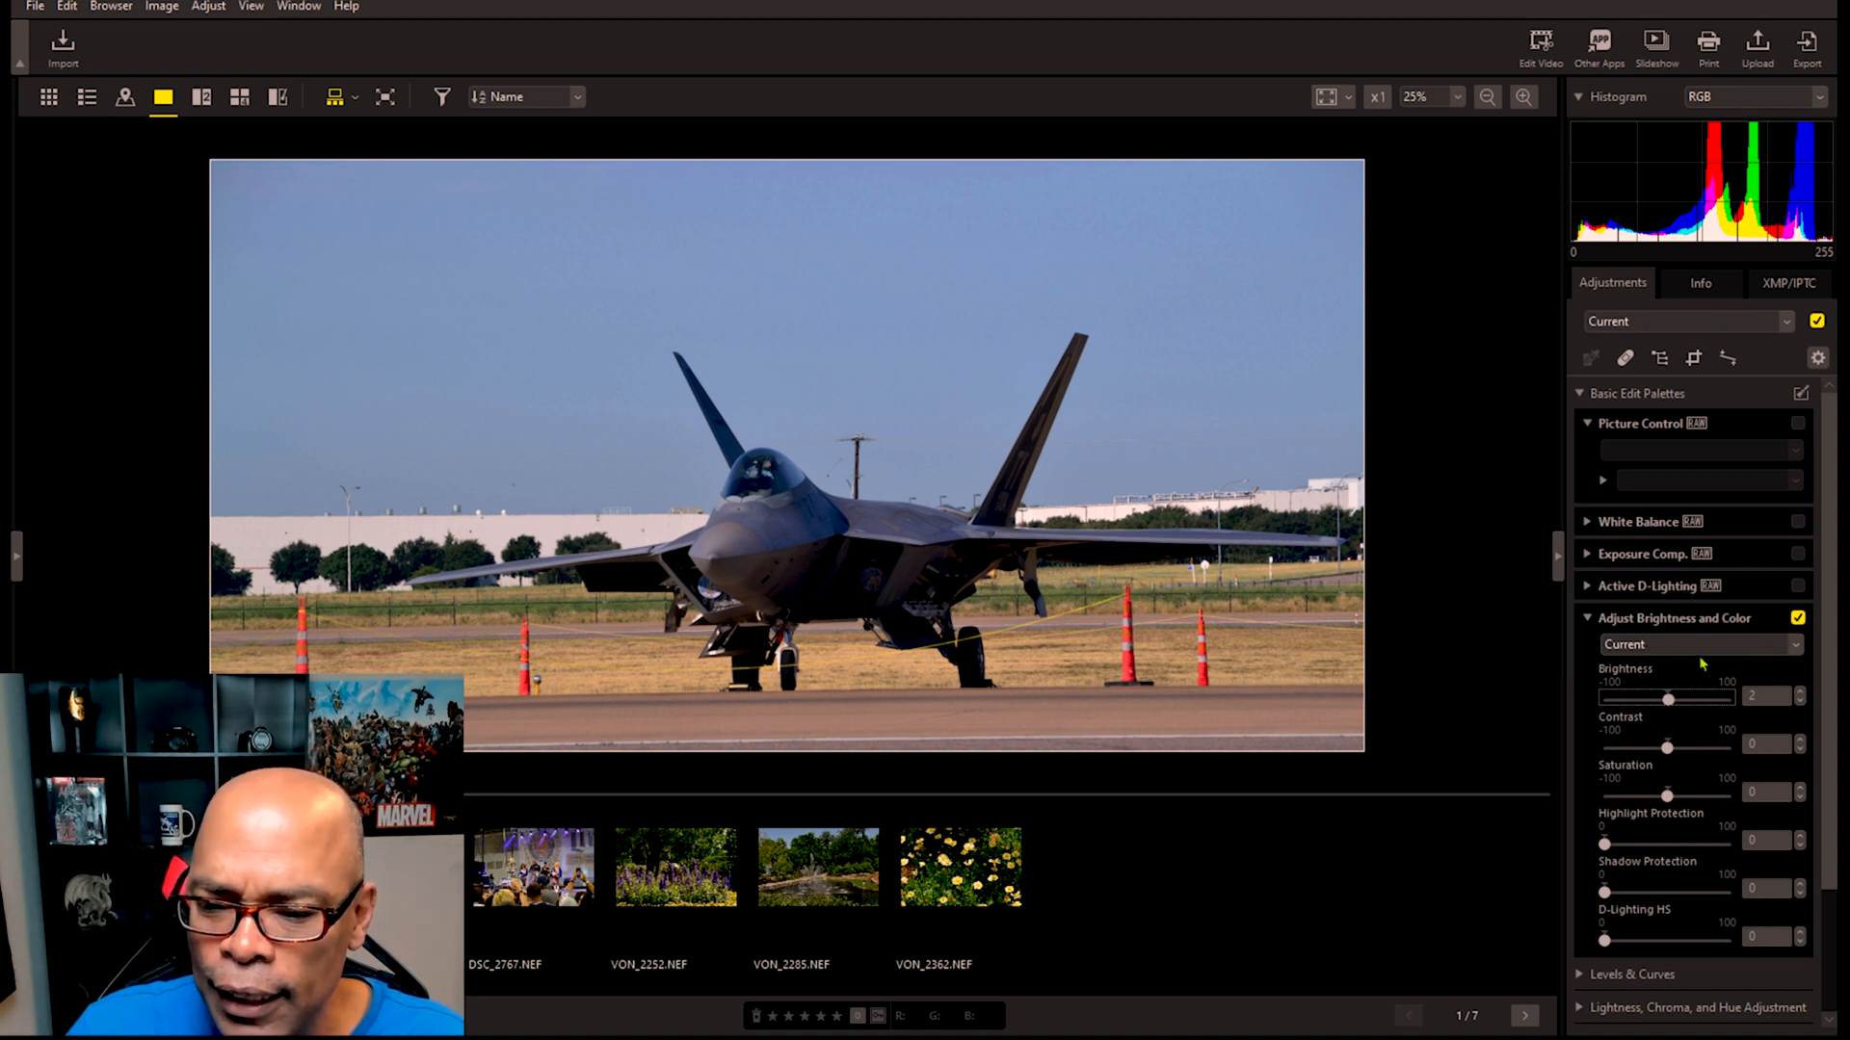
drag(1668, 701, 1647, 702)
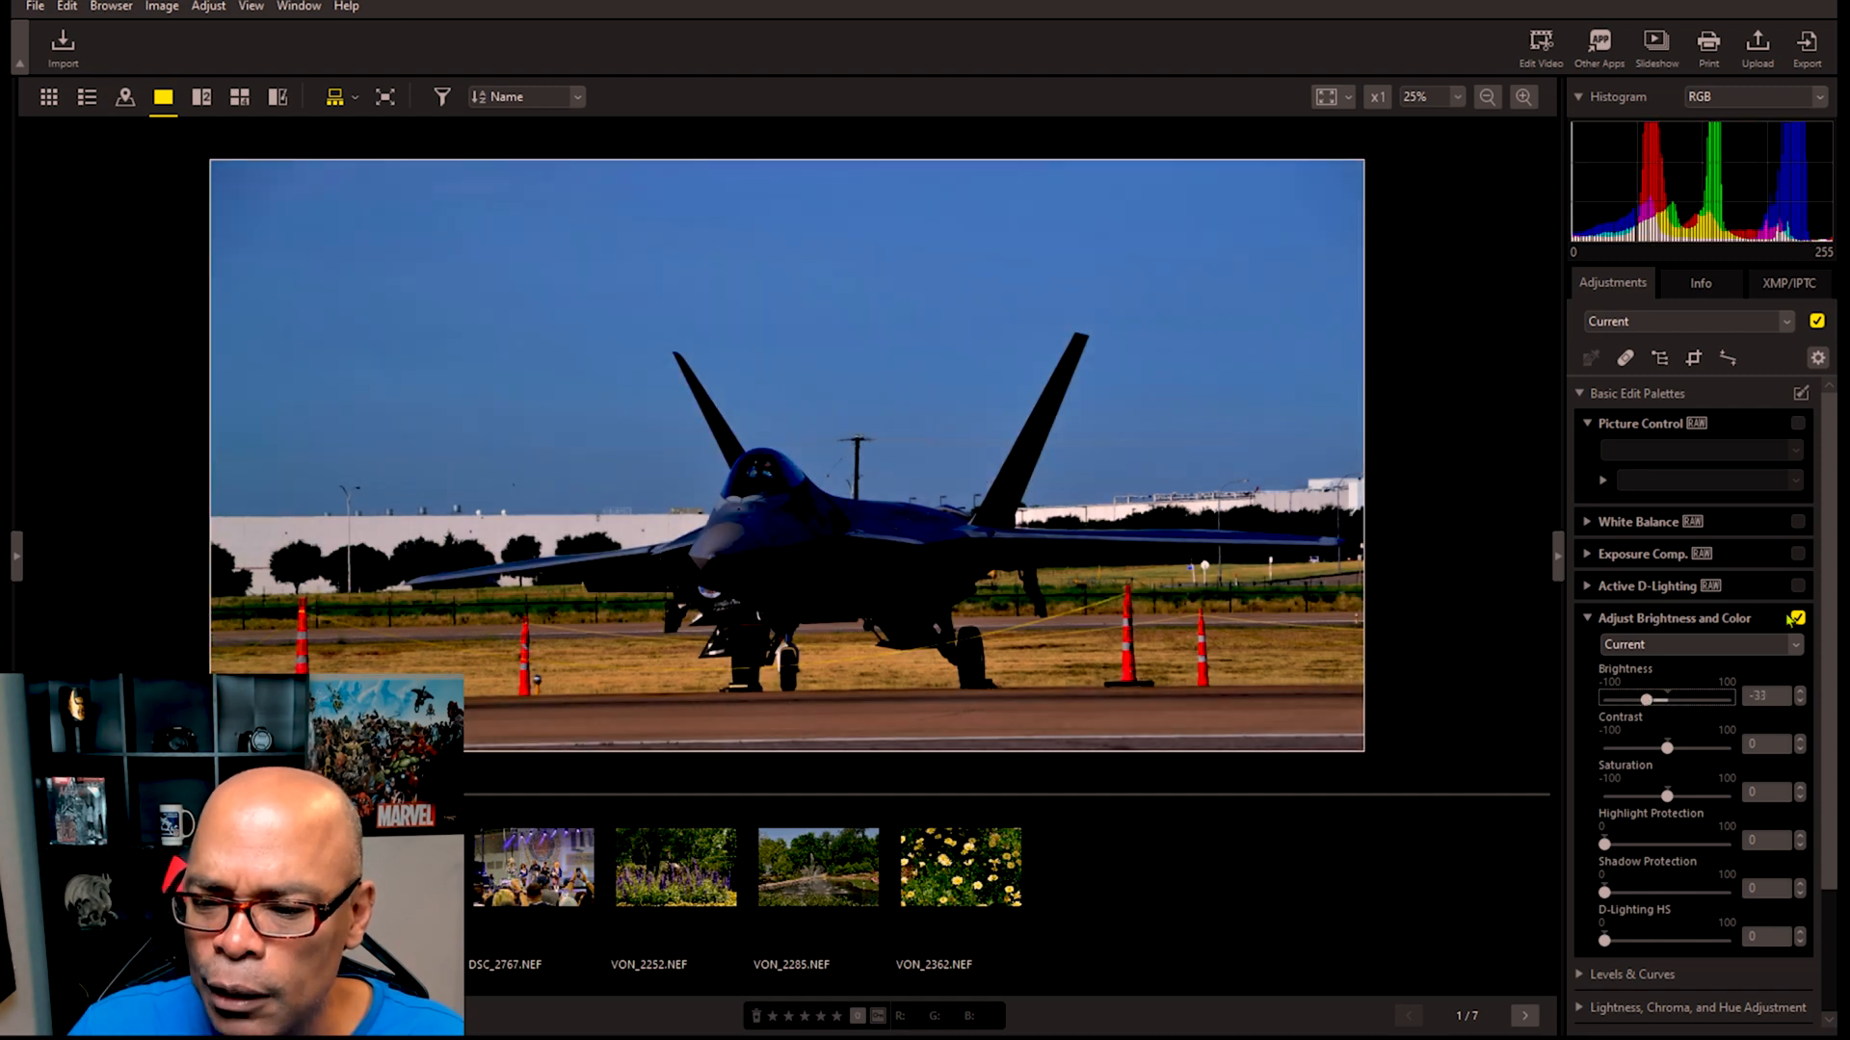
Step: Toggle the Adjust Brightness and Color edits off and on several times to compare the photo before and after
click(1798, 619)
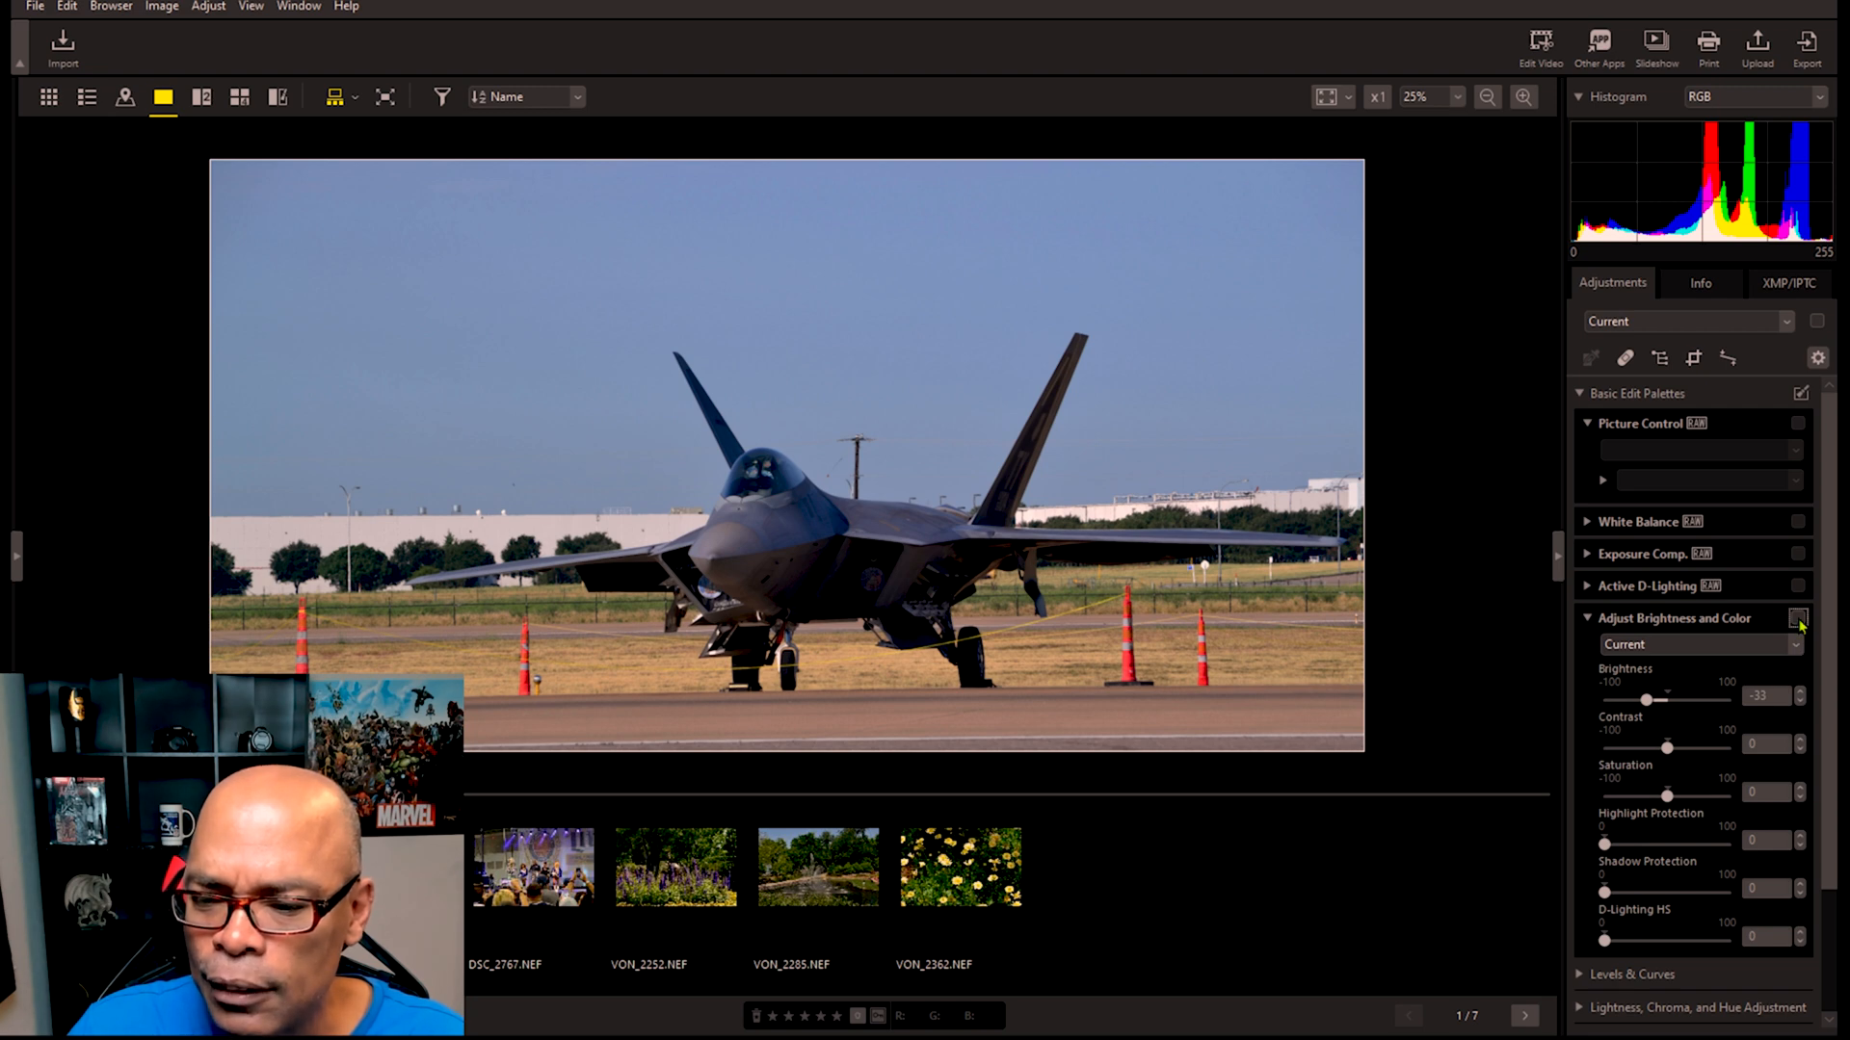
click(1797, 619)
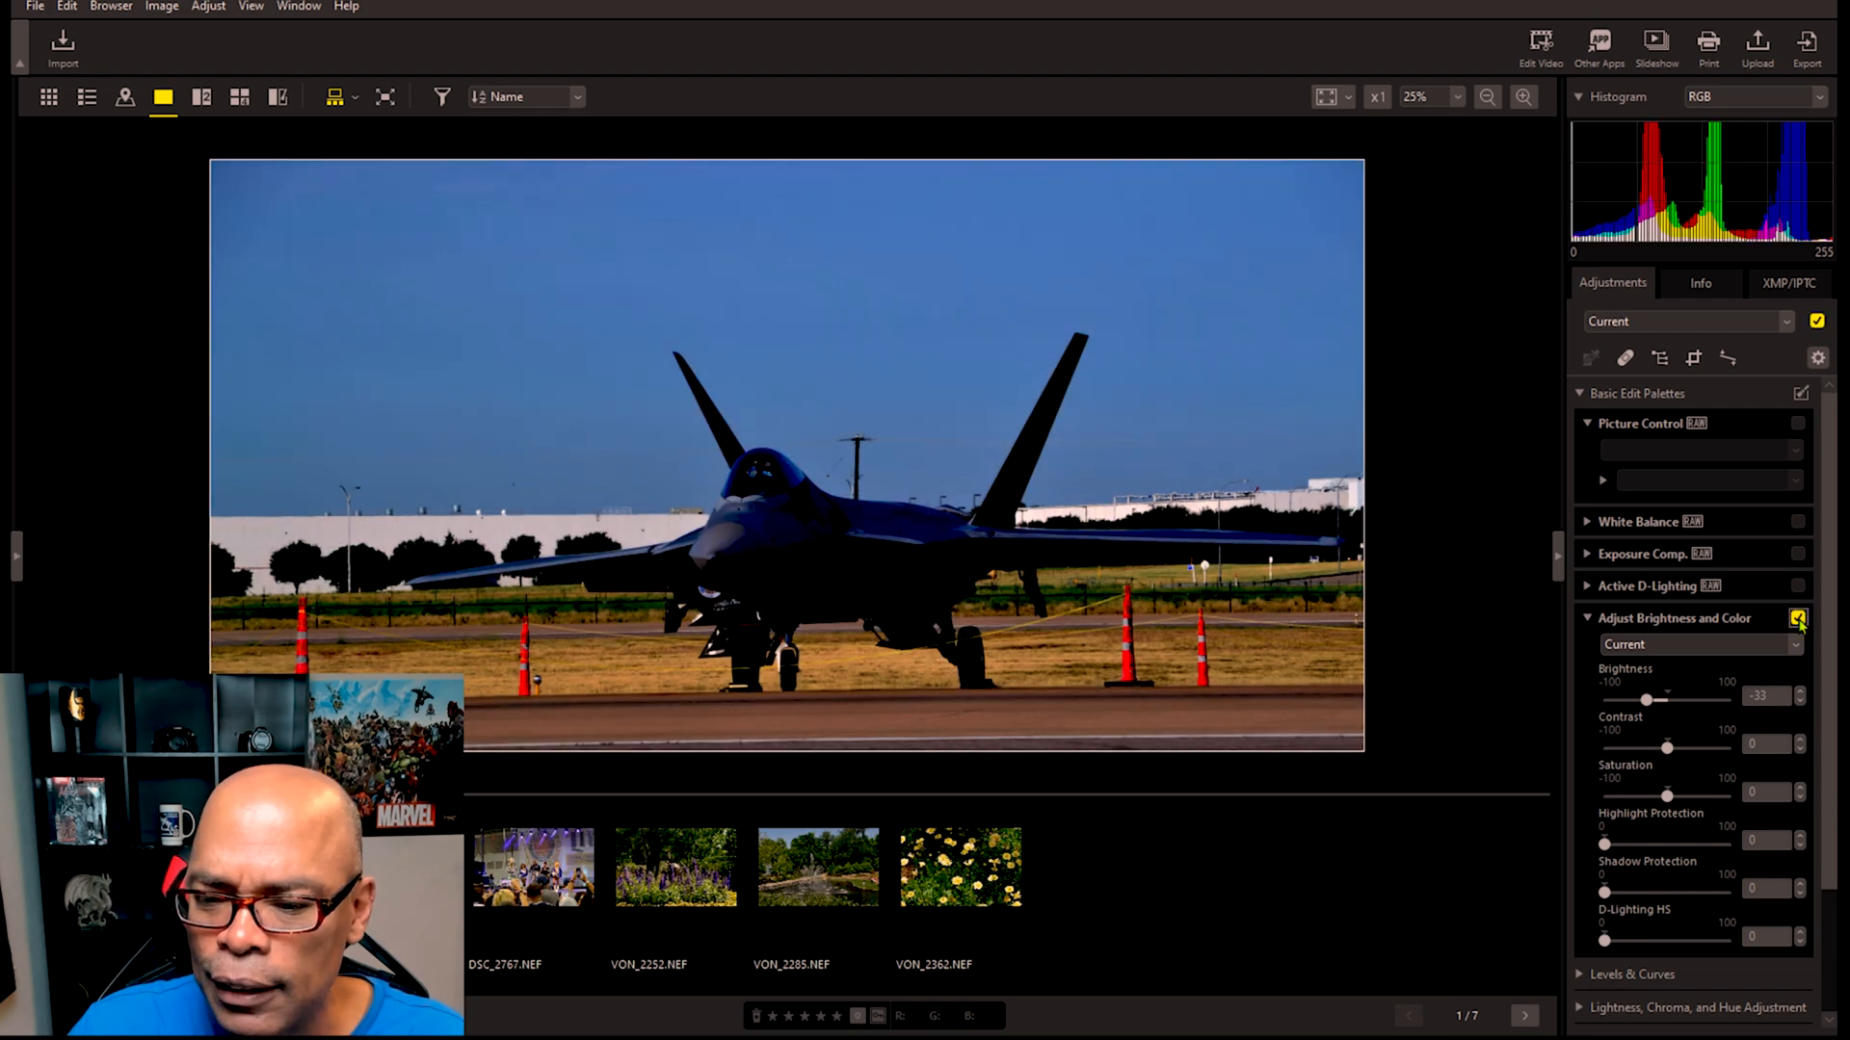
click(1798, 618)
click(1798, 618)
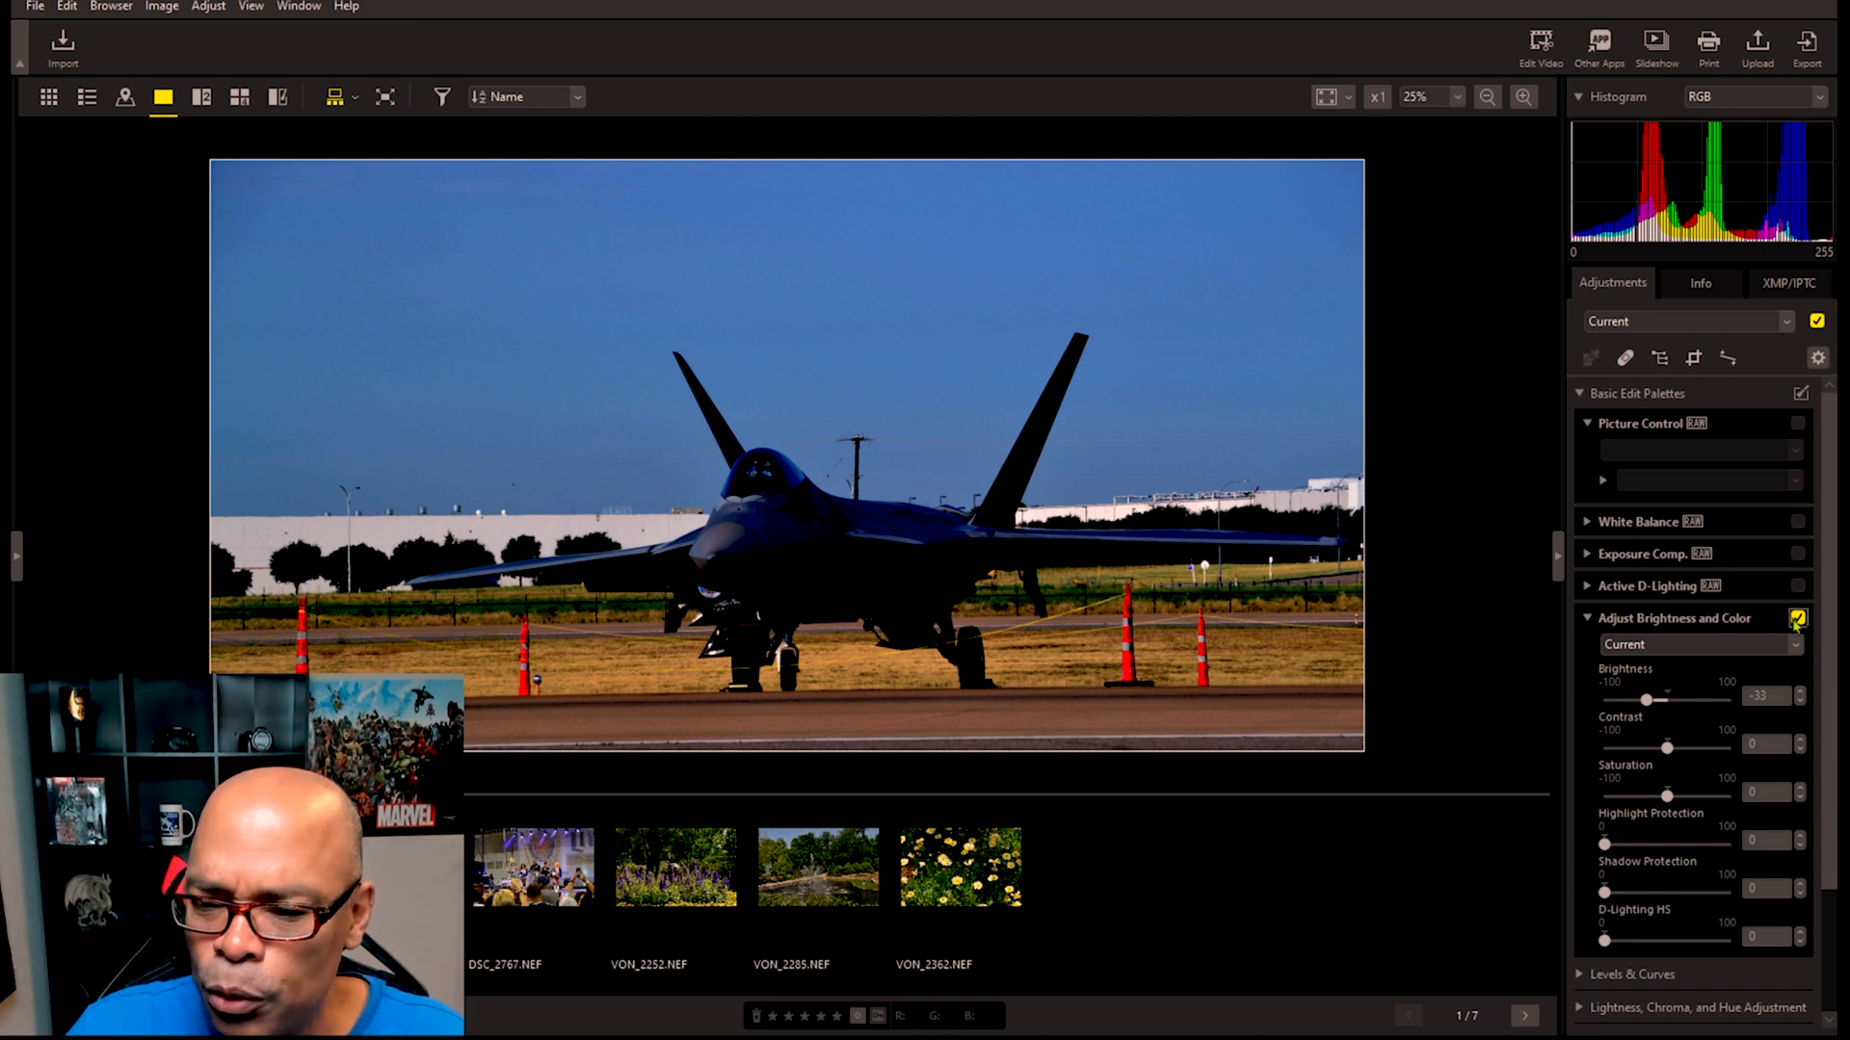
click(1797, 618)
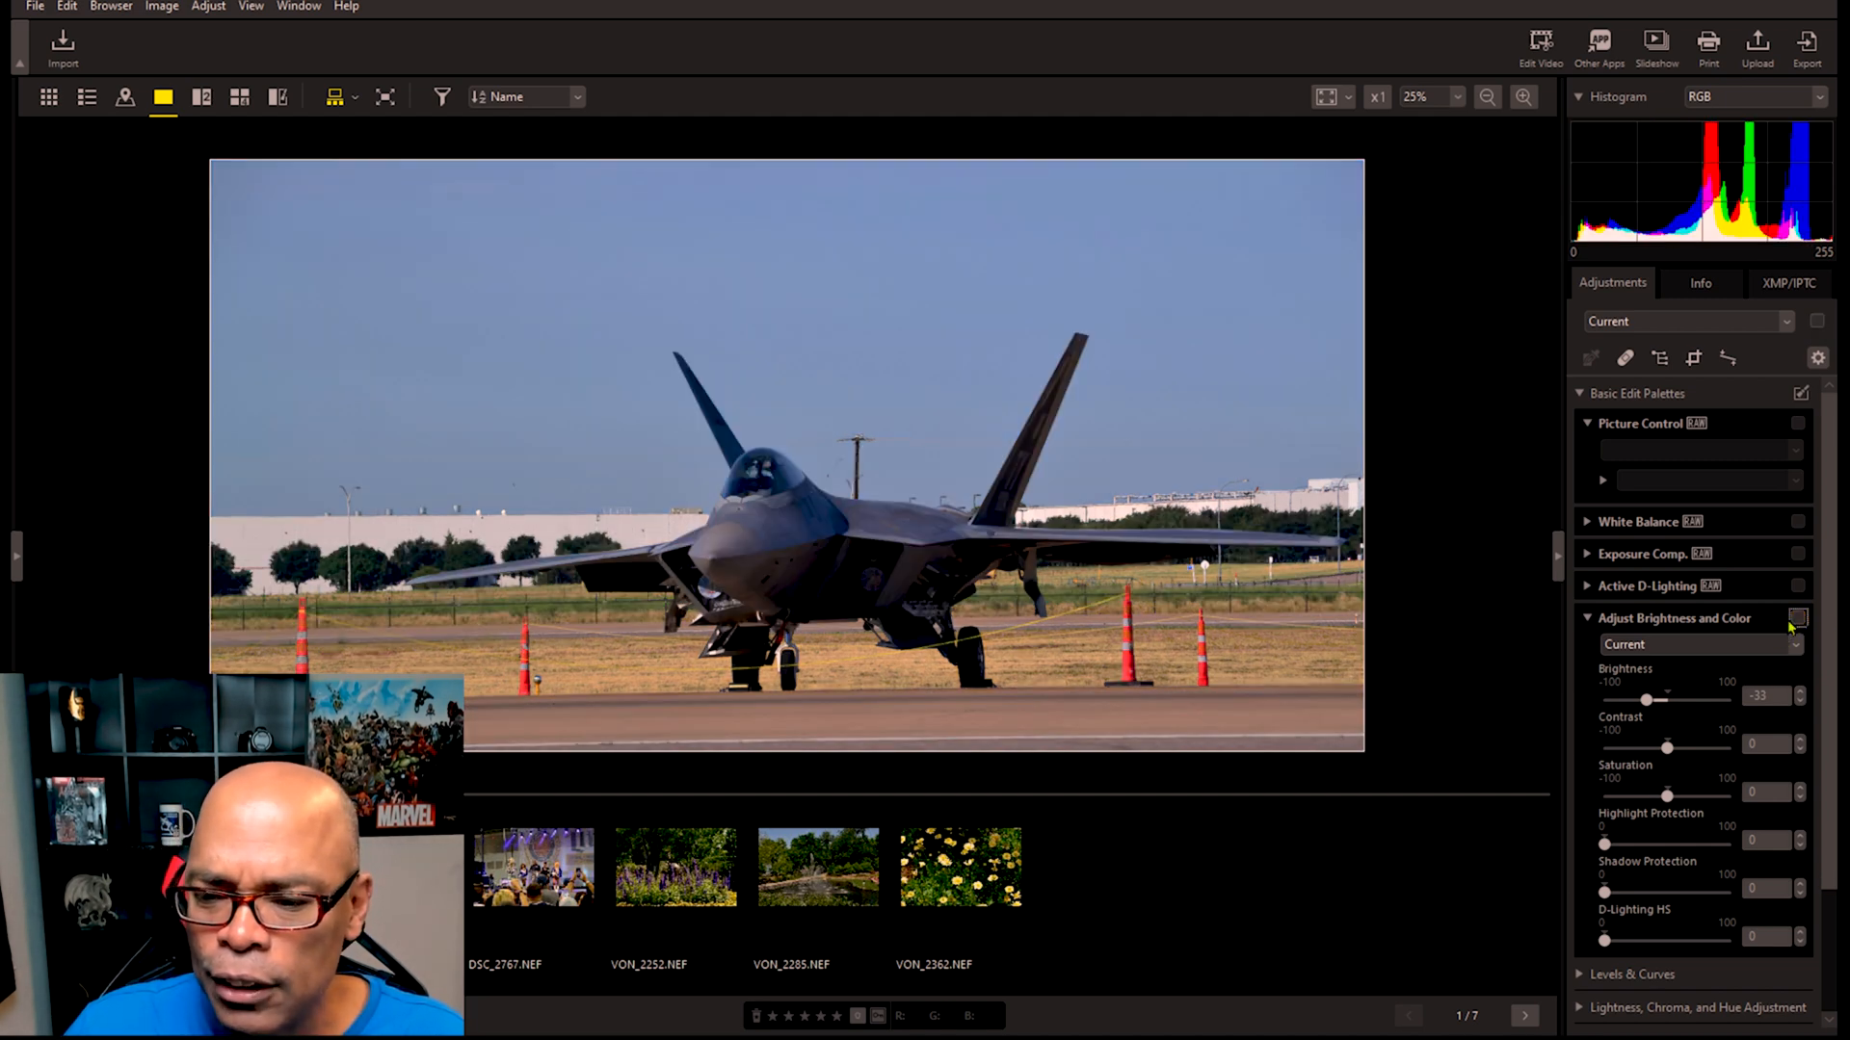
click(1798, 618)
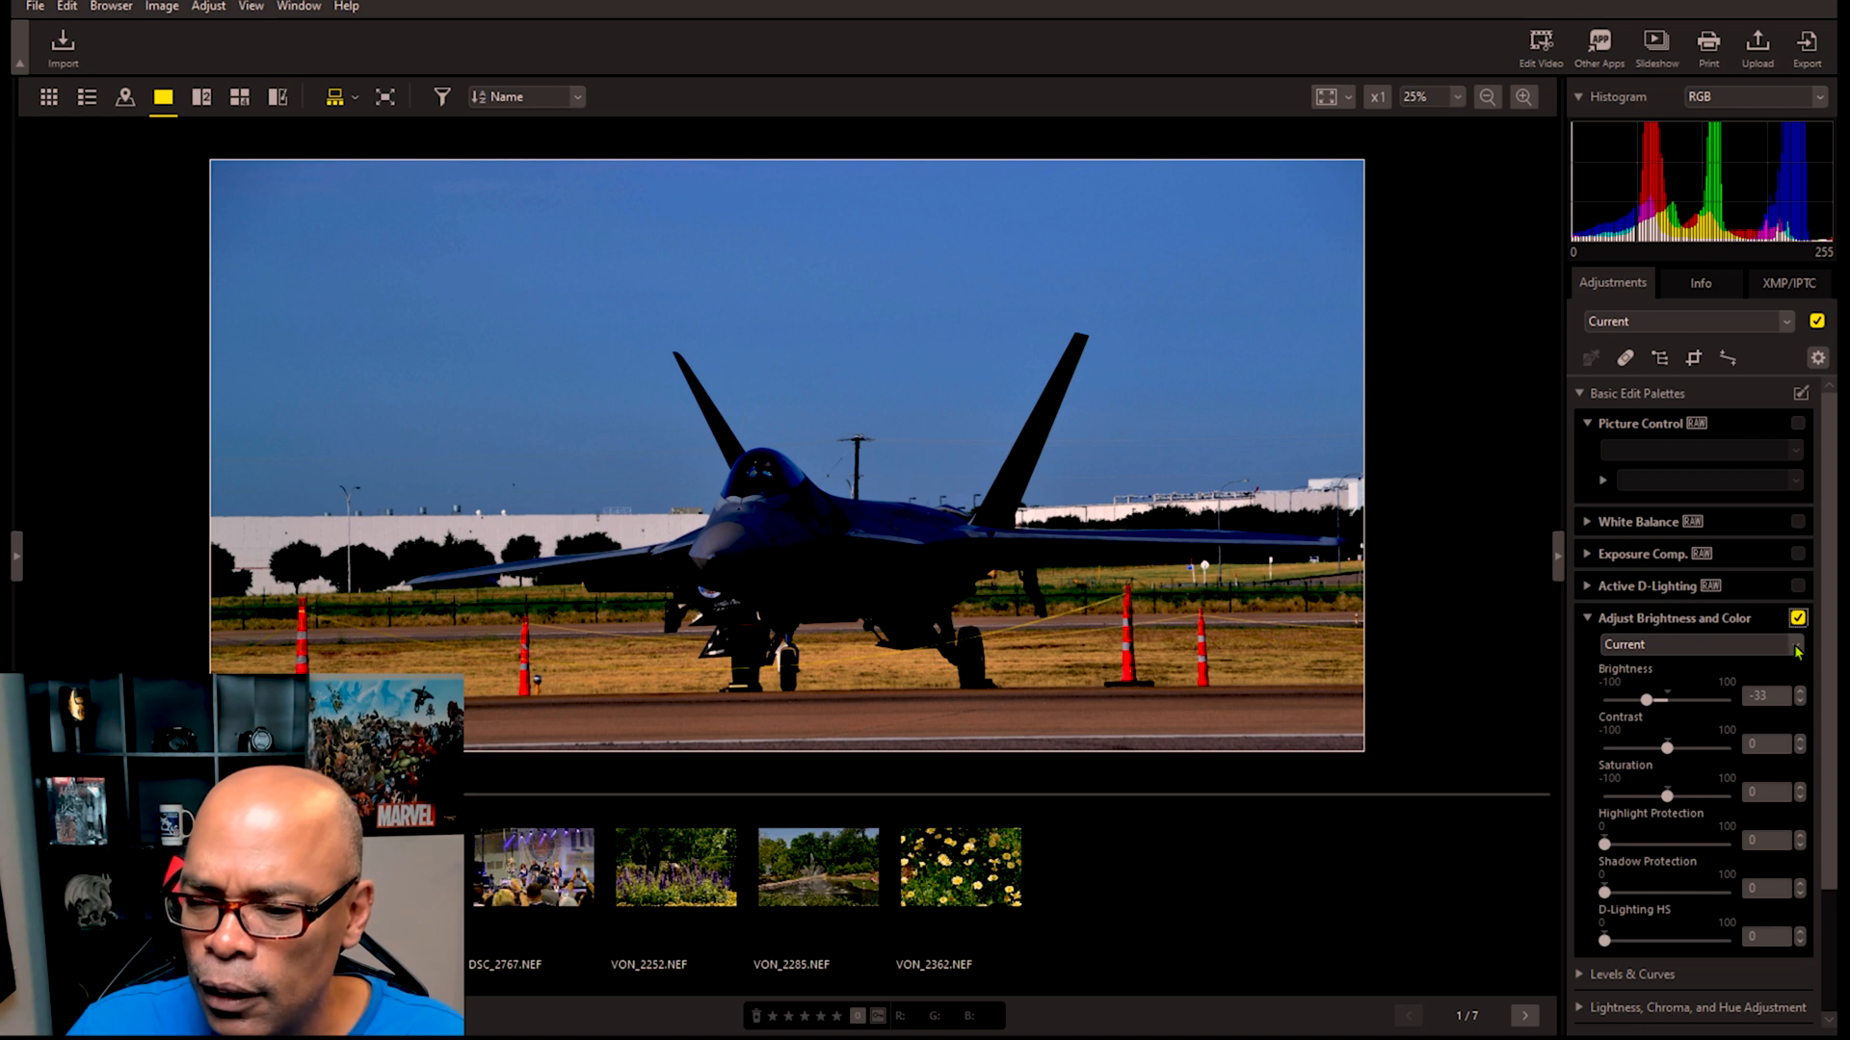
Step: Record the current brightness and color adjustments as a preset named raptor
click(1796, 651)
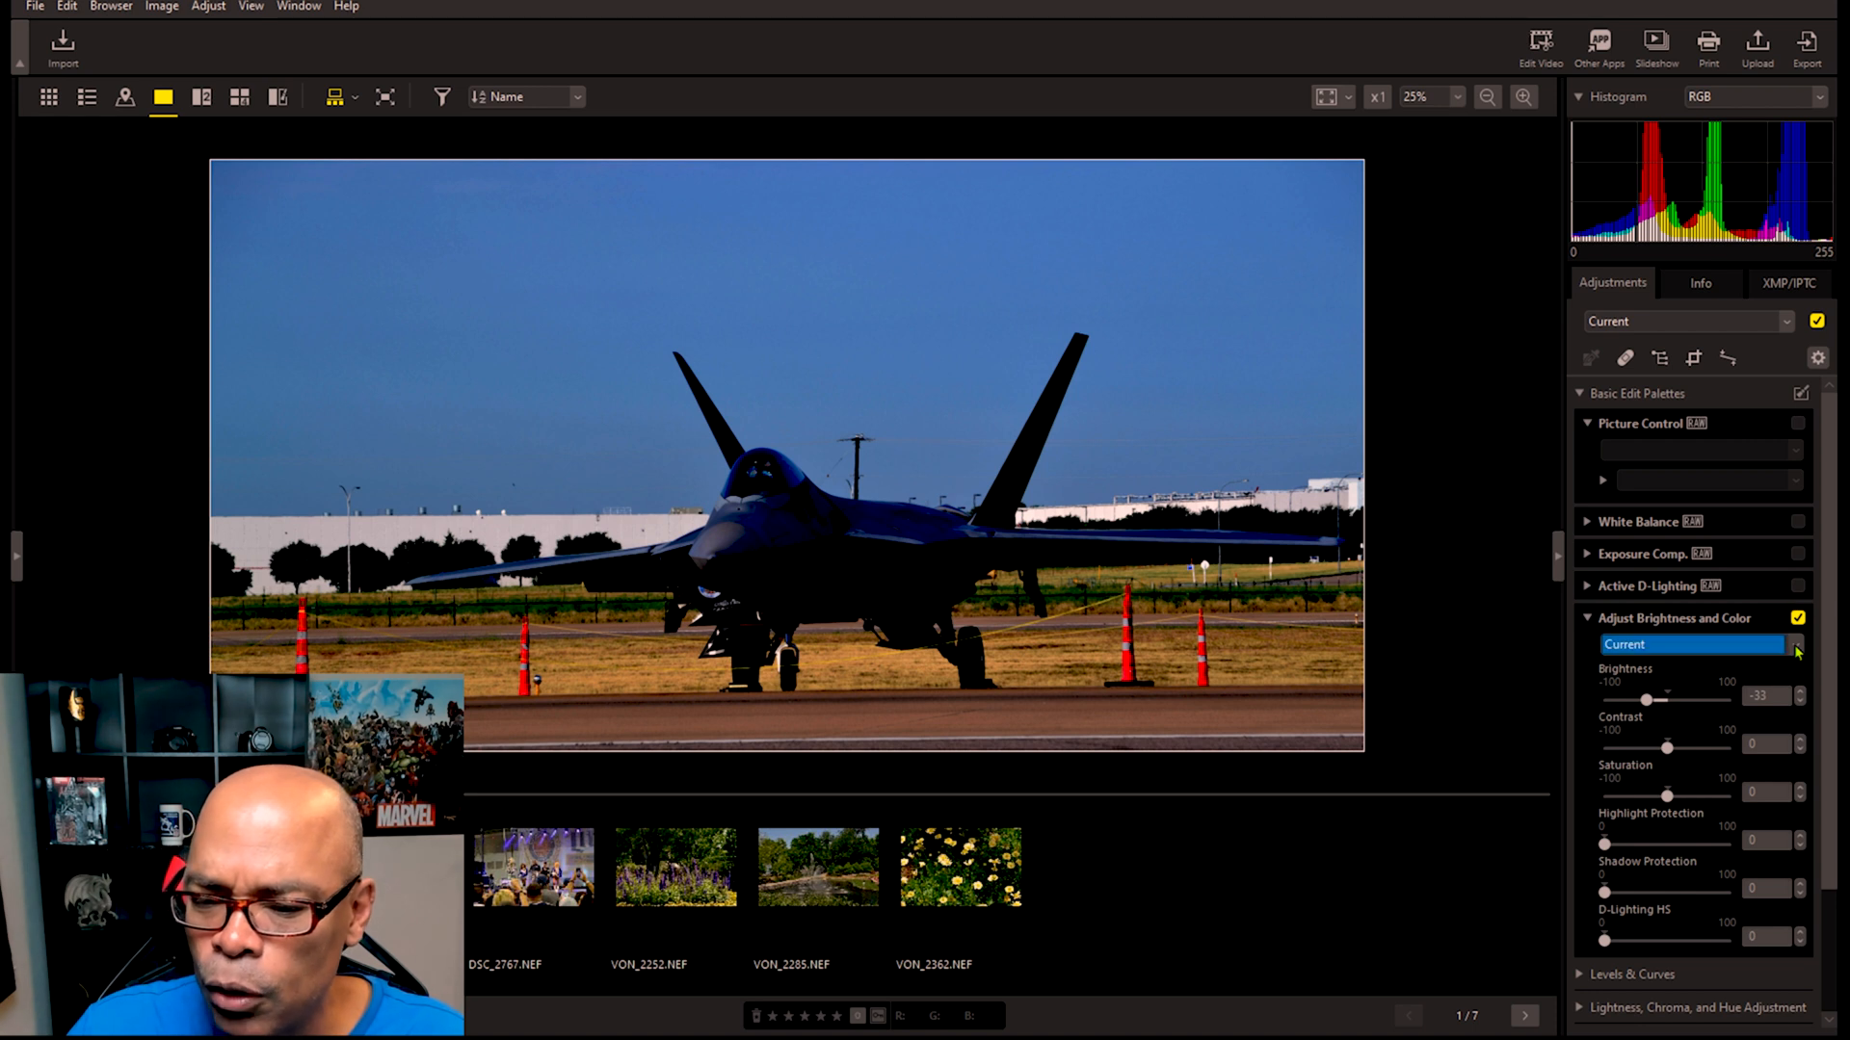
click(1731, 706)
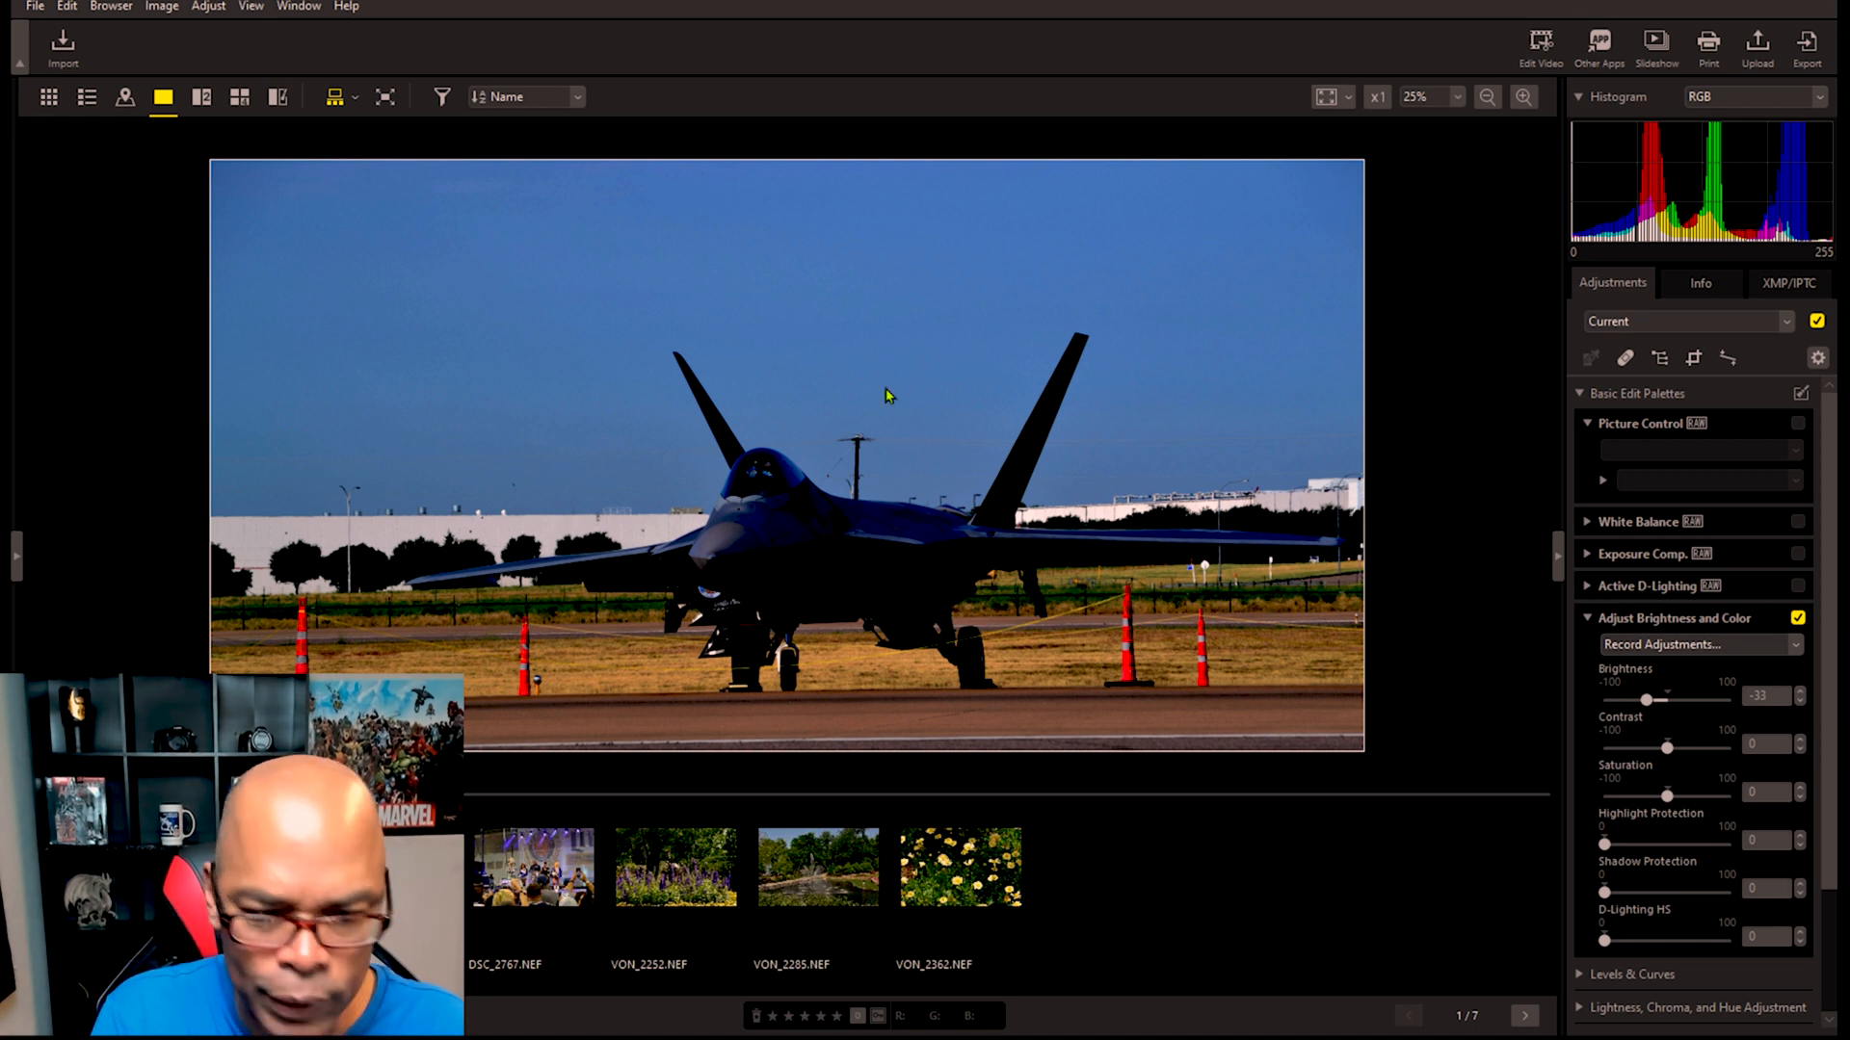
key(Return)
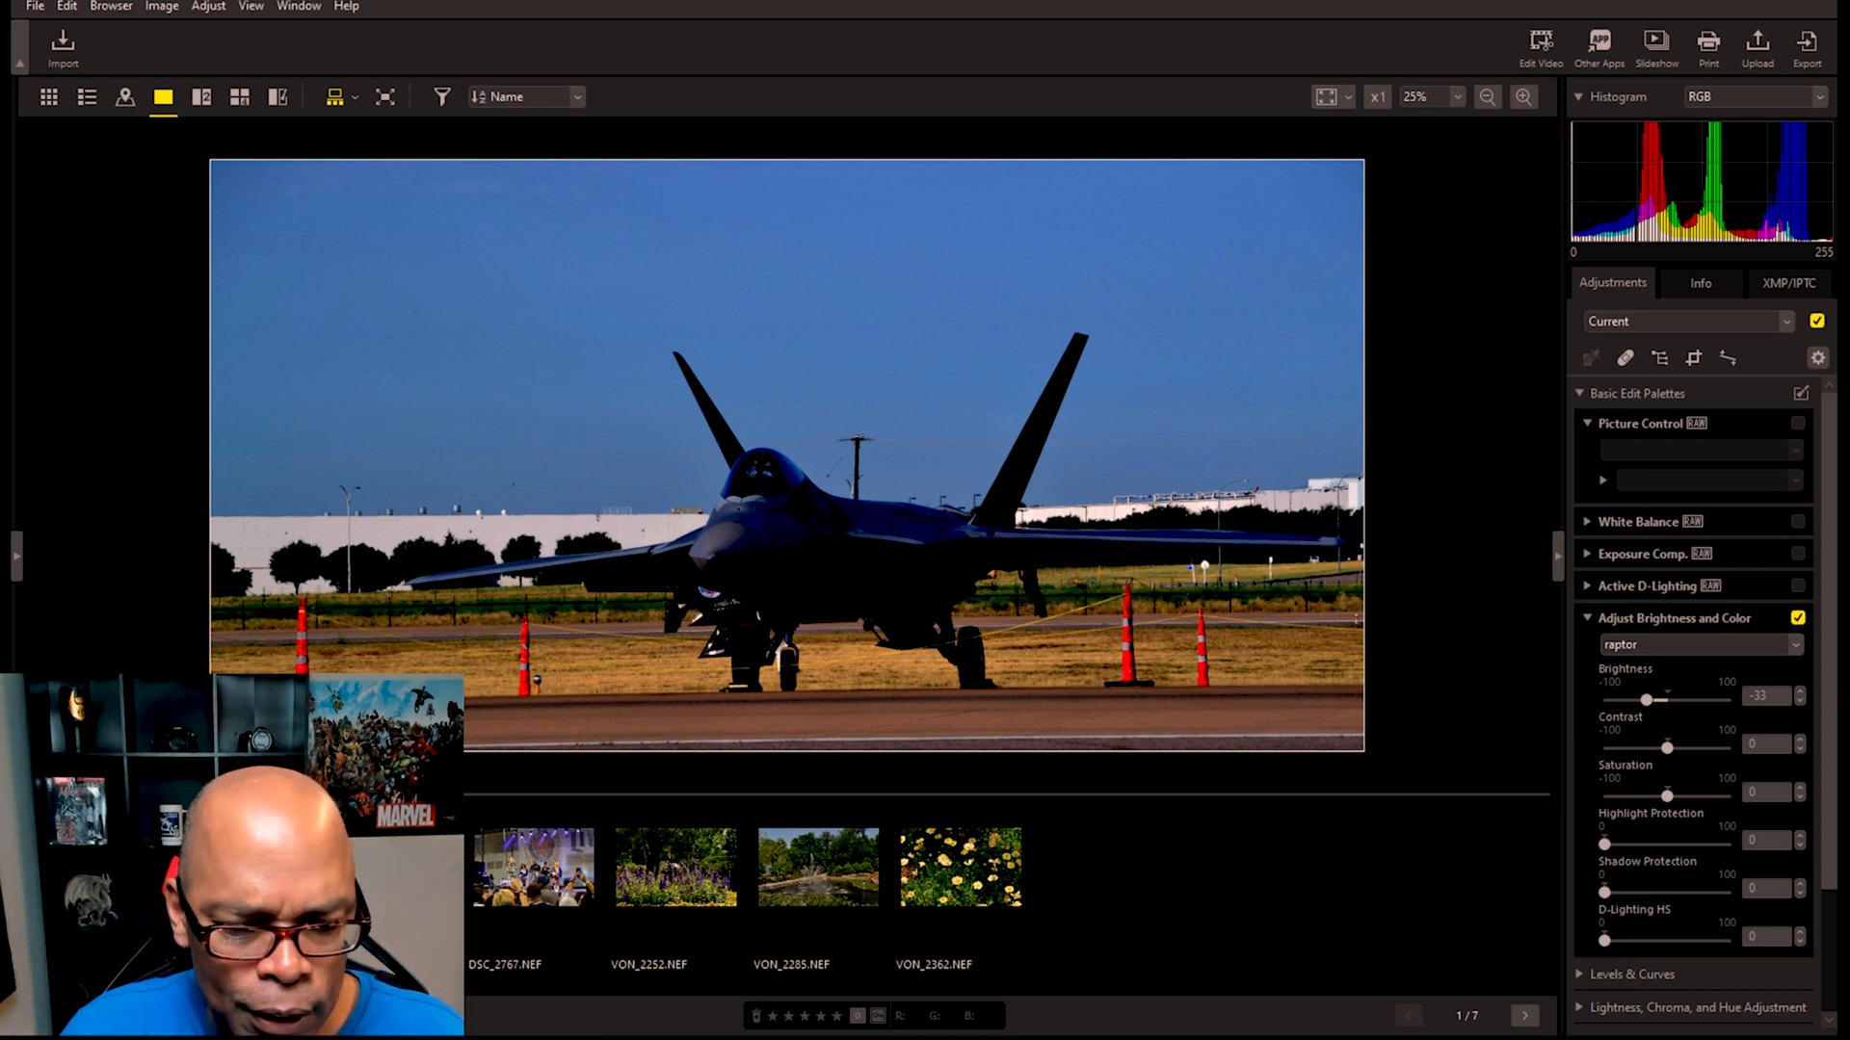
Step: Apply the raptor brightness and color preset to the second jet photo
key(Right)
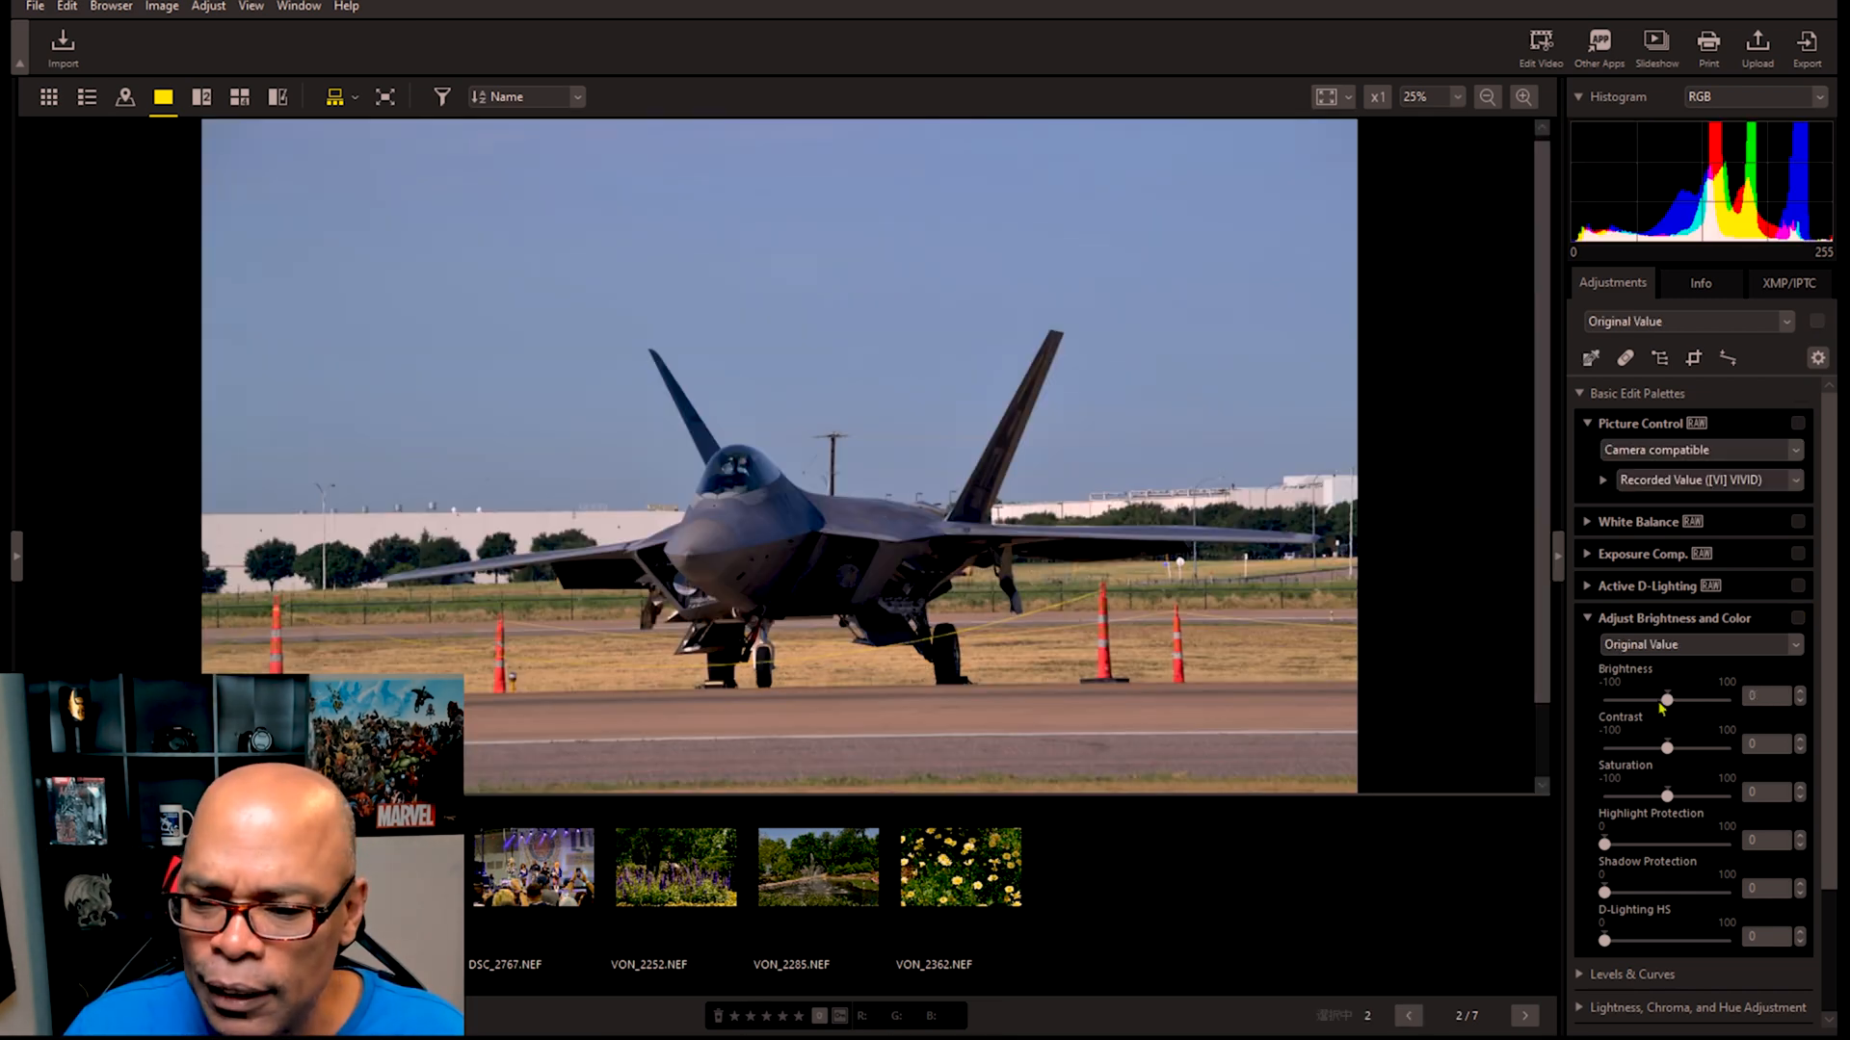
click(1679, 646)
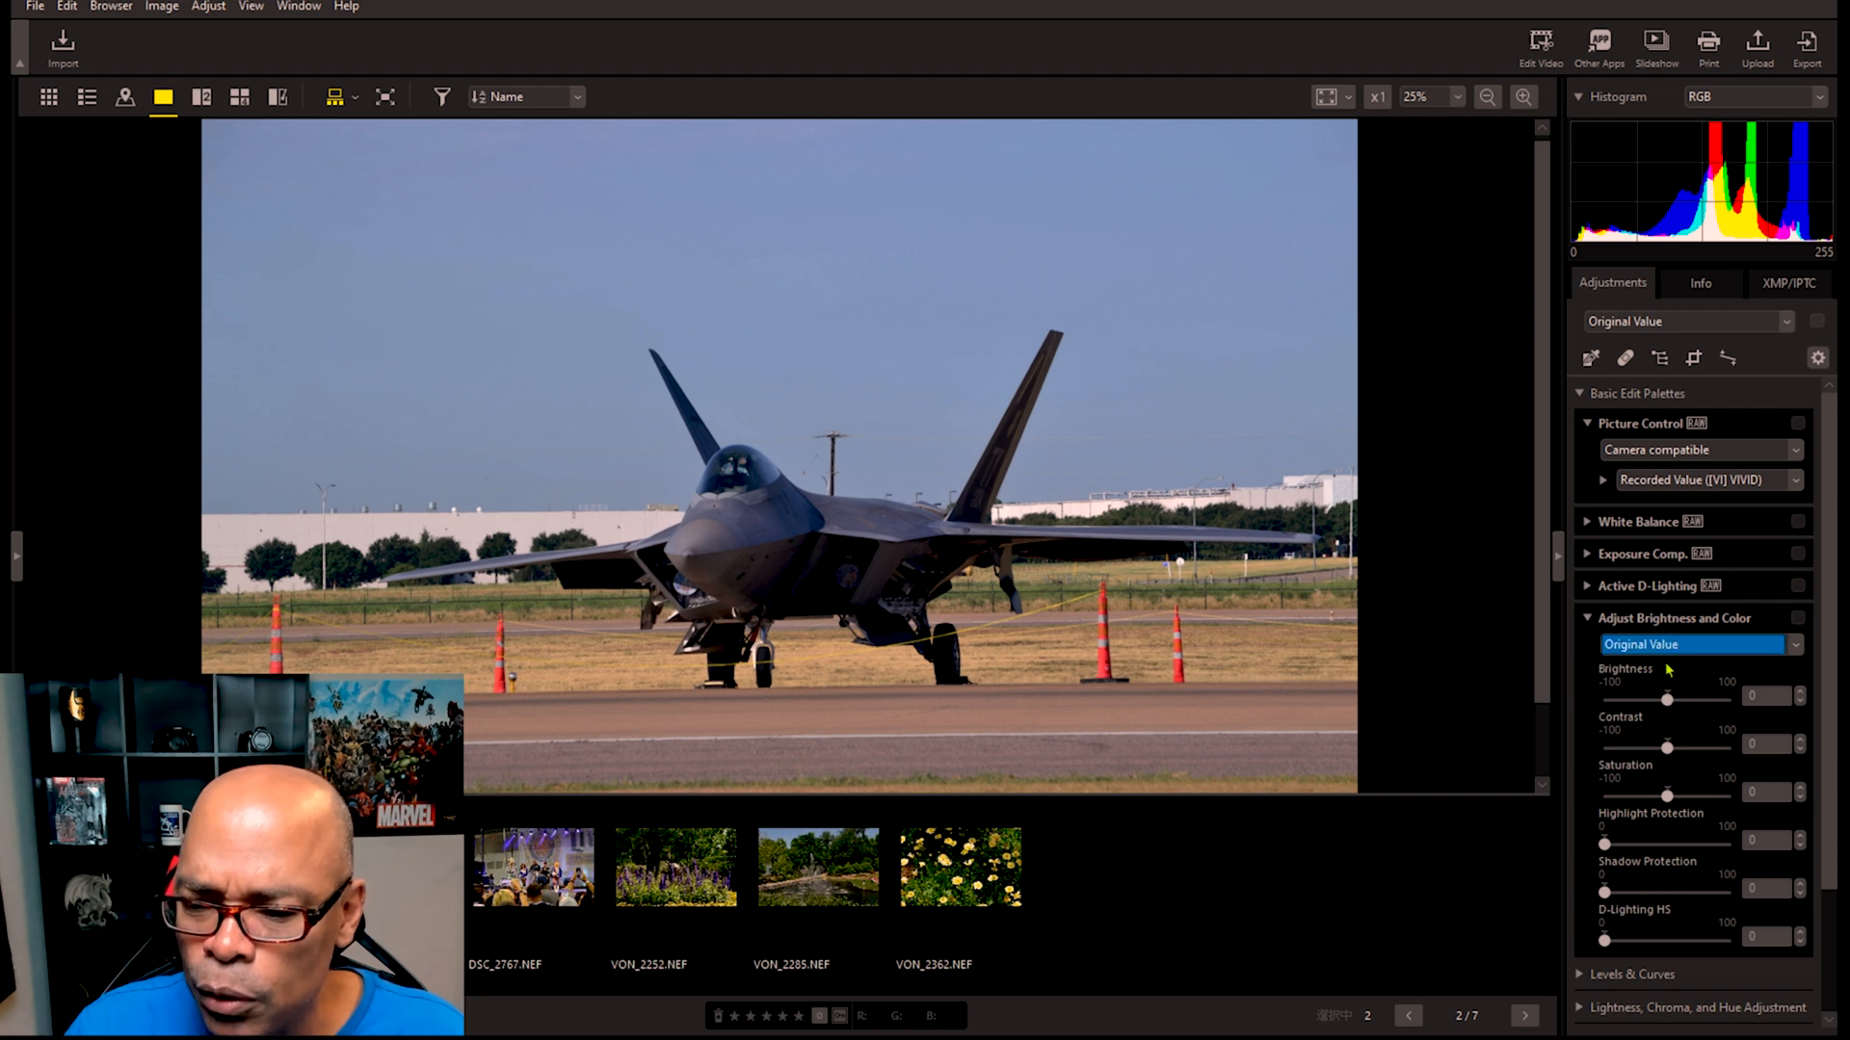
click(1638, 711)
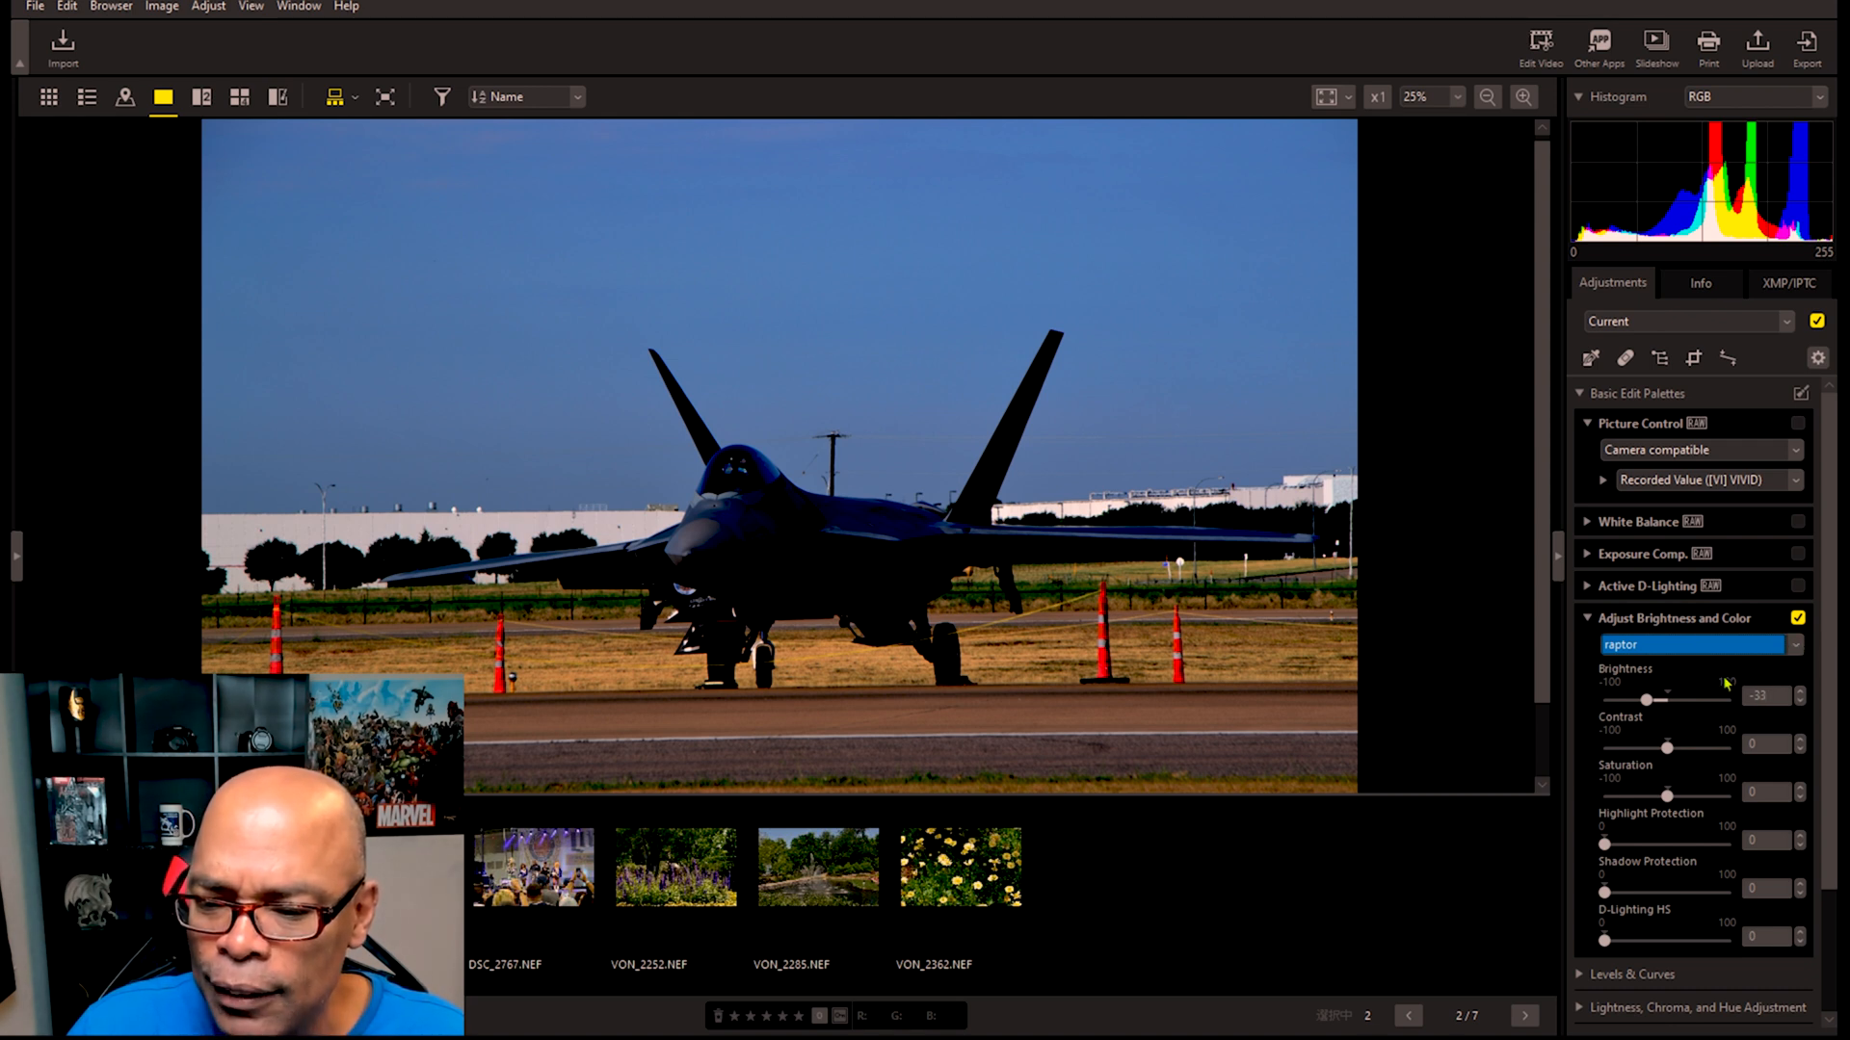
Step: Restore the Original Value brightness and color settings on both jet photos, finishing on the second one
key(Up)
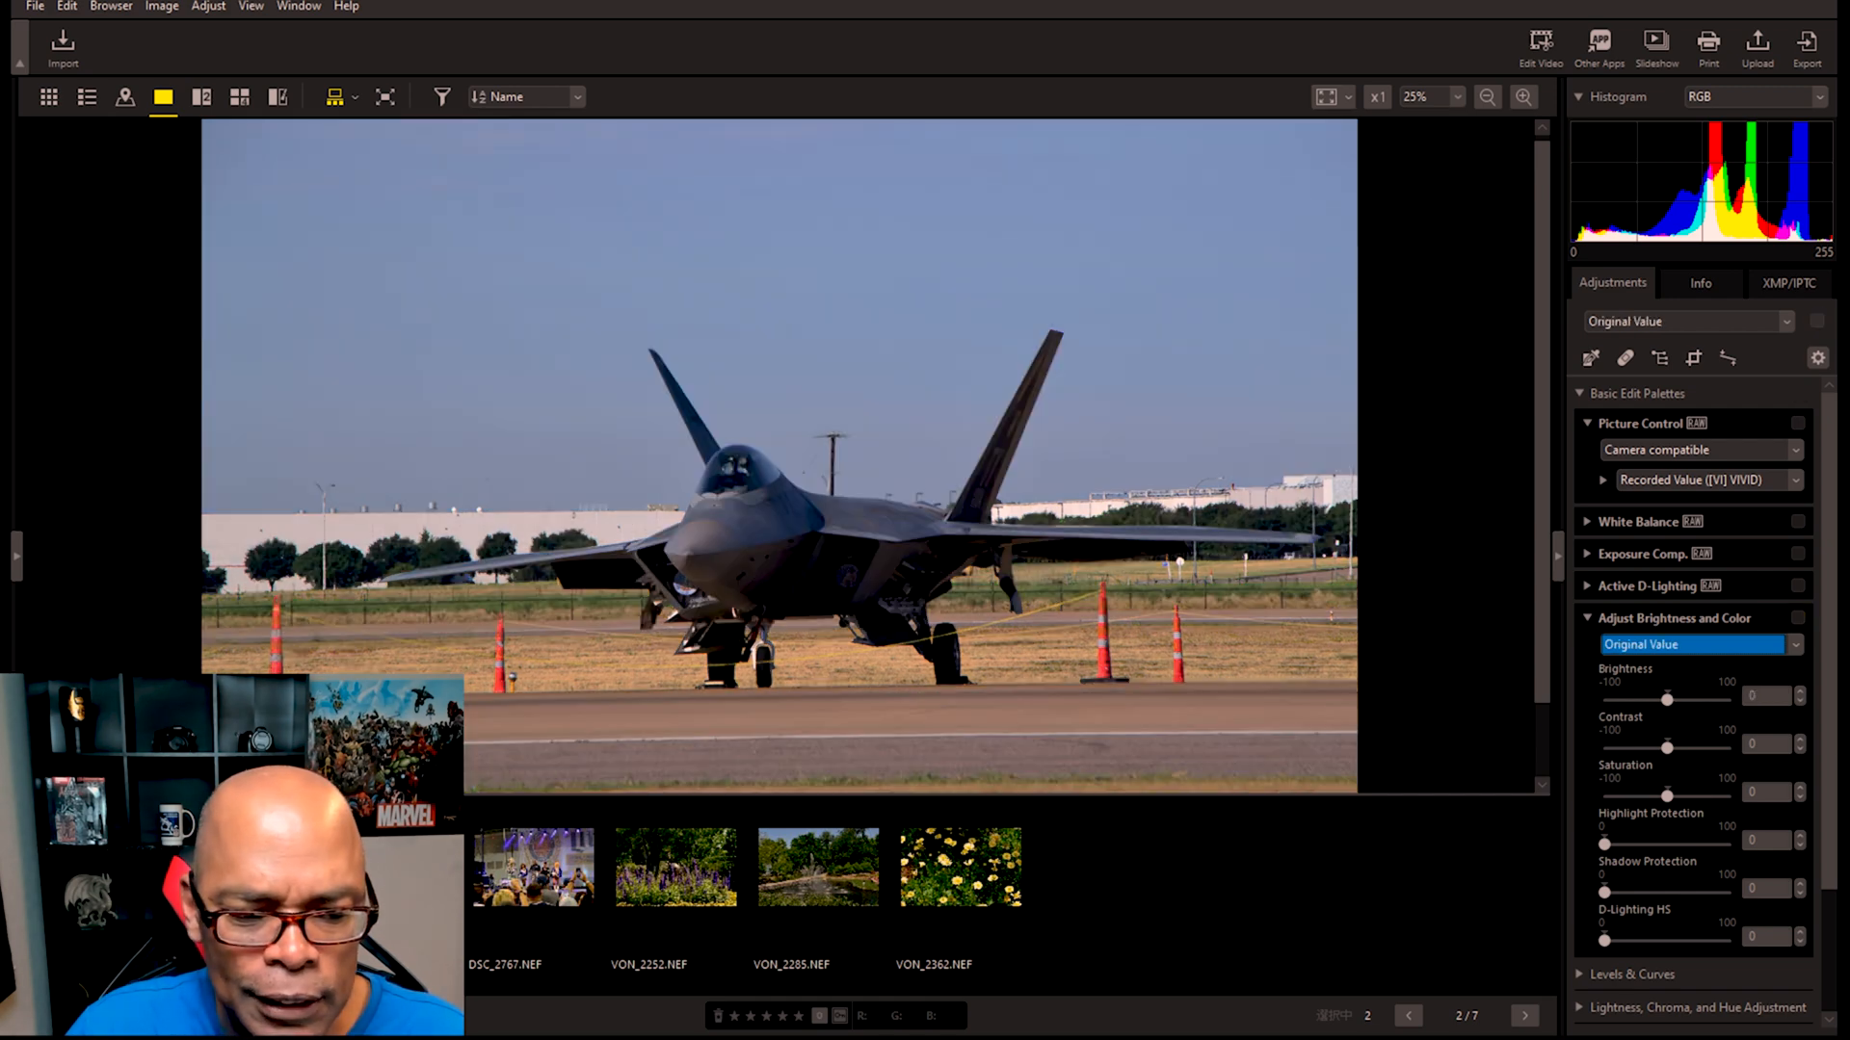
click(105, 867)
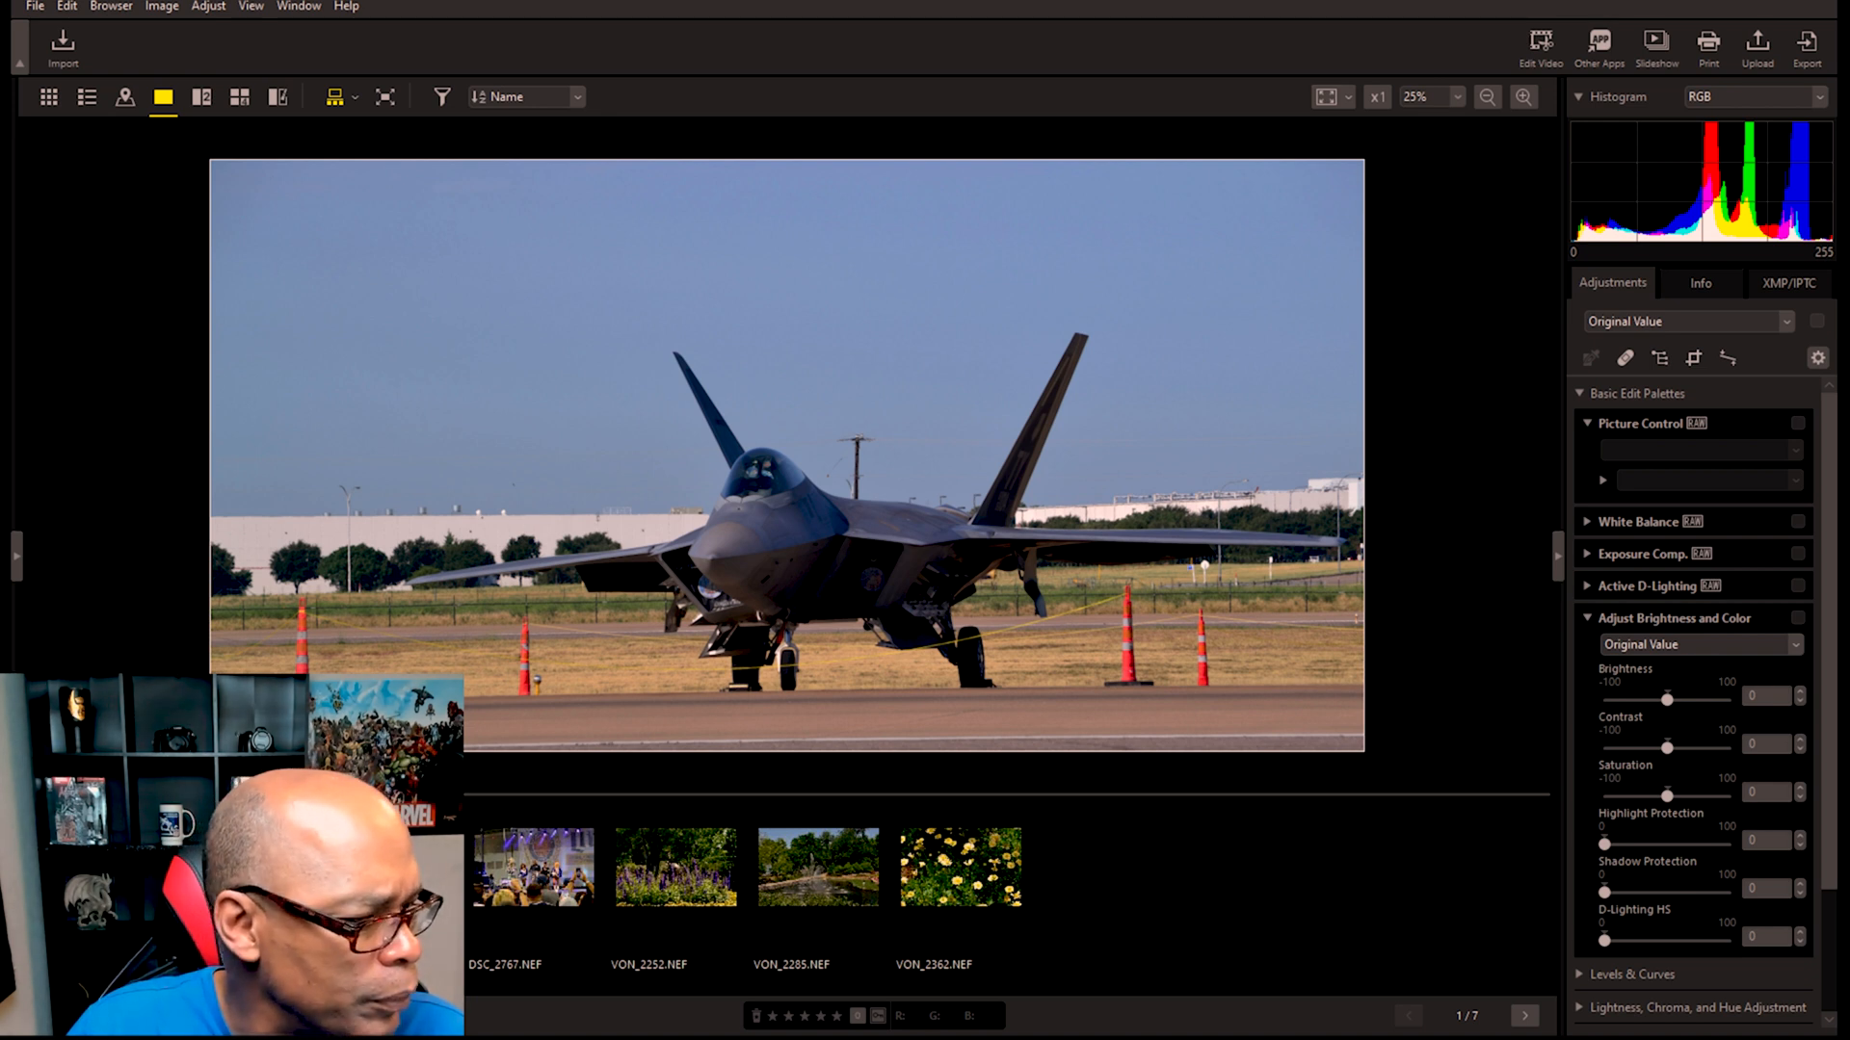
key(Right)
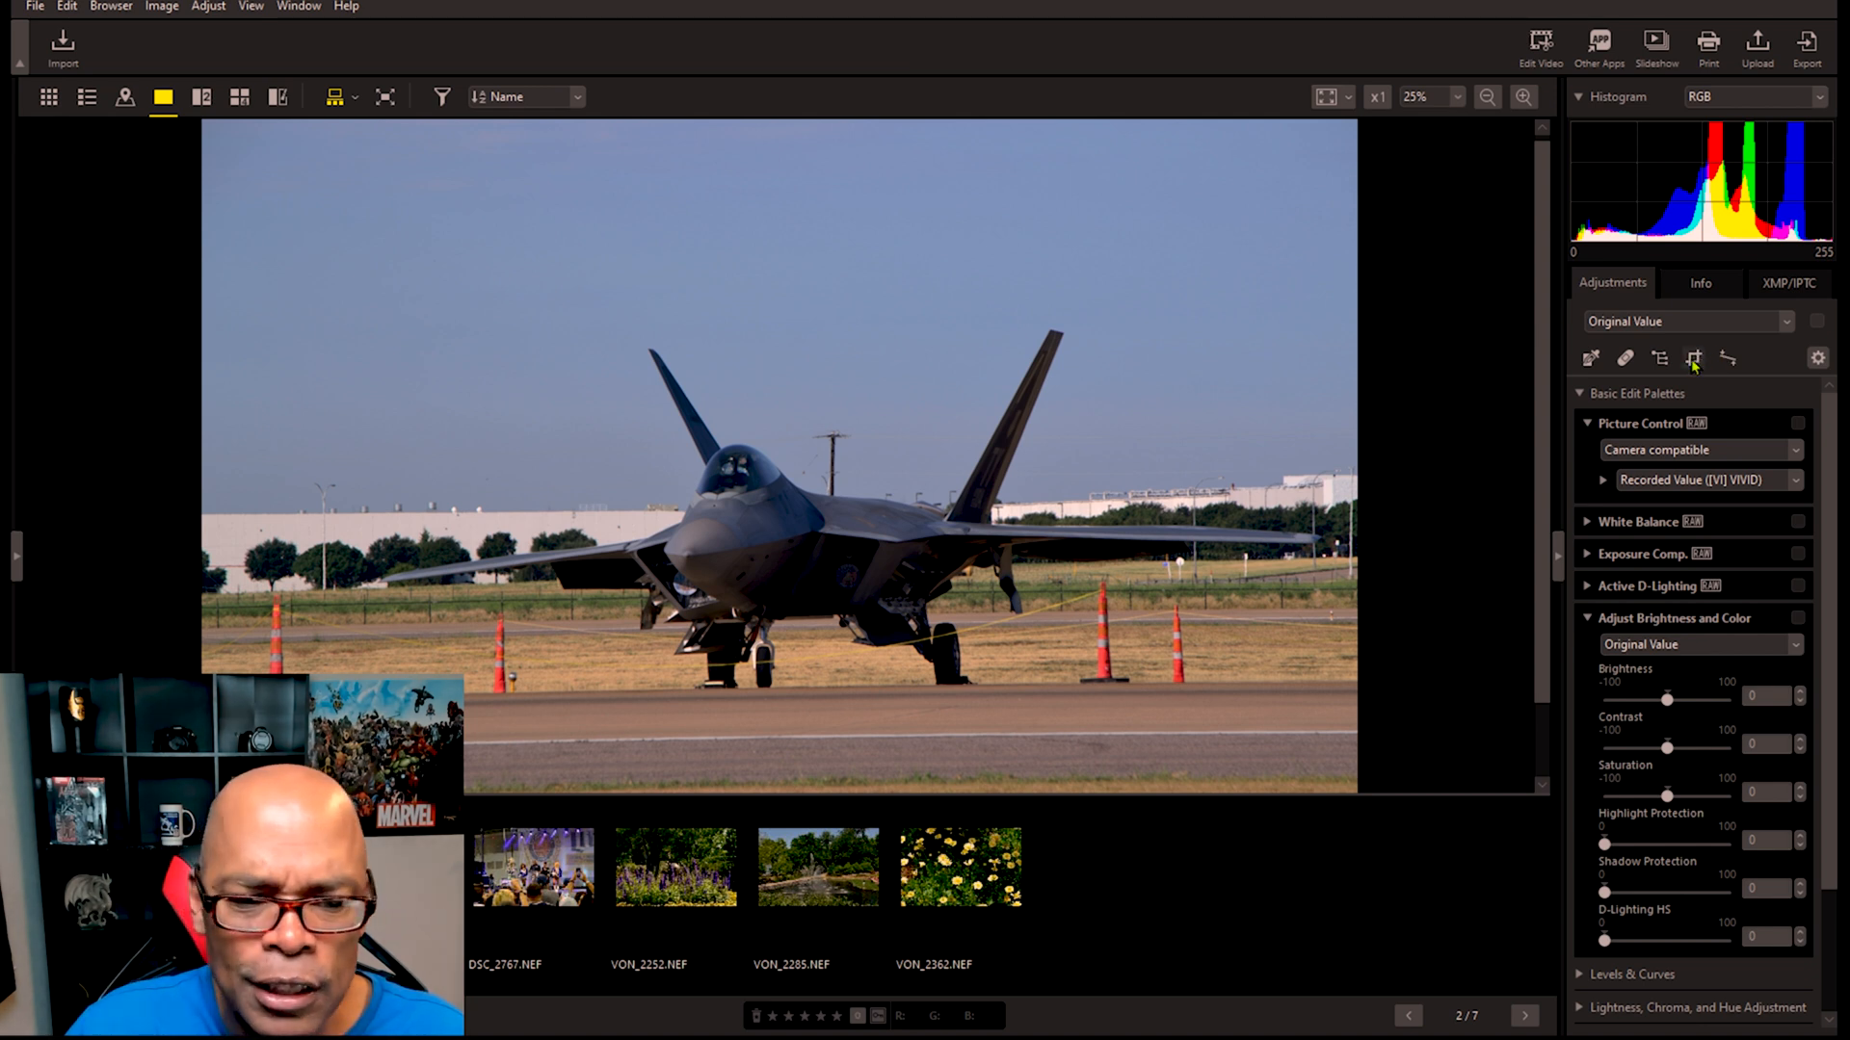
Step: Sample white balance gray points on the jet and the white building, and set the Fine Adjustment to 4
click(1589, 359)
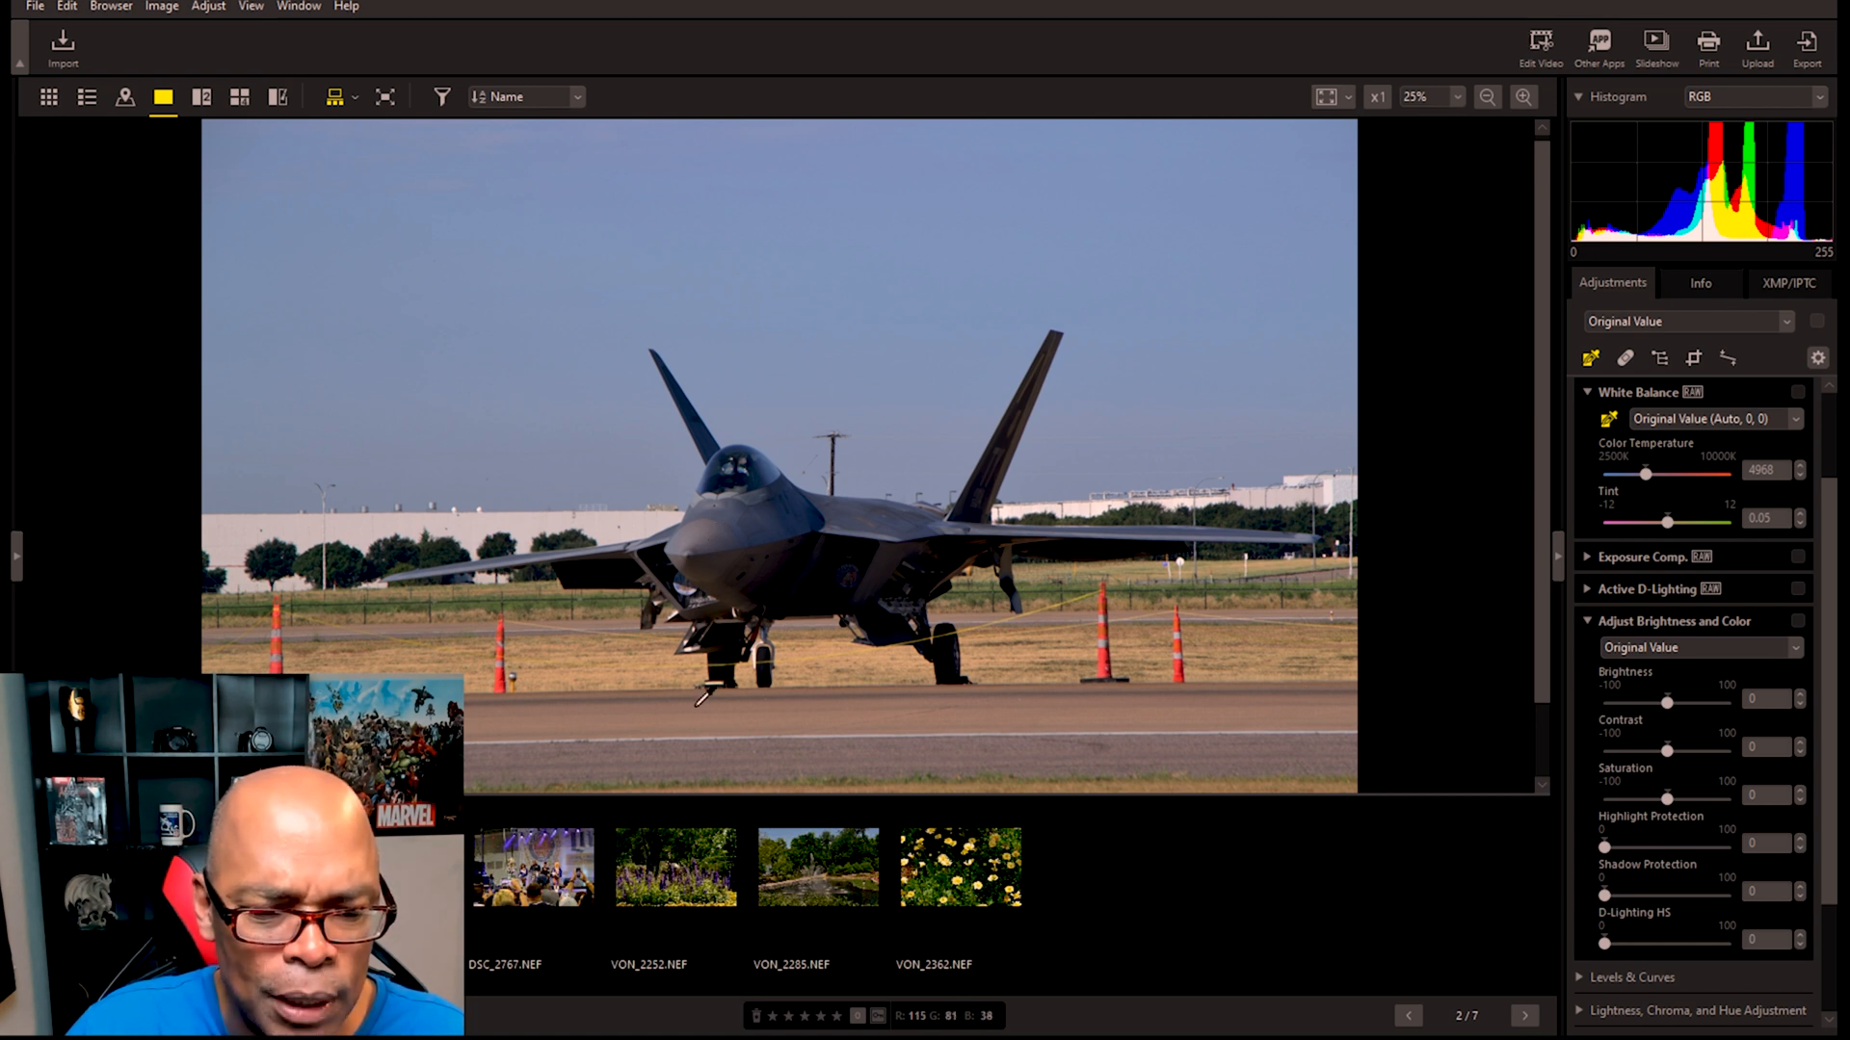
click(700, 526)
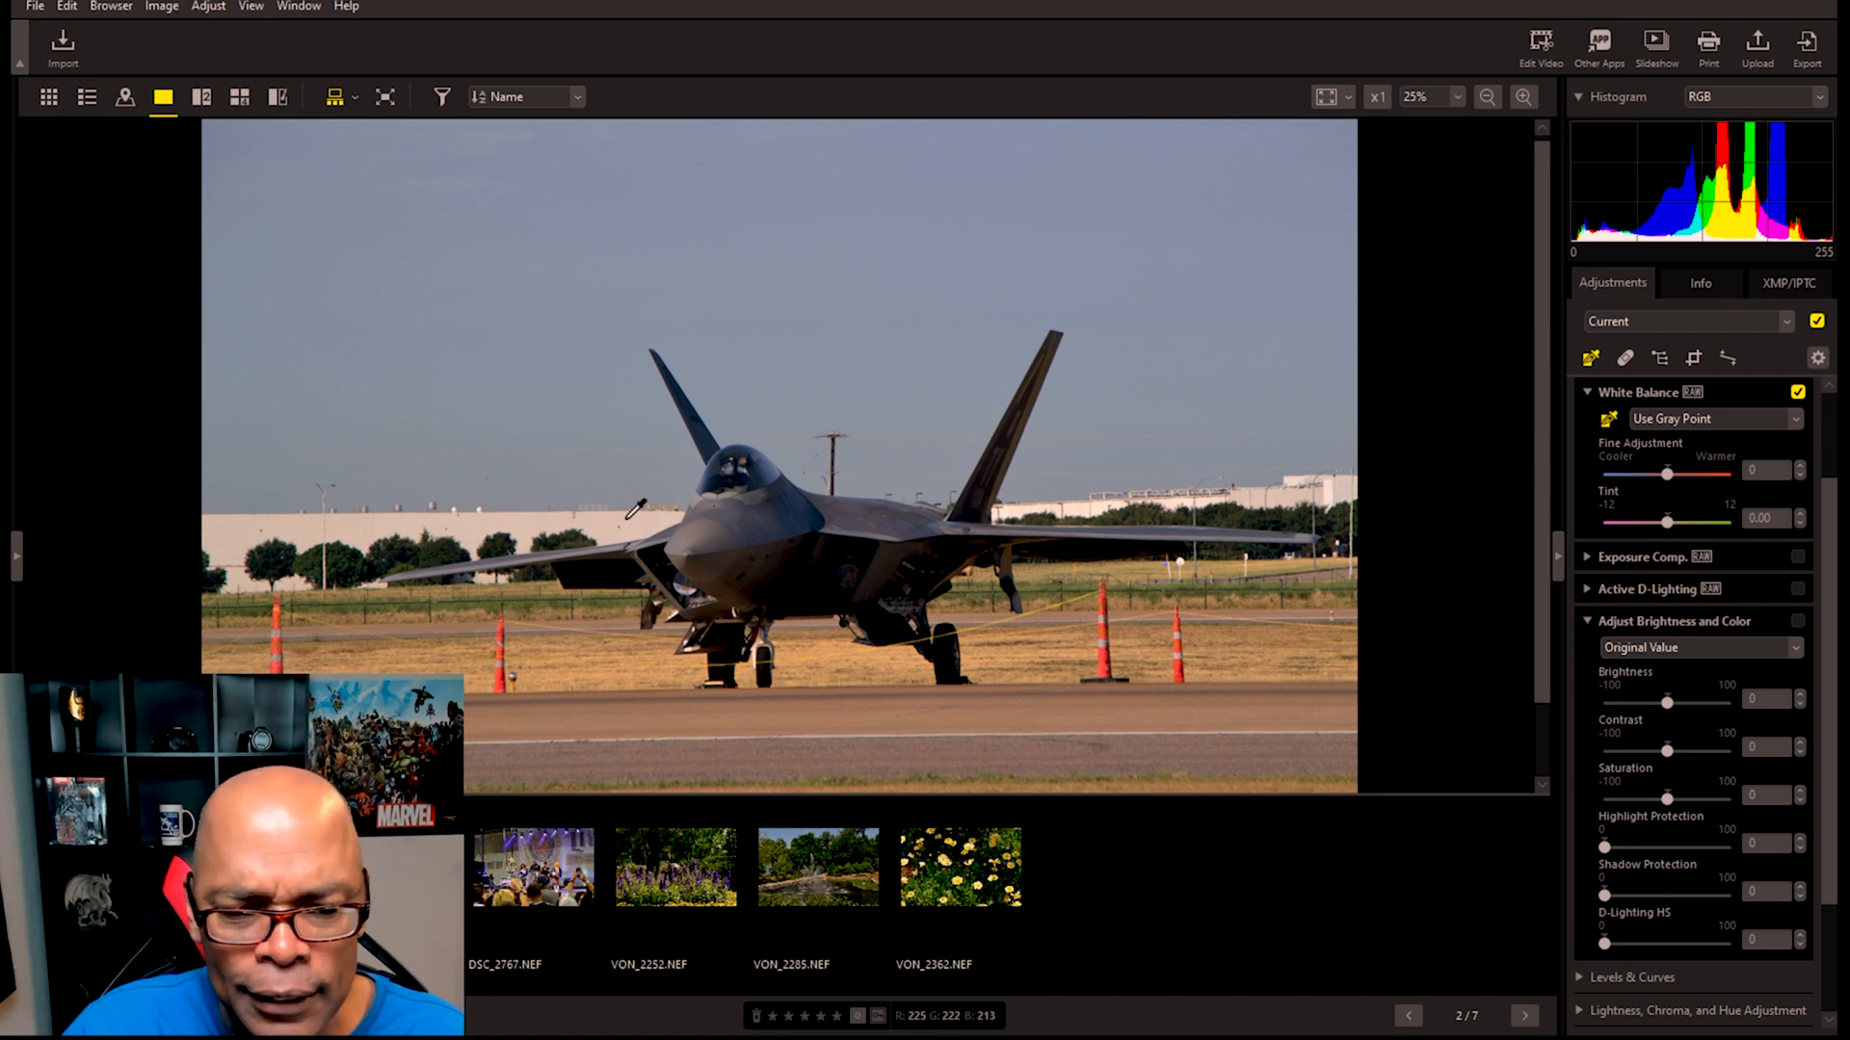
click(463, 527)
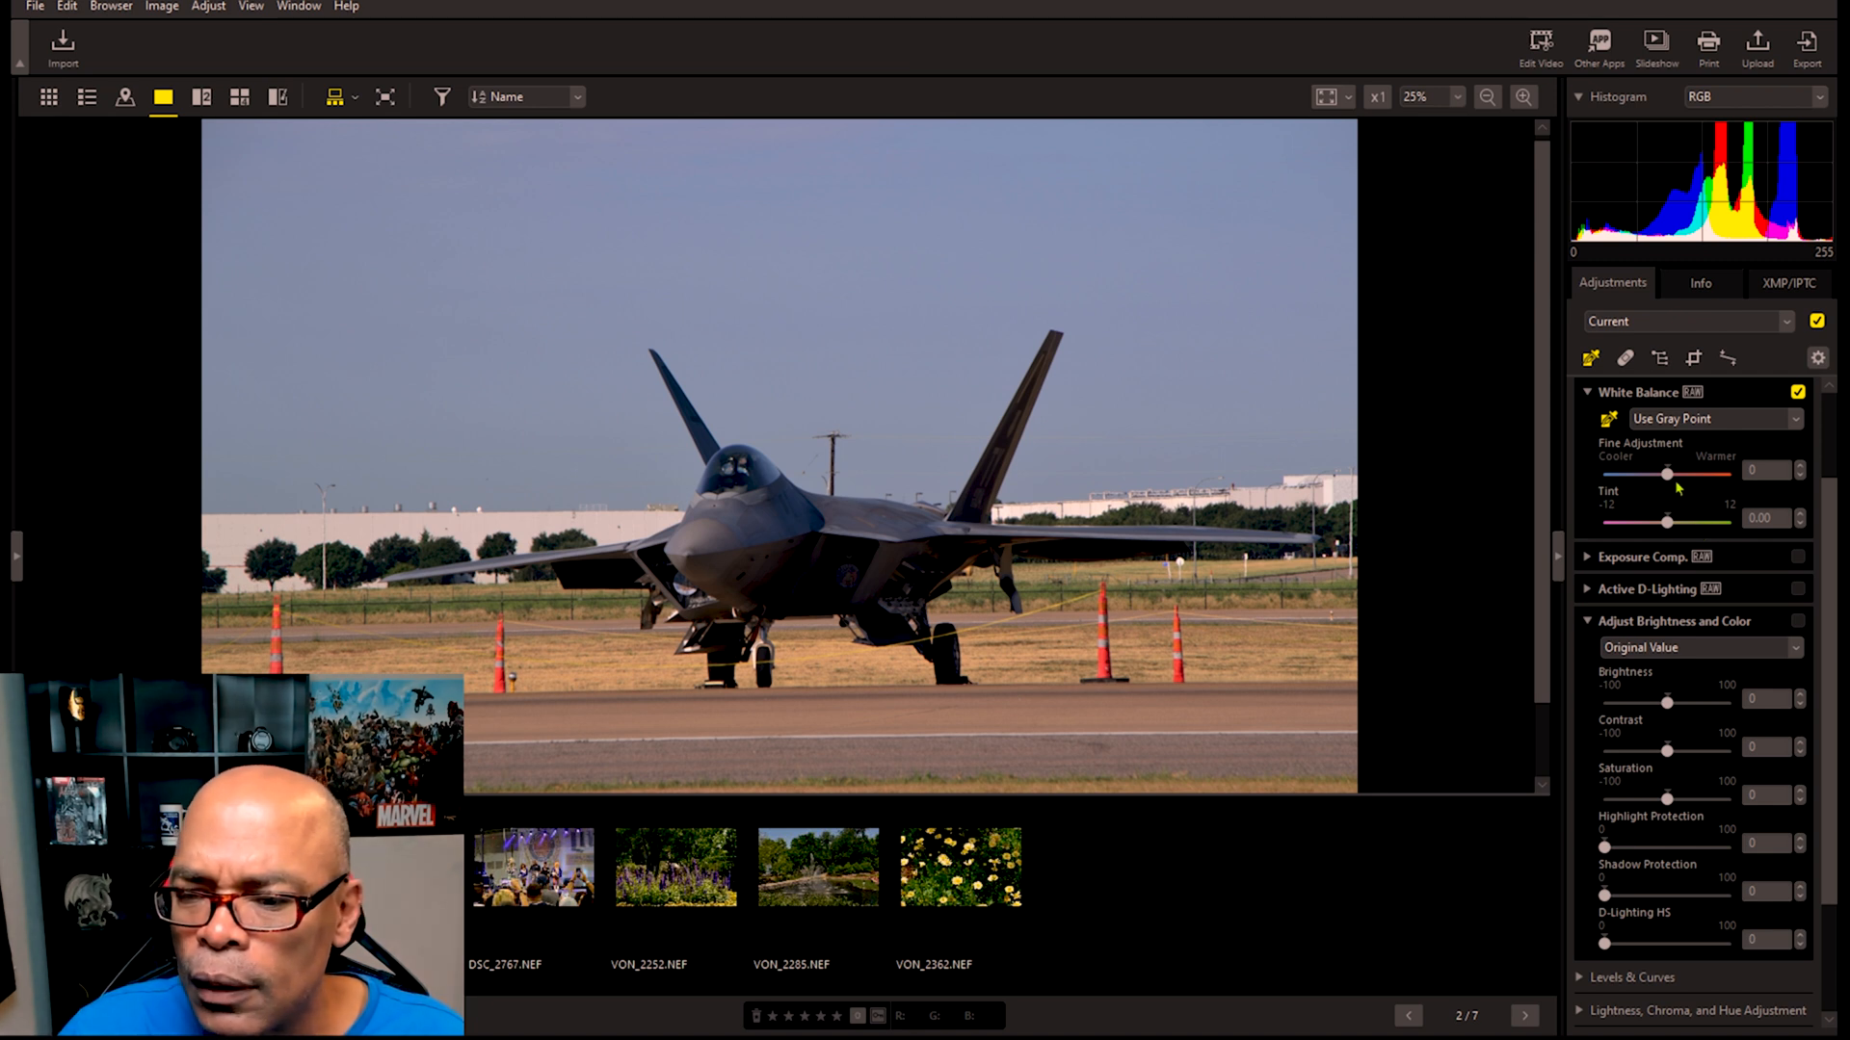
mouse_move(1673, 479)
mouse_down()
mouse_move(1708, 482)
mouse_move(1652, 472)
mouse_move(1742, 471)
mouse_move(1676, 469)
mouse_up()
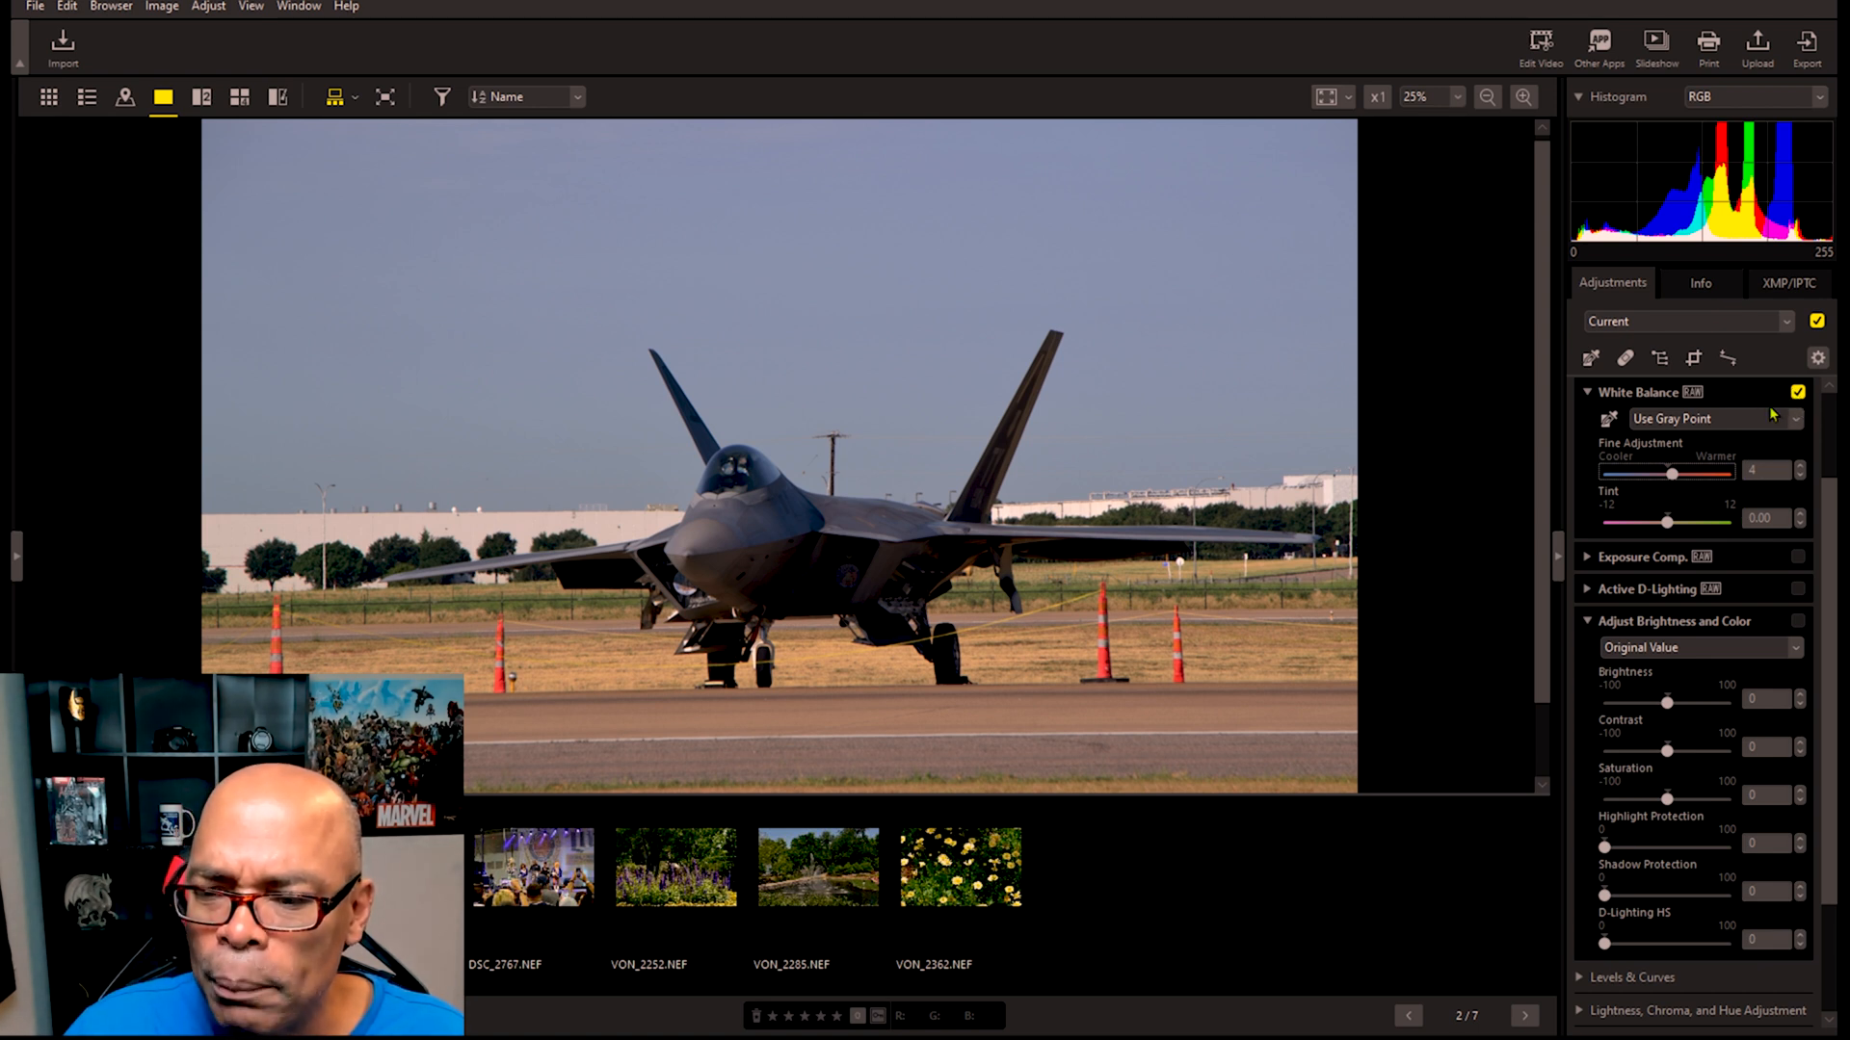
Step: Reset the white balance to Original Value and try the Calculate Automatically, Direct Sunlight and Cloudy presets
click(1771, 416)
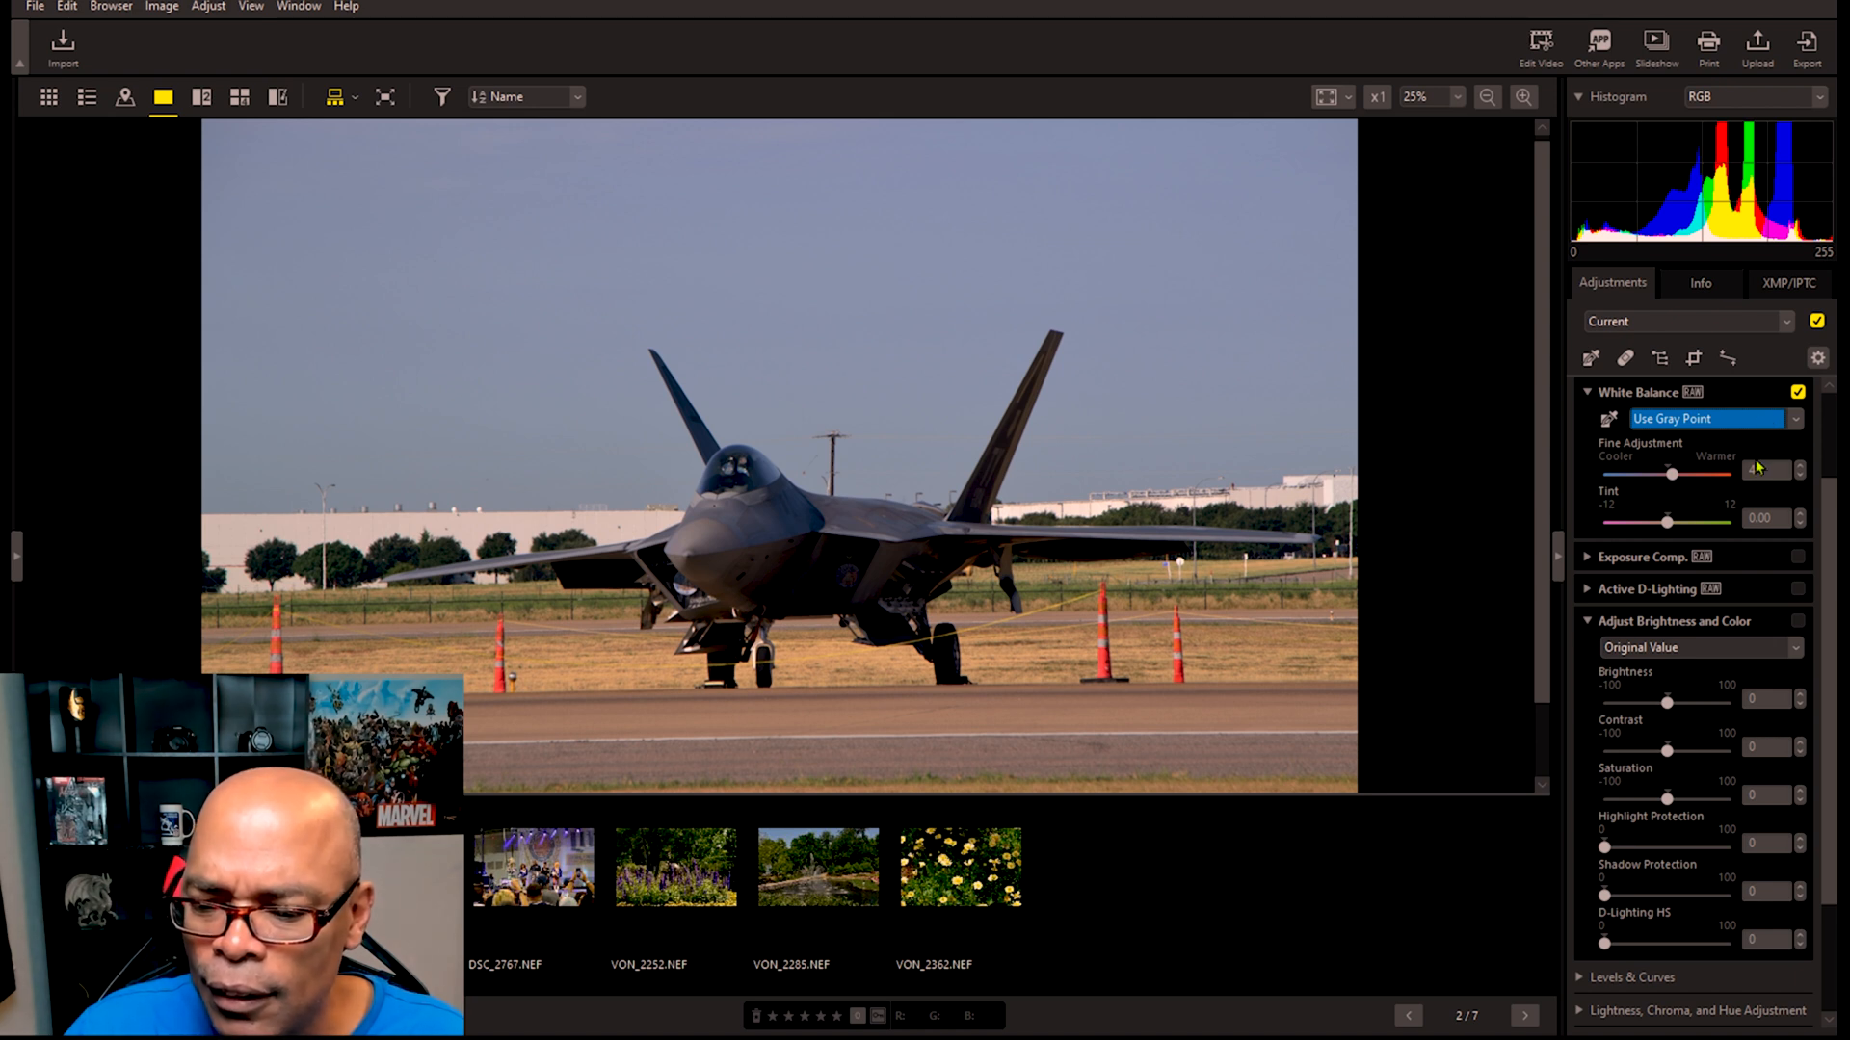
click(1755, 466)
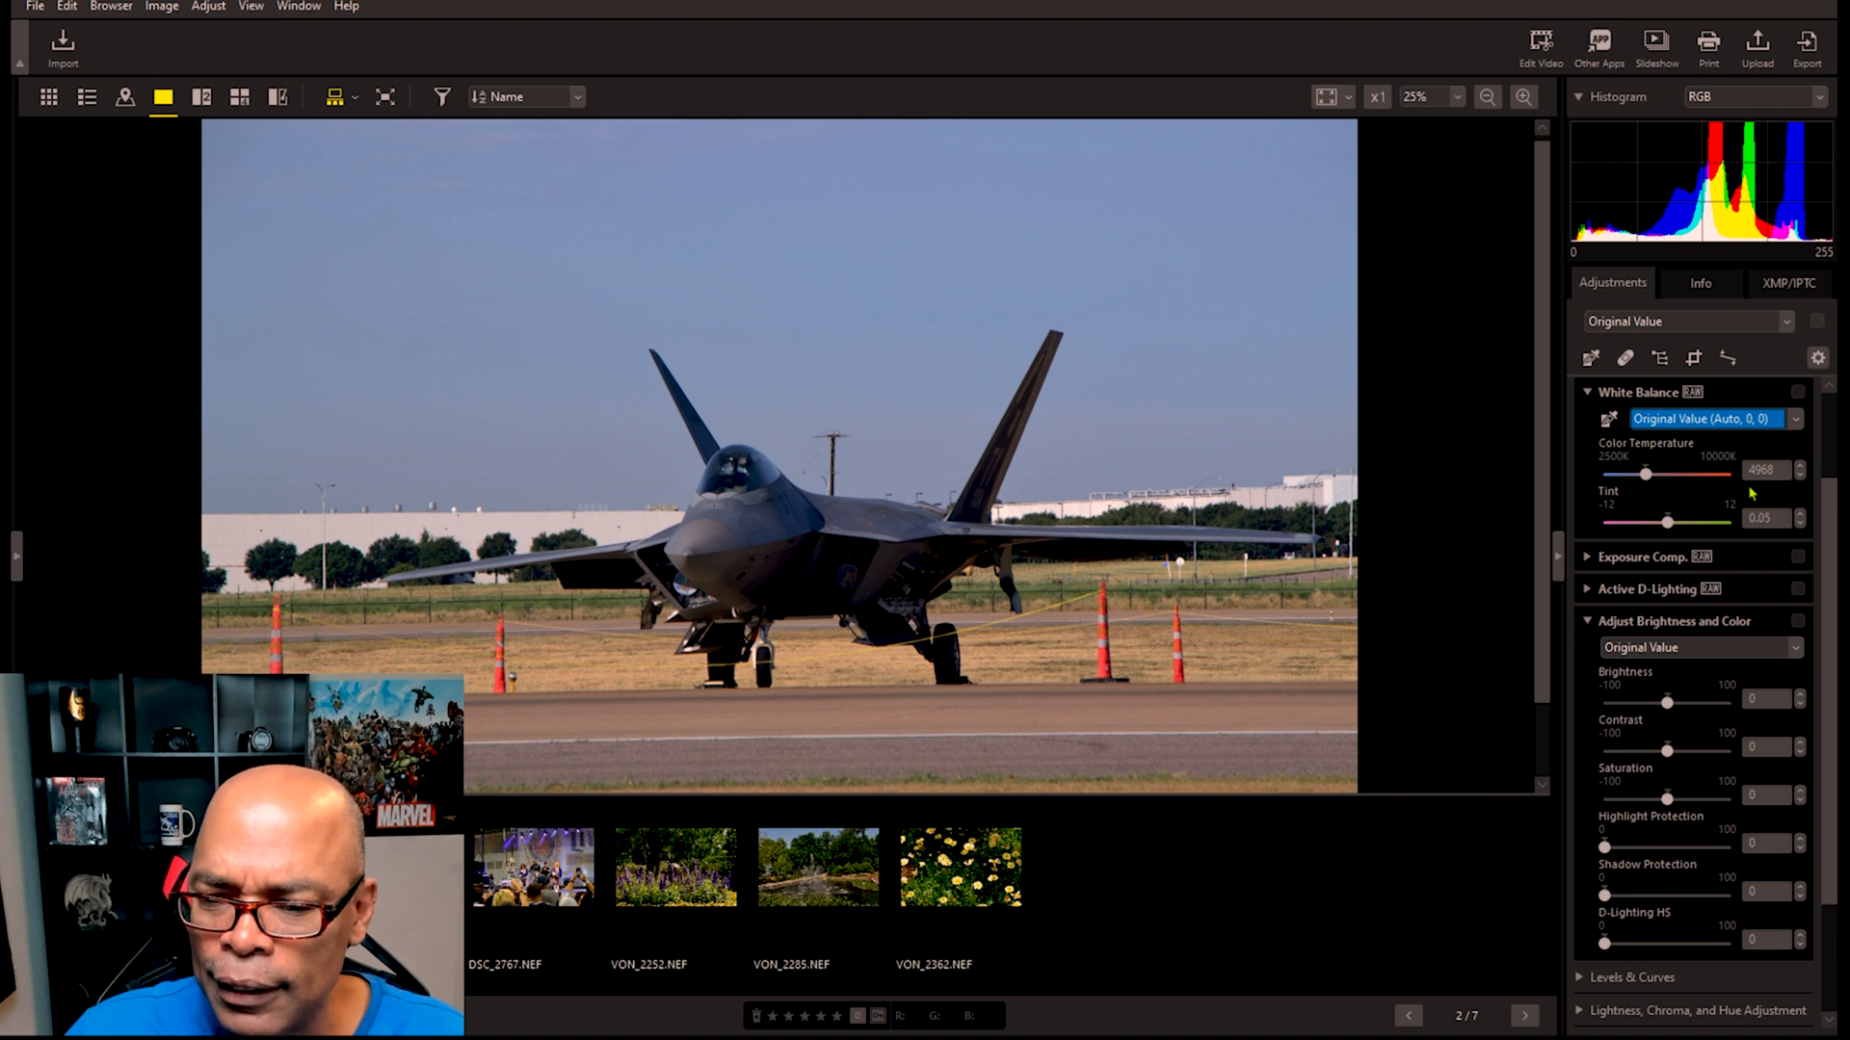
key(Down)
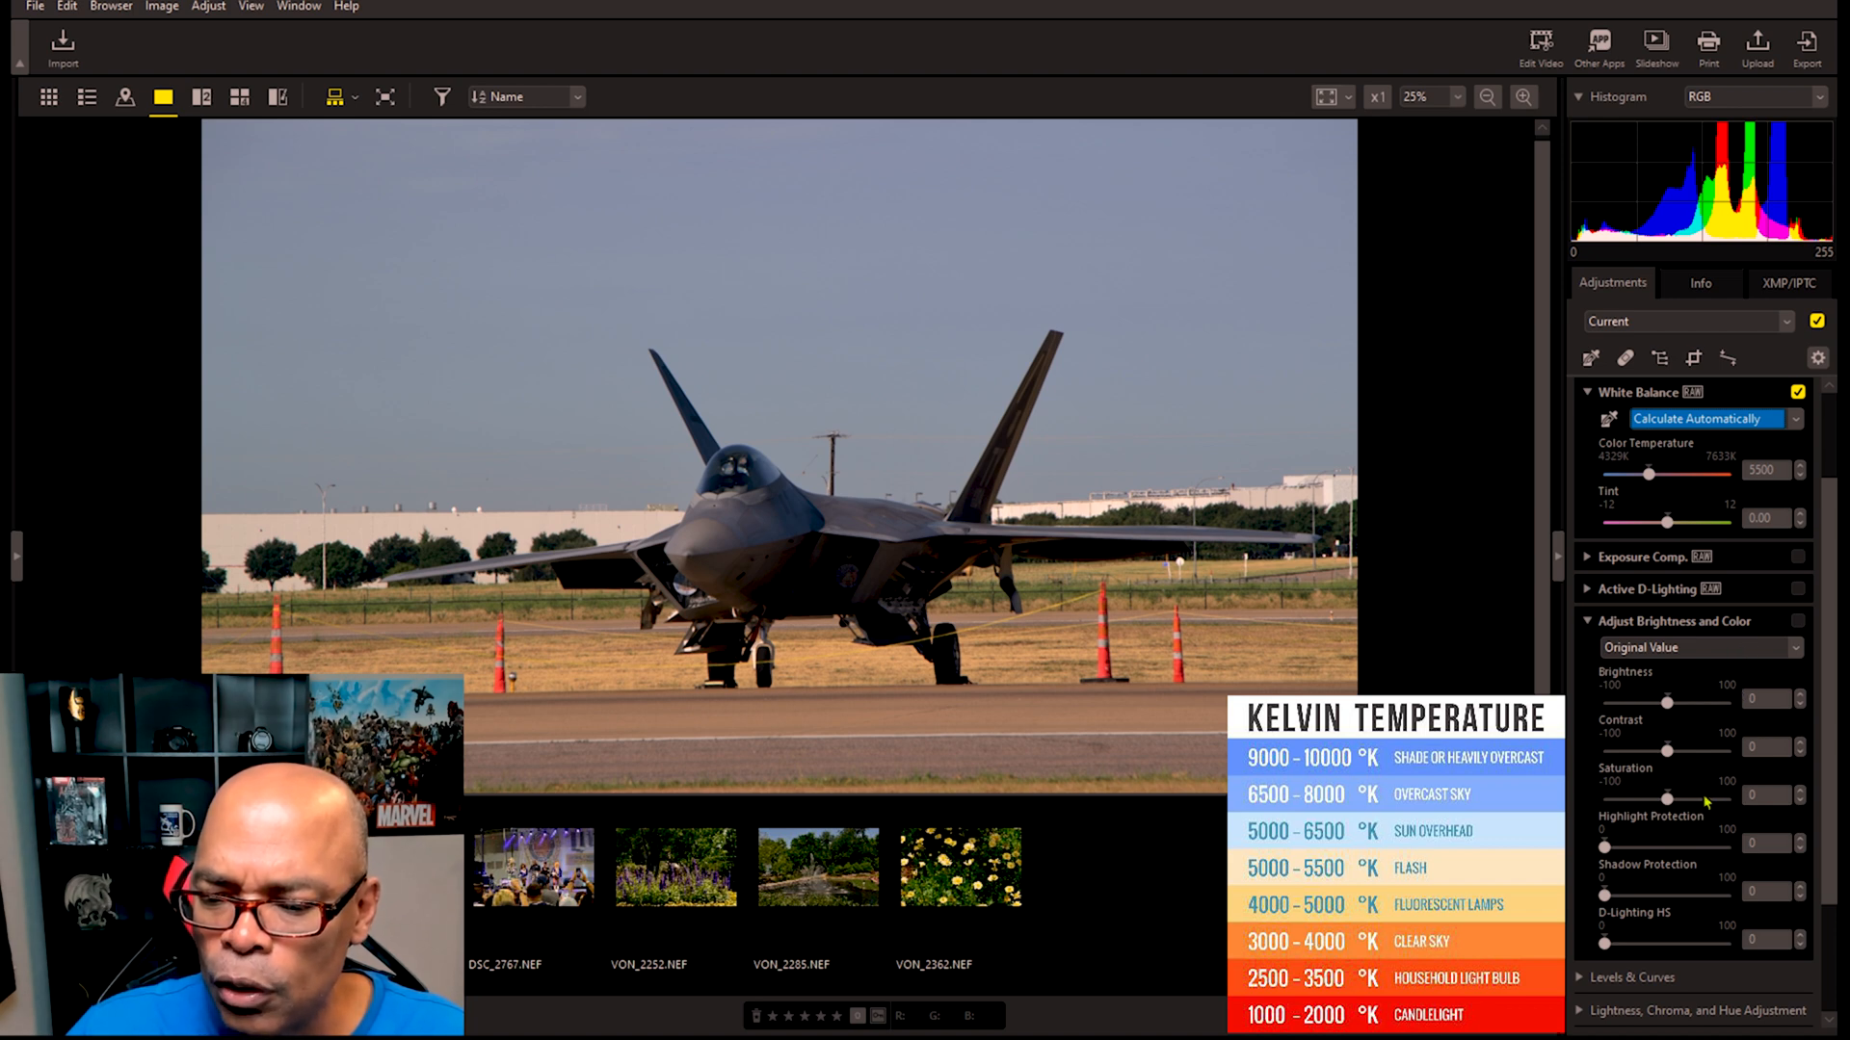
key(Down)
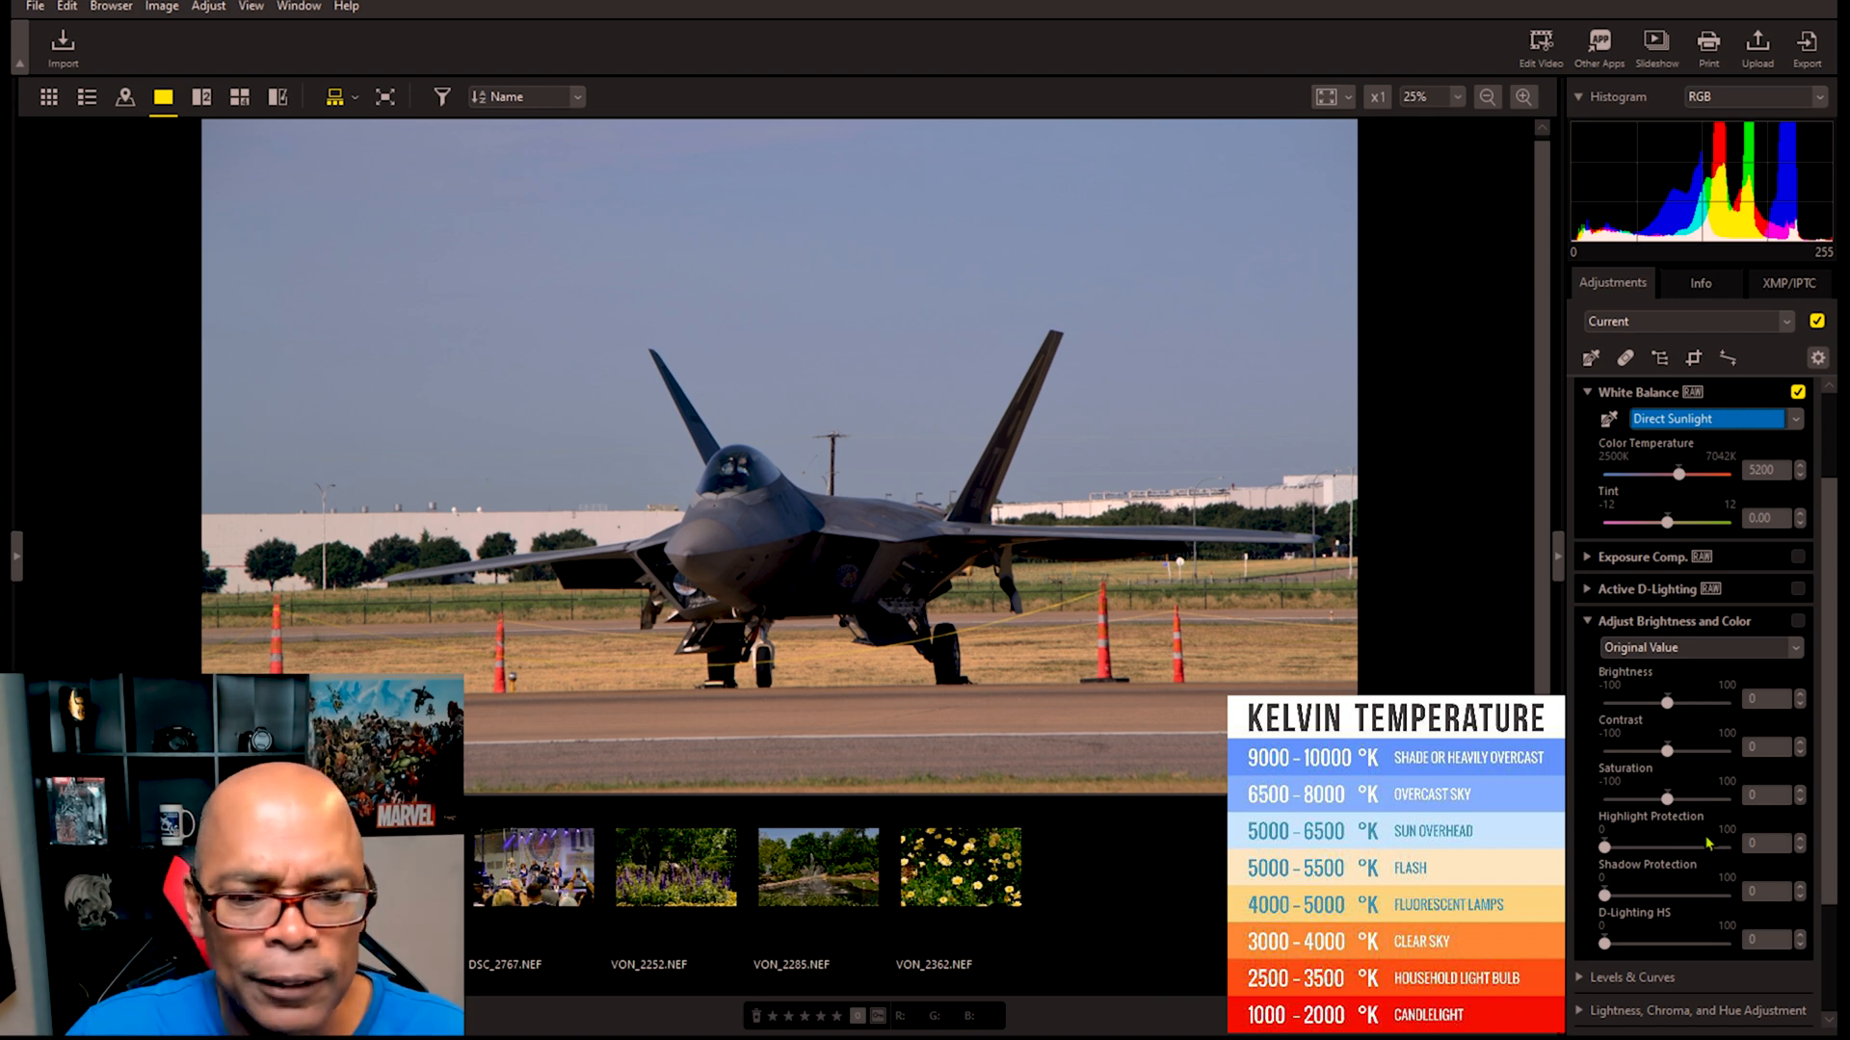
key(Down)
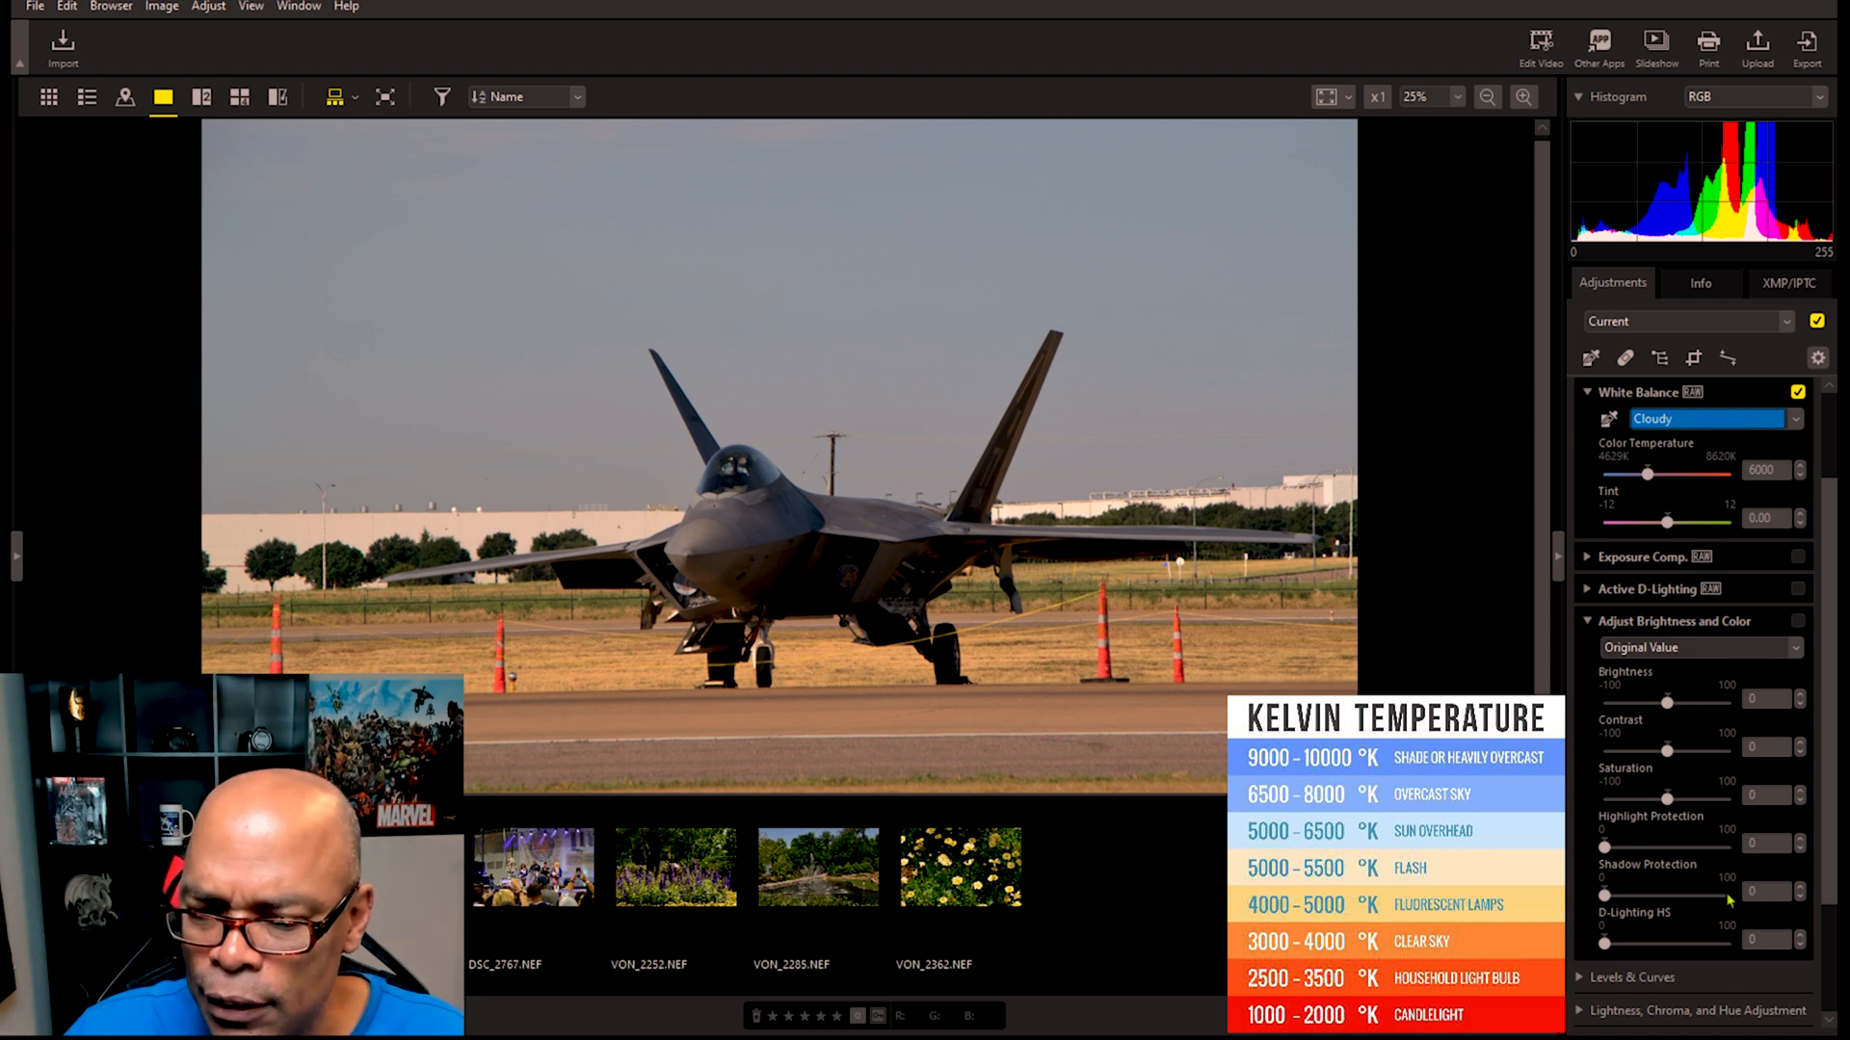
Step: Set the second jet photo's white balance to Direct Sunlight and its Brightness to 18
click(1712, 429)
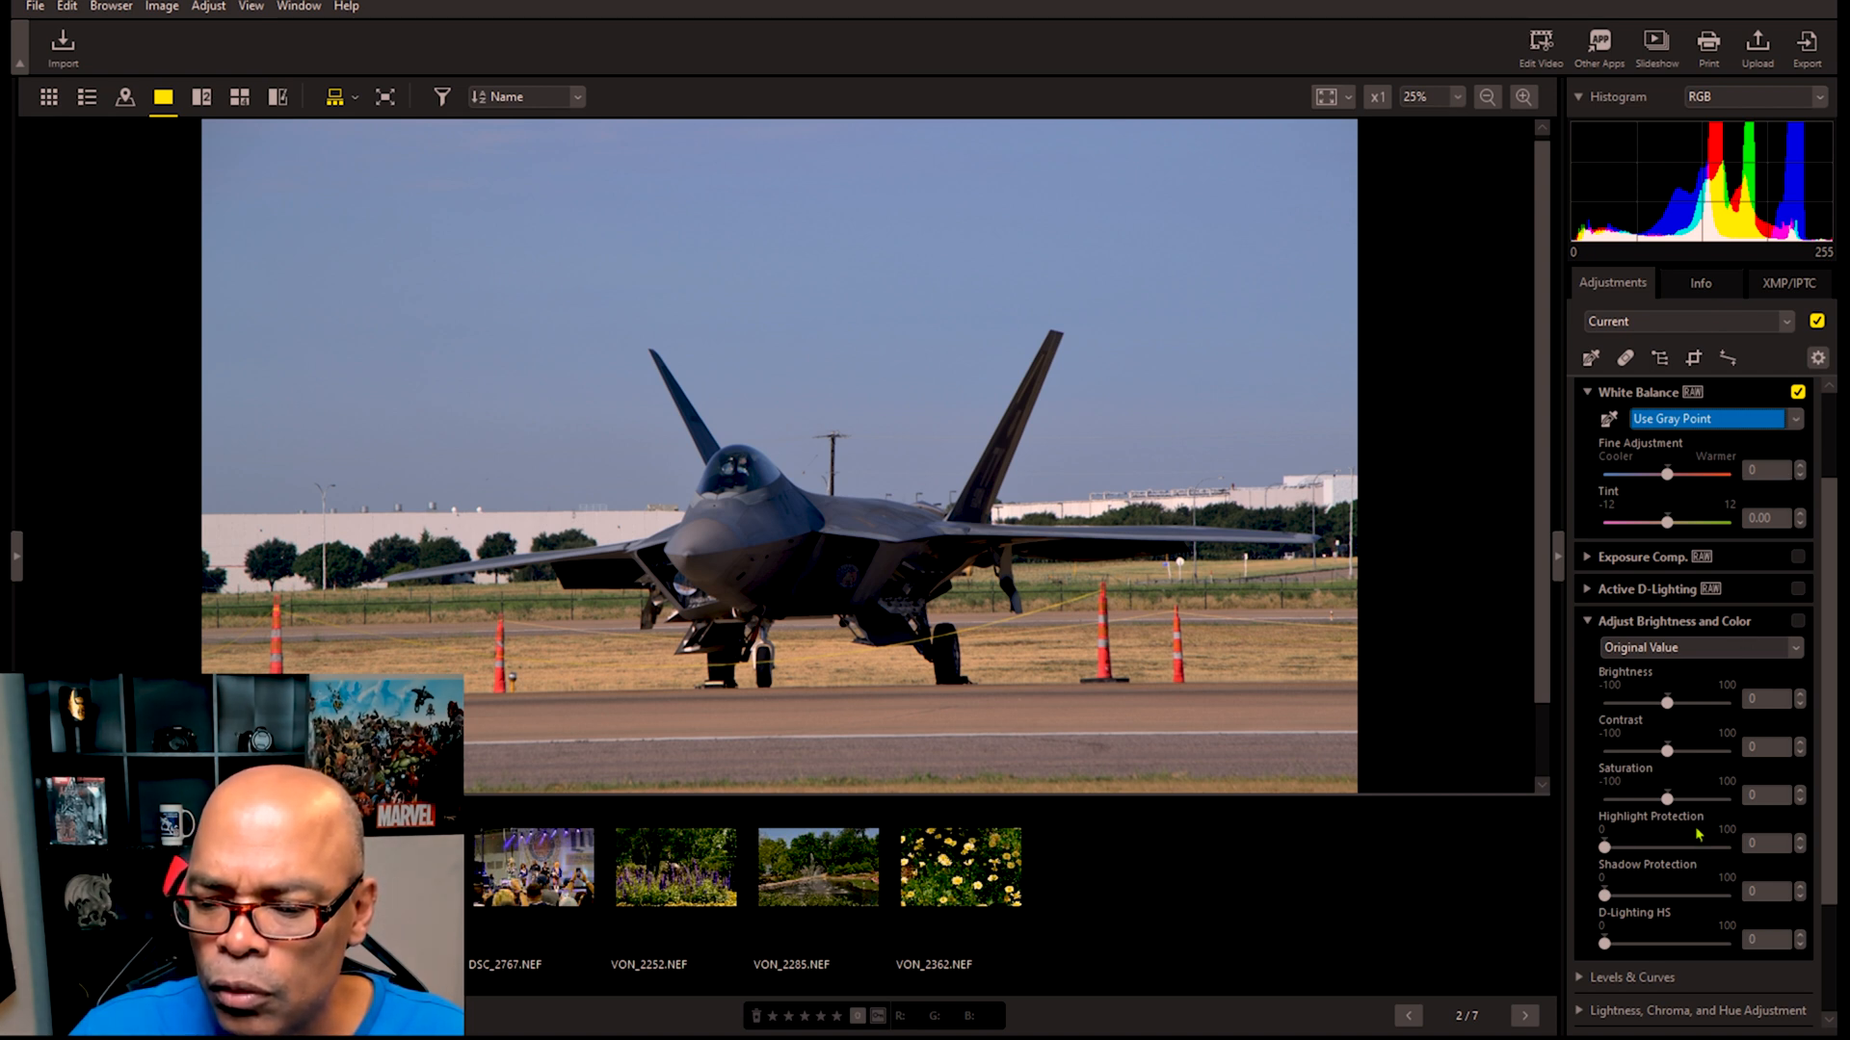
key(Down)
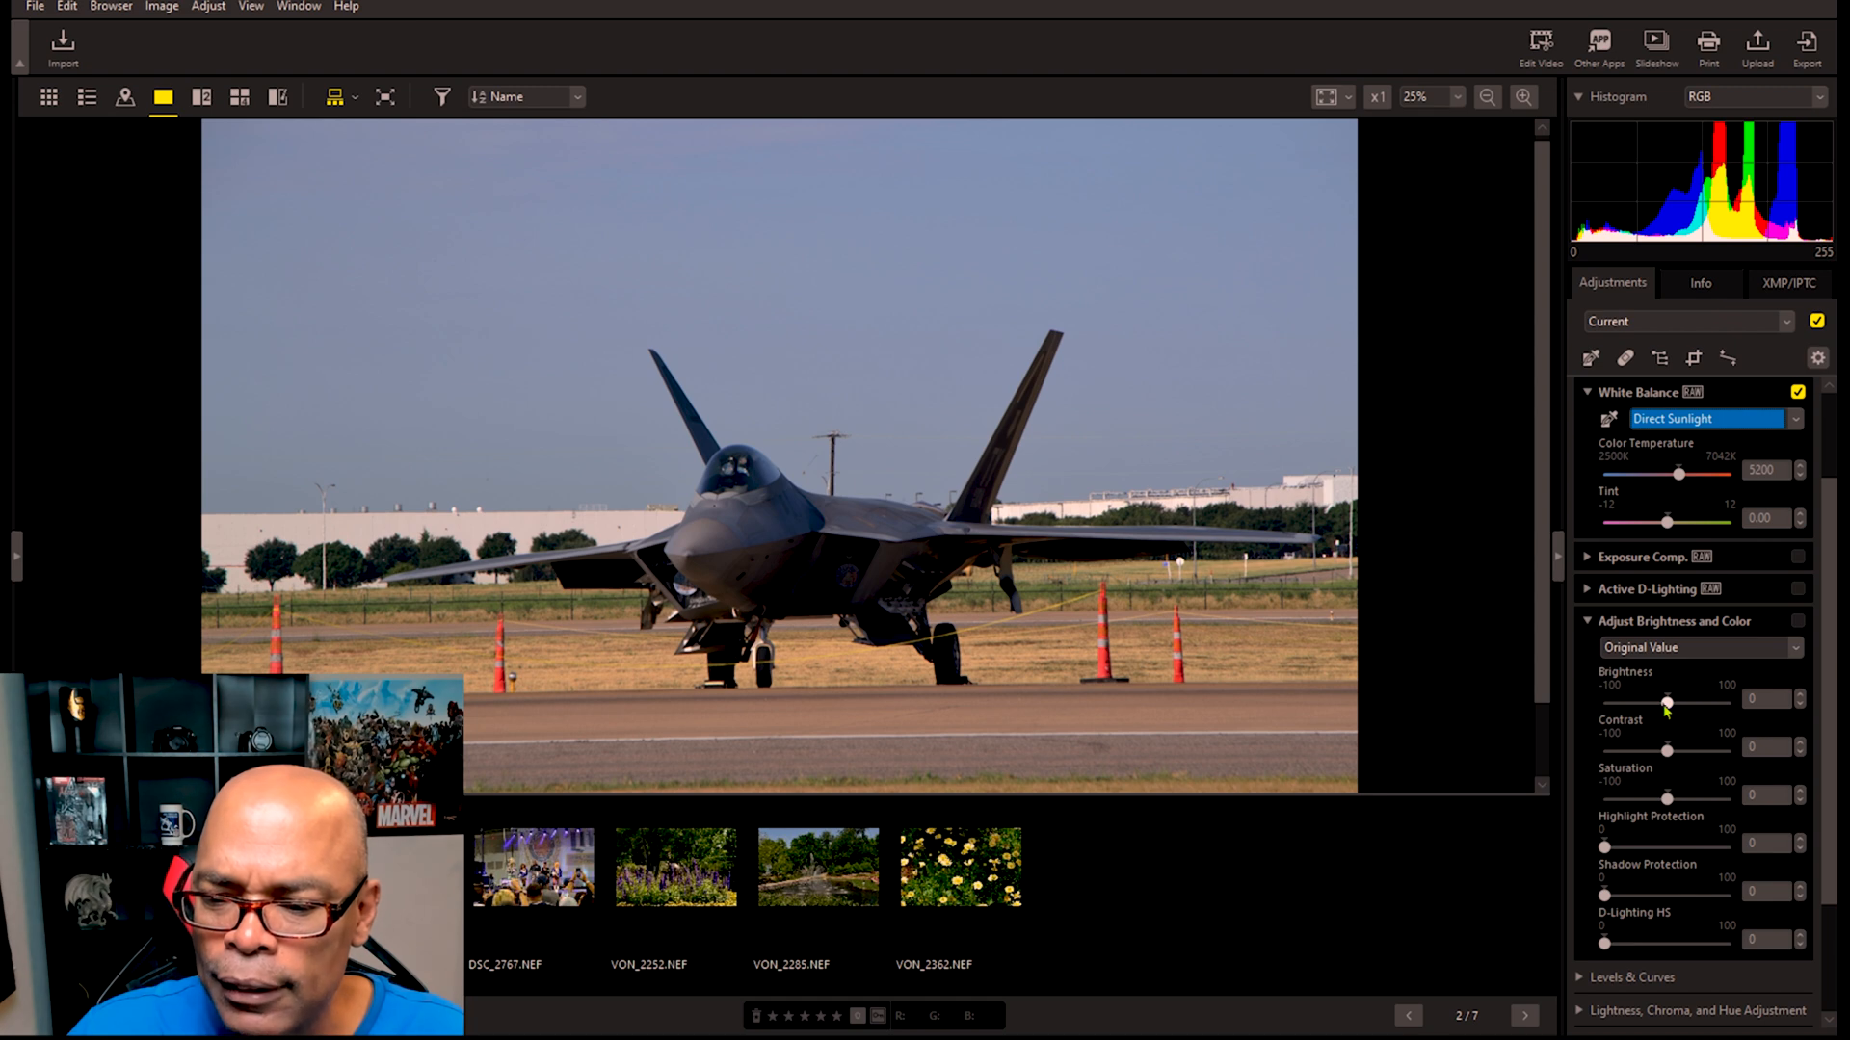
drag(1666, 705, 1680, 705)
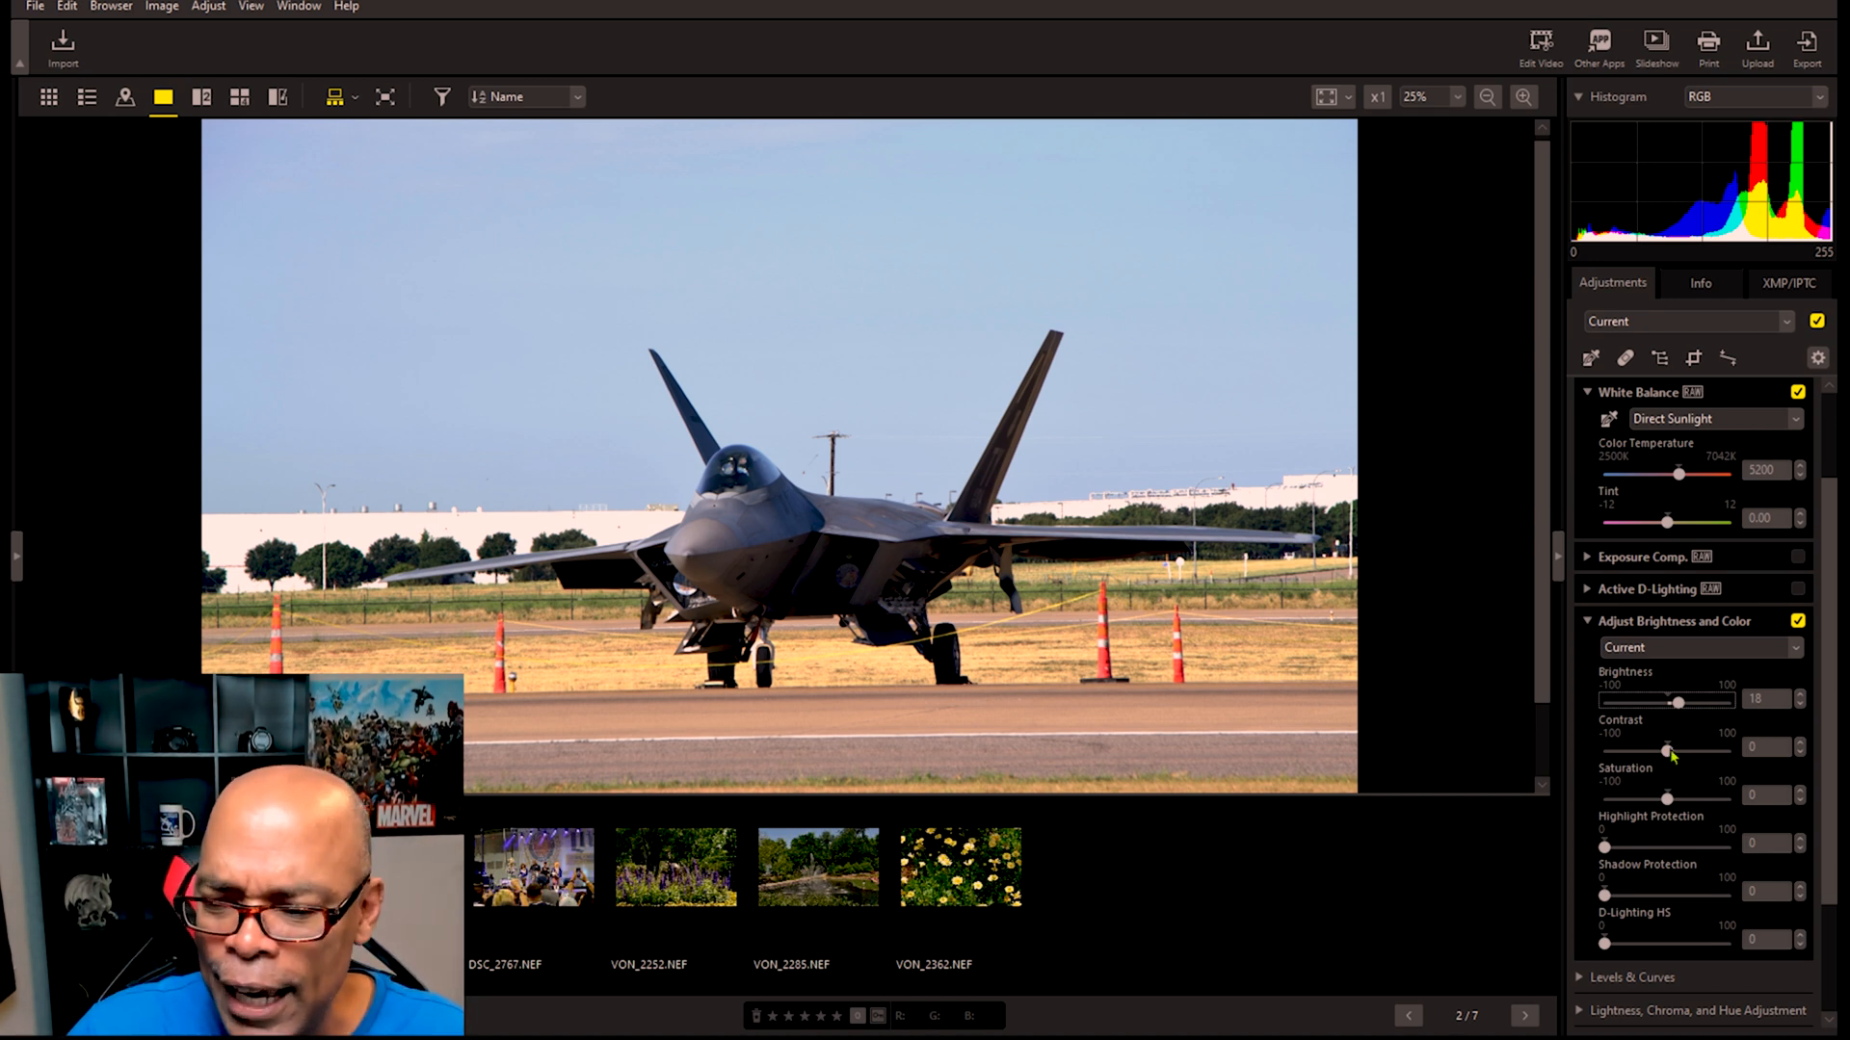
Step: Set the jet photo's Contrast to -46 and its Saturation to 47
mouse_move(1668, 752)
mouse_down()
mouse_move(1698, 752)
mouse_move(1644, 756)
mouse_move(1712, 743)
mouse_move(1642, 759)
mouse_up()
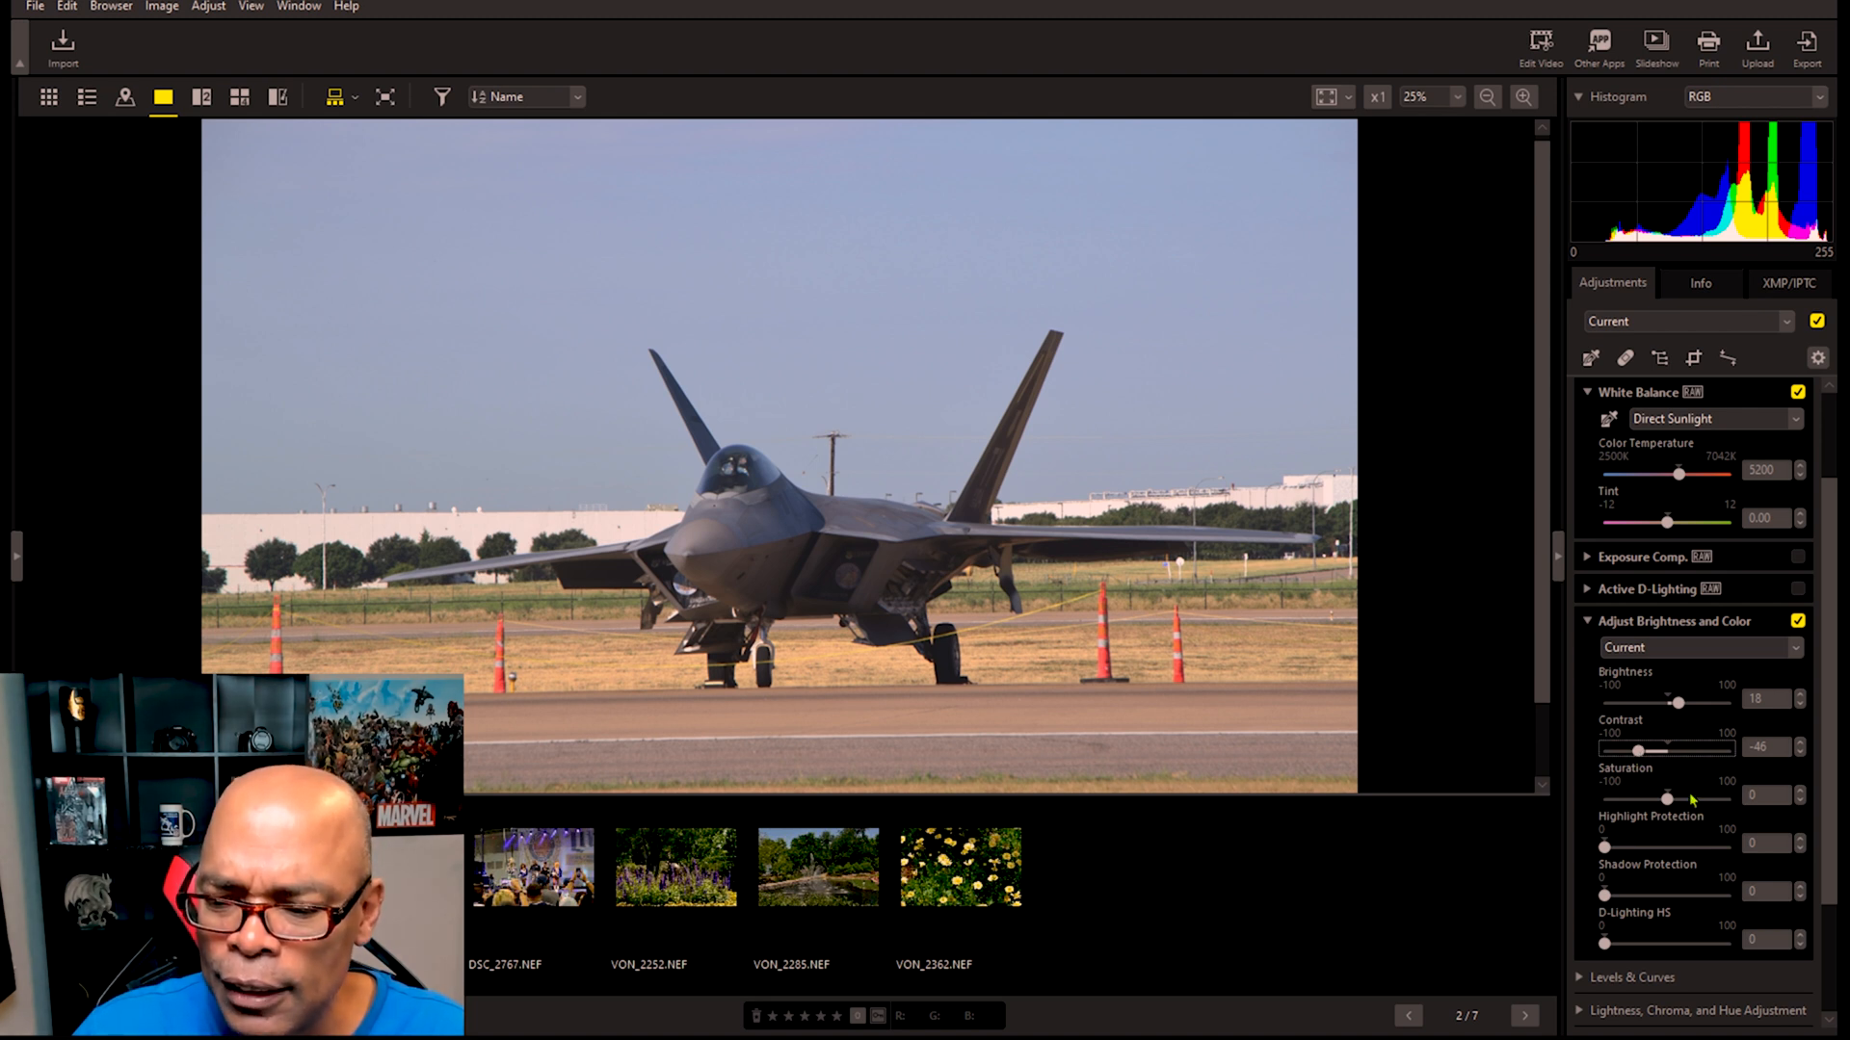
click(1668, 798)
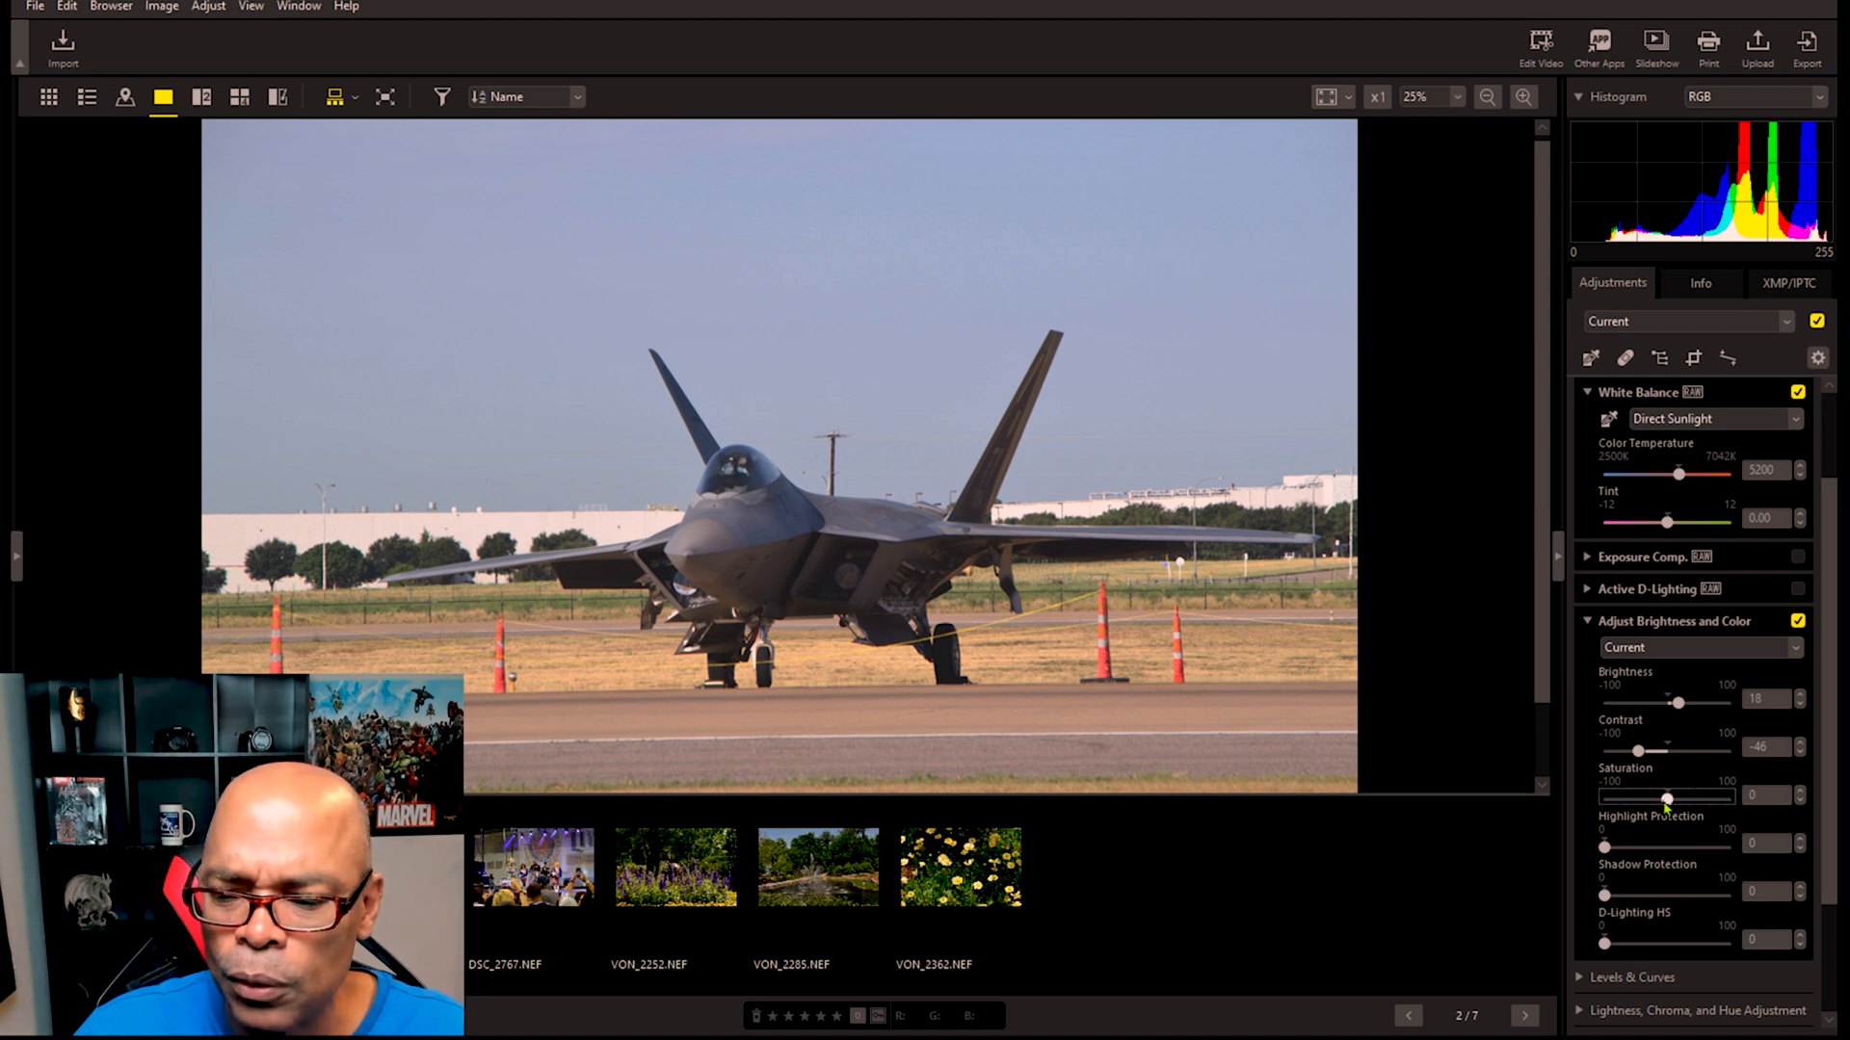
drag(1668, 798, 1698, 800)
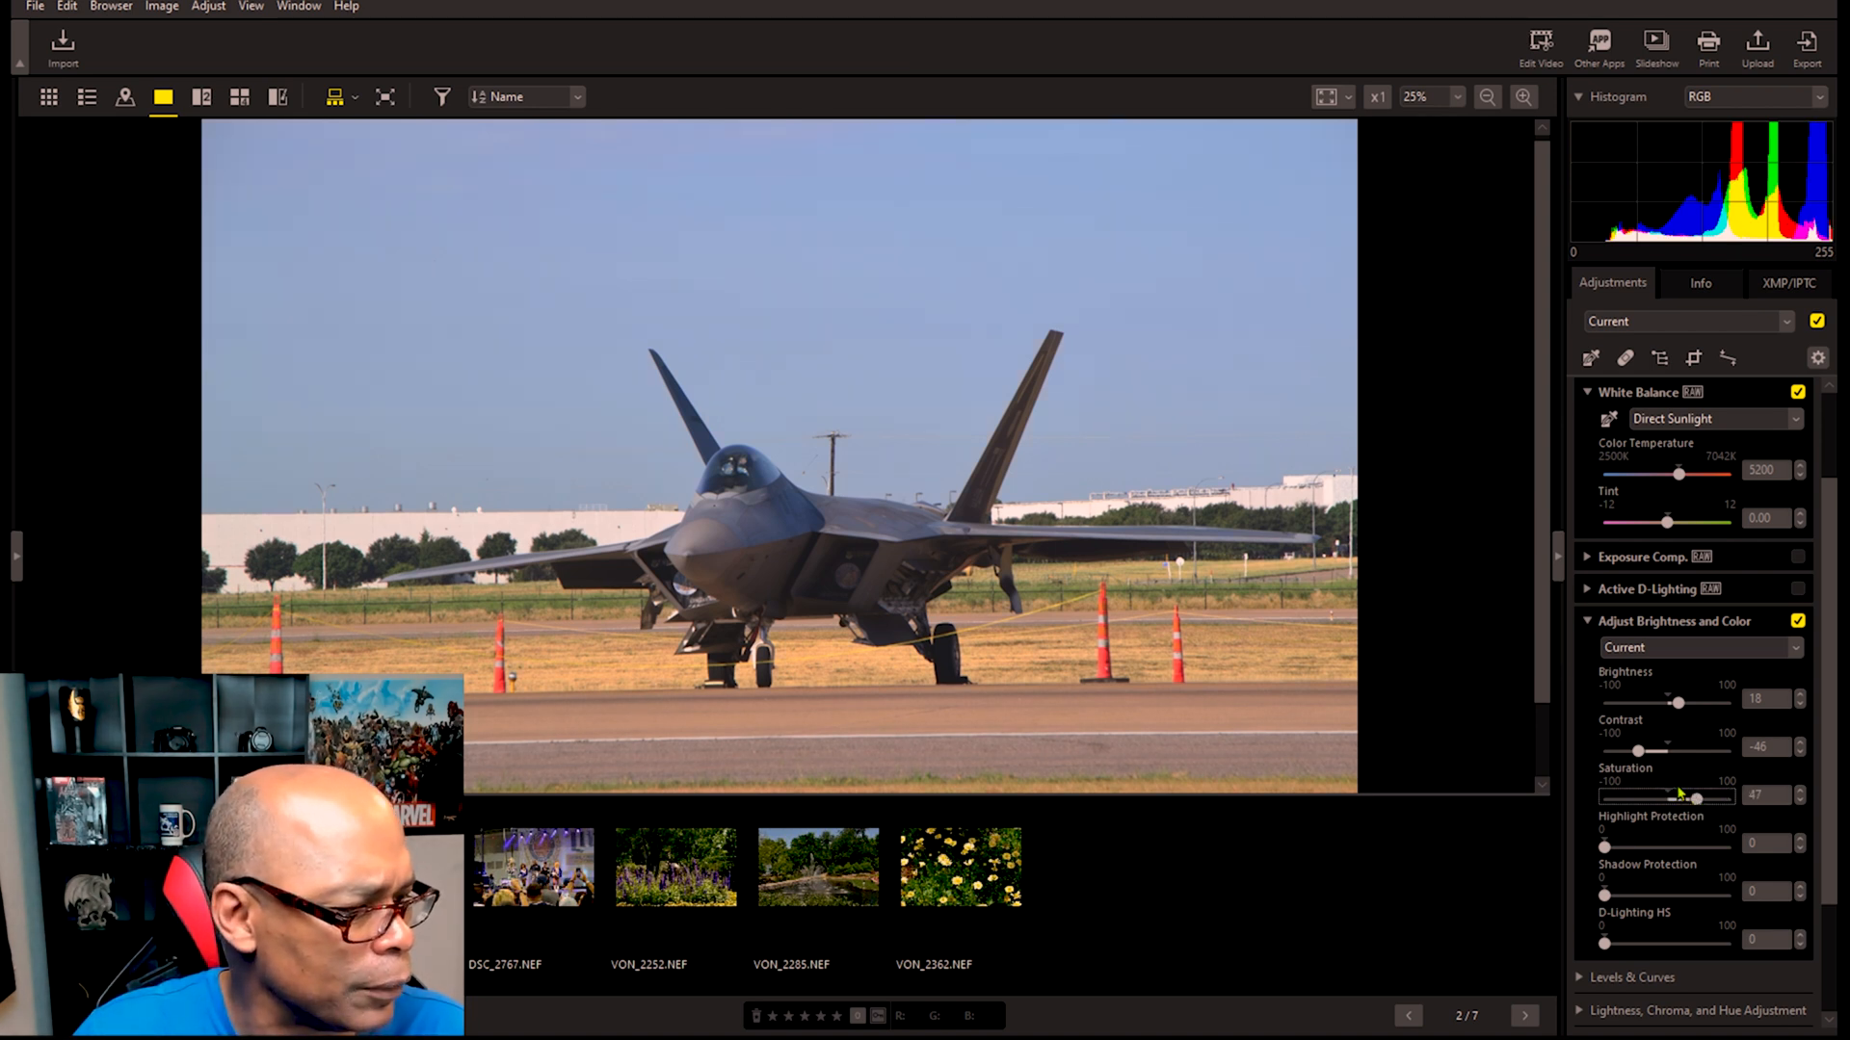
Step: Set the jet photo's Highlight Protection to 73 and Shadow Protection to 79
scroll(1701, 766, down, 1)
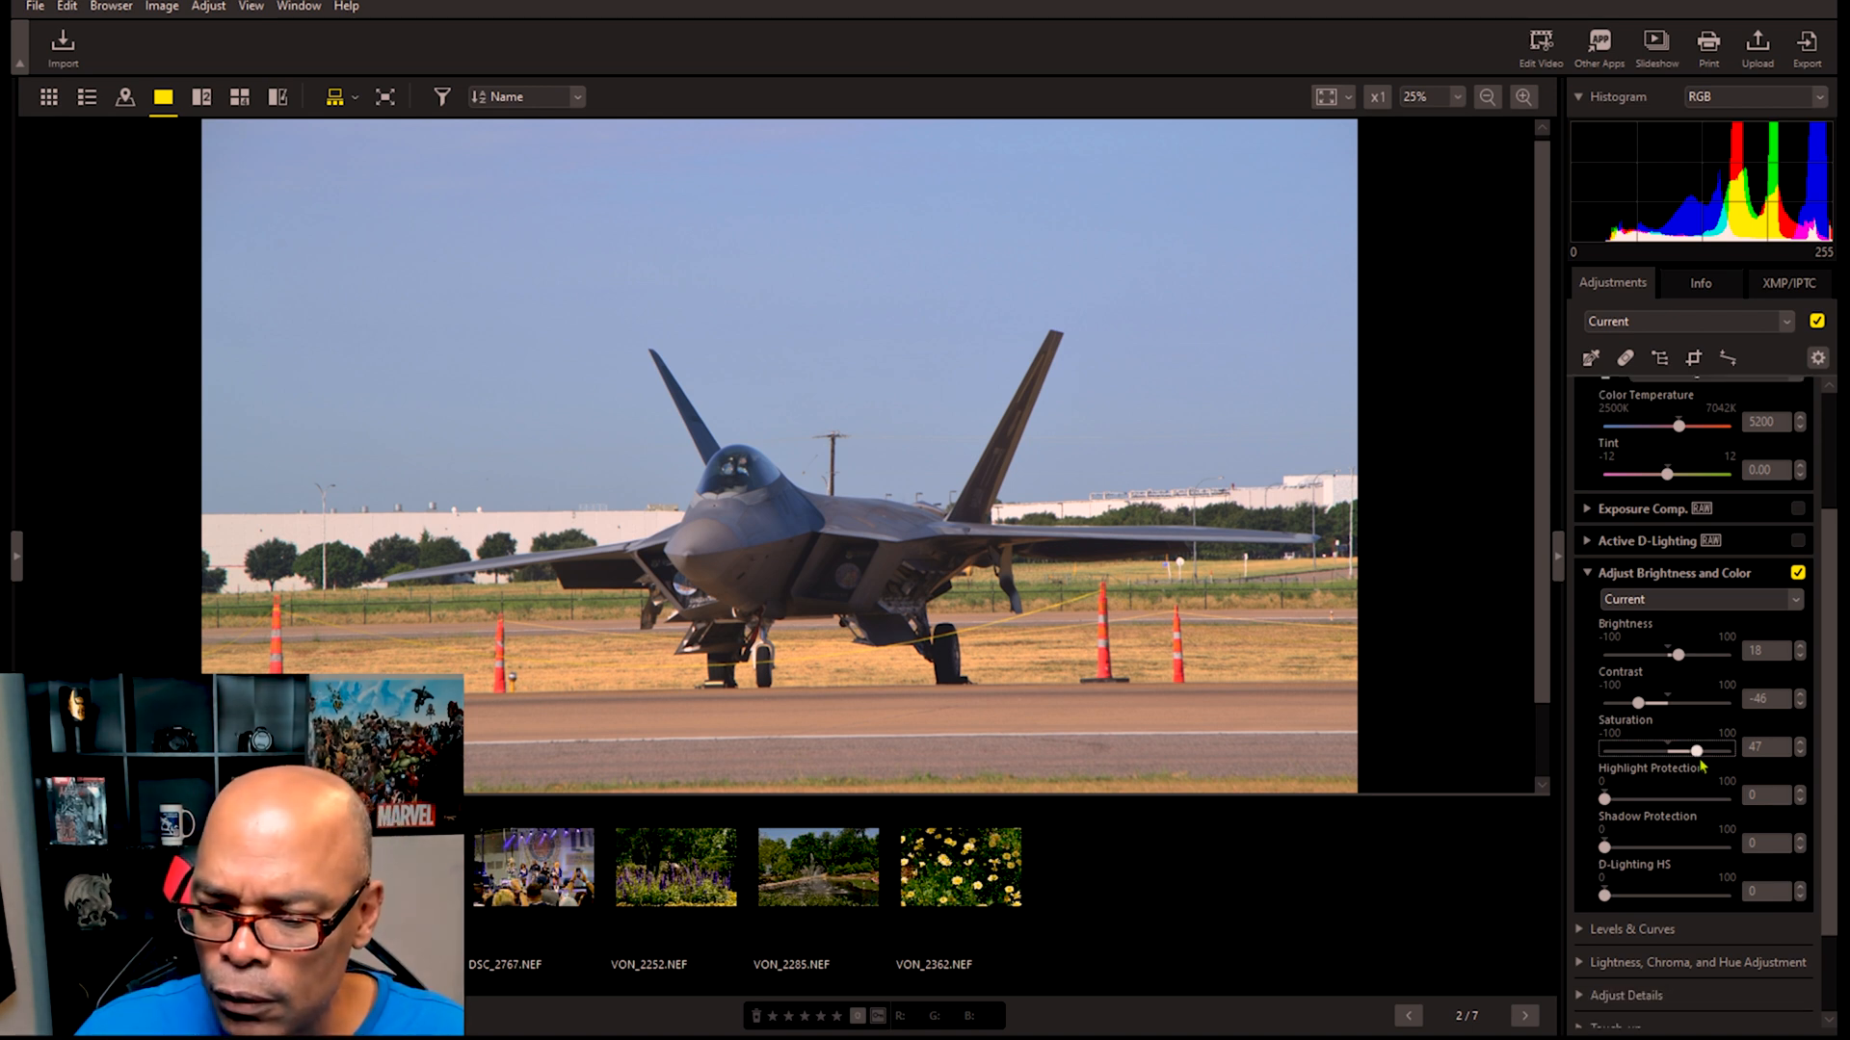
scroll(1702, 766, down, 1)
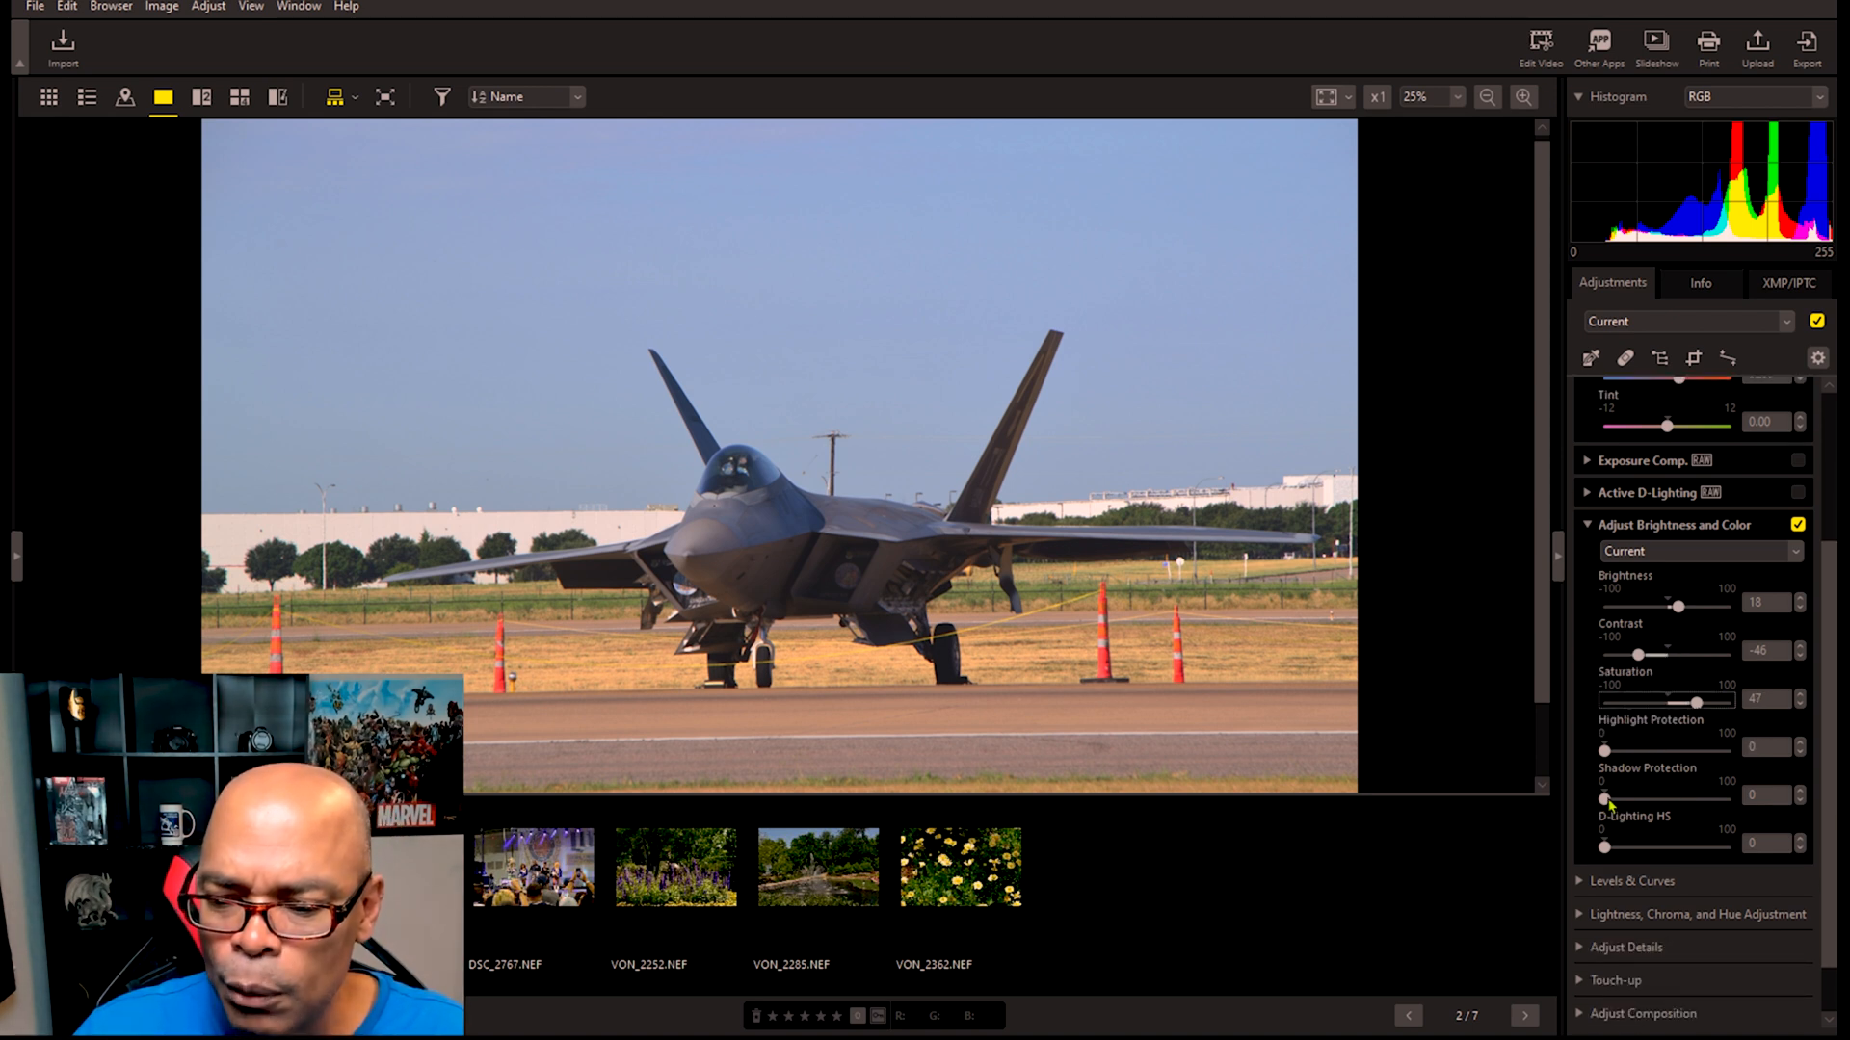
click(1606, 750)
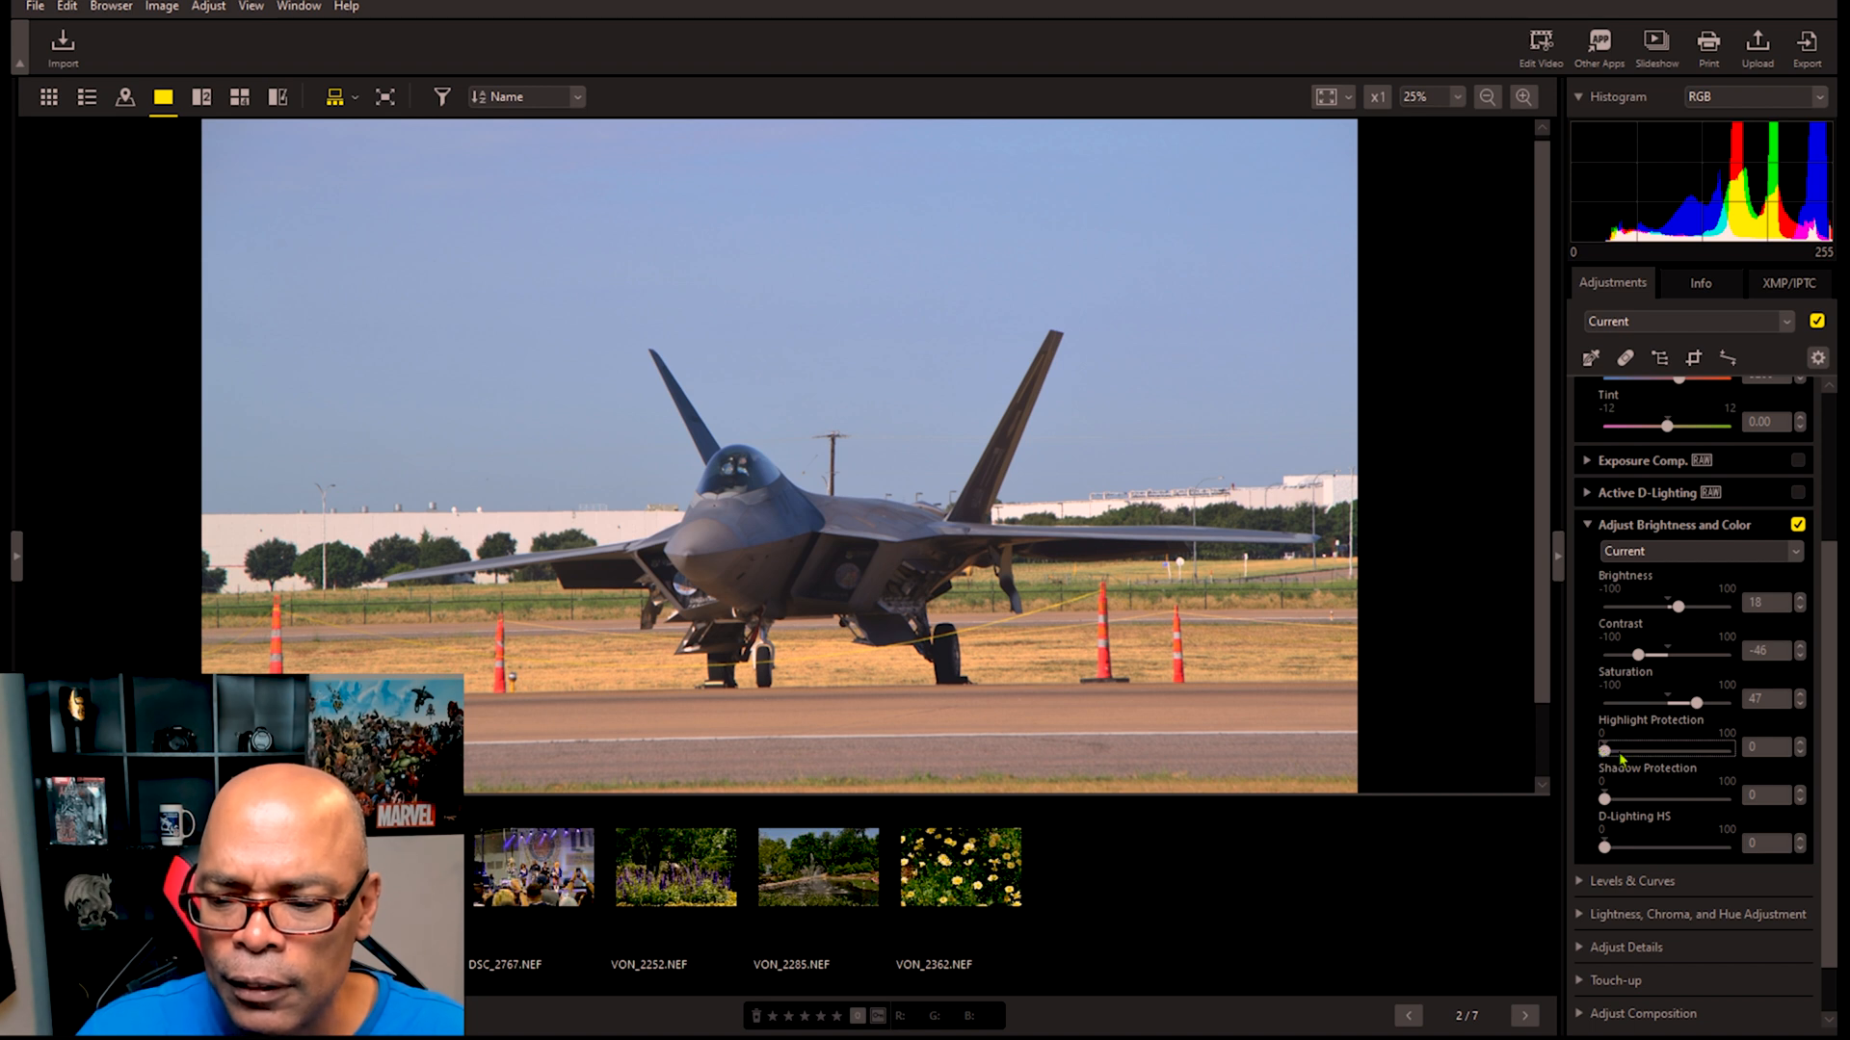
drag(1606, 754, 1698, 747)
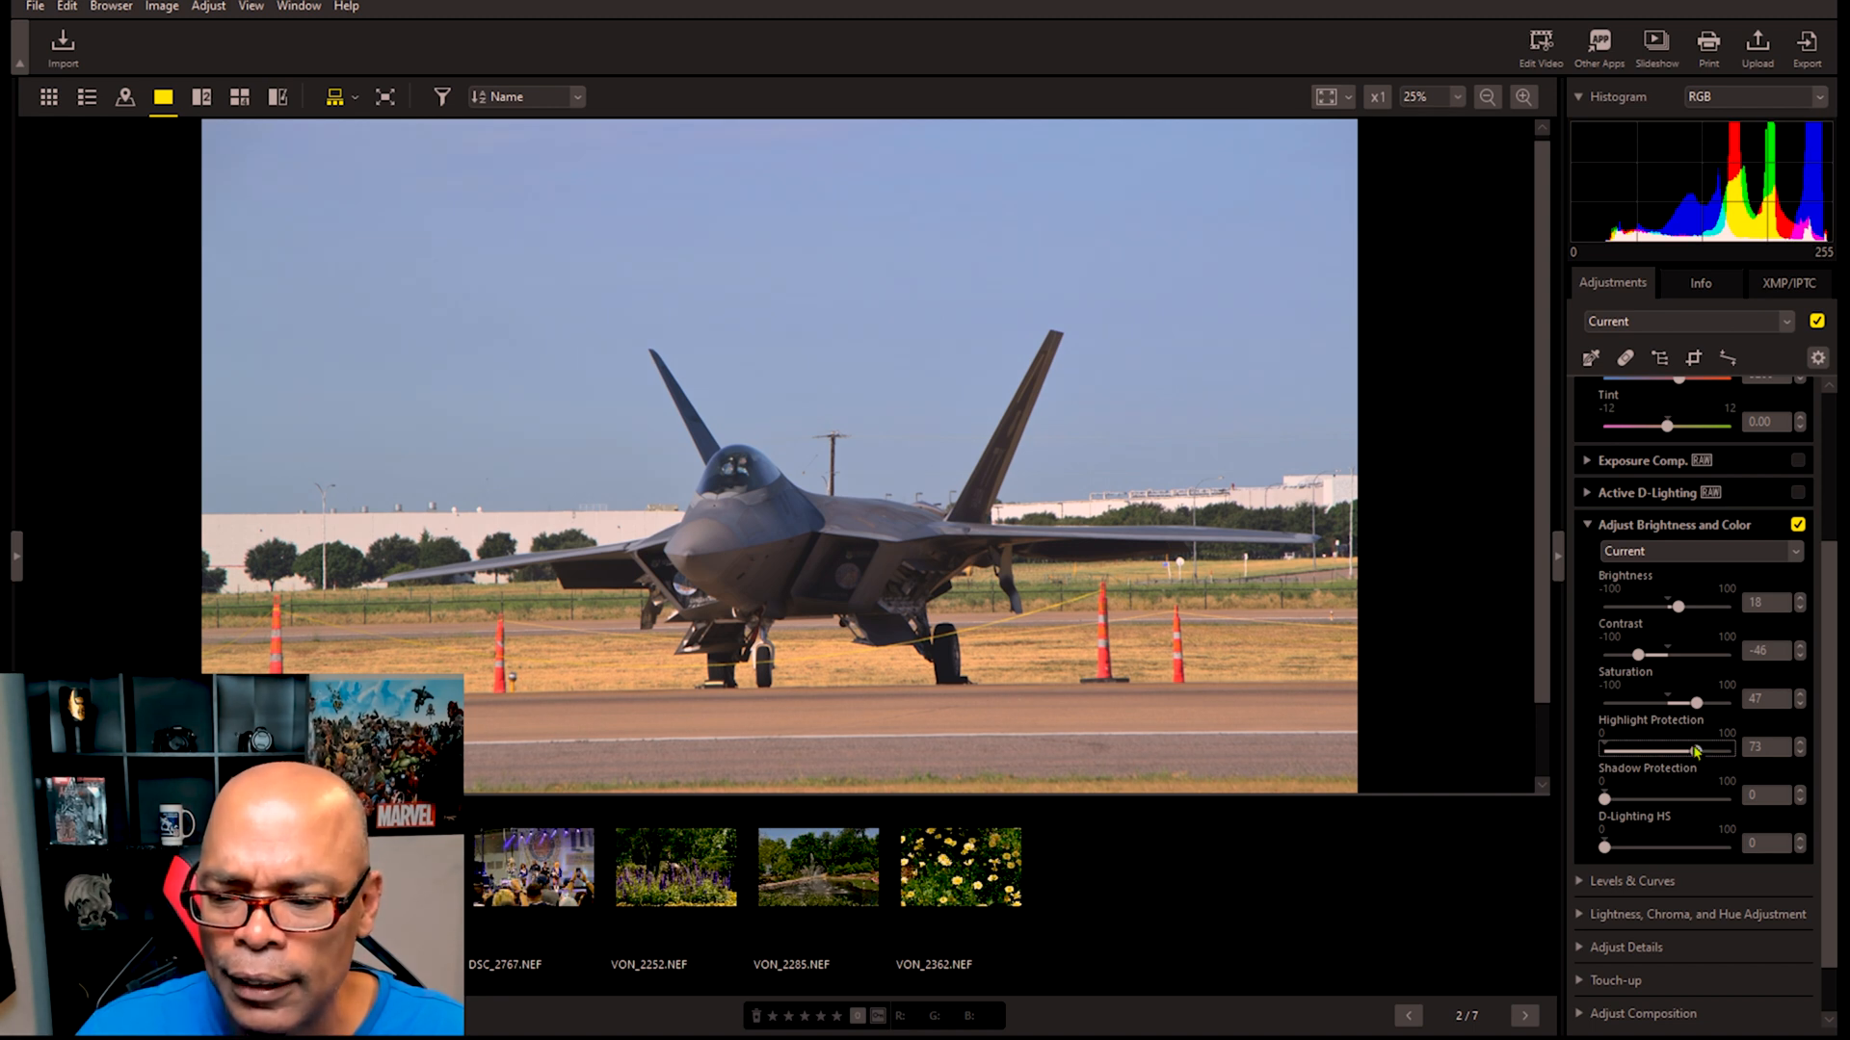
click(1603, 799)
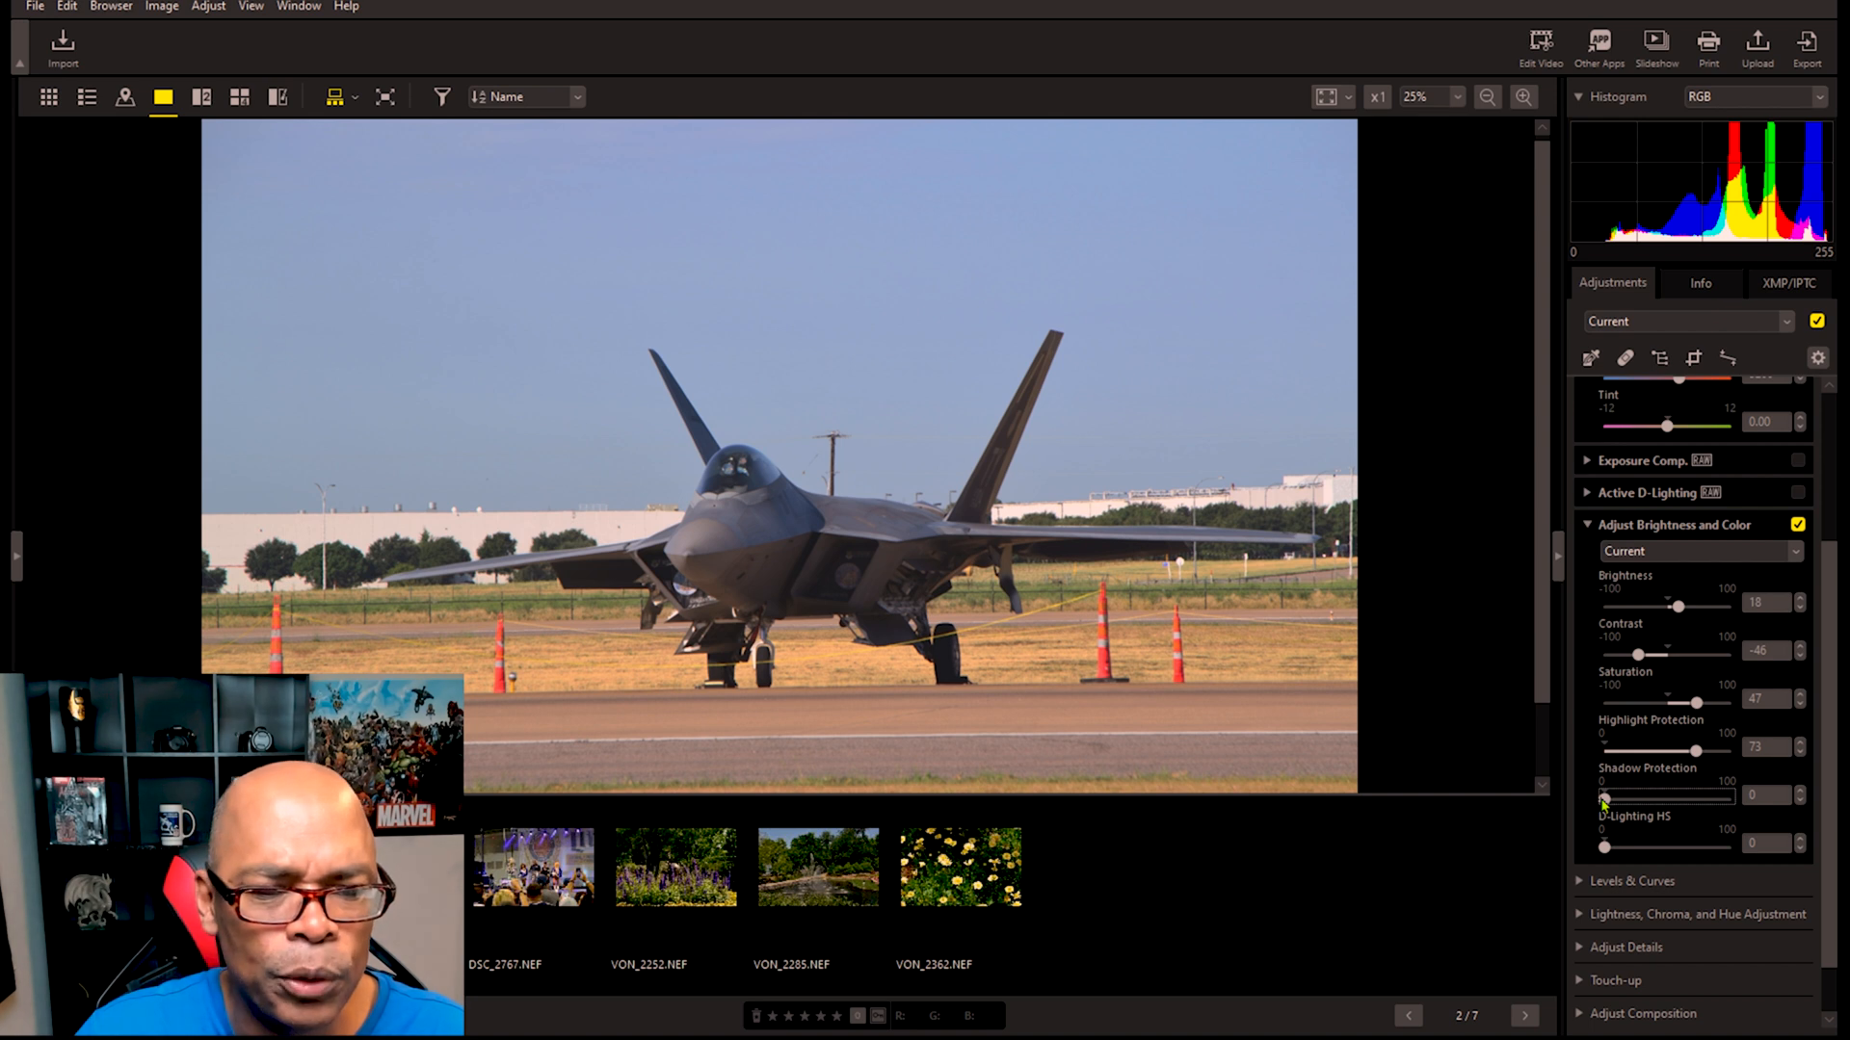
drag(1603, 798, 1677, 800)
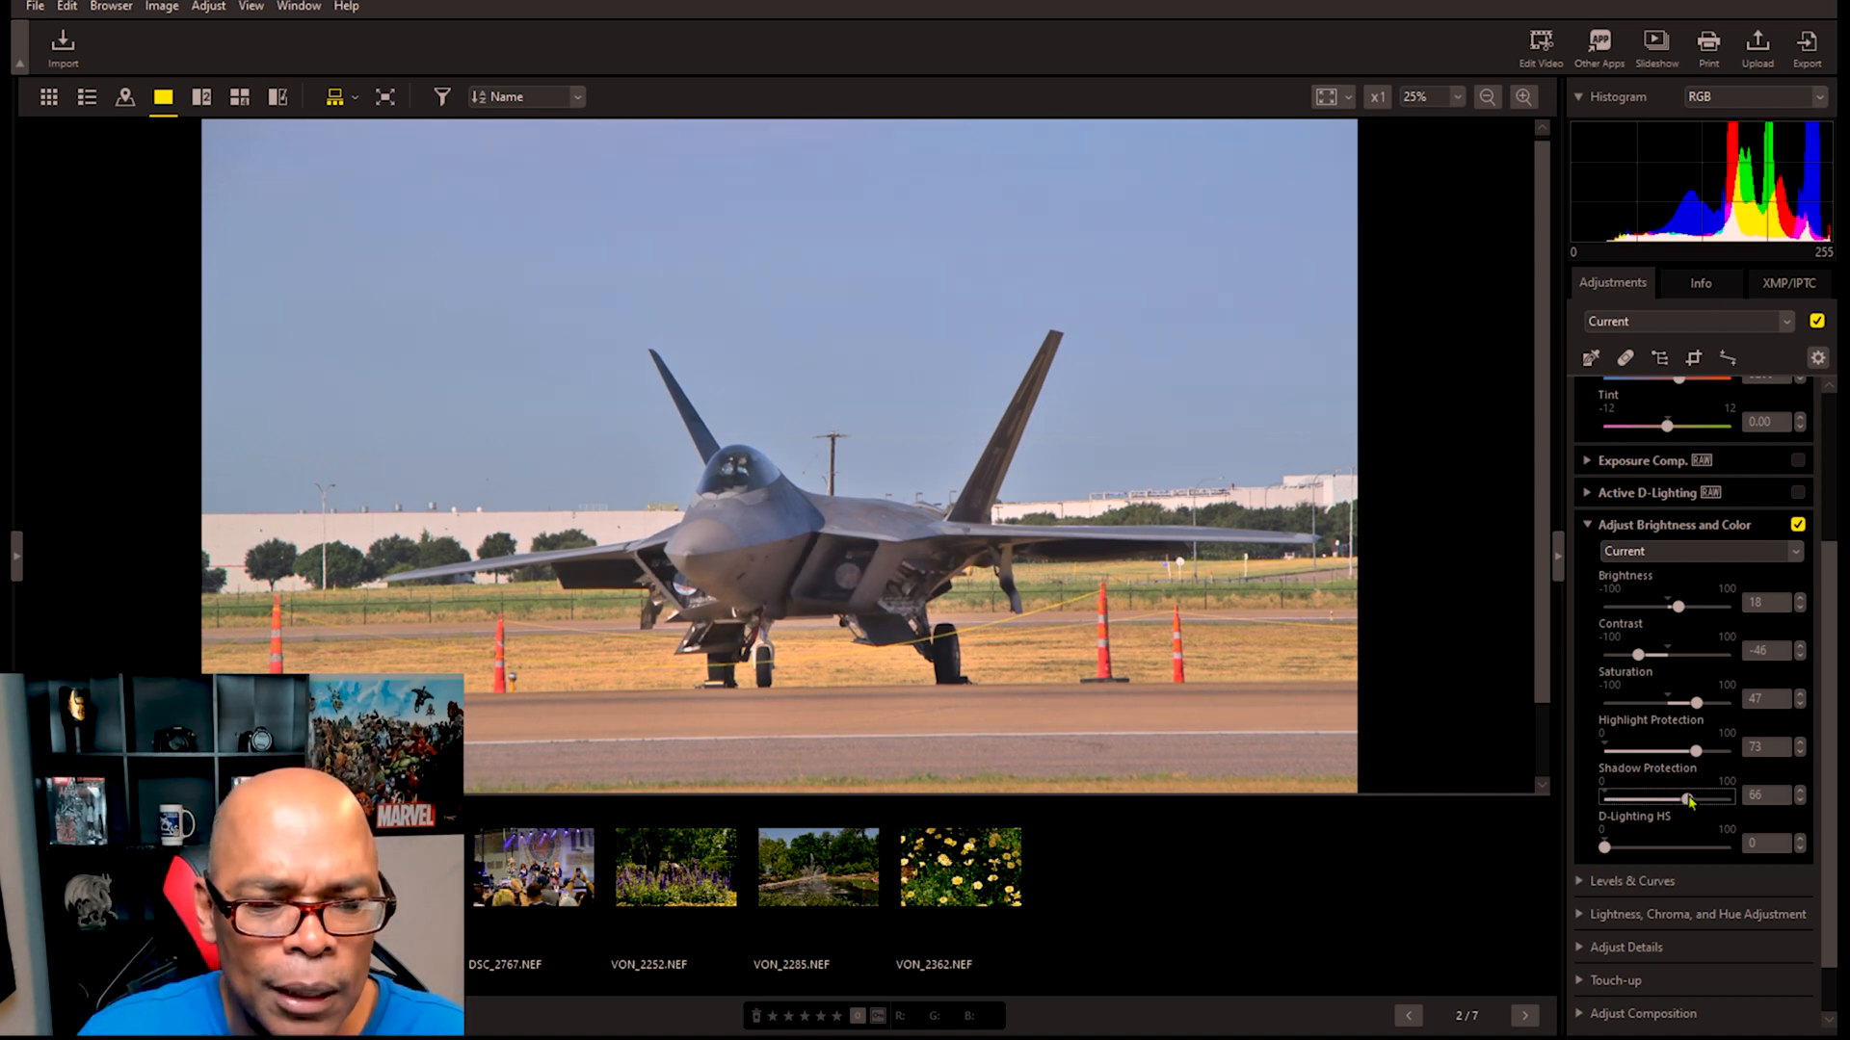
mouse_move(1677, 800)
mouse_down()
mouse_move(1624, 800)
mouse_move(1708, 798)
mouse_up()
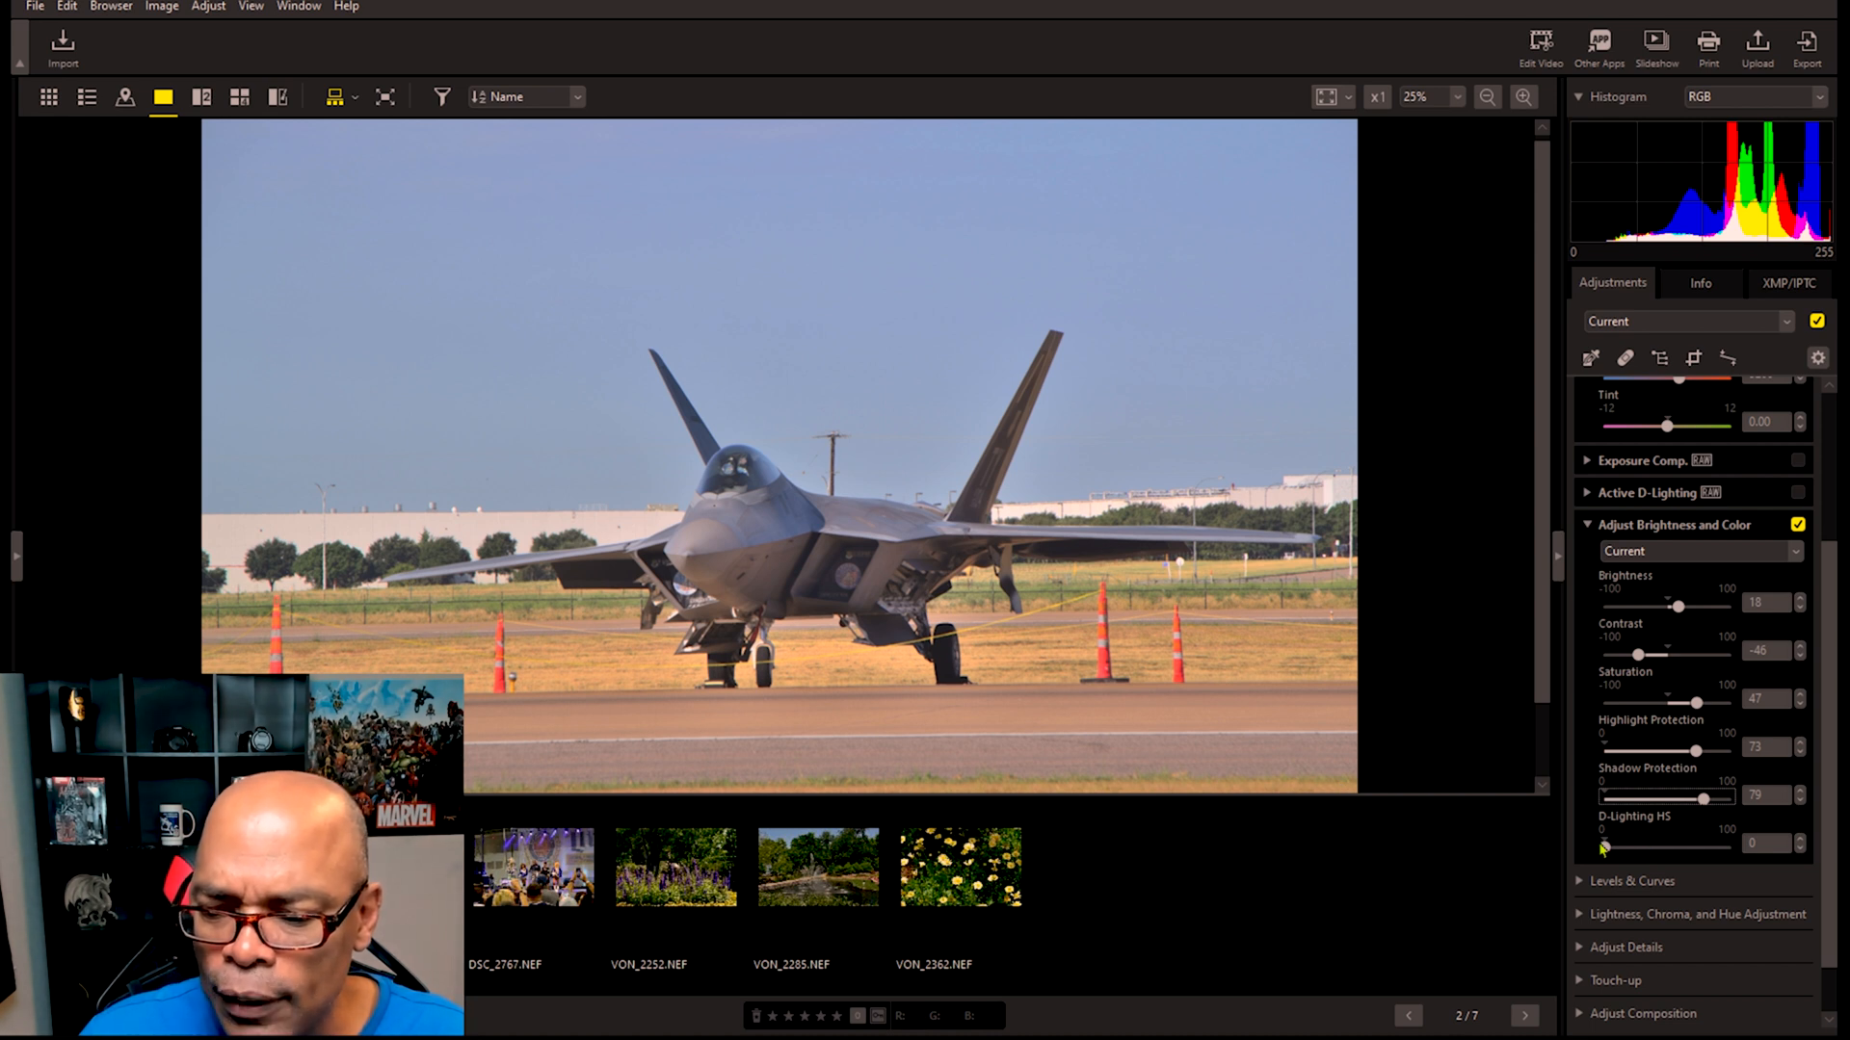
Step: Set D-Lighting HS to 47, and switch the Adjust Brightness and Color edits off and back on to compare the photo
drag(1604, 848, 1666, 848)
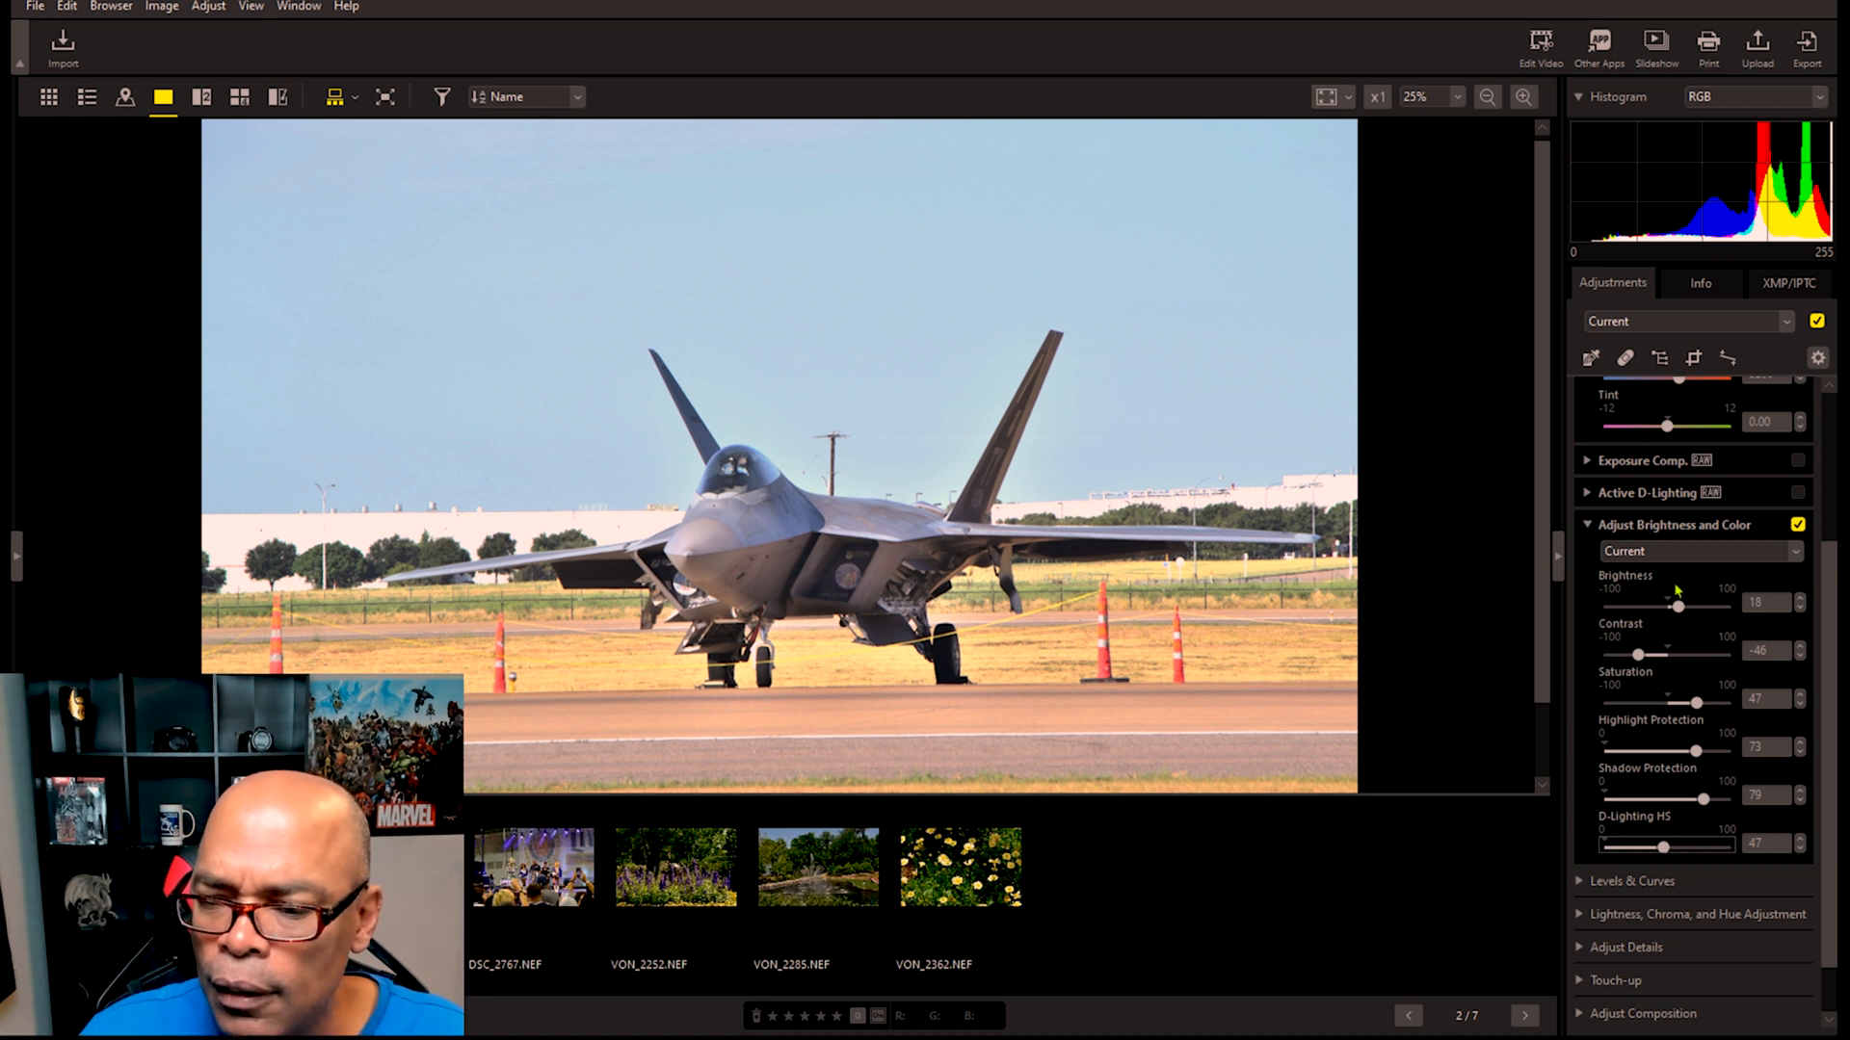
click(1798, 526)
click(1798, 526)
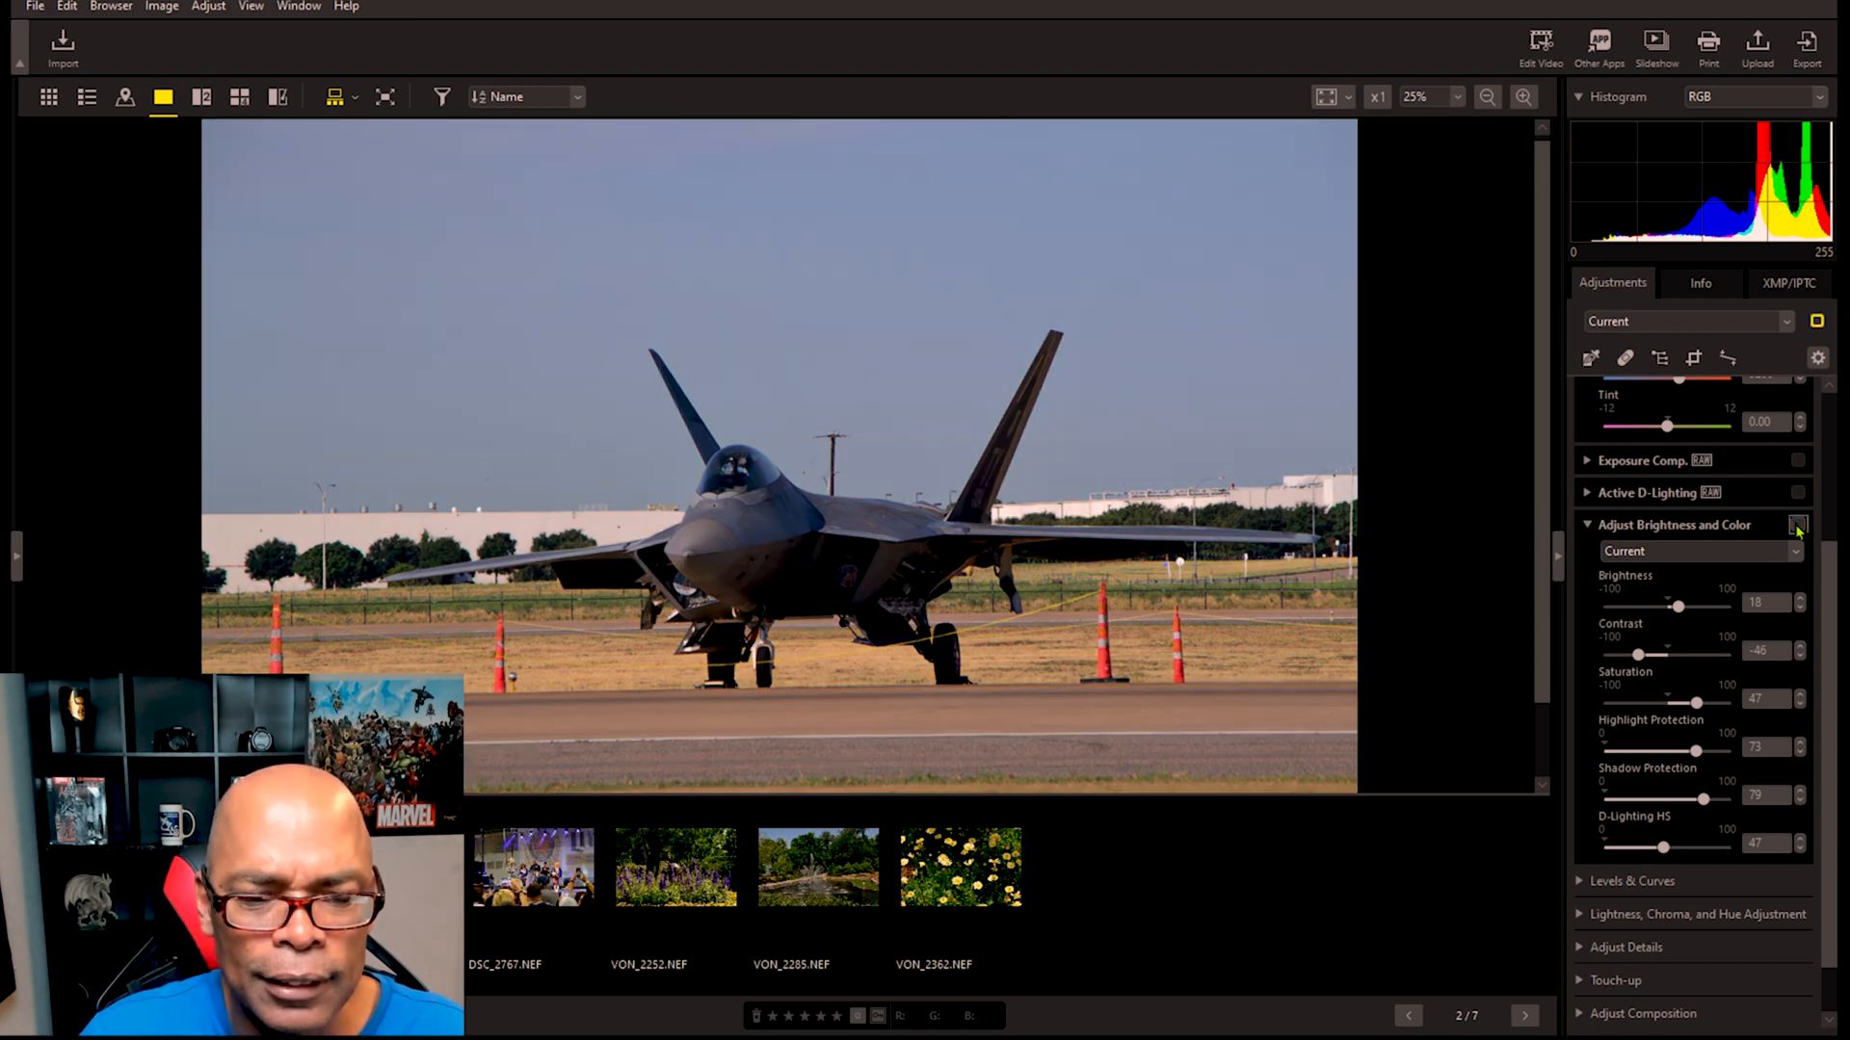
click(1798, 526)
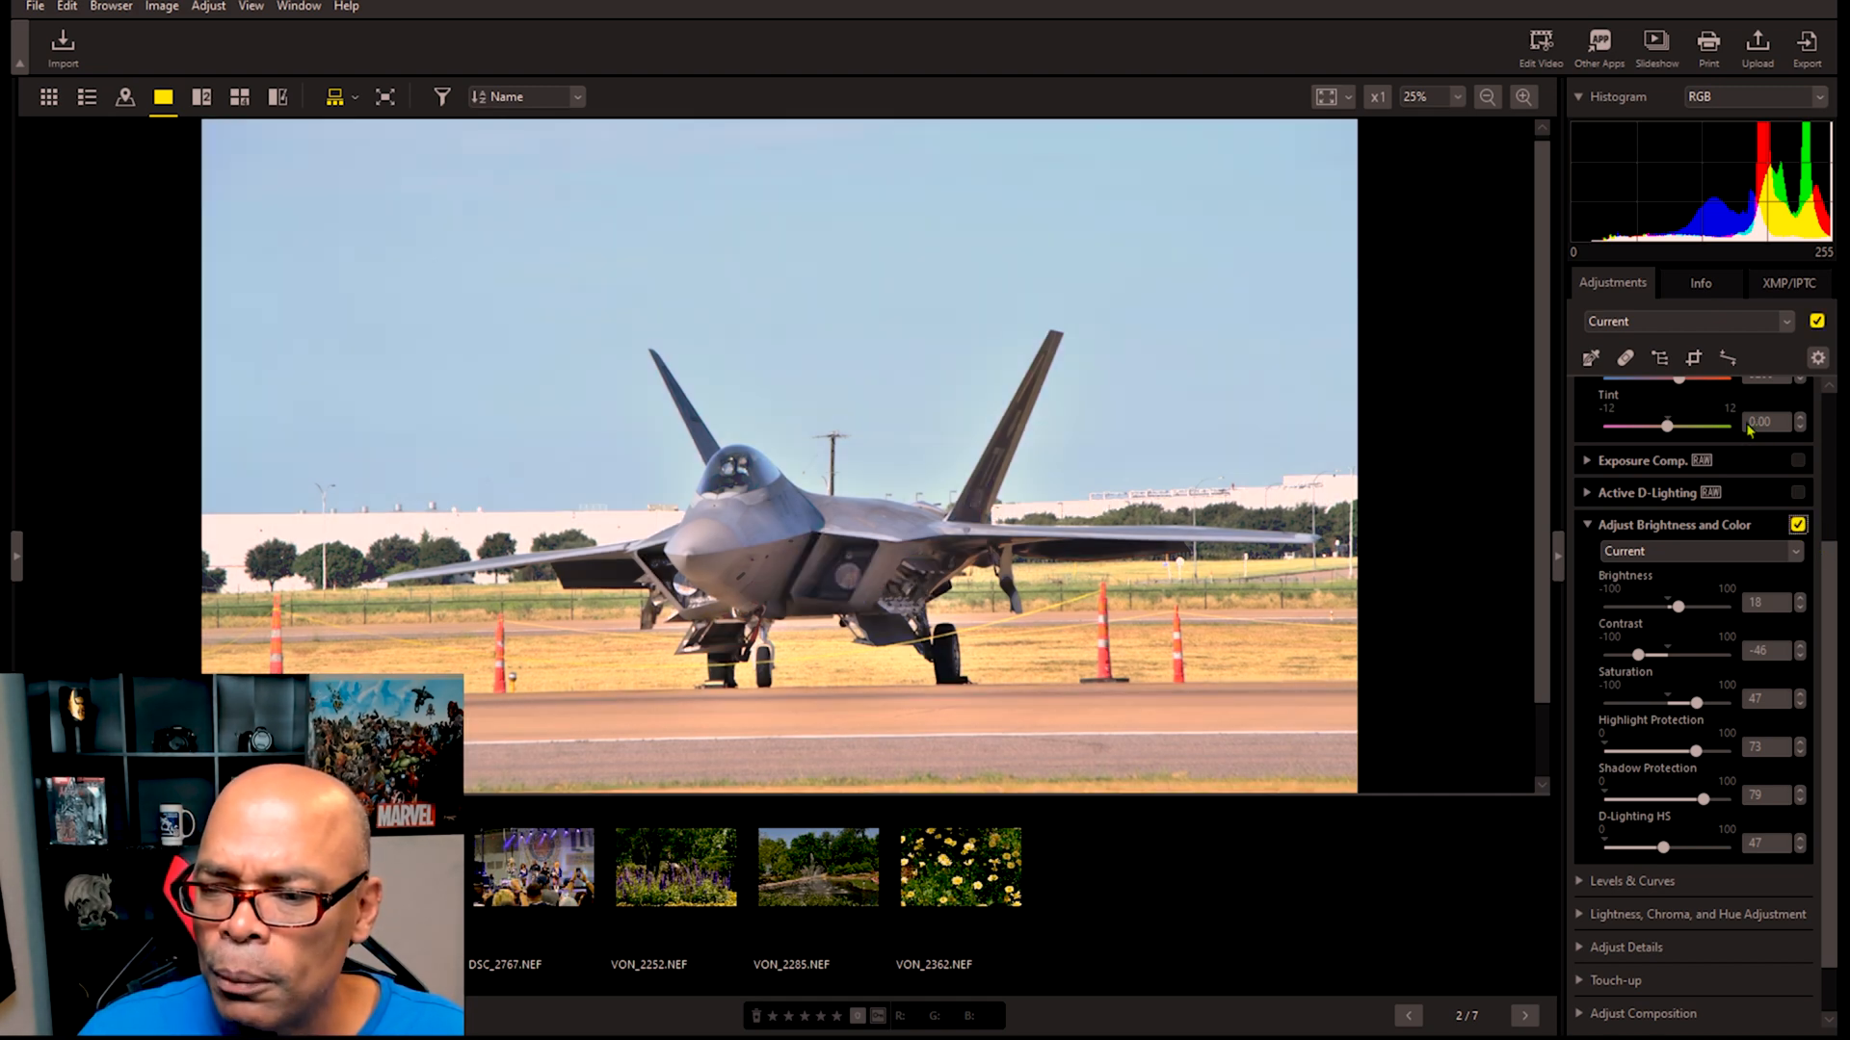
Step: Examine the utility pole behind the jet's cockpit at 100% magnification and return to the whole photo
scroll(1748, 432, up, 1)
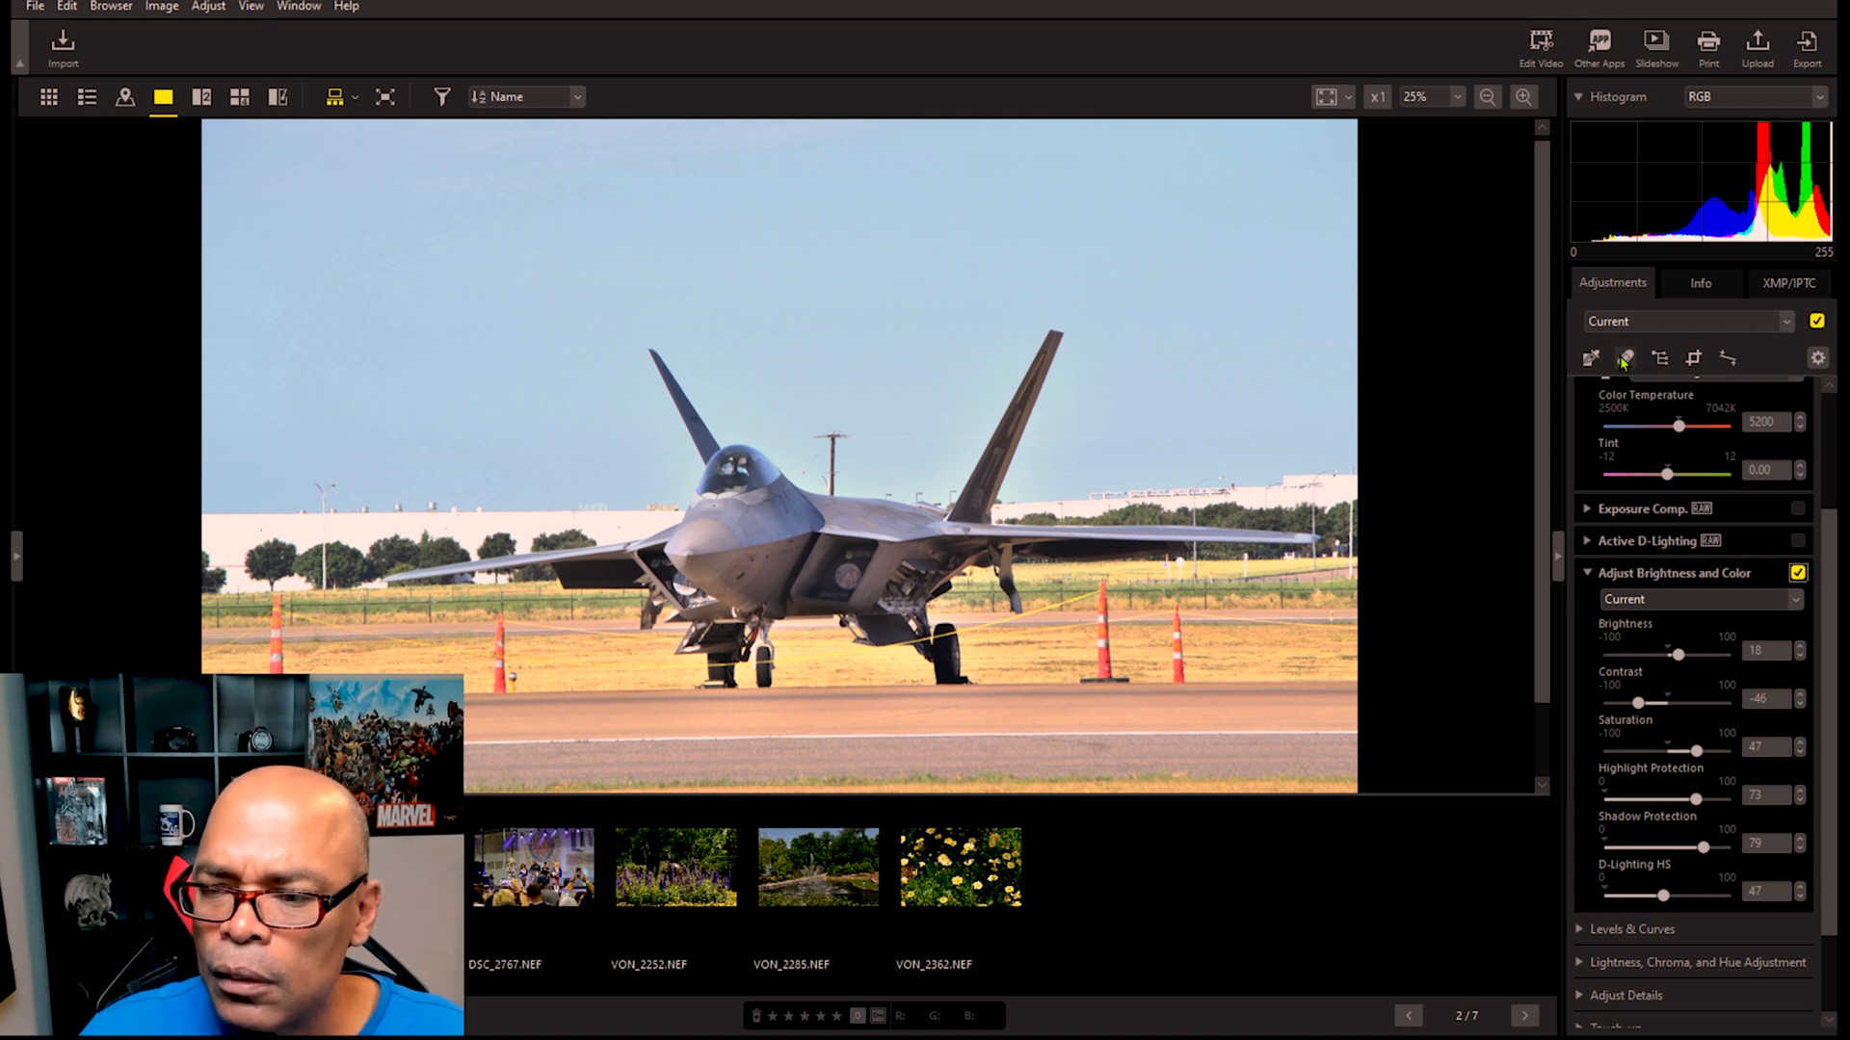
click(848, 521)
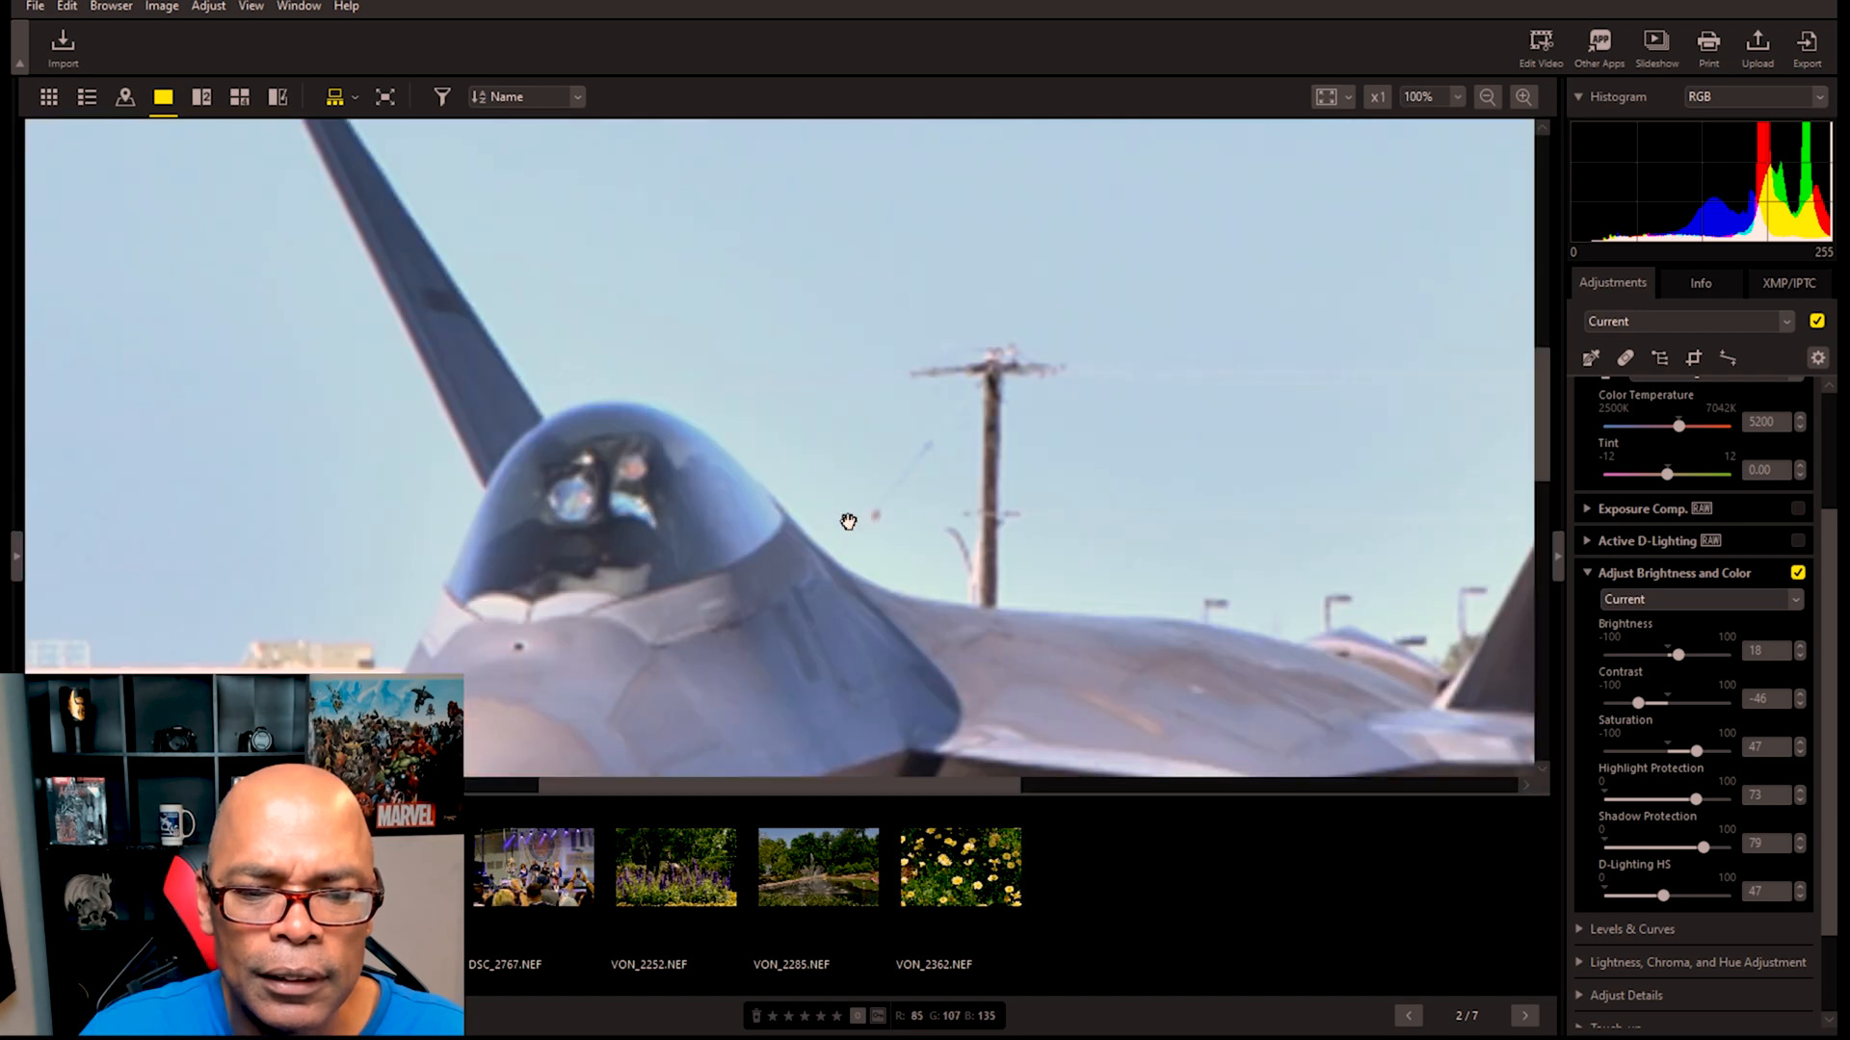
click(926, 476)
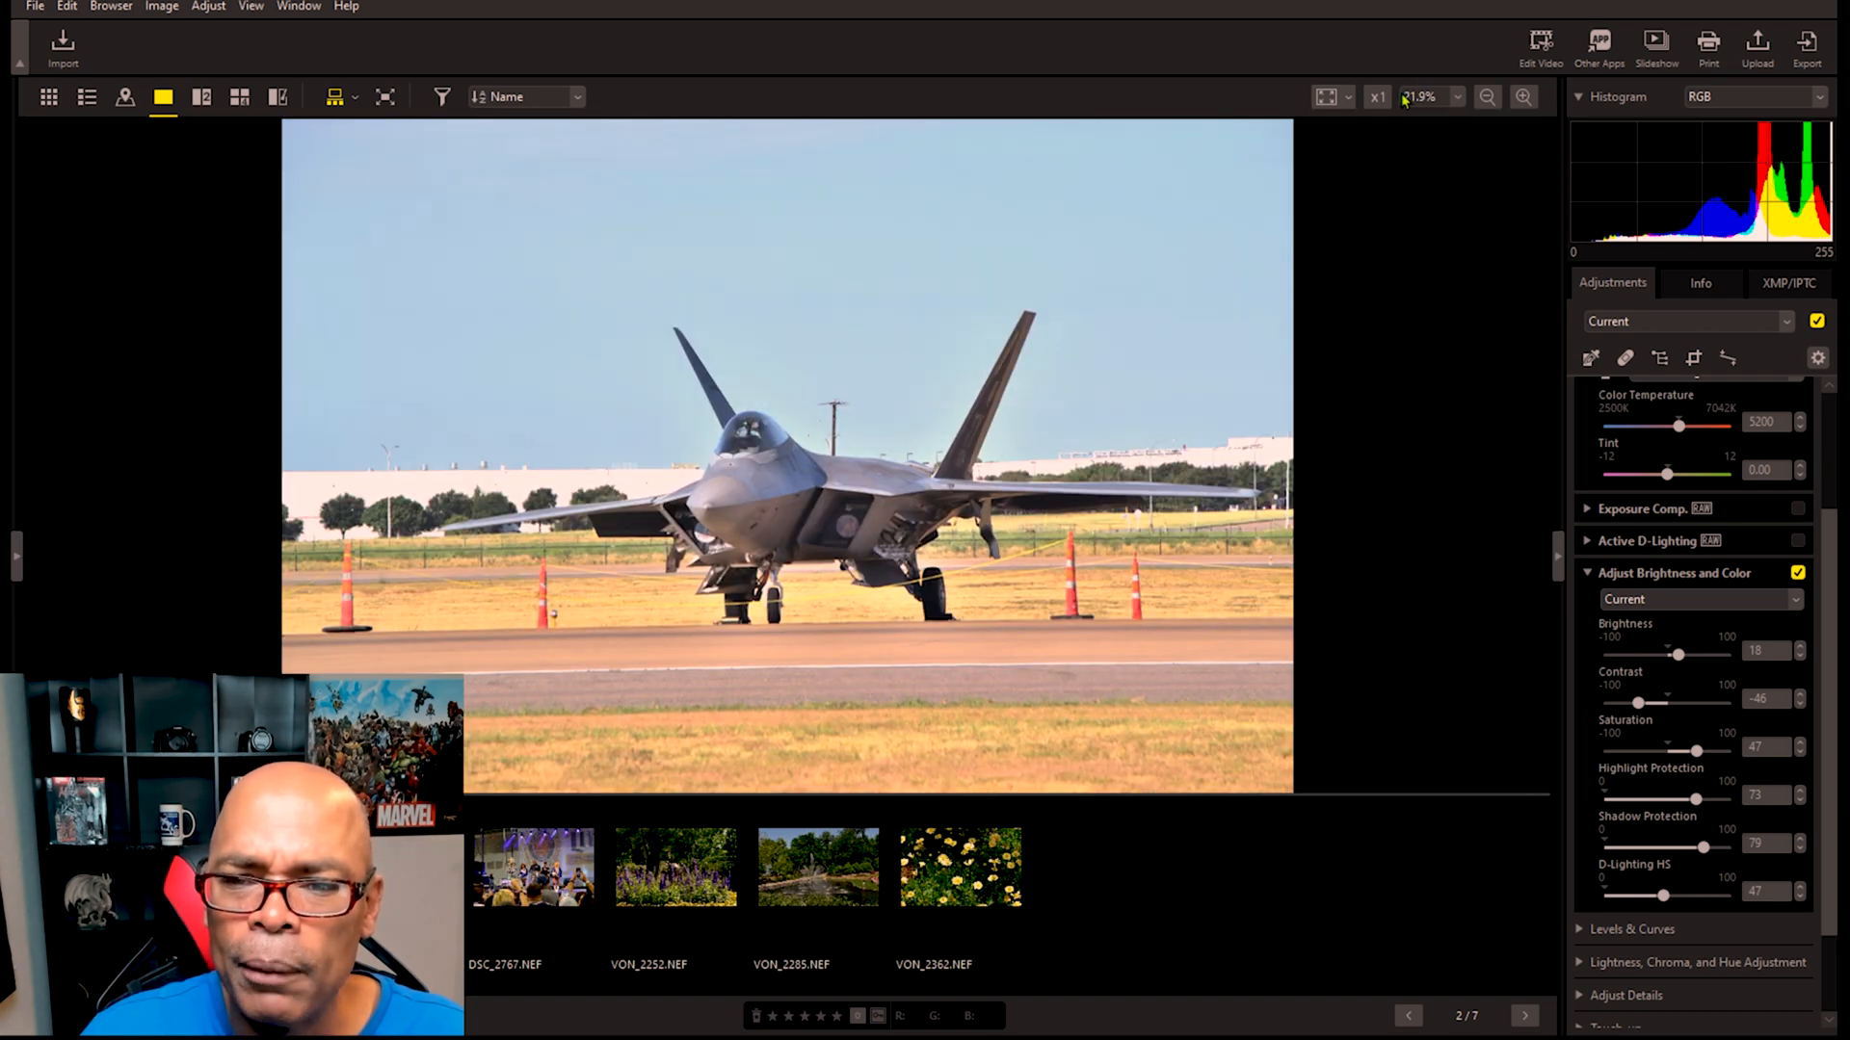
click(797, 404)
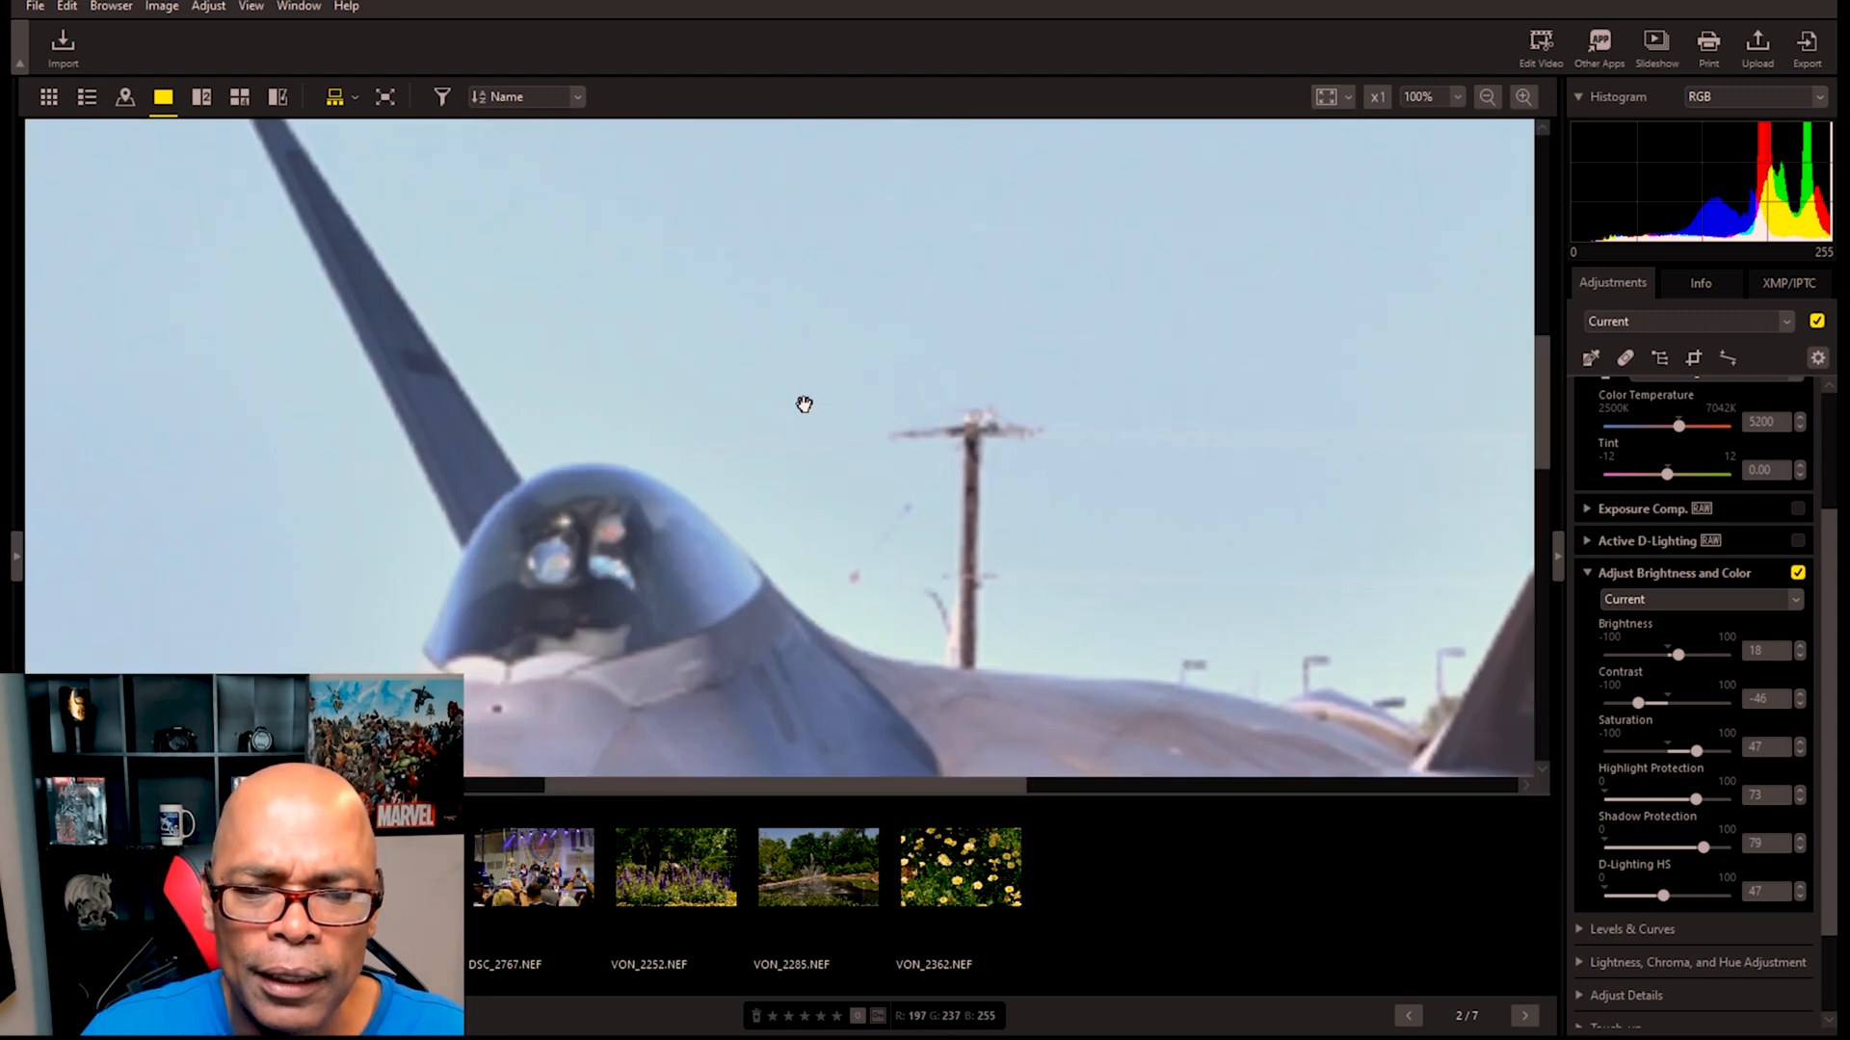
click(844, 417)
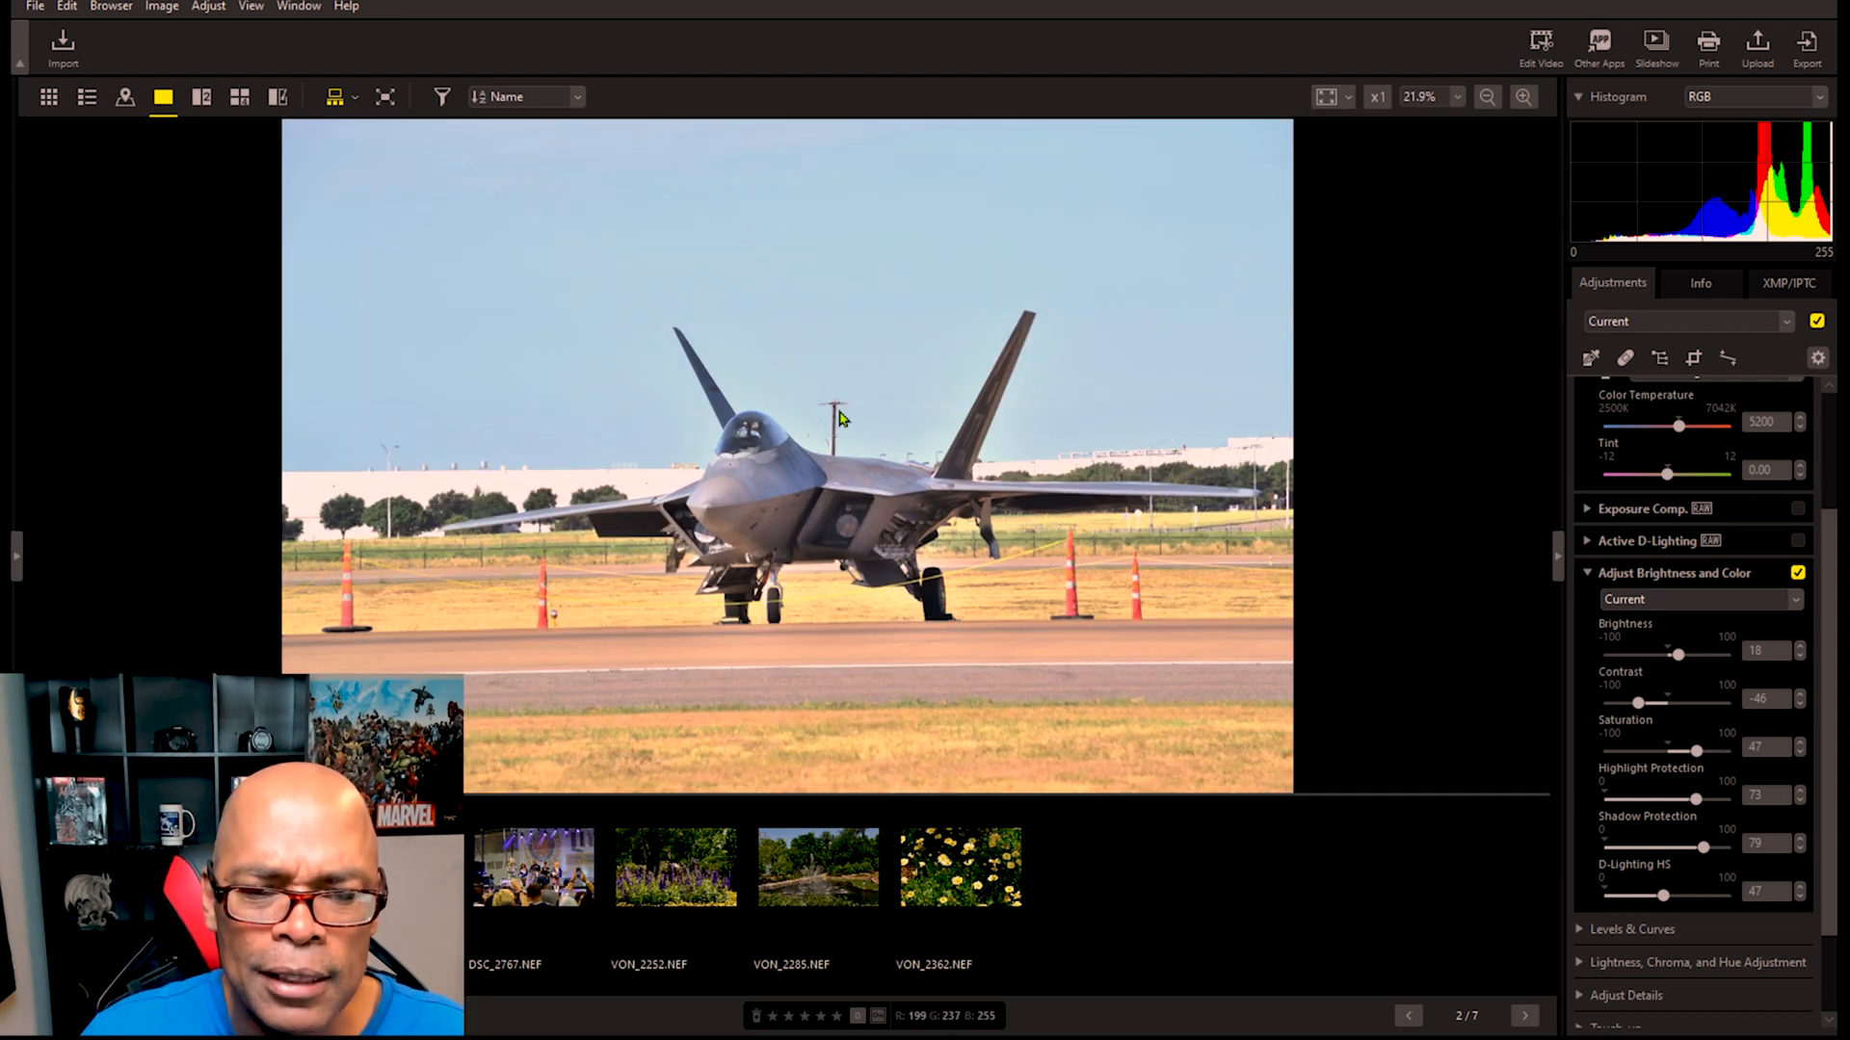
click(841, 417)
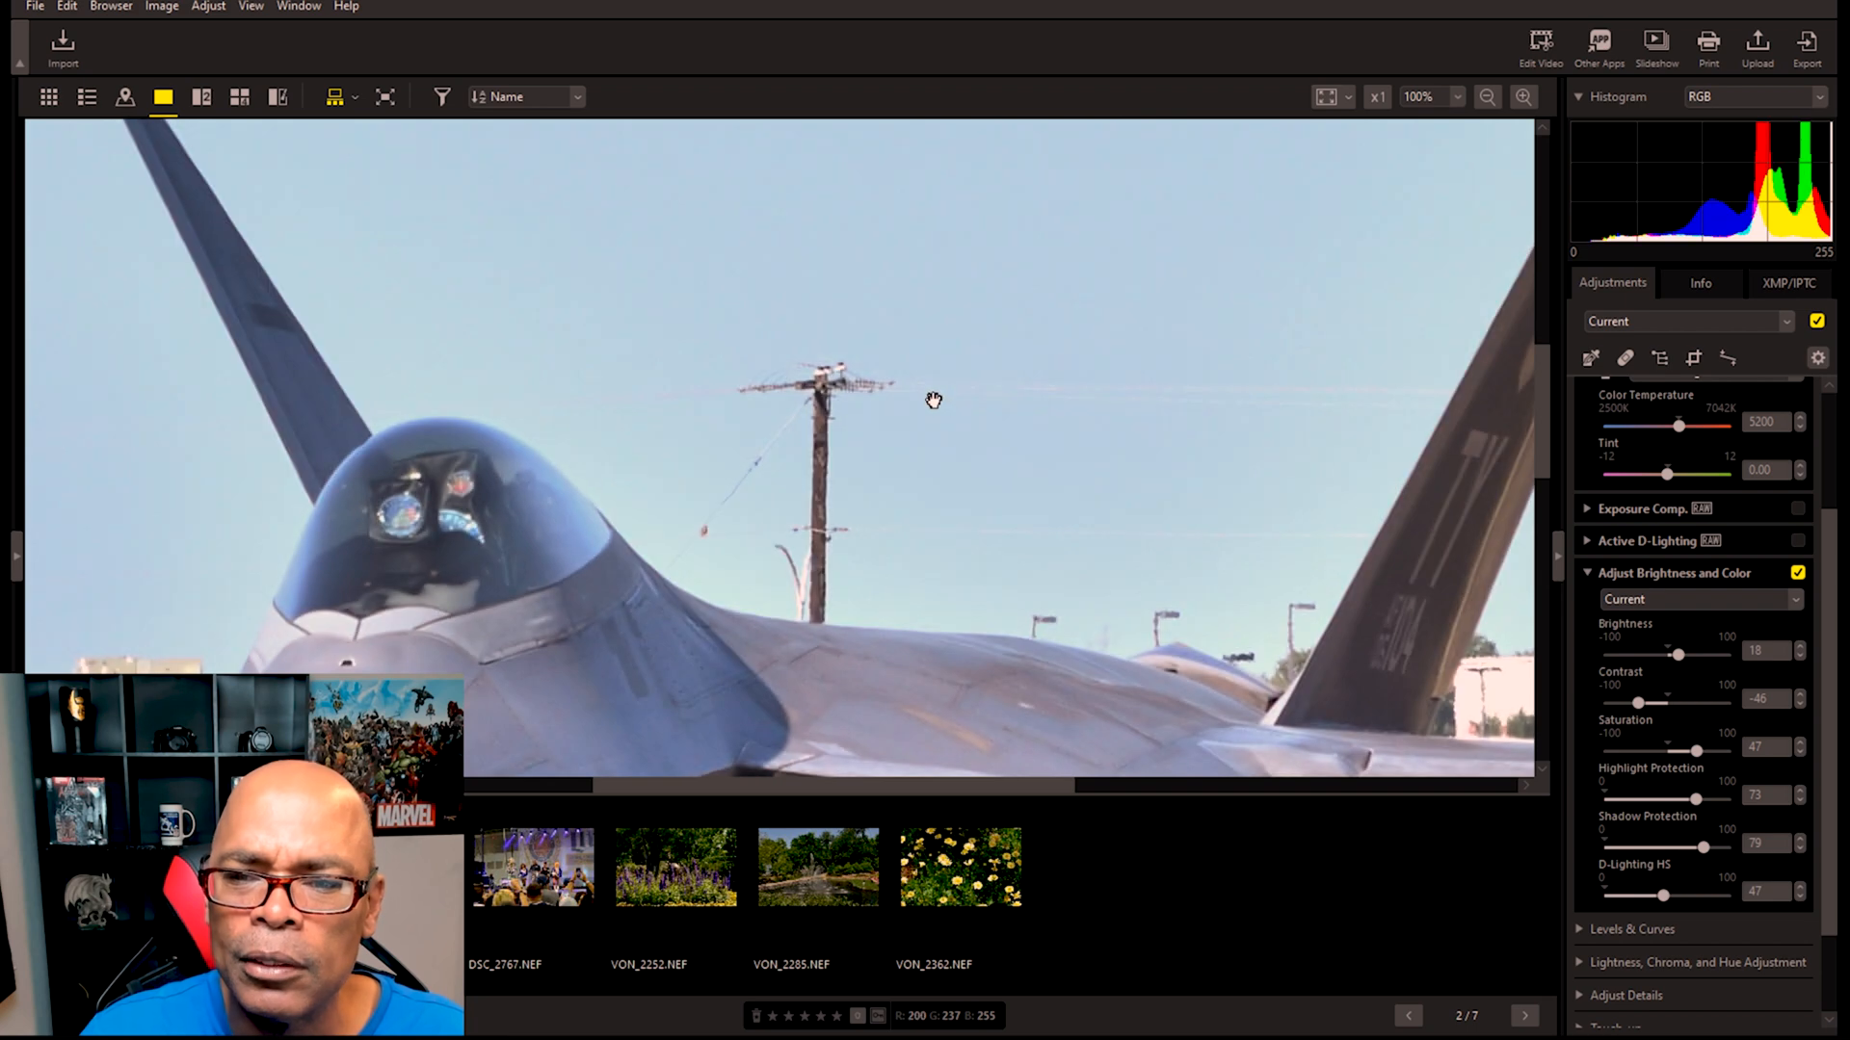
click(928, 402)
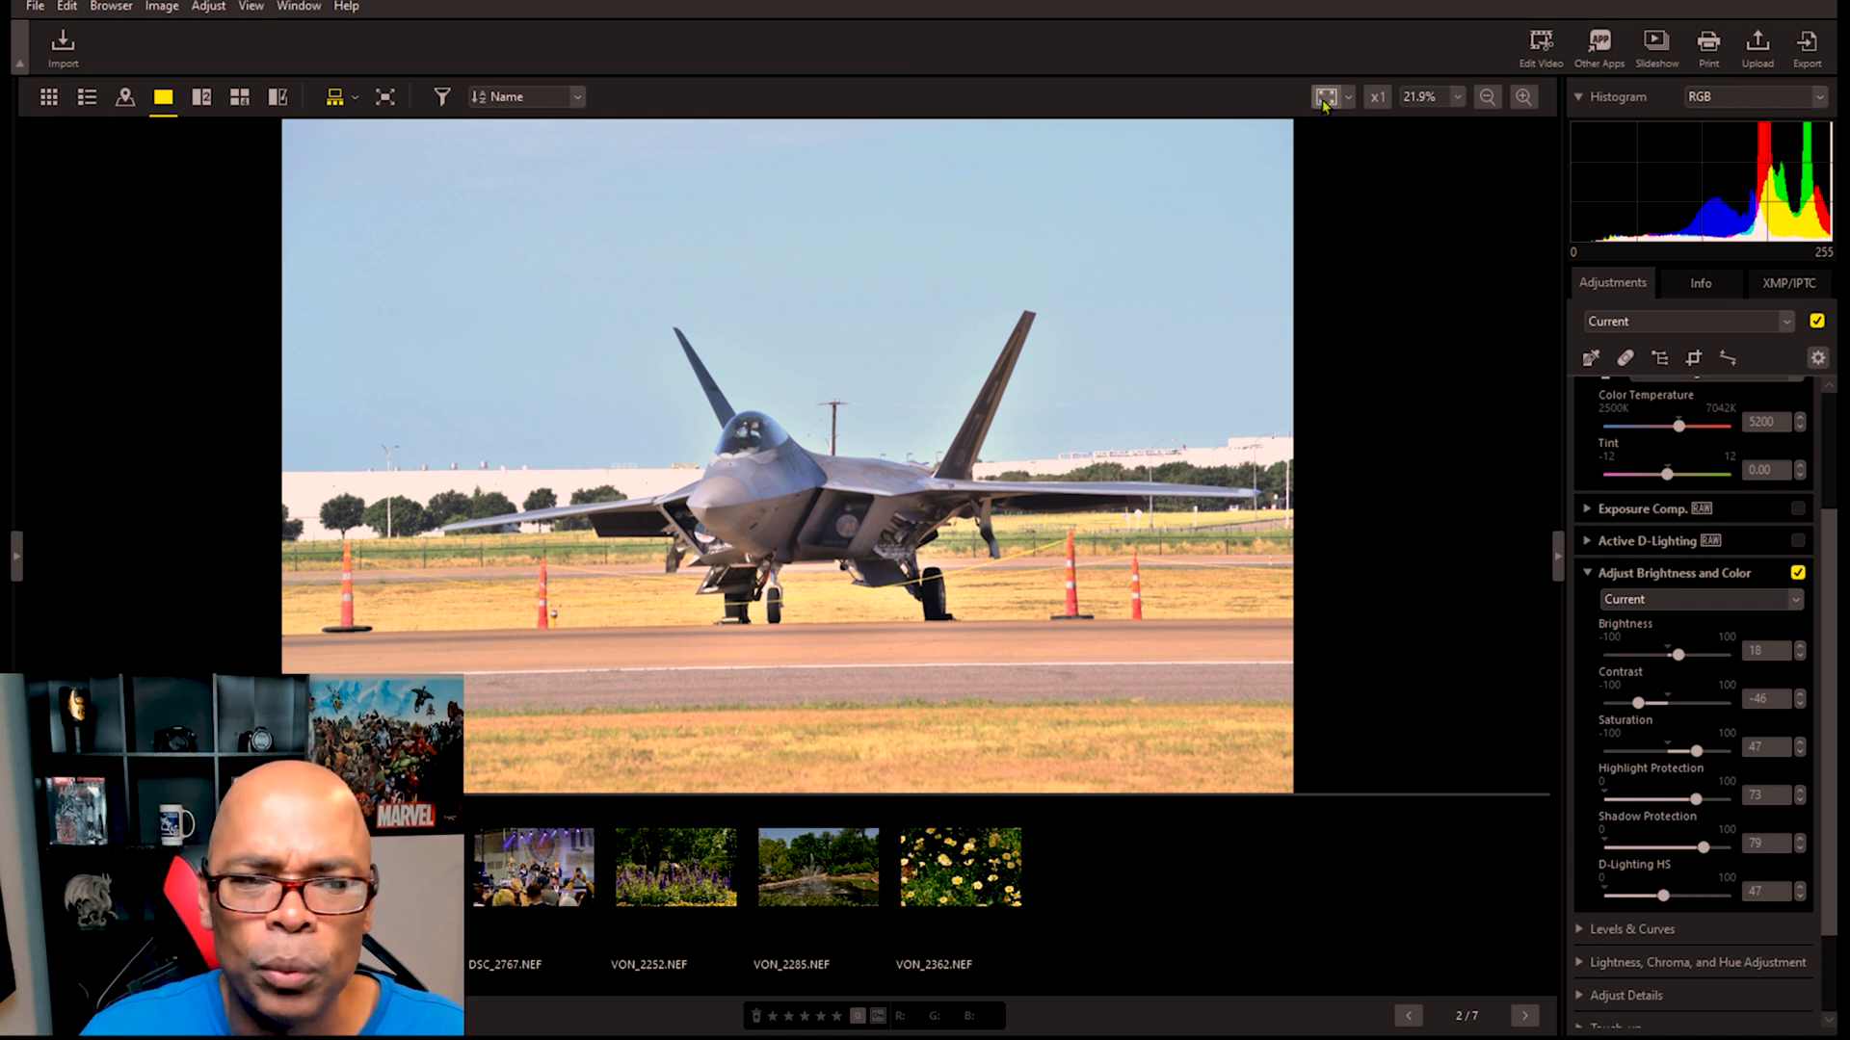
Step: Paint out the utility pole, its crossarm and the hanging wire behind the cockpit with the Retouch Brush
click(1377, 97)
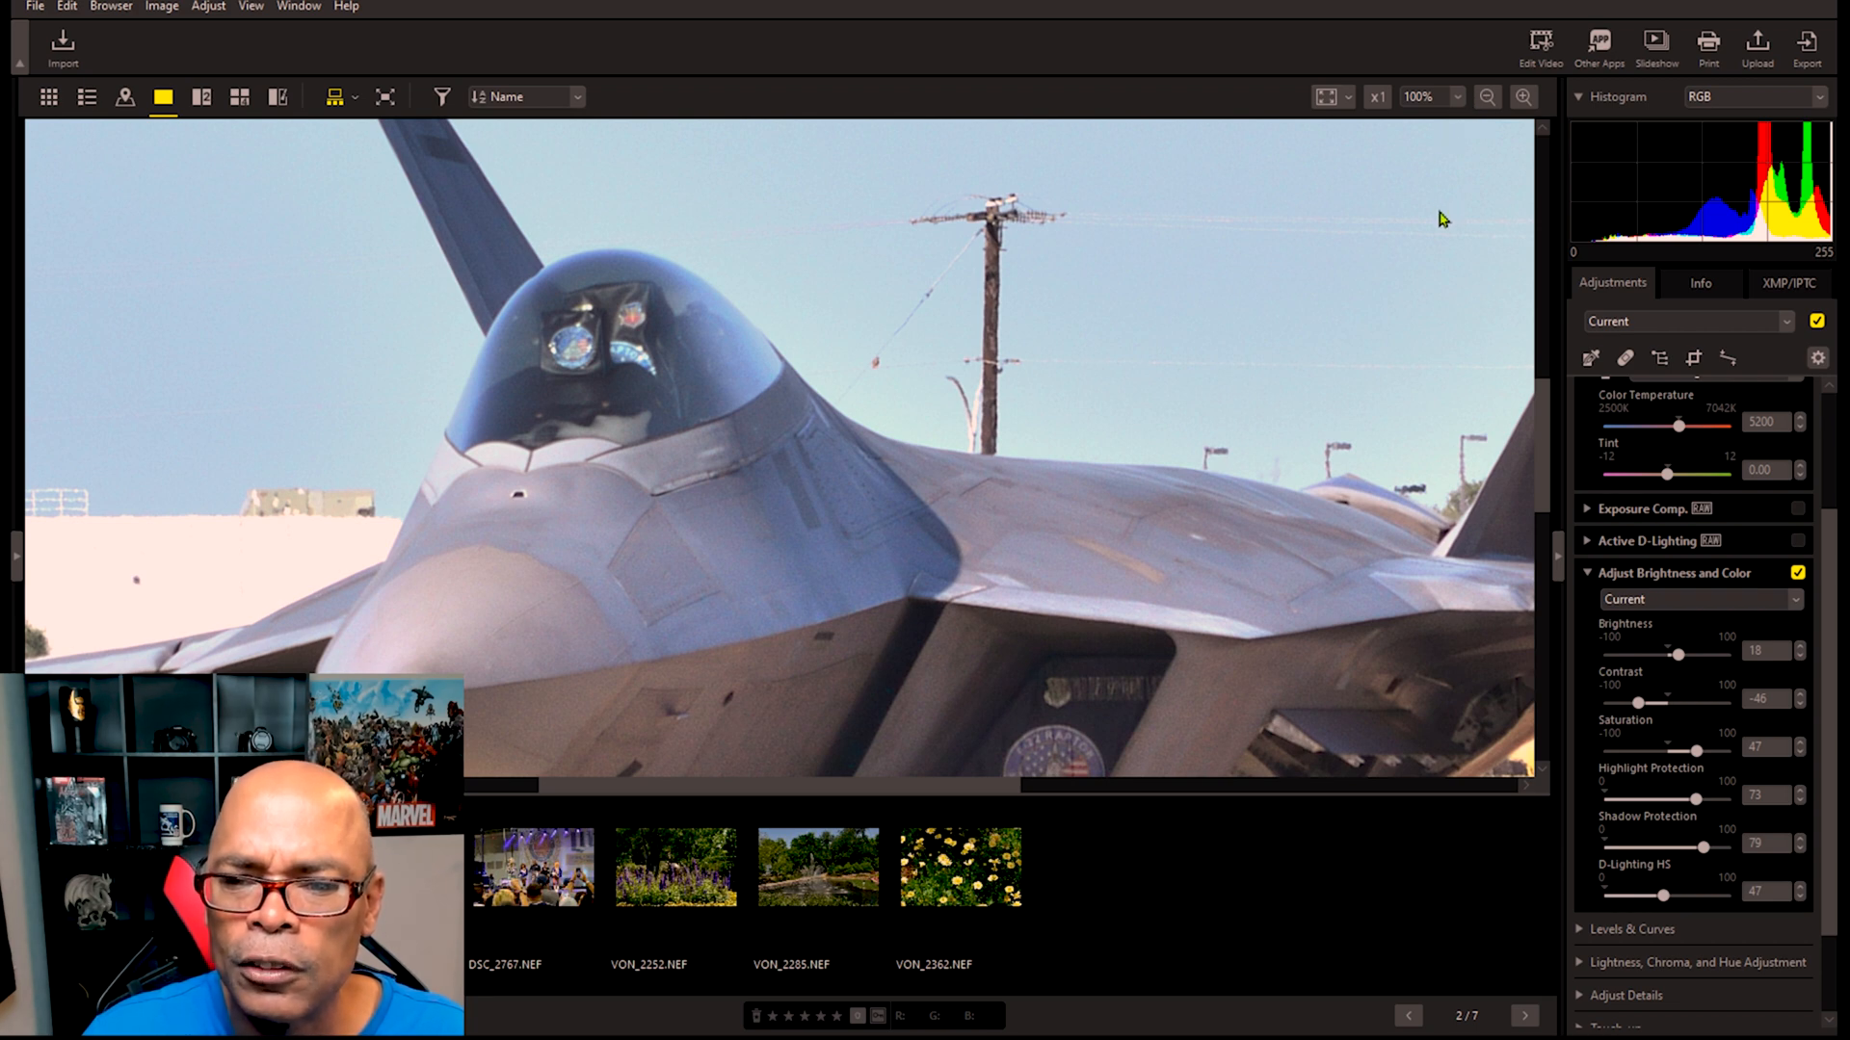
key(ctrl+plus)
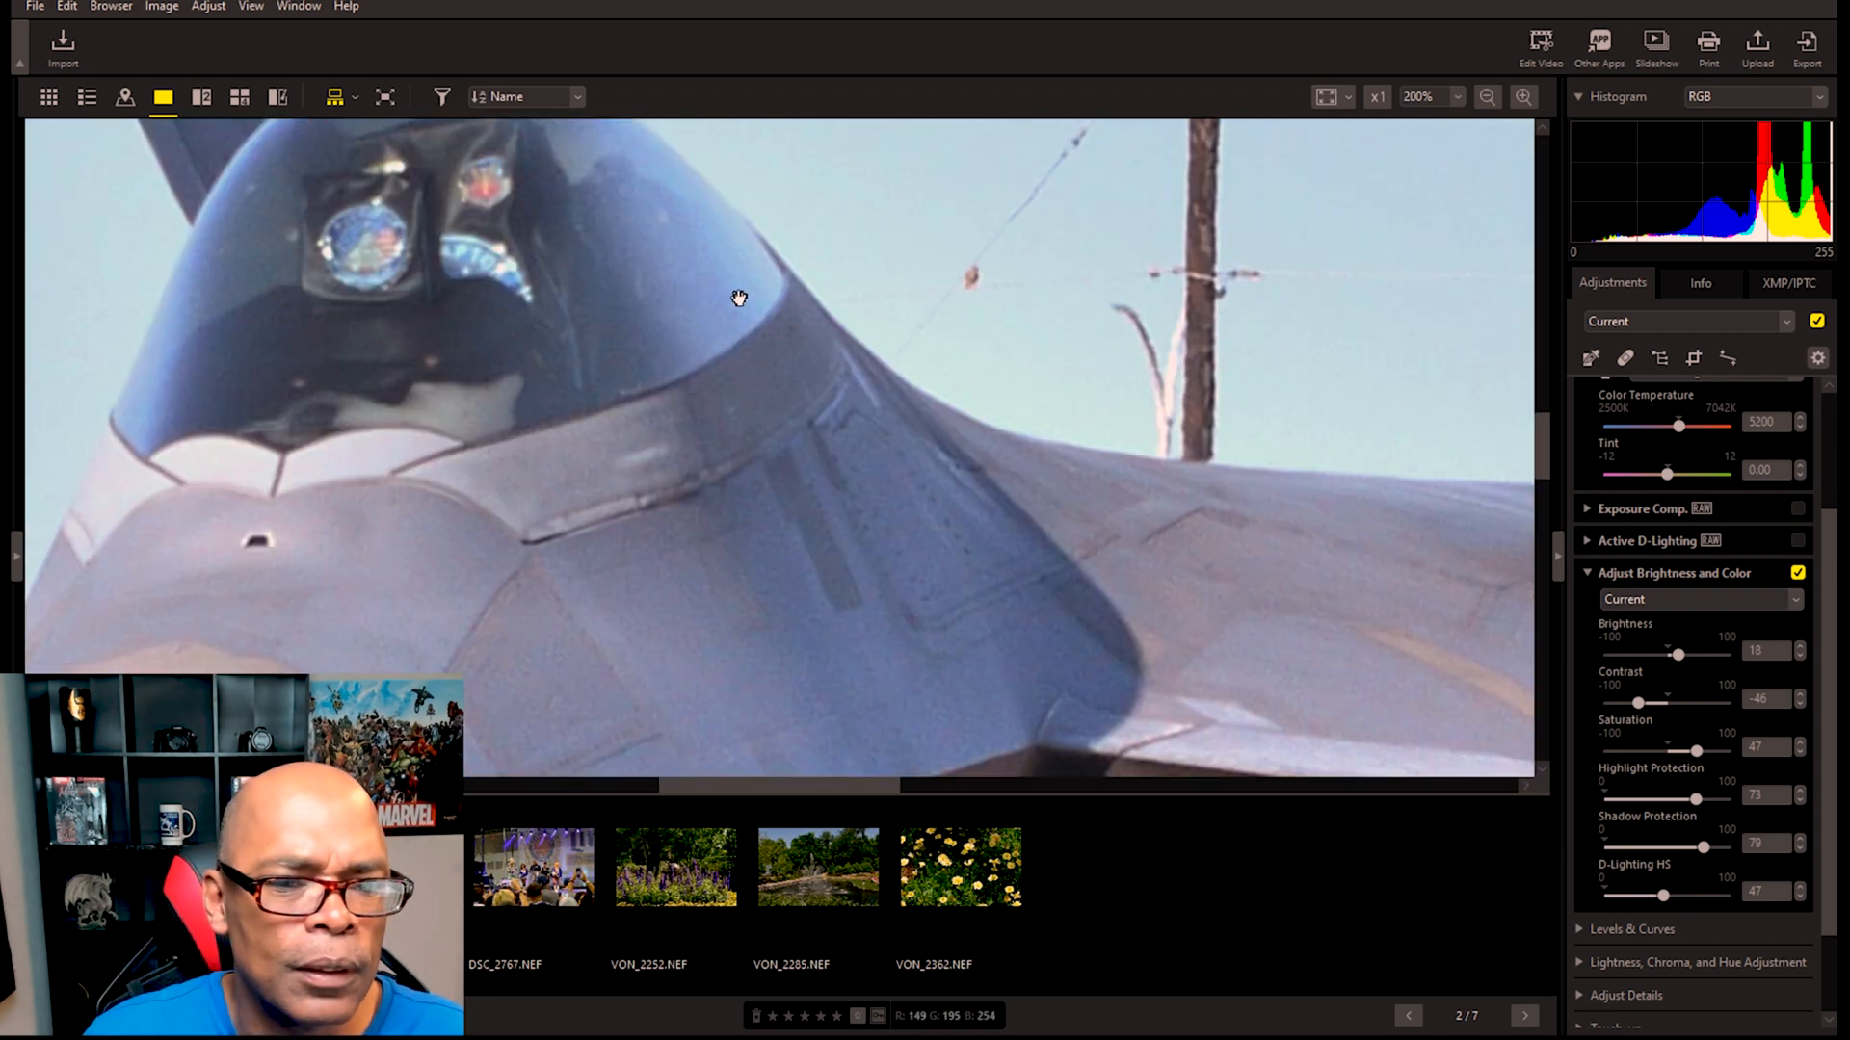
drag(1031, 393, 873, 705)
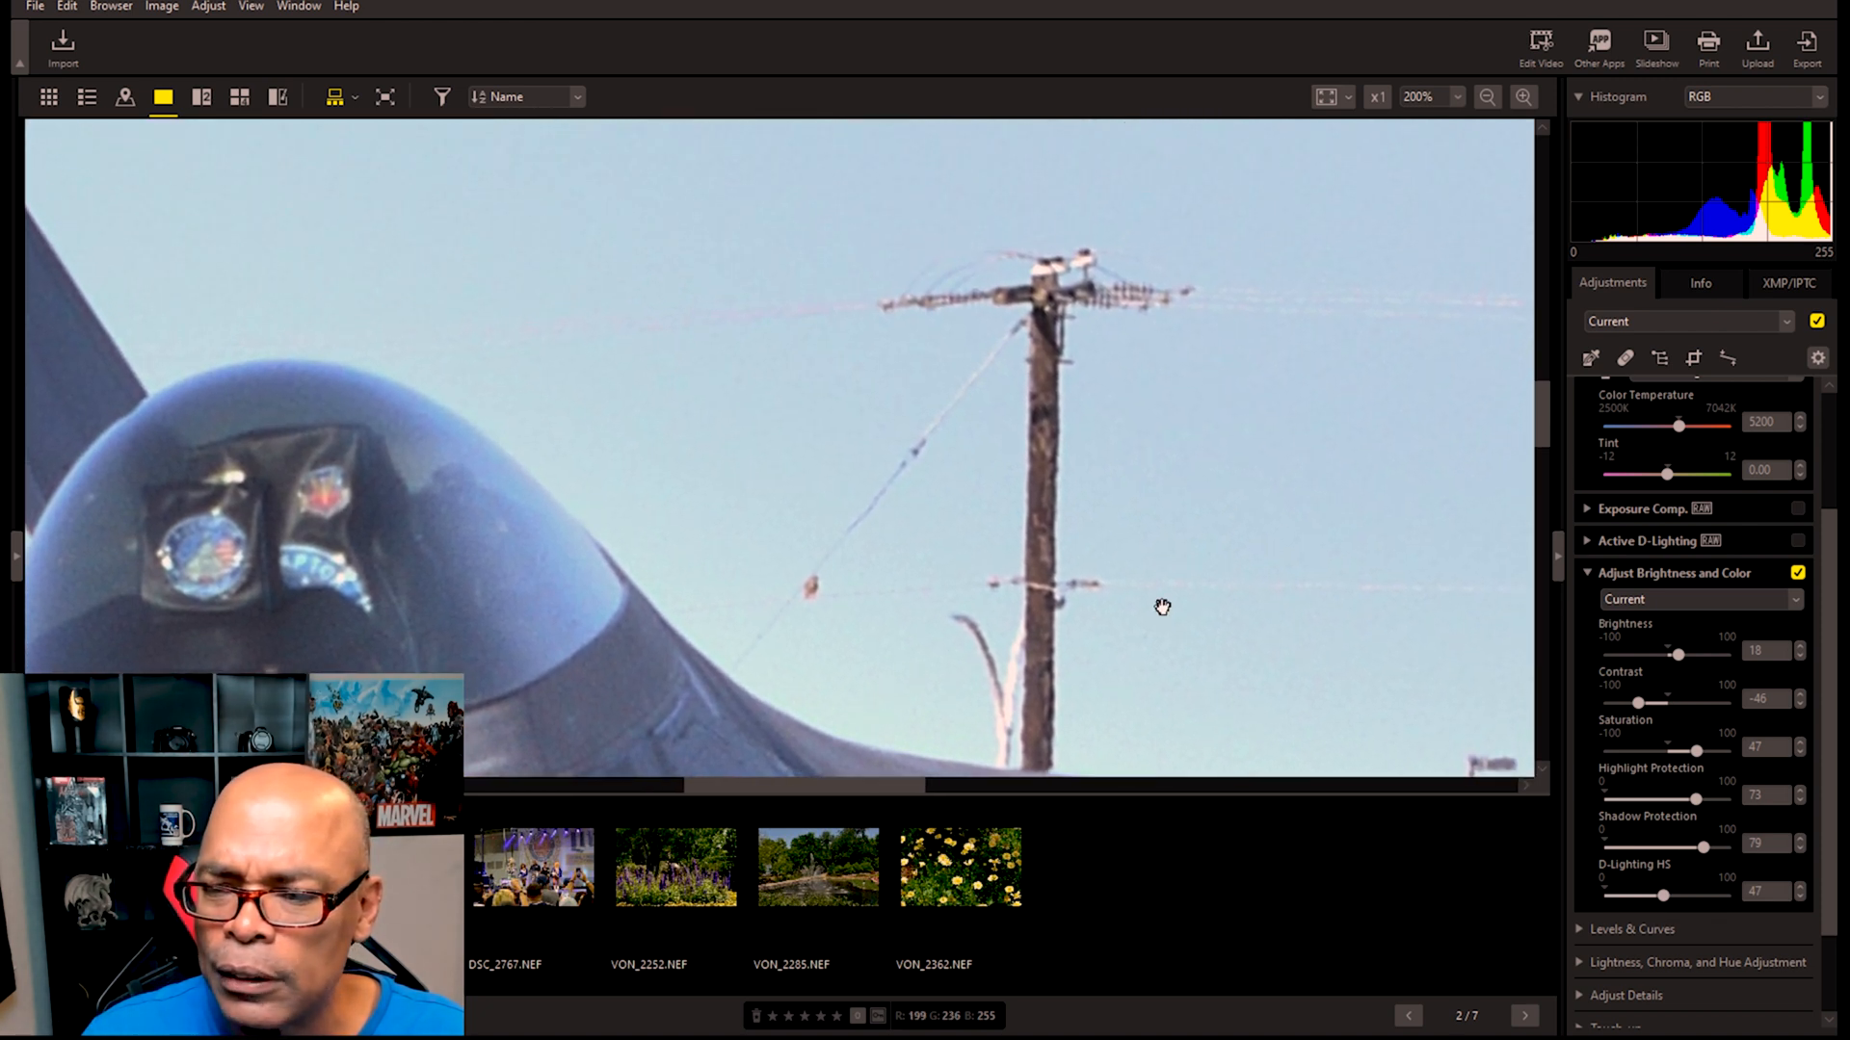
click(1625, 358)
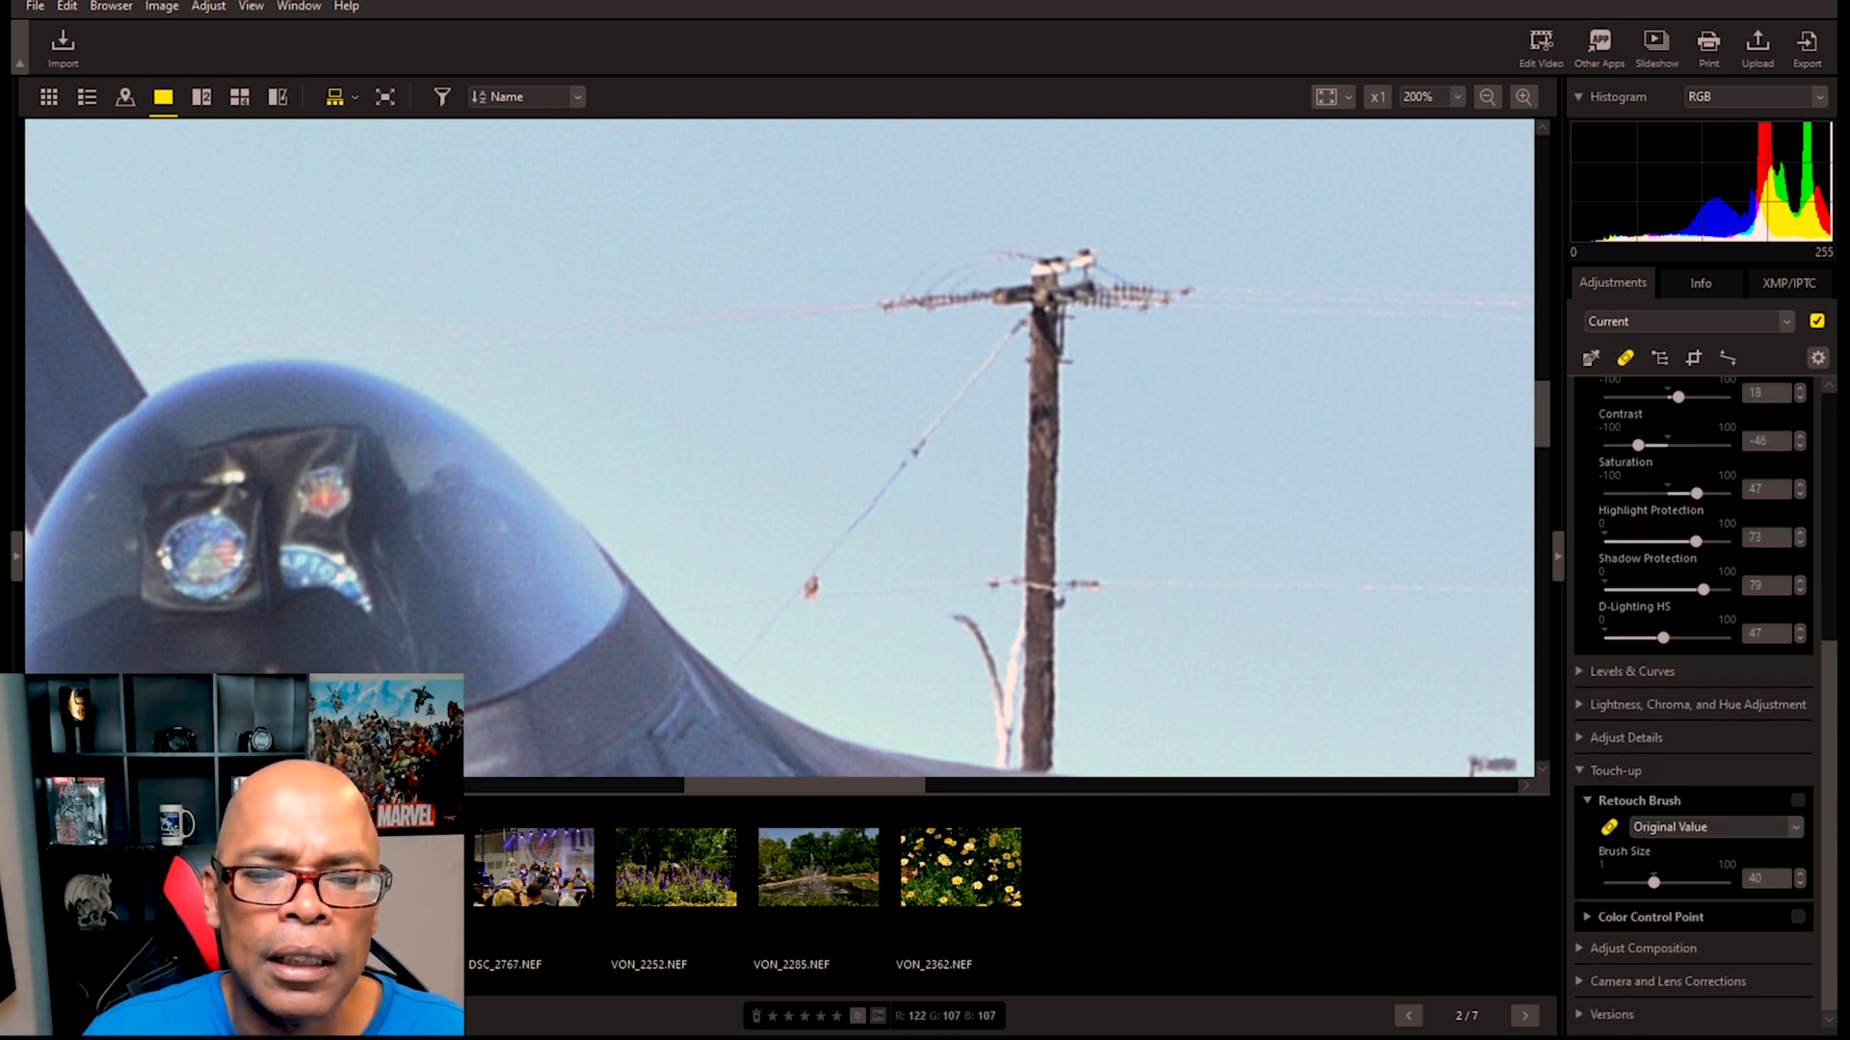
drag(1045, 361, 1029, 655)
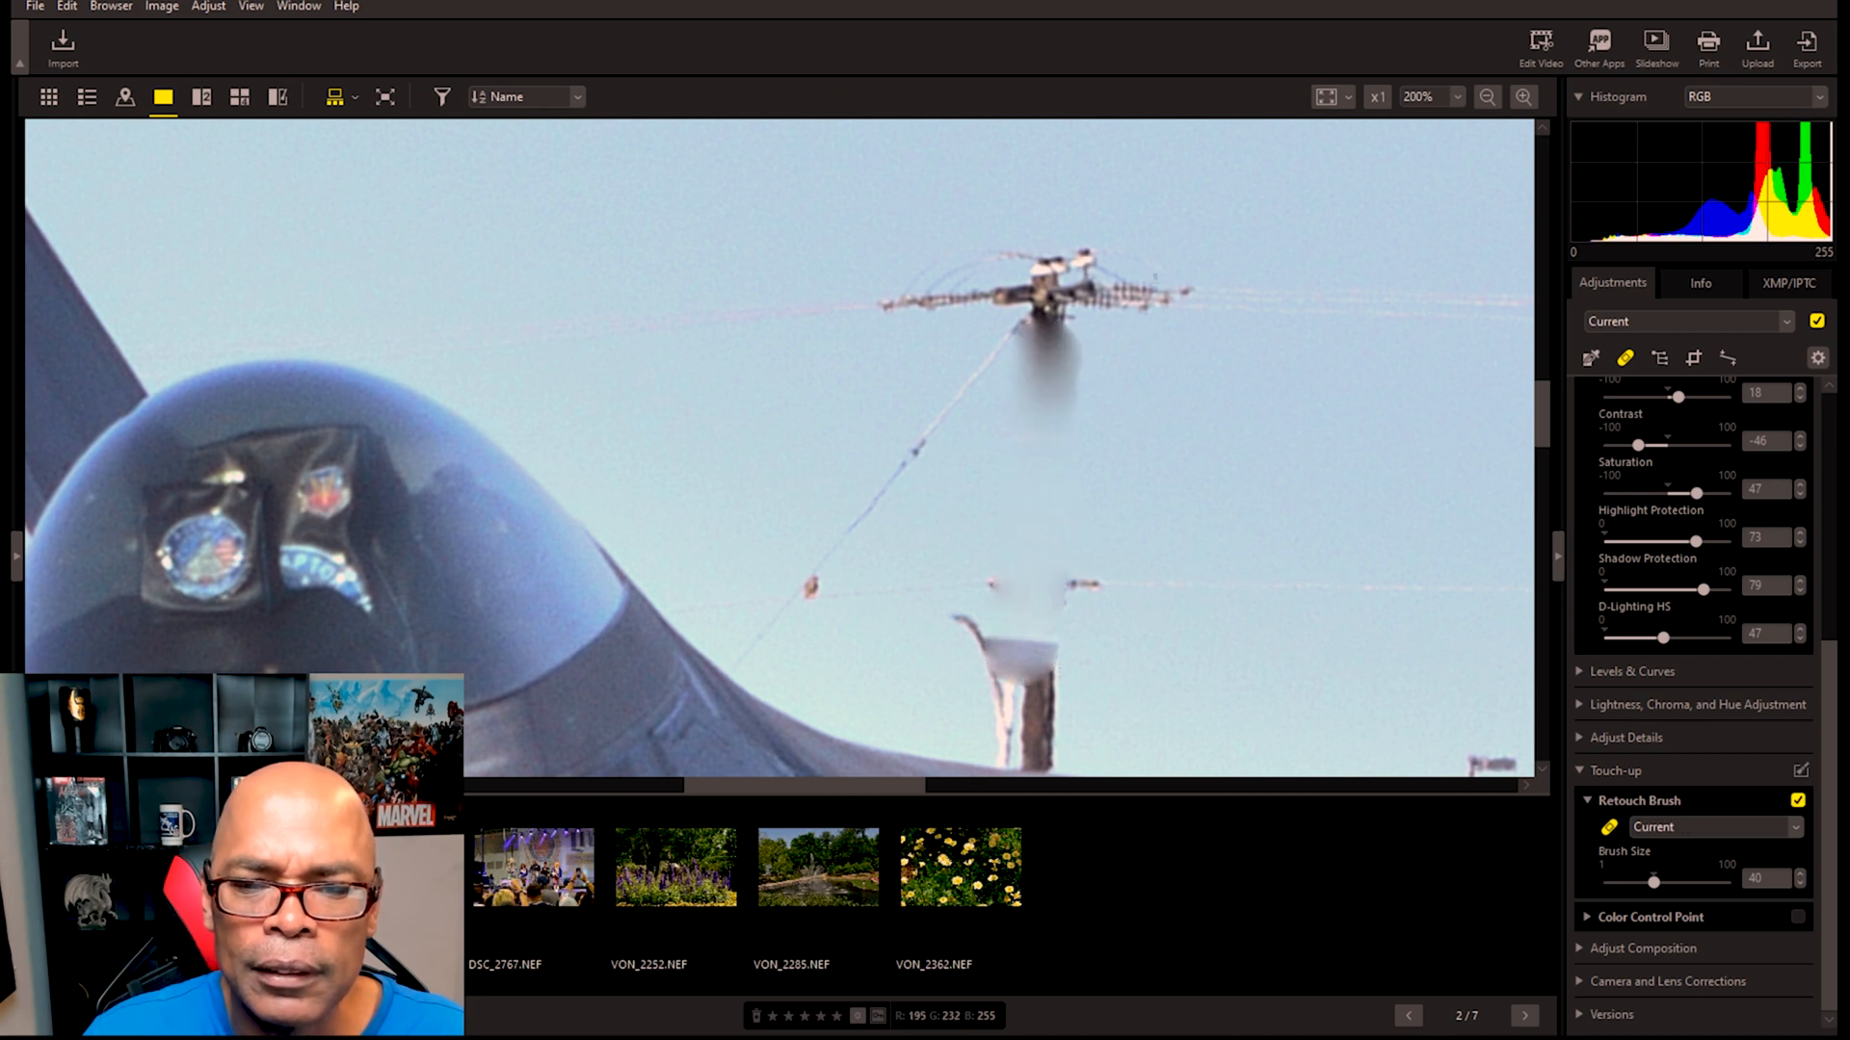
drag(901, 300, 1171, 287)
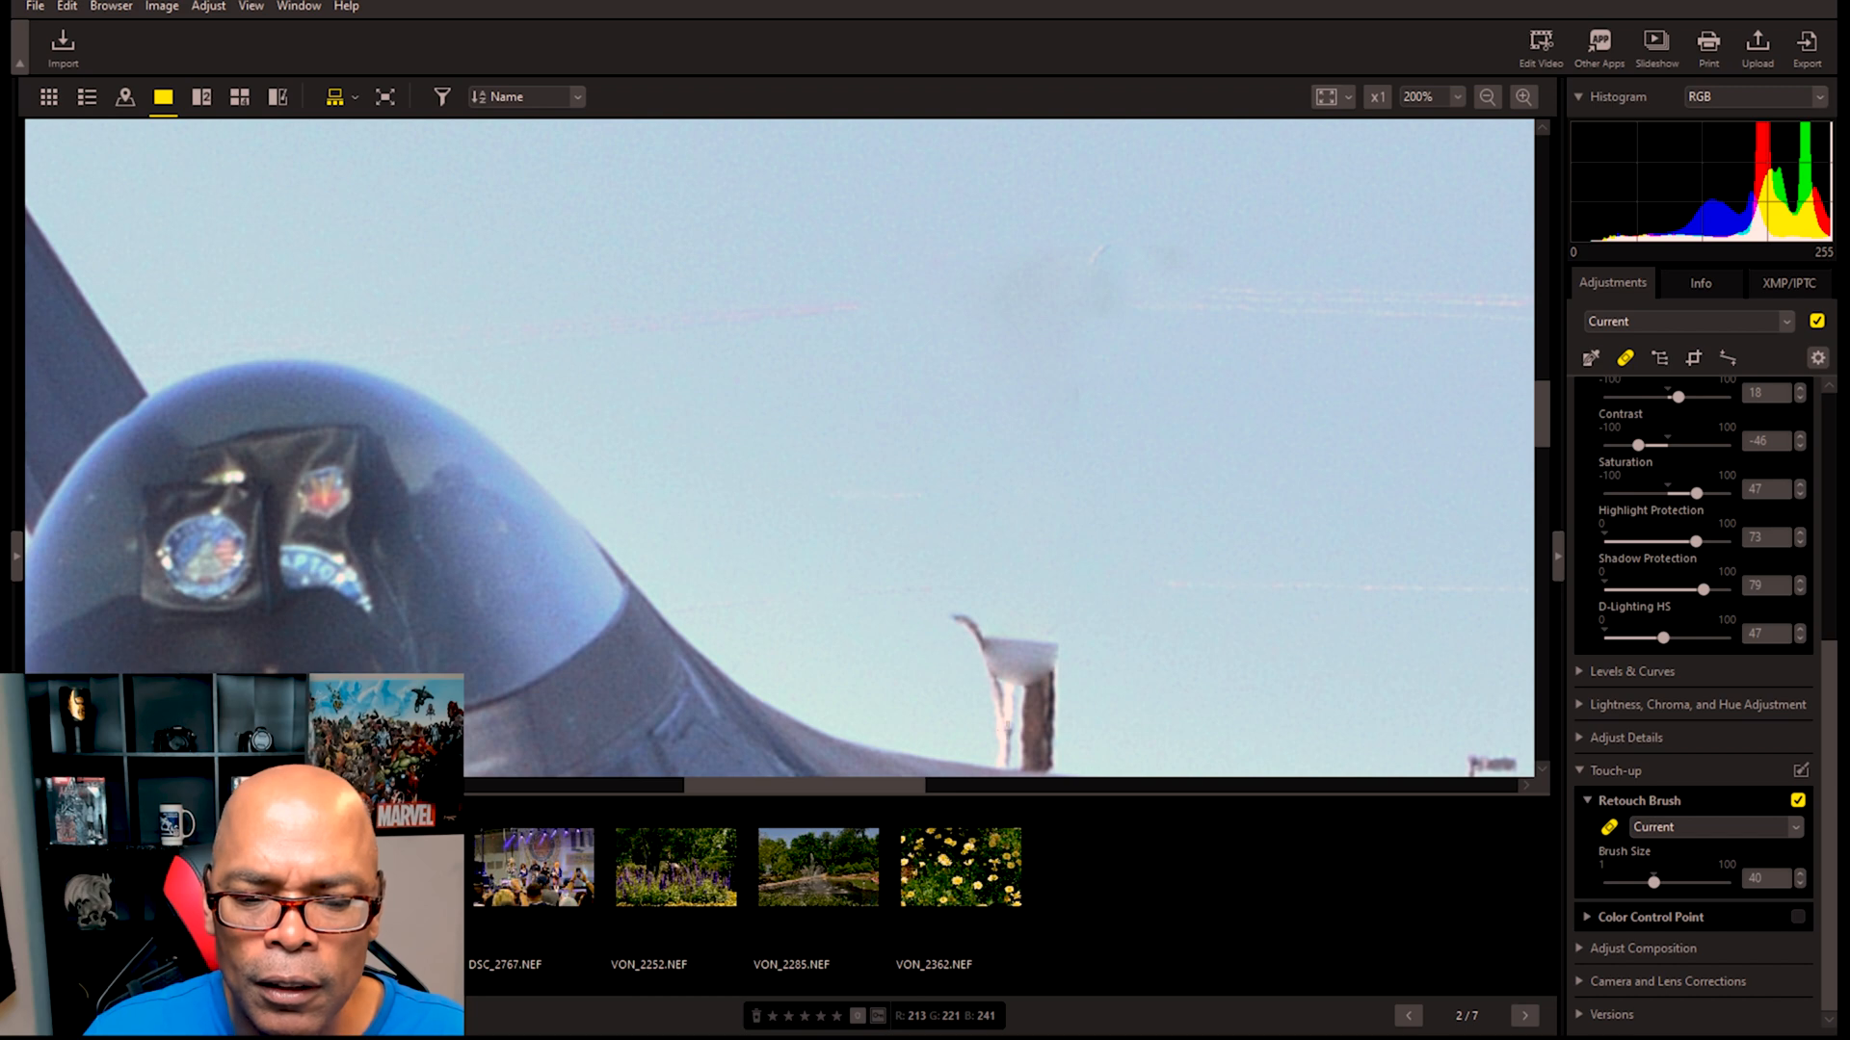
Step: Inspect the retouched sky behind the cockpit at several magnifications for leftover traces of the pole and wires
scroll(1262, 539, down, 2)
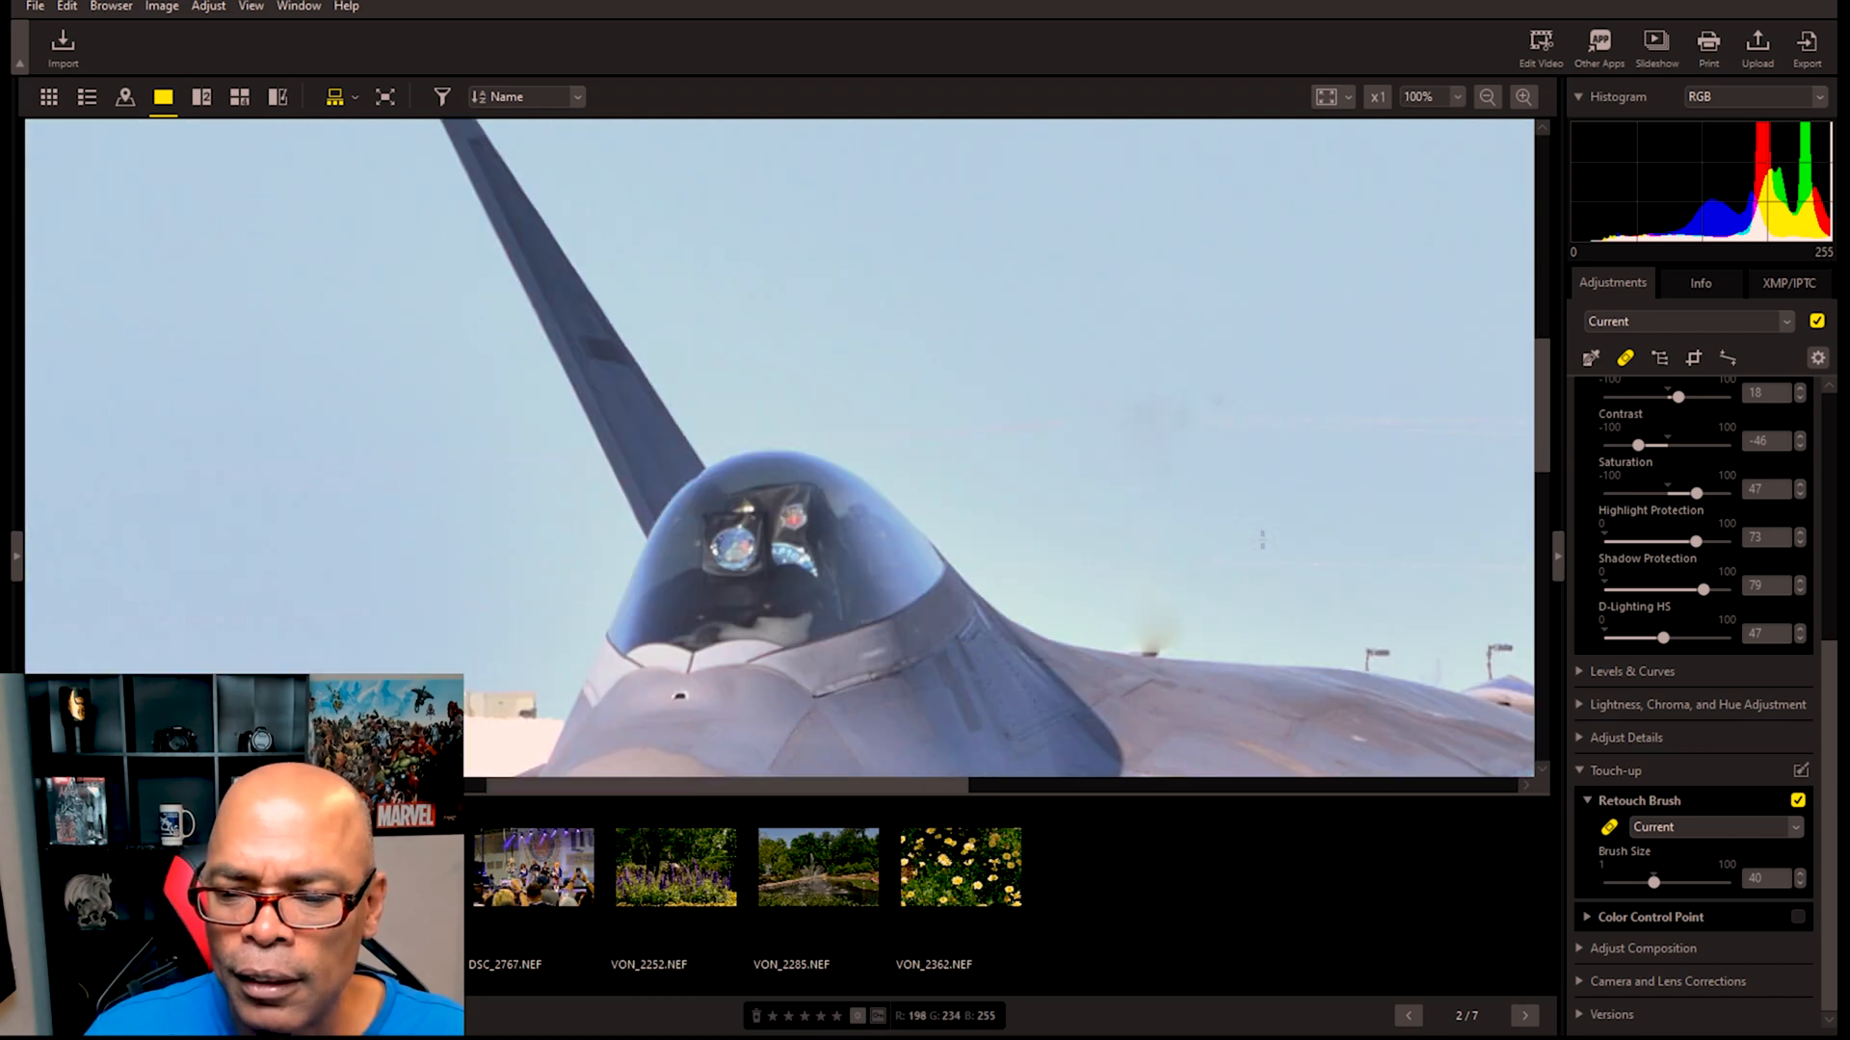
scroll(1262, 540, down, 1)
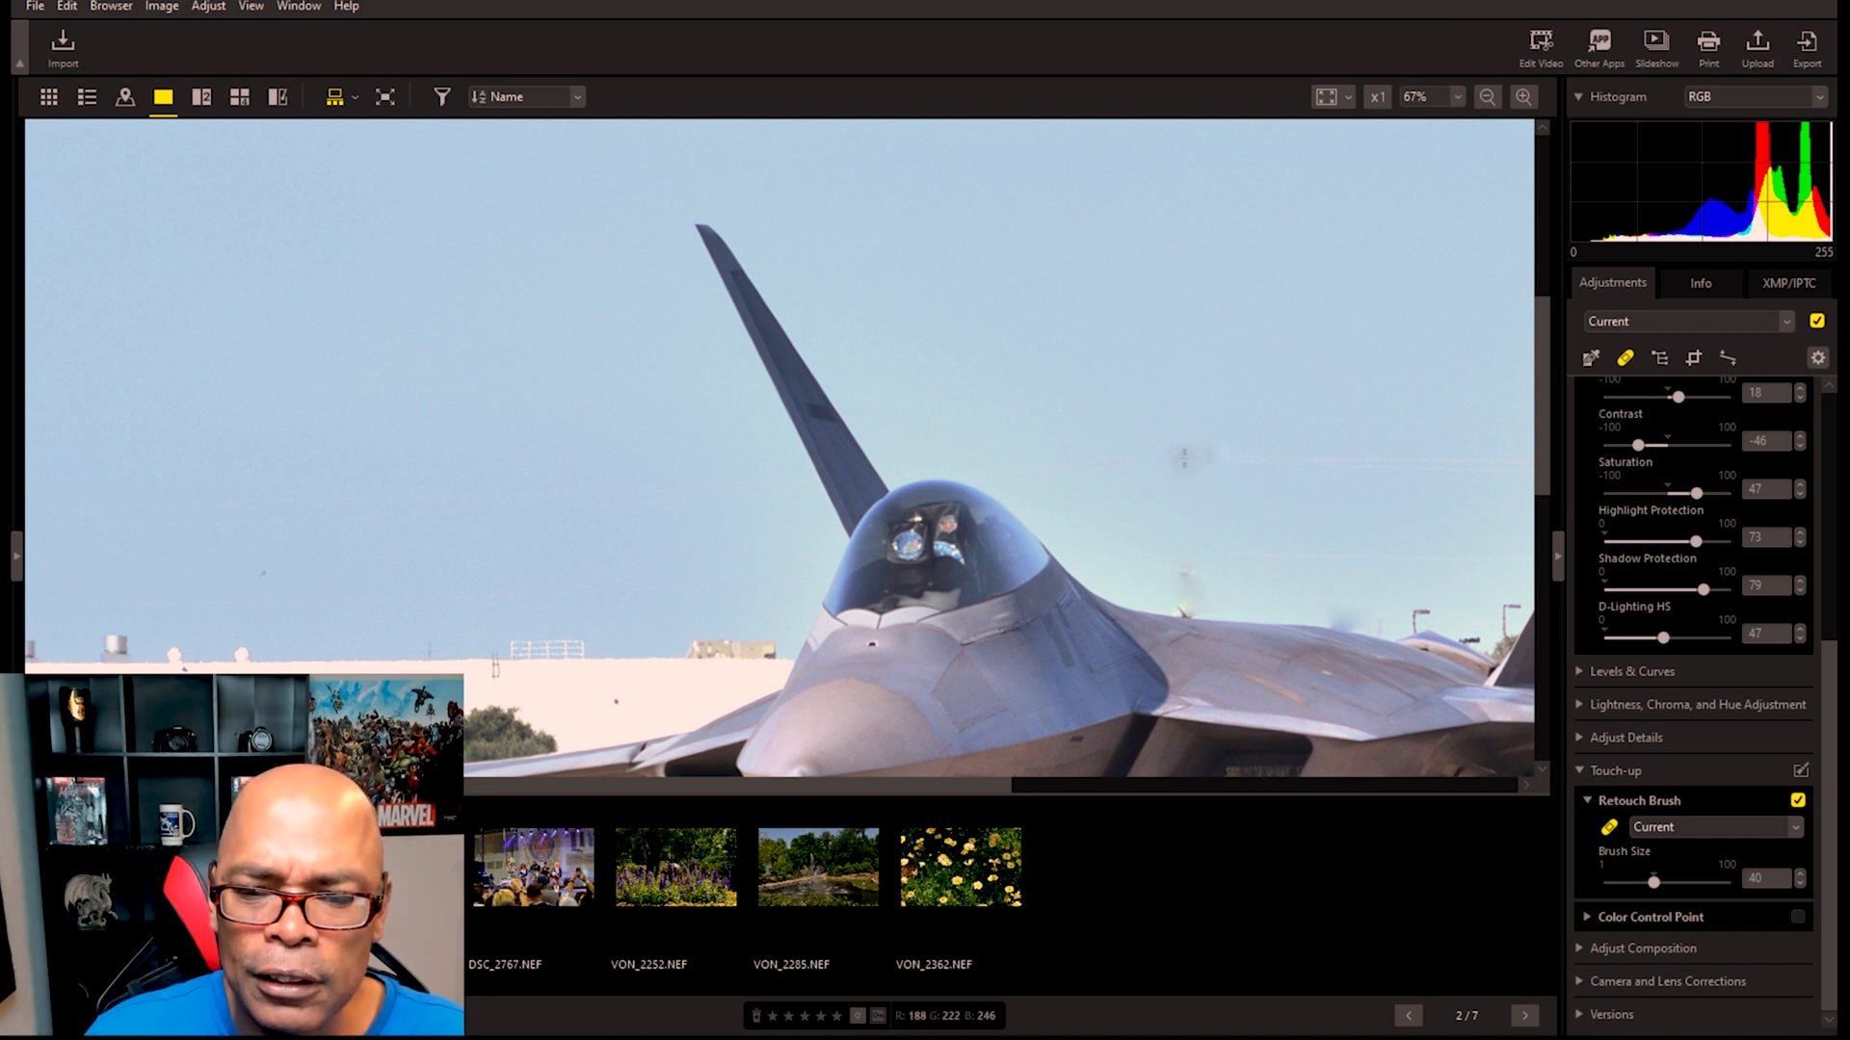
scroll(1228, 478, up, 5)
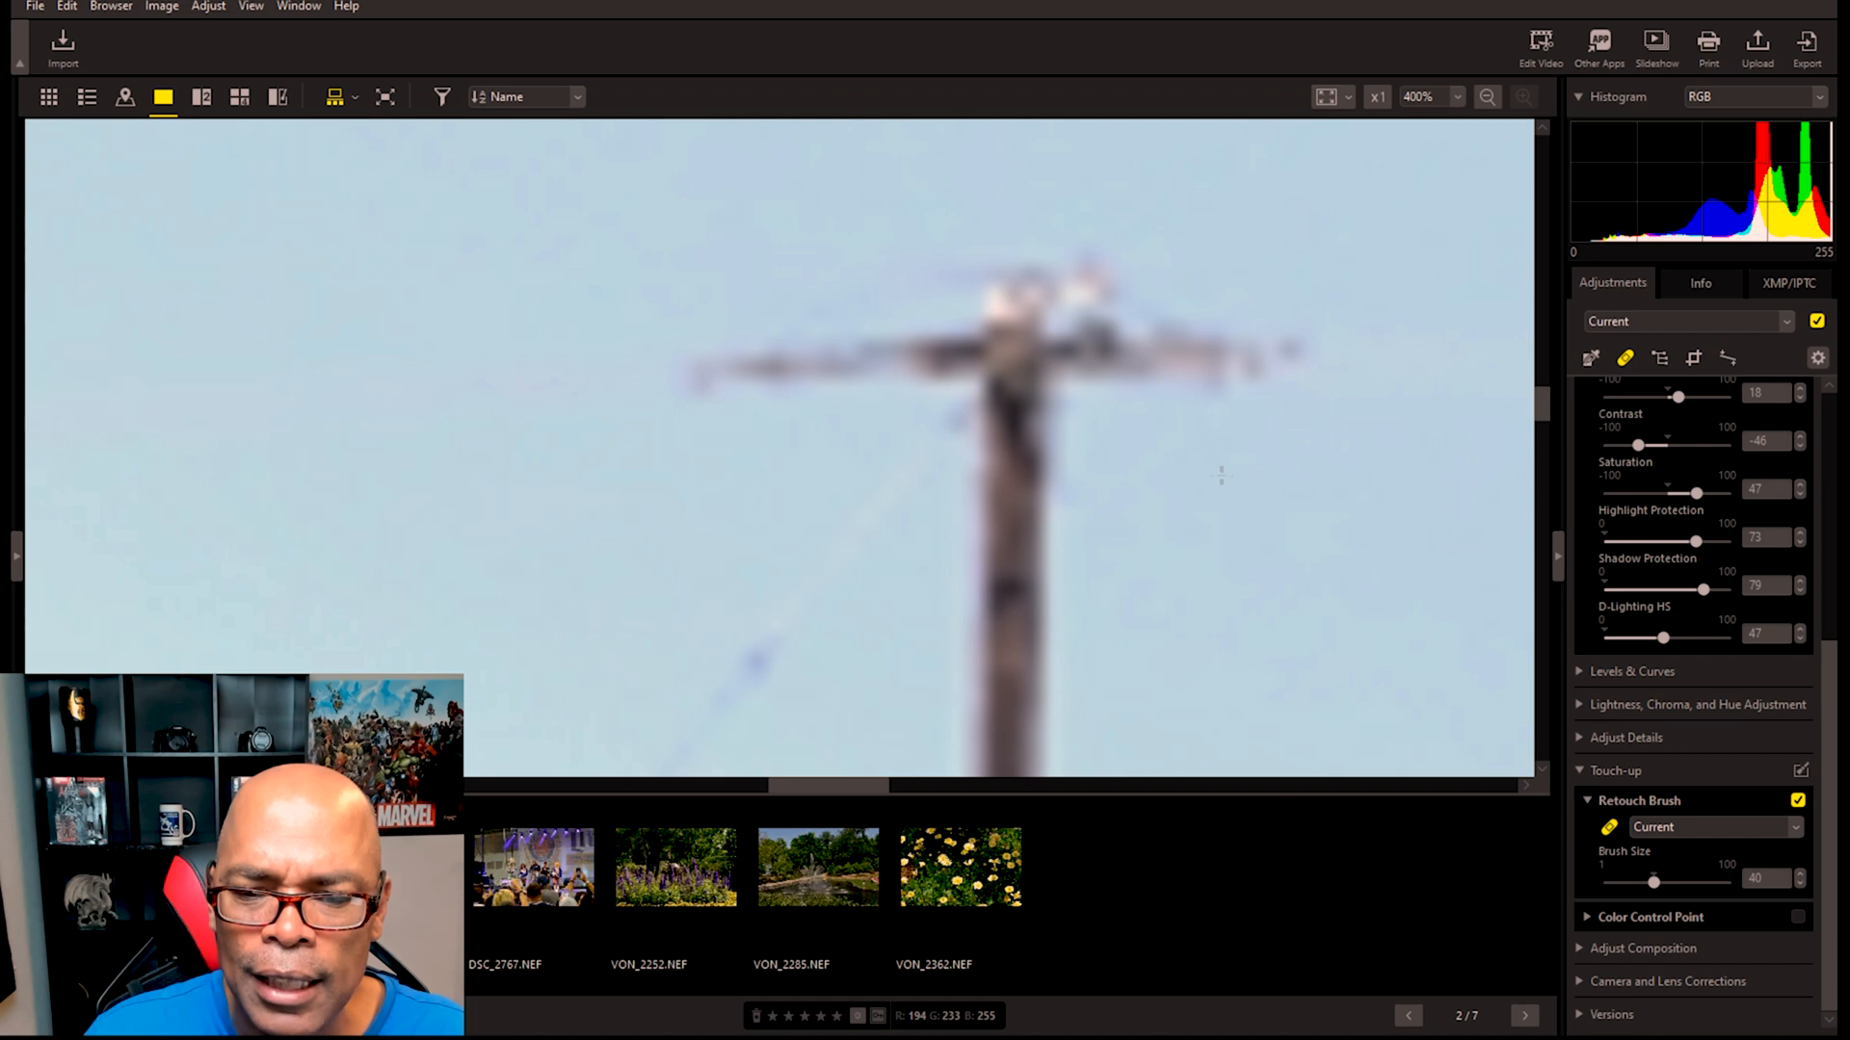
scroll(1221, 475, down, 6)
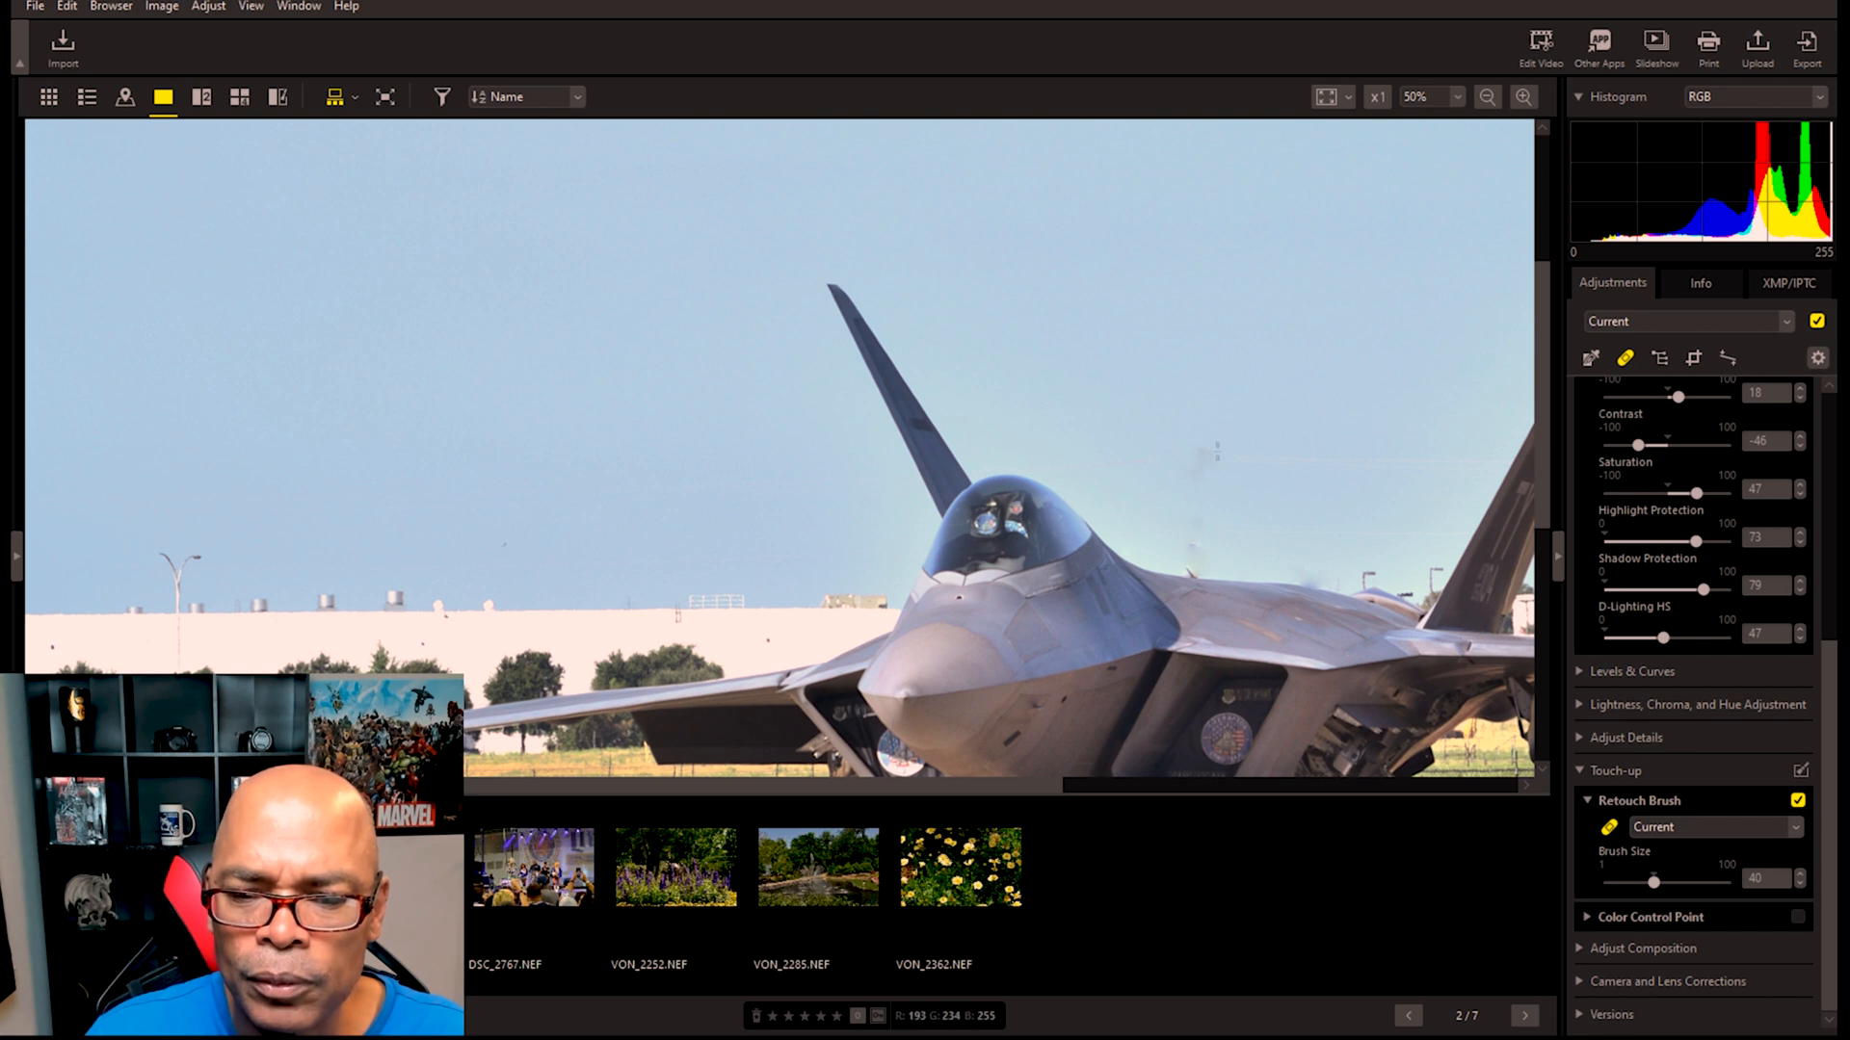
scroll(1217, 448, up, 1)
scroll(1217, 448, down, 1)
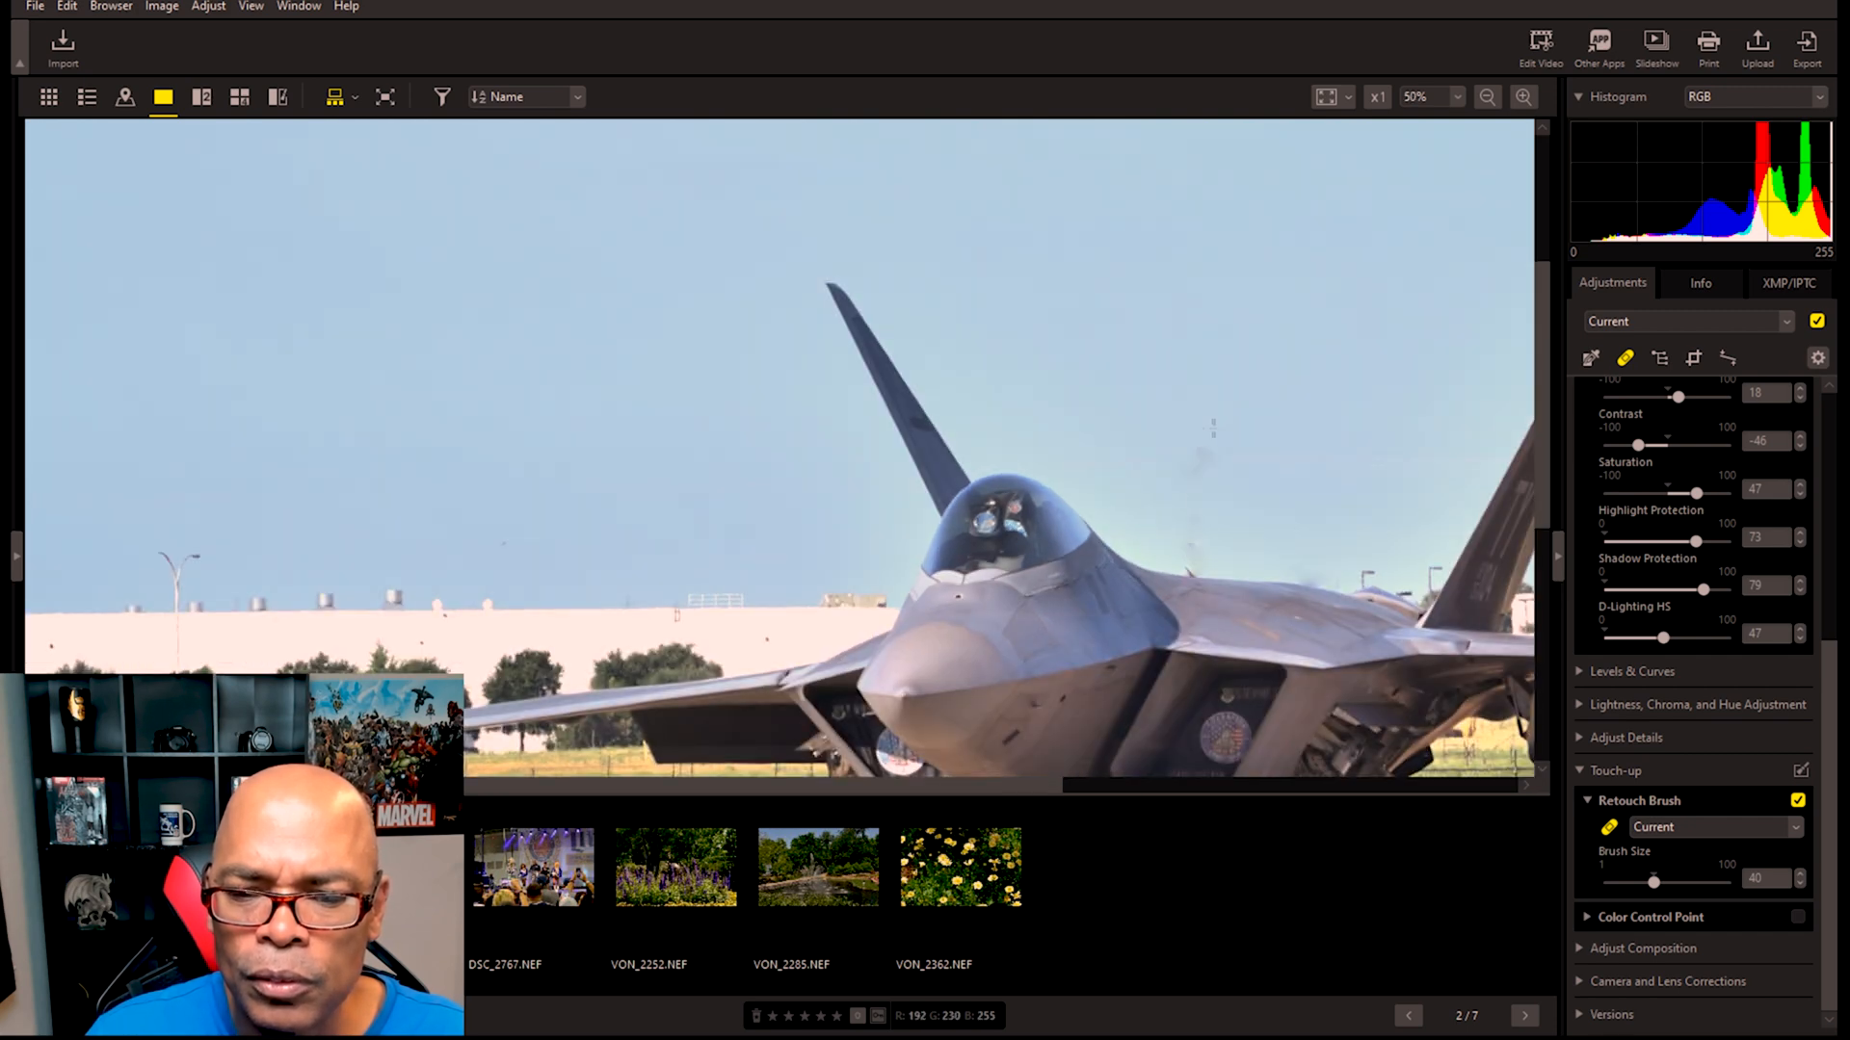
scroll(410, 413, down, 1)
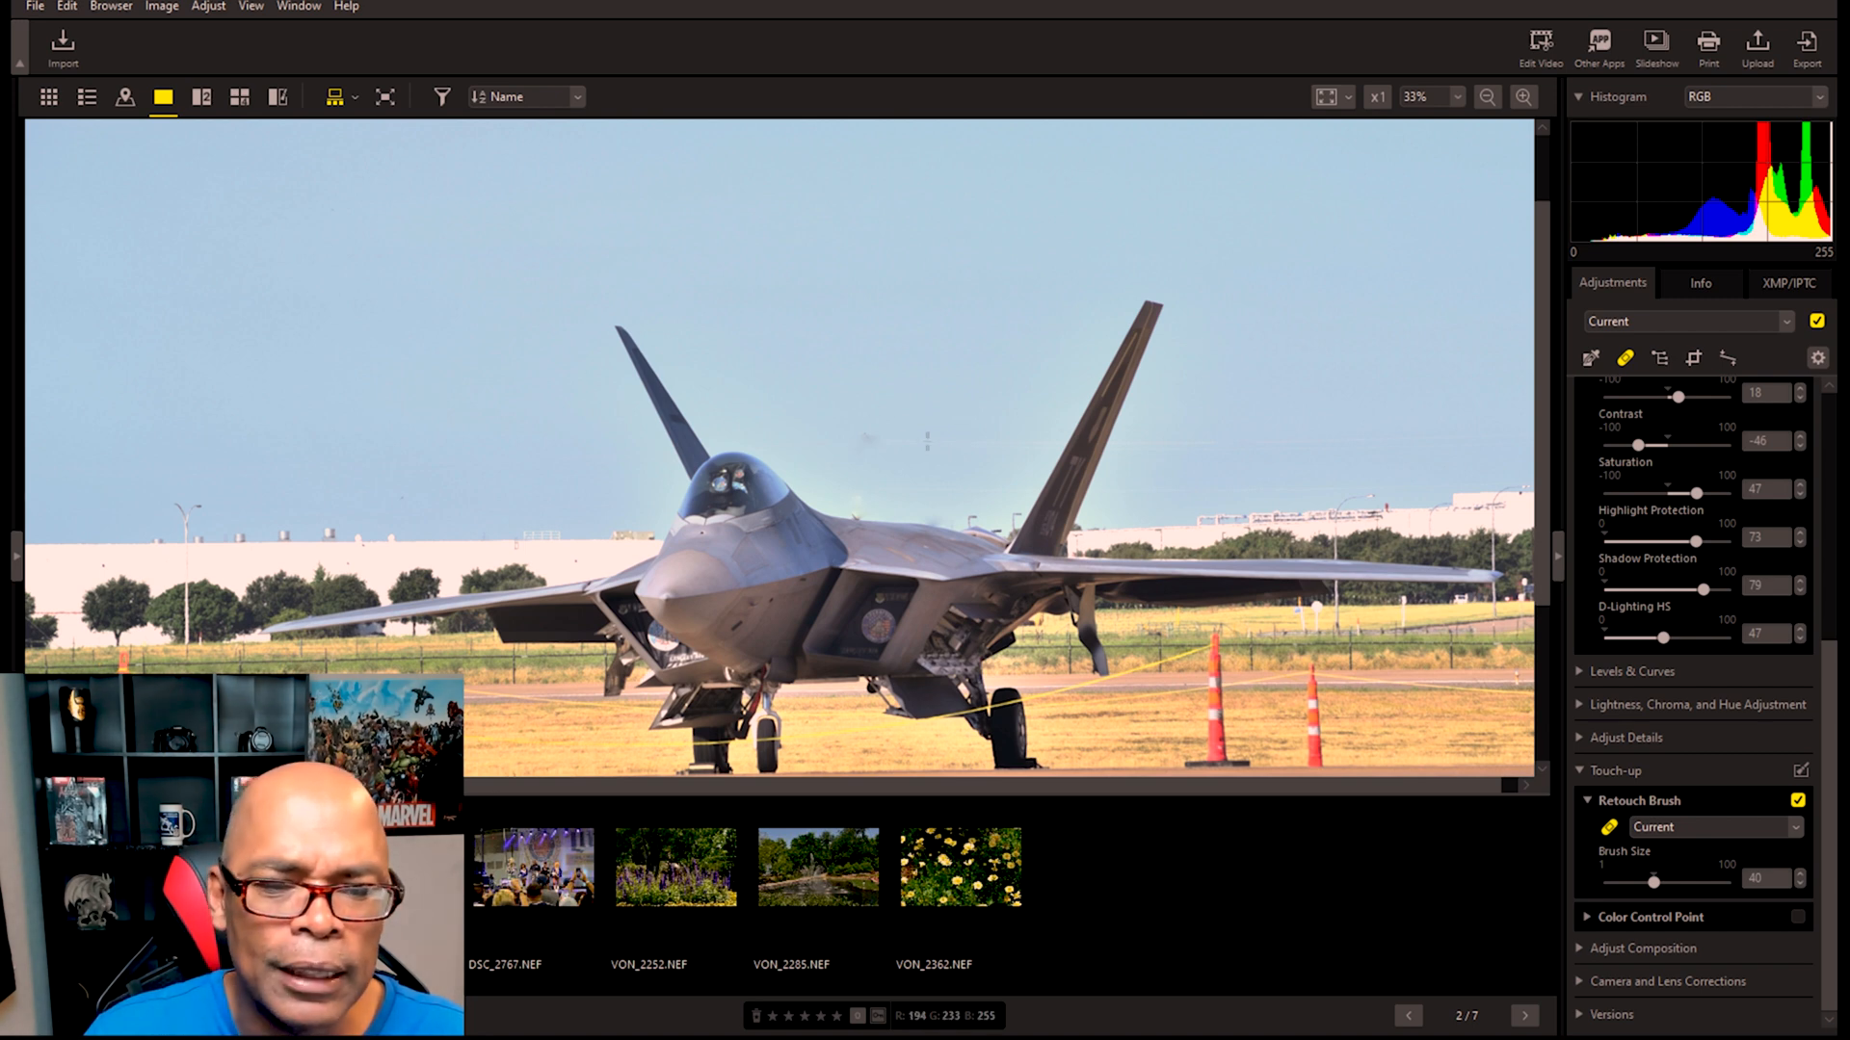
scroll(871, 434, up, 3)
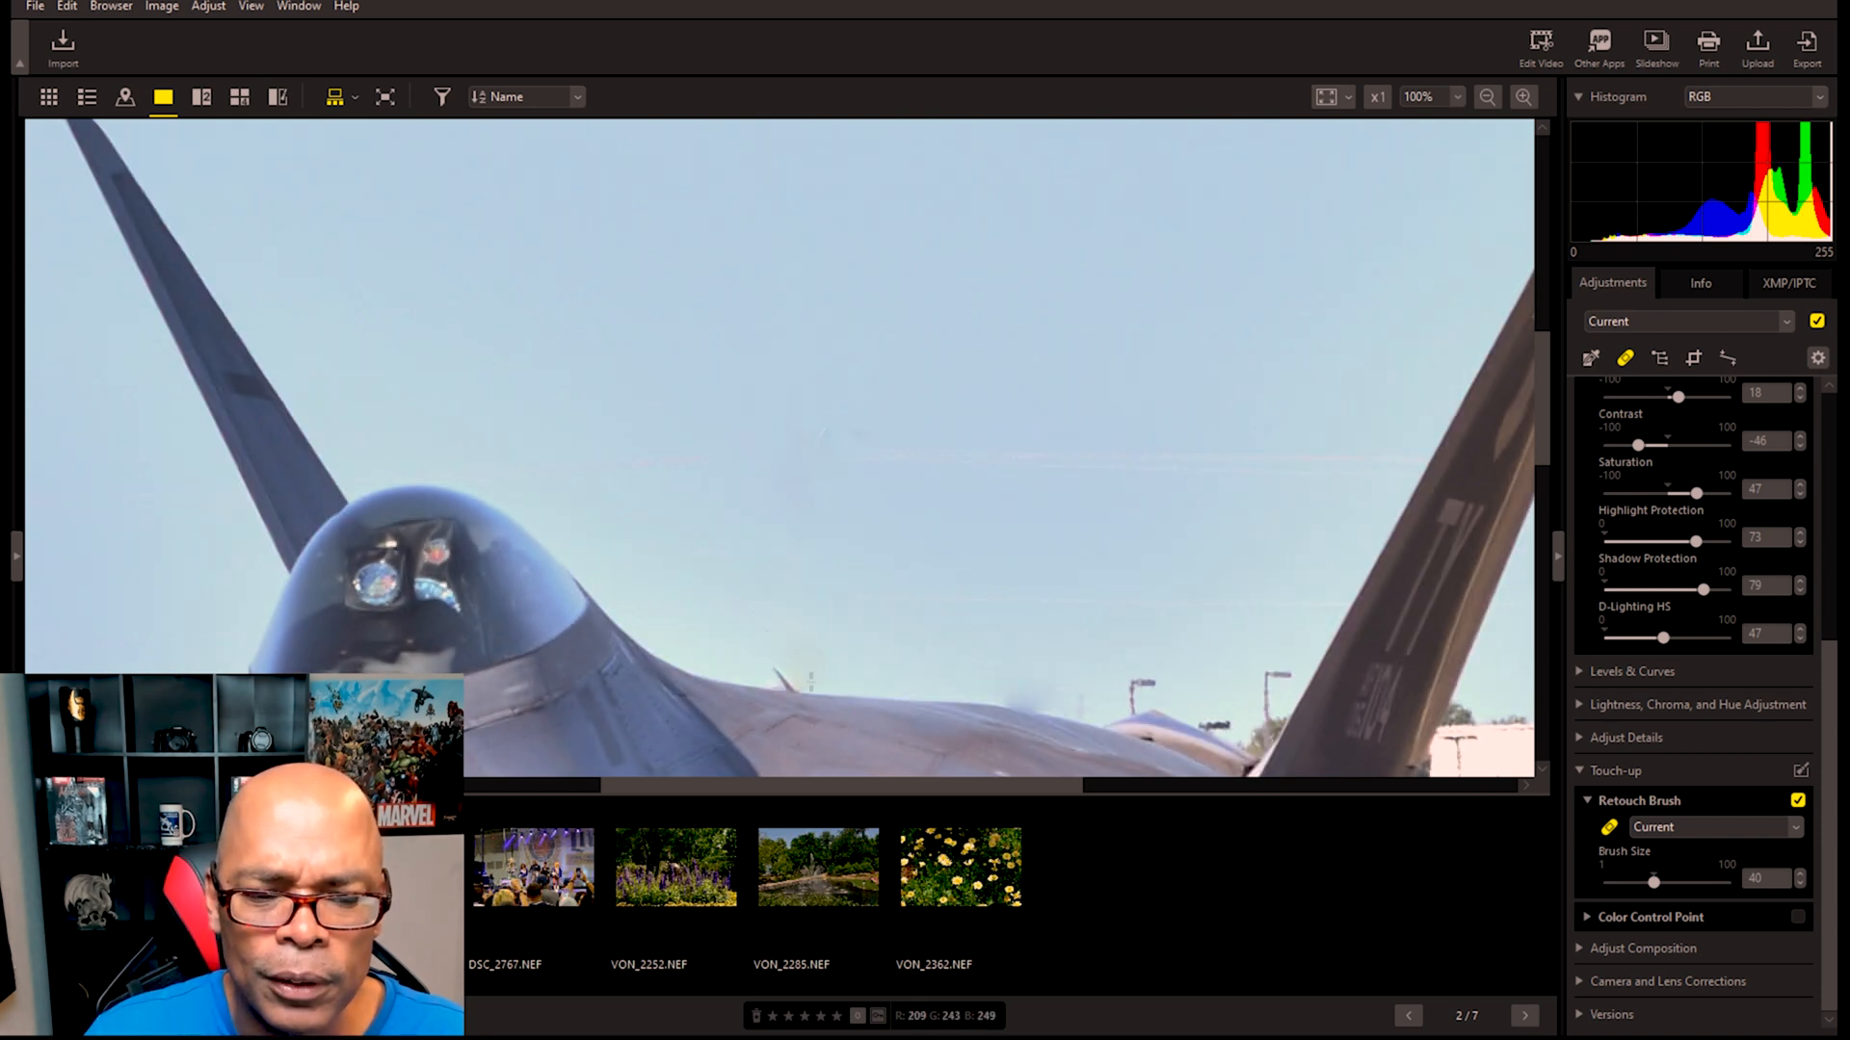
scroll(1059, 360, down, 1)
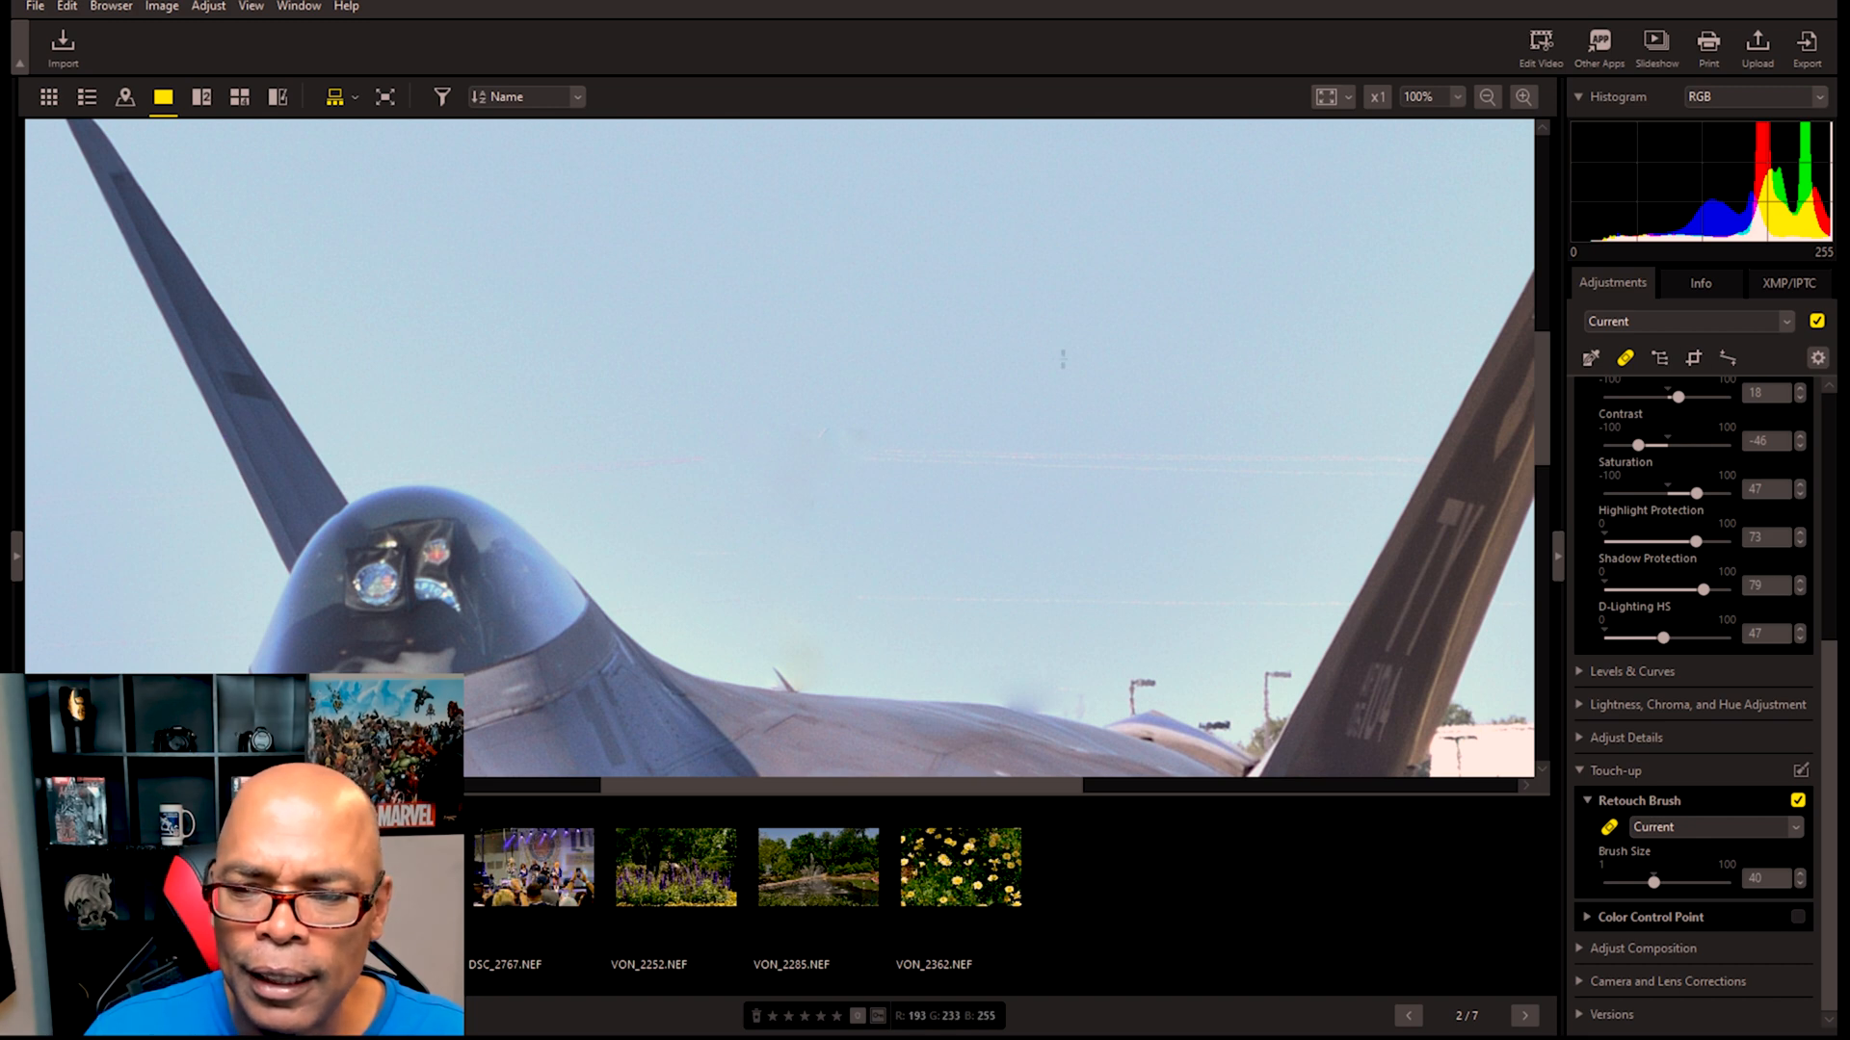
scroll(1058, 360, down, 2)
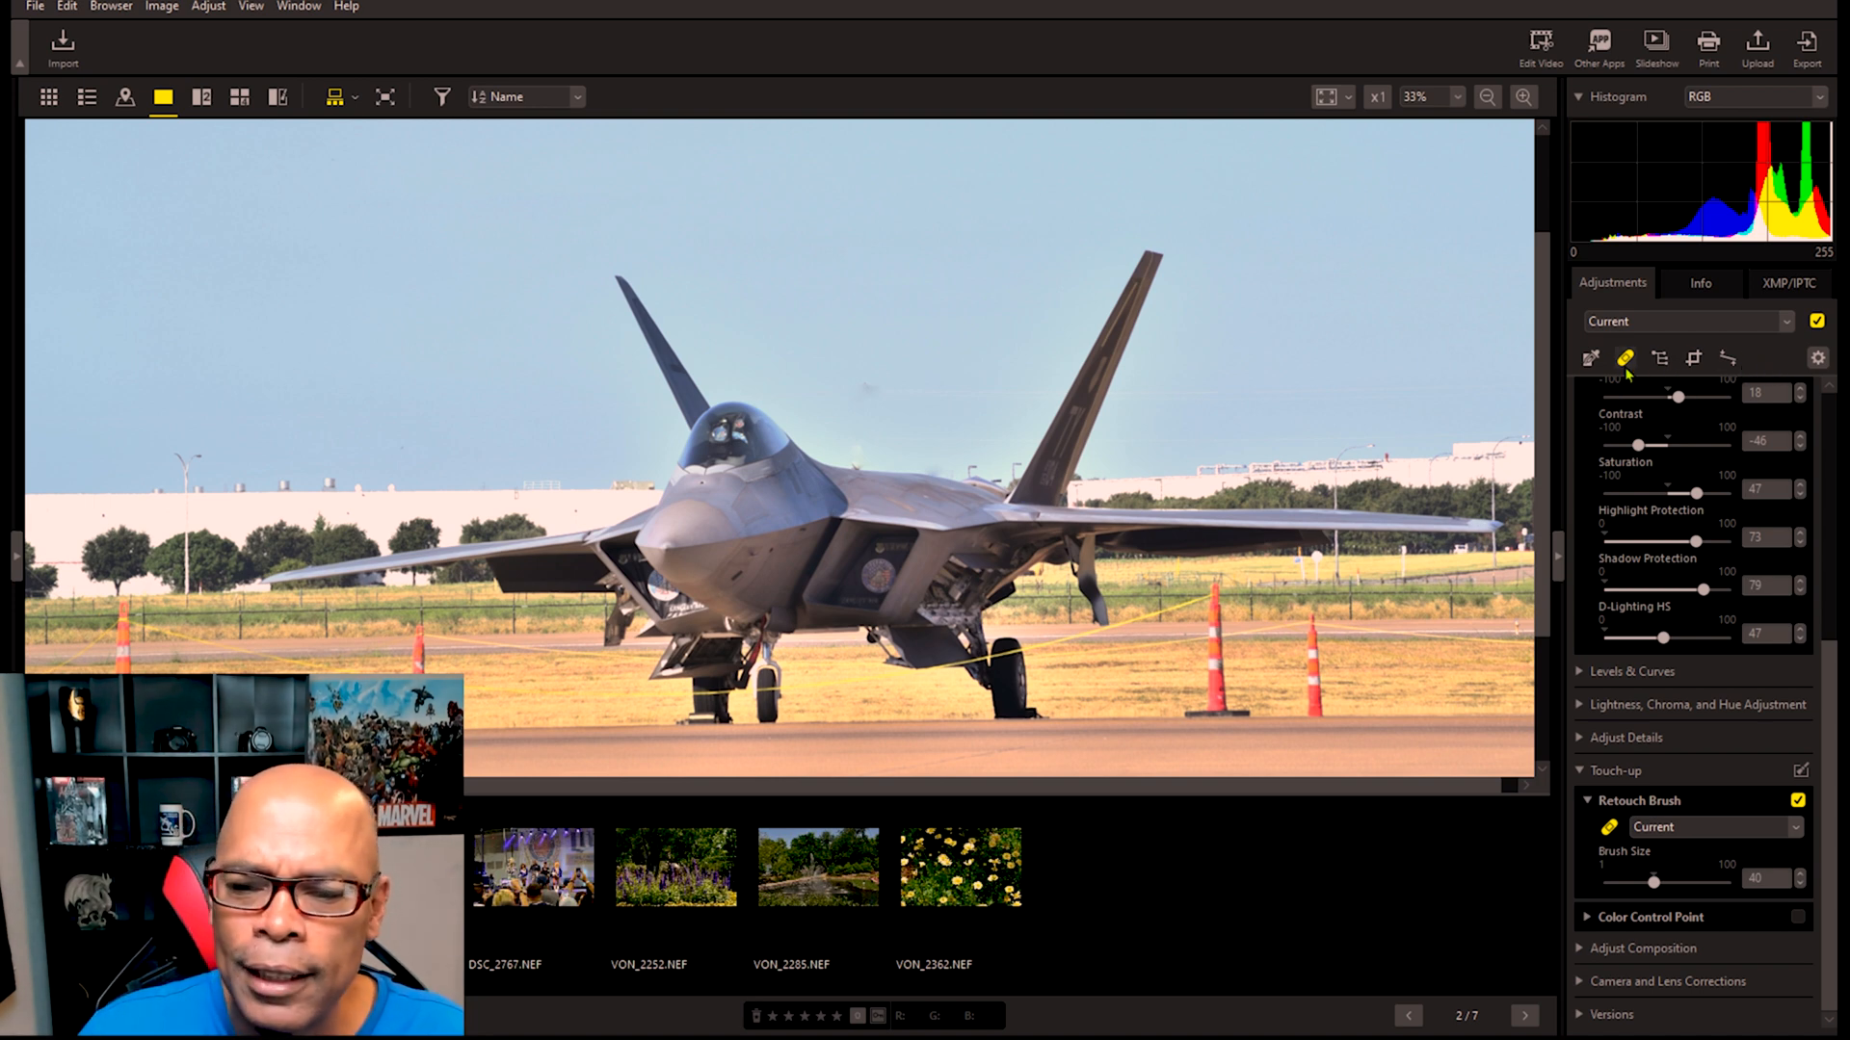
Step: Add two color control points in the sky above the cockpit and move the first one toward the jet's left-hand fin
click(1660, 360)
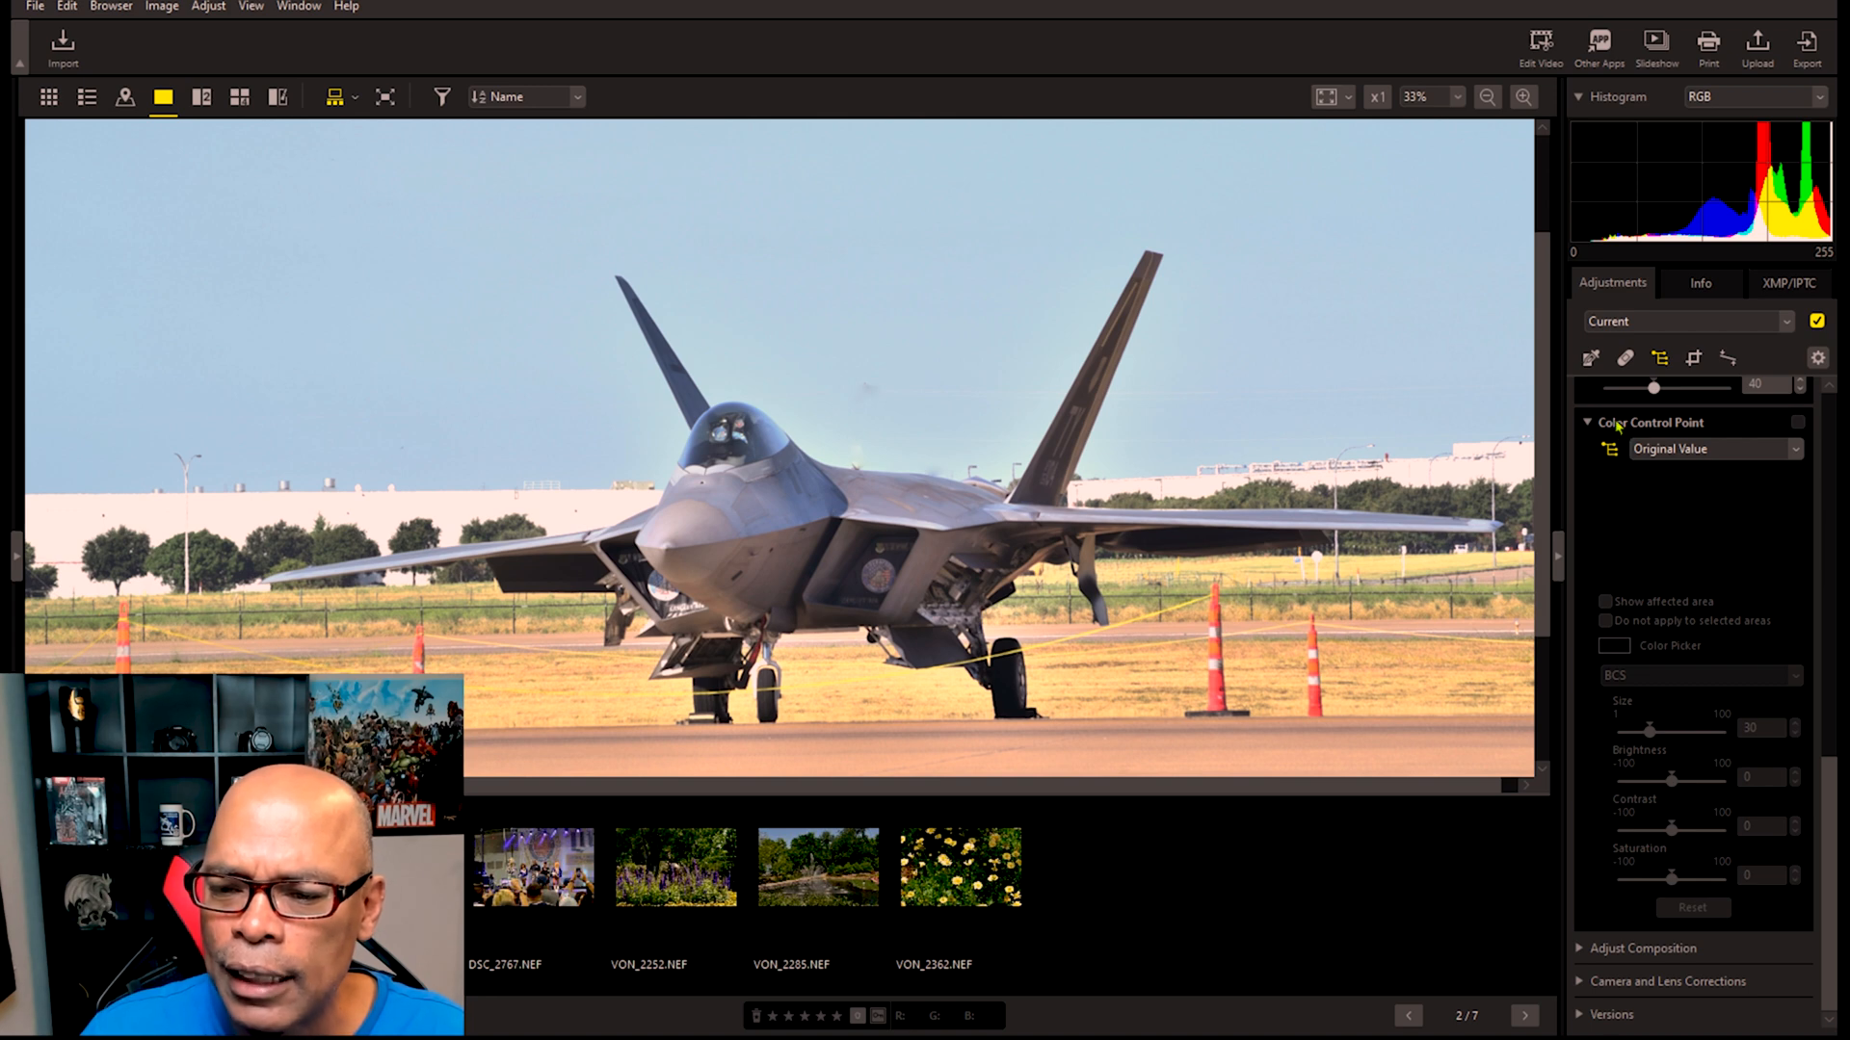
click(864, 285)
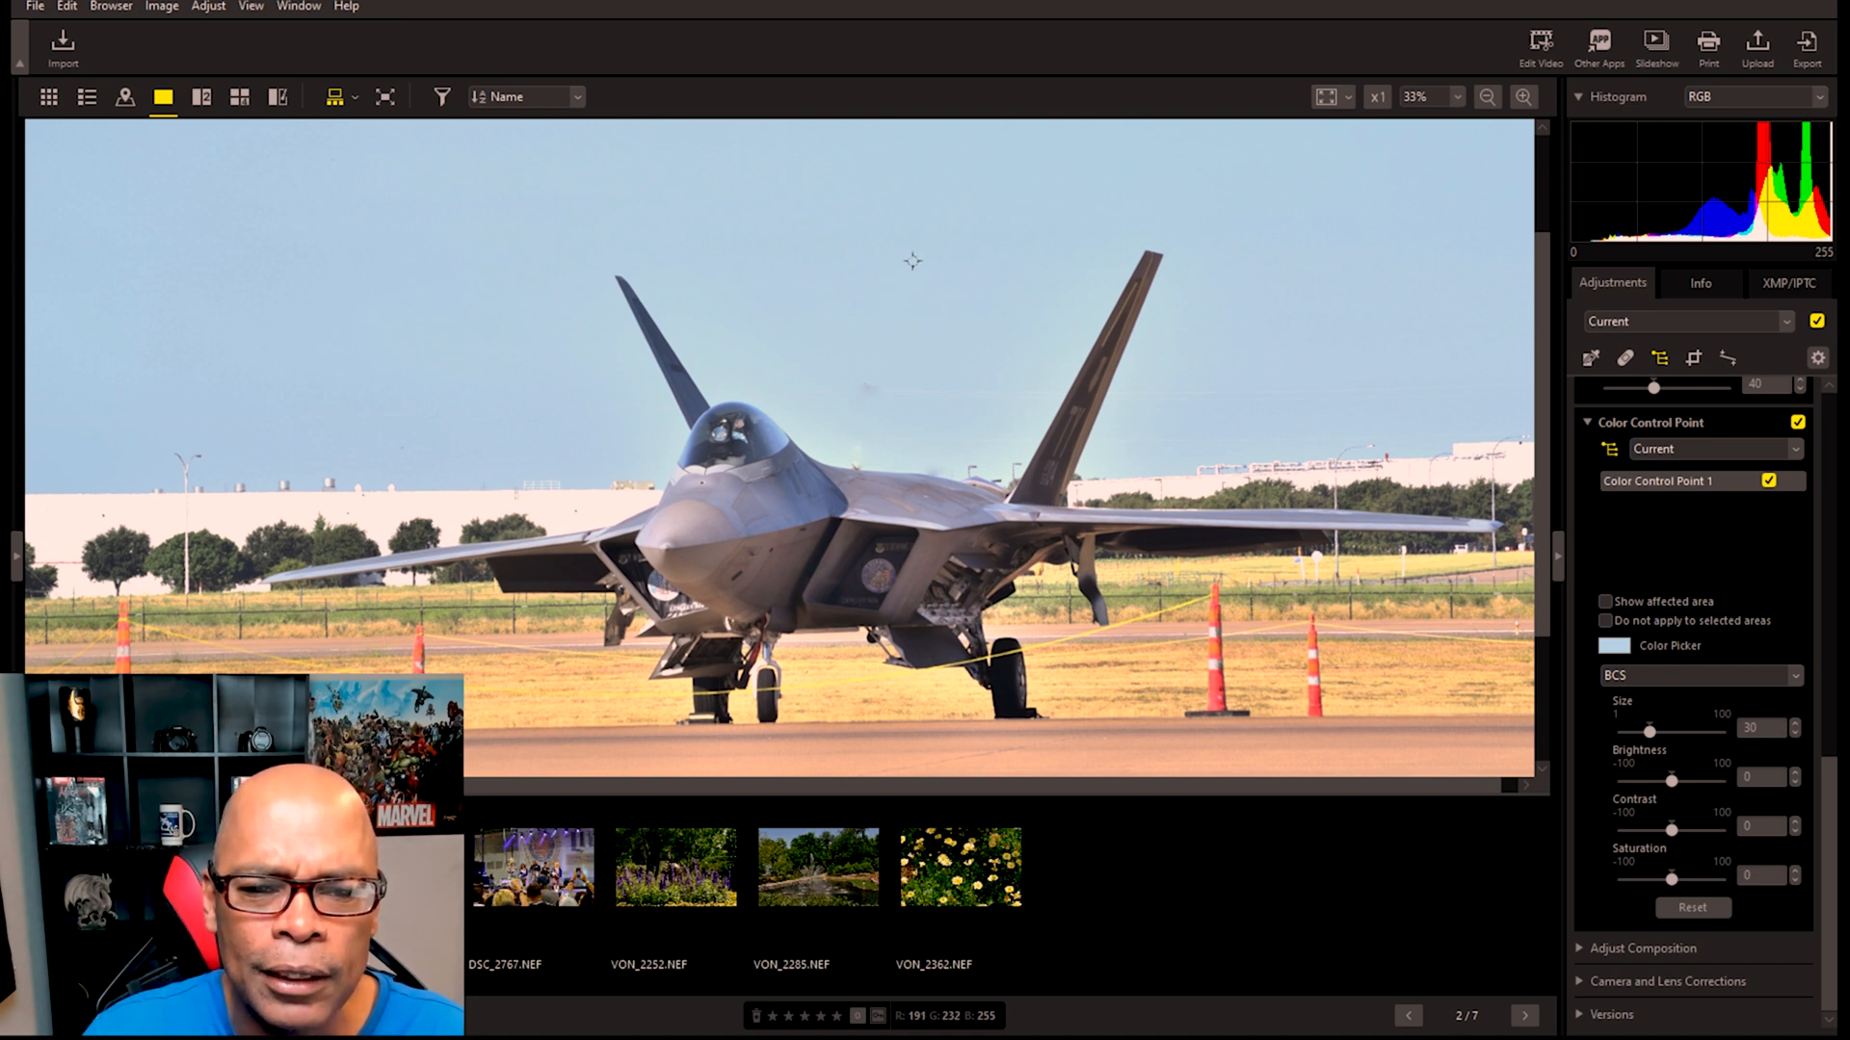
scroll(912, 260, up, 1)
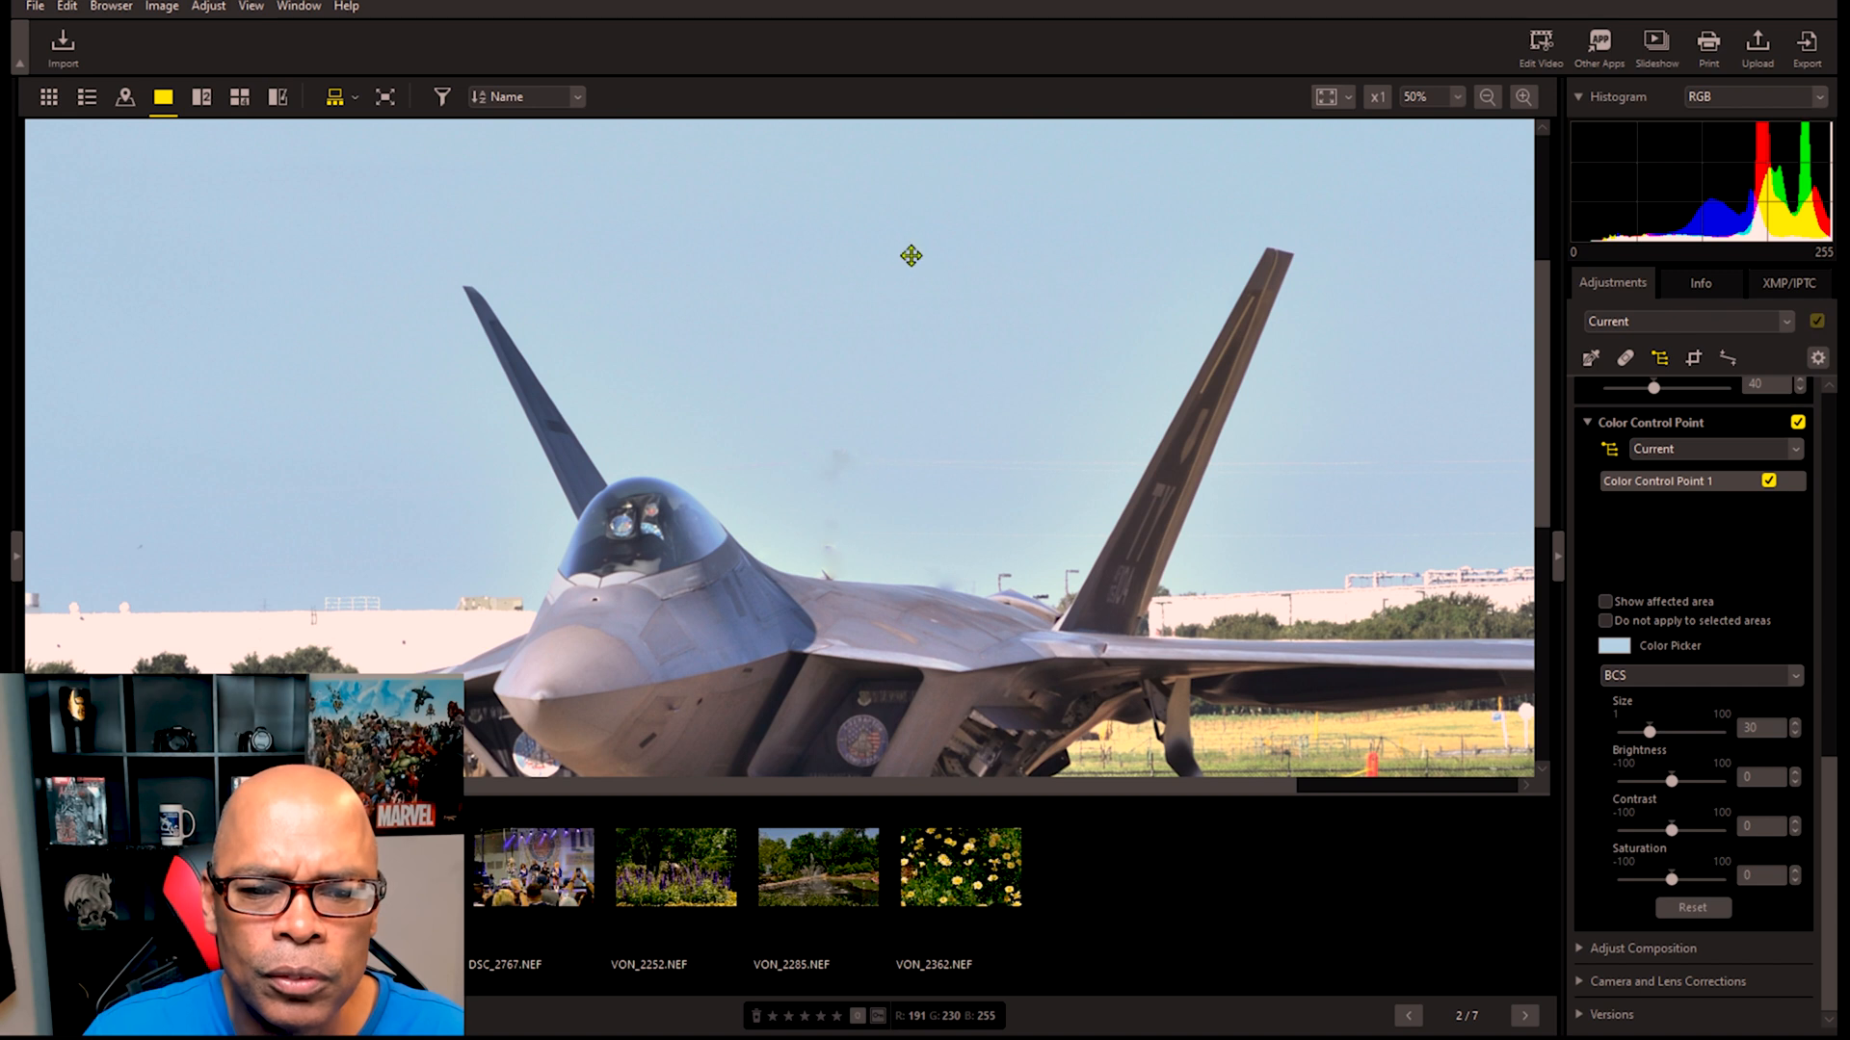
click(899, 274)
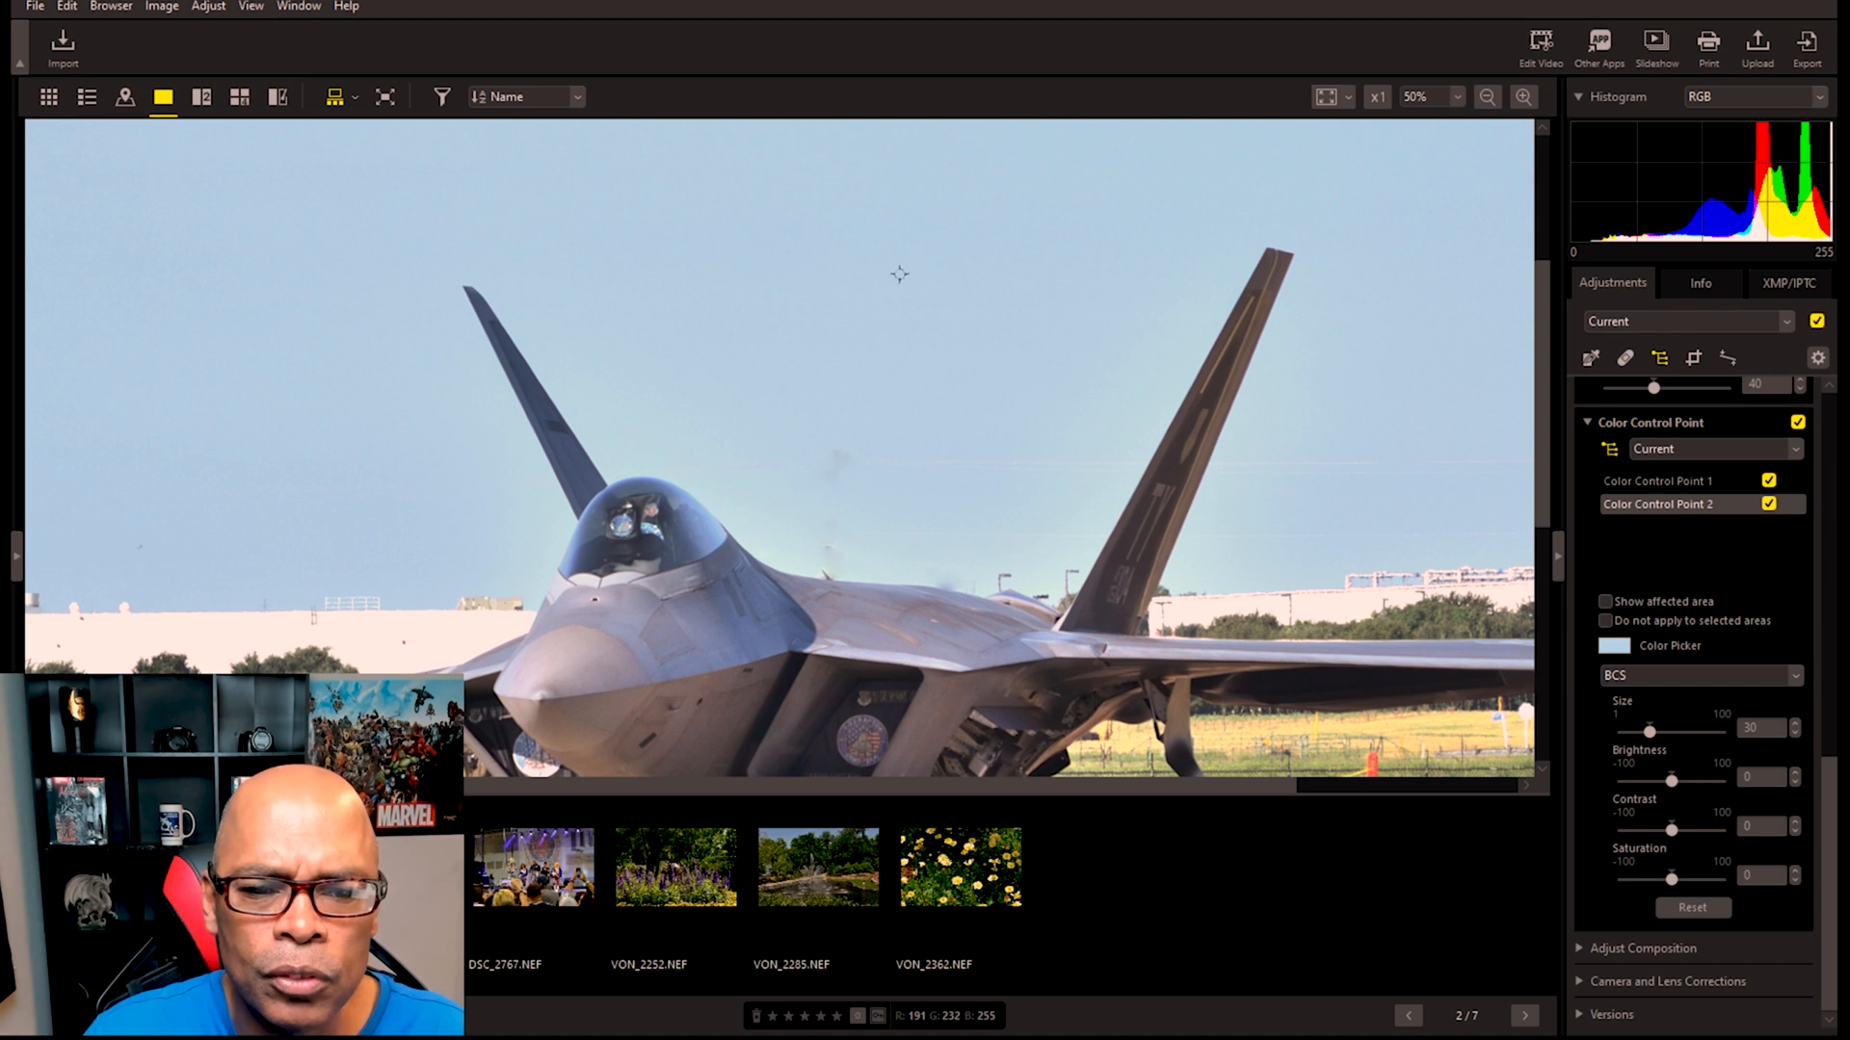
click(844, 303)
drag(844, 304, 681, 351)
key(ctrl+minus)
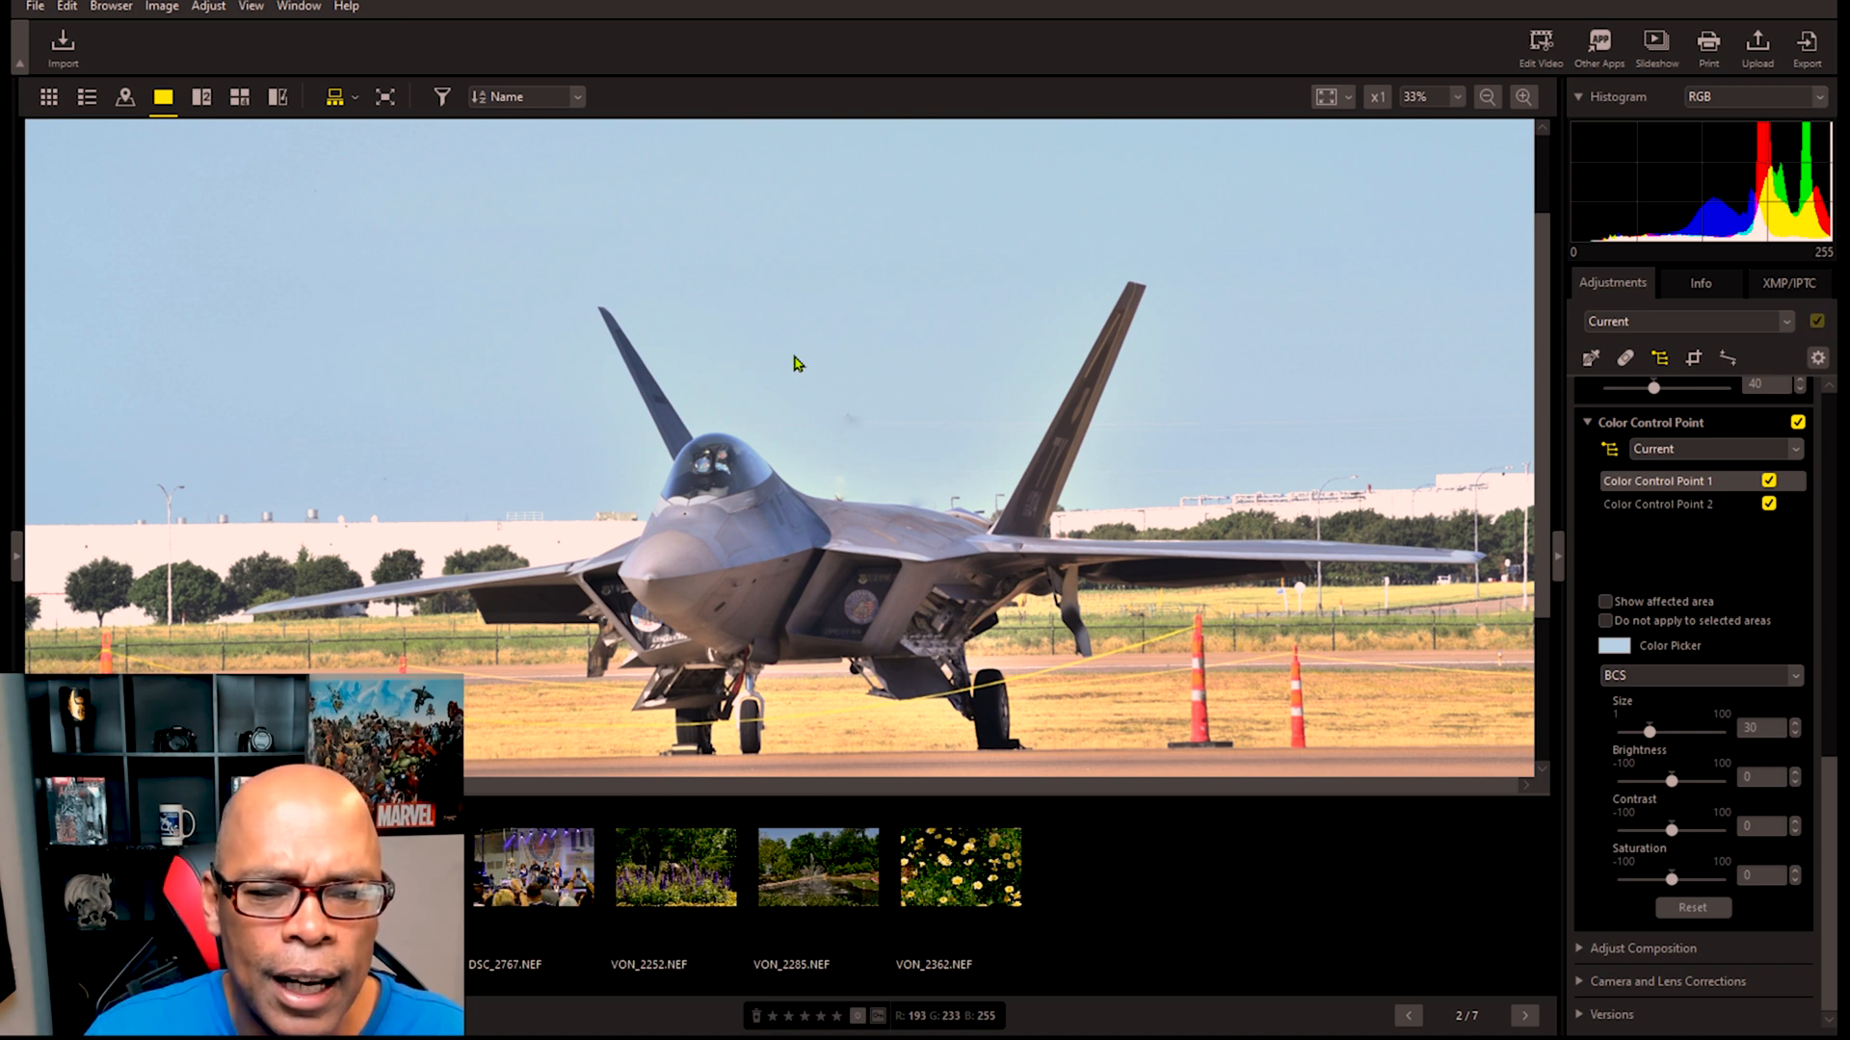
Step: Set the first color control point's brightness to 69 and contrast to 73, and show all of its adjustment sliders
key(ctrl+z)
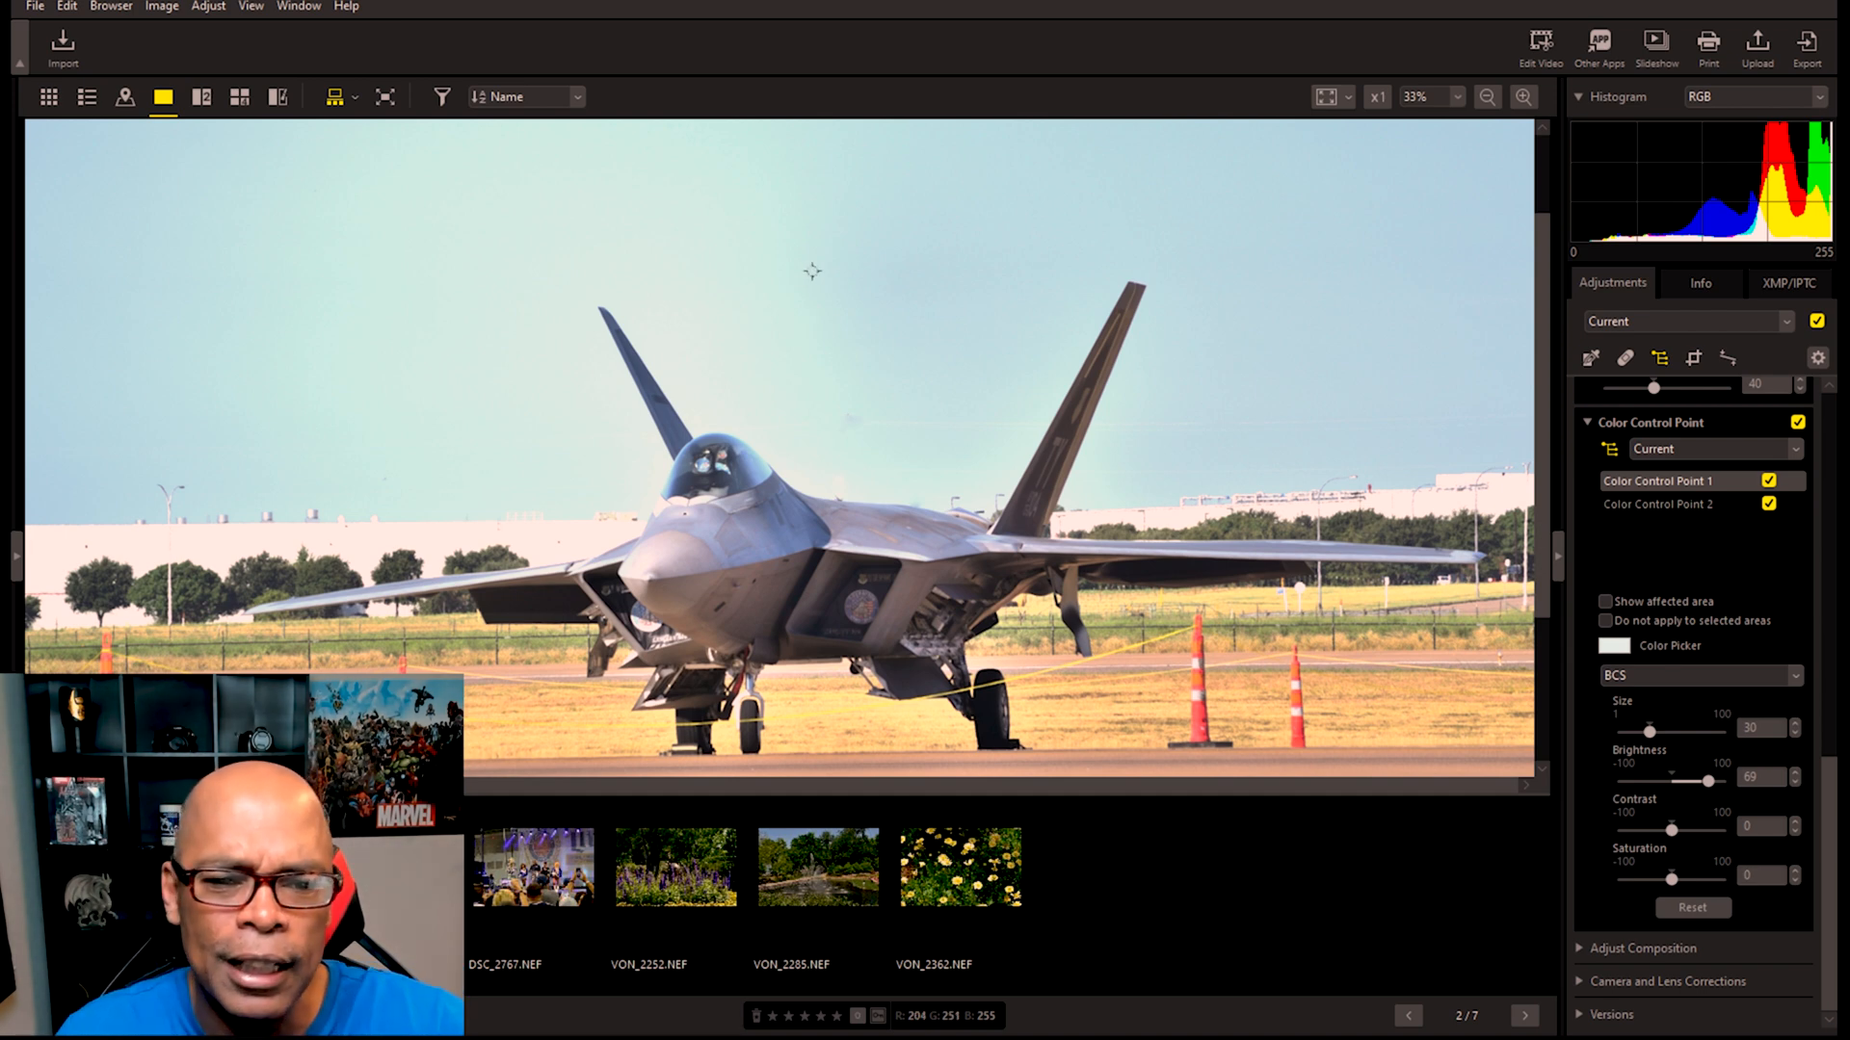
click(799, 391)
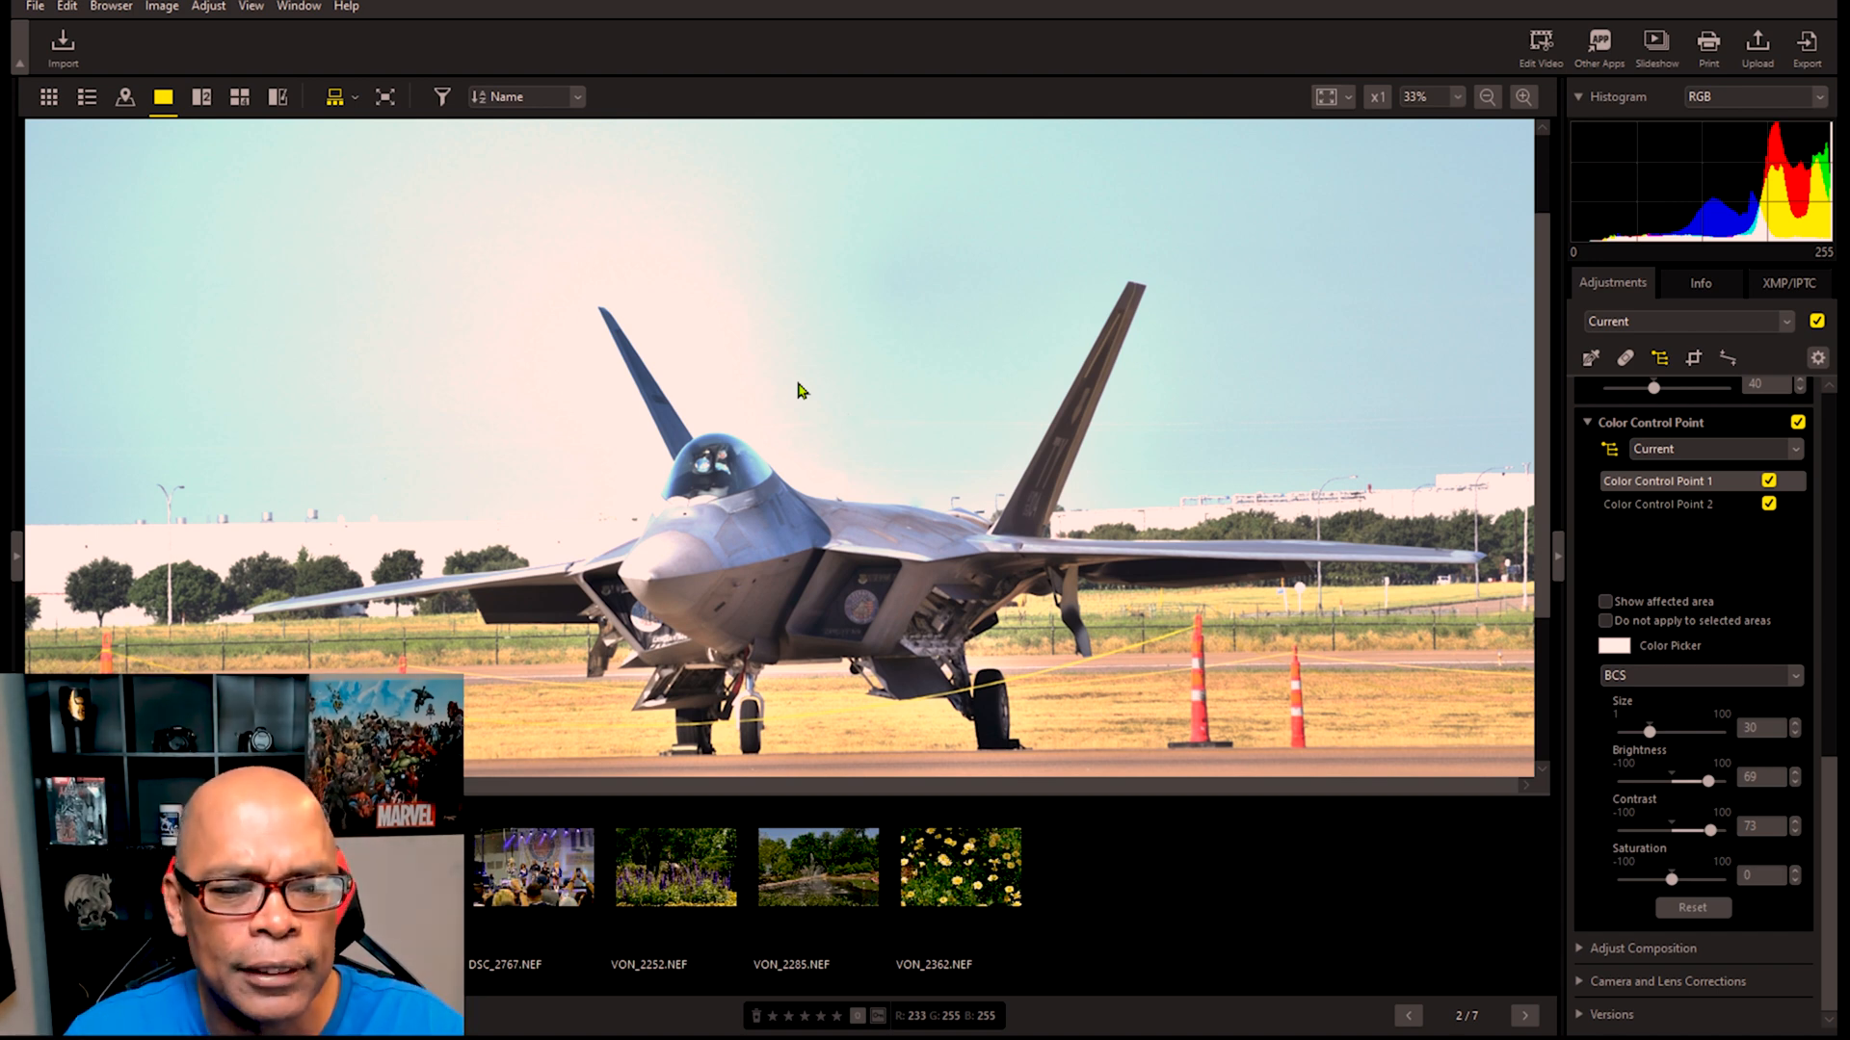
click(698, 416)
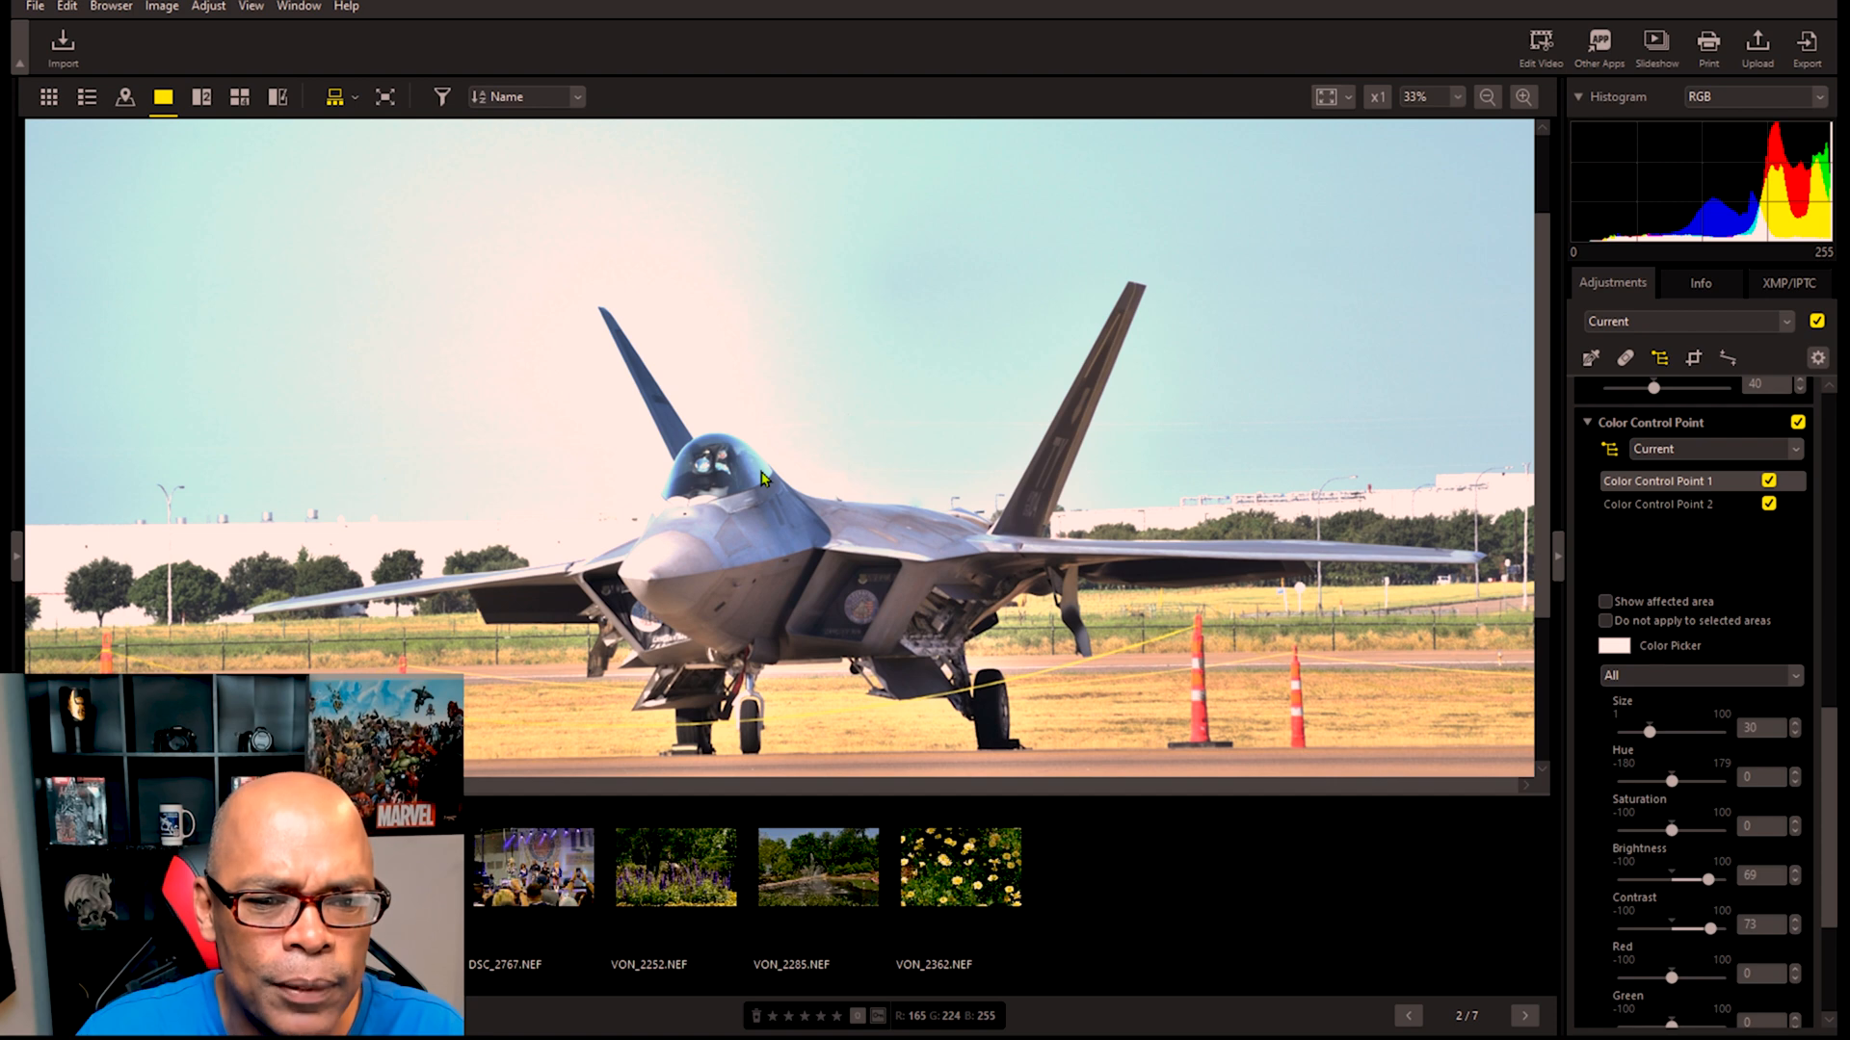
Step: Add three color control points across the grass and taxiway area beside the jet's landing gear
click(543, 702)
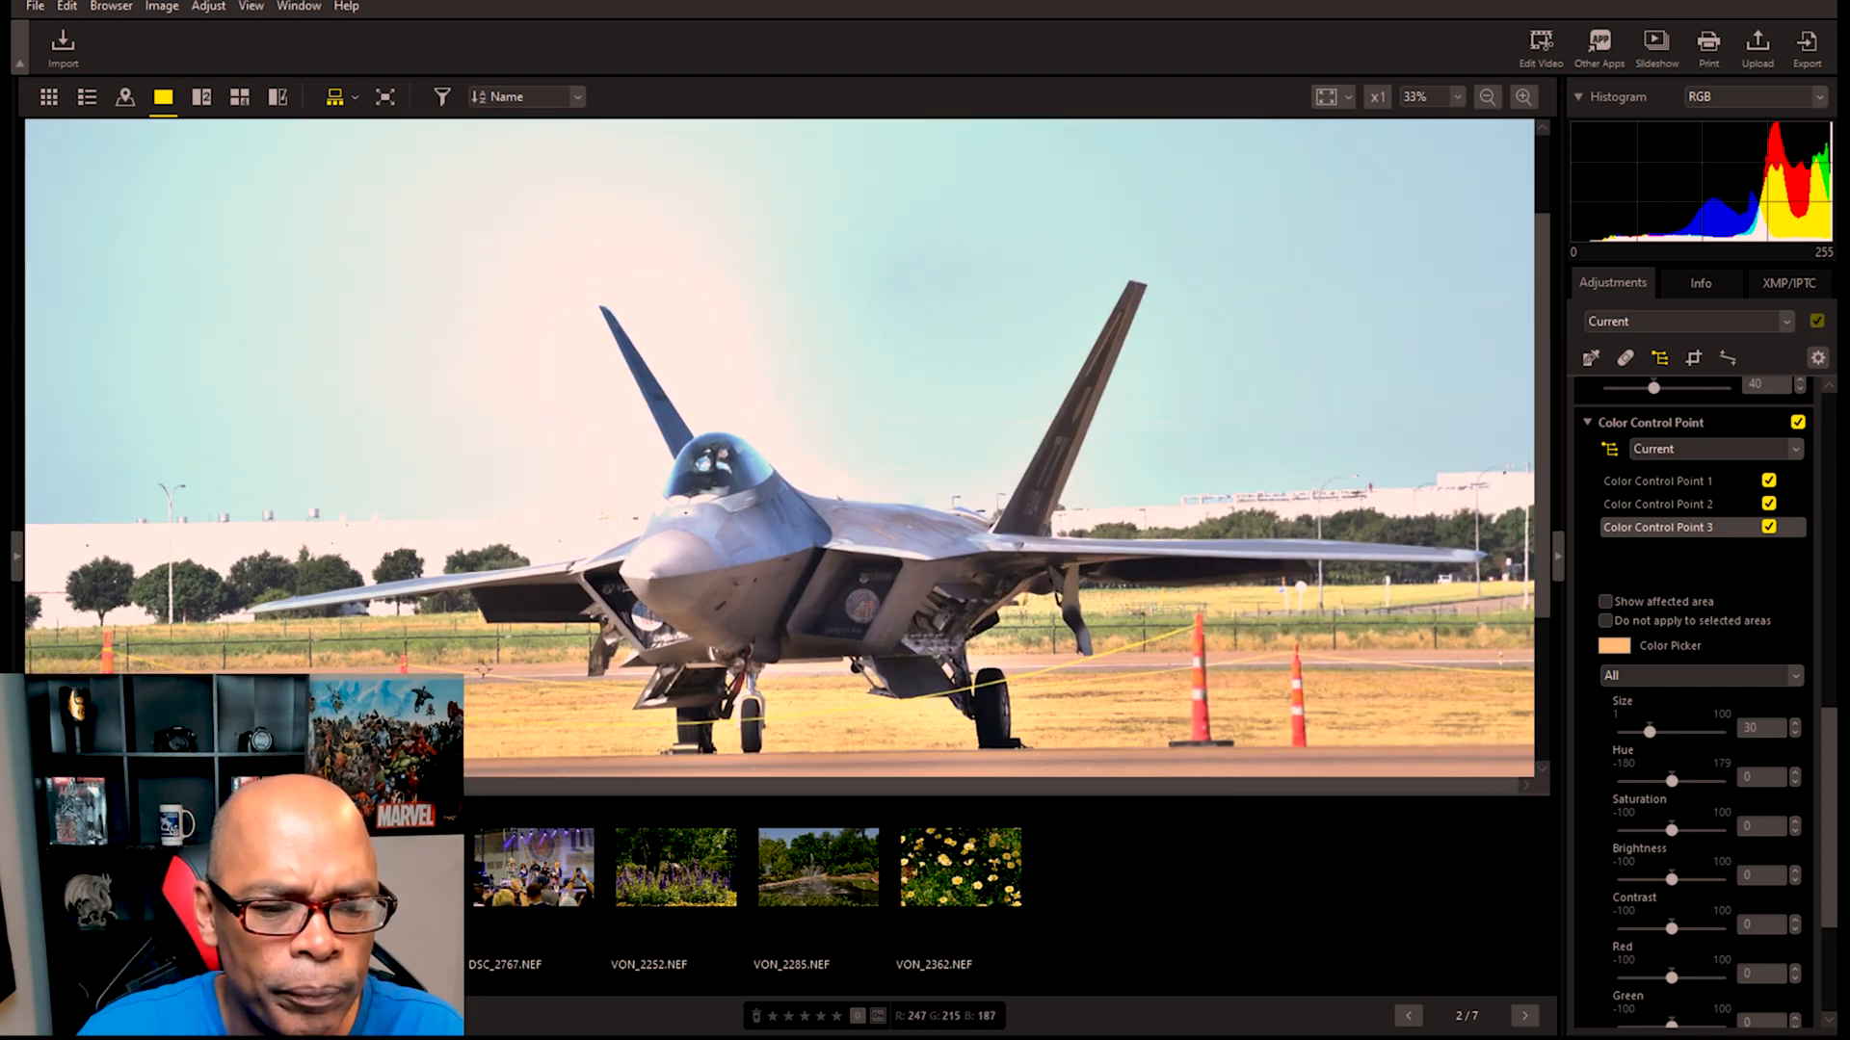
click(483, 669)
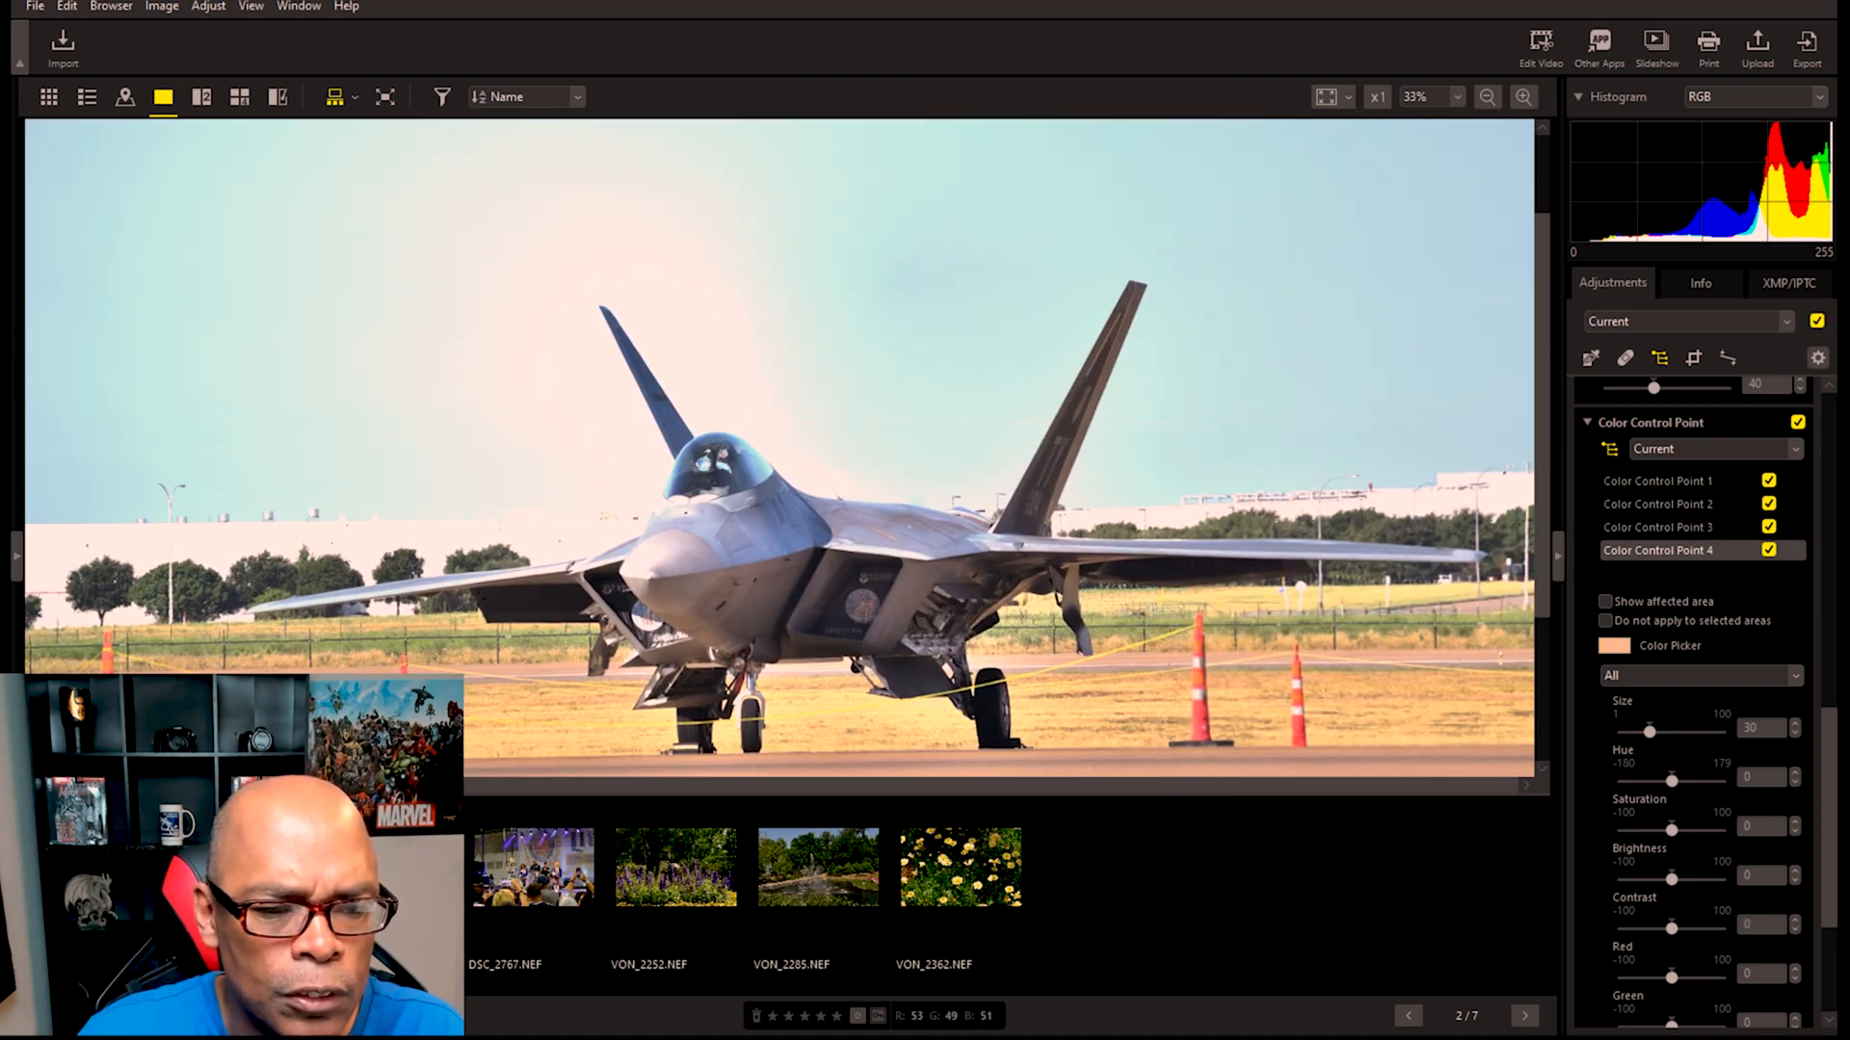
click(415, 608)
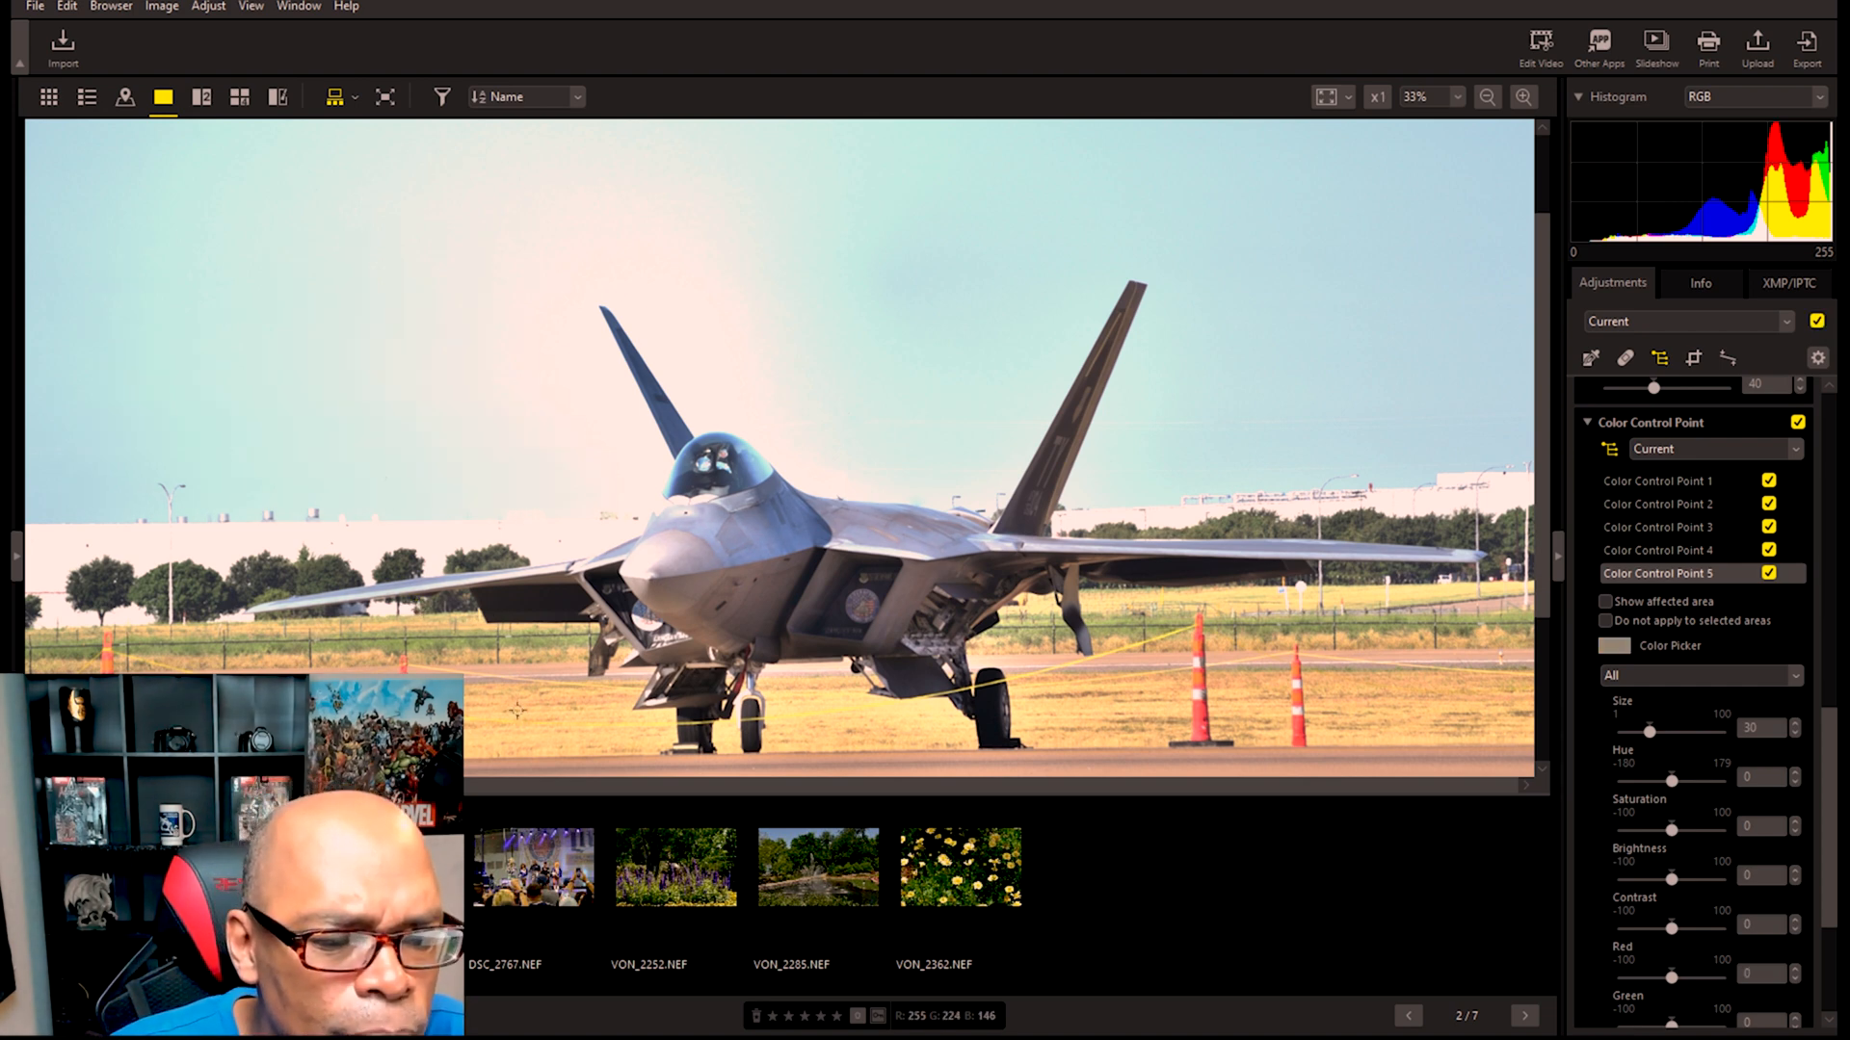
Step: Try extra color control points in the open sky between the two fins and delete them
click(679, 343)
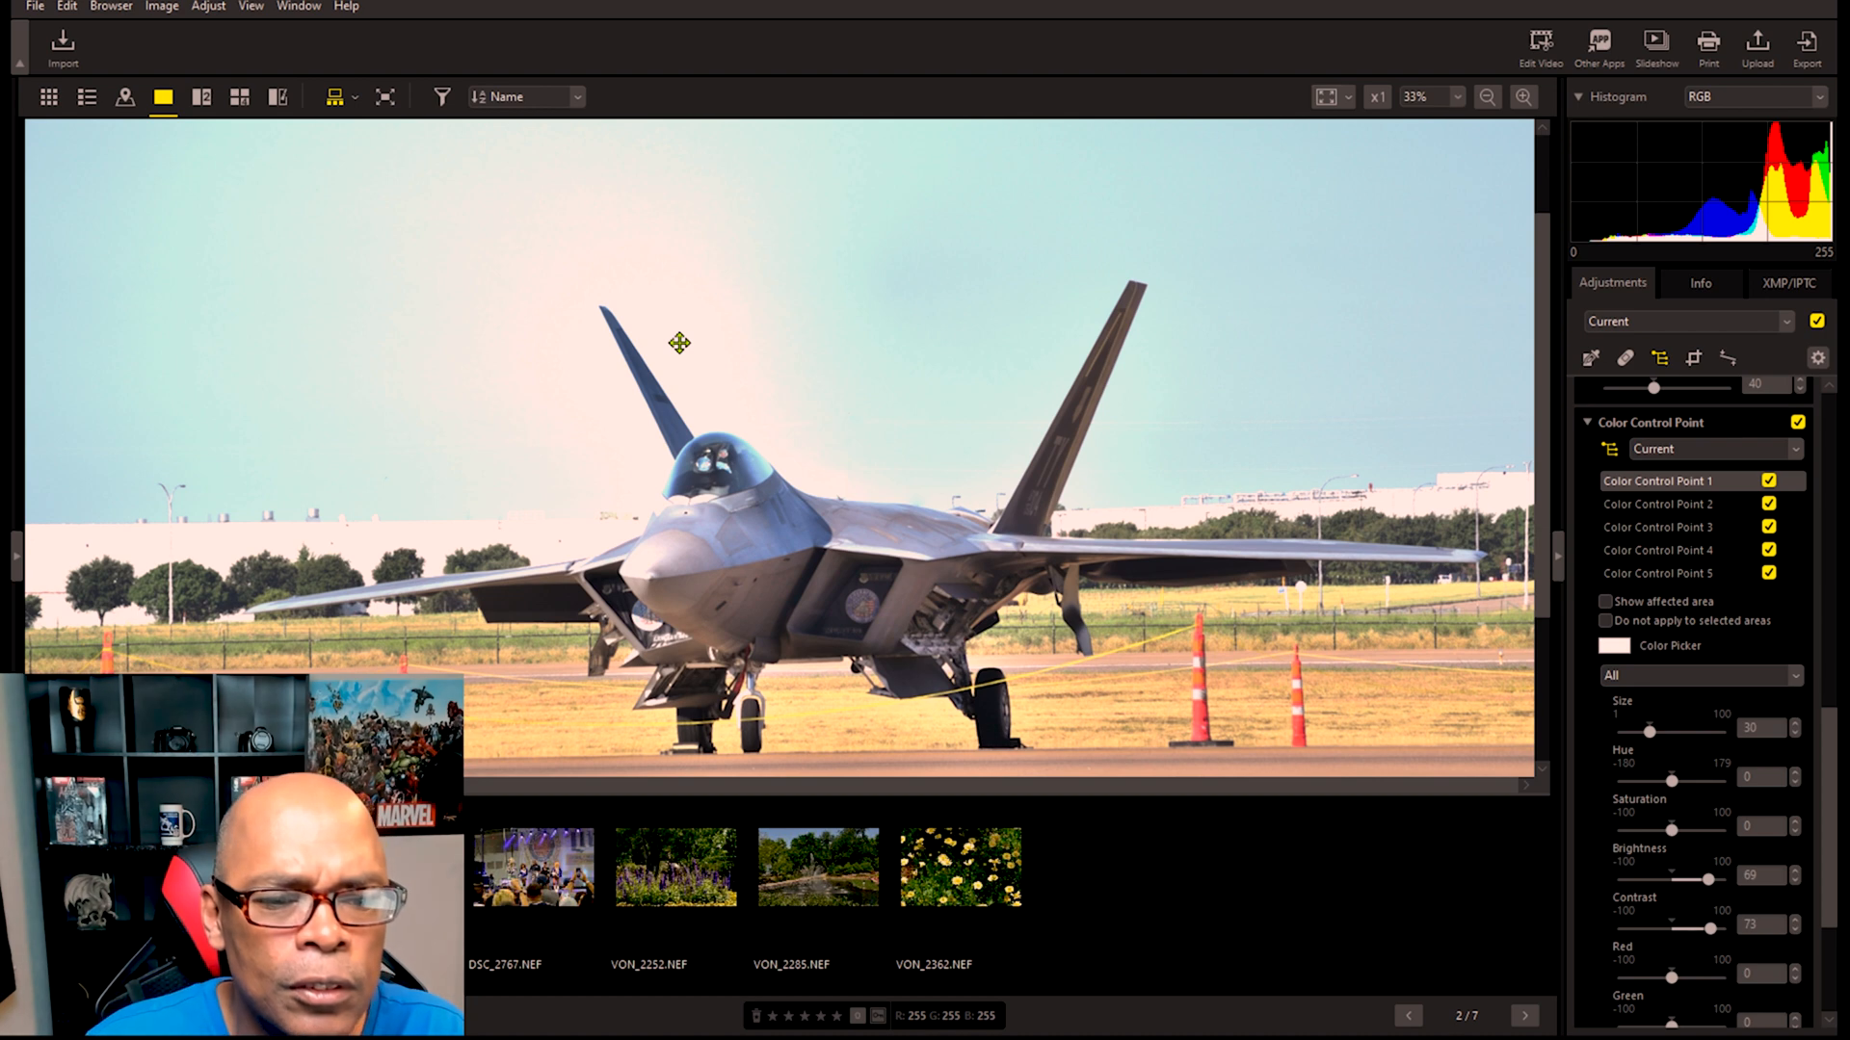
click(900, 302)
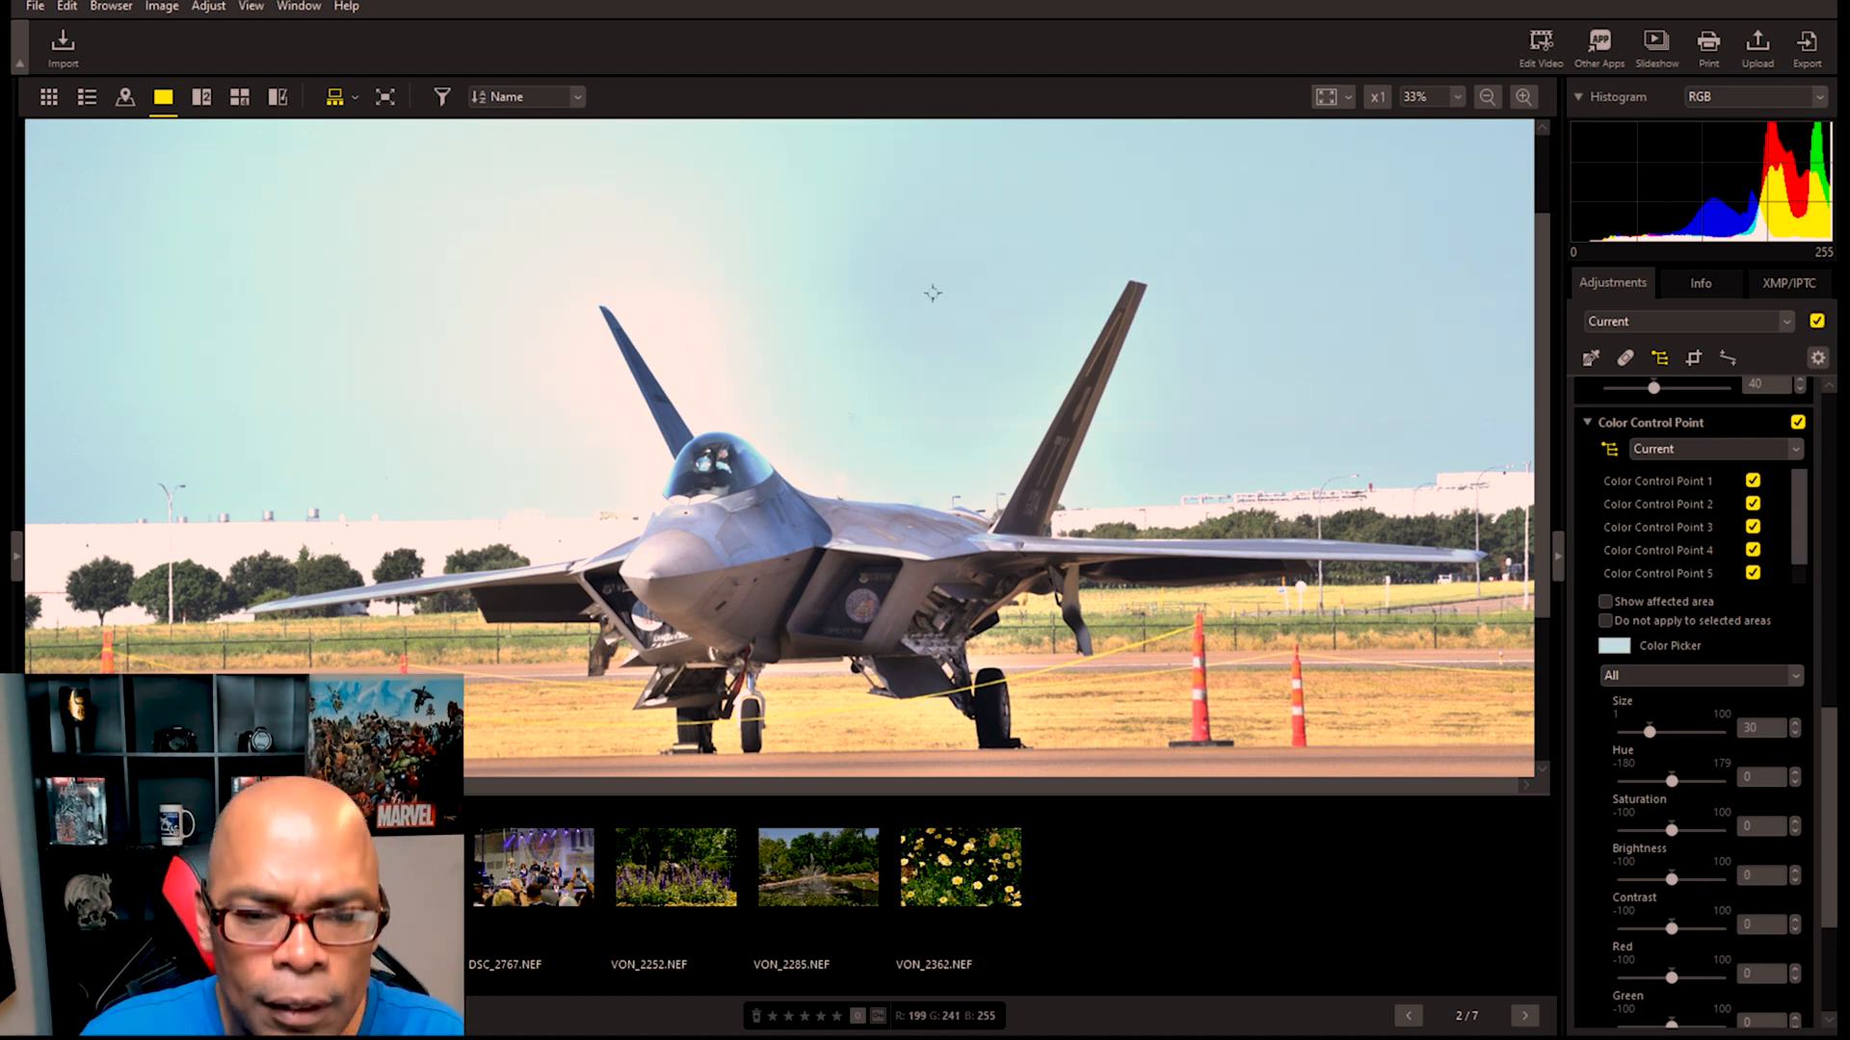
key(Delete)
click(904, 300)
key(Delete)
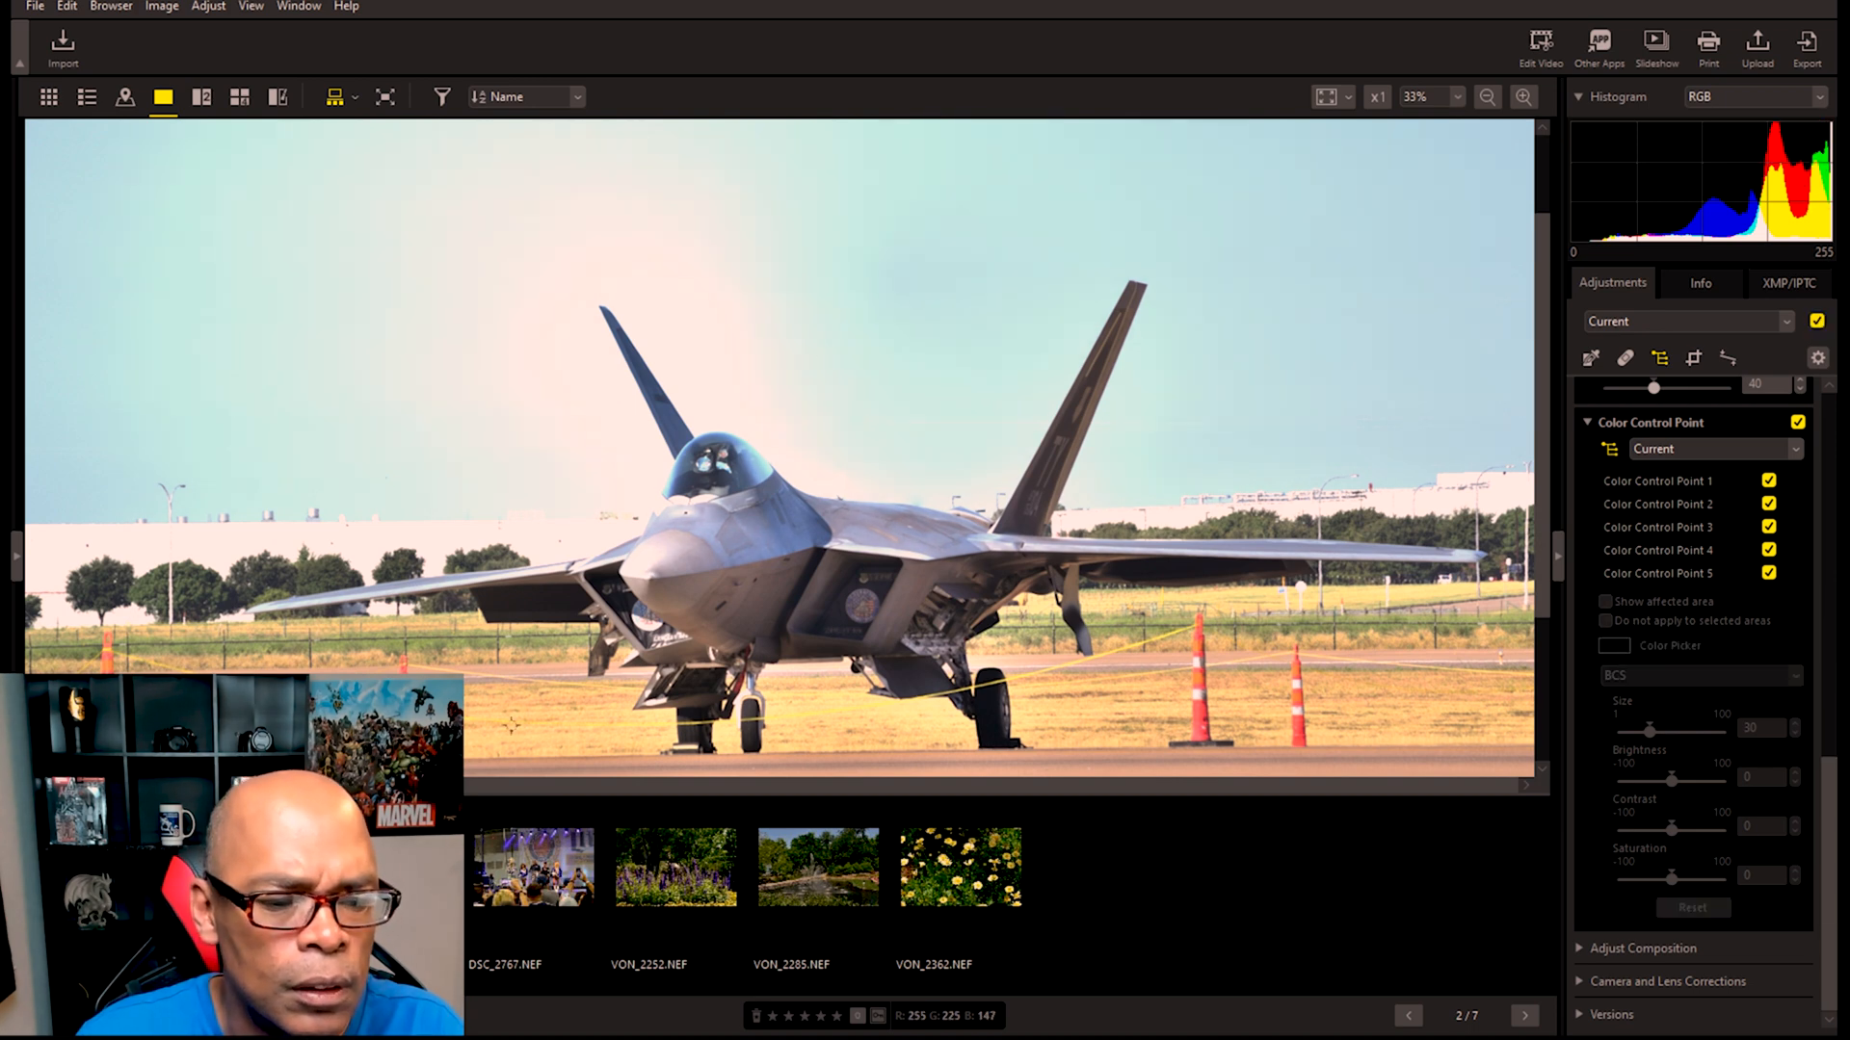
Step: Add a color control point on the golden grass, try its Green value at 100, and bring Green back to 5
click(545, 714)
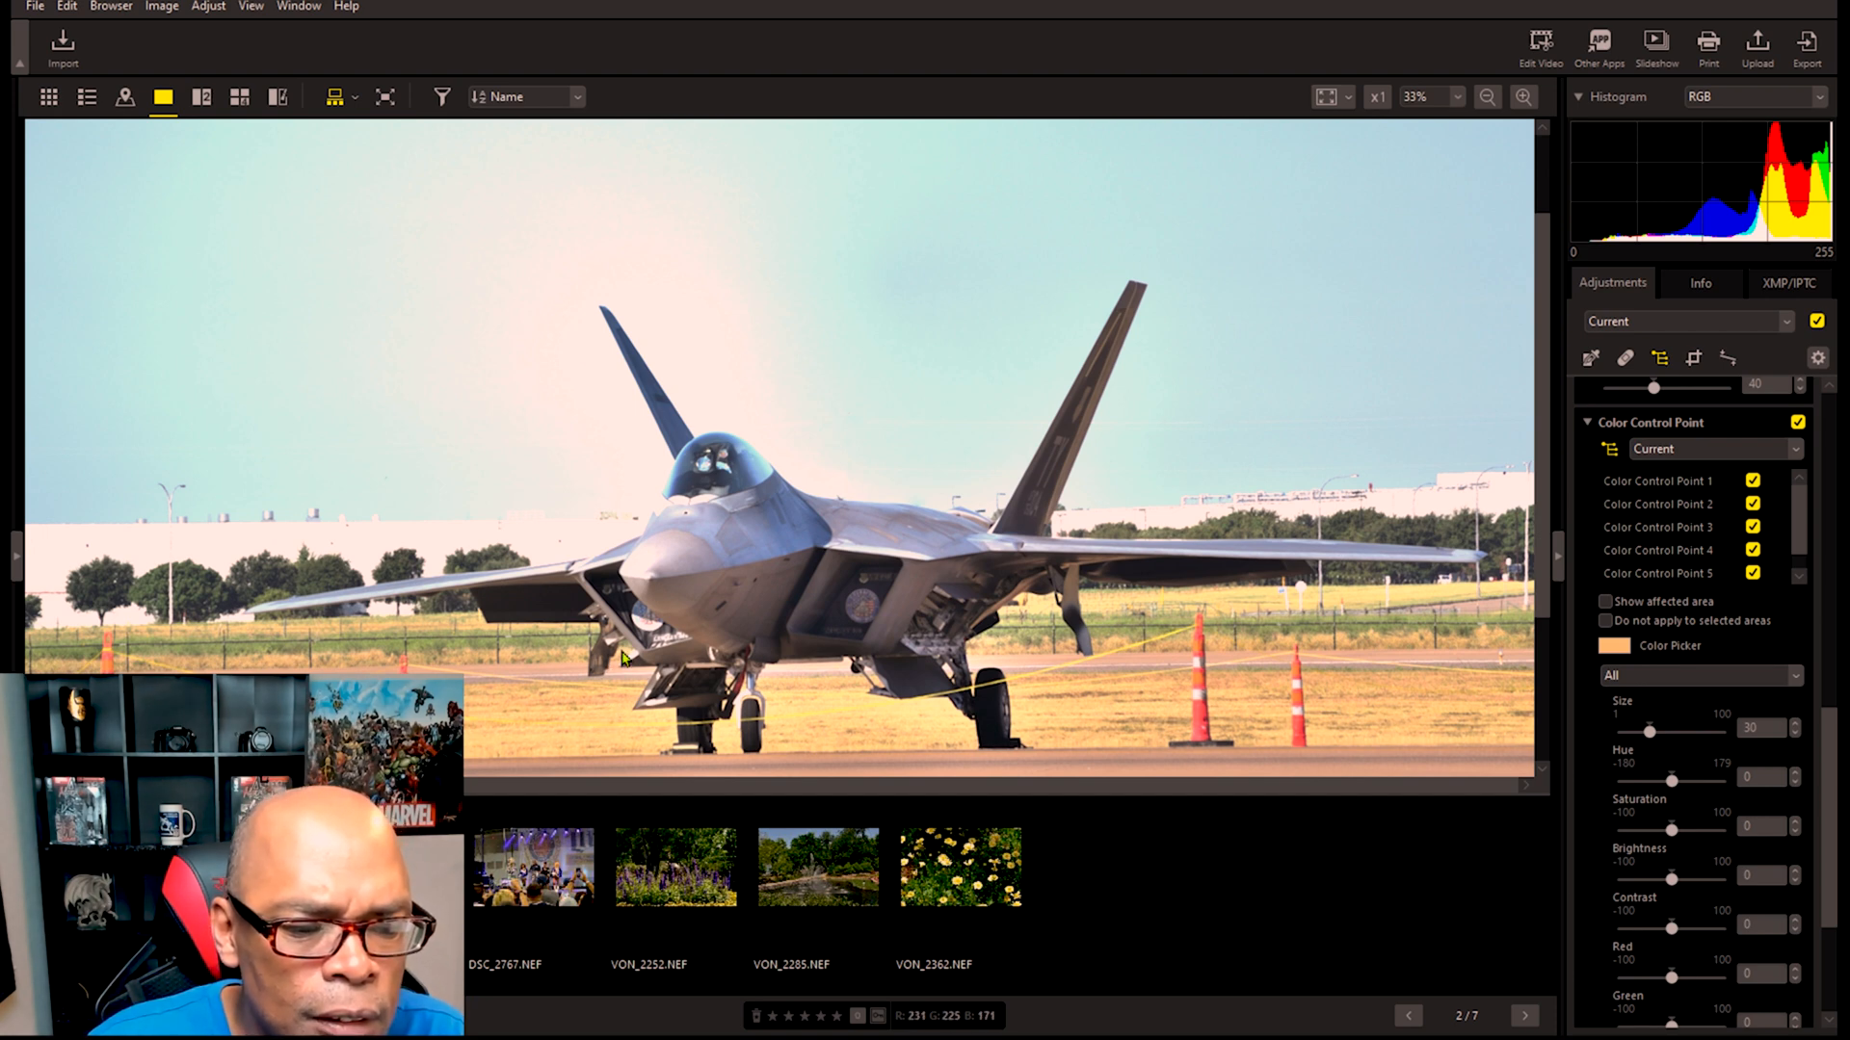
click(687, 664)
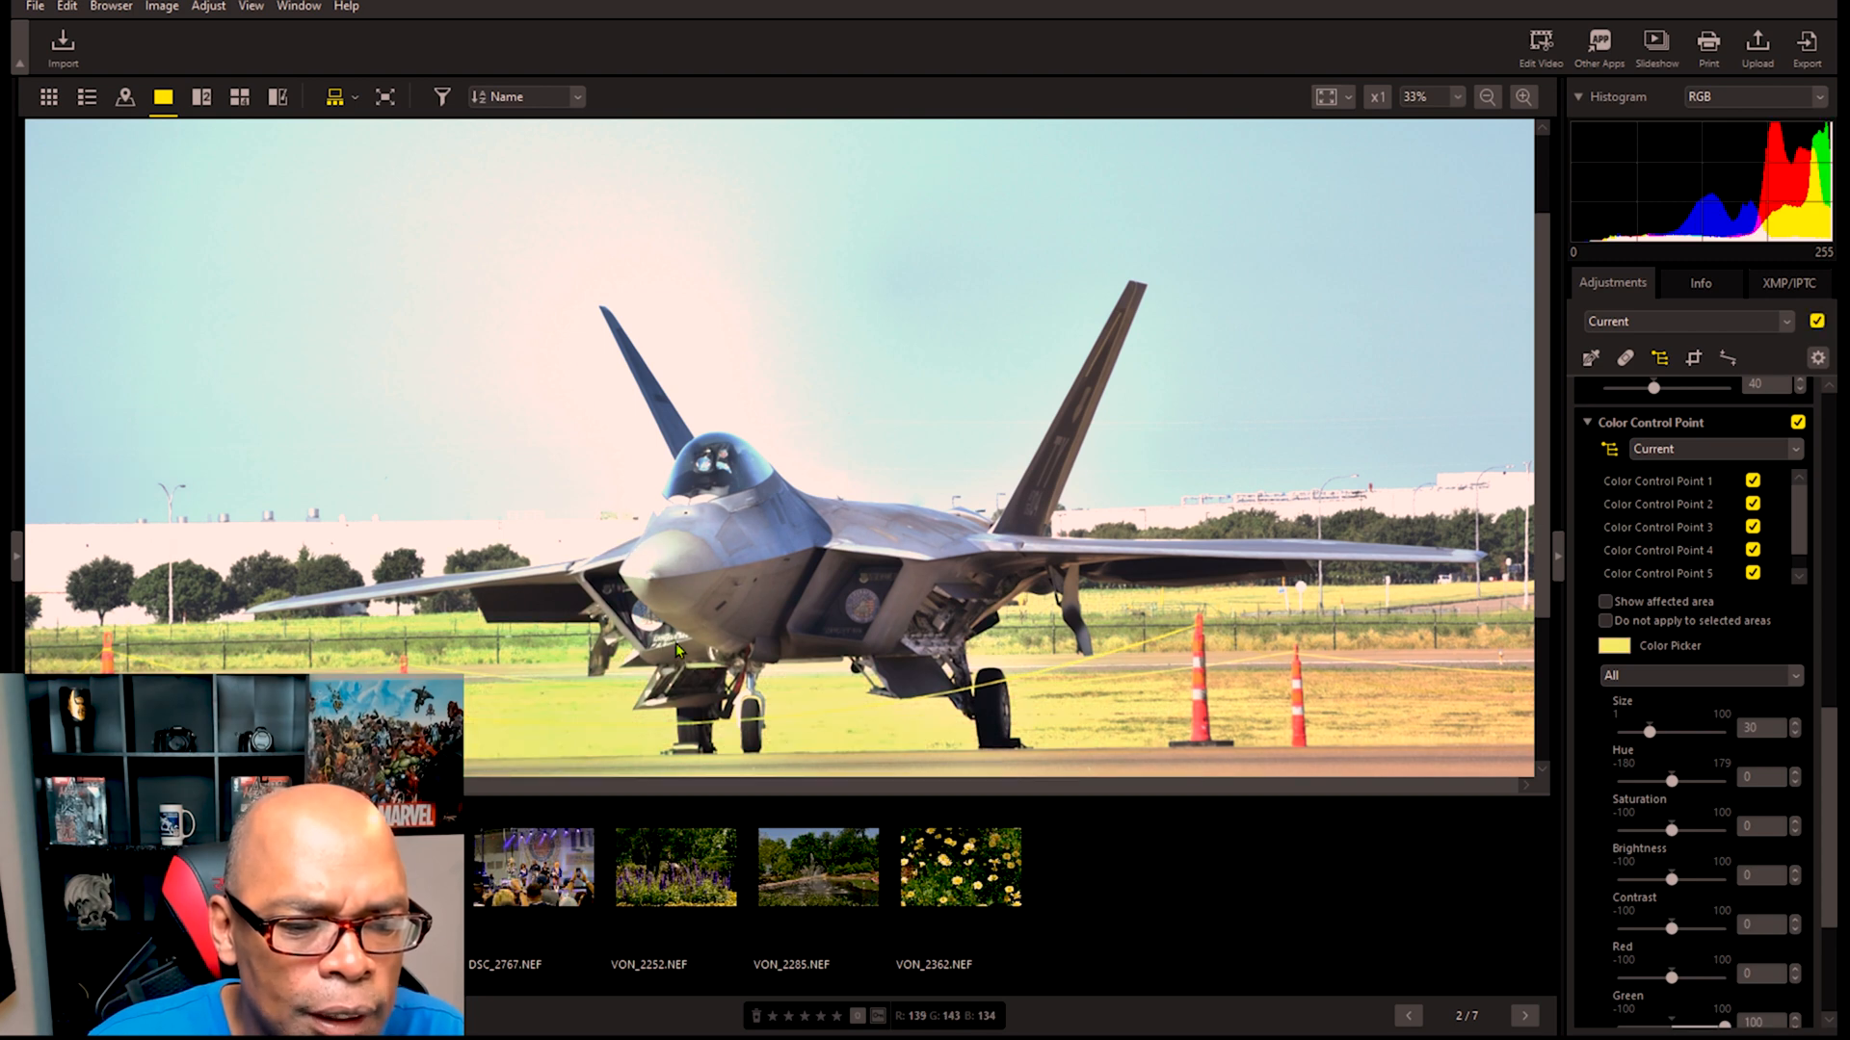
key(ctrl+z)
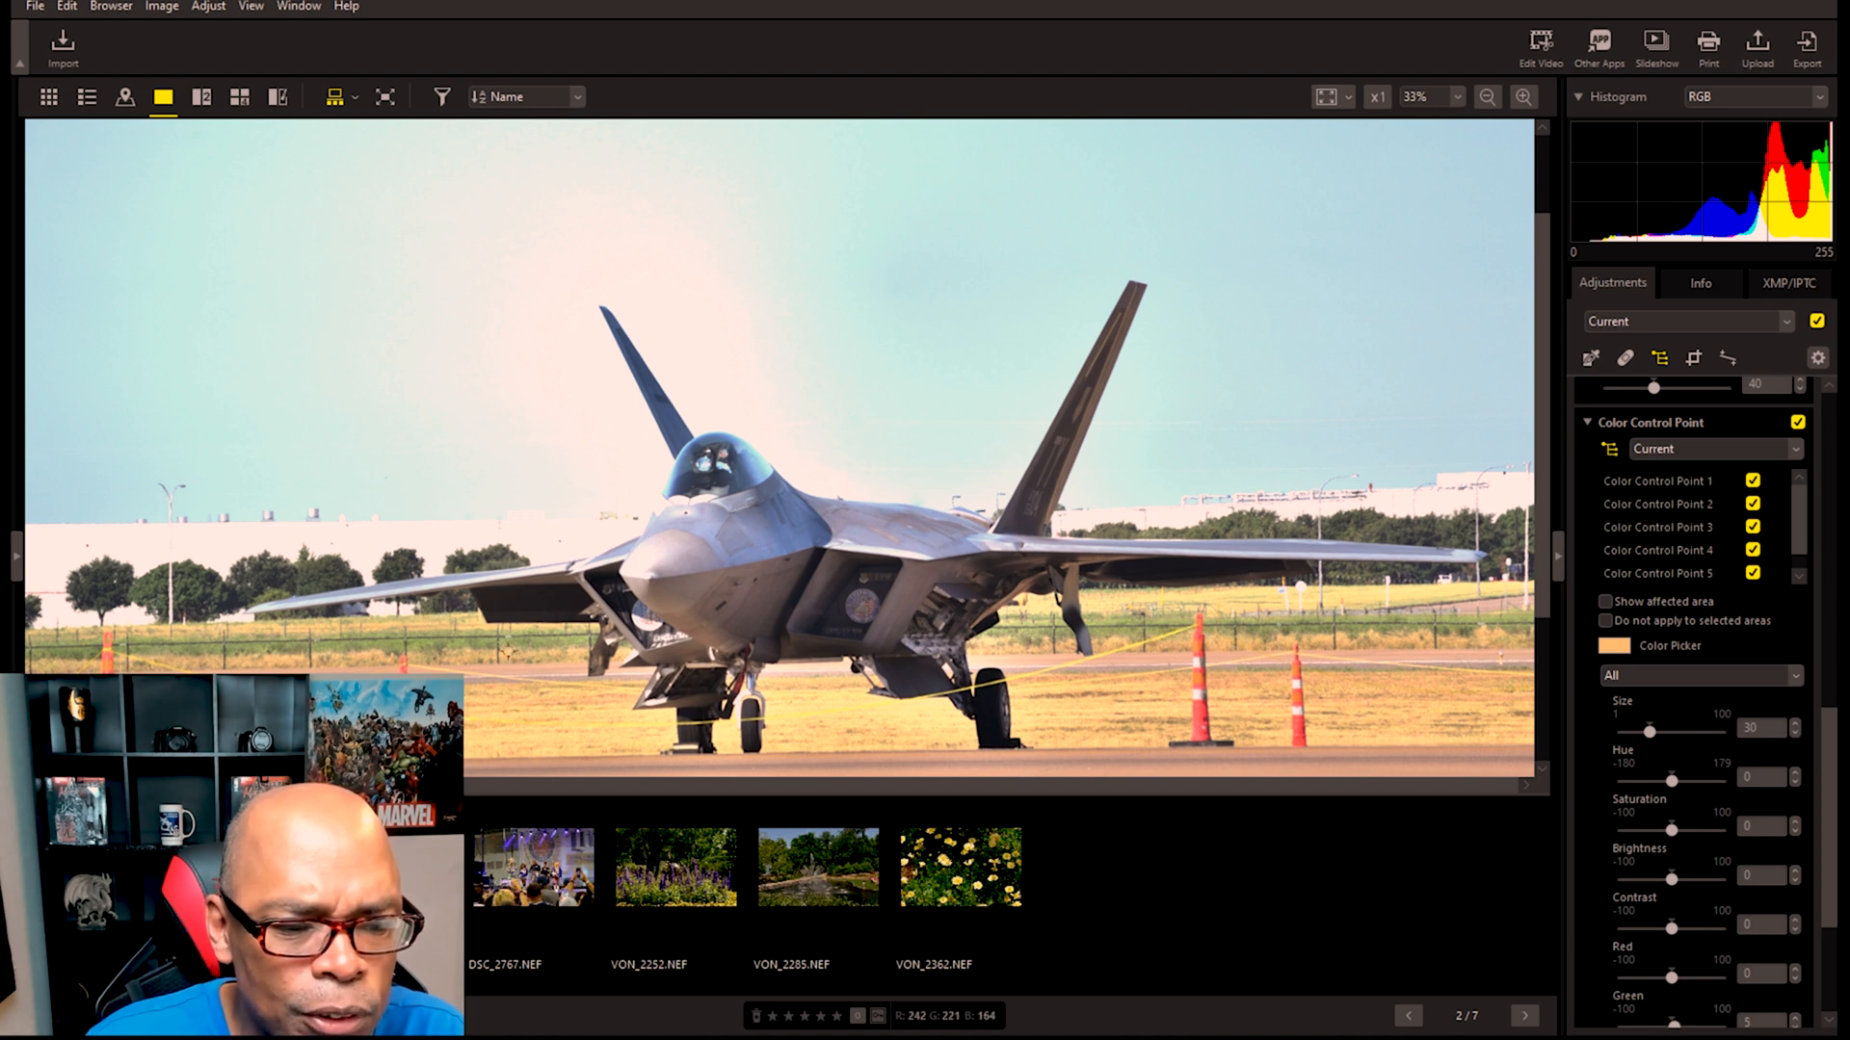
Step: Add a color control point on the grass by the fence and another on the fuselage above the jet's nose
scroll(510, 641, up, 1)
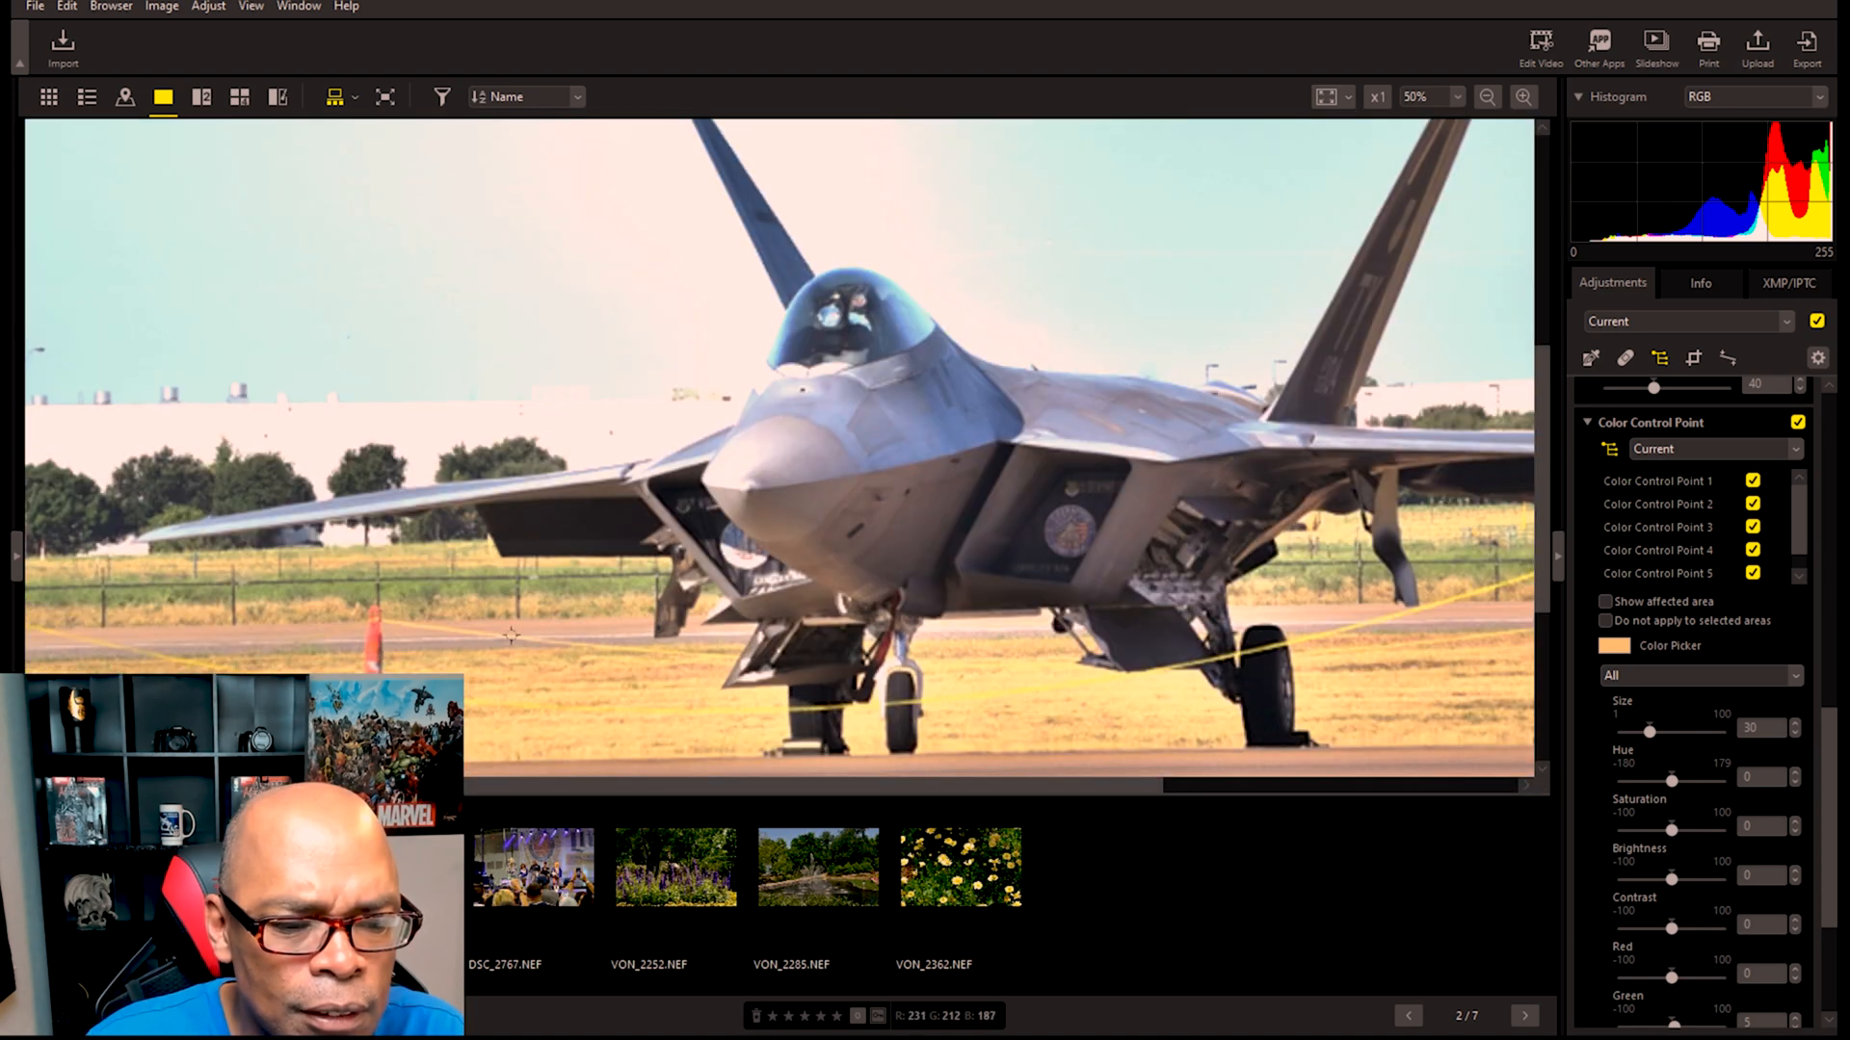
scroll(518, 631, up, 1)
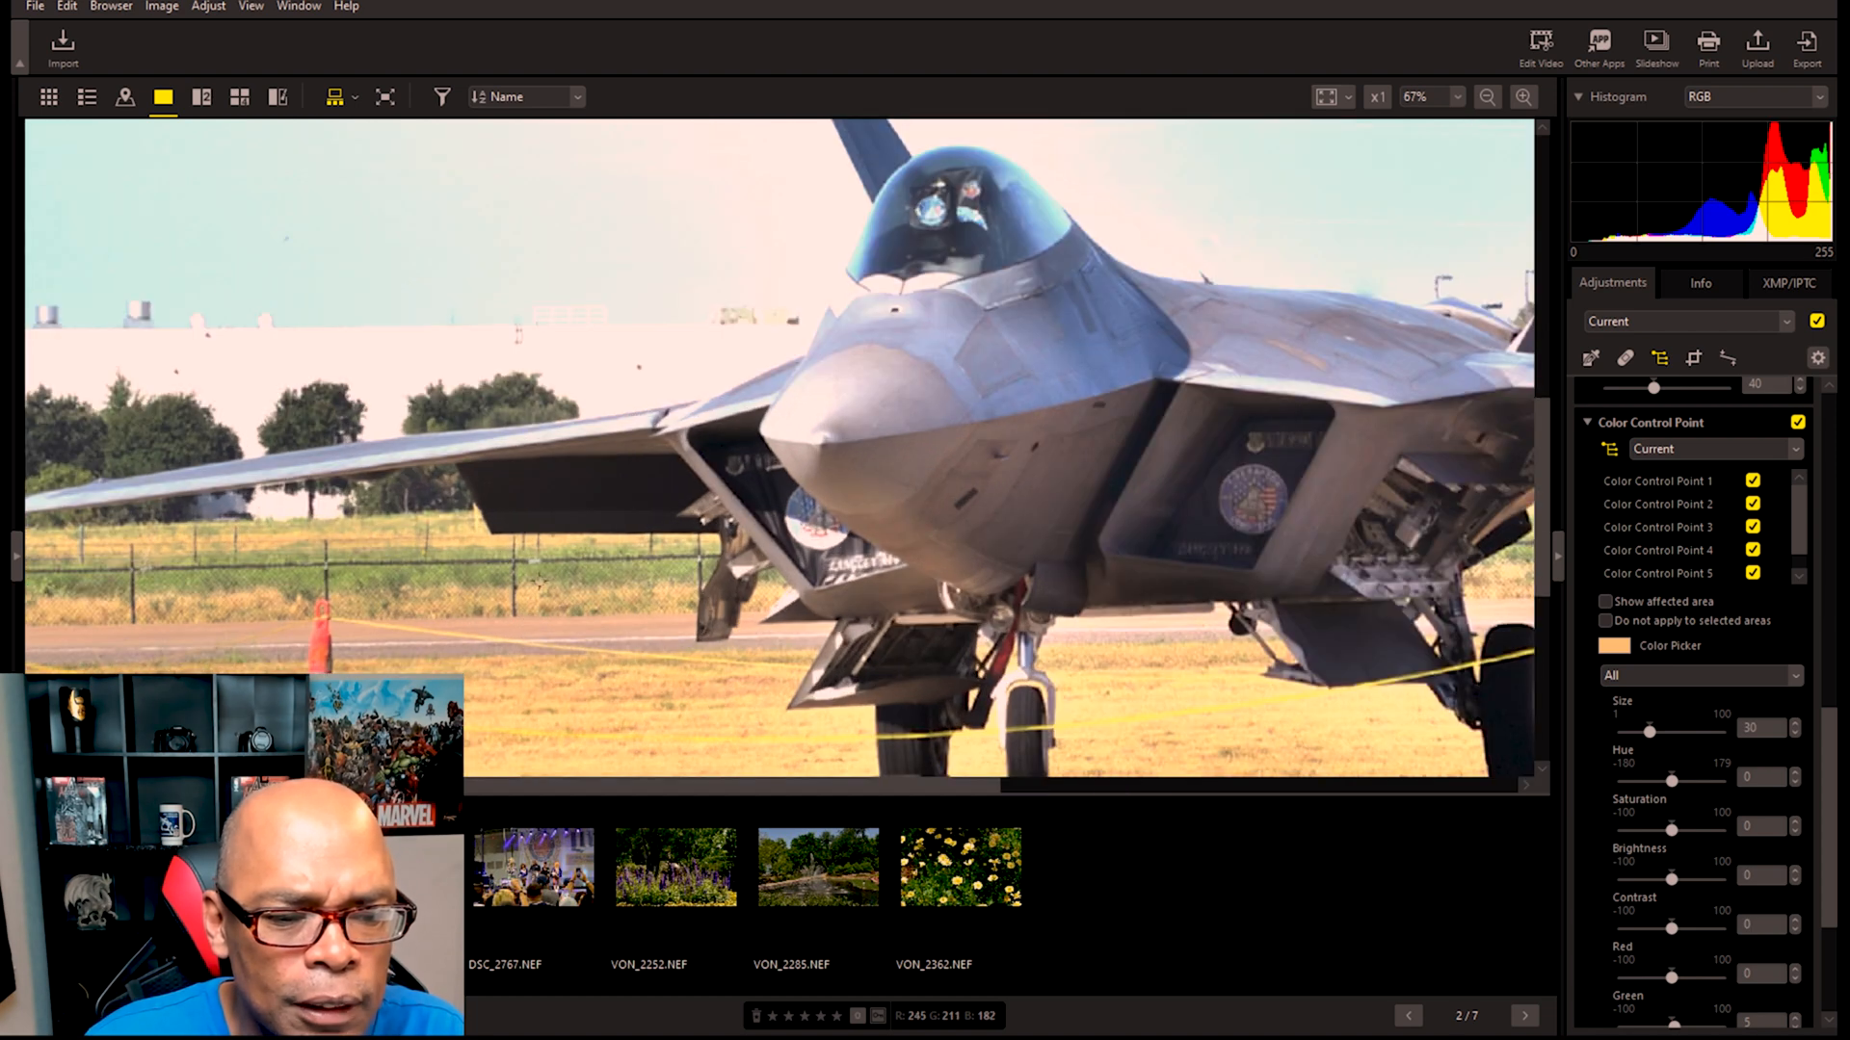
click(538, 581)
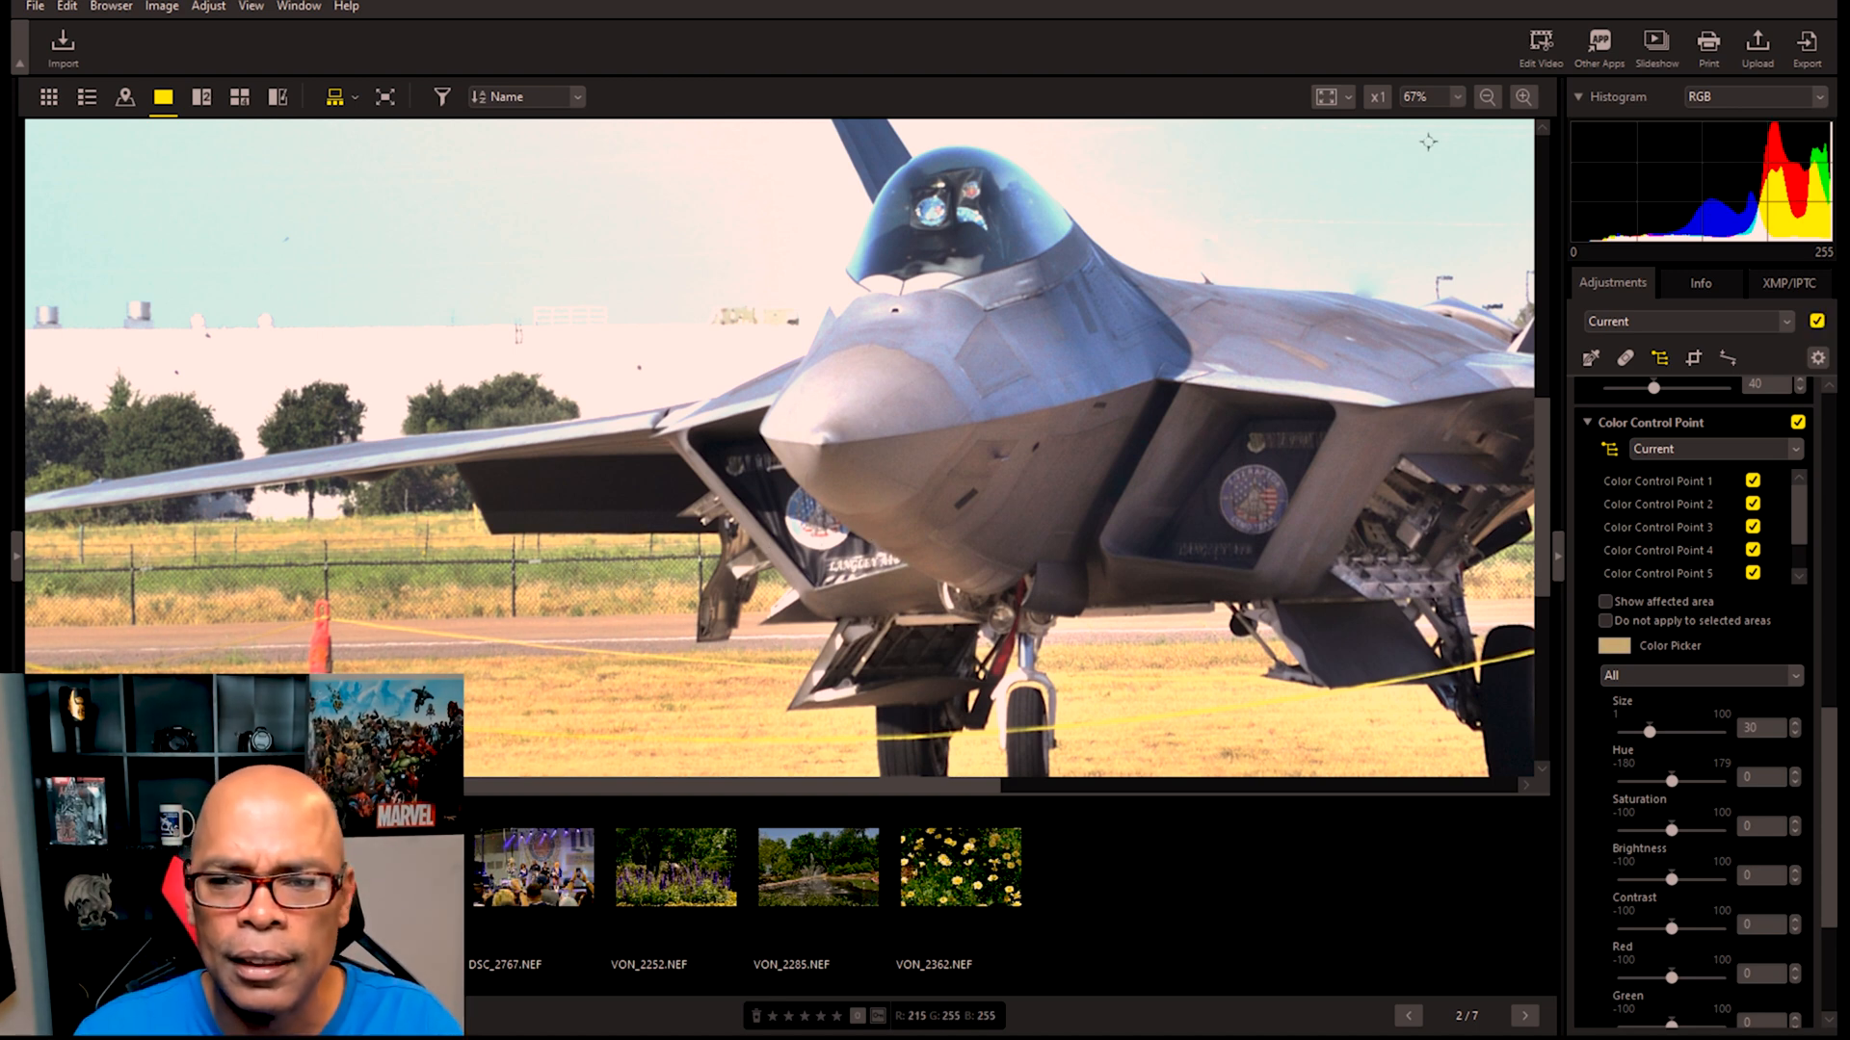
click(904, 329)
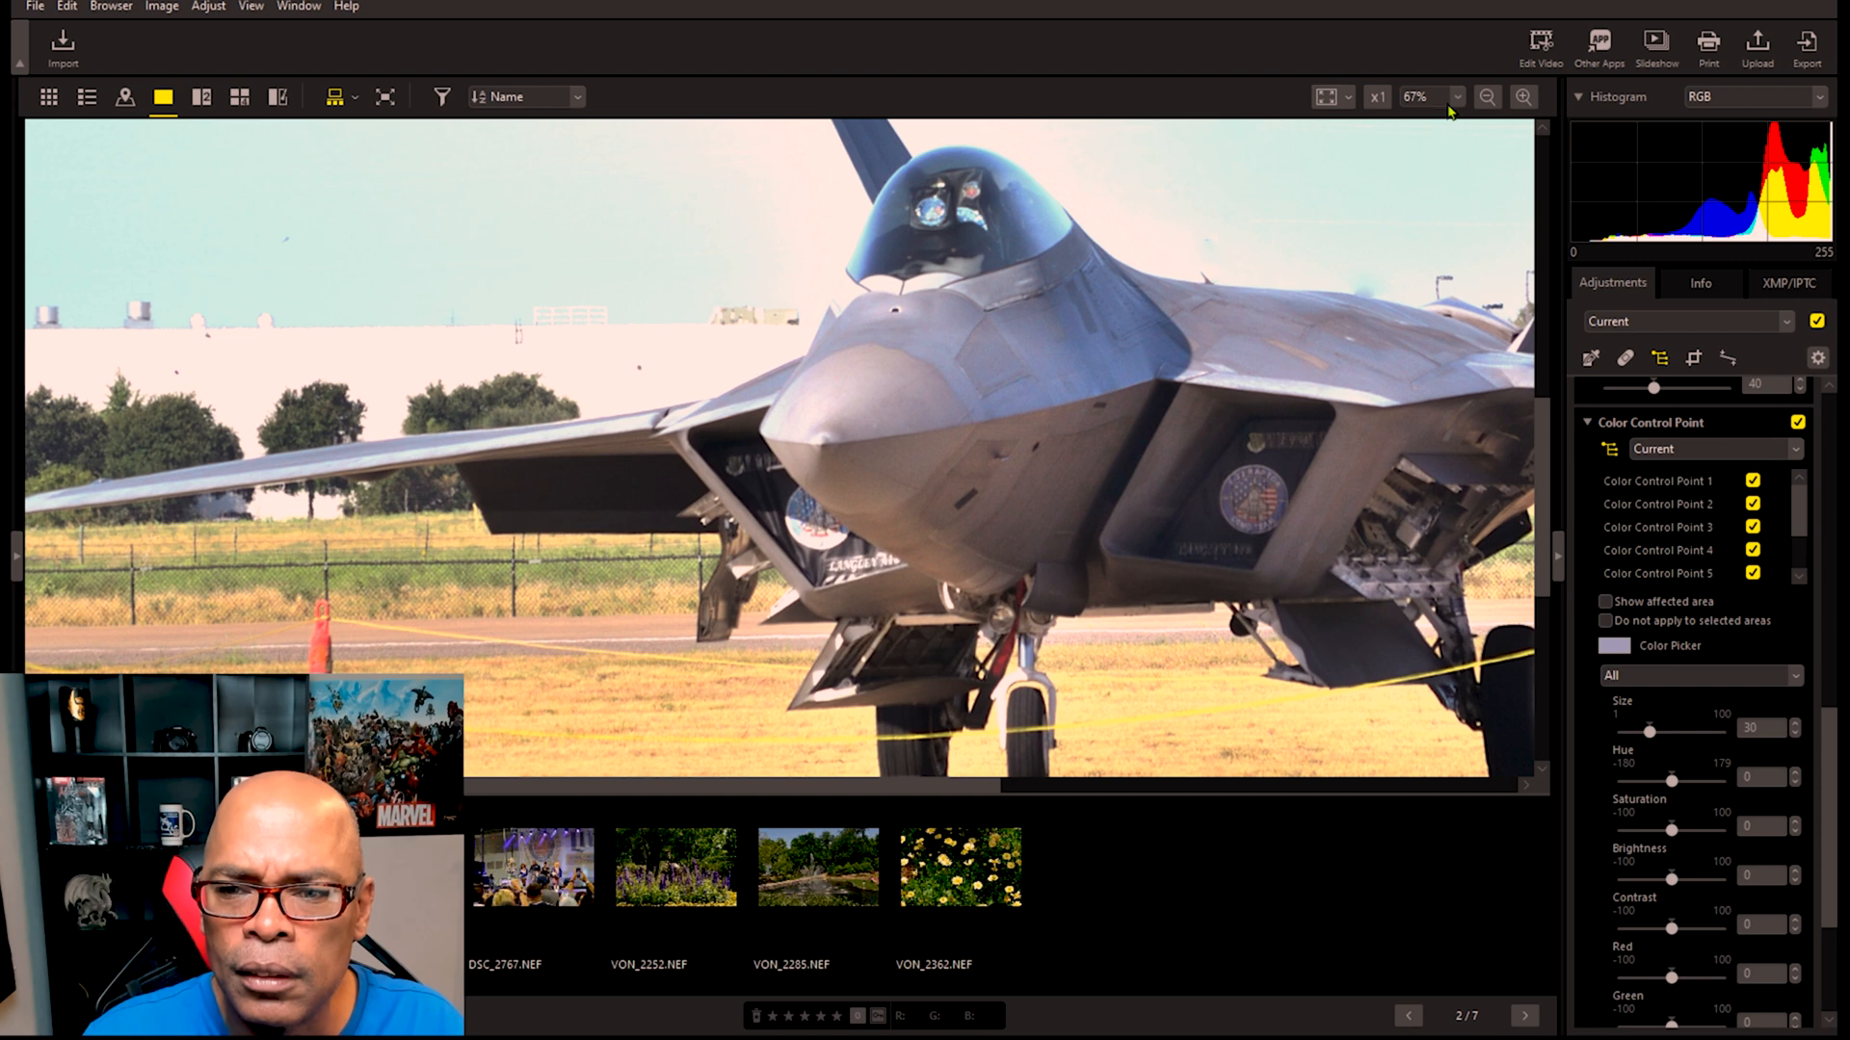
Step: Crop the photo freely to about 4440 x 2236 pixels around the jet, cutting off the runway in the foreground
click(1521, 97)
scroll(1187, 414, down, 5)
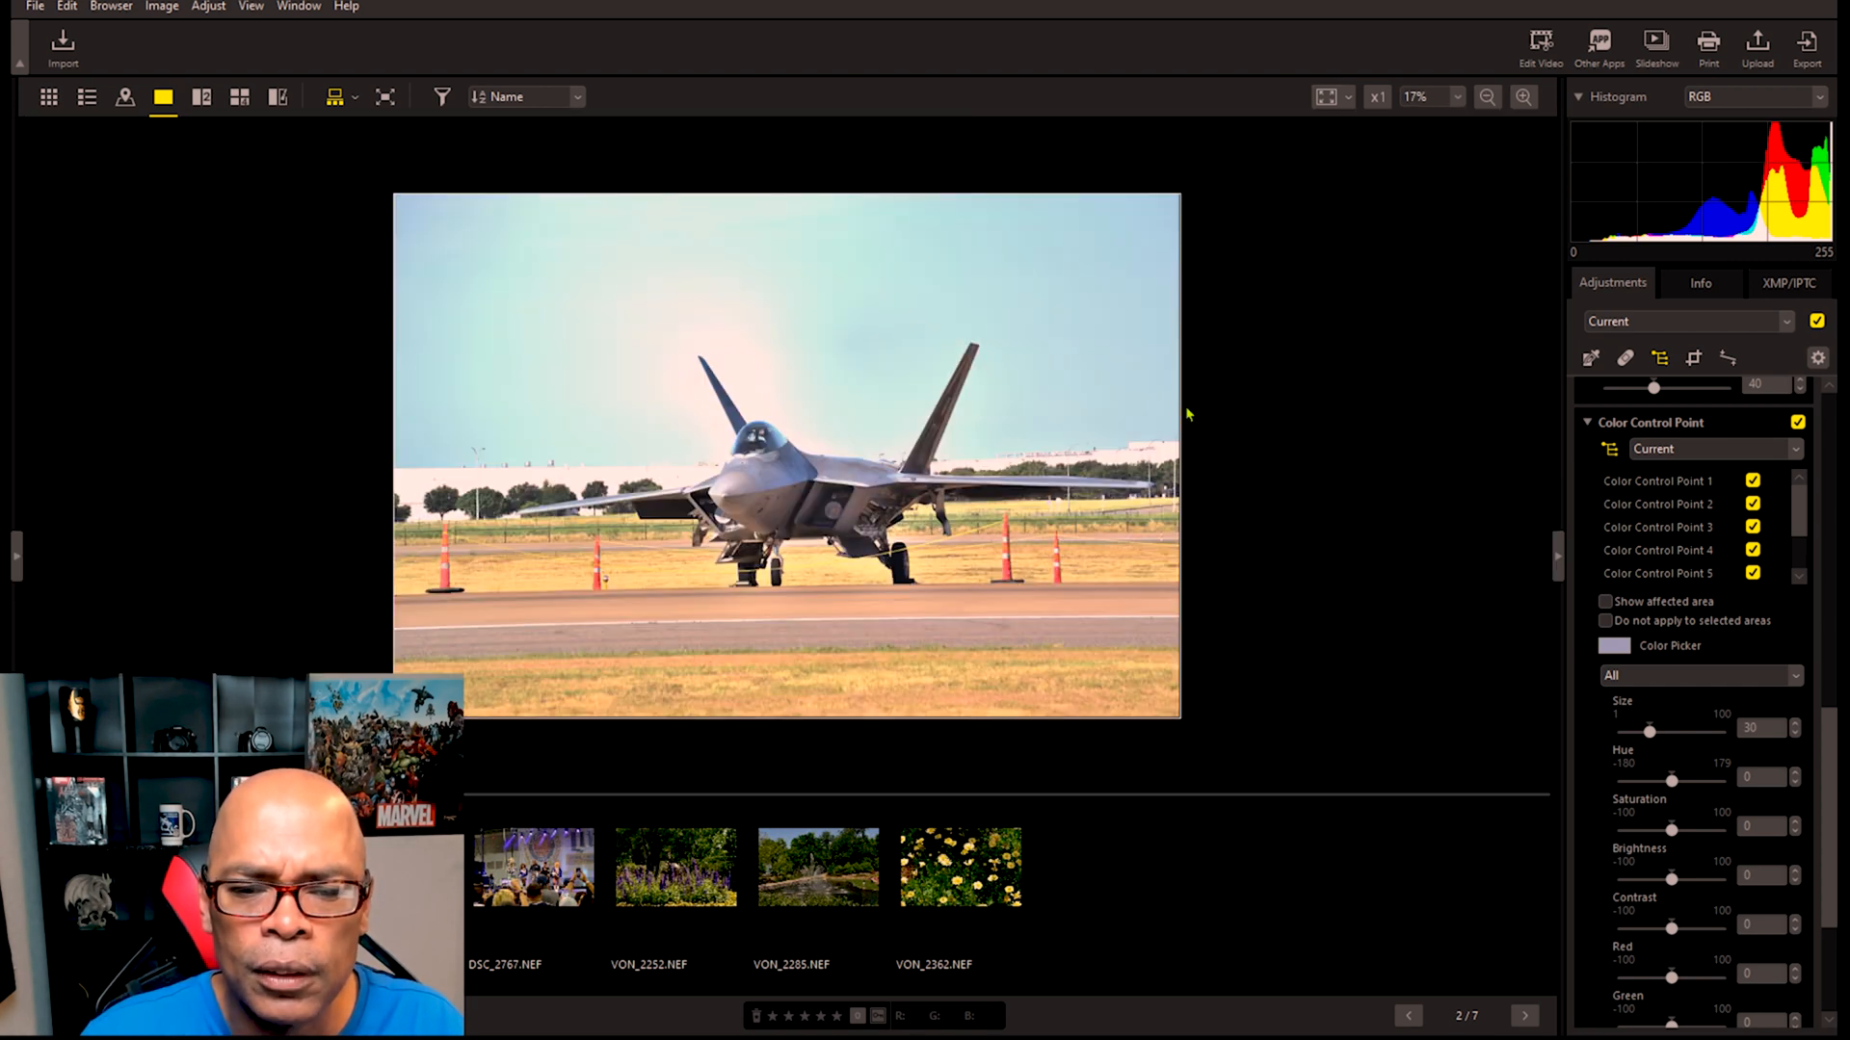
scroll(1187, 414, up, 2)
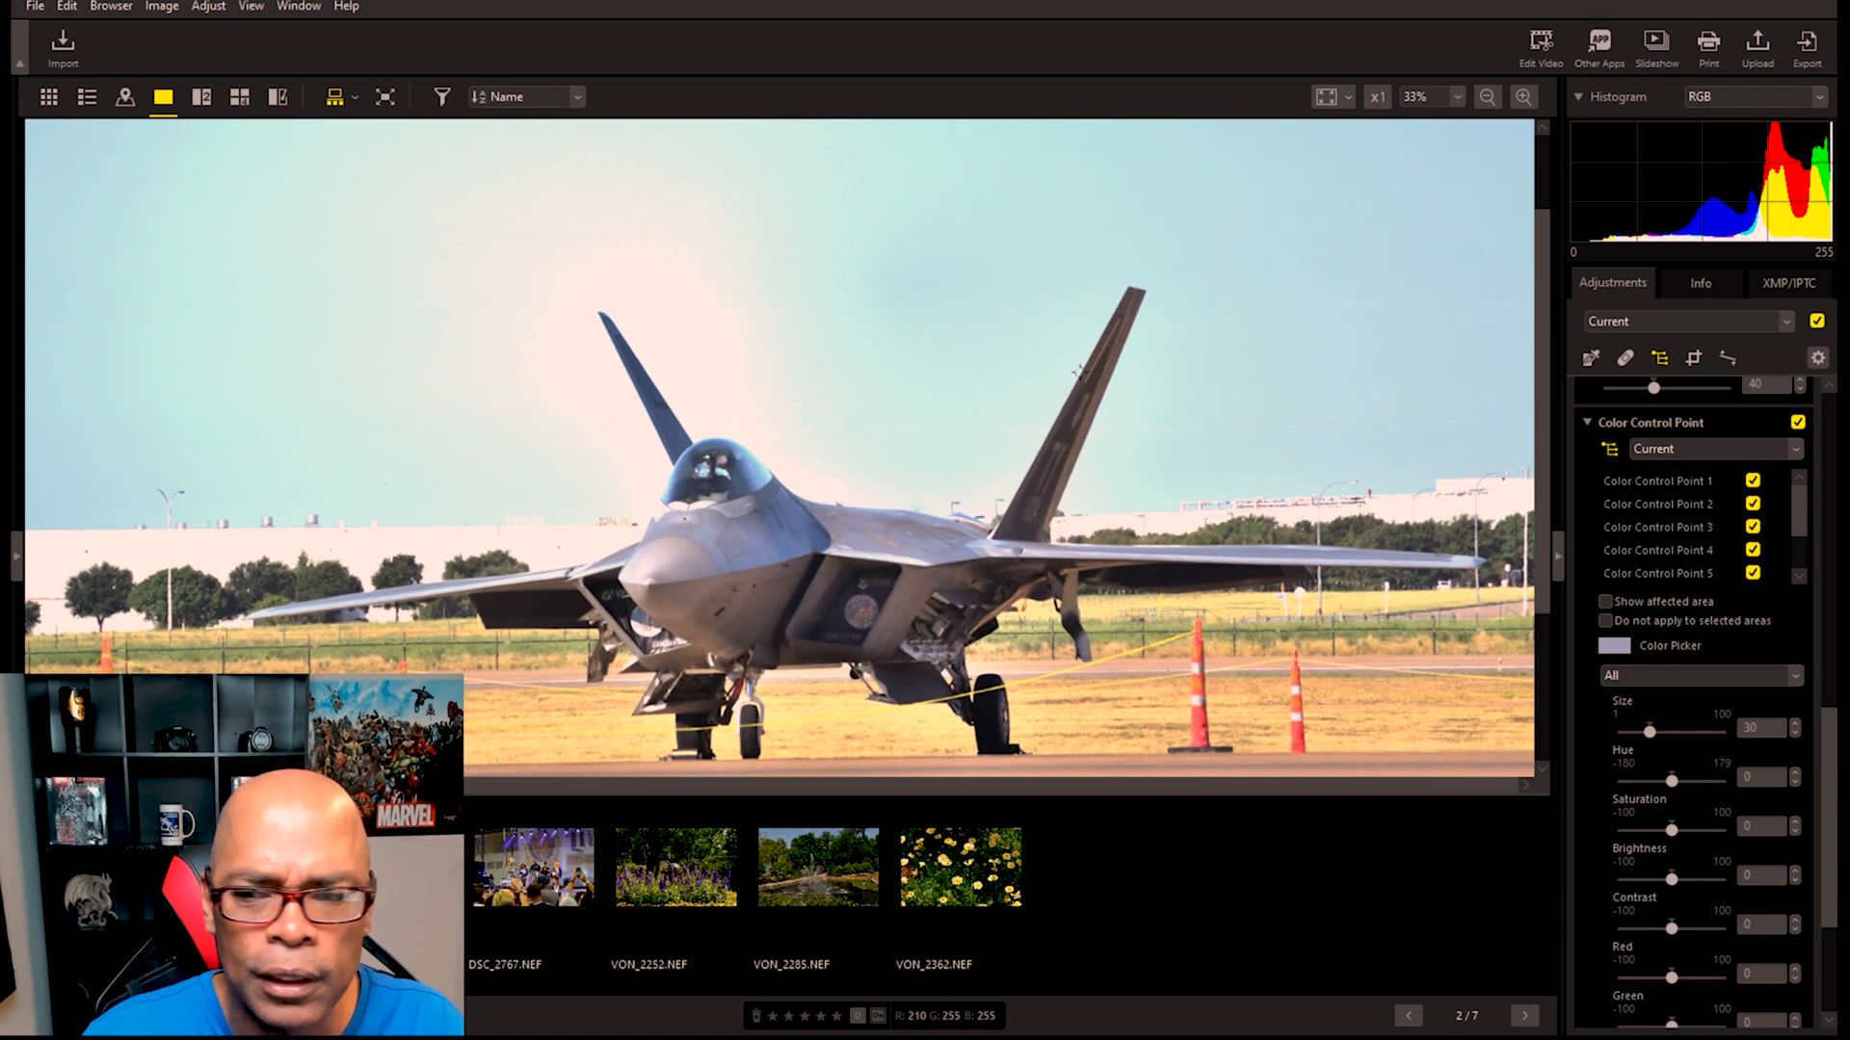
click(1694, 359)
scroll(932, 464, up, 1)
scroll(931, 465, down, 1)
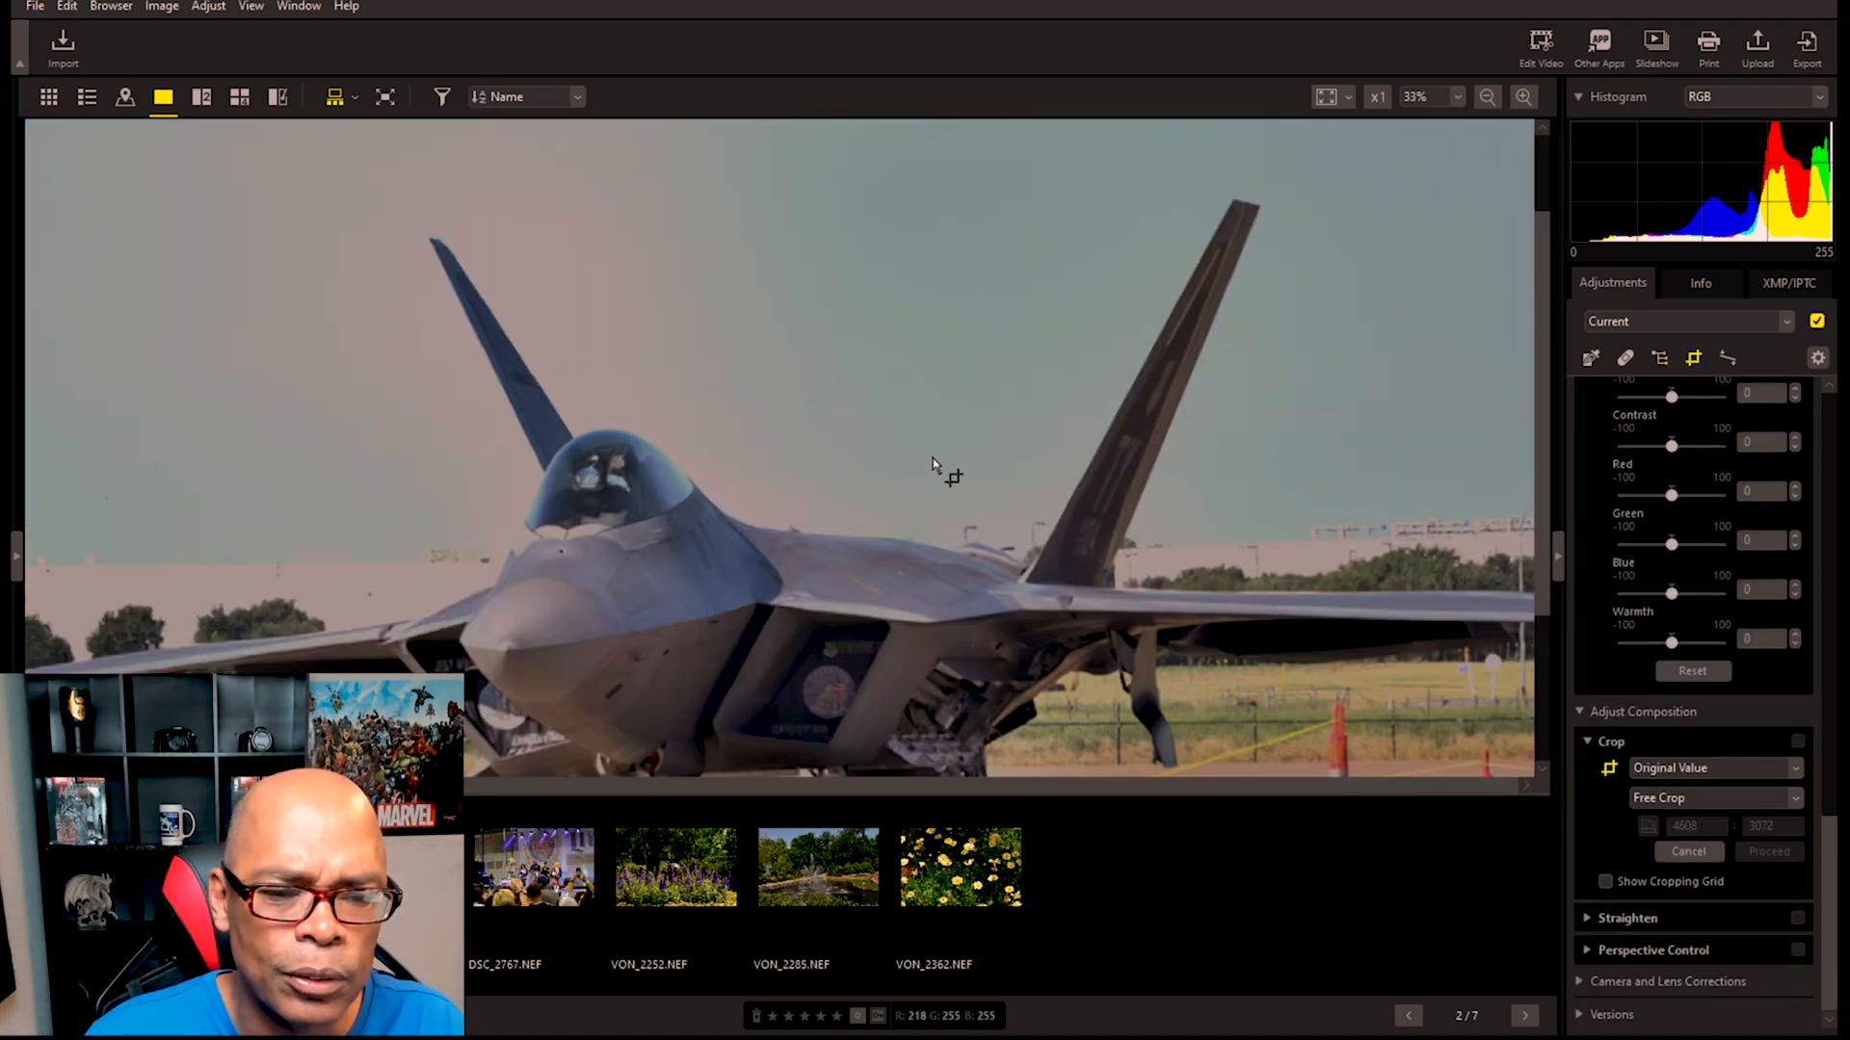
scroll(952, 463, down, 1)
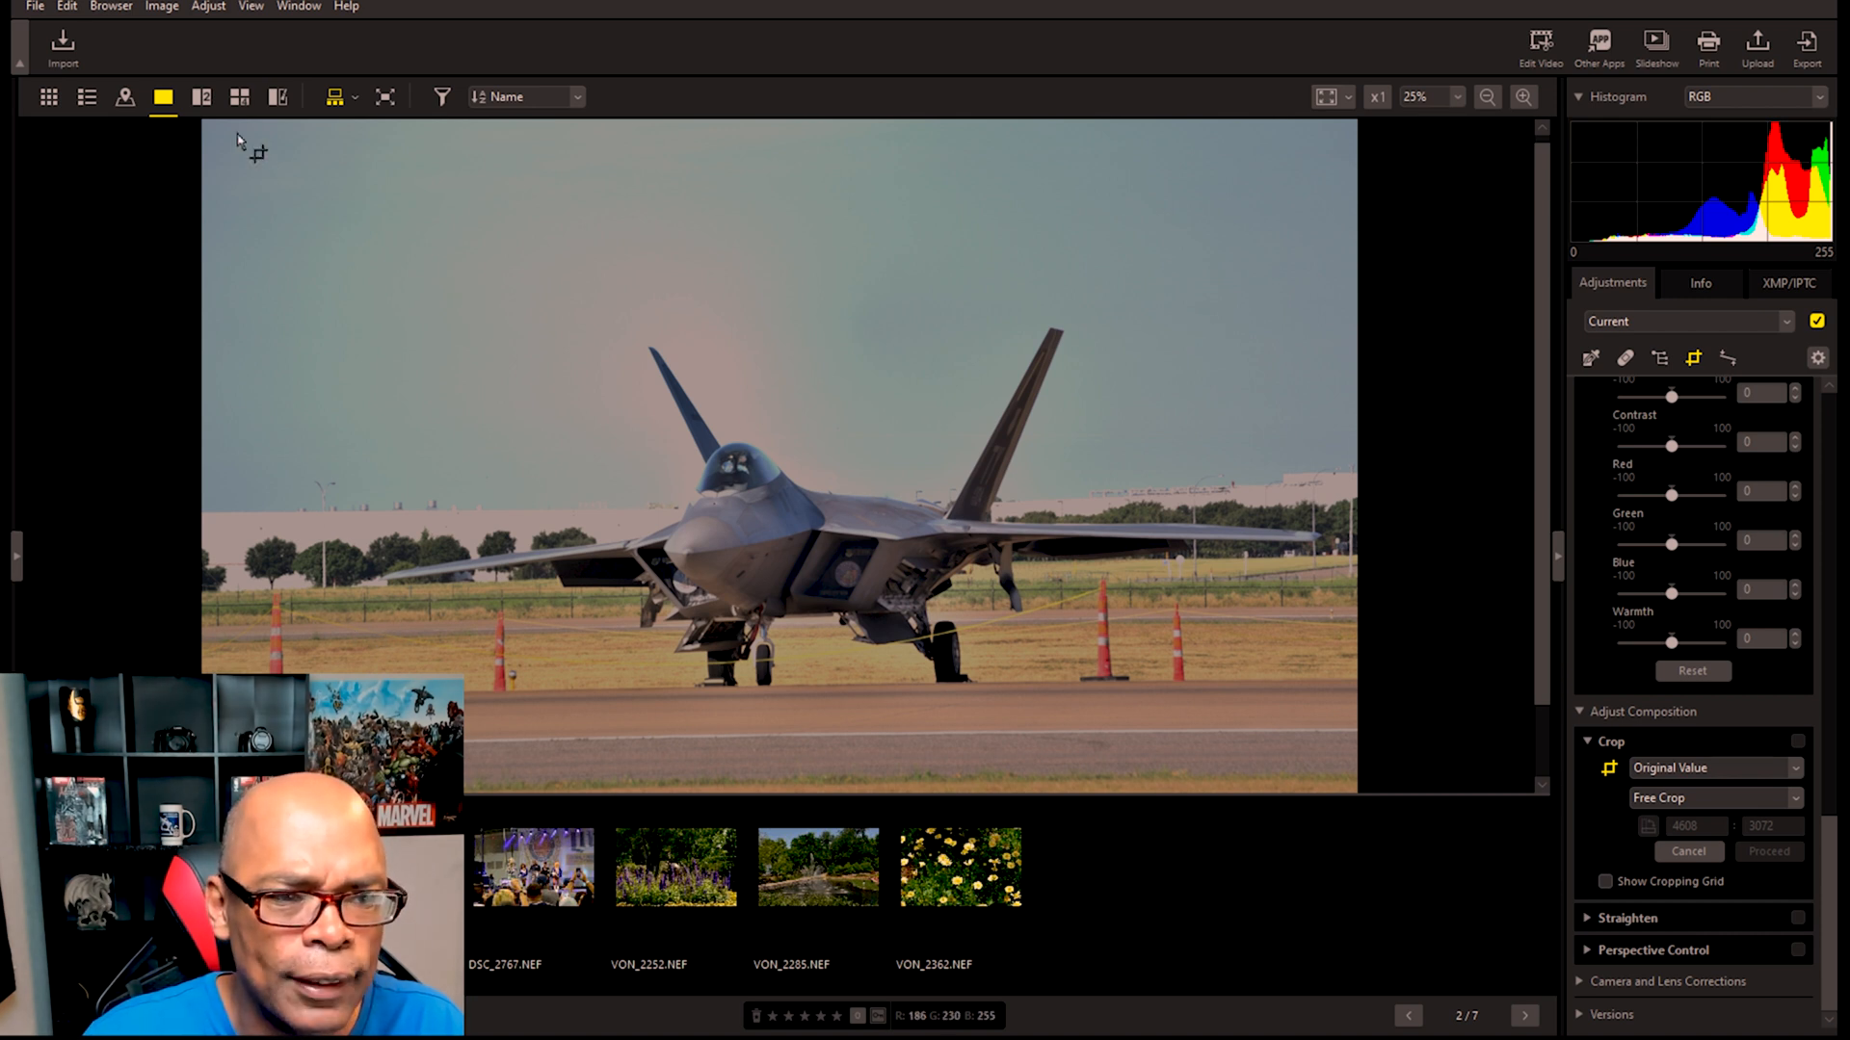
drag(212, 136, 1324, 695)
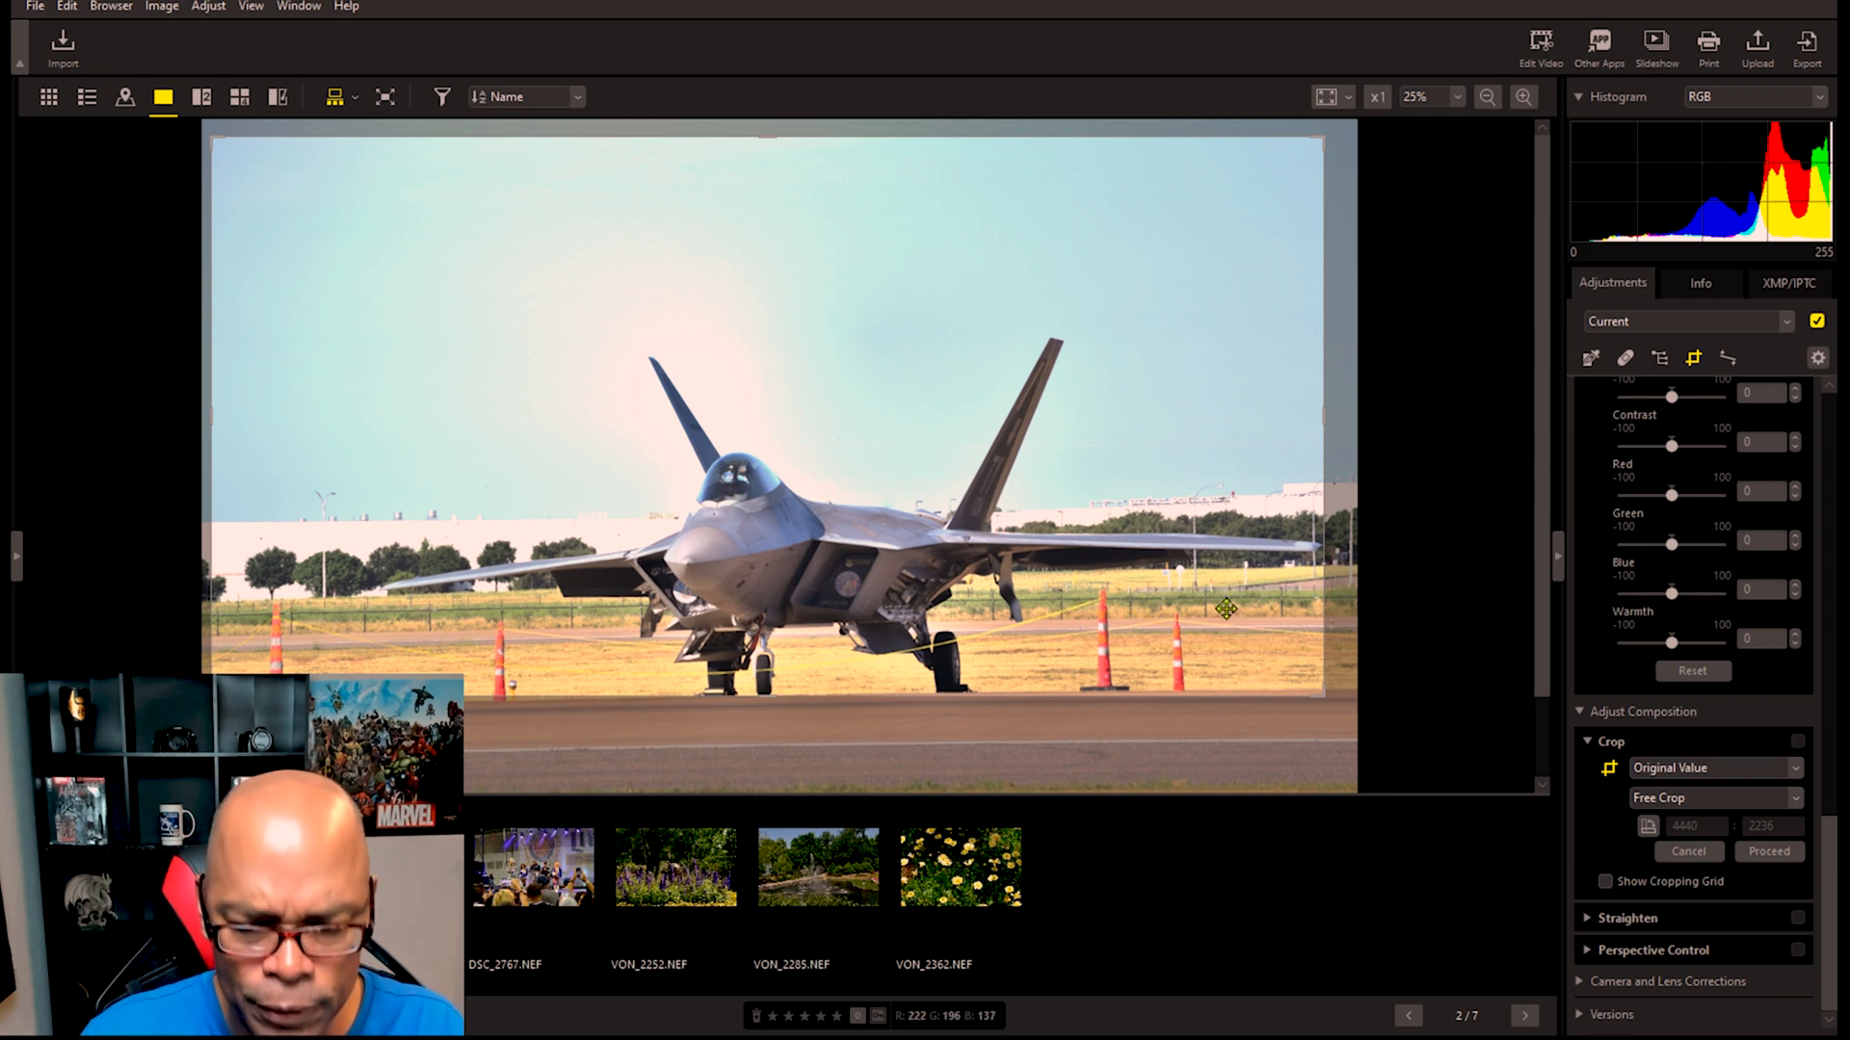
key(Return)
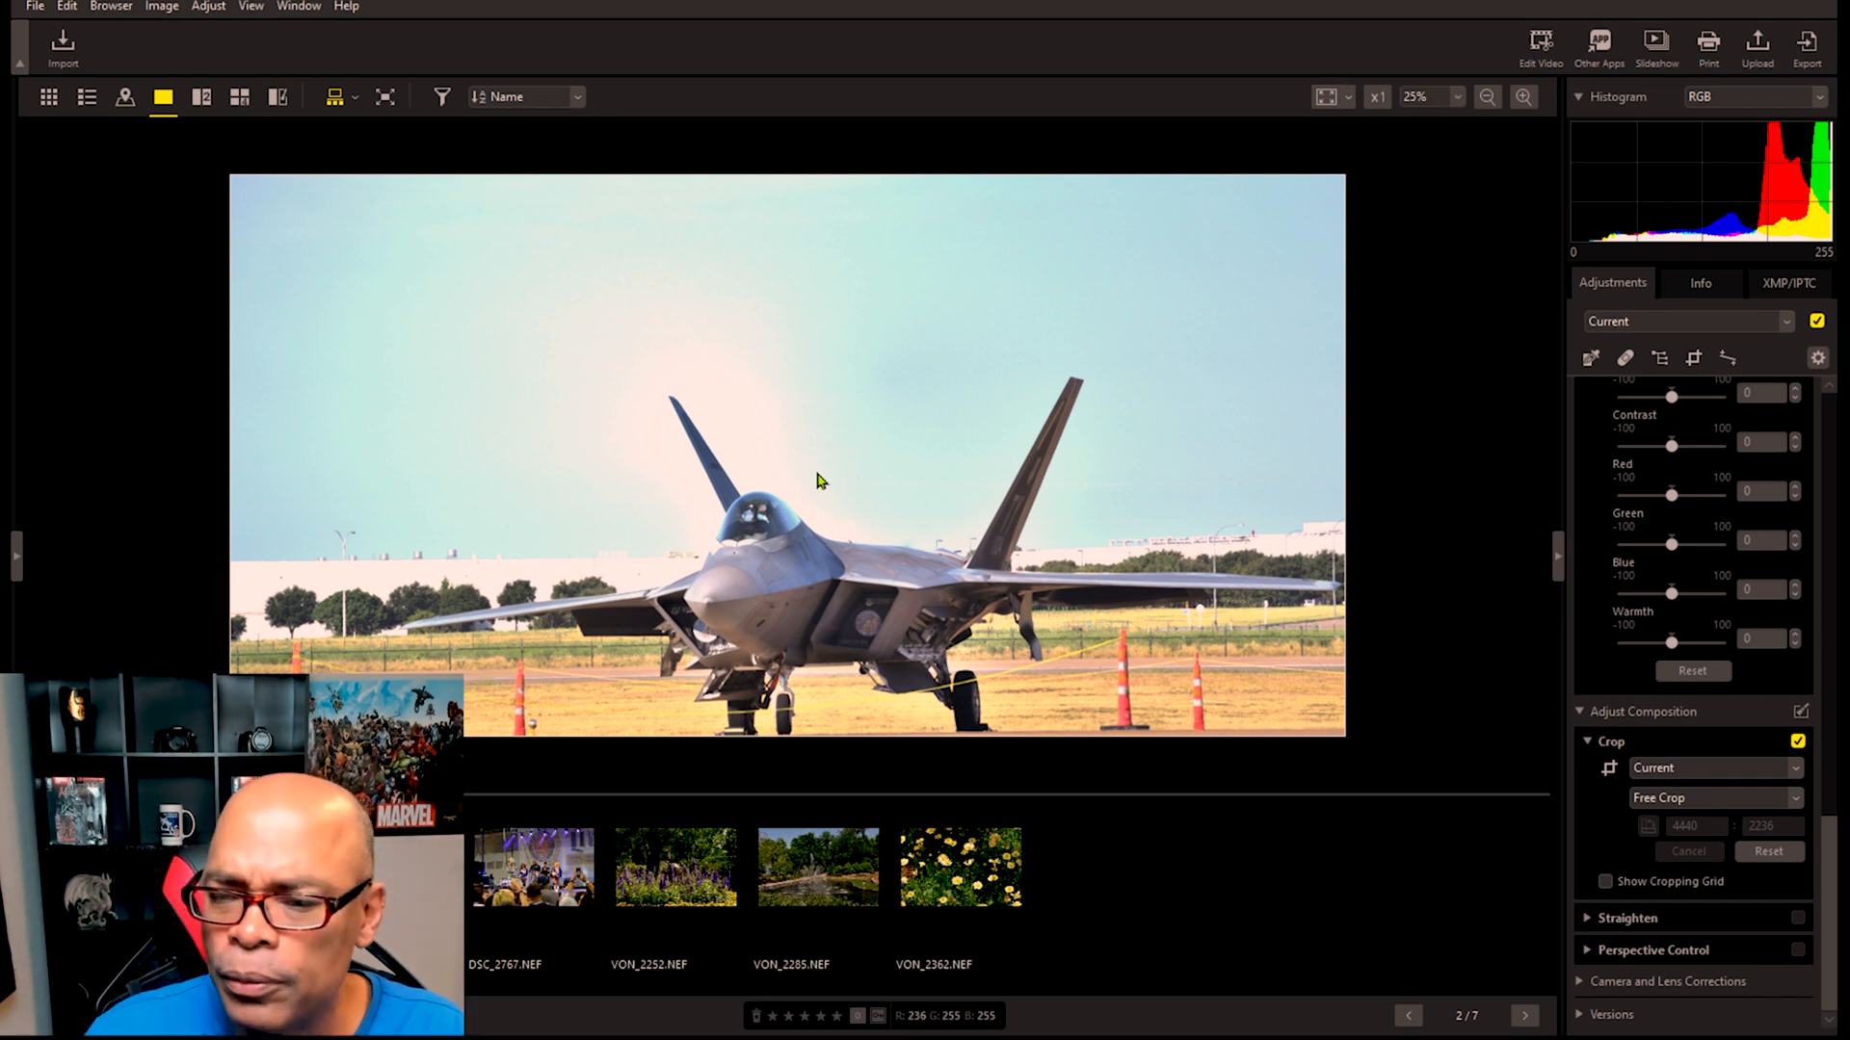
Step: Straighten the cropped photo by 6.5 degrees with a slightly tilted vertical reference line in the sky, and enlarge the result
click(1727, 359)
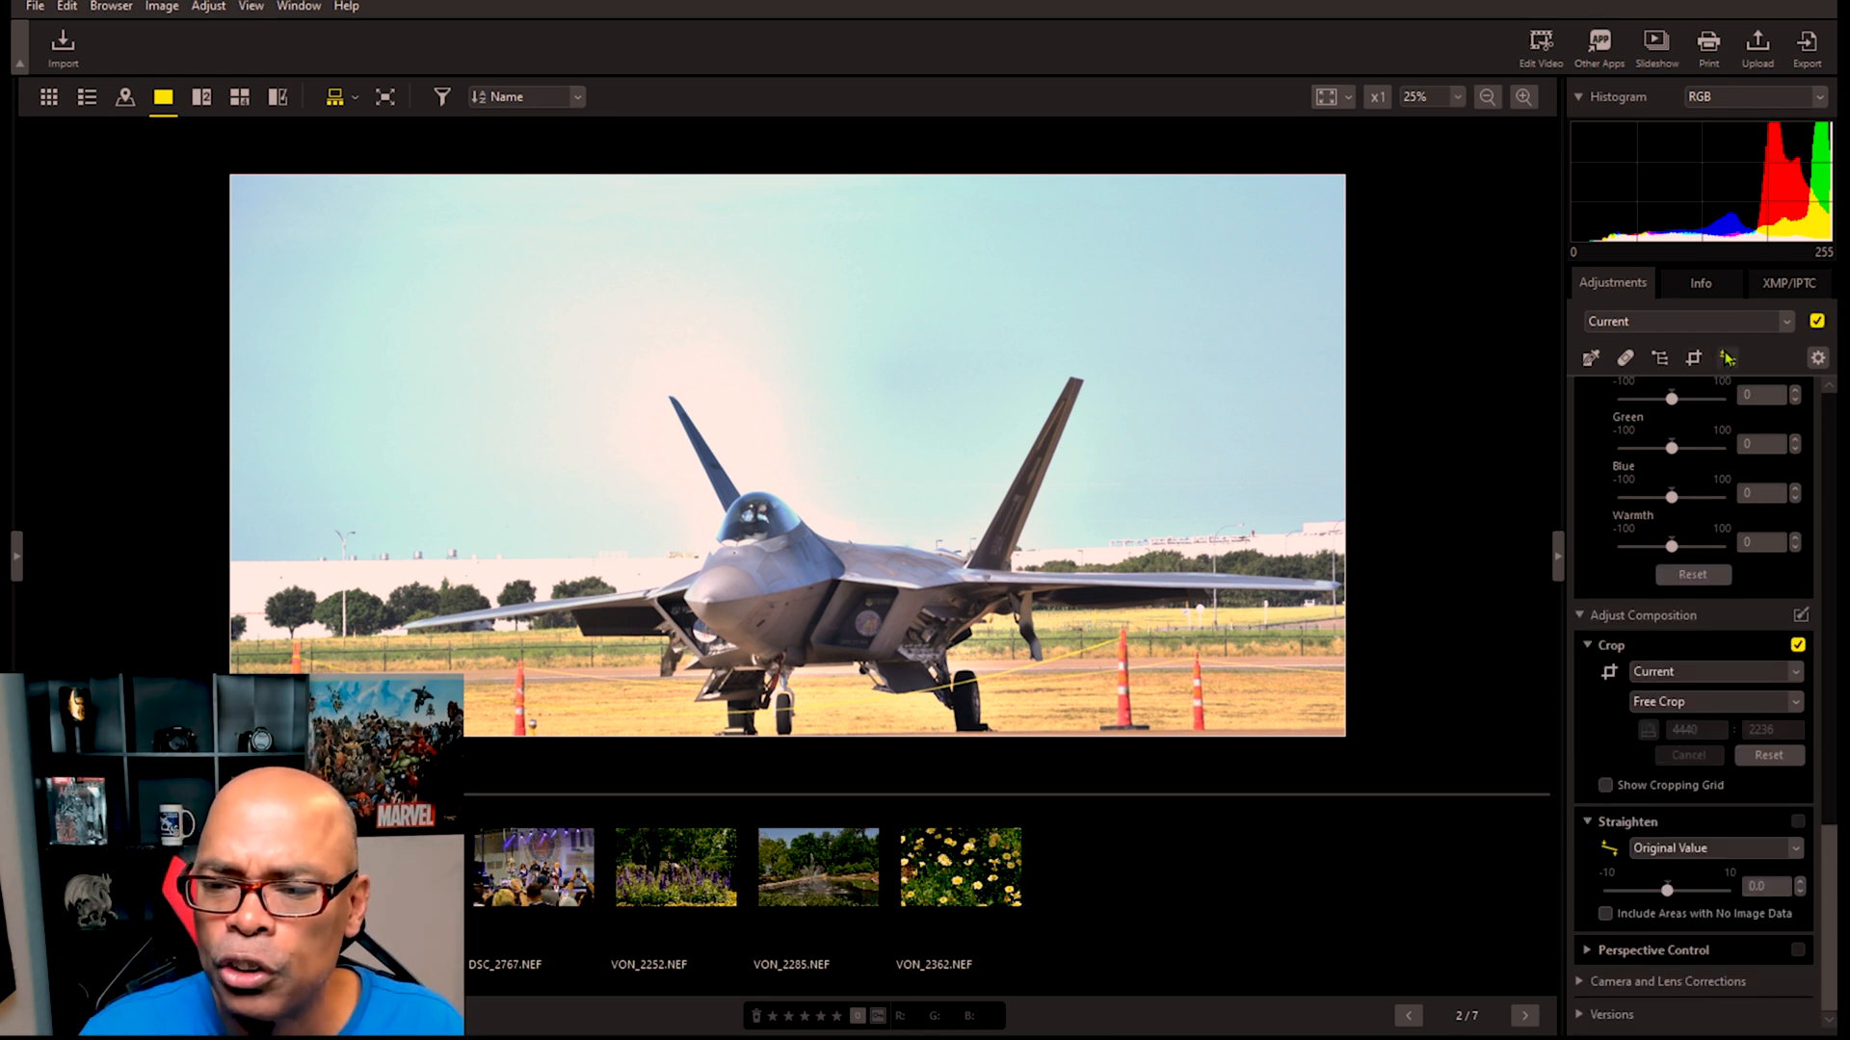
drag(1321, 186, 1334, 323)
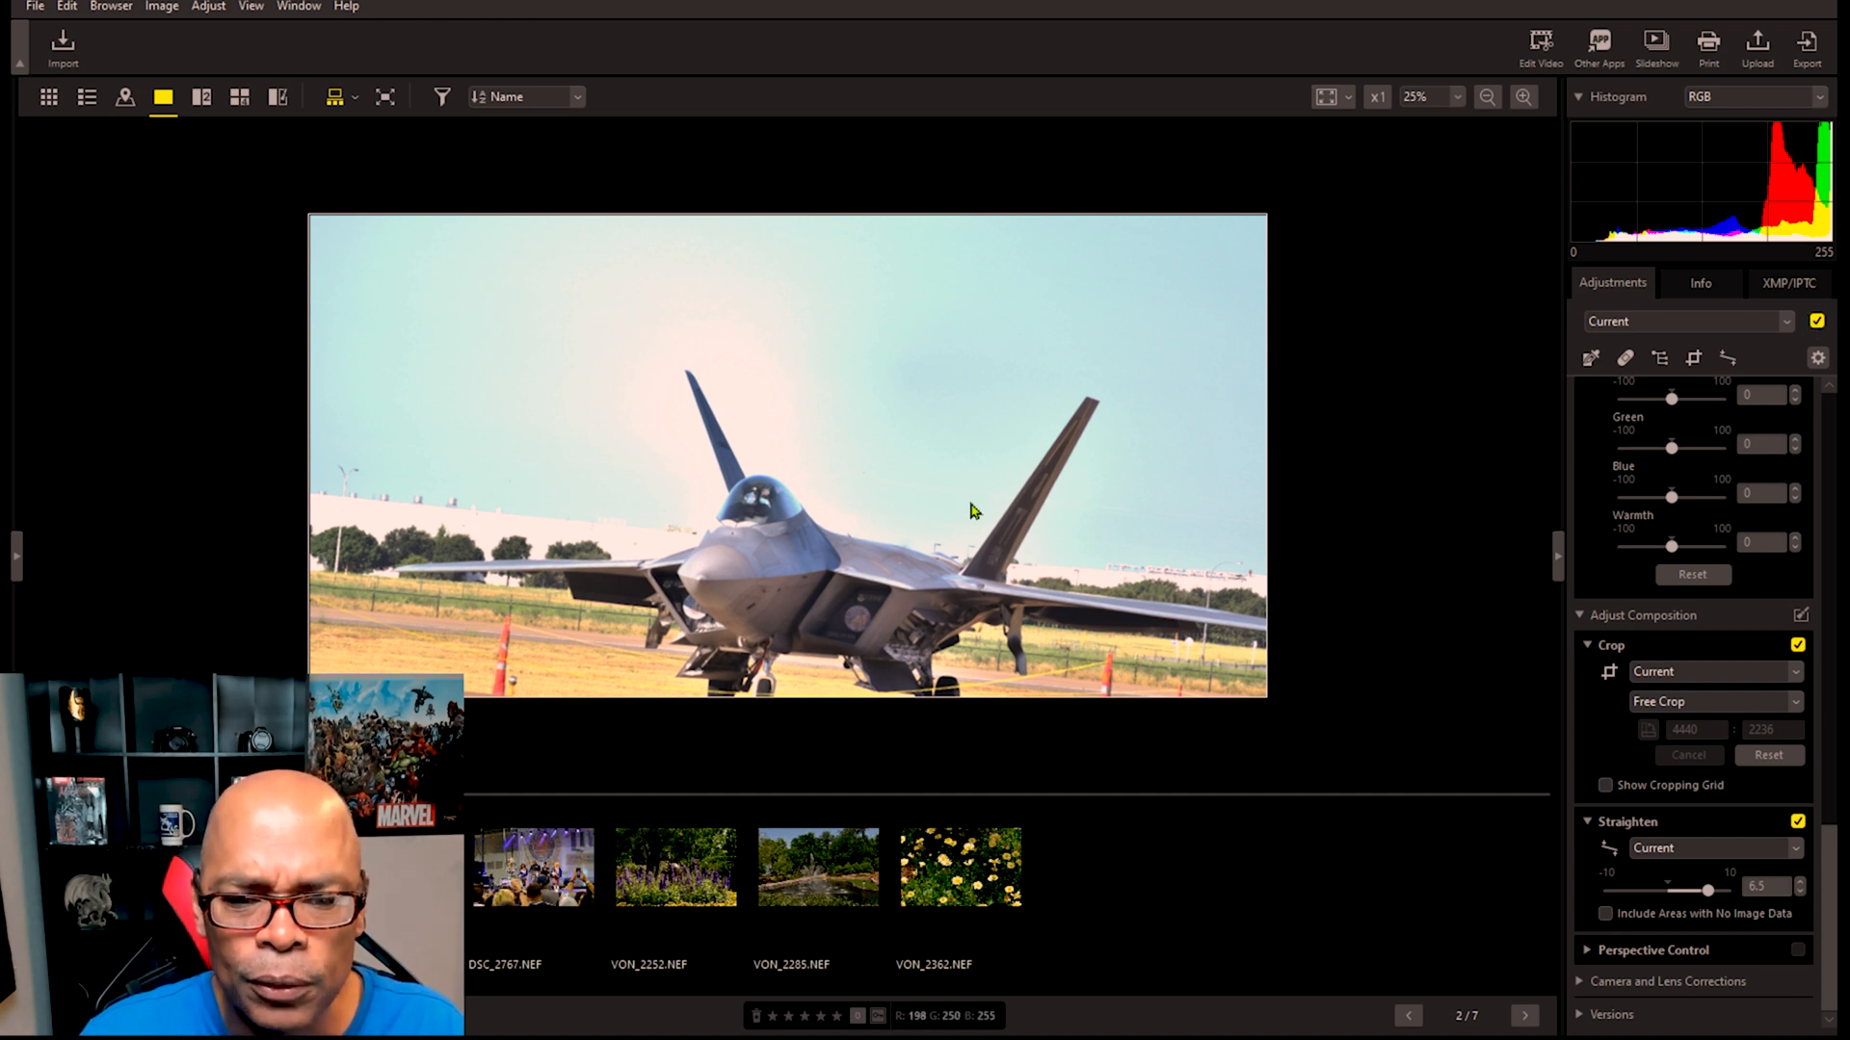
click(779, 514)
click(1146, 459)
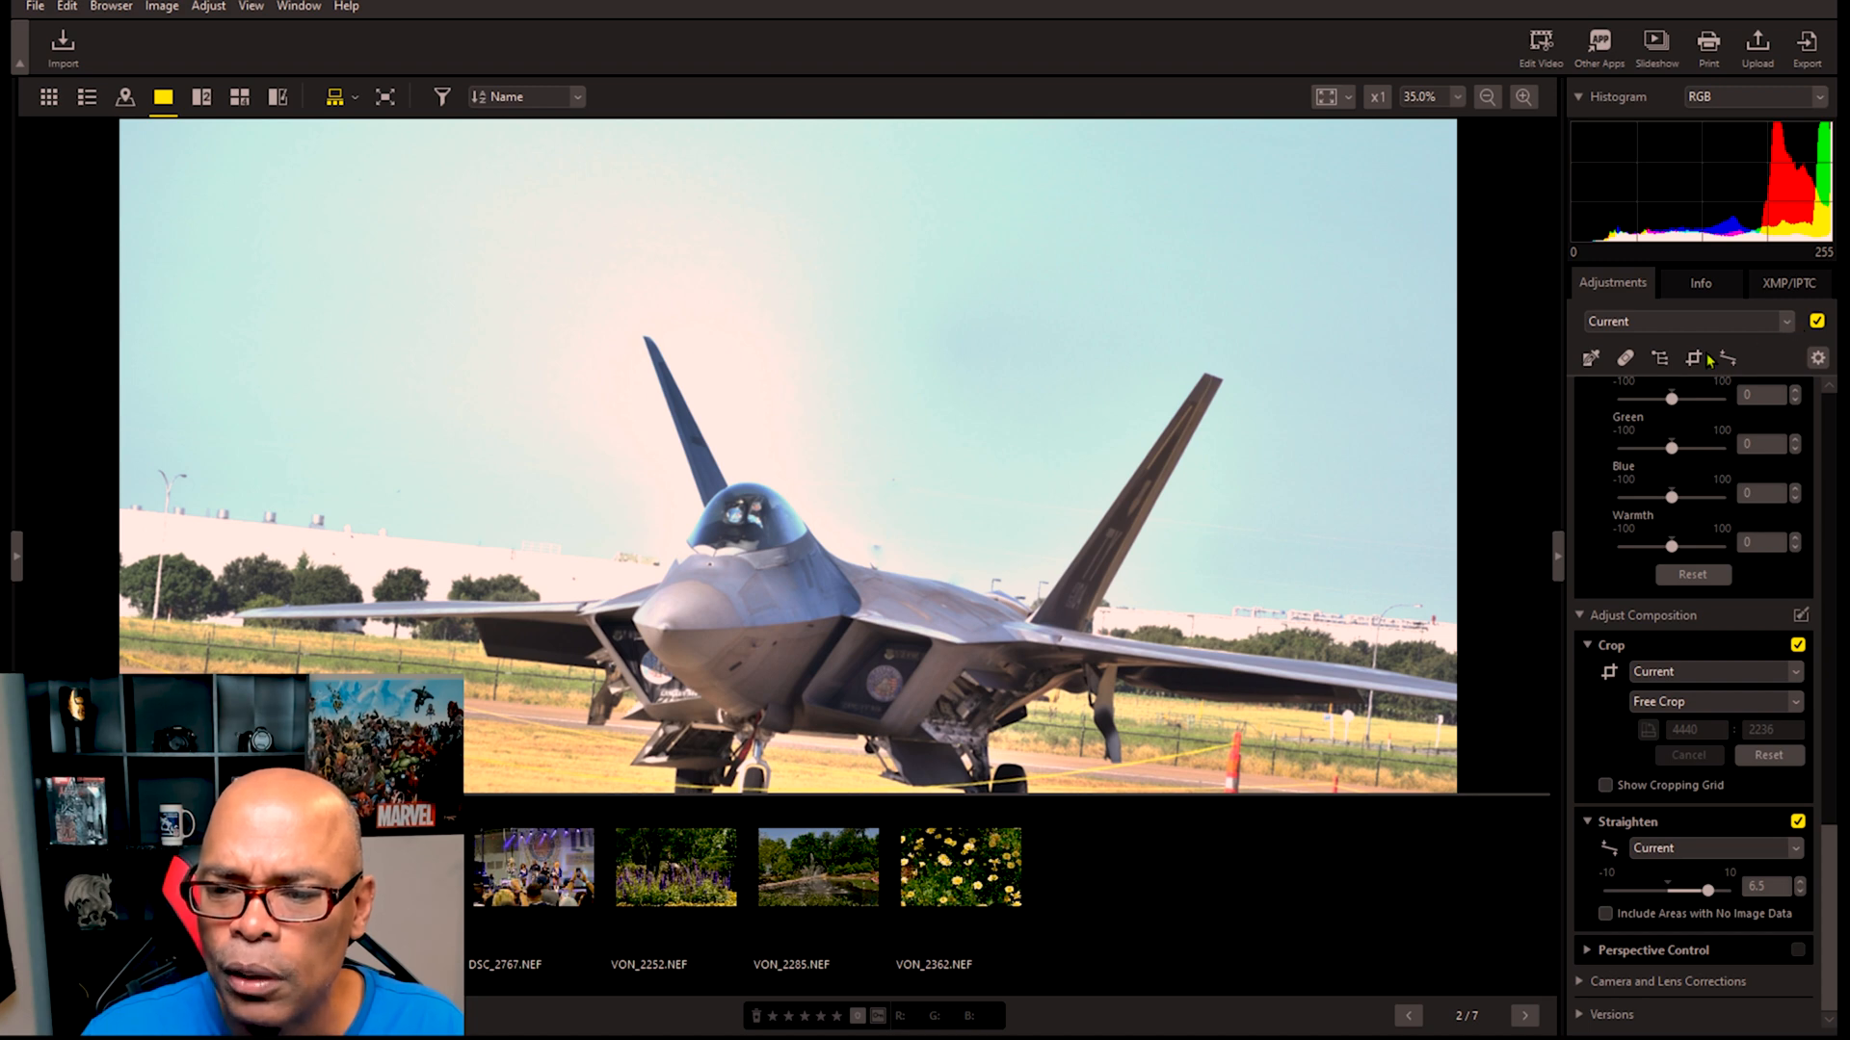
Step: Return the jet photo to its Original Value adjustments and open the next photo, the stage scene with the mascot and cheerleaders
click(1707, 353)
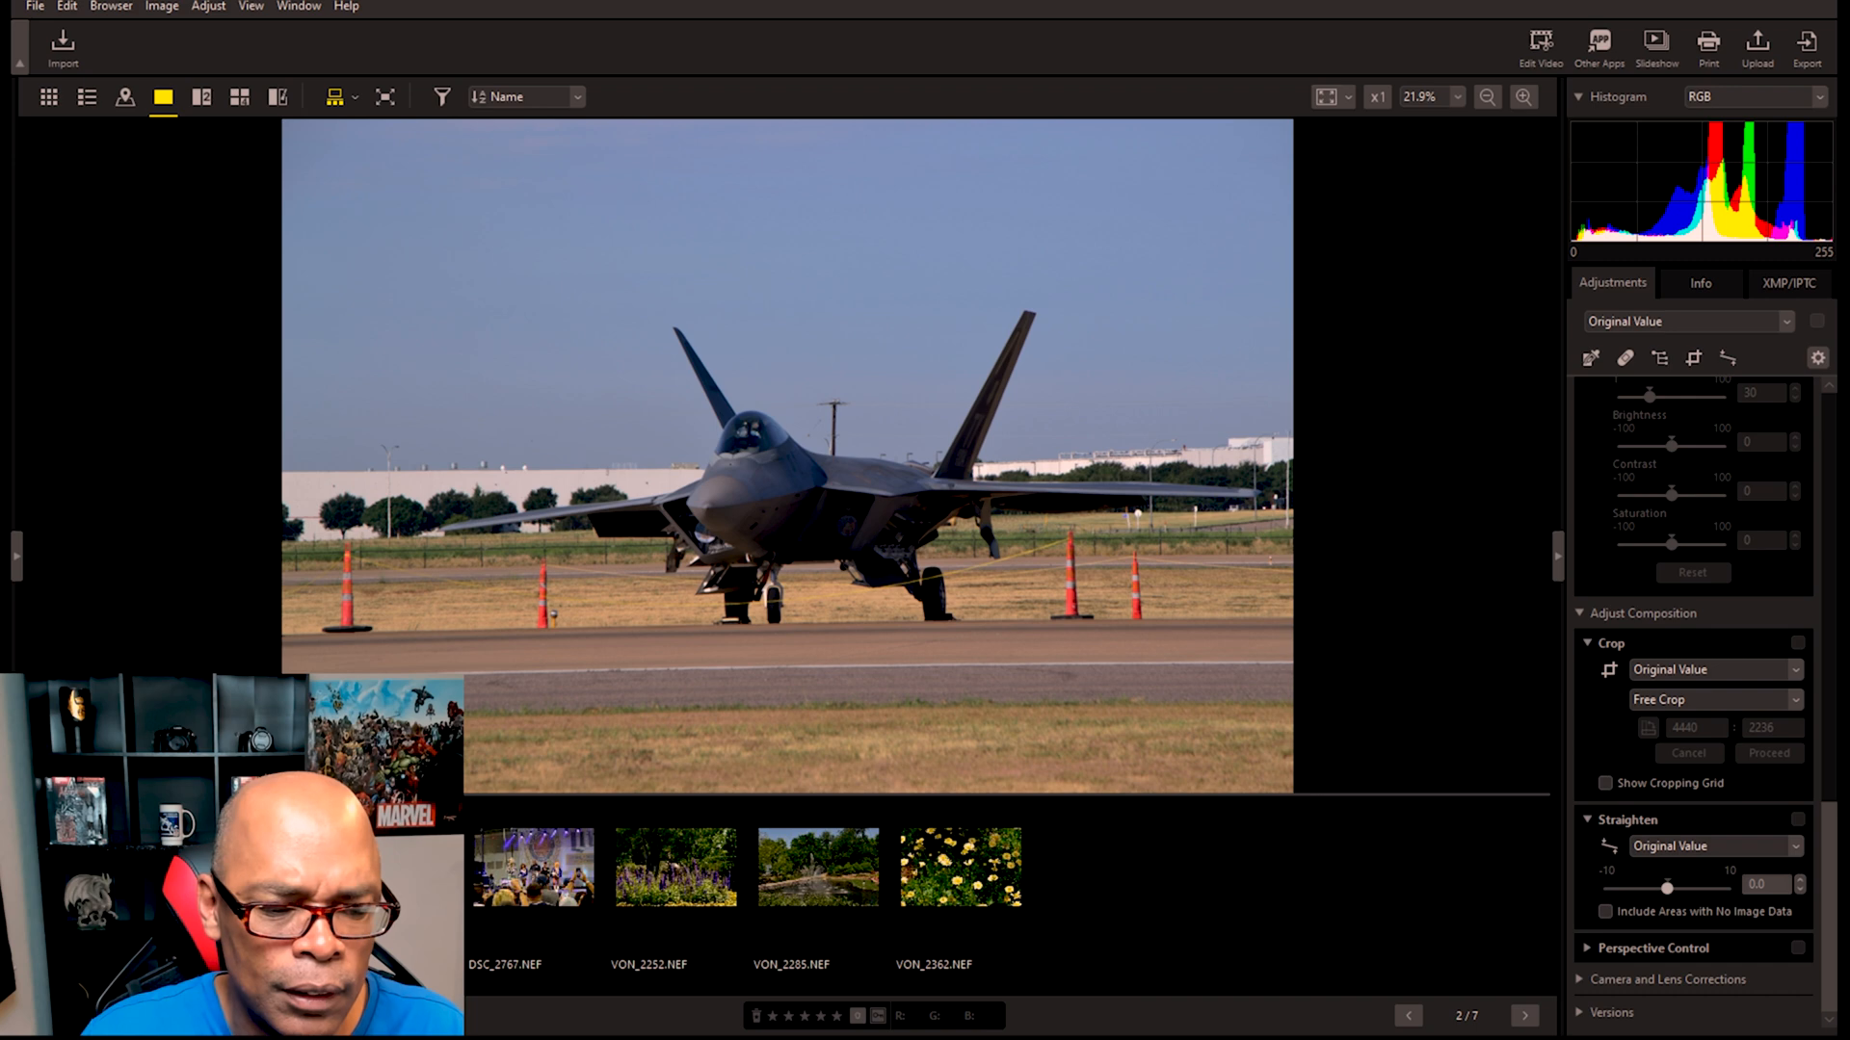
key(Right)
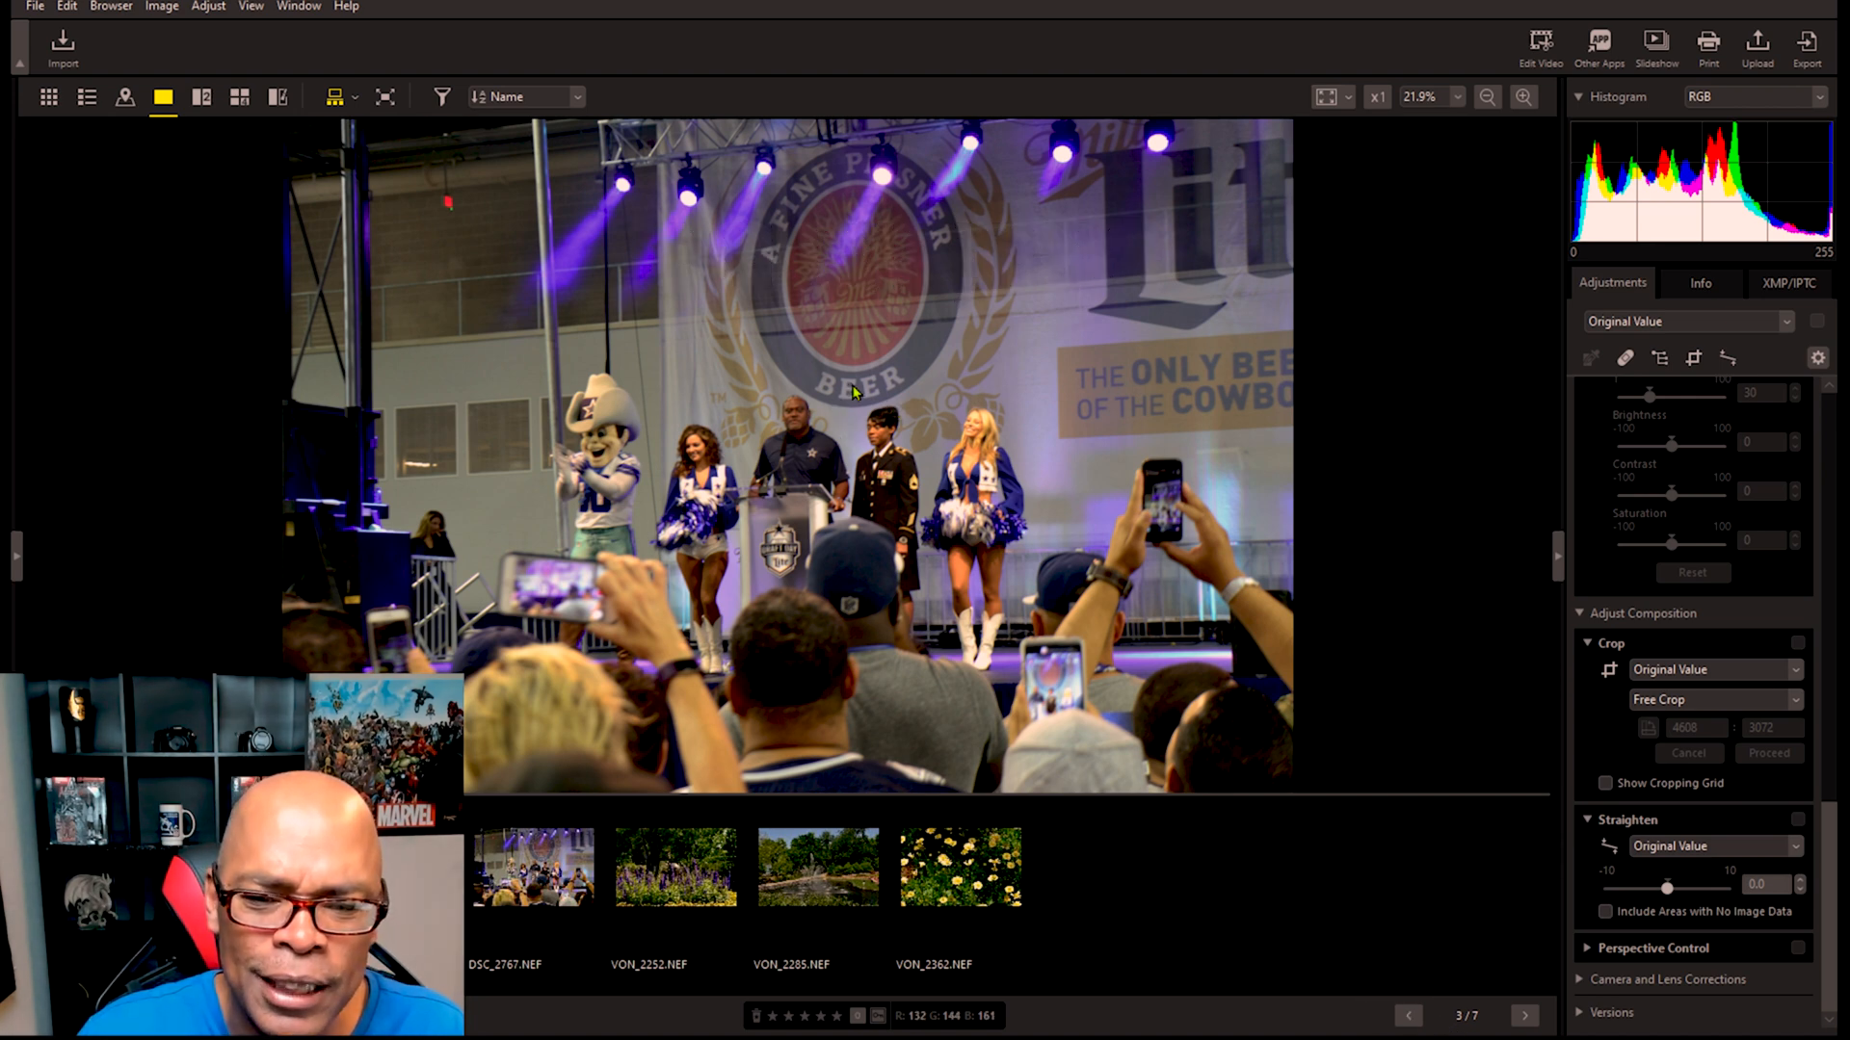
scroll(854, 459, down, 1)
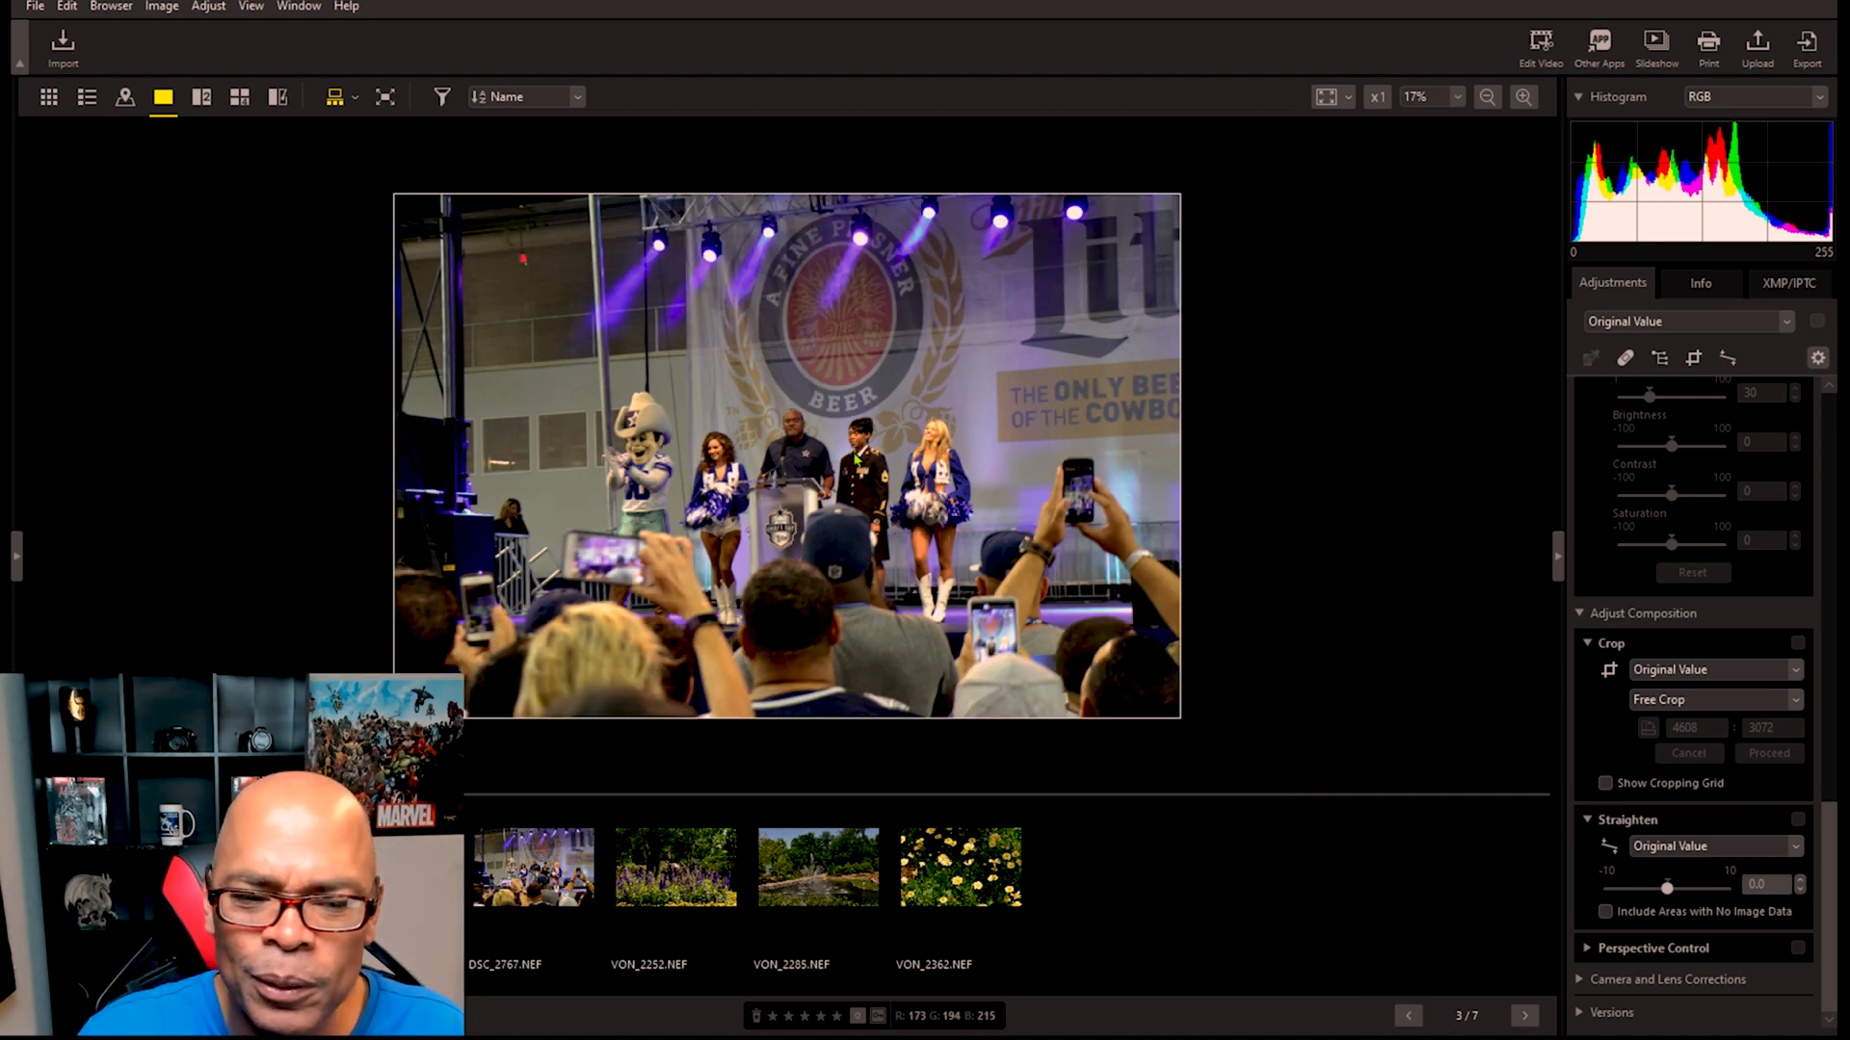
scroll(856, 458, up, 1)
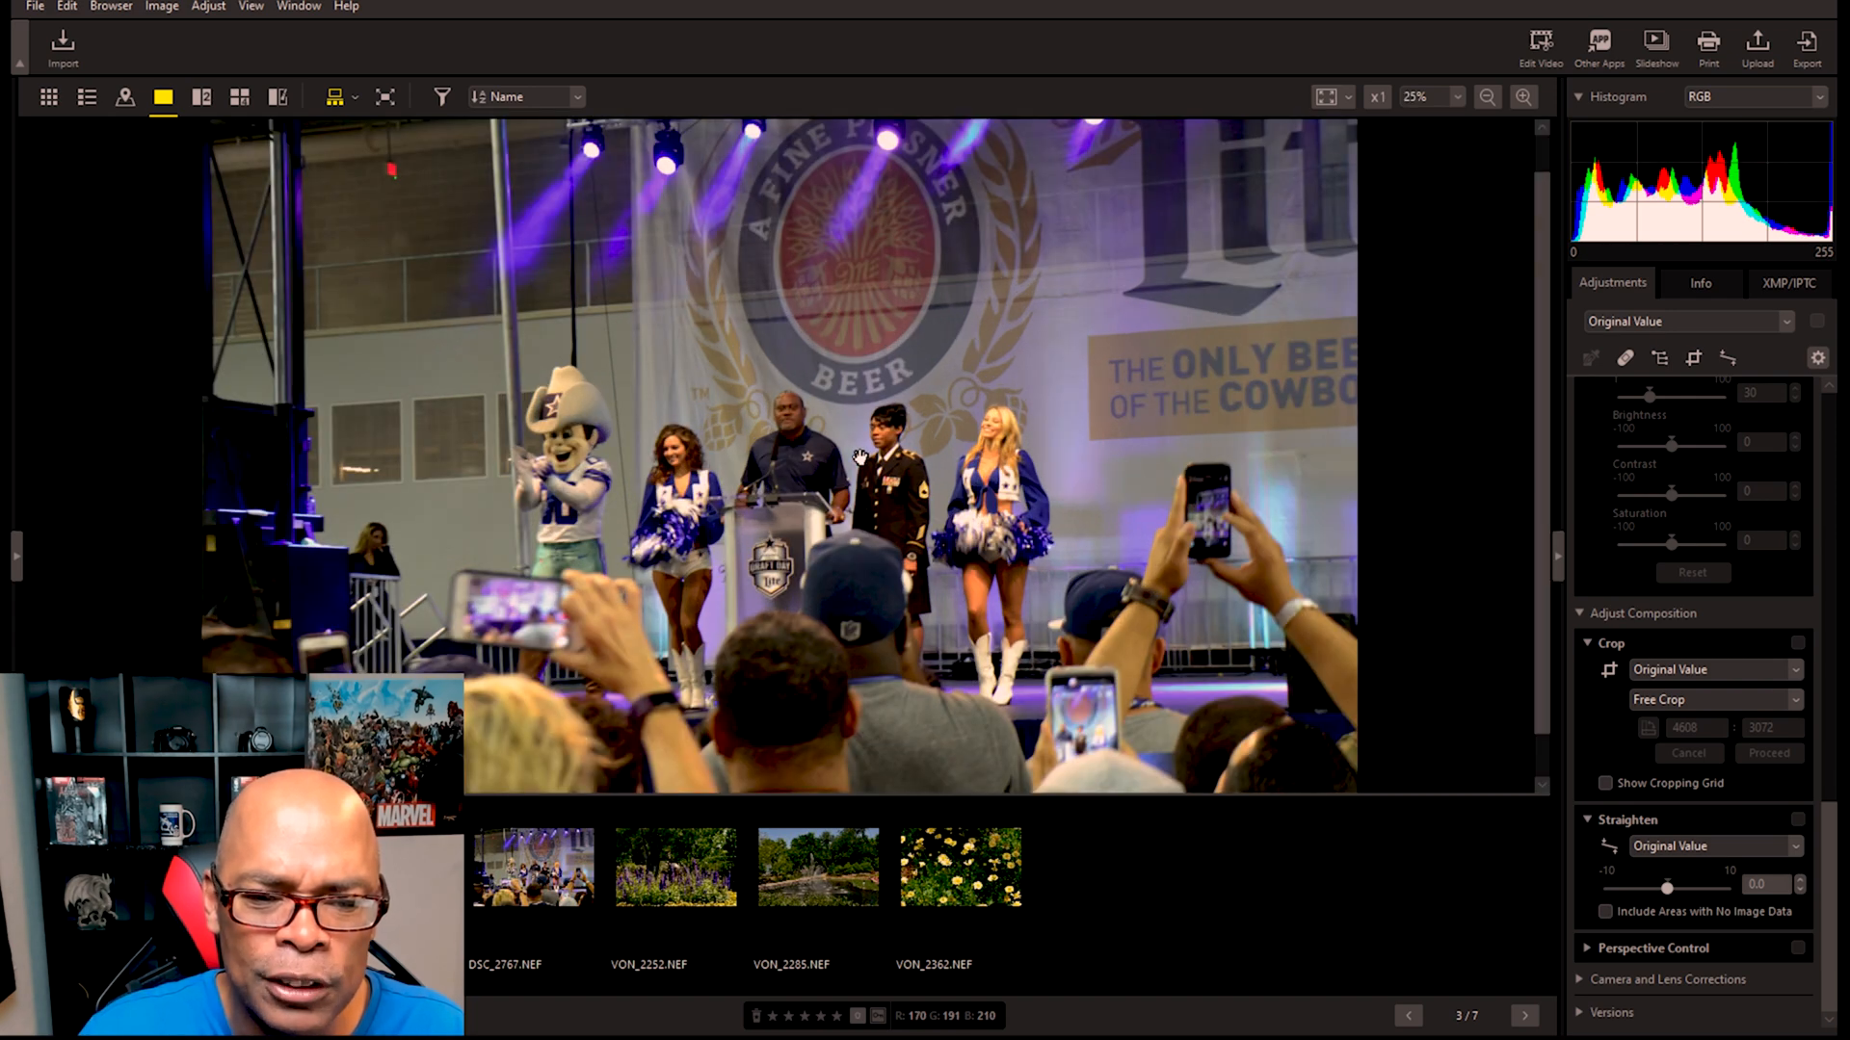
scroll(859, 457, up, 3)
scroll(867, 460, down, 4)
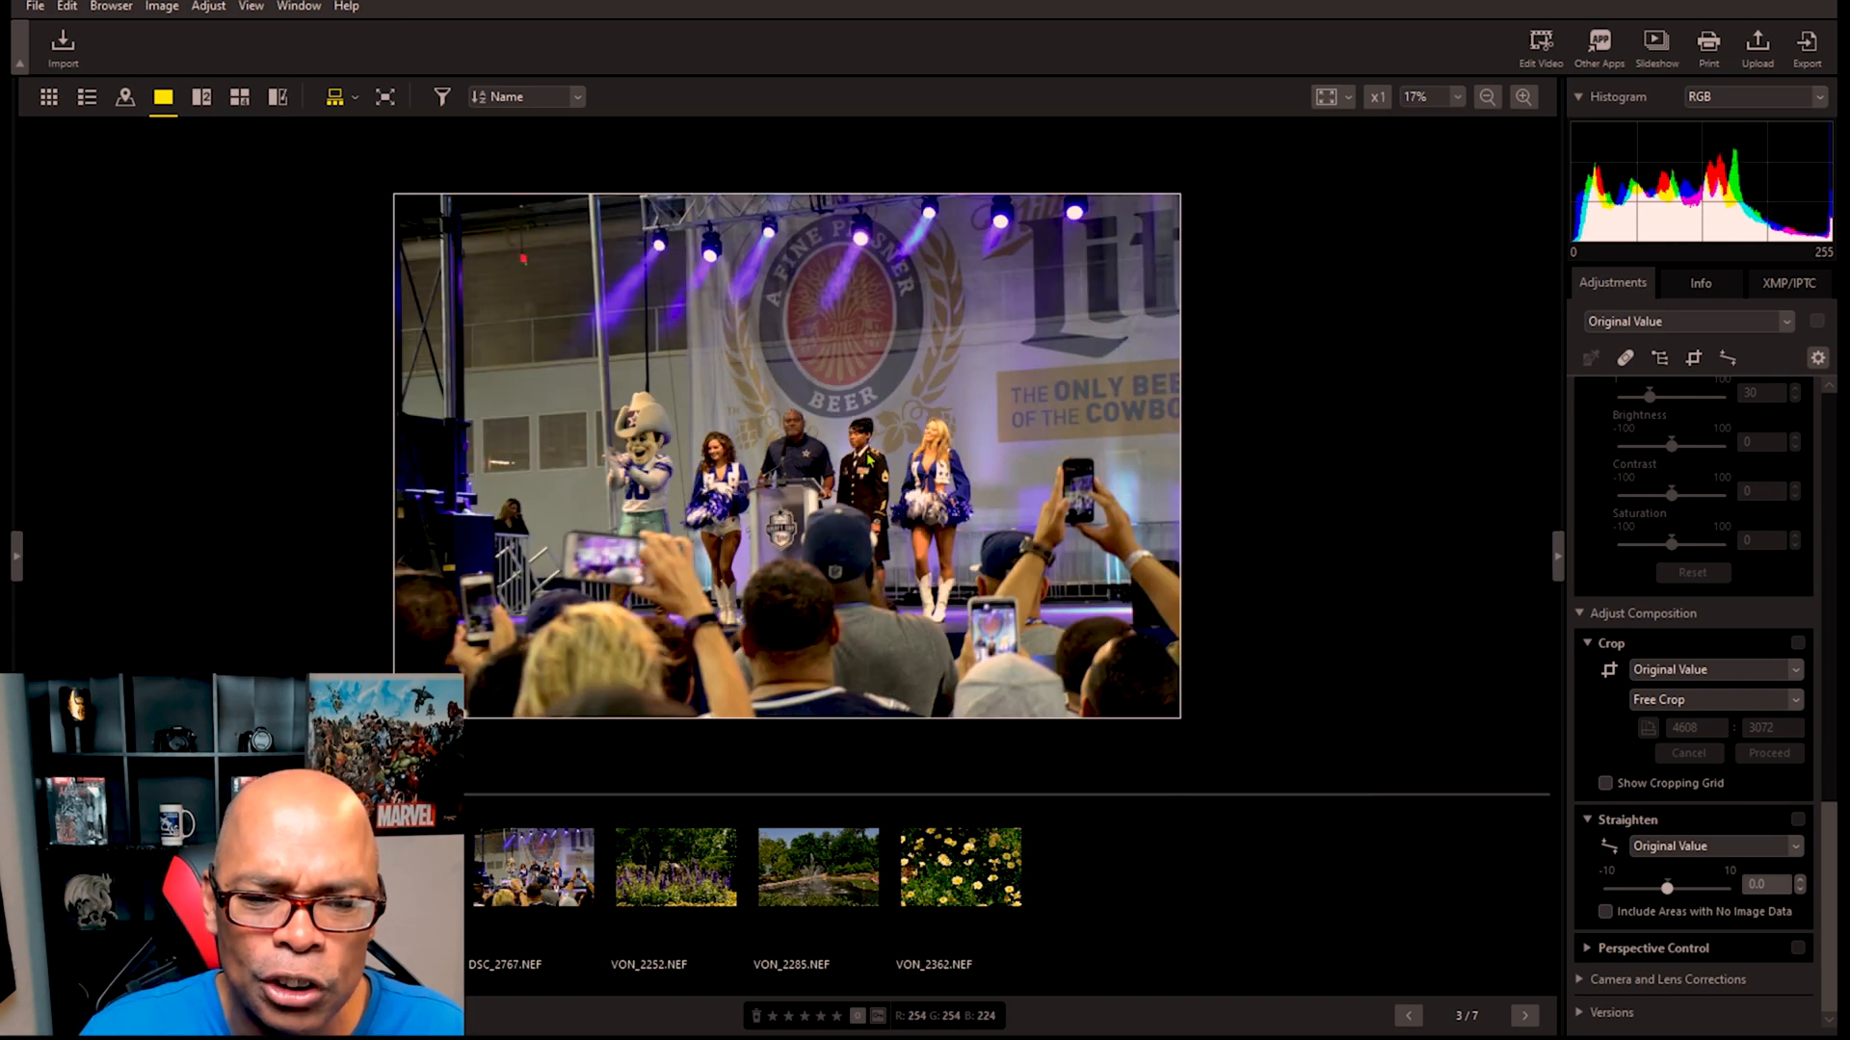
Step: Examine the faces of the speaker and the uniformed woman on stage at up to 200% magnification
scroll(868, 459, up, 1)
scroll(855, 459, up, 1)
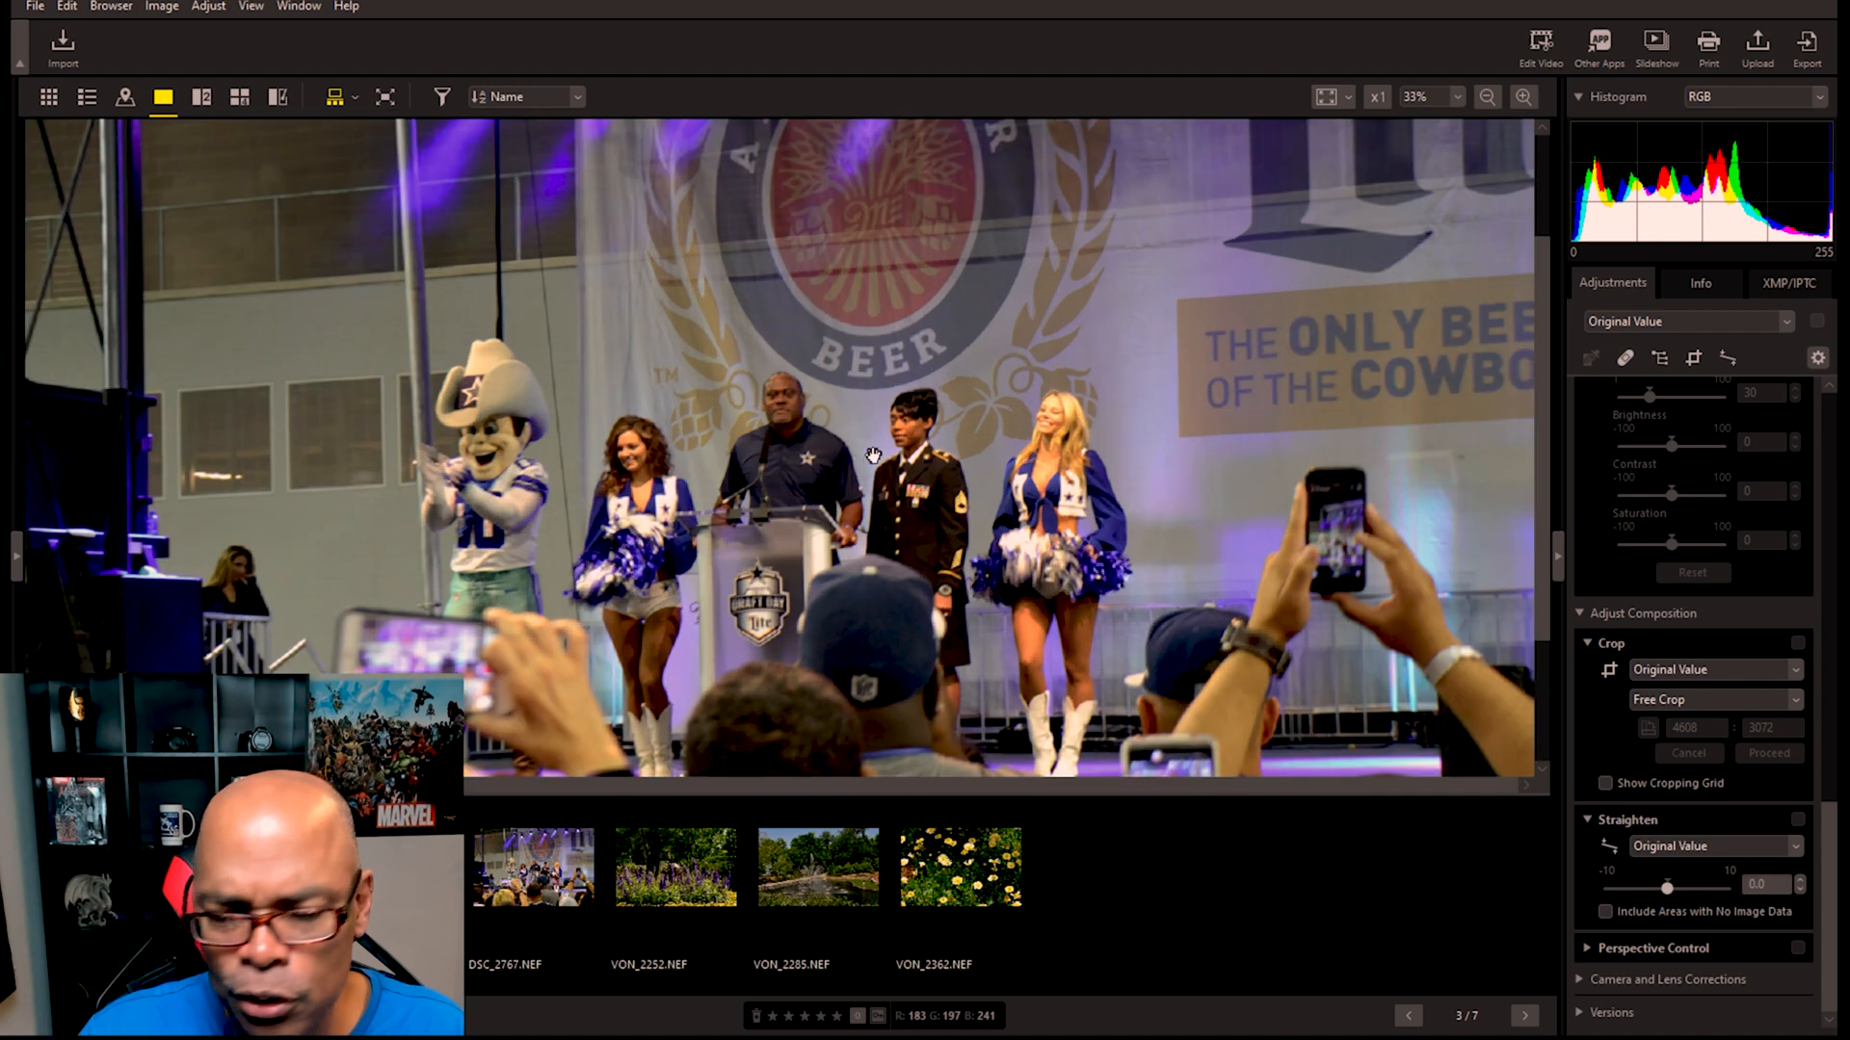
scroll(854, 459, up, 3)
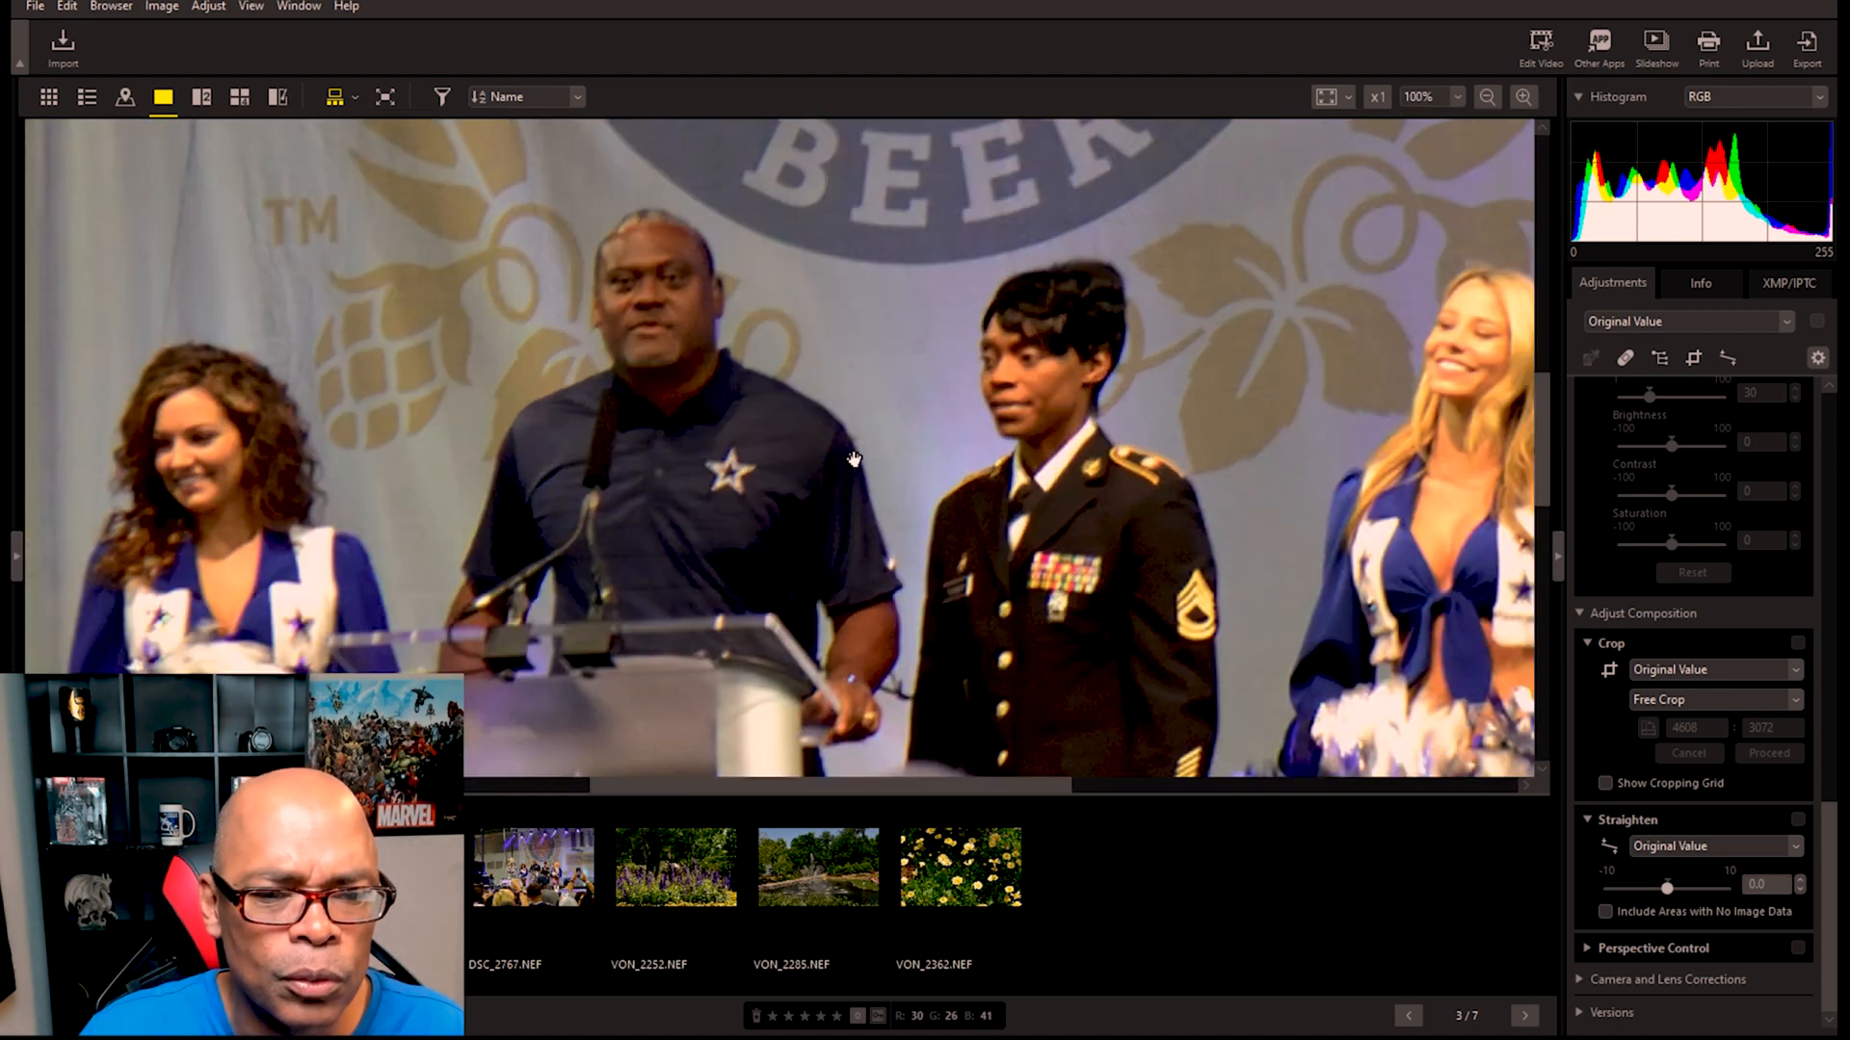
scroll(853, 459, up, 1)
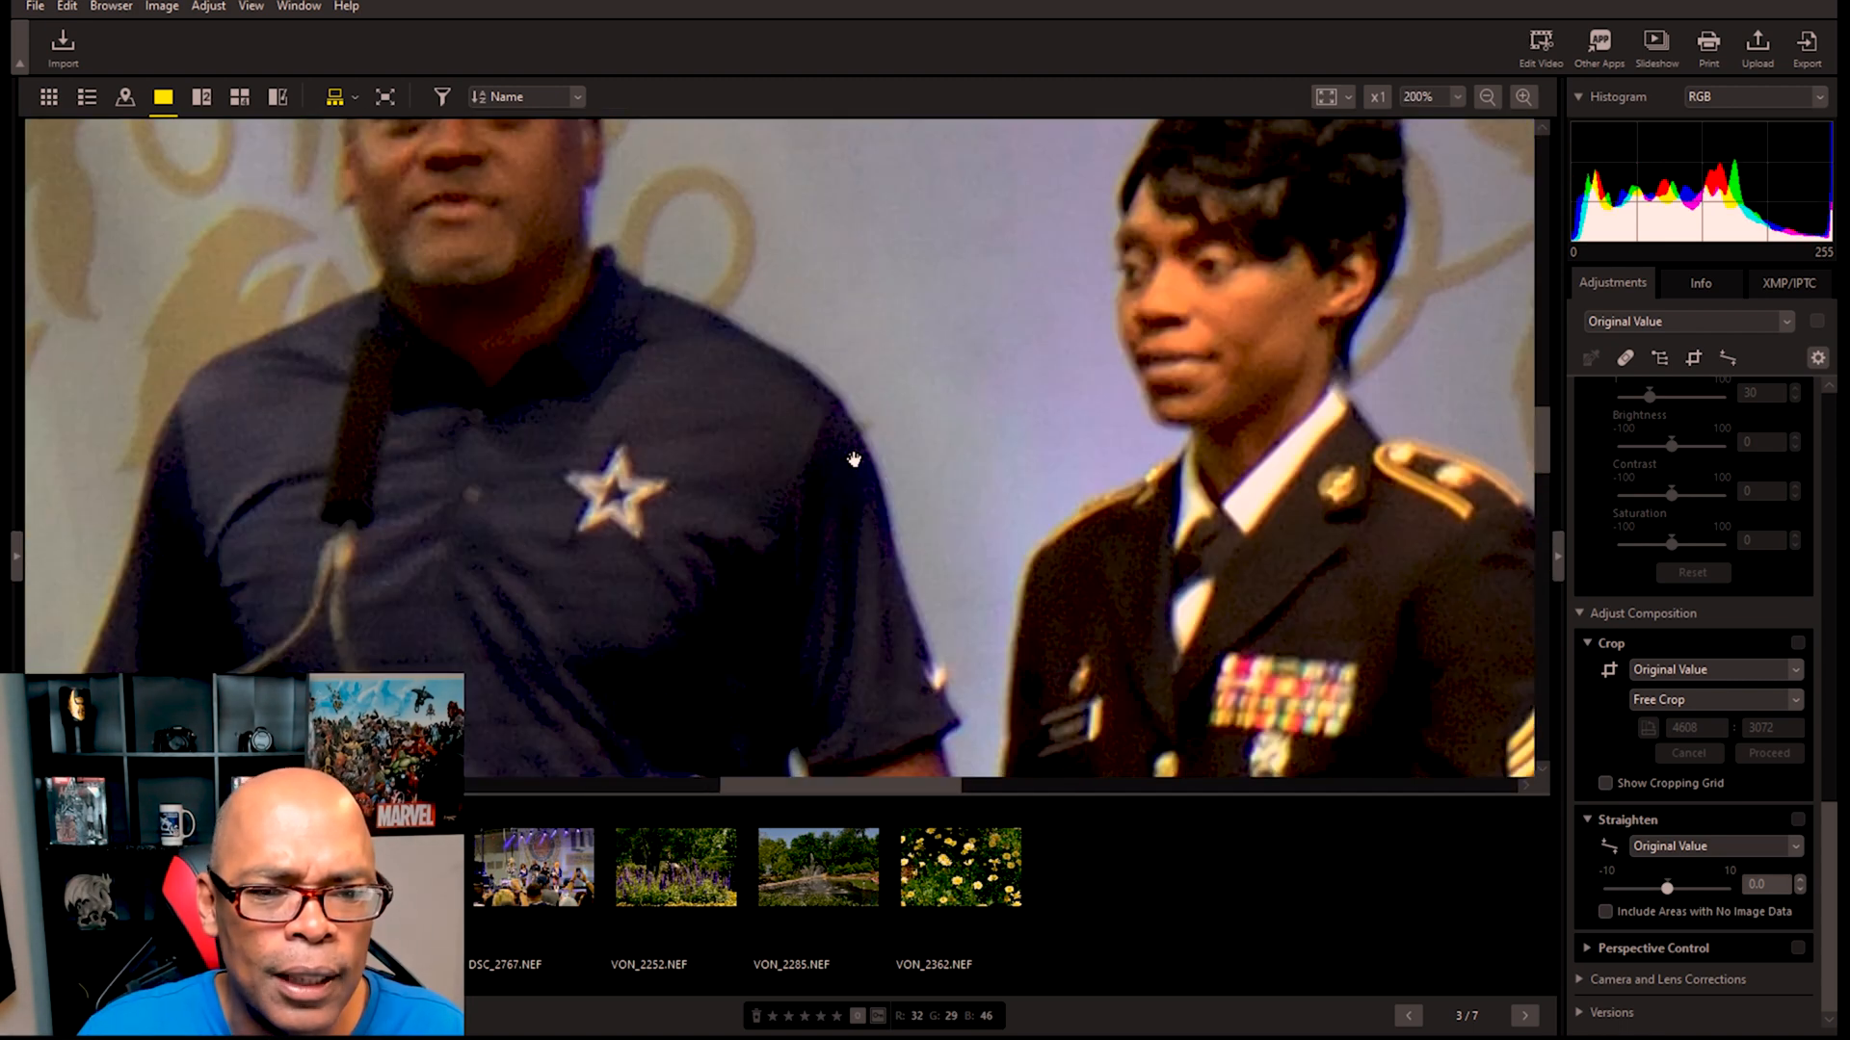
scroll(854, 458, down, 1)
scroll(755, 363, up, 1)
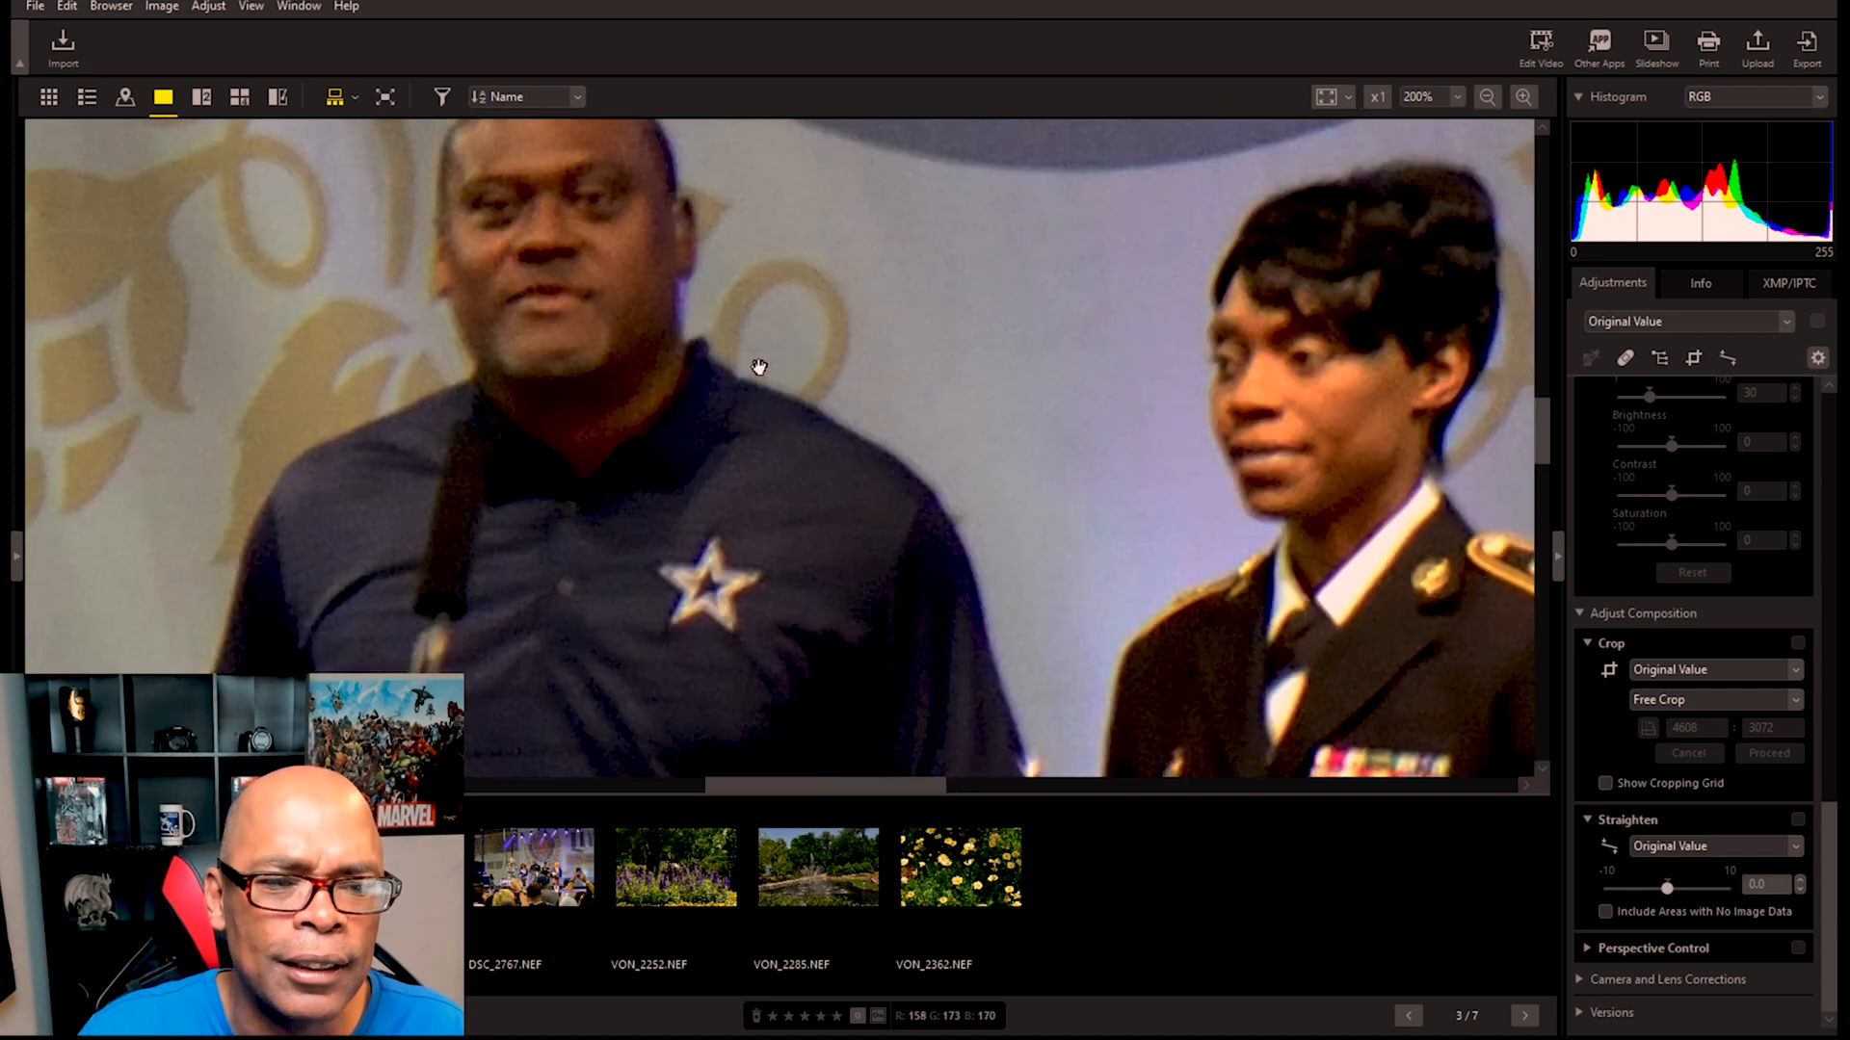
drag(608, 252, 640, 320)
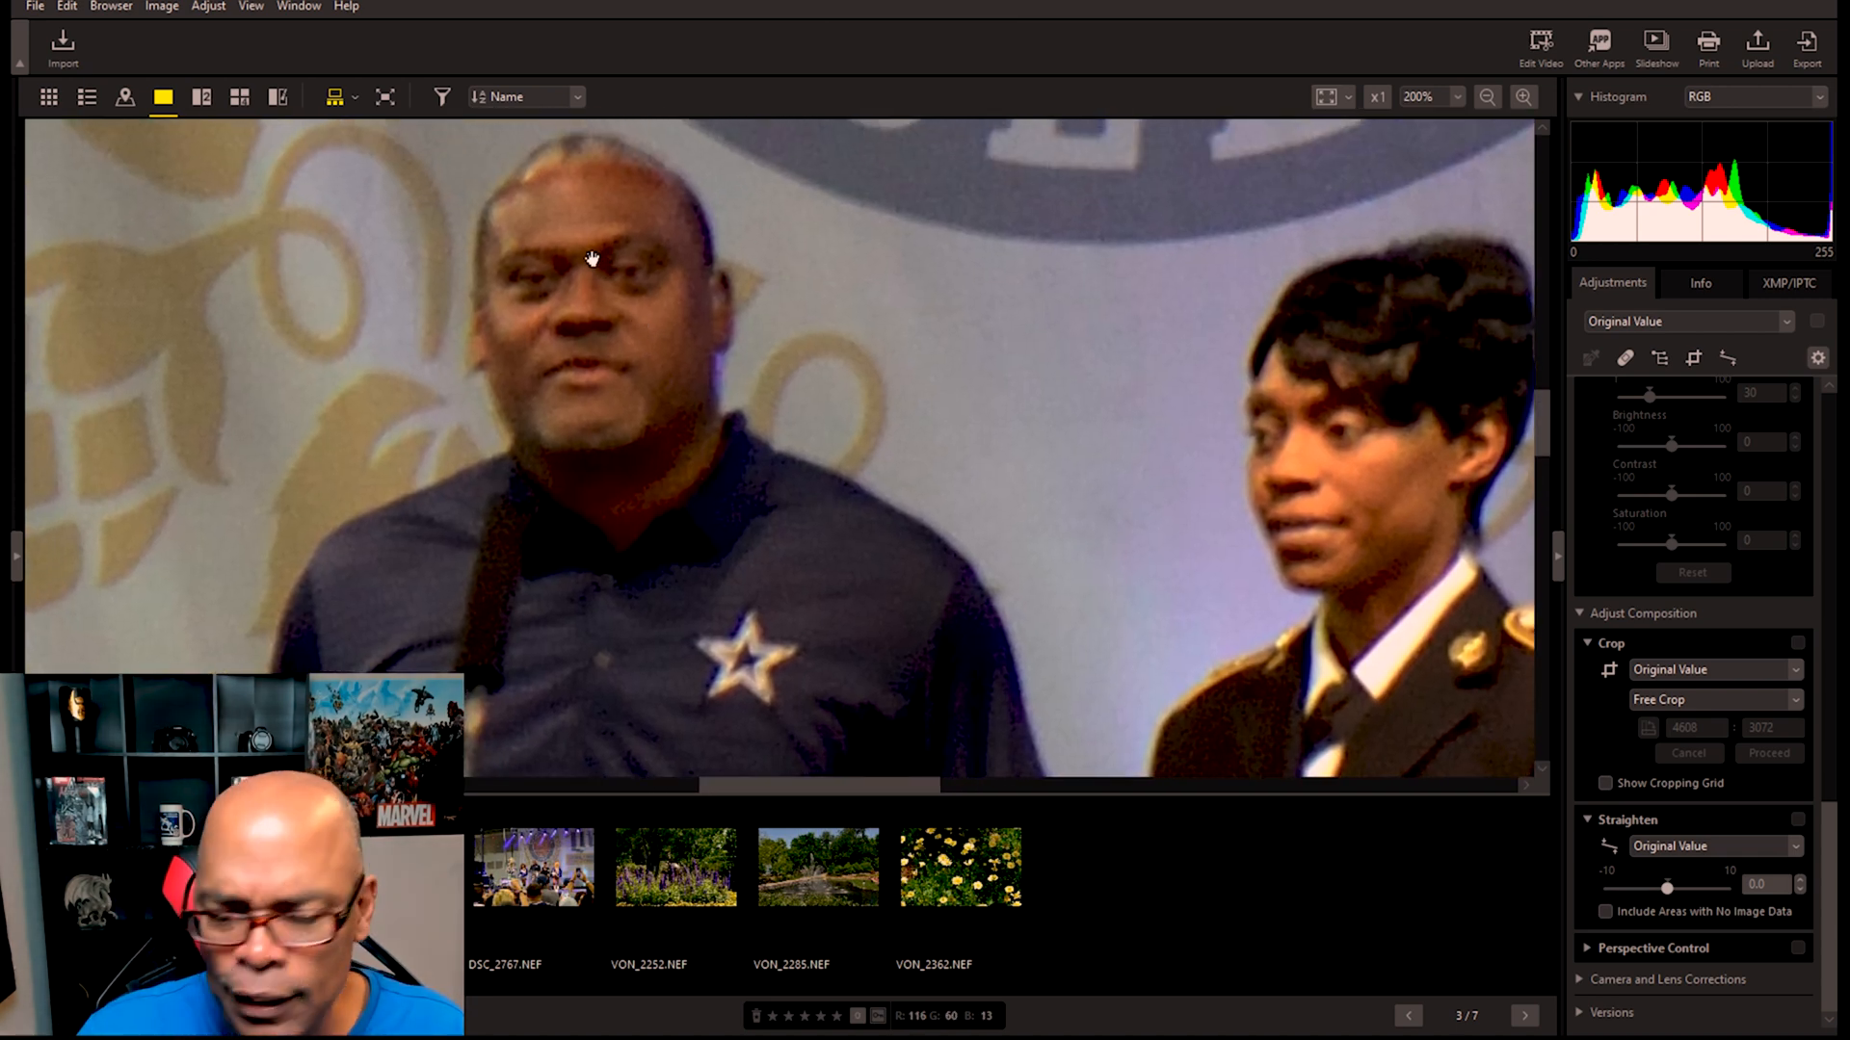
drag(601, 279, 665, 441)
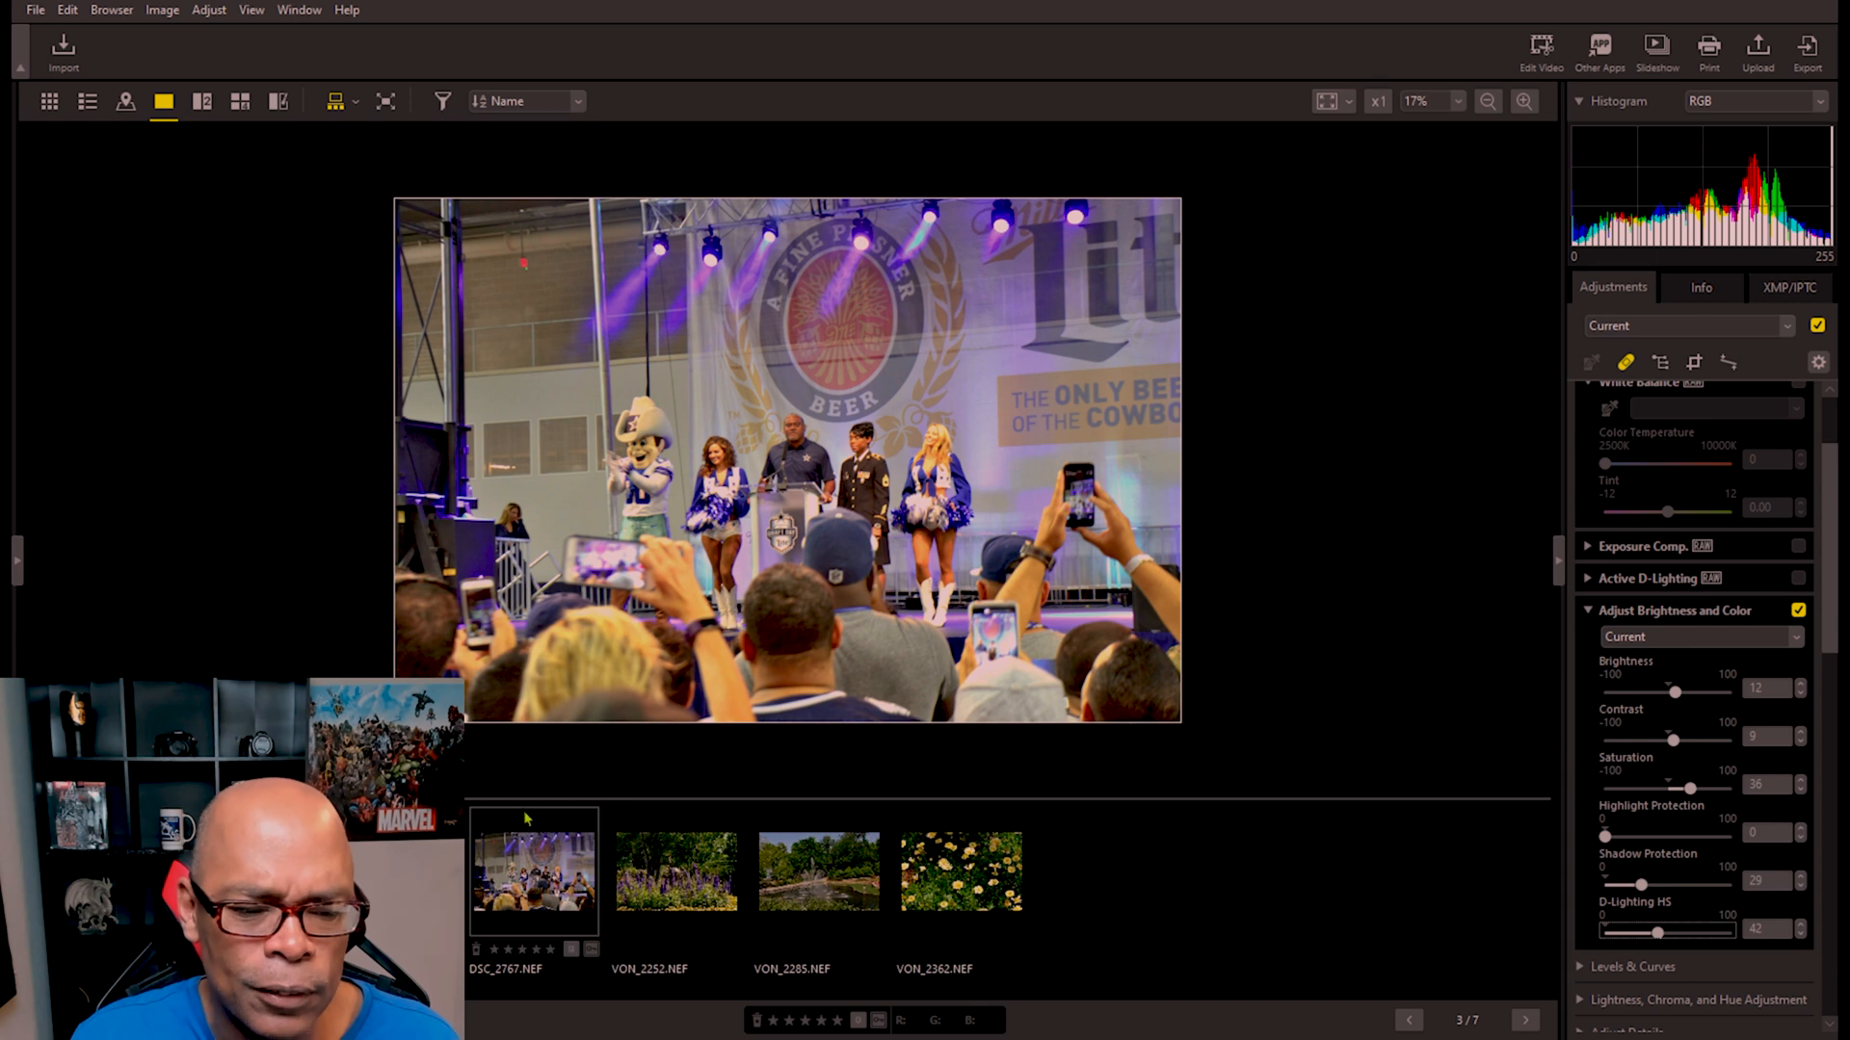
Step: Open DSC_2767.NEF, the raw version of the stage photo, and set its white balance to Calculate Automatically
click(526, 817)
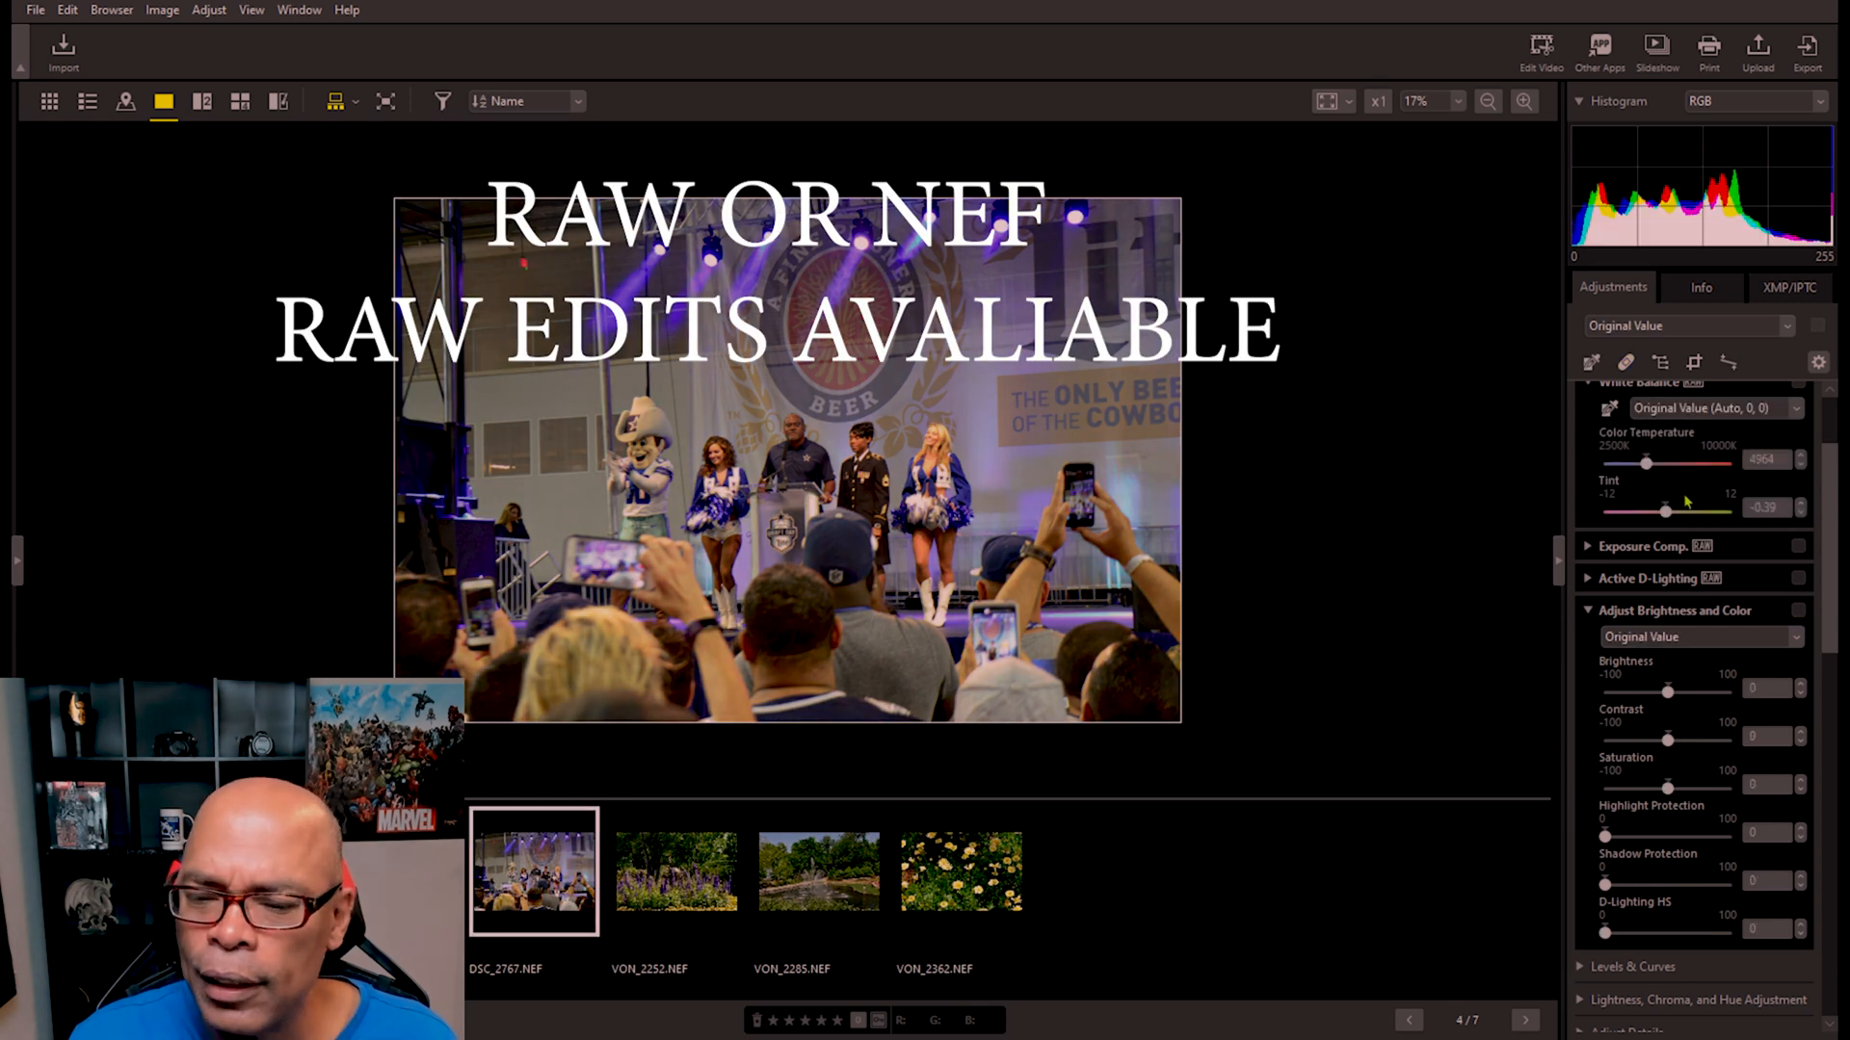
scroll(1718, 520, up, 1)
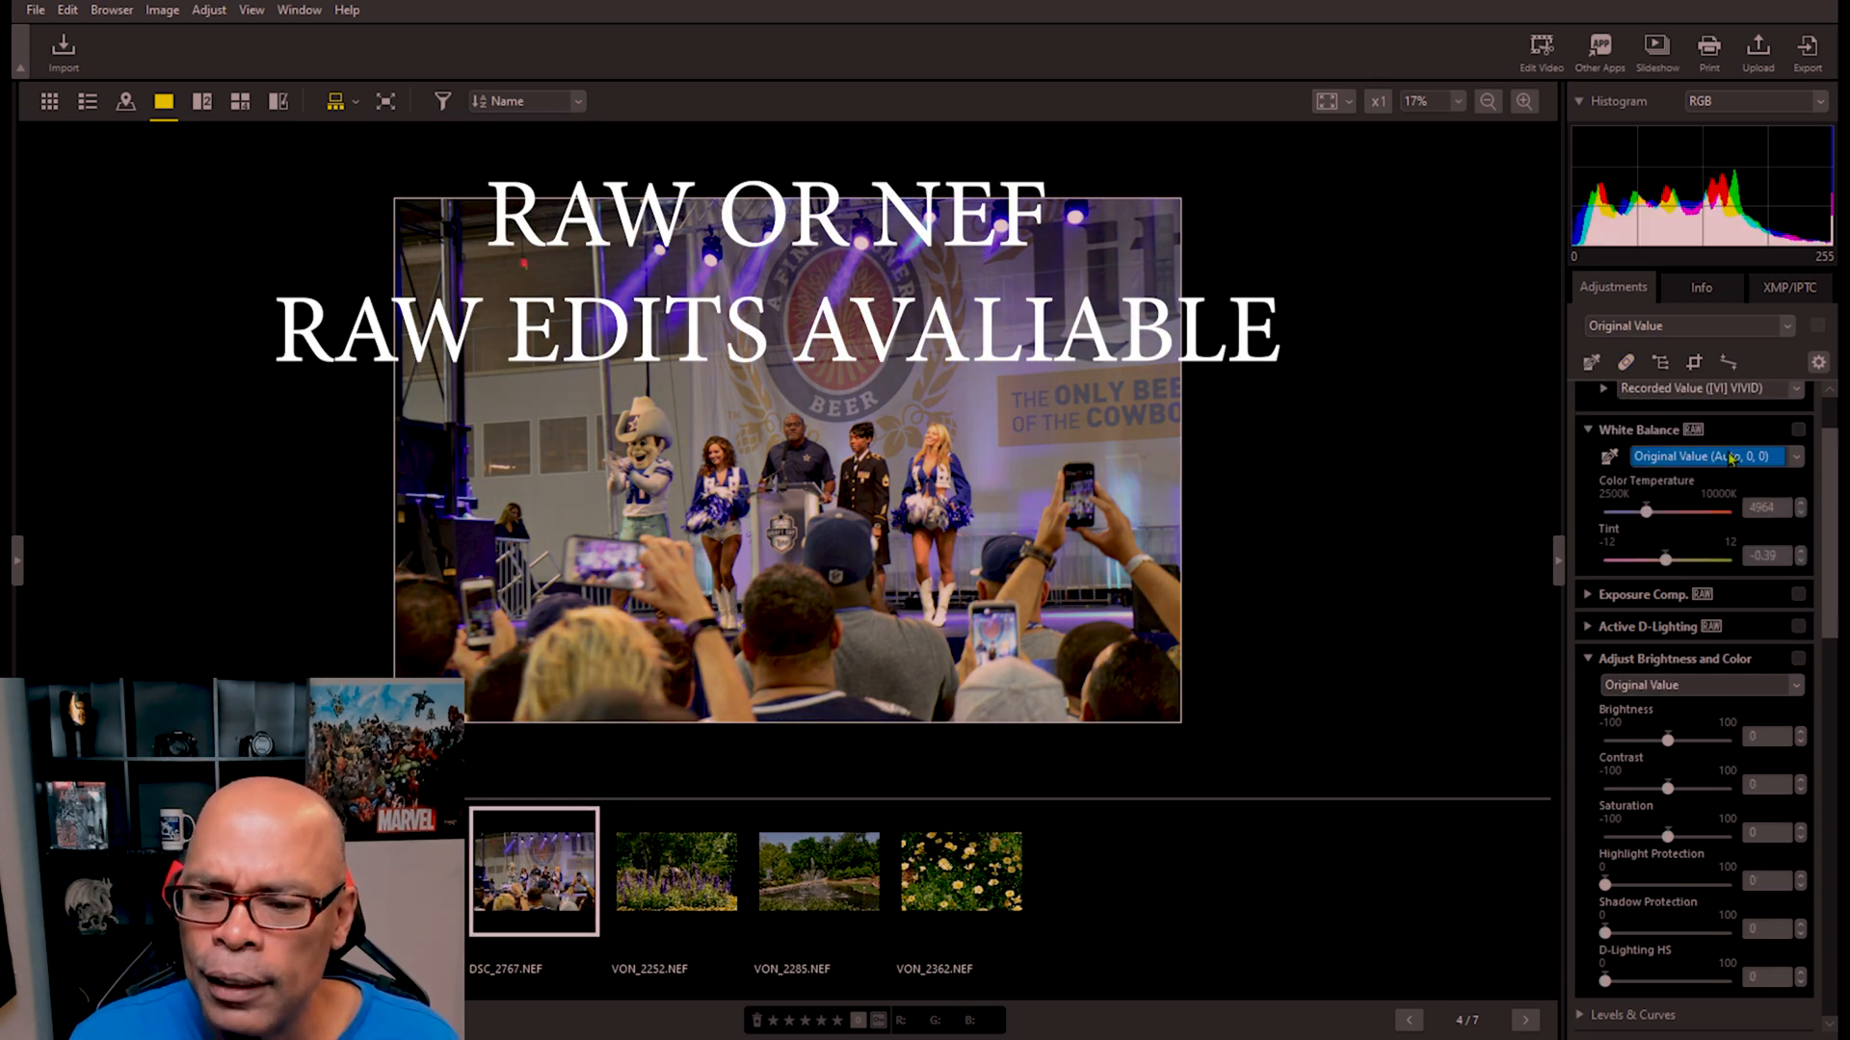
click(1713, 503)
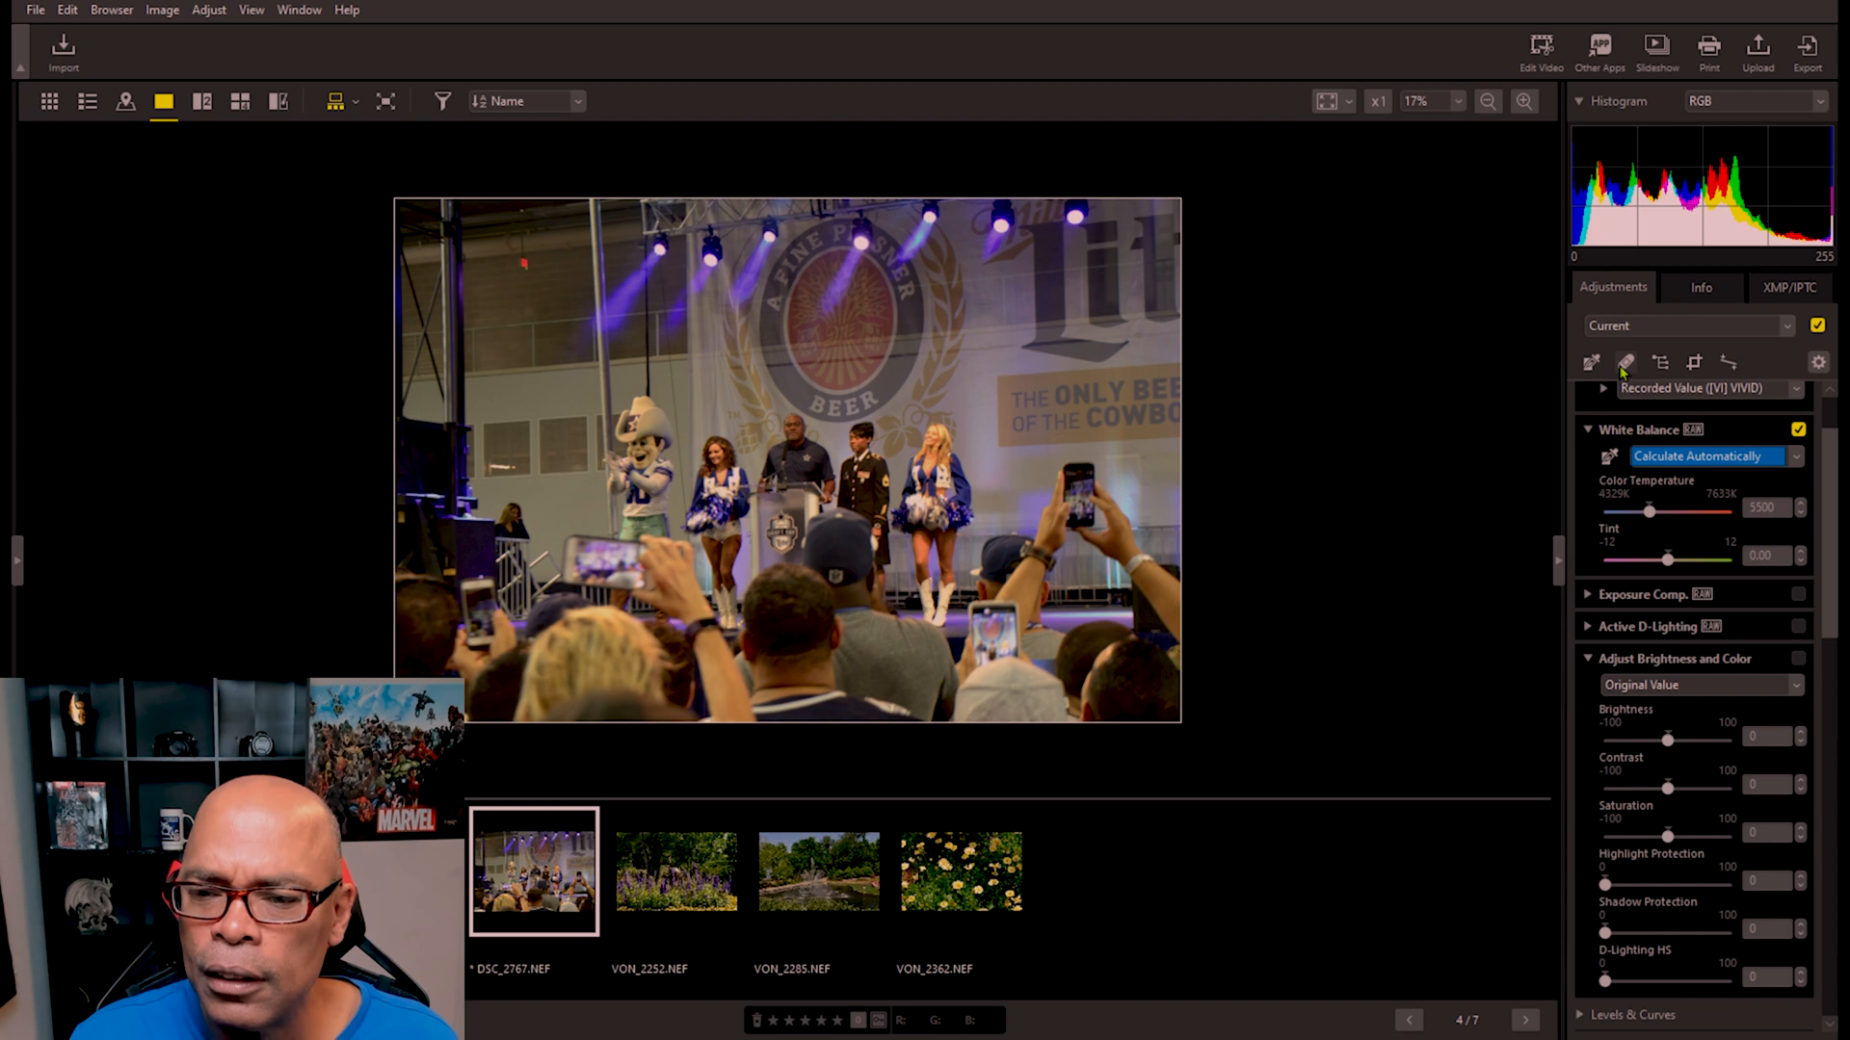
Step: Try white balance gray points on the gray T-shirt in the foreground and the white boot of the blonde cheerleader
click(1611, 457)
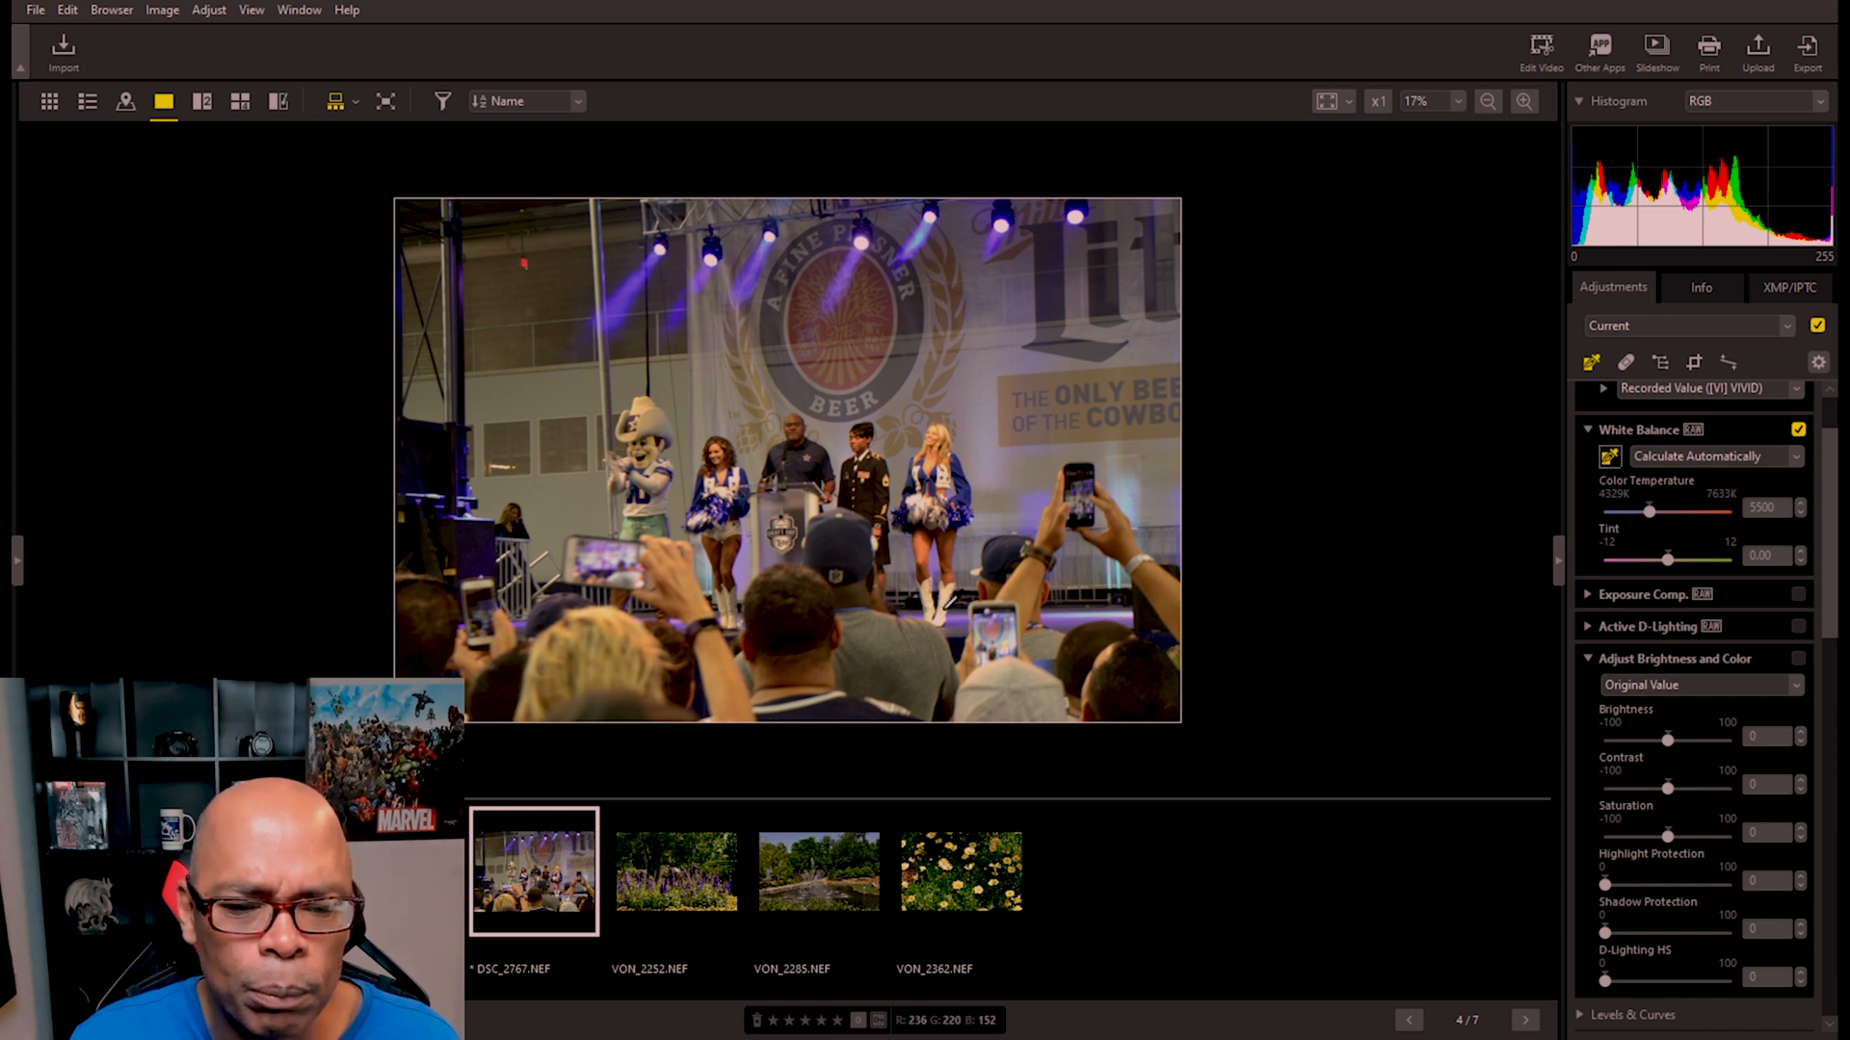
click(912, 637)
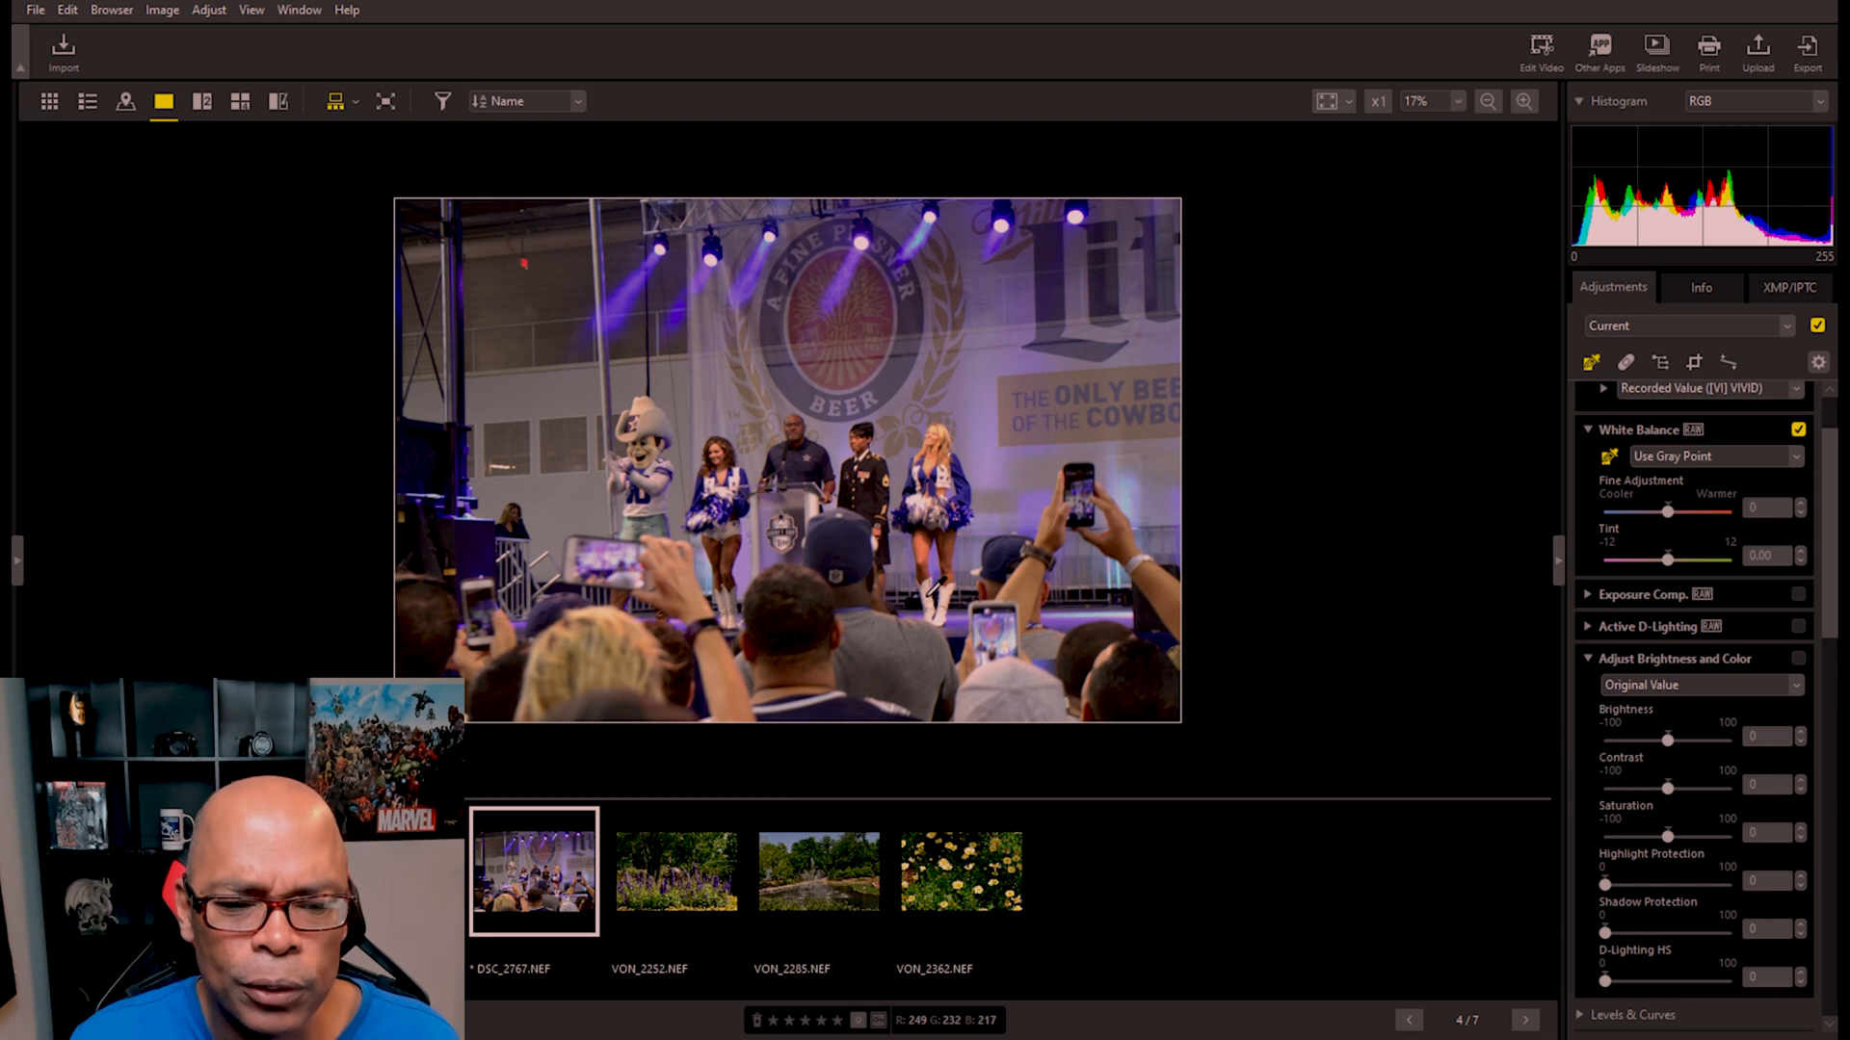
click(930, 593)
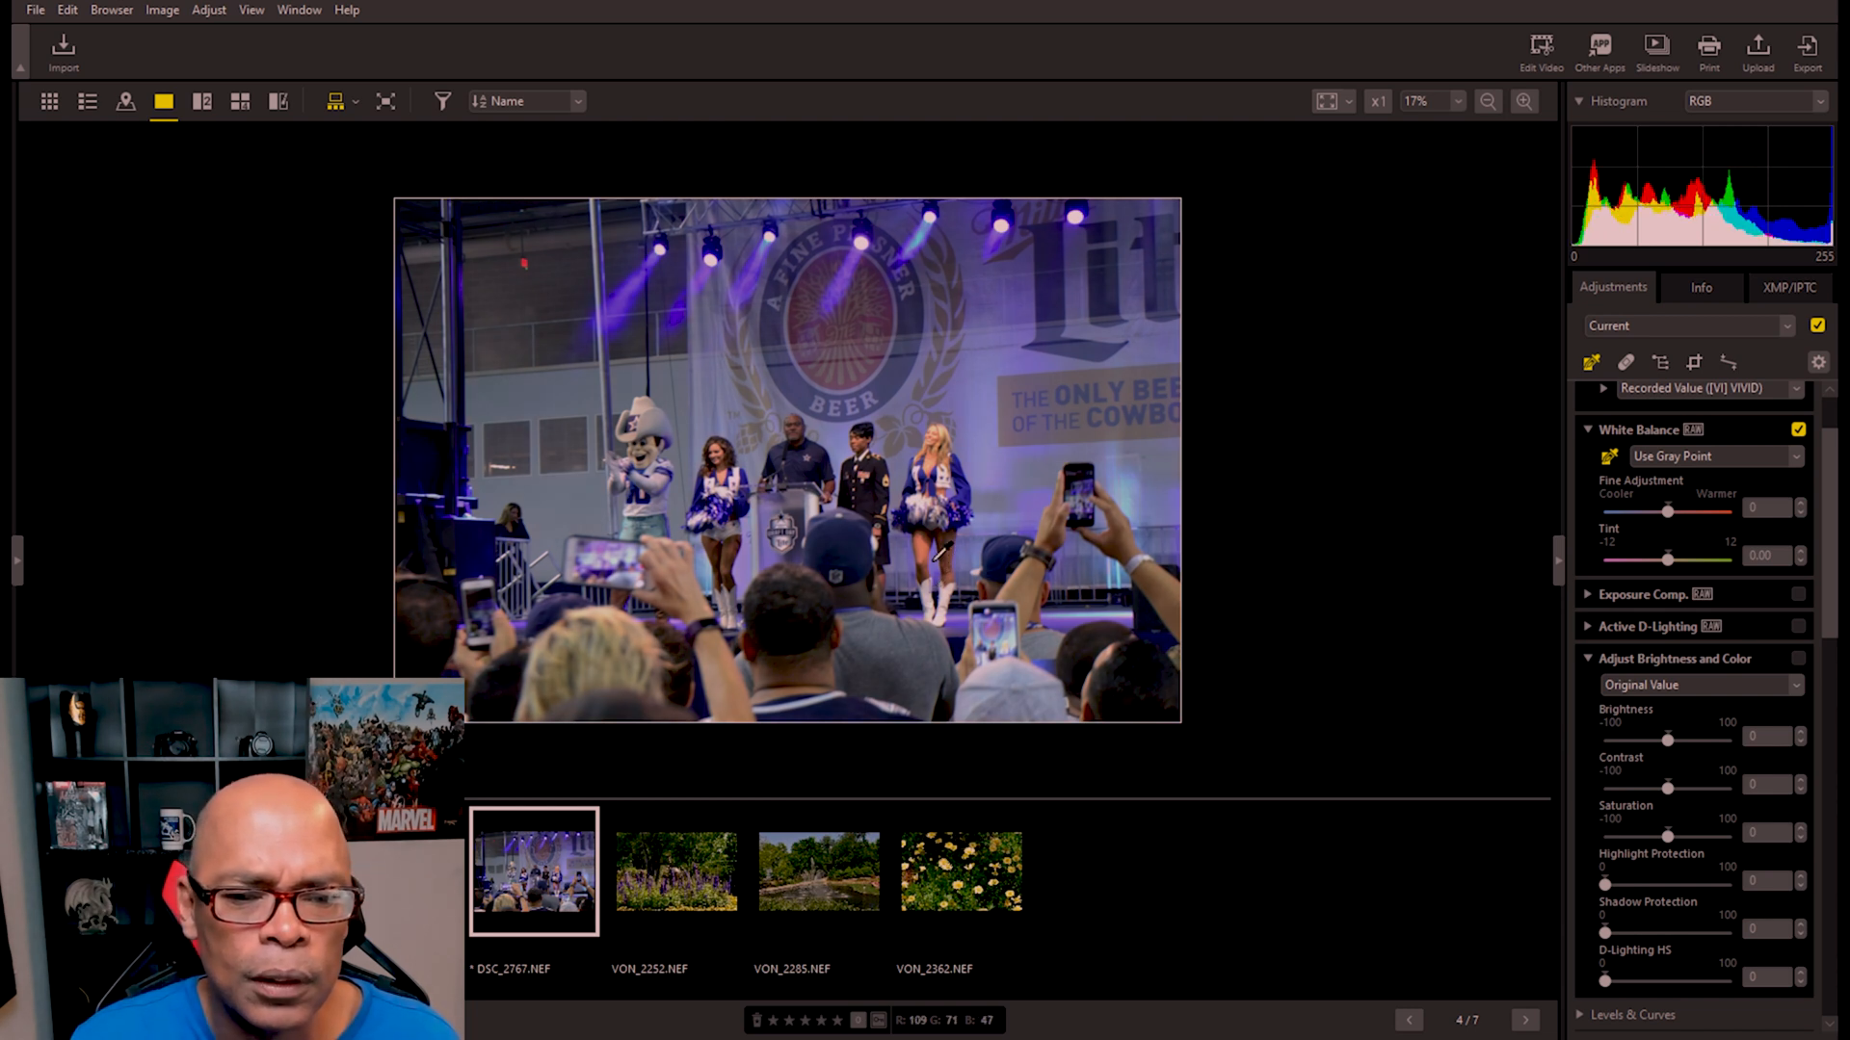
click(893, 637)
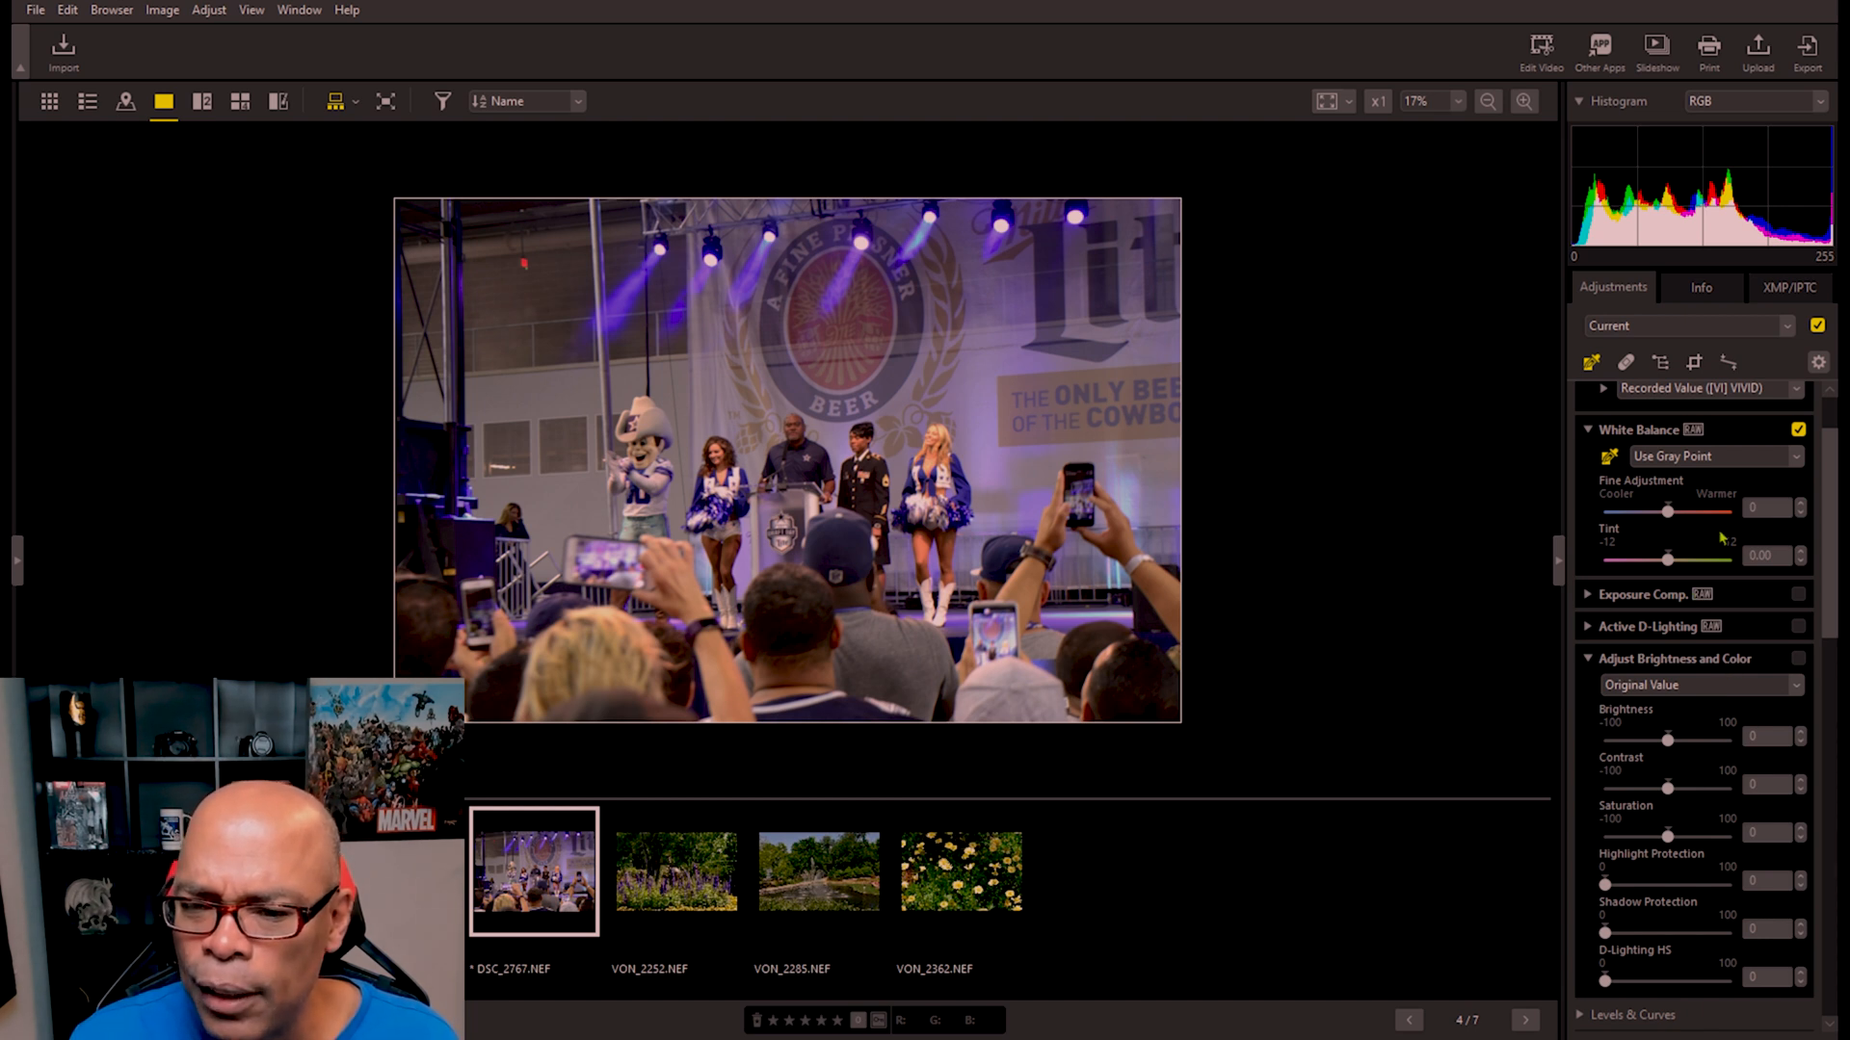
Step: Try the white balance presets Fluorescent (7200K), High CRI Fluorescent, Flash, FL-G1 and Sodium-vapor Lamps on the stage photo
click(1798, 459)
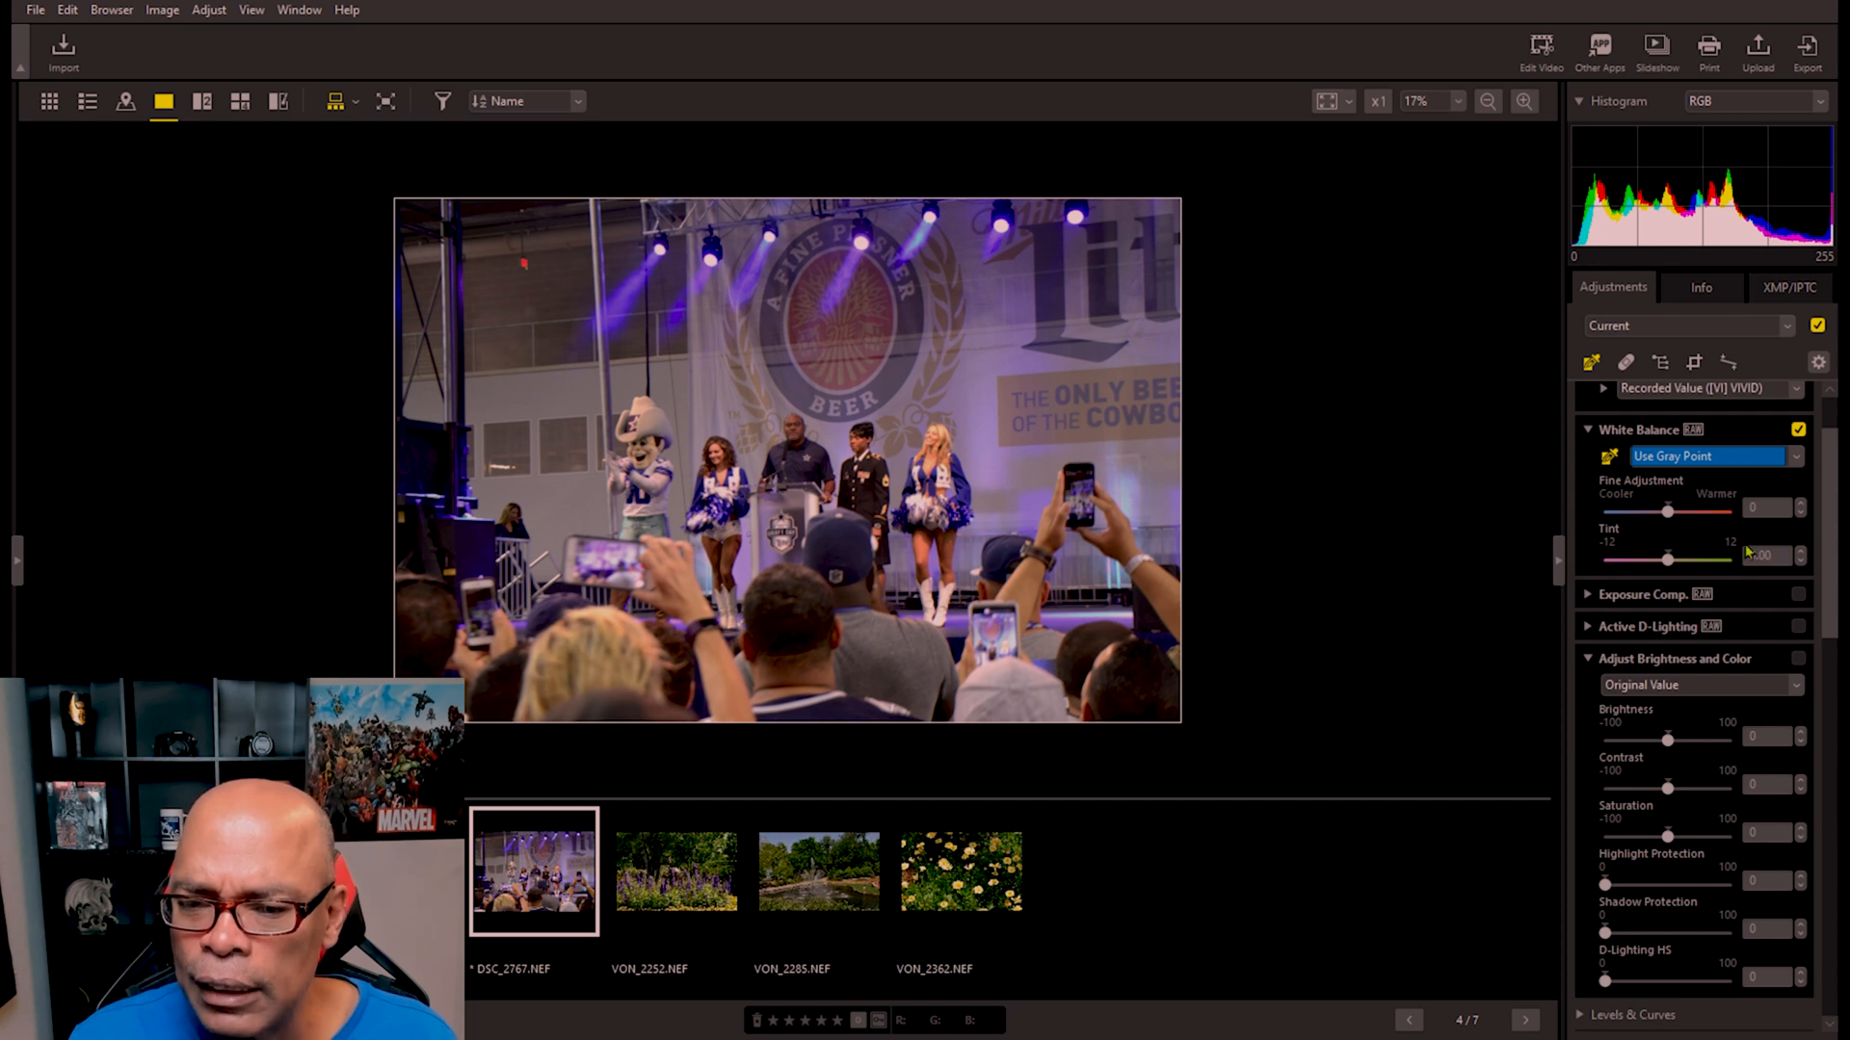
click(1747, 552)
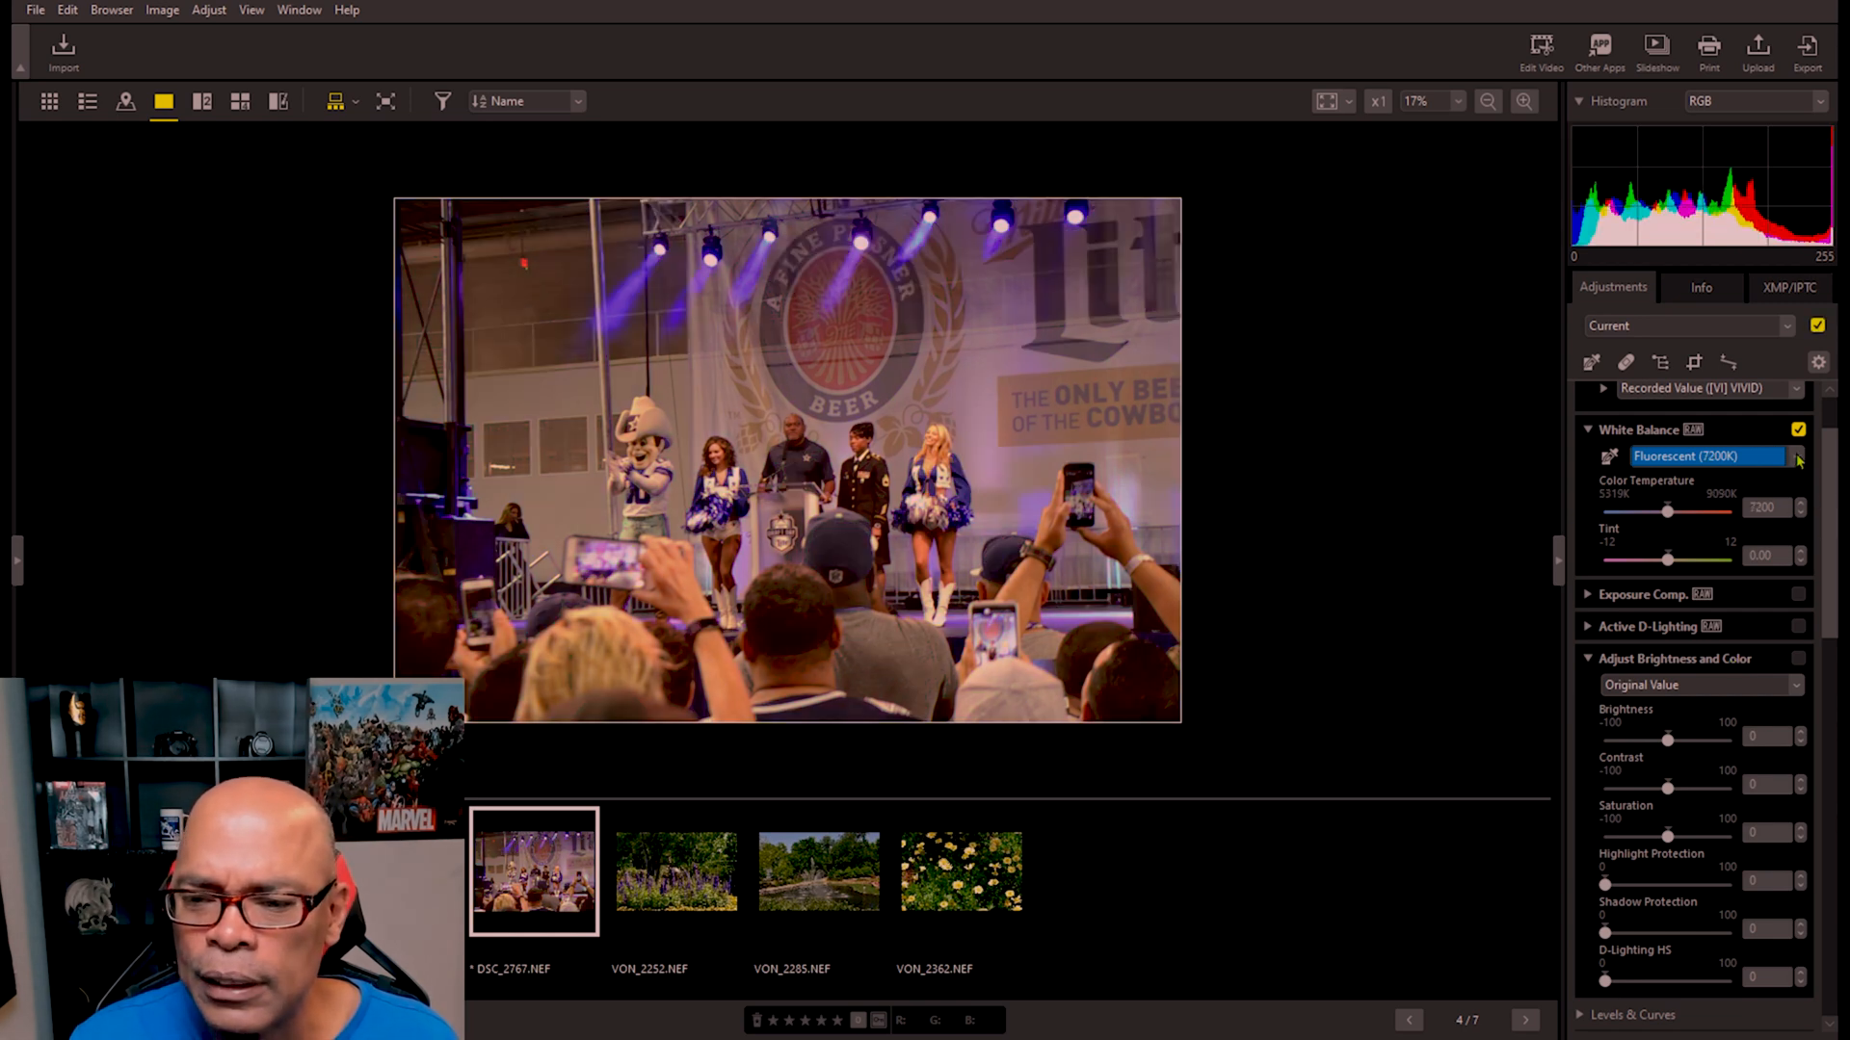
key(Down)
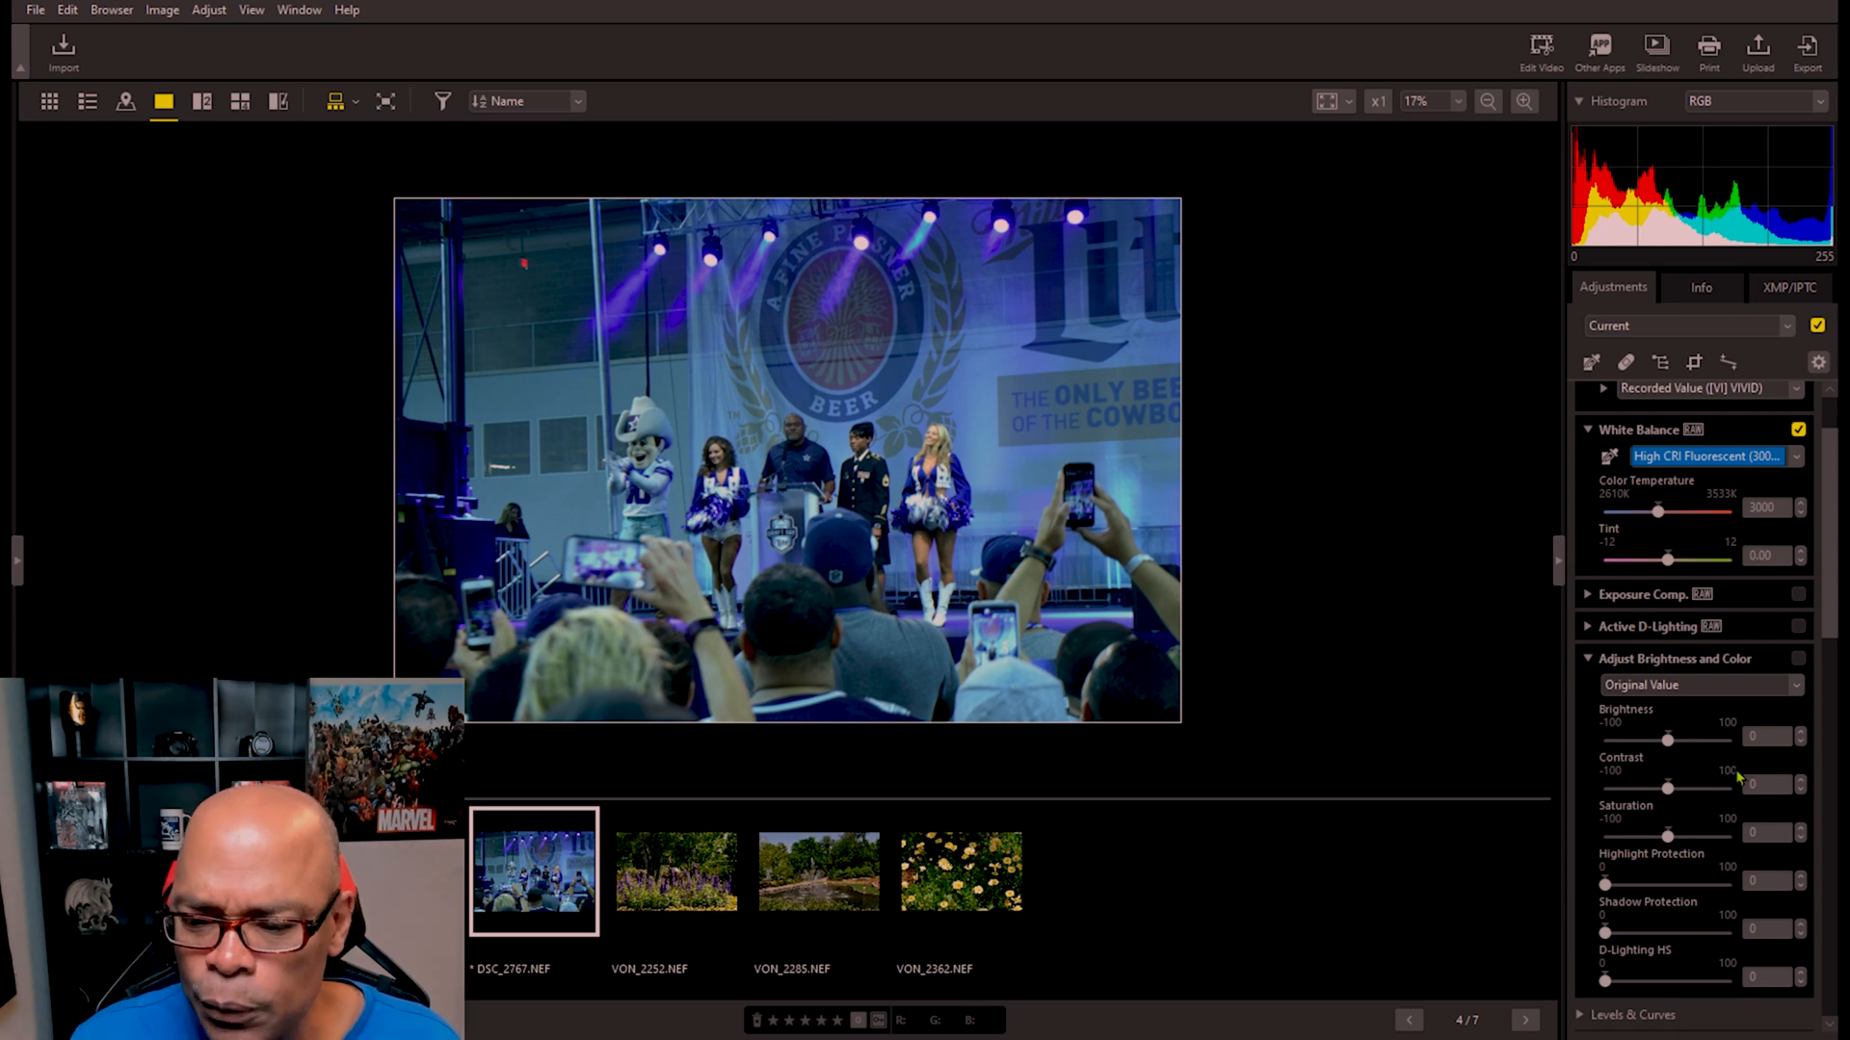
key(Down)
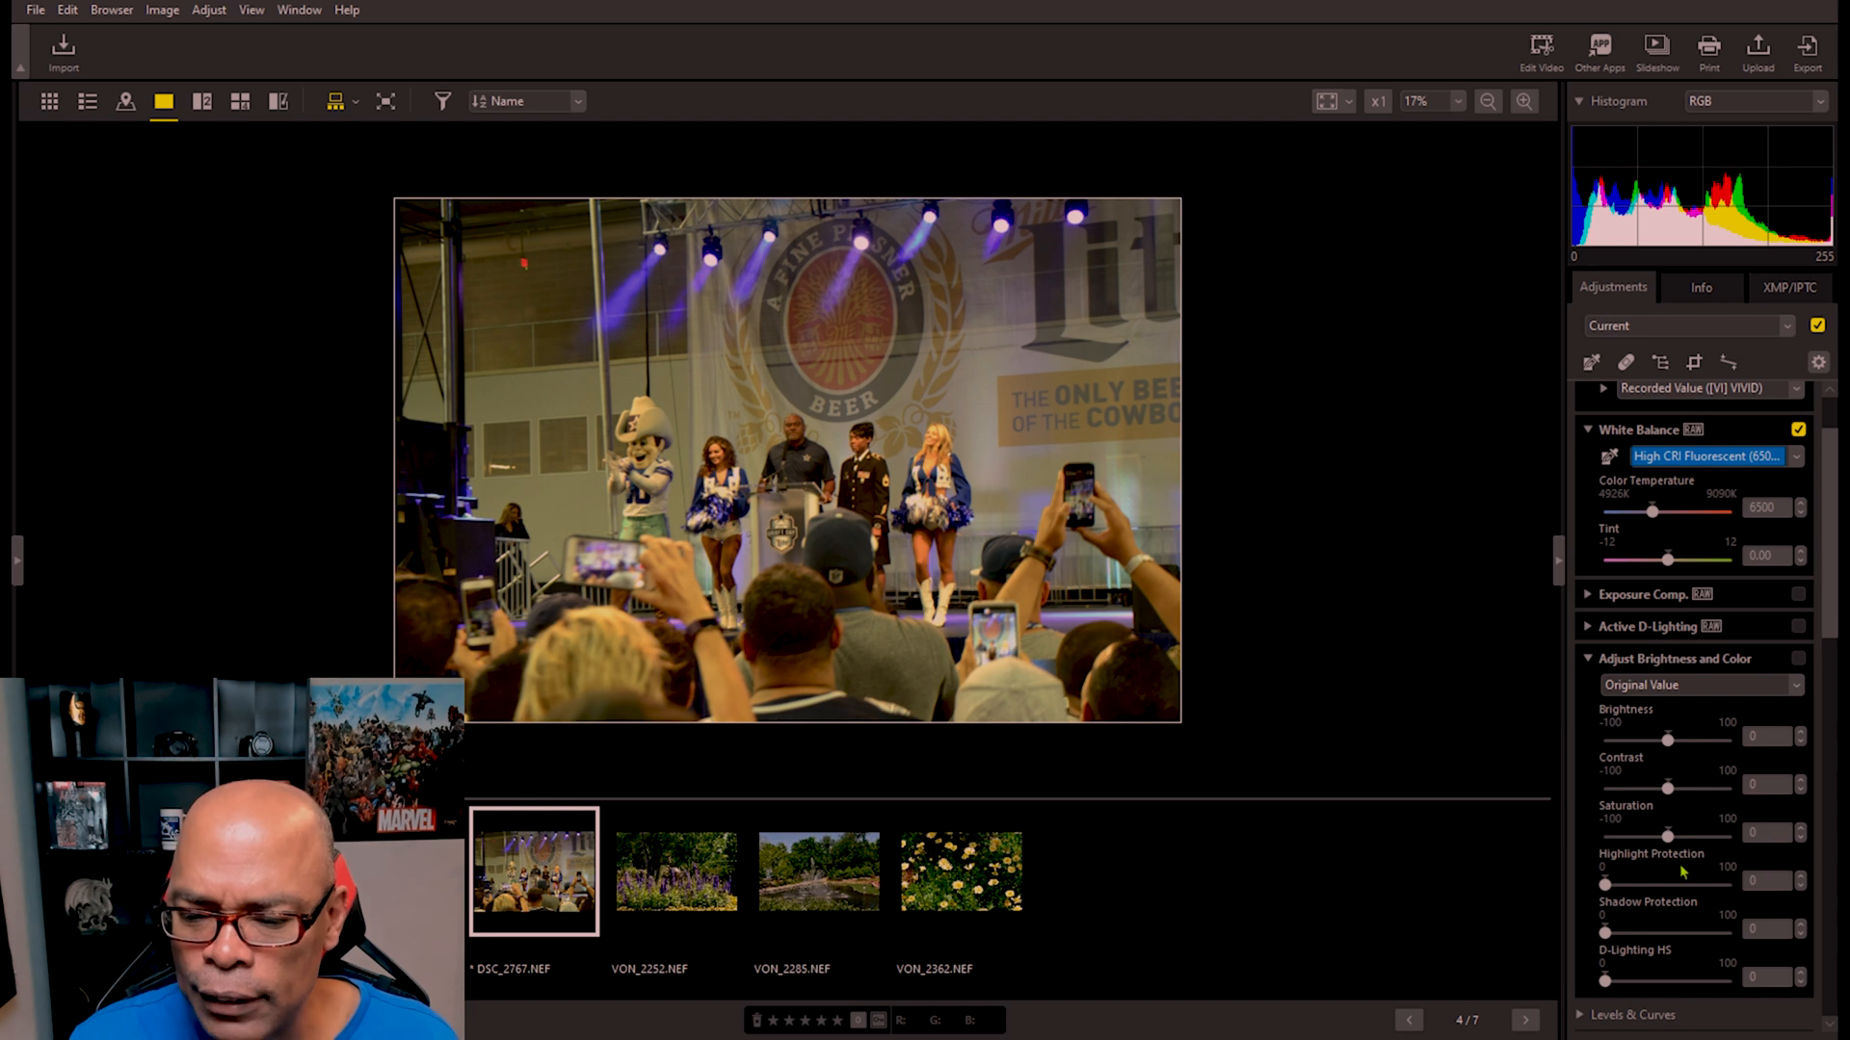
key(Down)
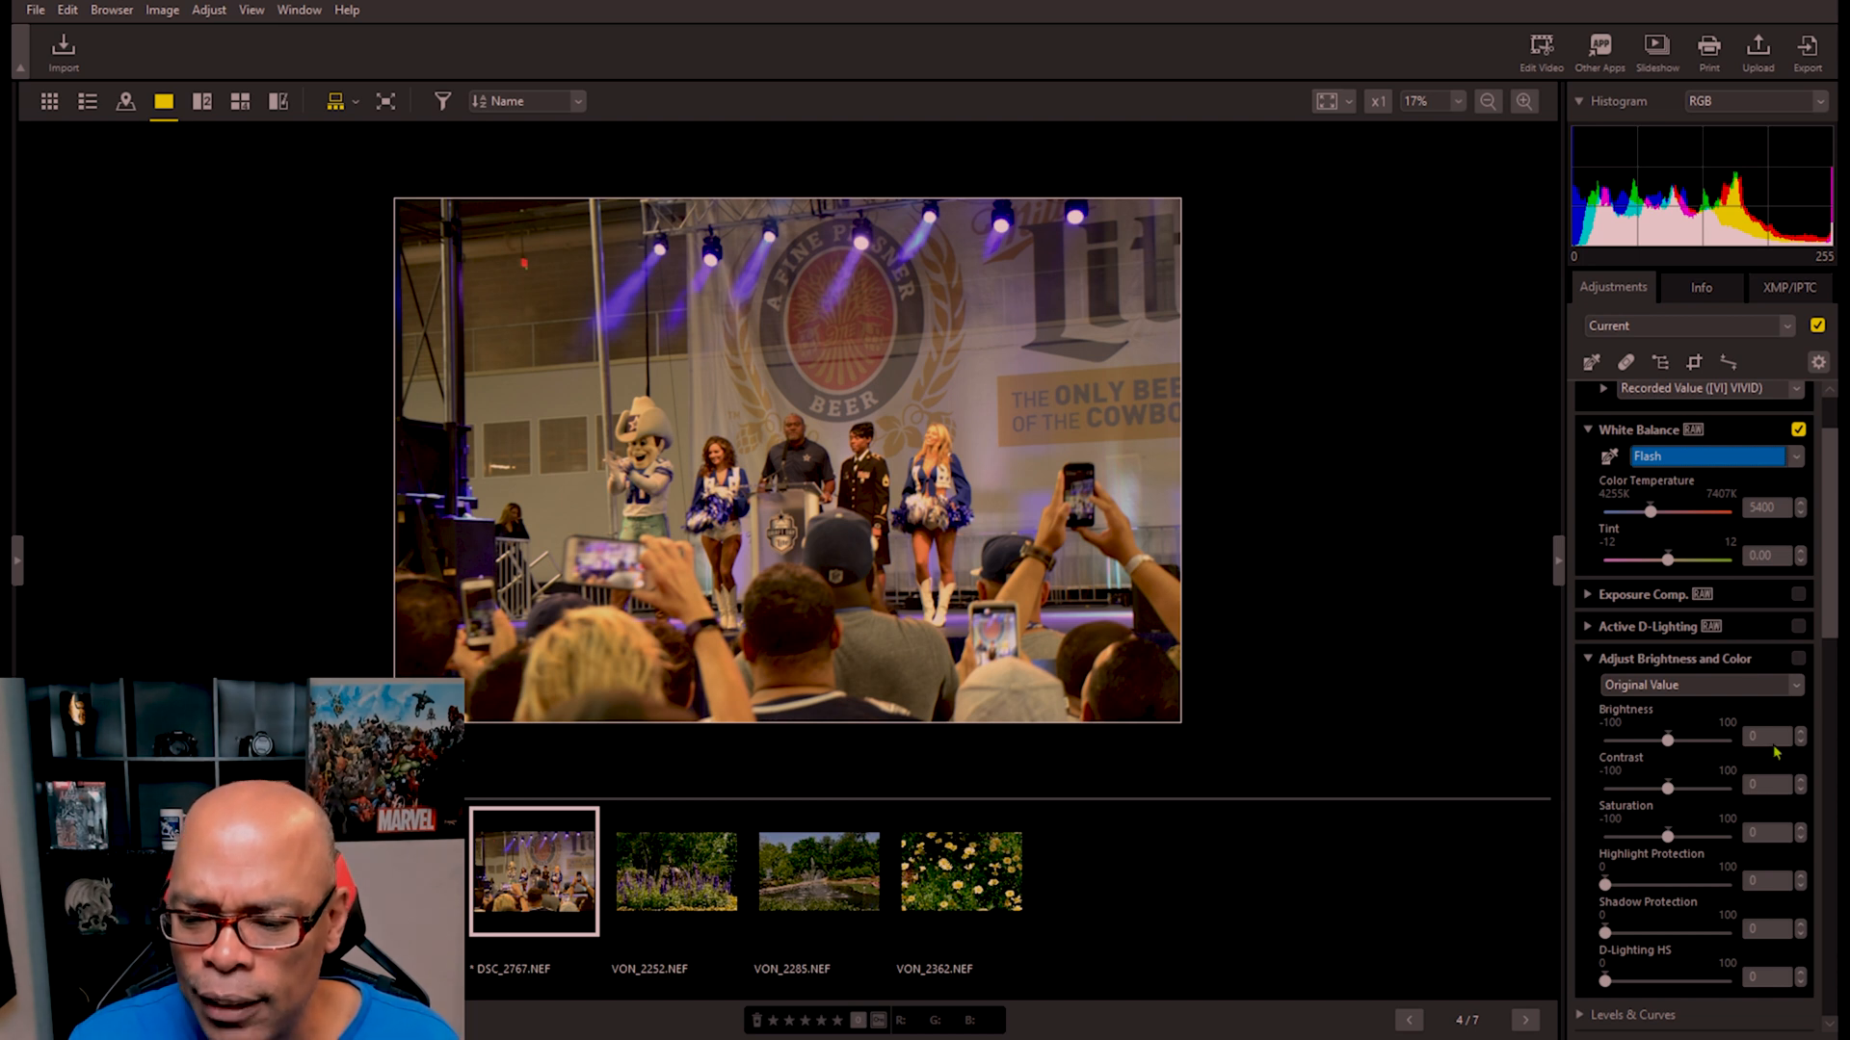
key(Down)
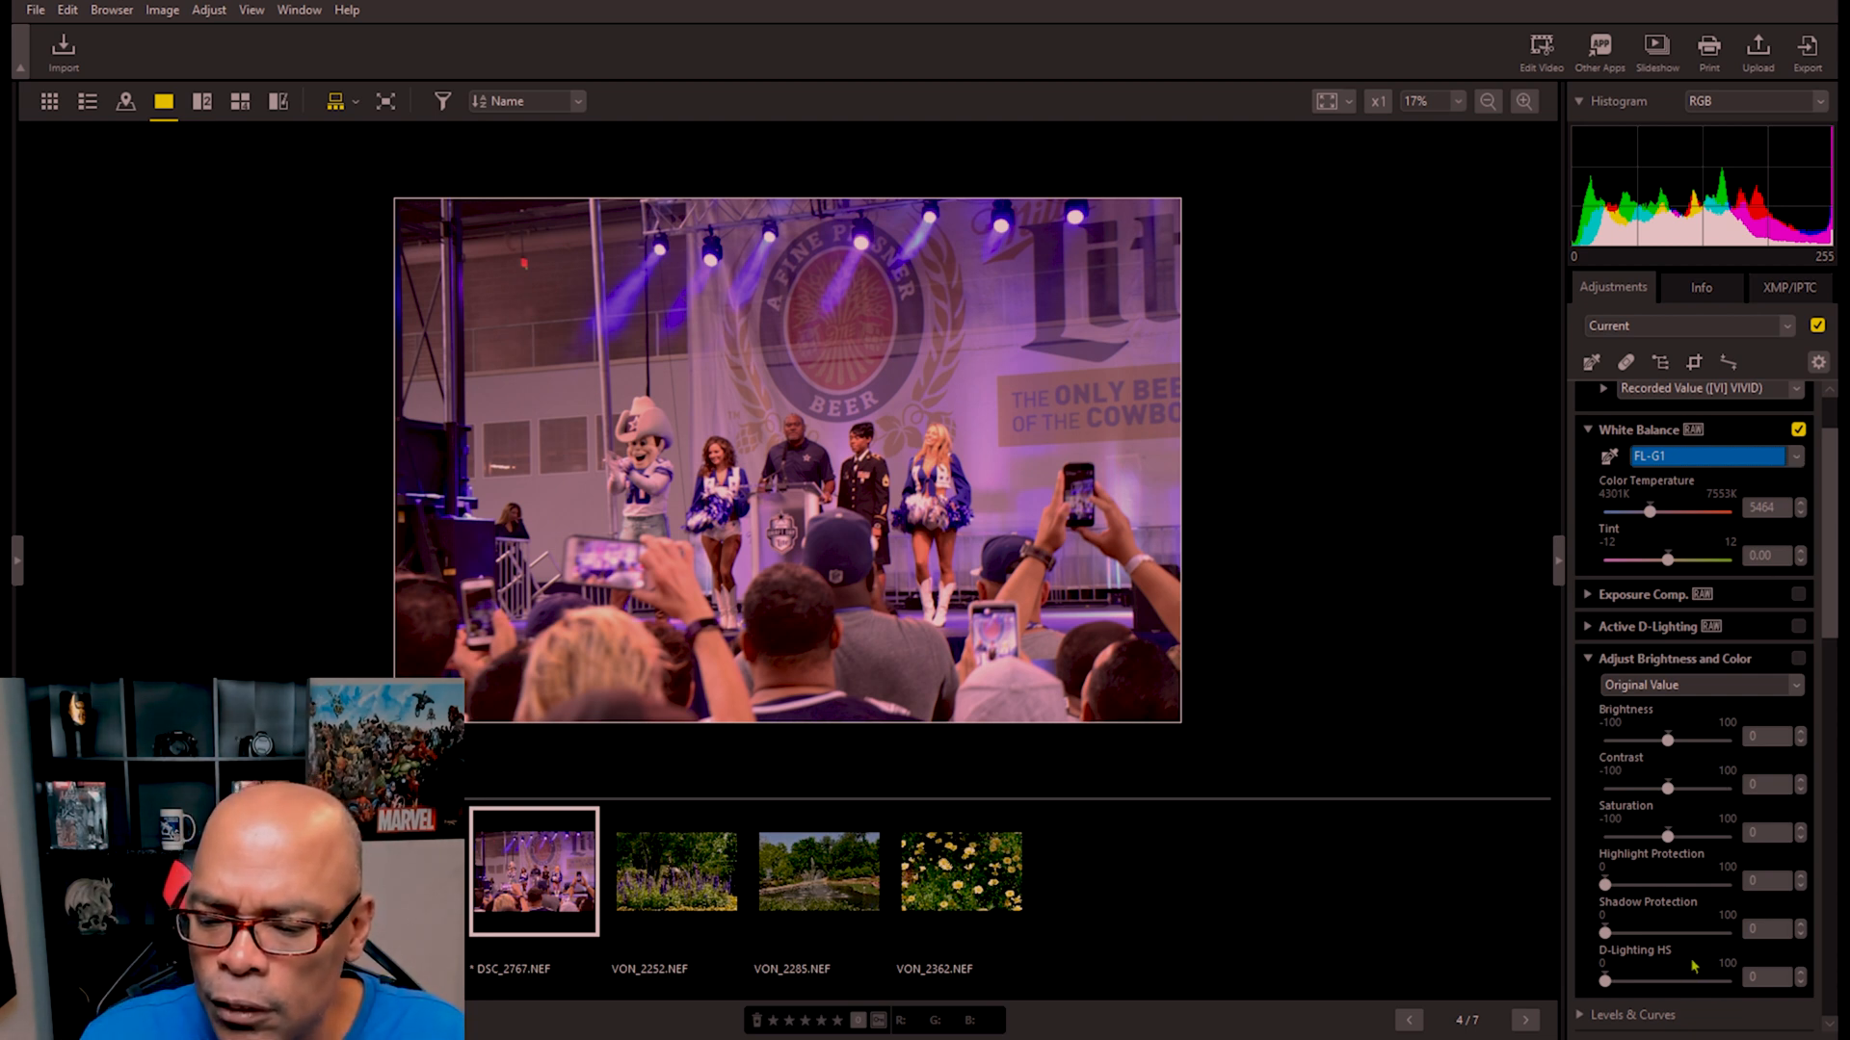
key(Down)
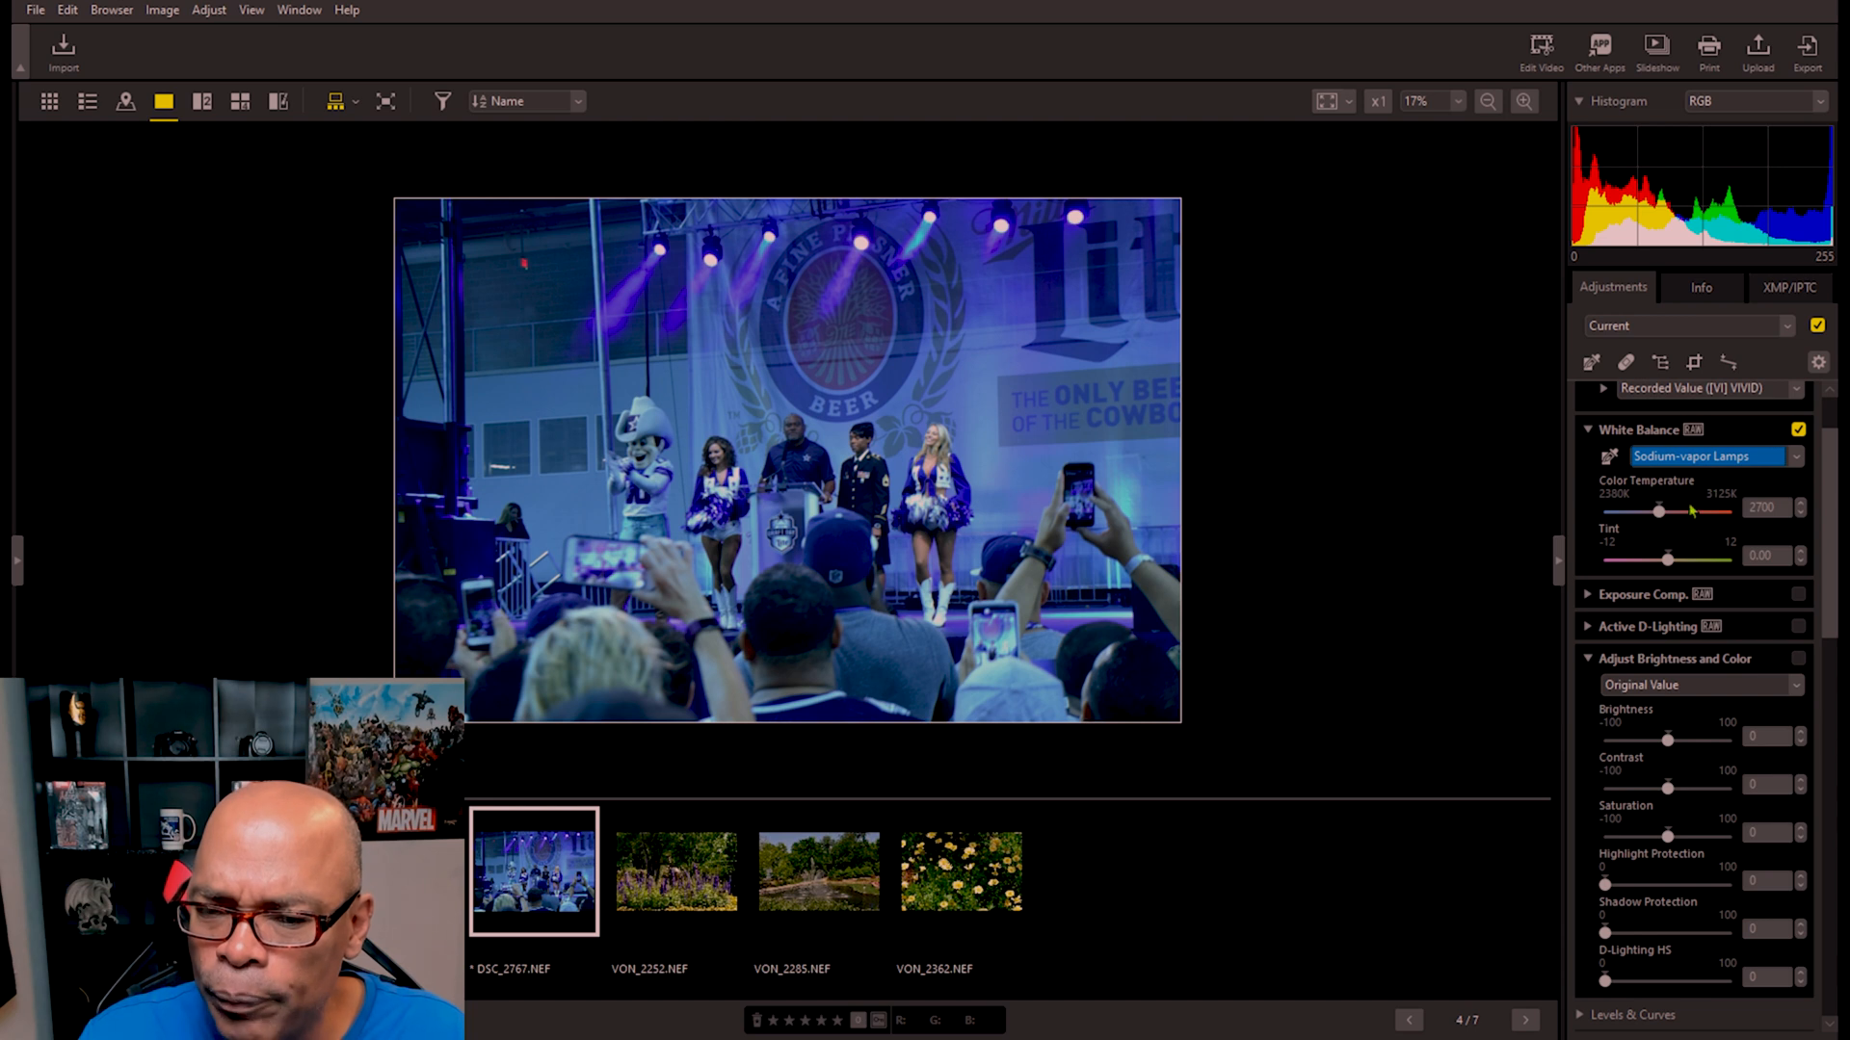
Step: Set the white balance from a gray point sampled on the gray T-shirt in the foreground
click(1593, 364)
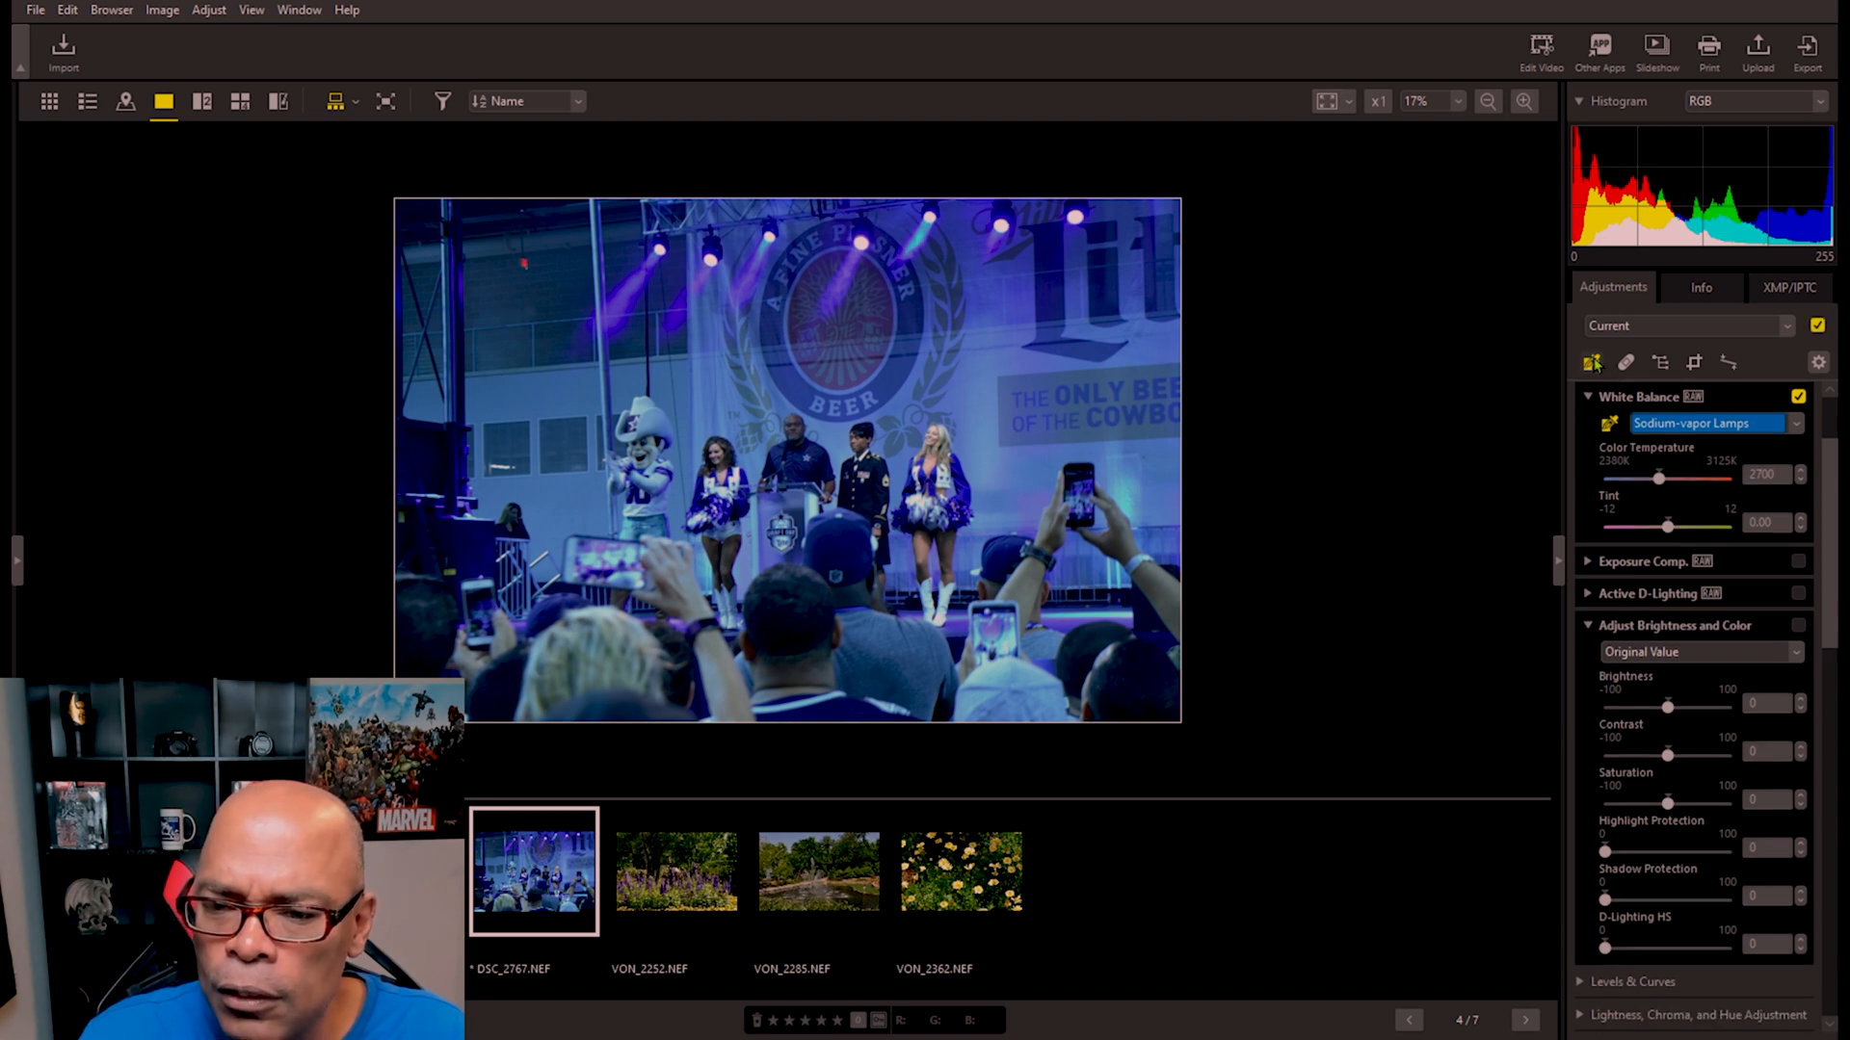
click(906, 662)
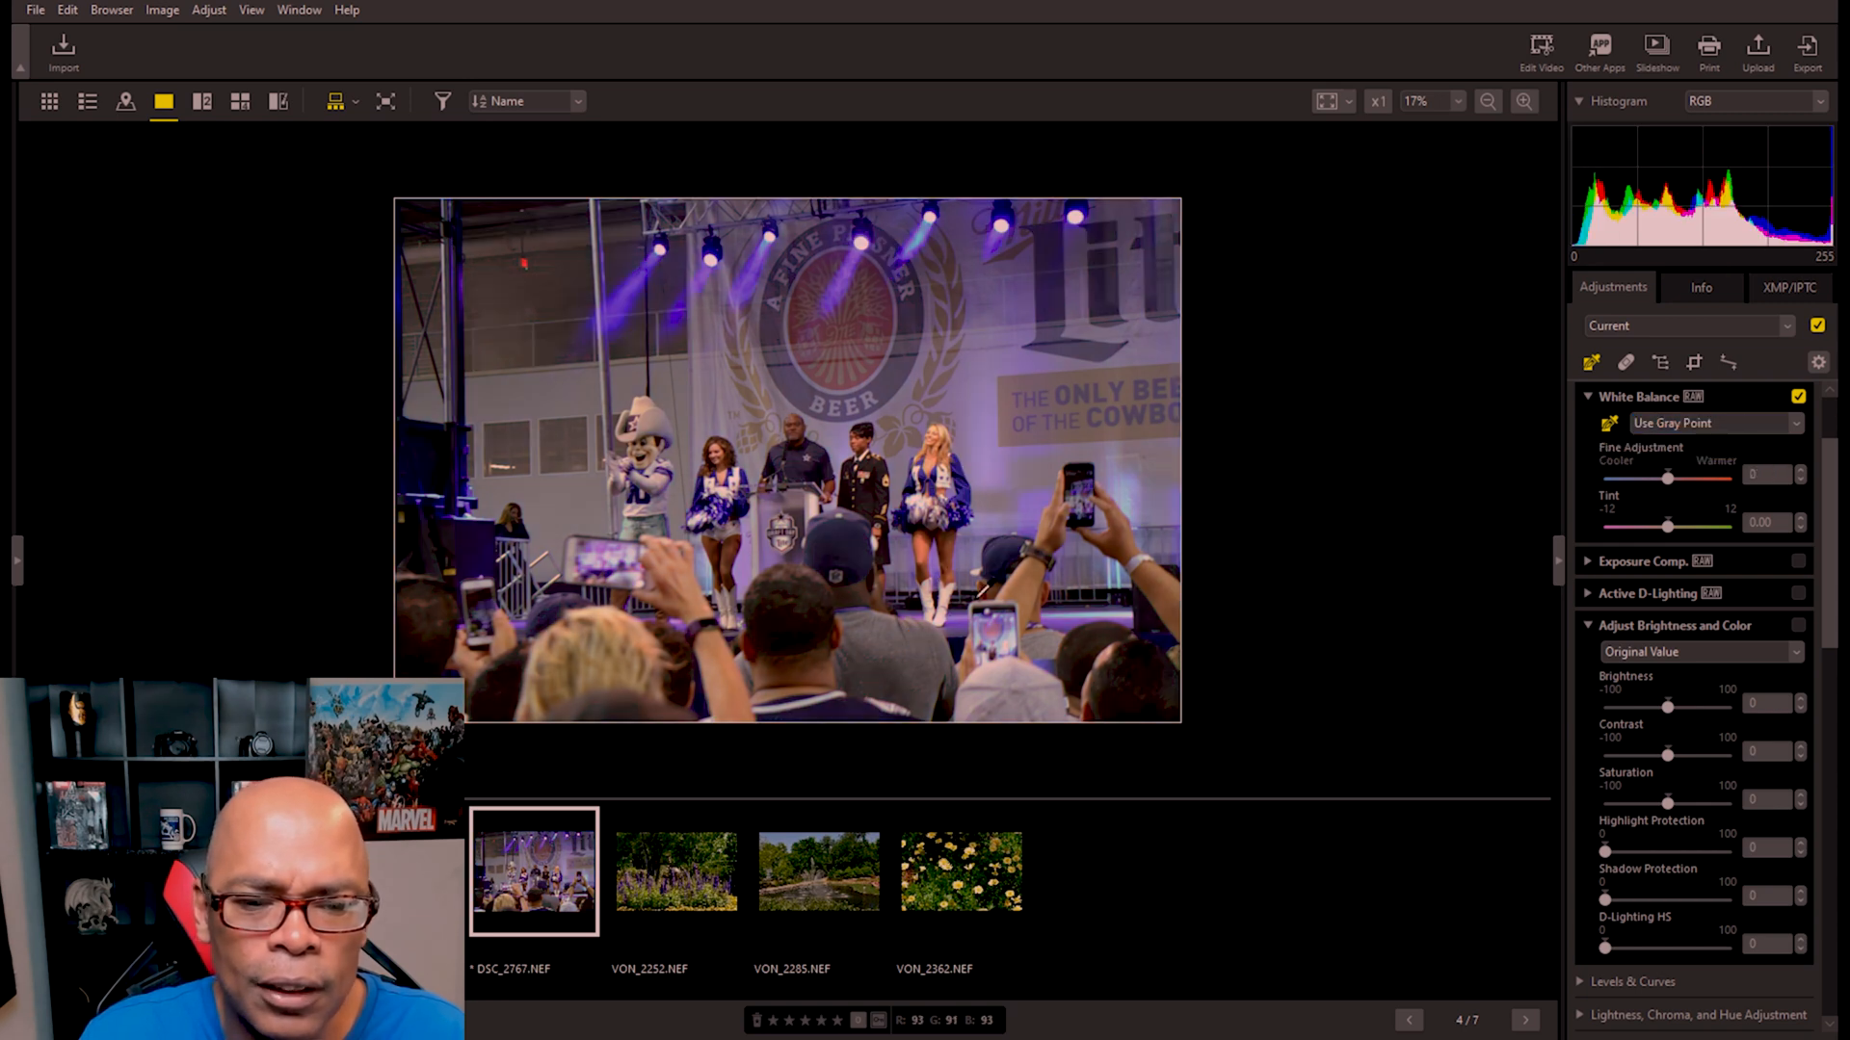
Step: Set the stage photo's exposure compensation to 0.92 after trying 0.20, 0.44 and an extreme 4.68
click(1587, 563)
mouse_move(1668, 631)
mouse_down()
mouse_move(1685, 635)
mouse_move(1673, 624)
mouse_up()
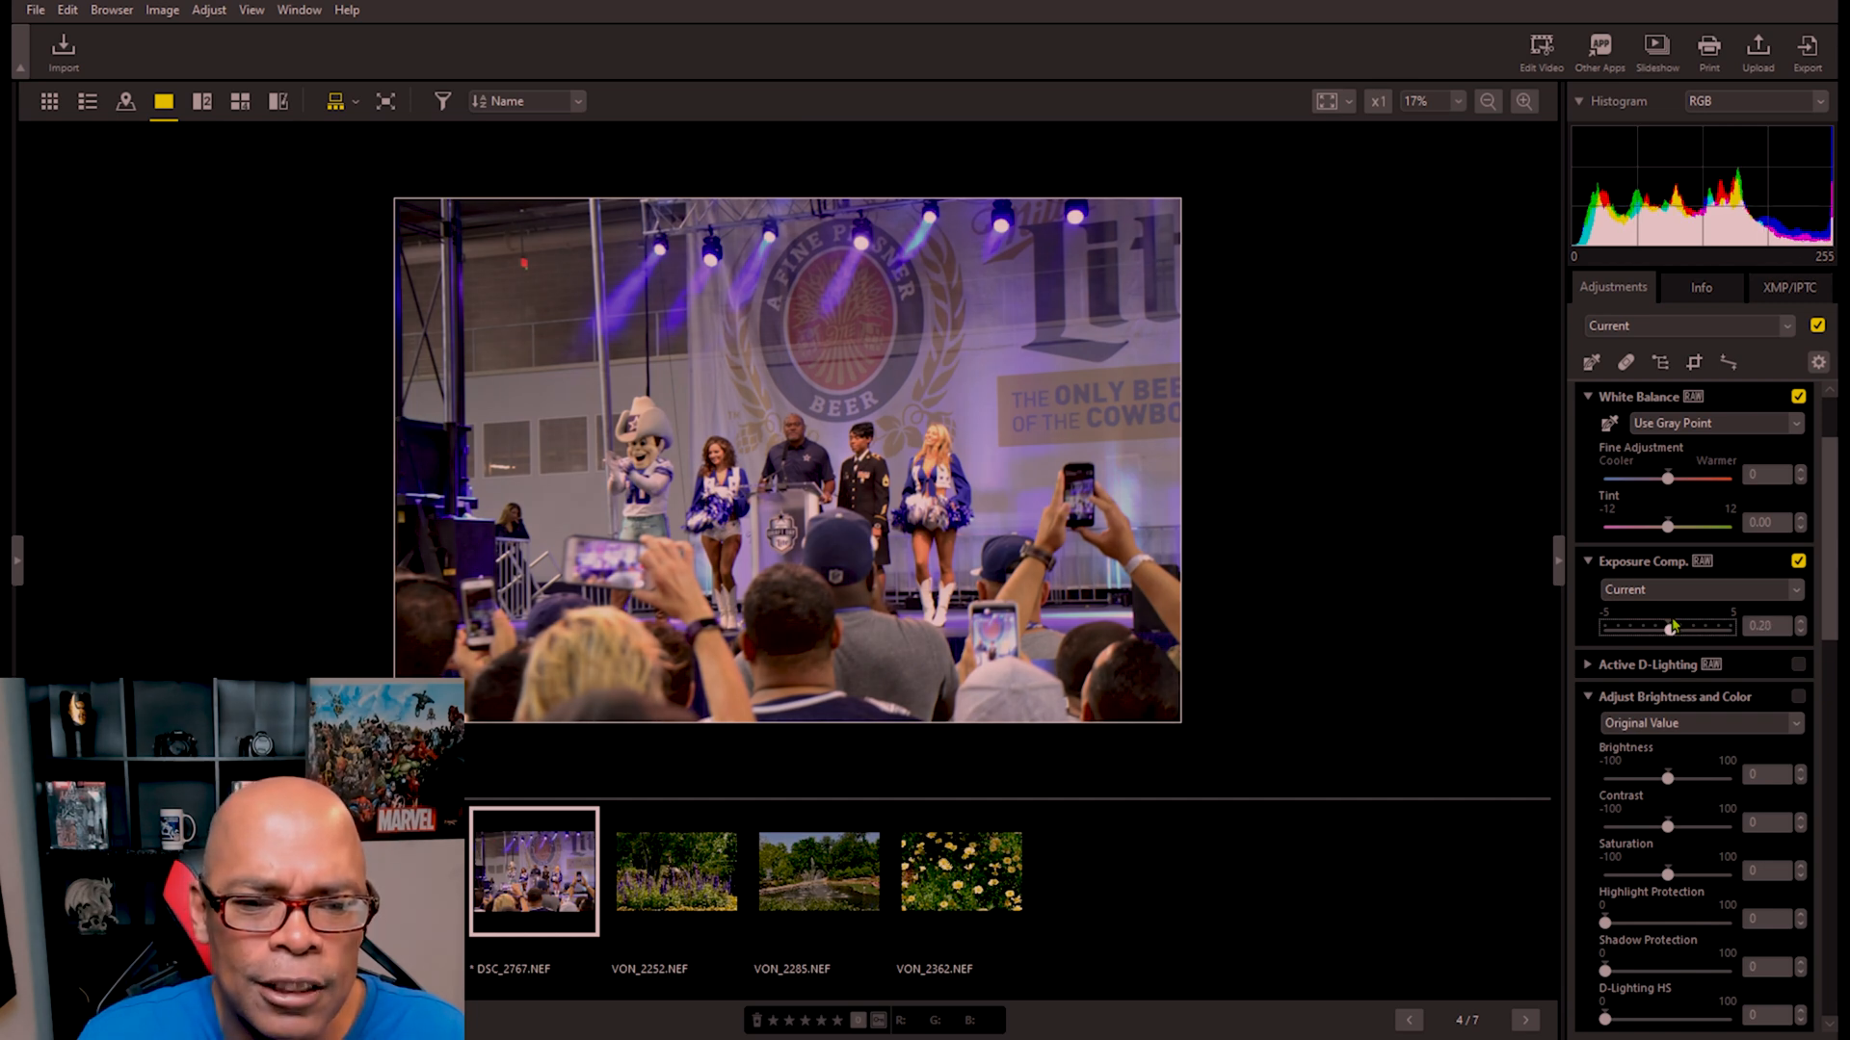
drag(1676, 626, 1678, 622)
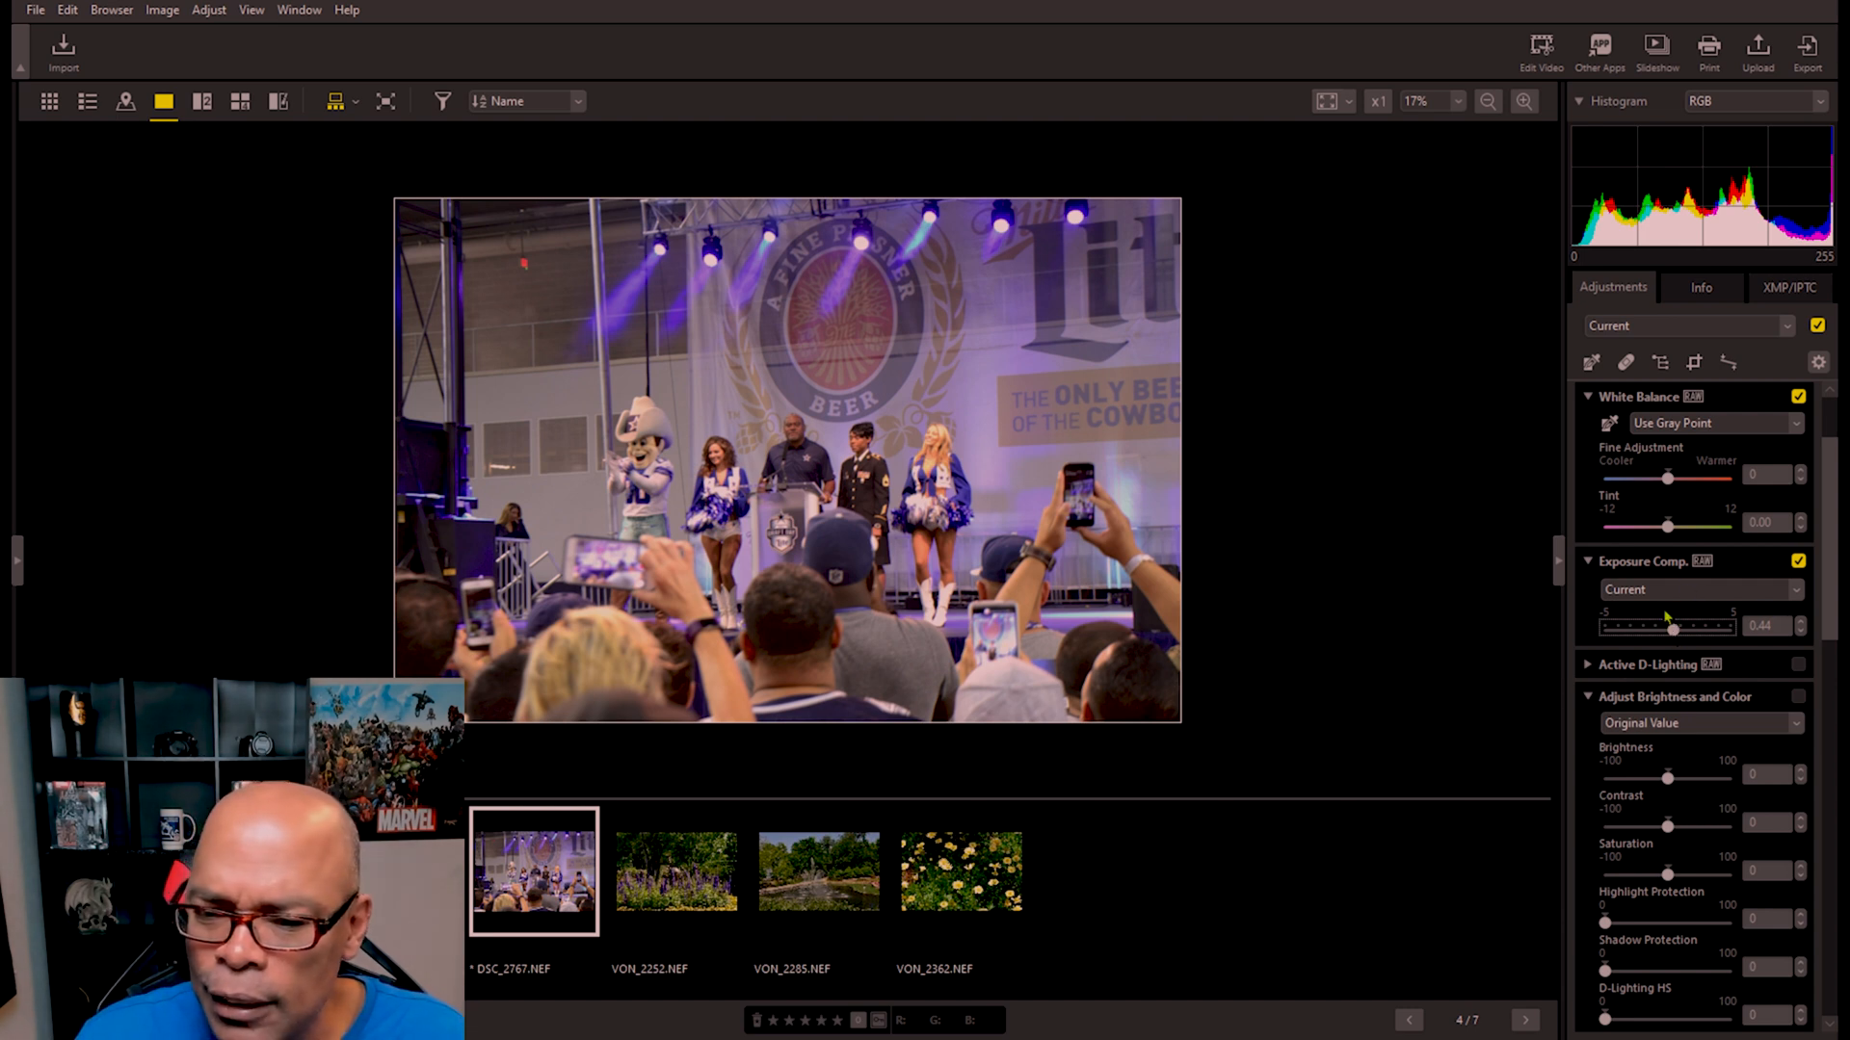
drag(1675, 631, 1730, 630)
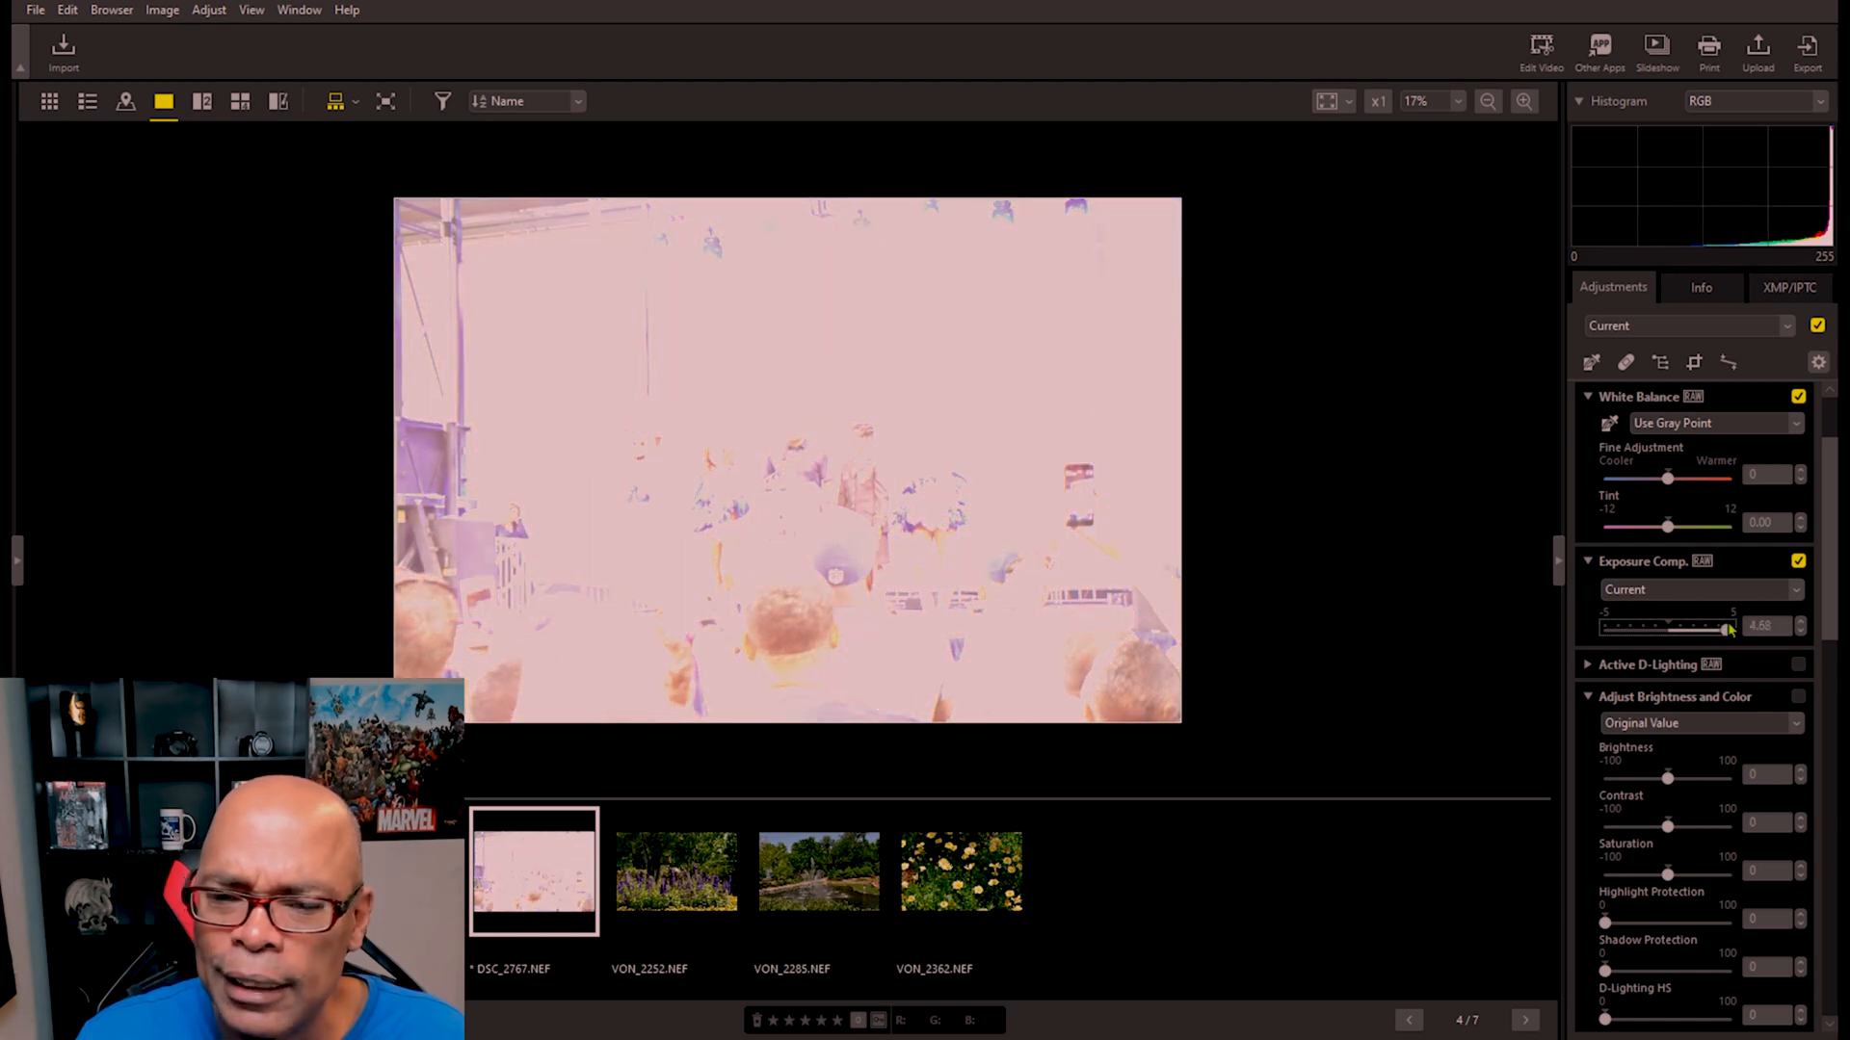
drag(1729, 630, 1683, 609)
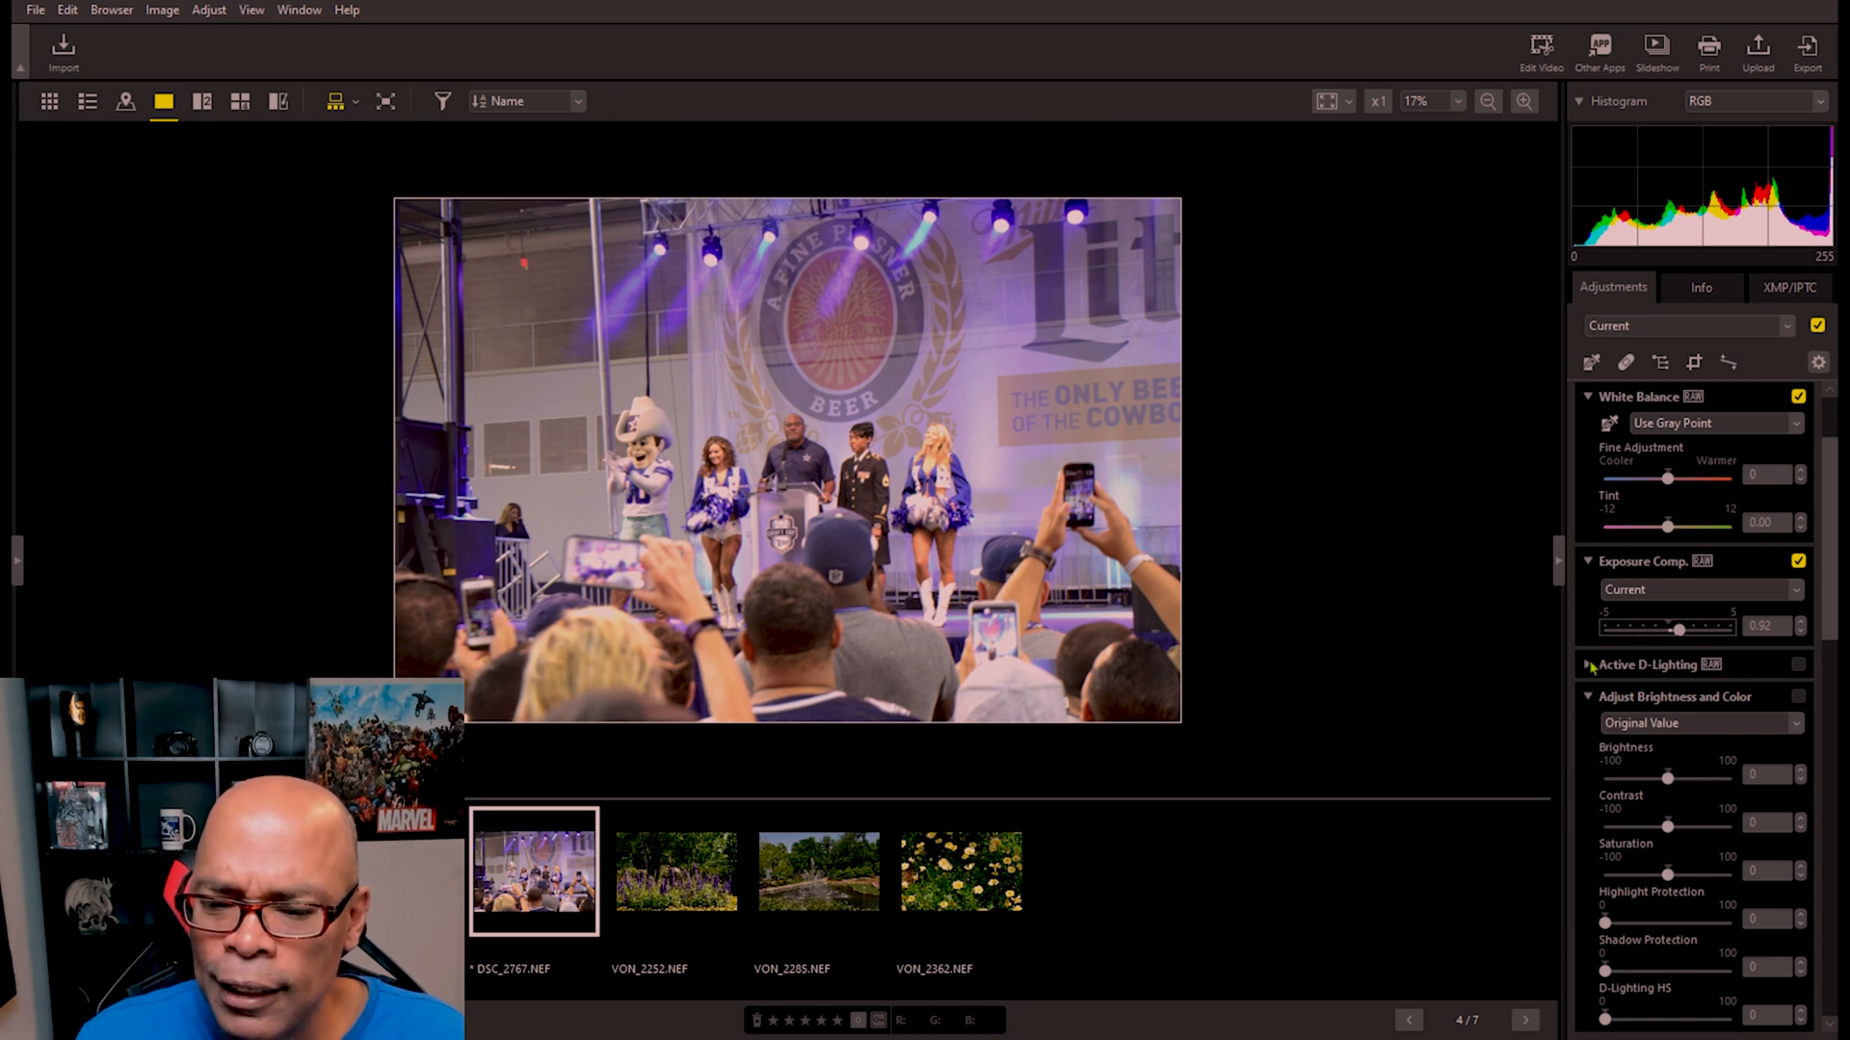
Step: Try Active D-Lighting at Off, Normal, High and Extra high, and return it to Original Value (Auto)
click(1588, 666)
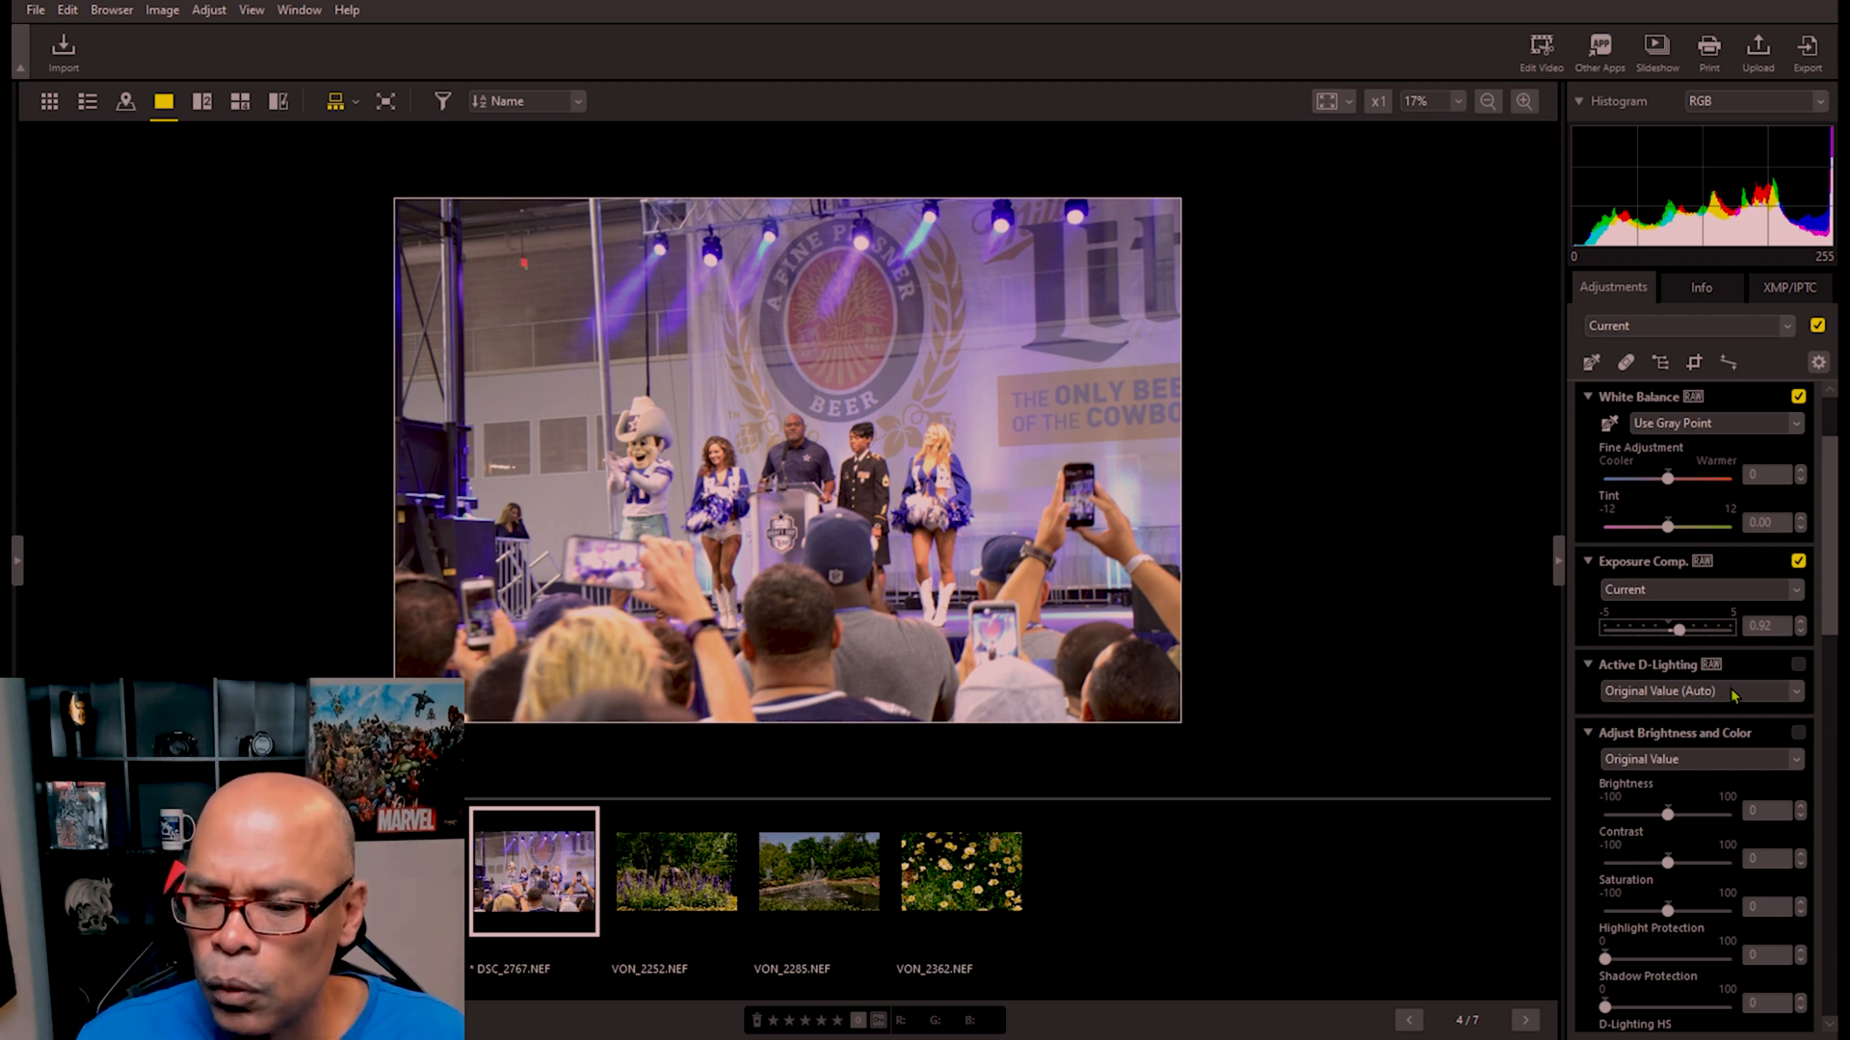
scroll(1725, 695, down, 1)
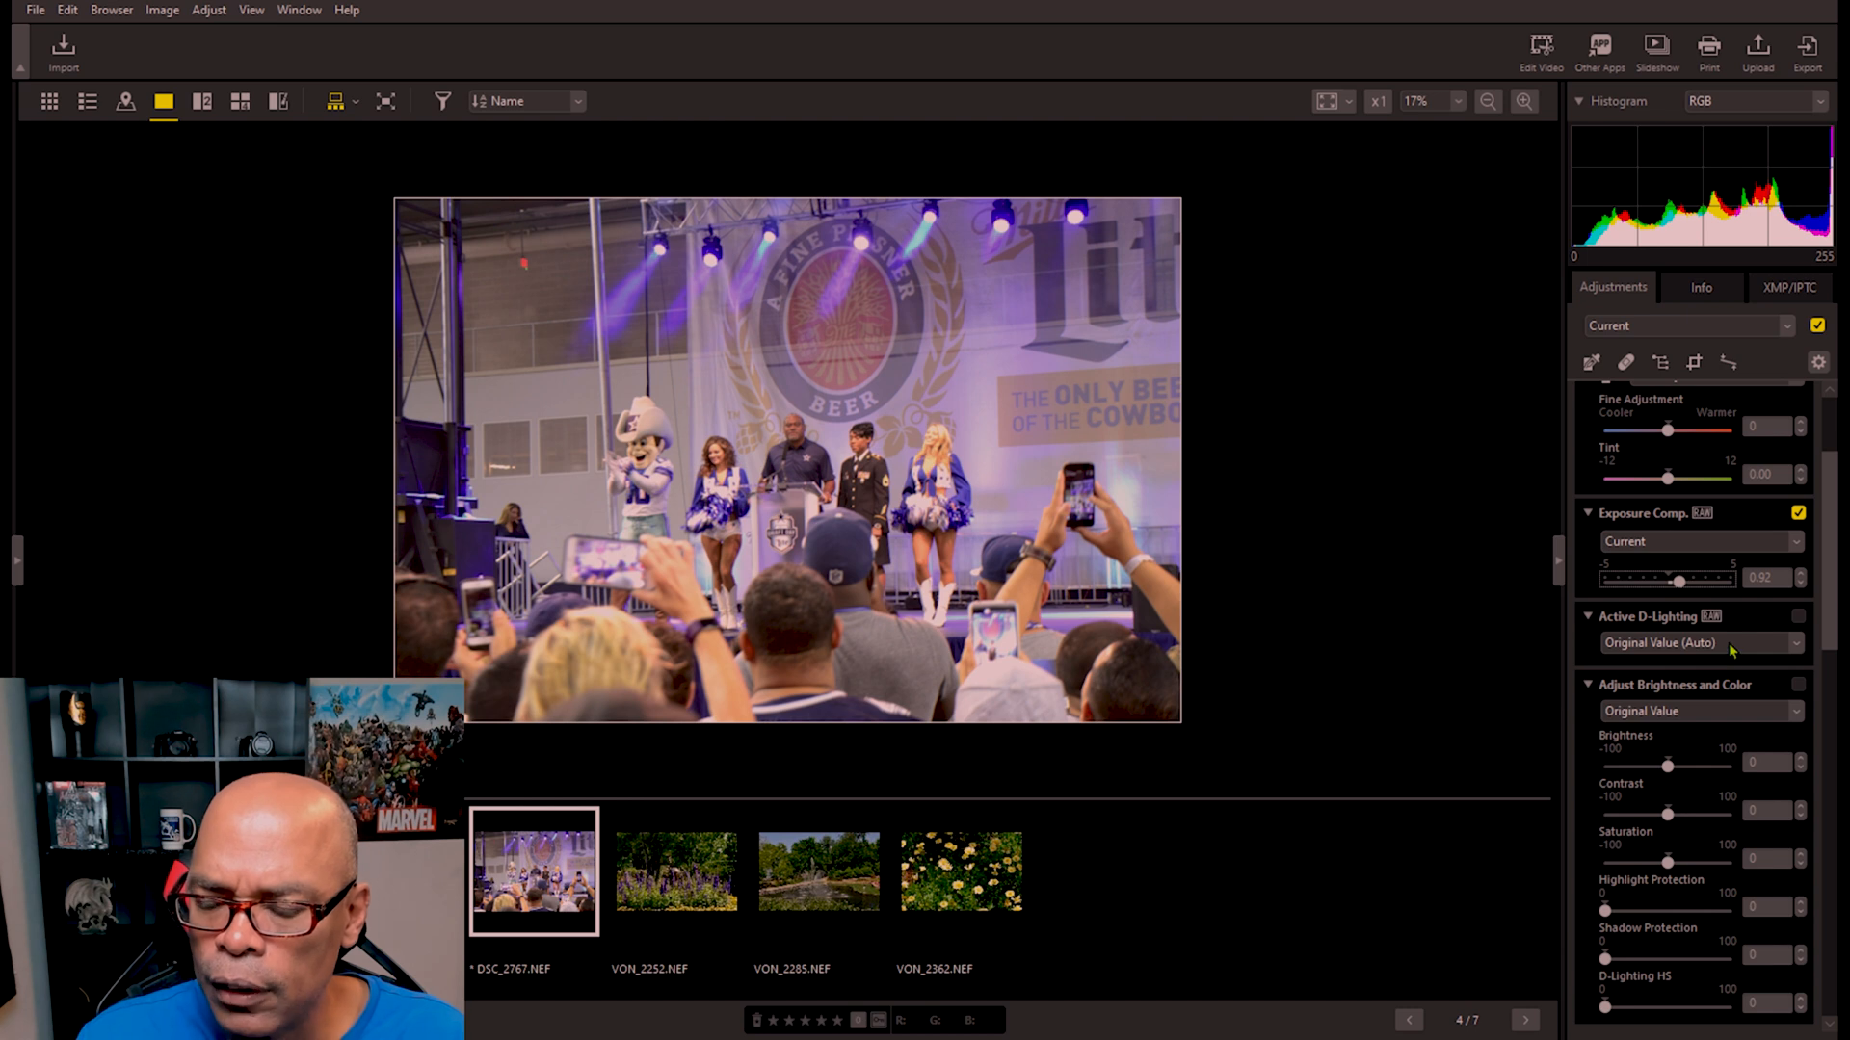
click(1795, 643)
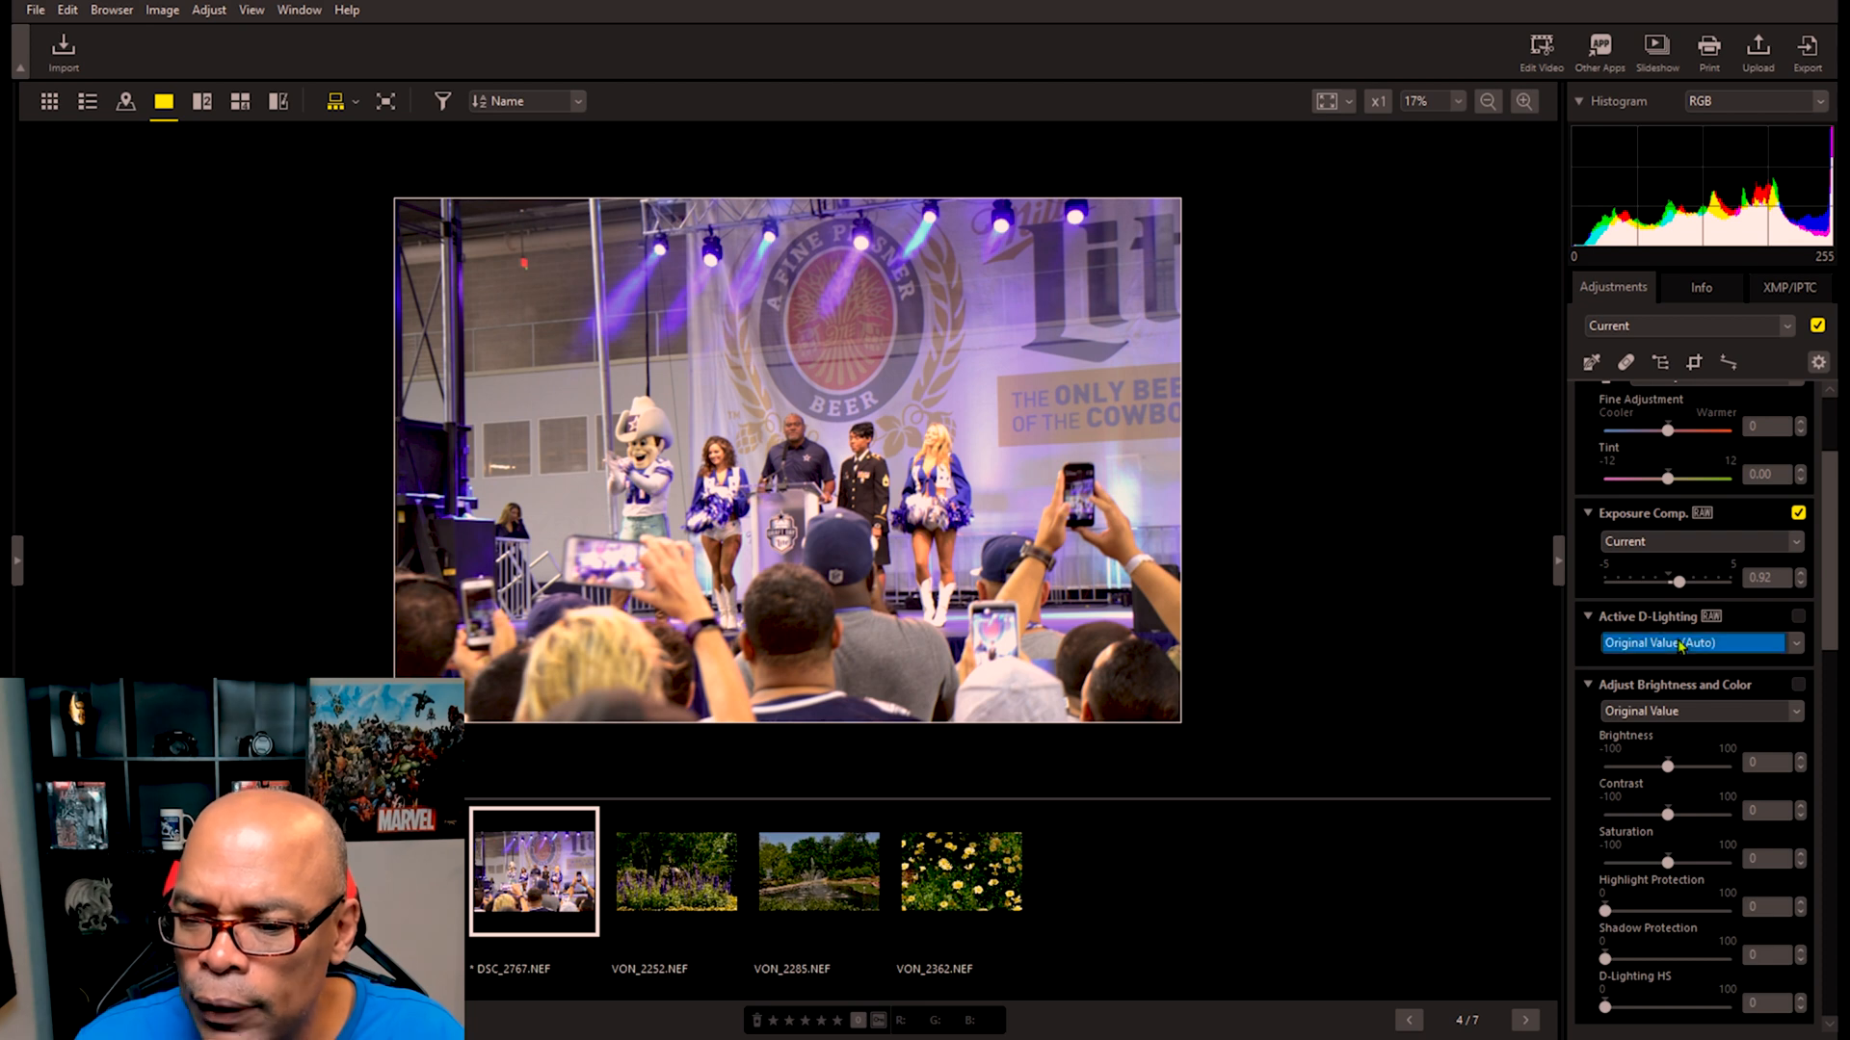
click(1646, 706)
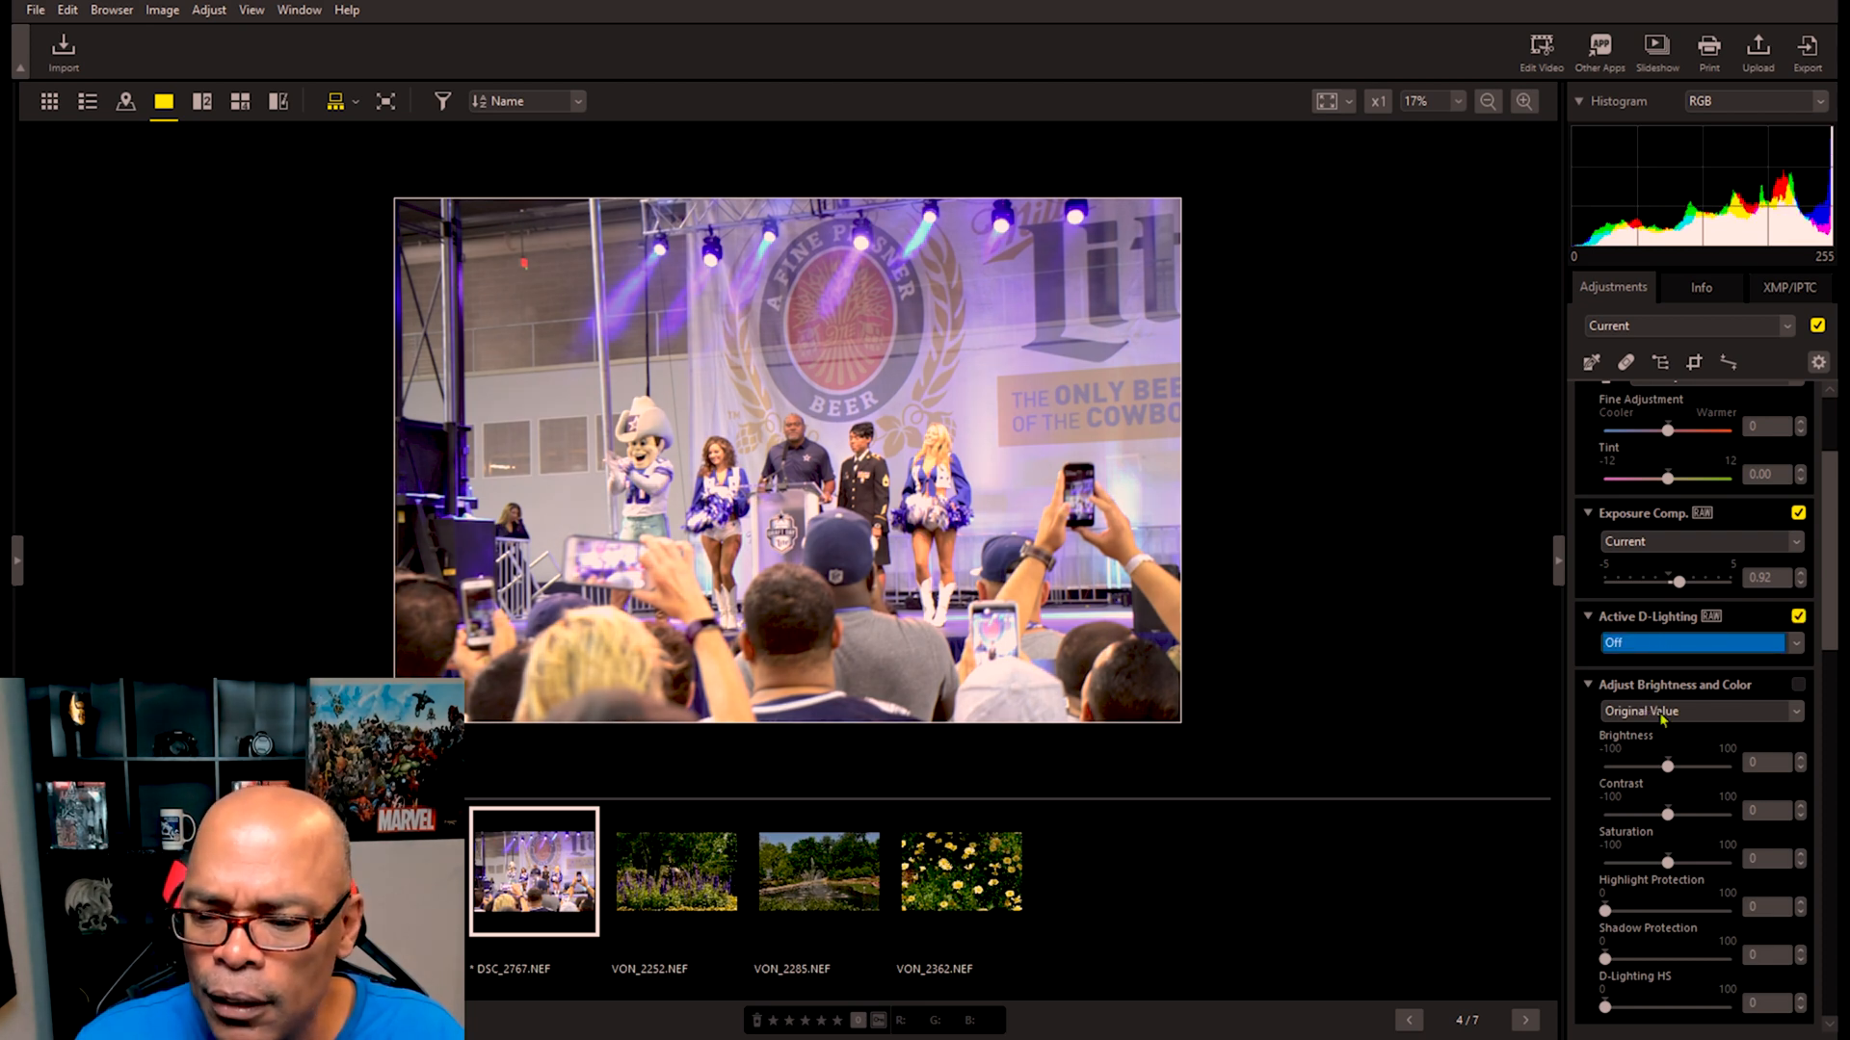
click(1654, 756)
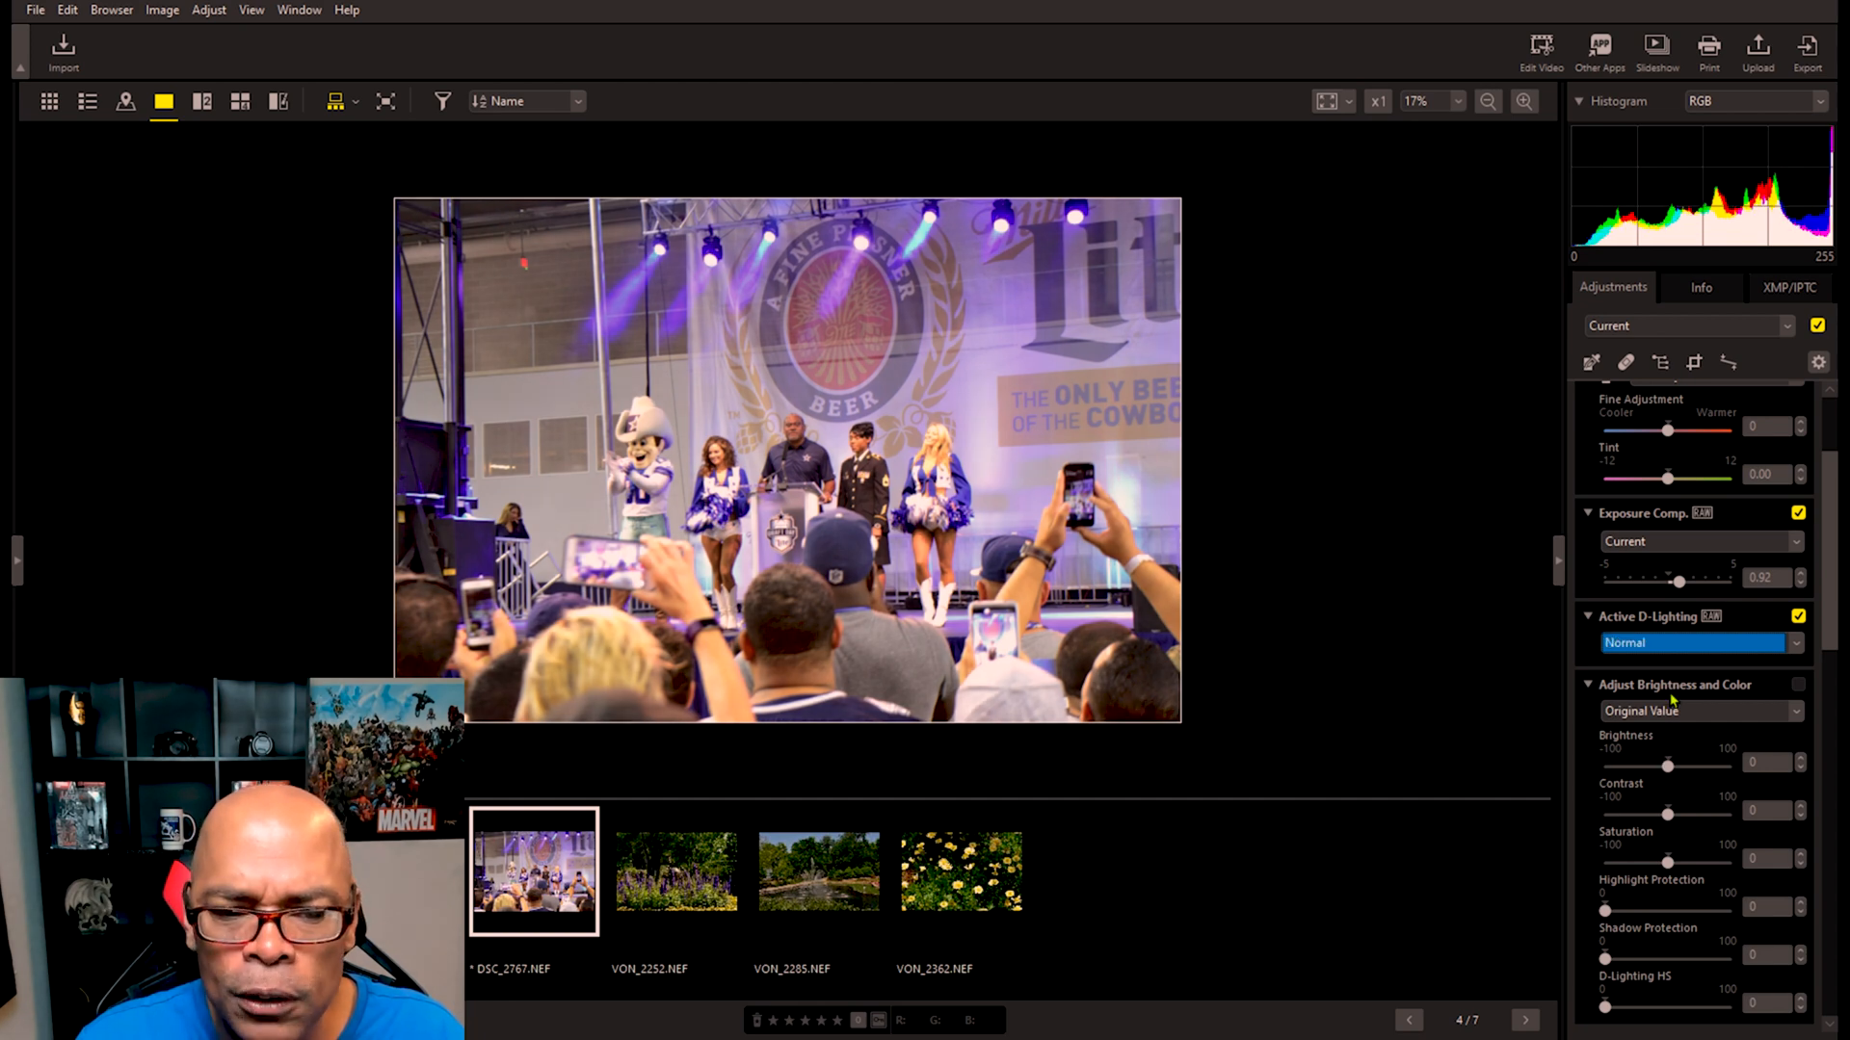
click(1646, 783)
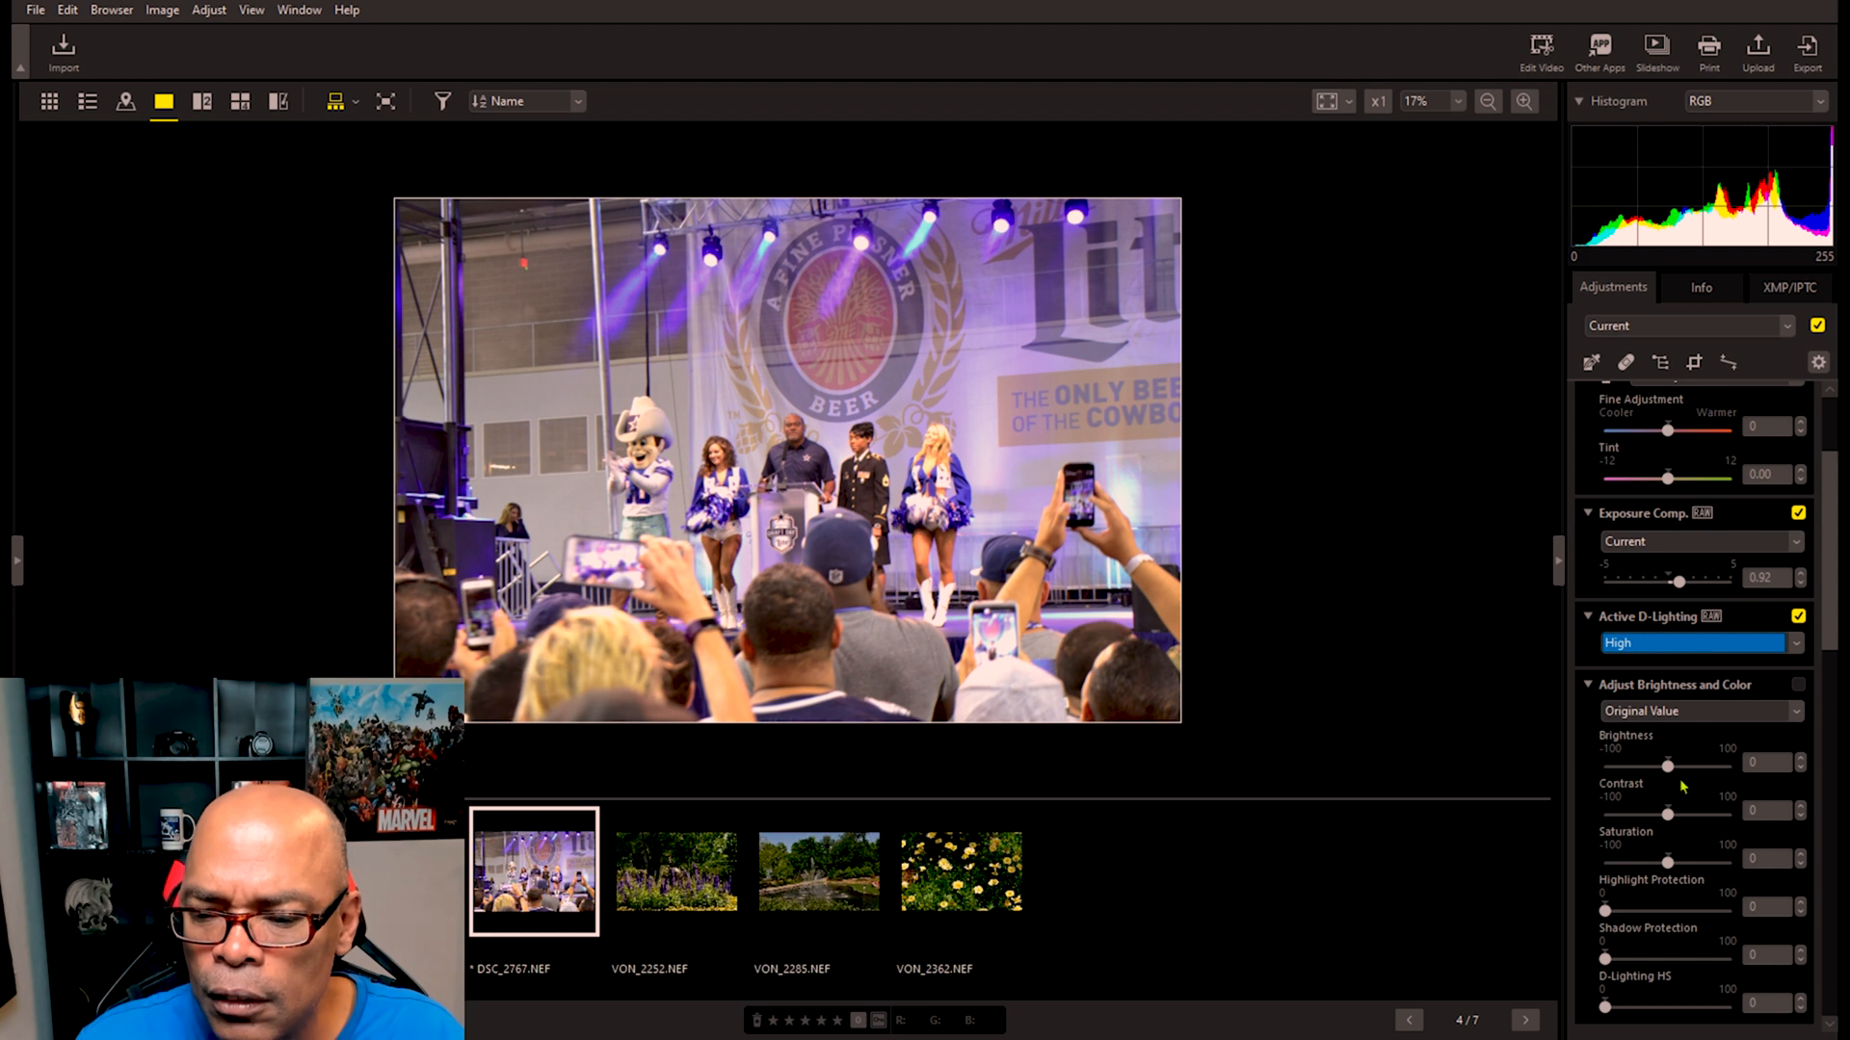
click(1678, 798)
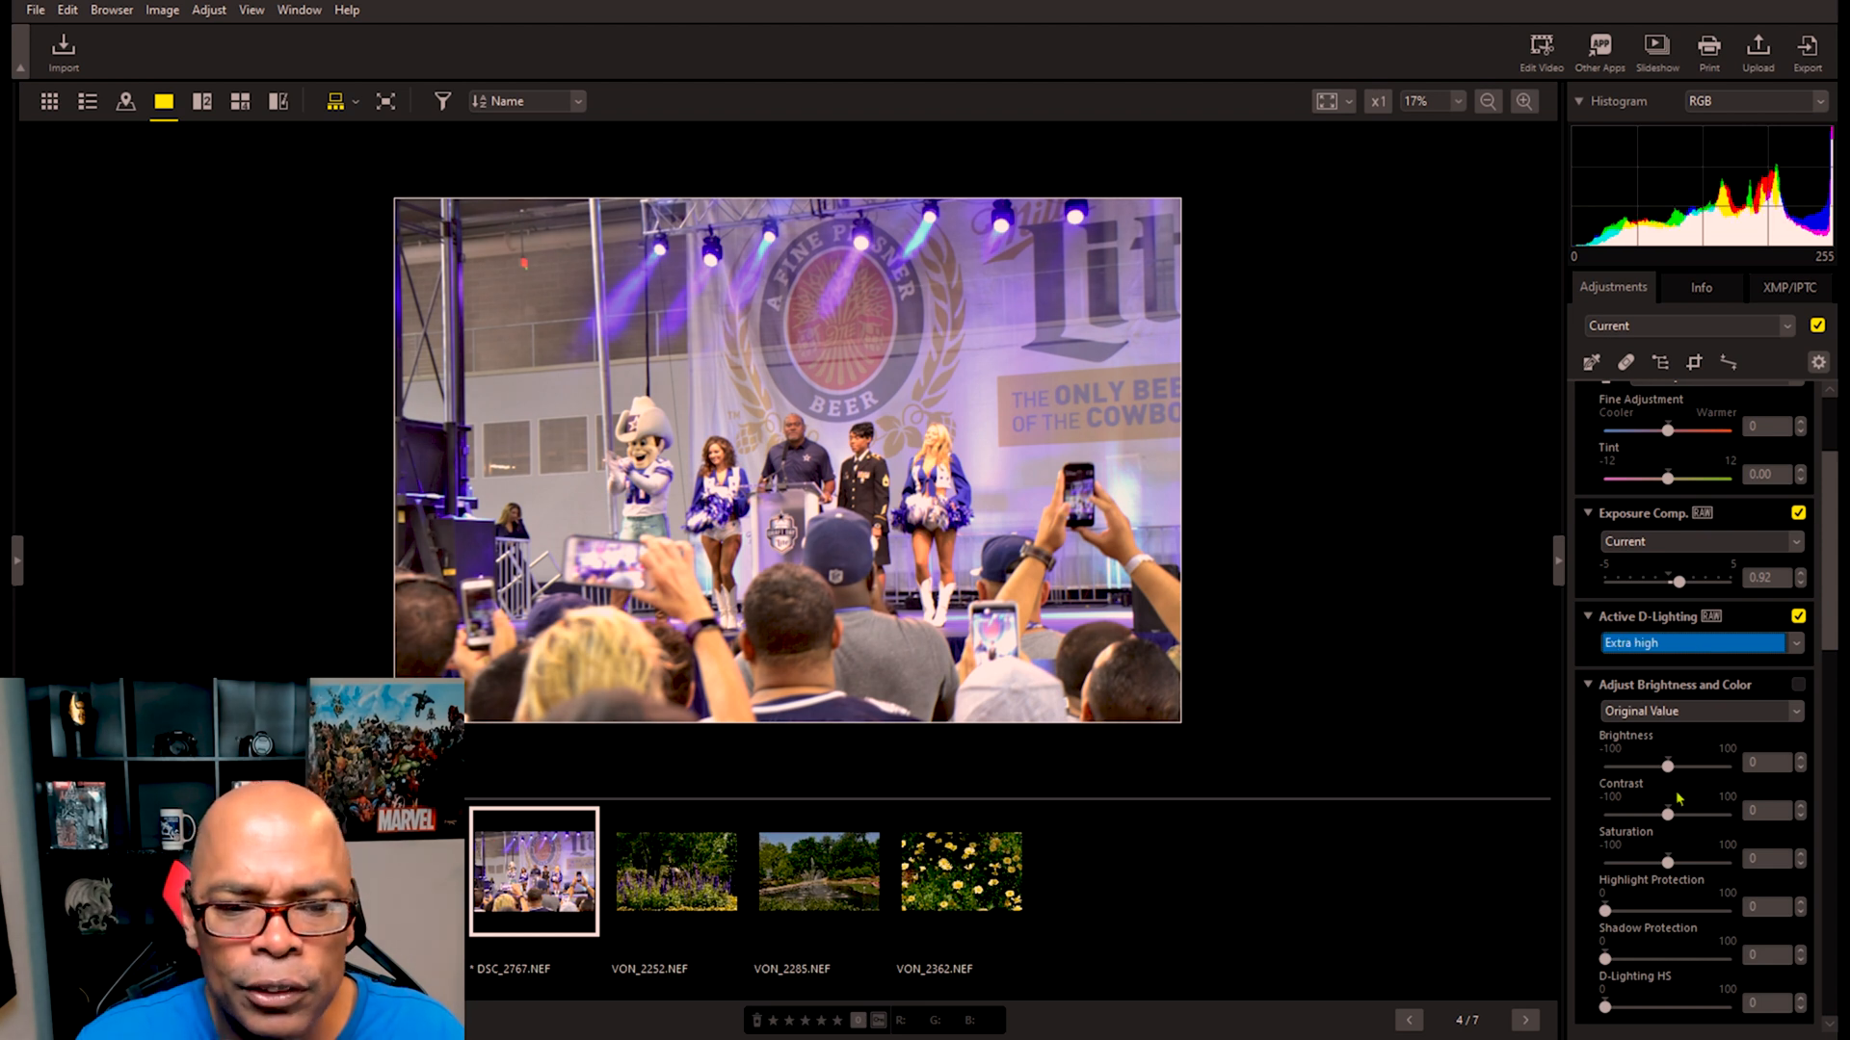
click(1682, 669)
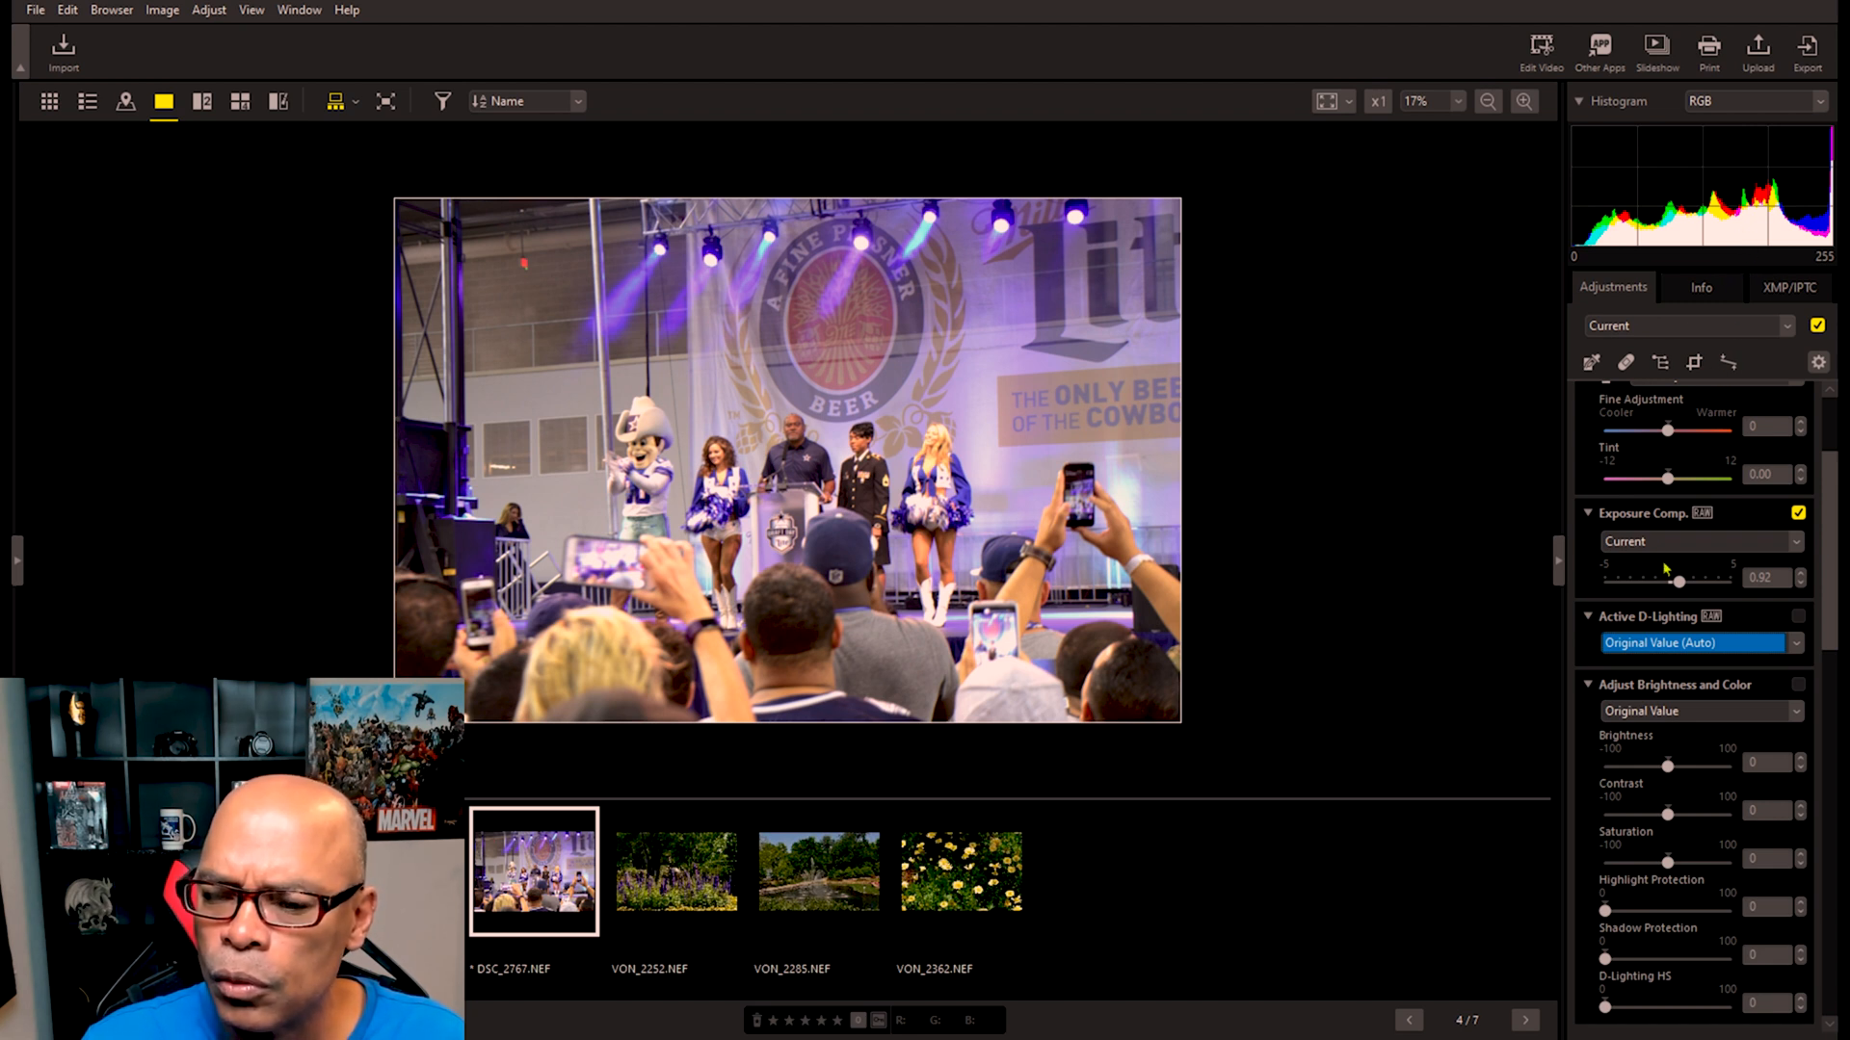
Step: Warm the gray-point white balance with a fine adjustment of 32
drag(1670, 432, 1710, 424)
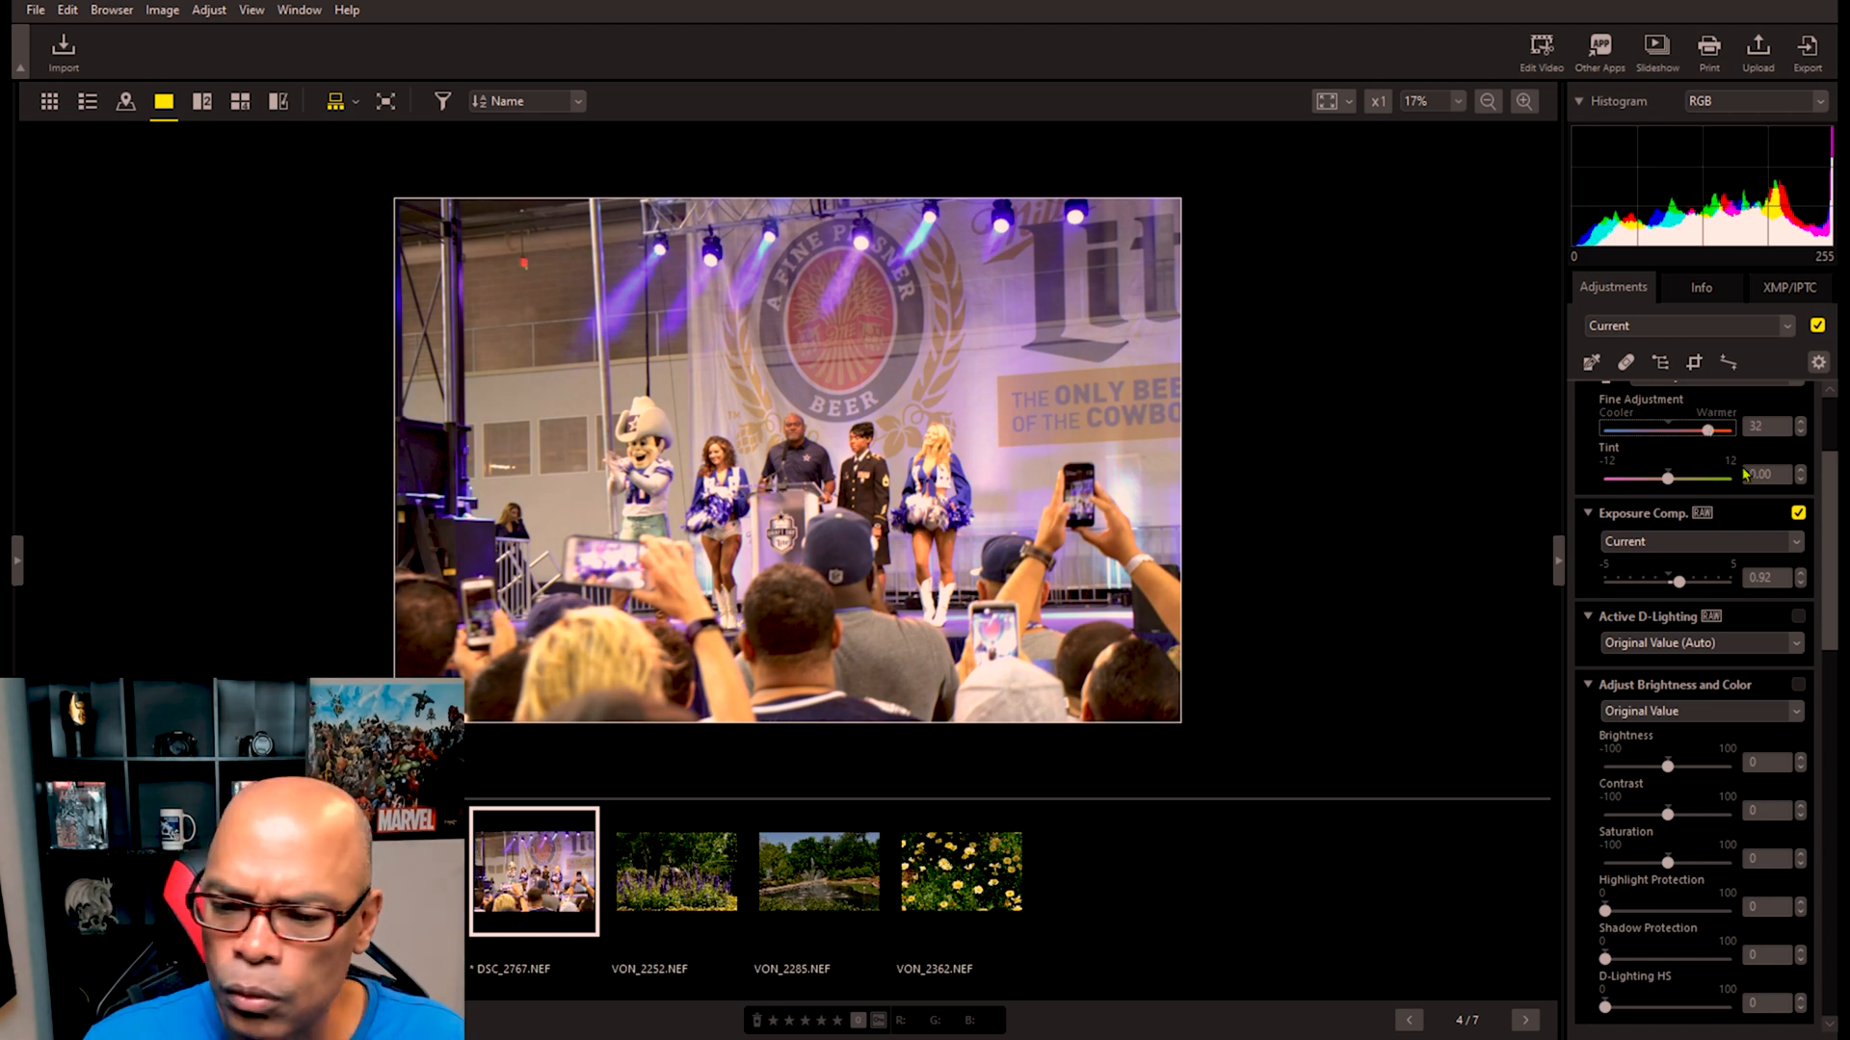
Step: Open the garden photo VON_2252.NEF and examine the purple flowers and sculpture both magnified and in the wider view
scroll(1633, 573, down, 1)
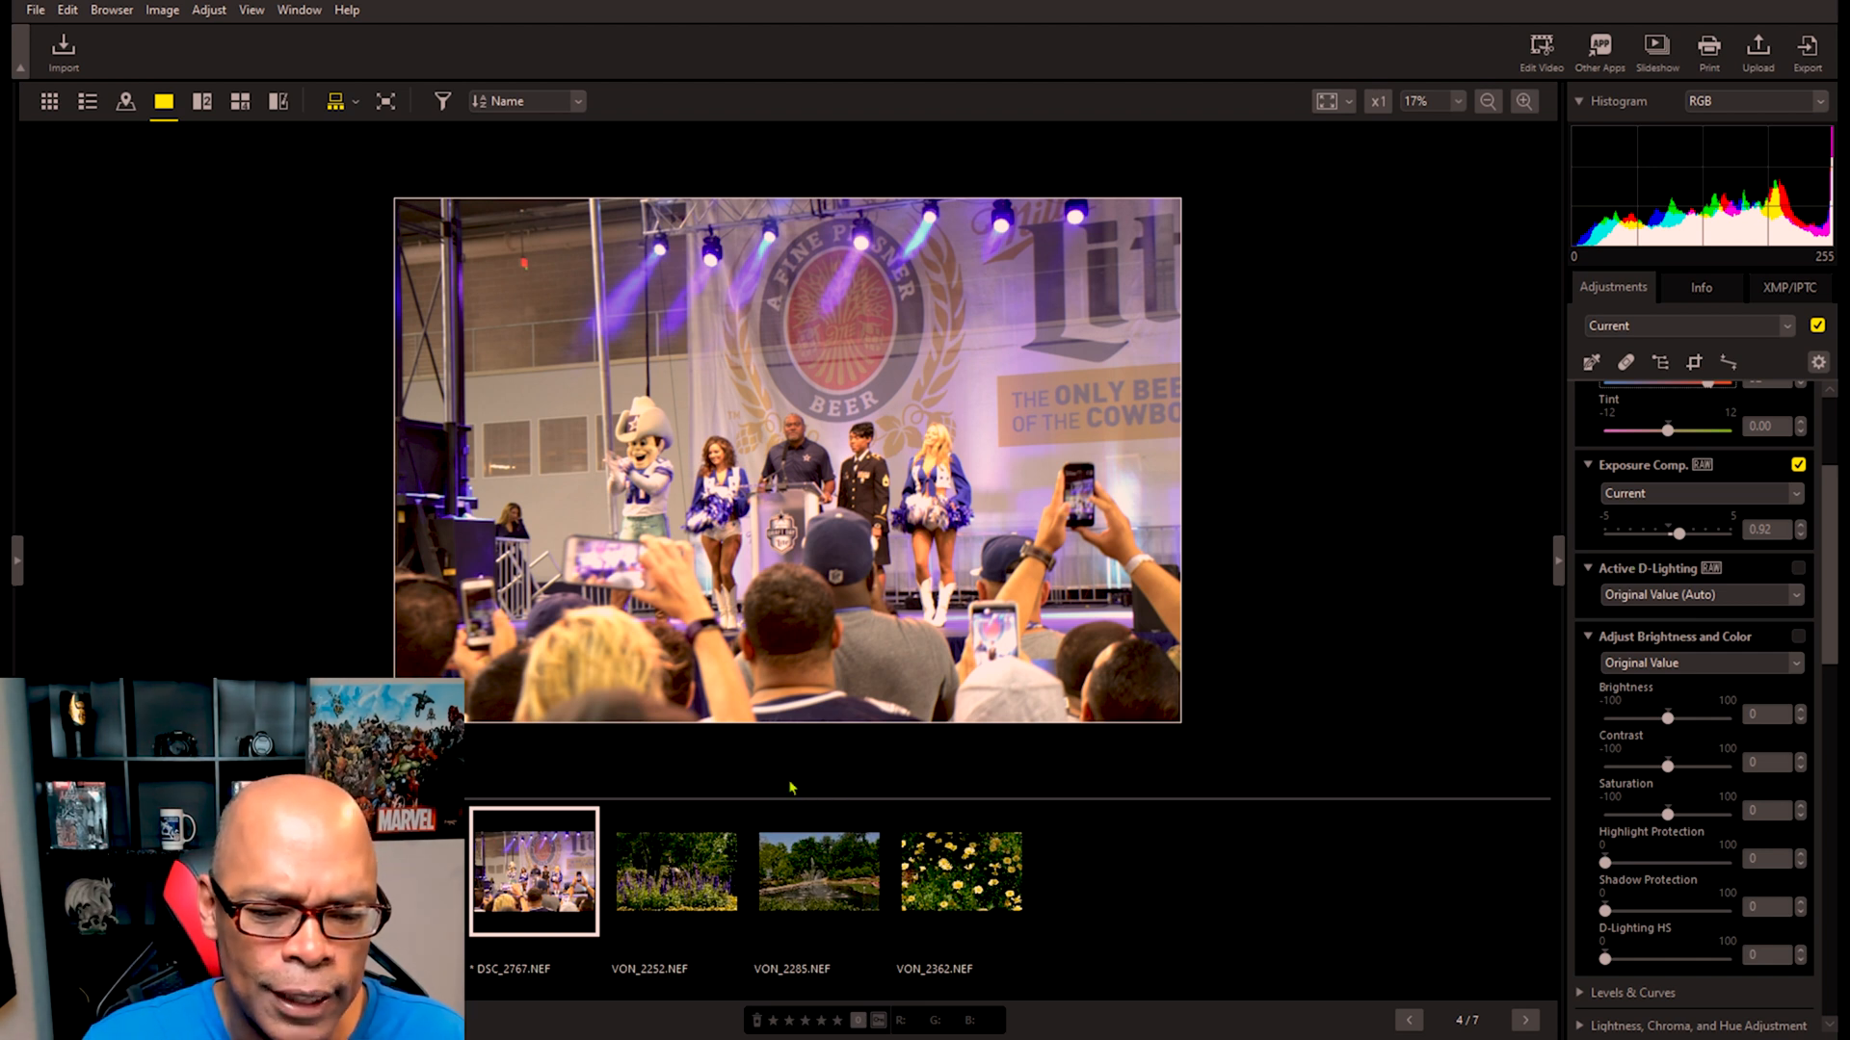
click(693, 845)
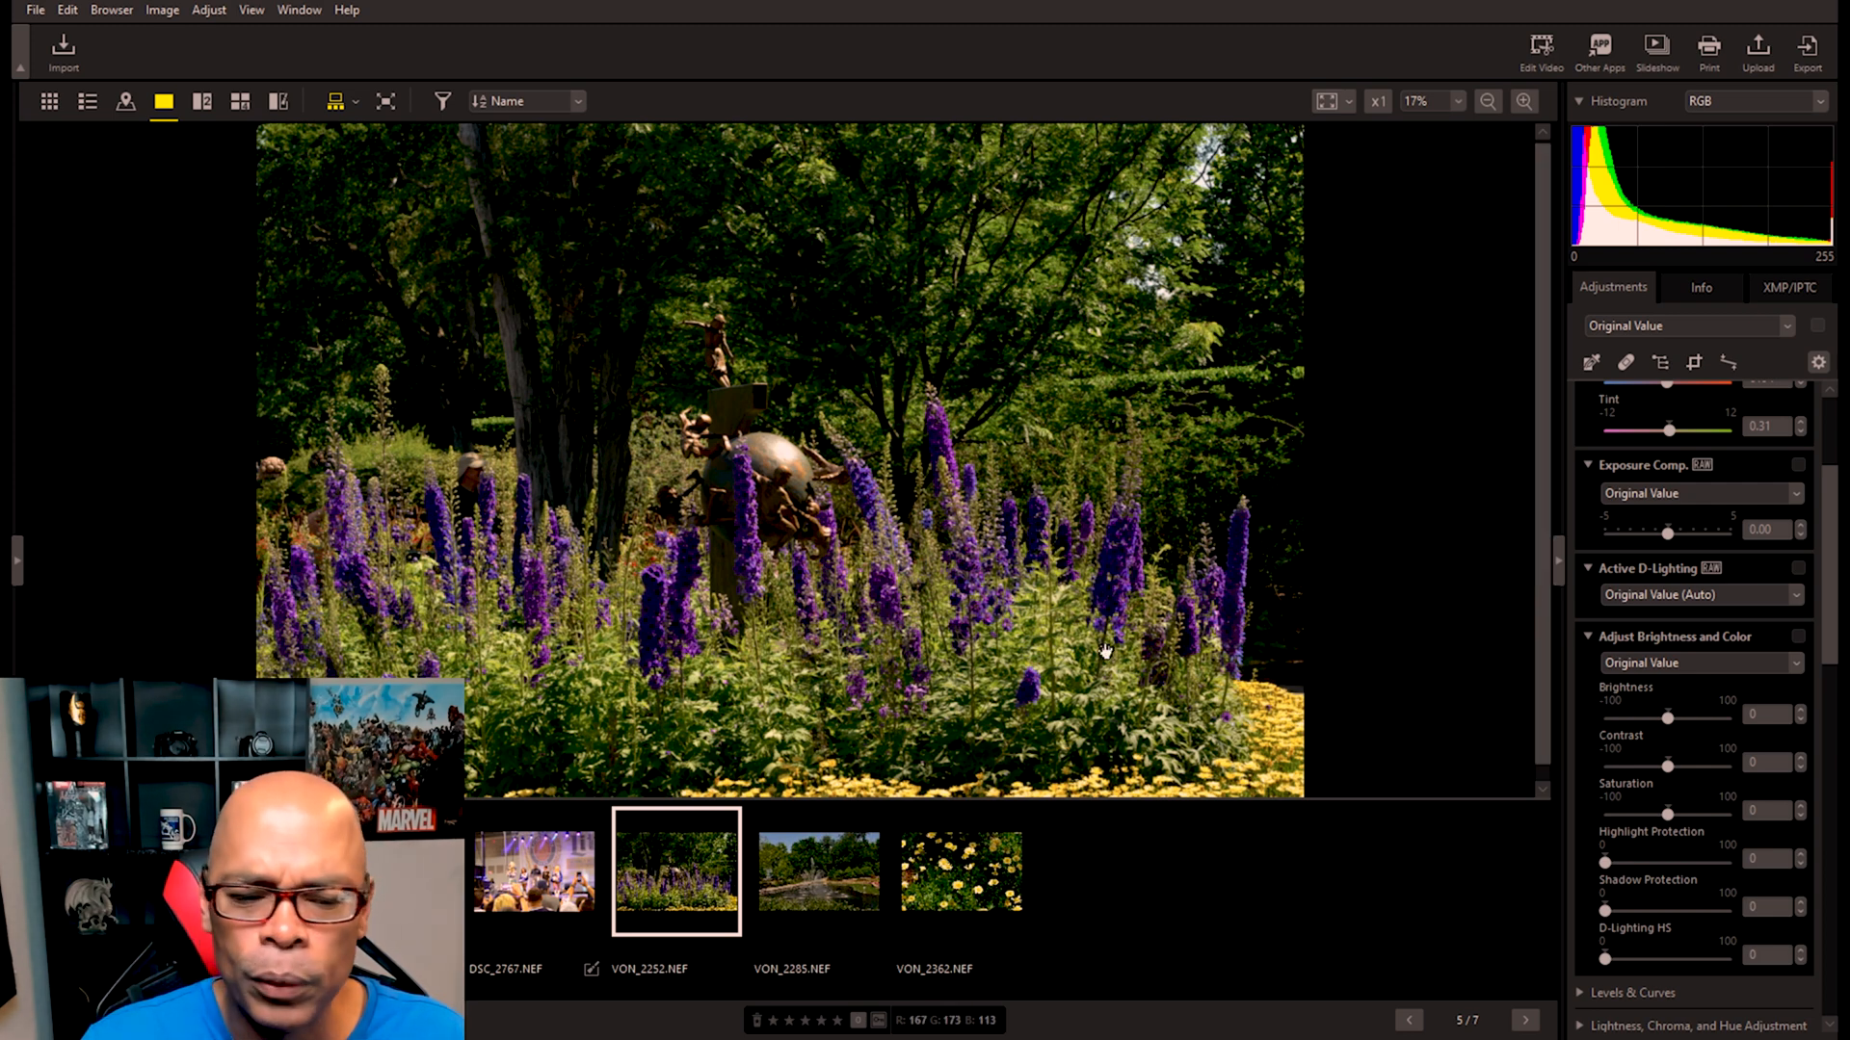
scroll(888, 714, up, 3)
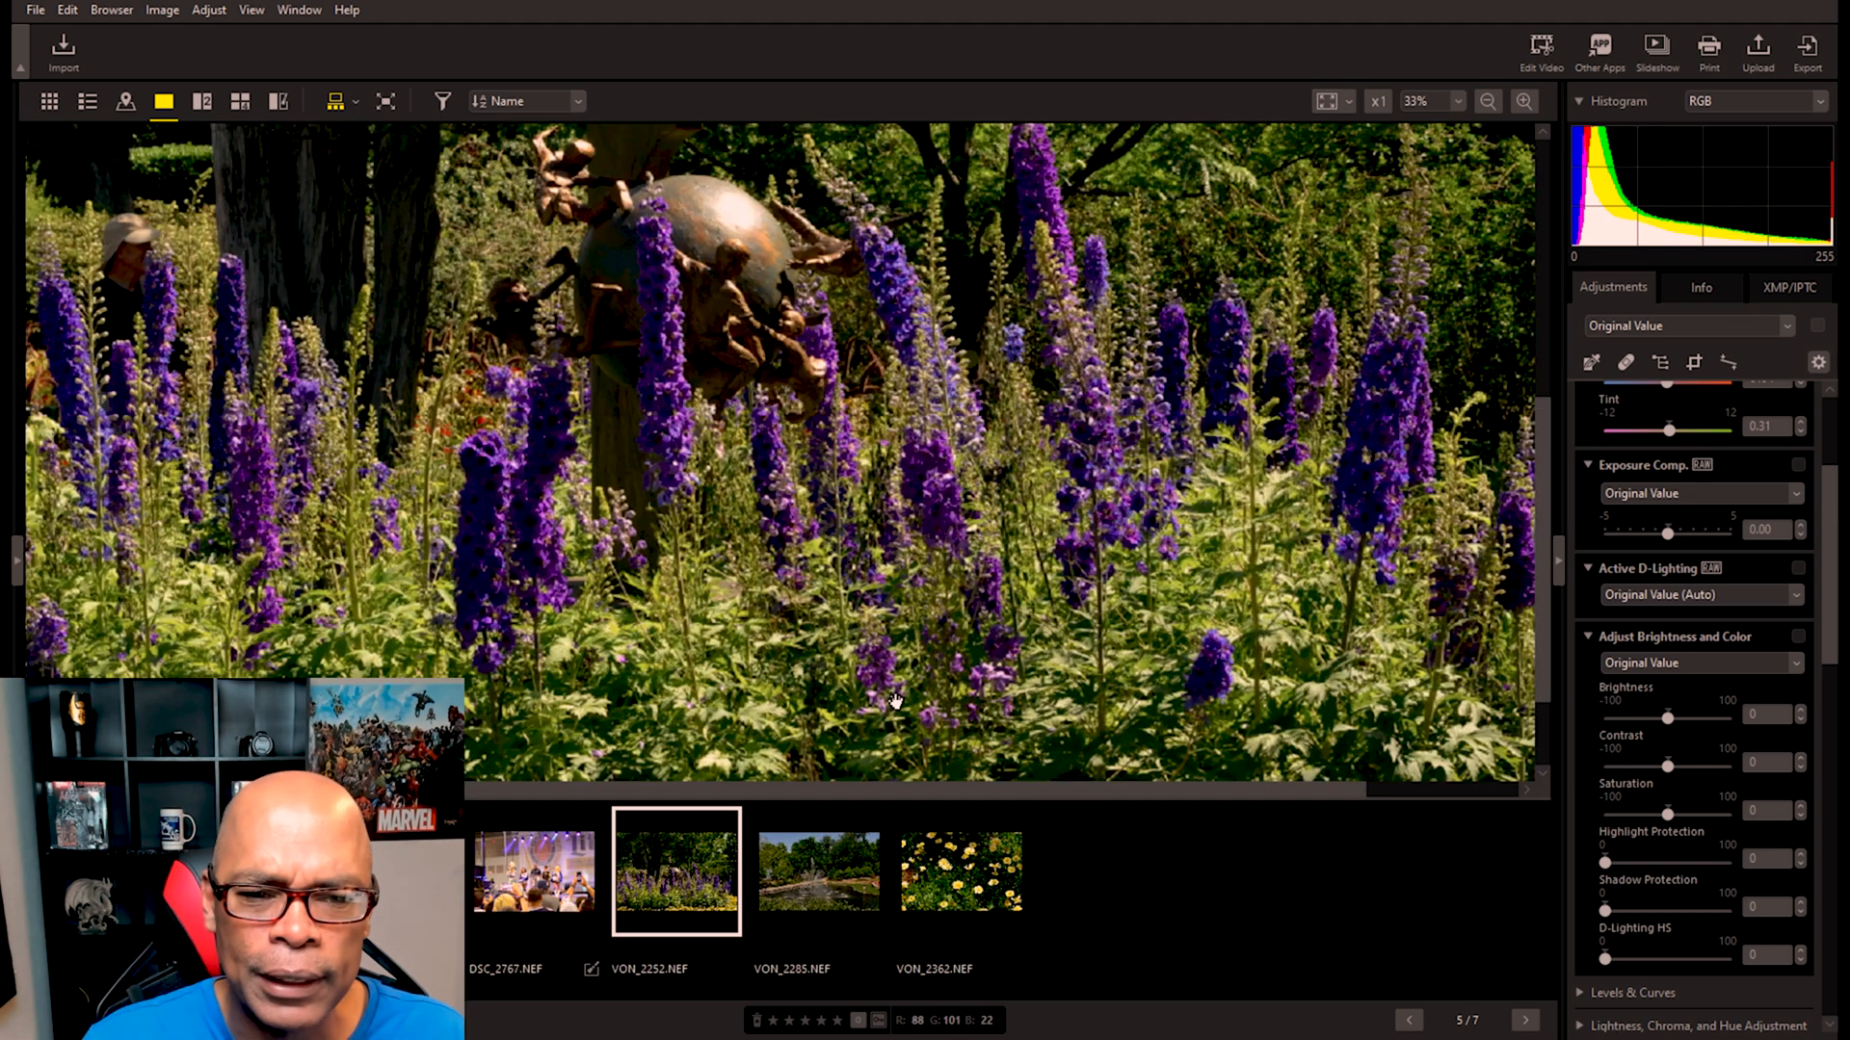
scroll(899, 695, down, 2)
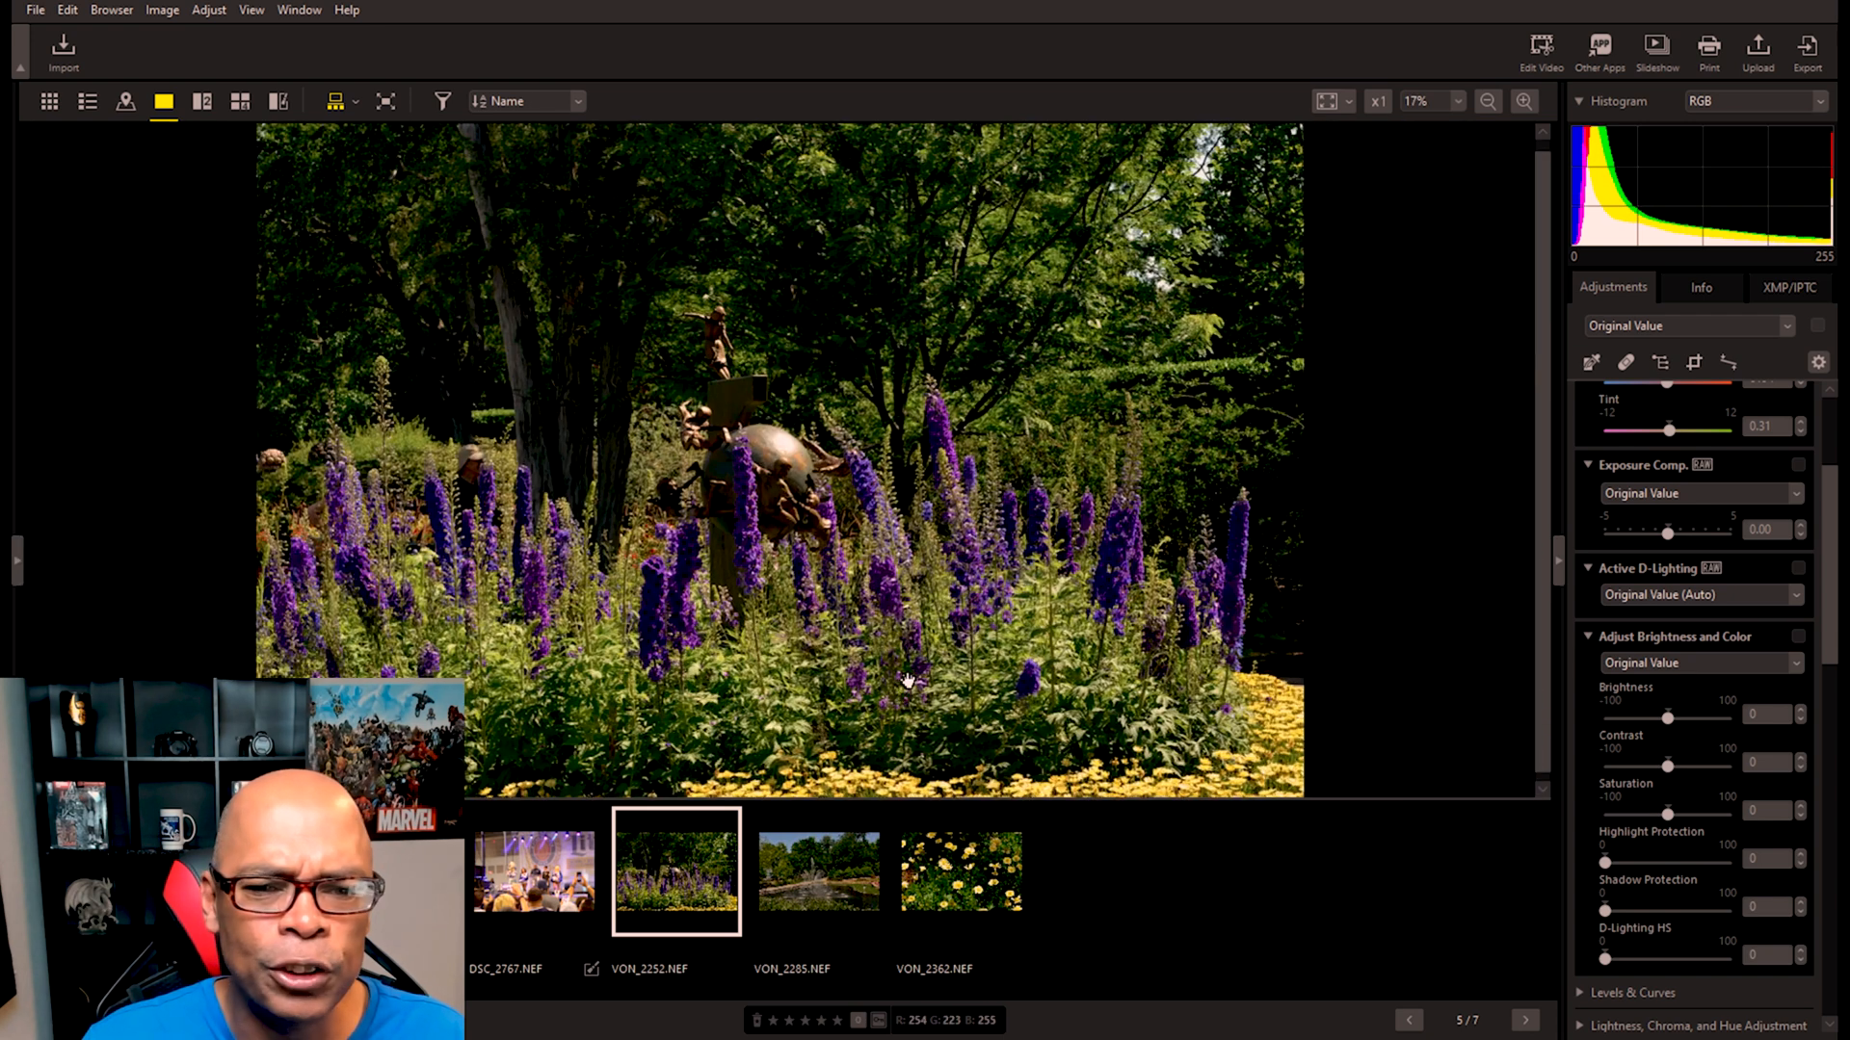
scroll(906, 680, up, 2)
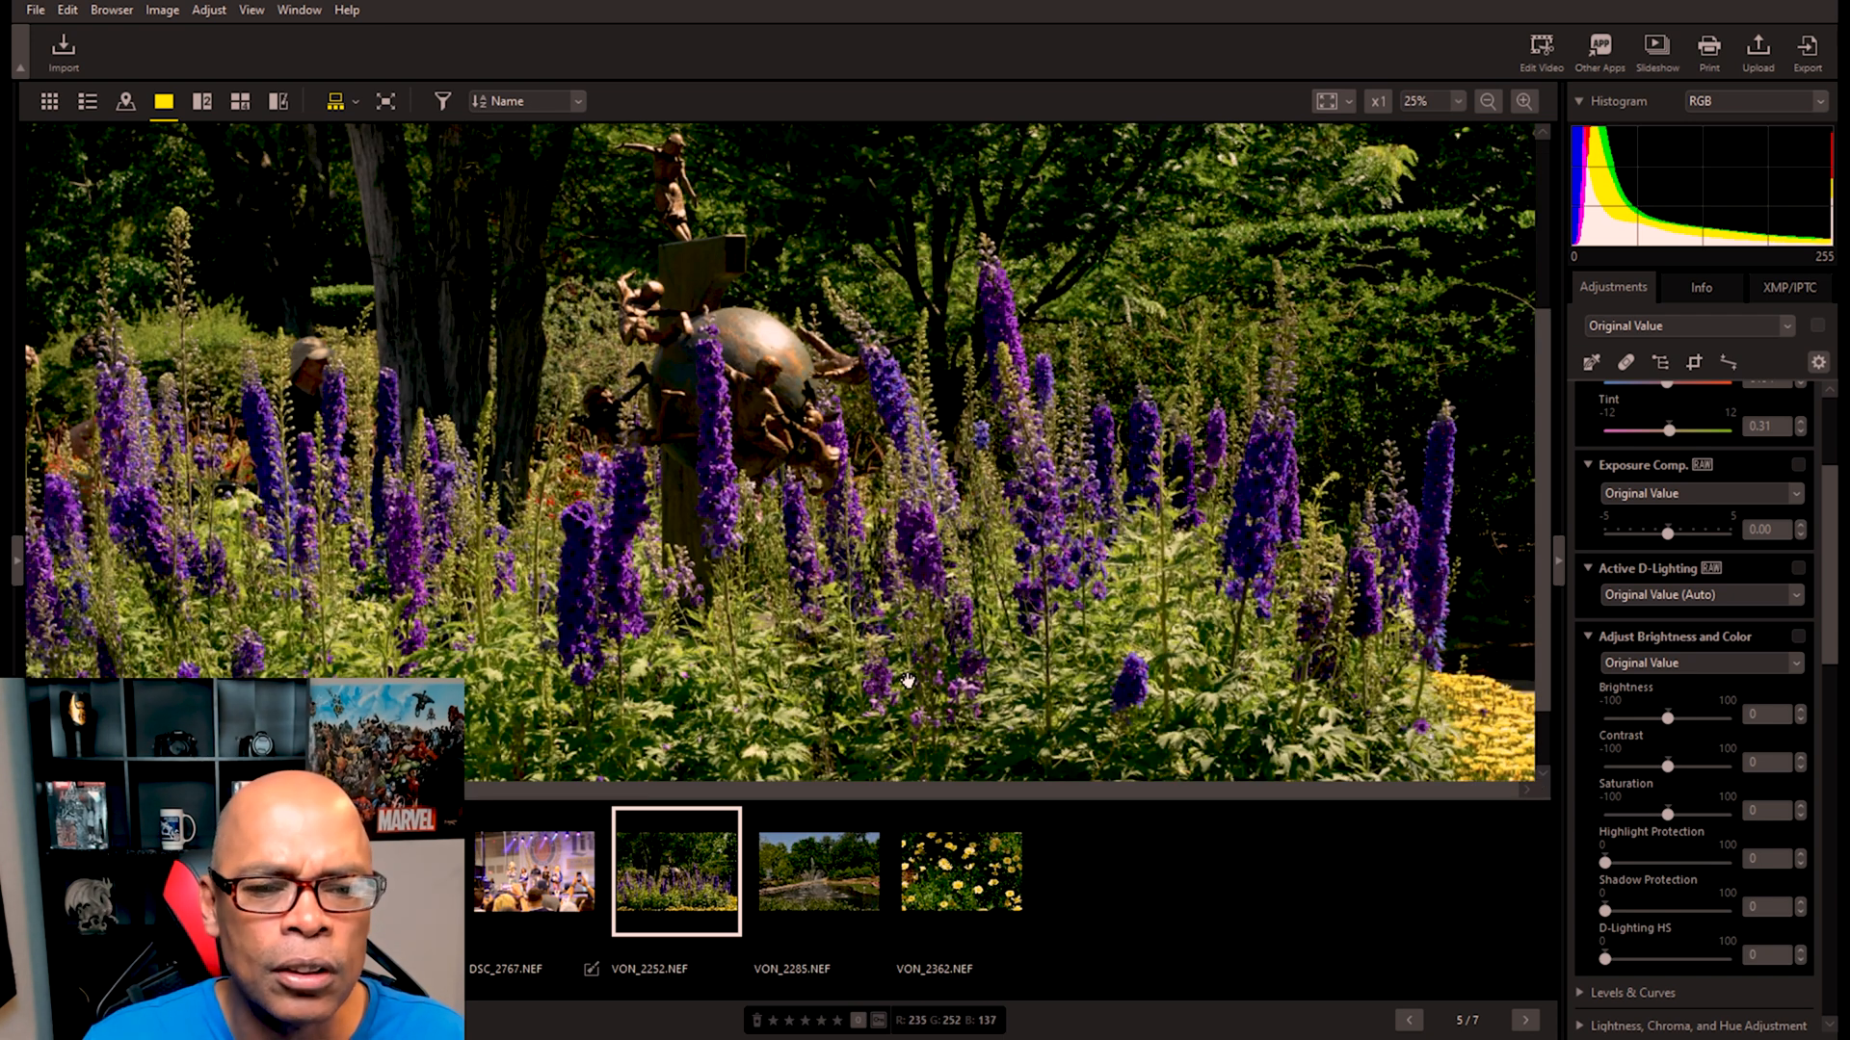
scroll(906, 680, down, 2)
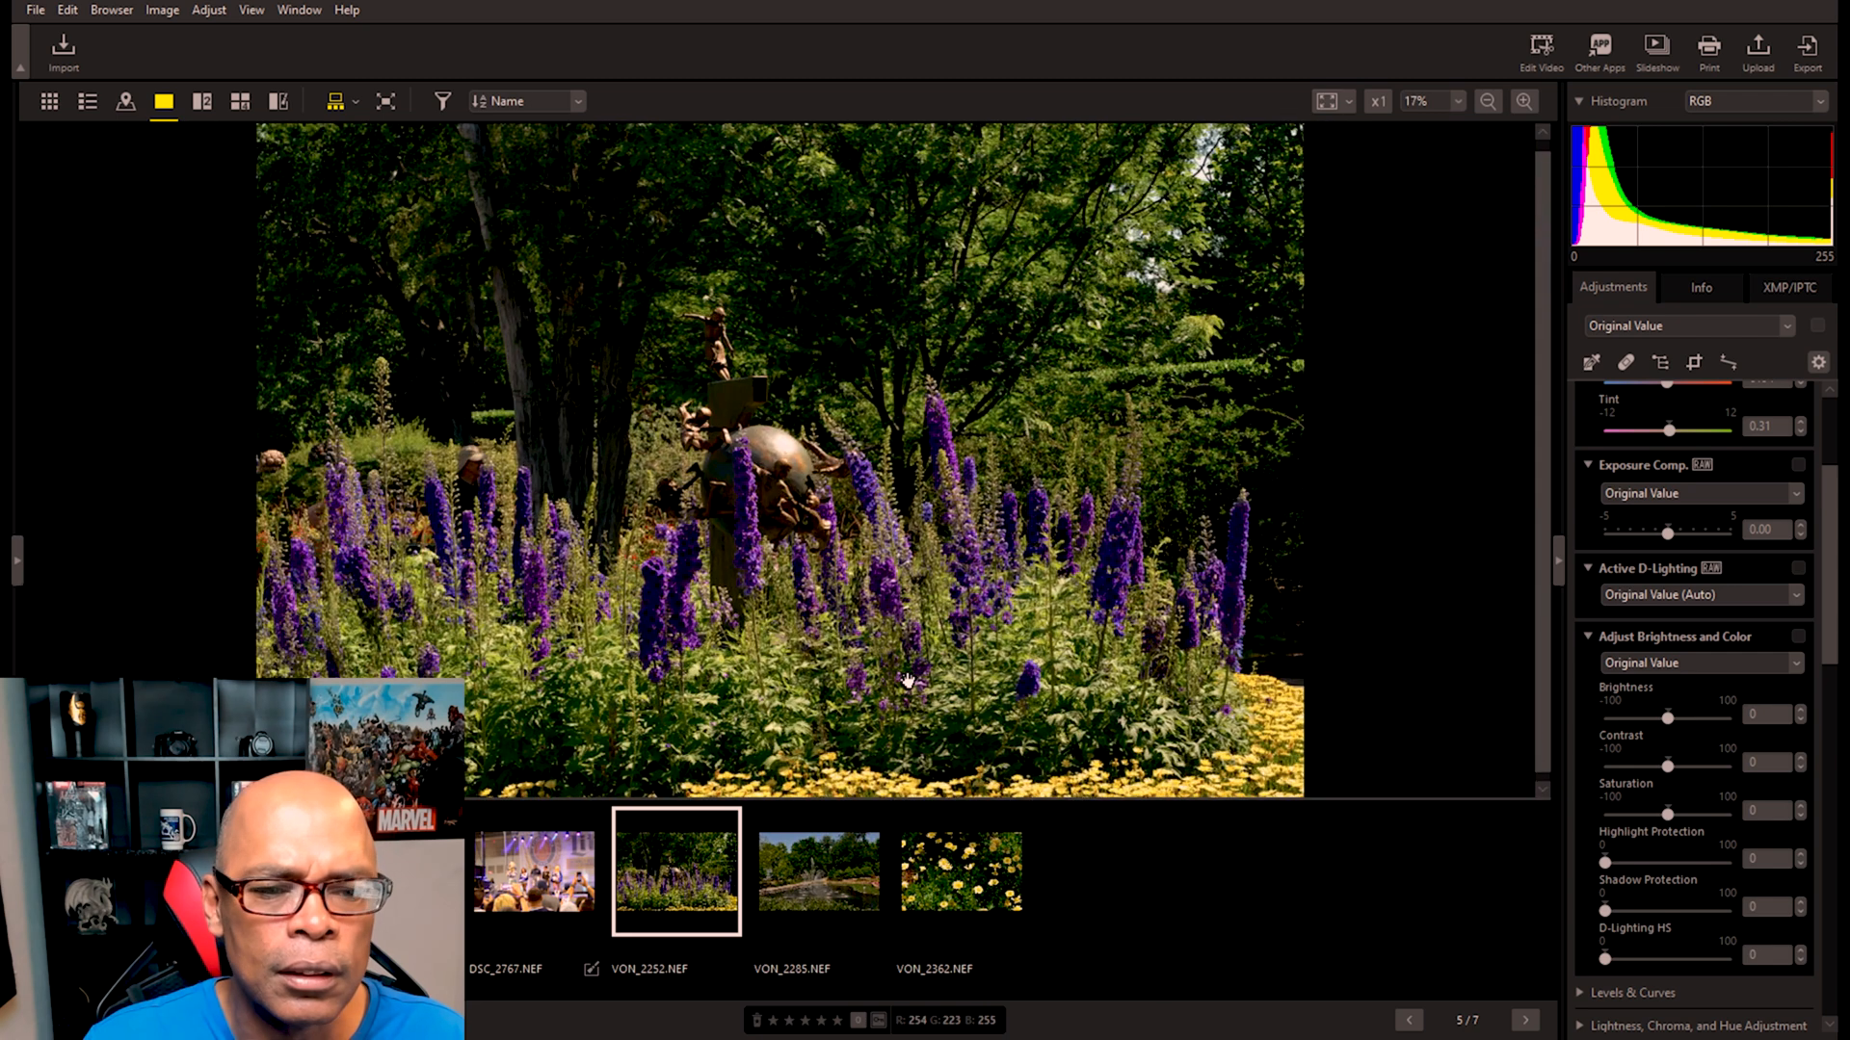
scroll(906, 680, up, 2)
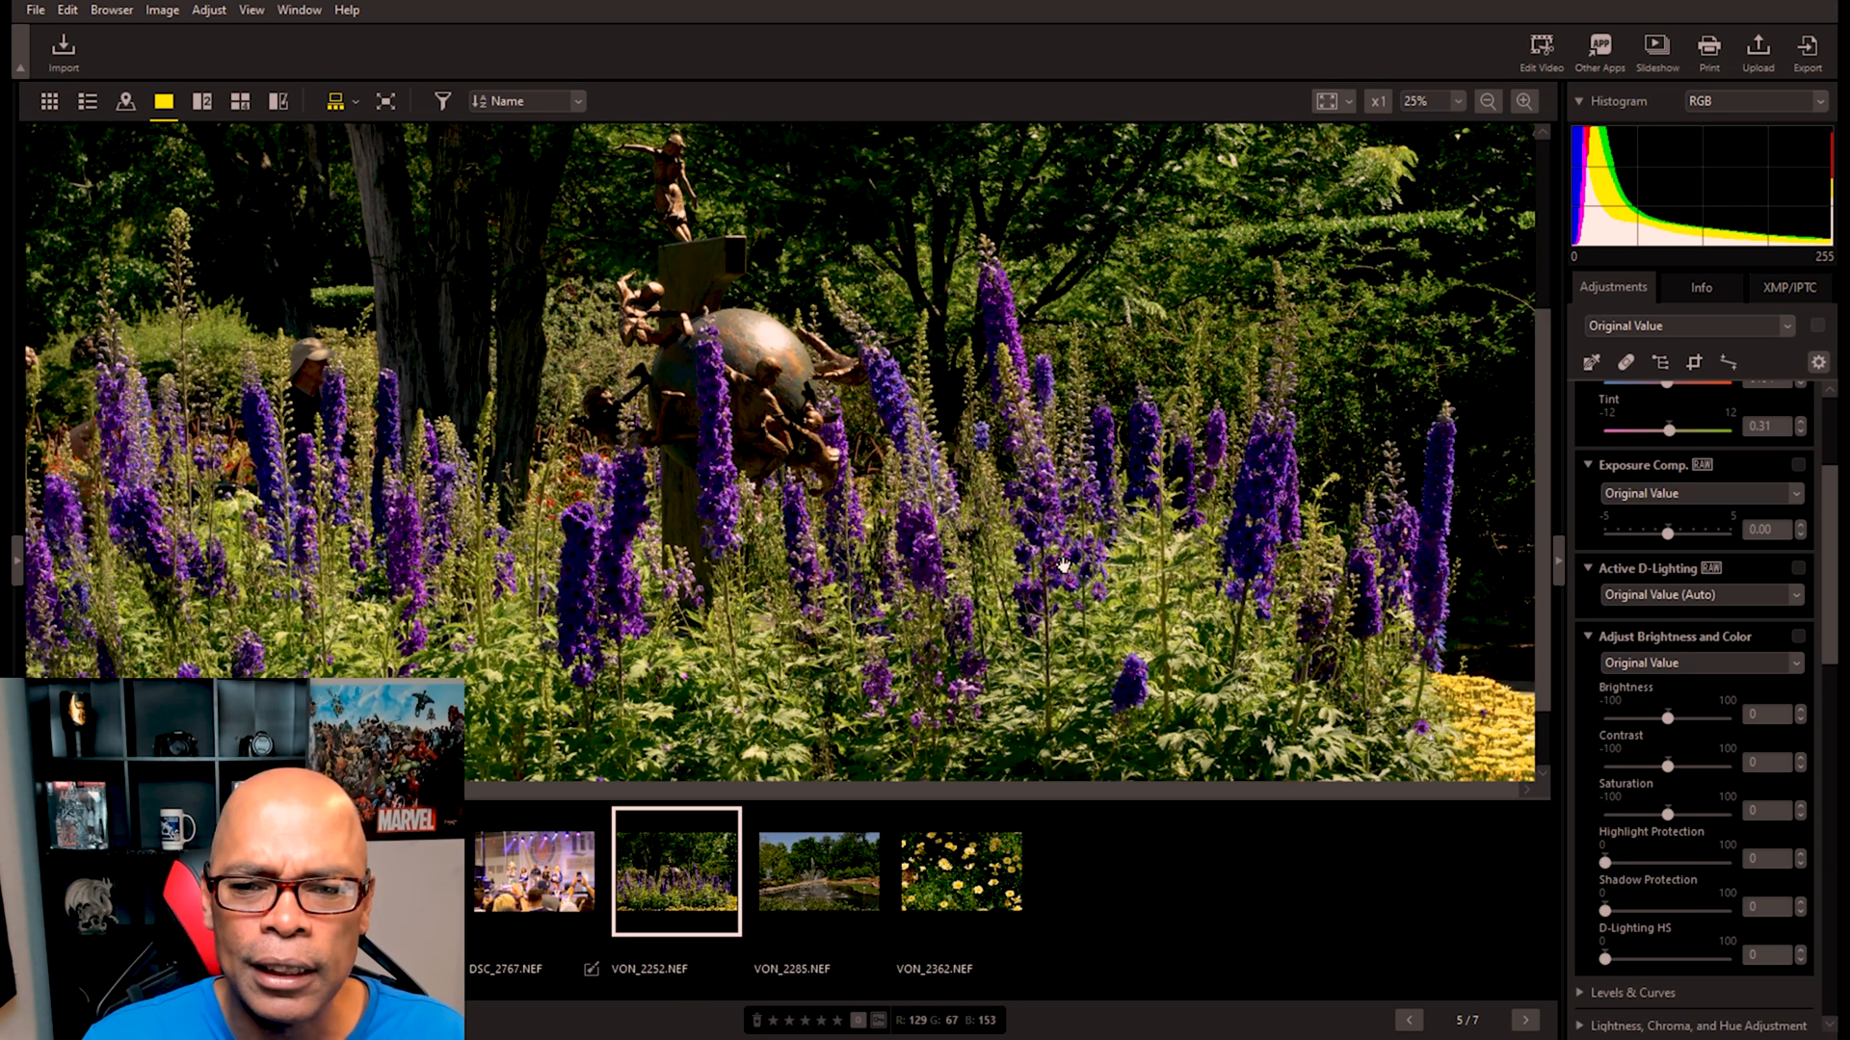
scroll(1063, 566, down, 1)
scroll(1064, 567, up, 1)
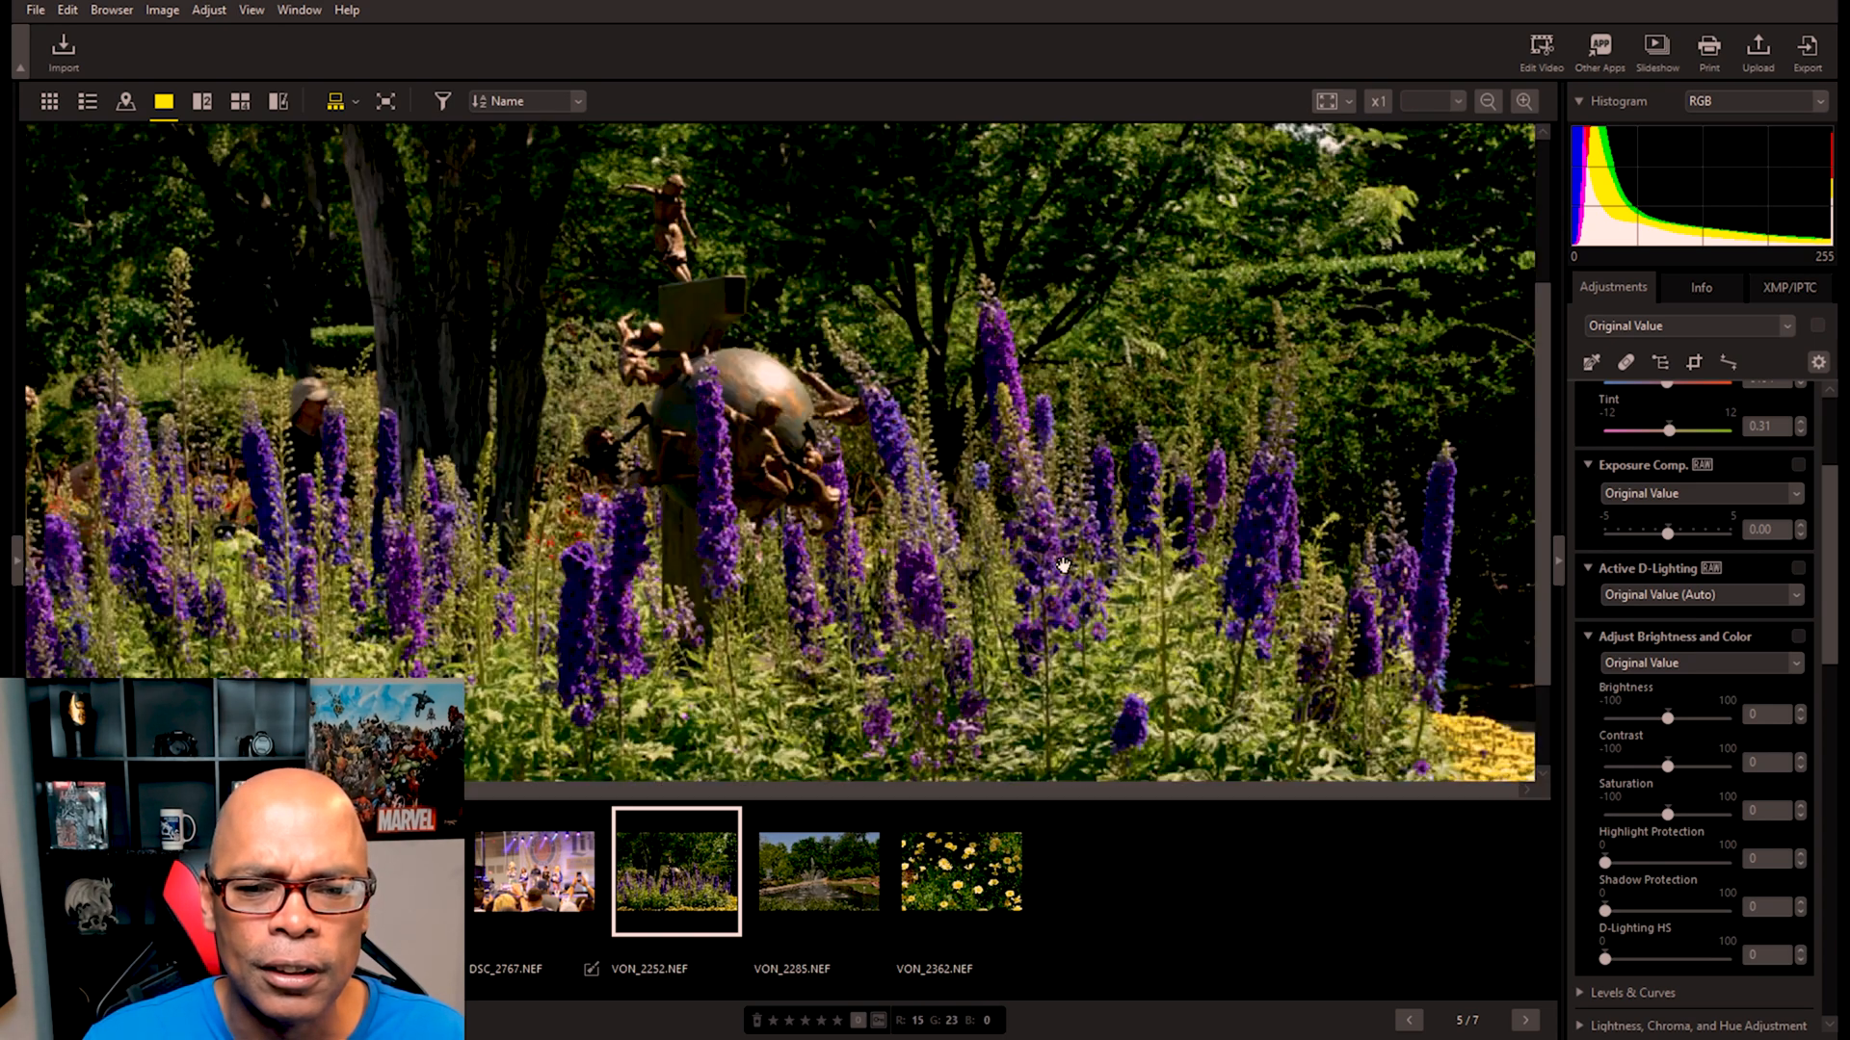
scroll(1063, 566, down, 1)
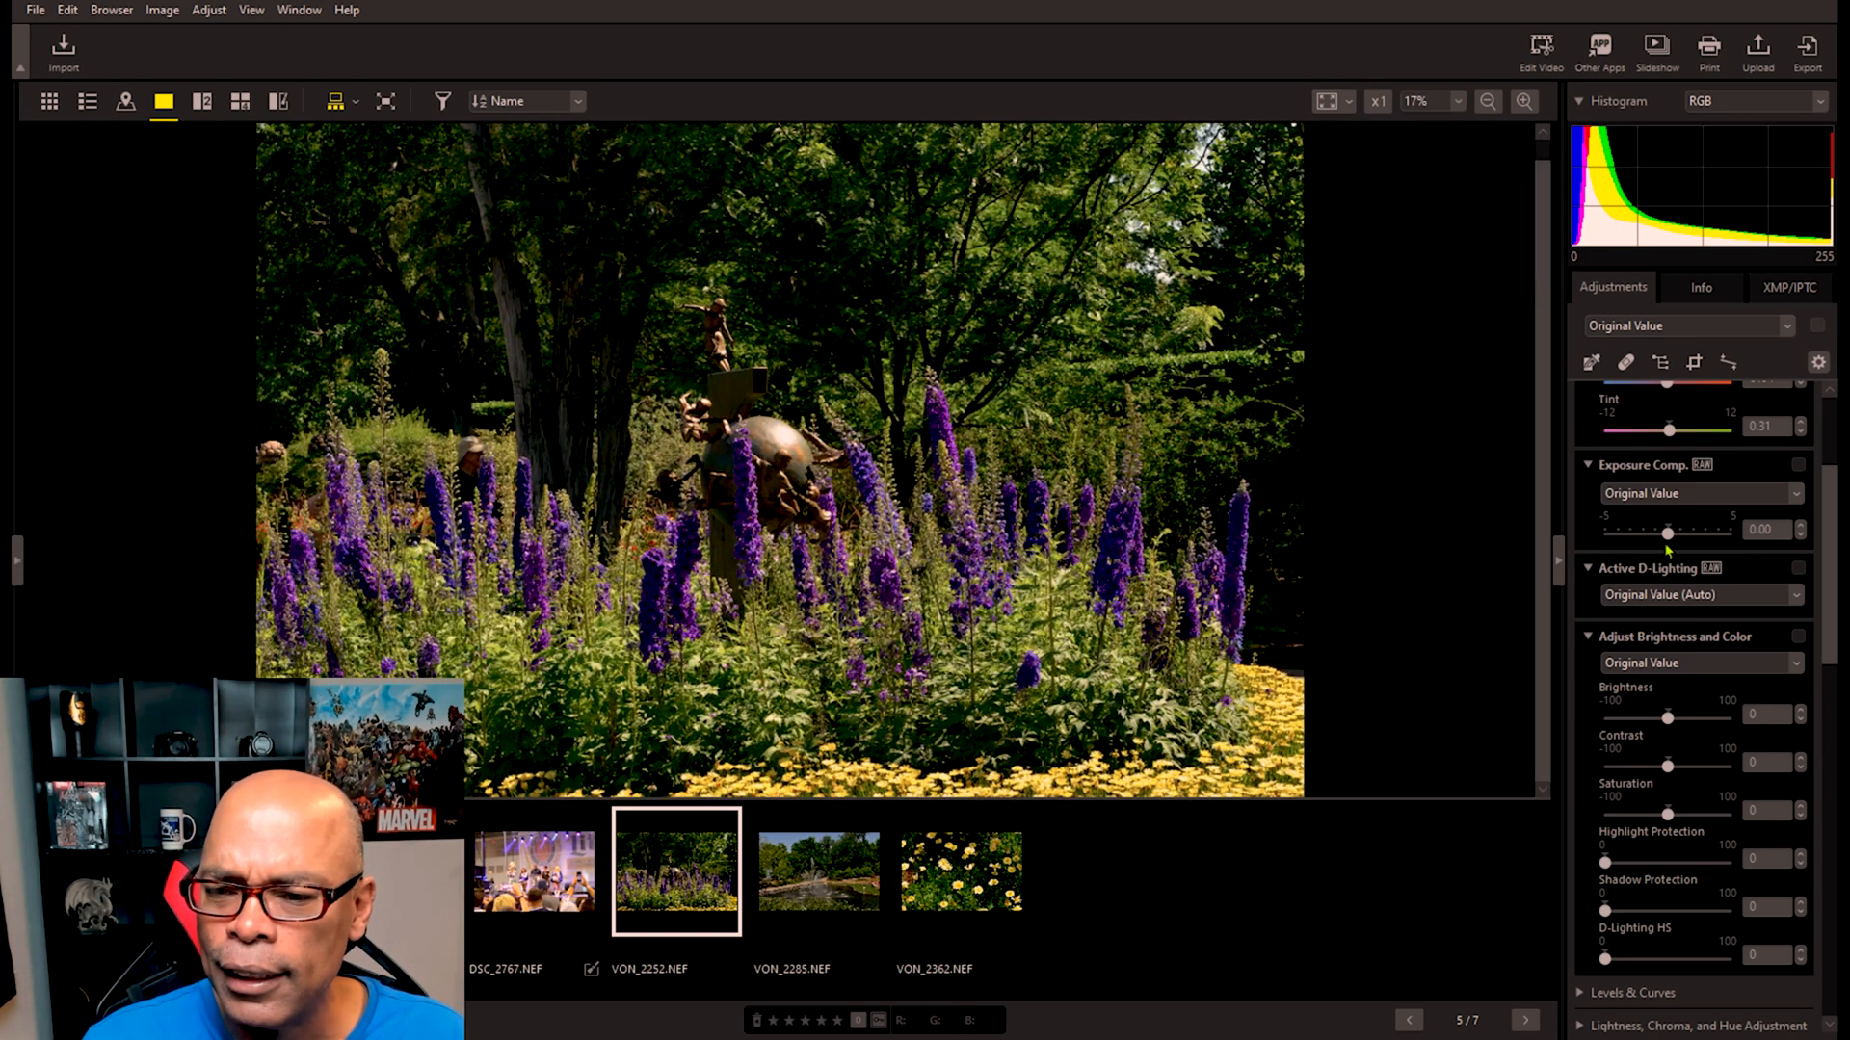
Step: Try the Standard, Neutral and Vivid Picture Controls on the garden photo and set it to Landscape
scroll(1705, 570, up, 5)
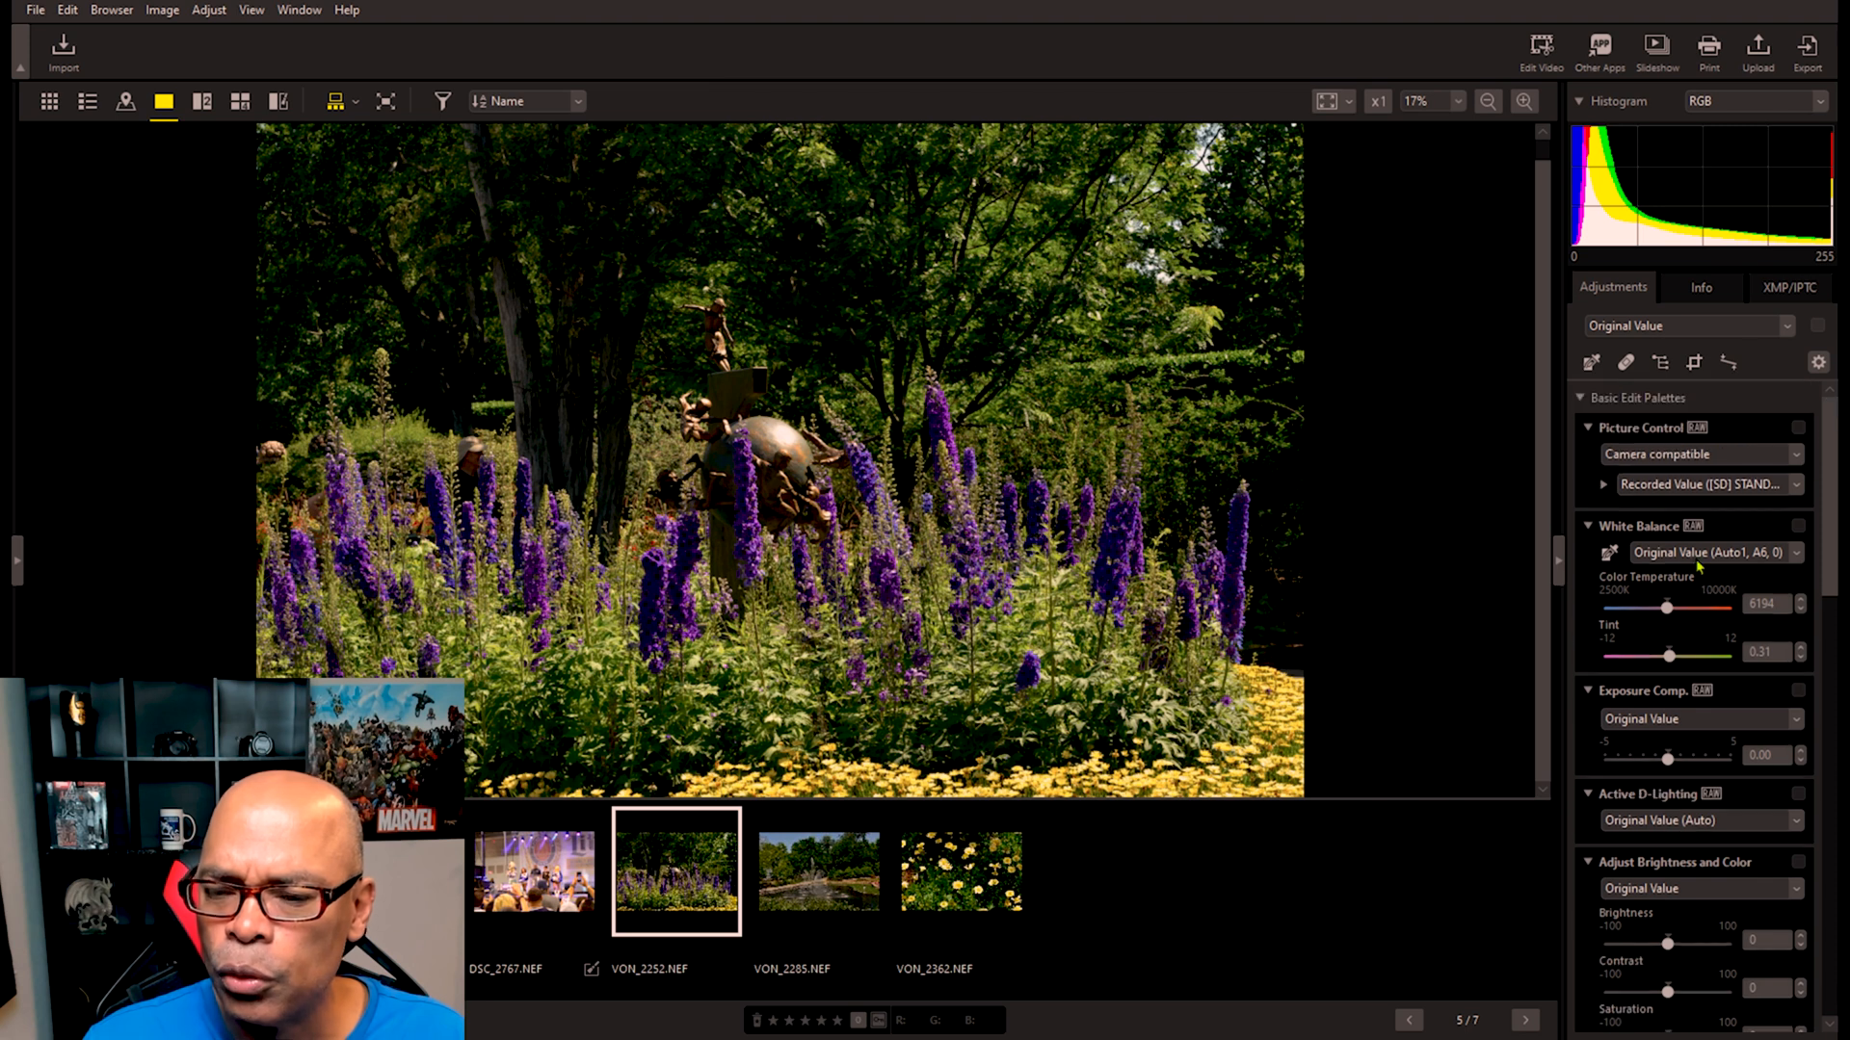
click(1674, 488)
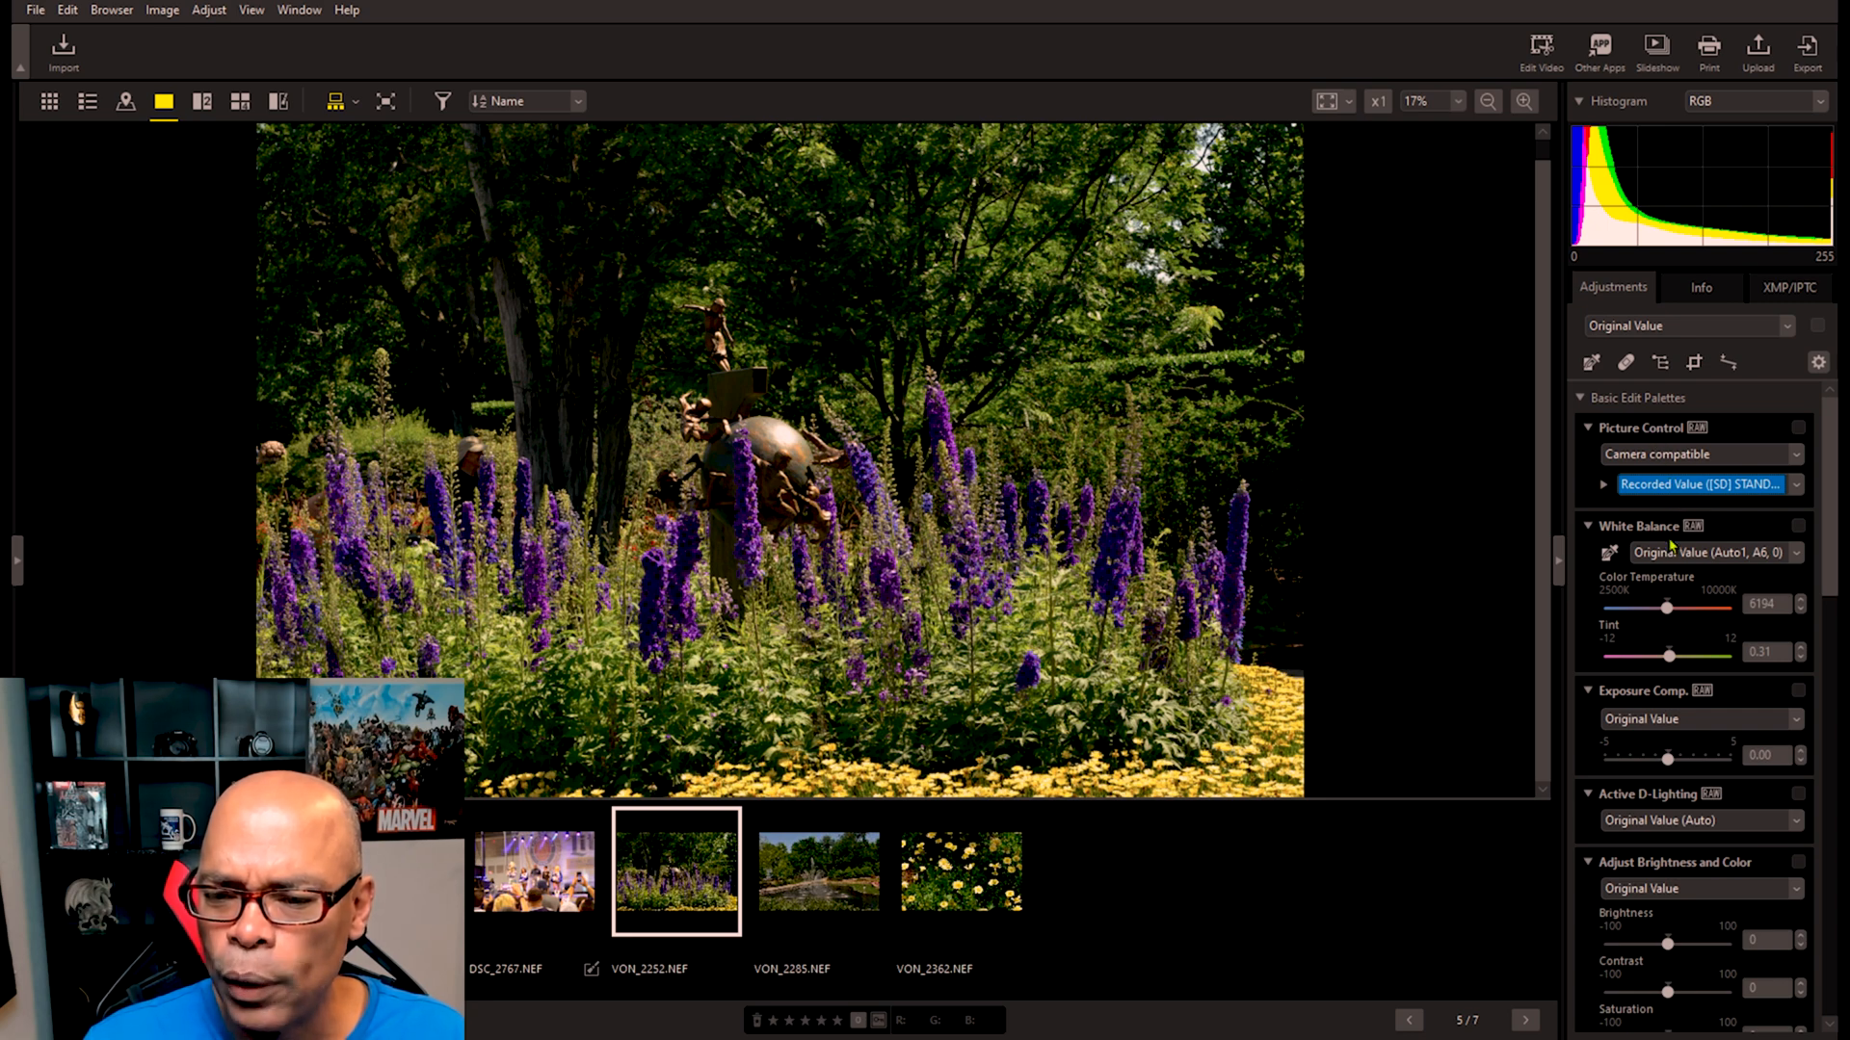
key(Down)
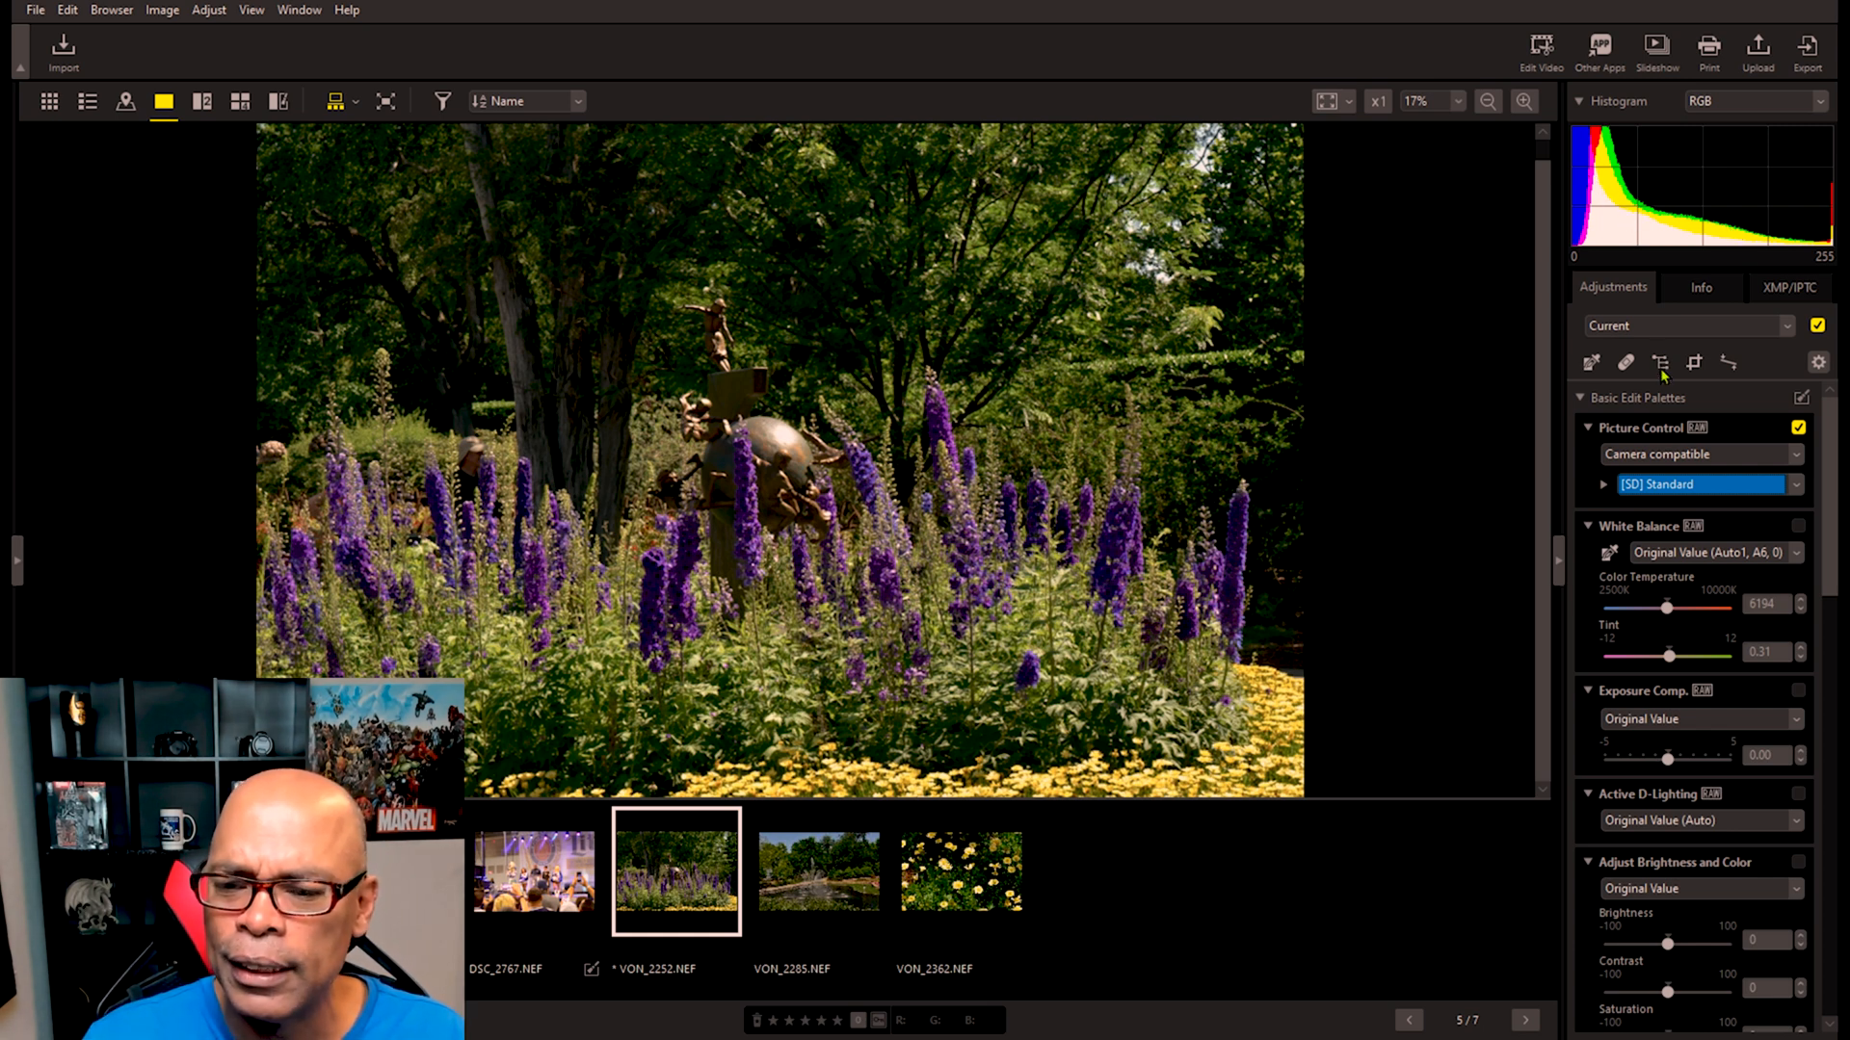
key(Down)
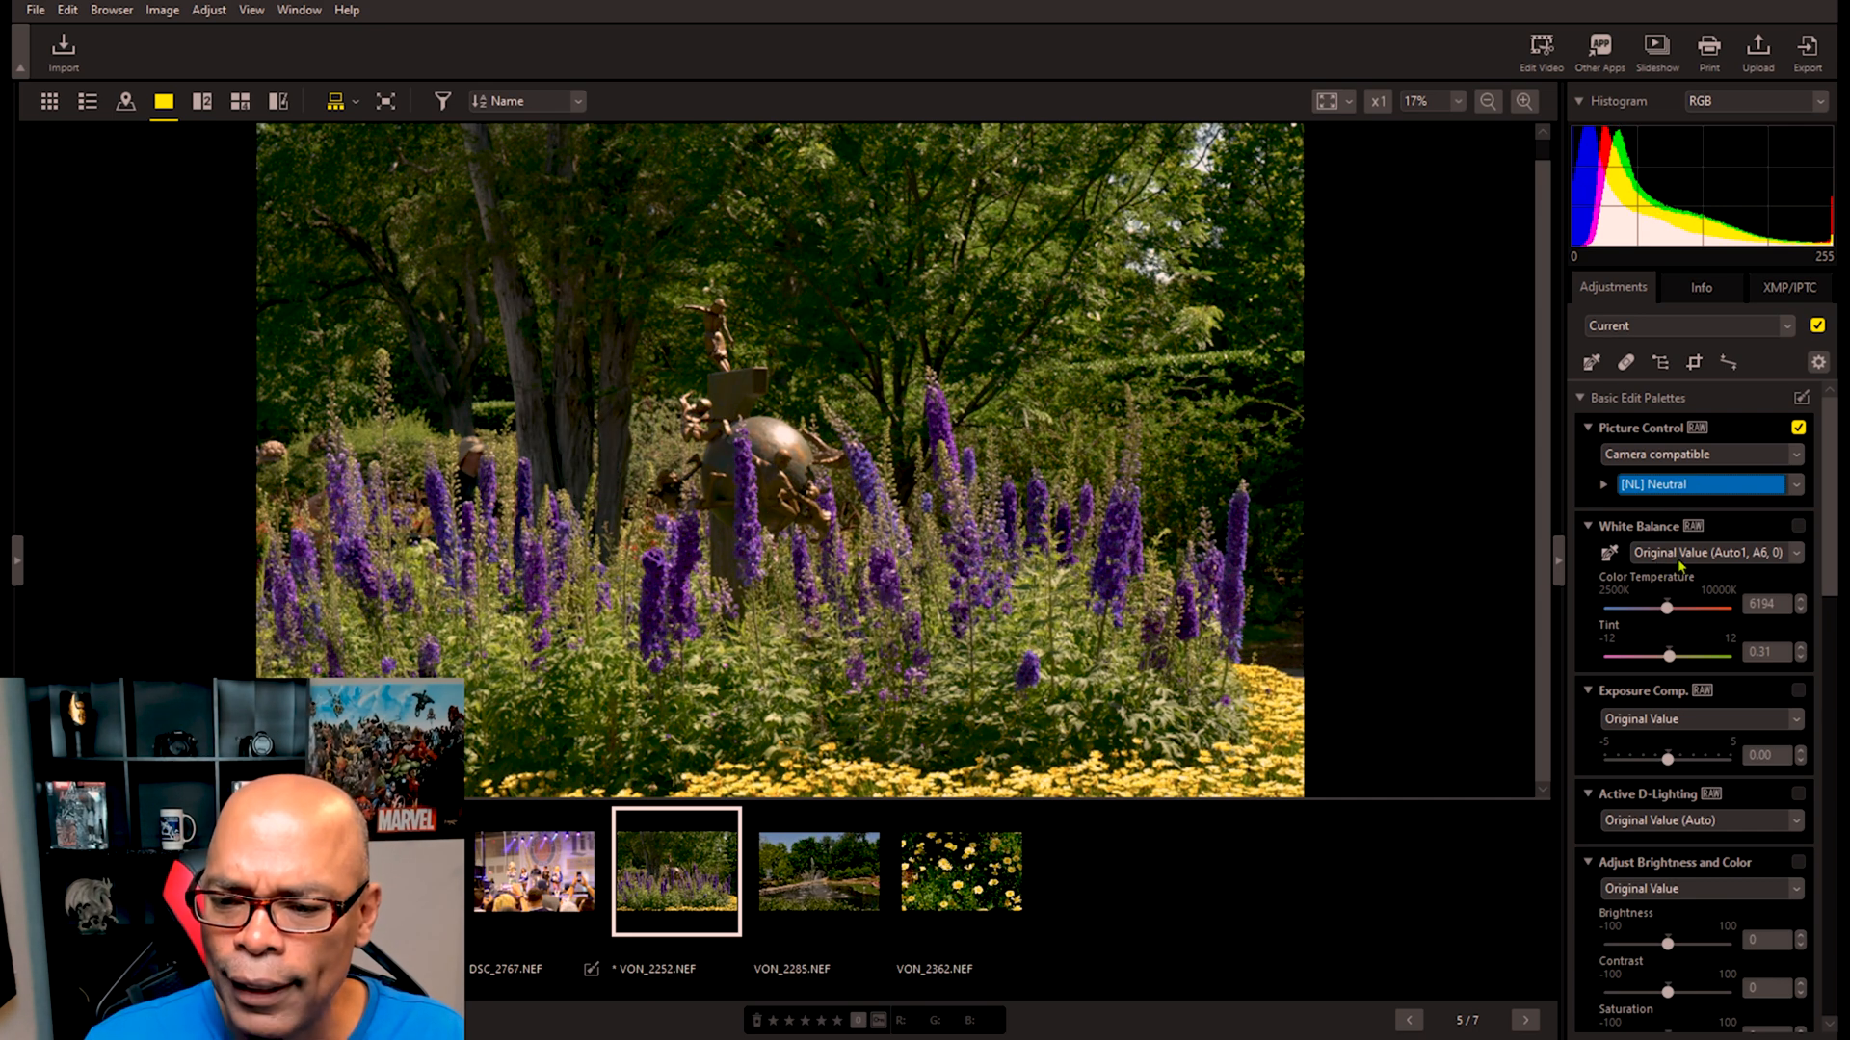
key(Down)
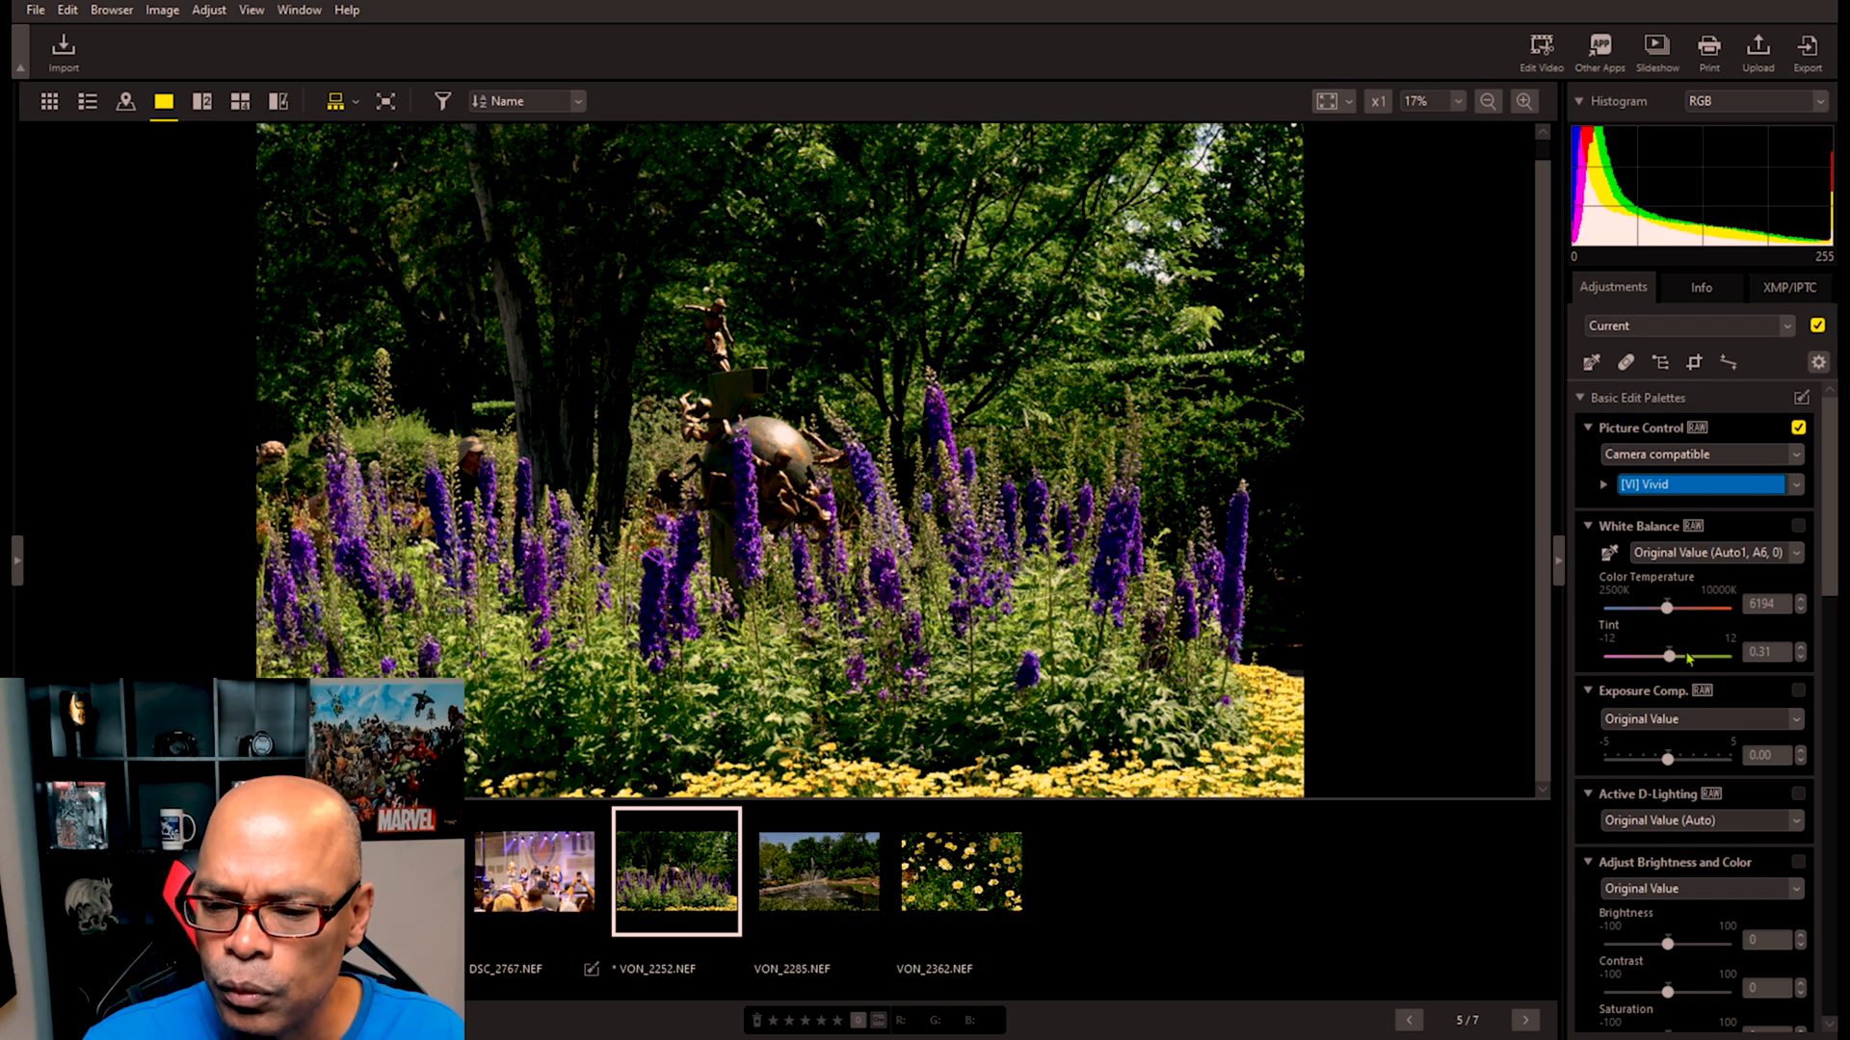
key(Down)
key(Down)
key(Down)
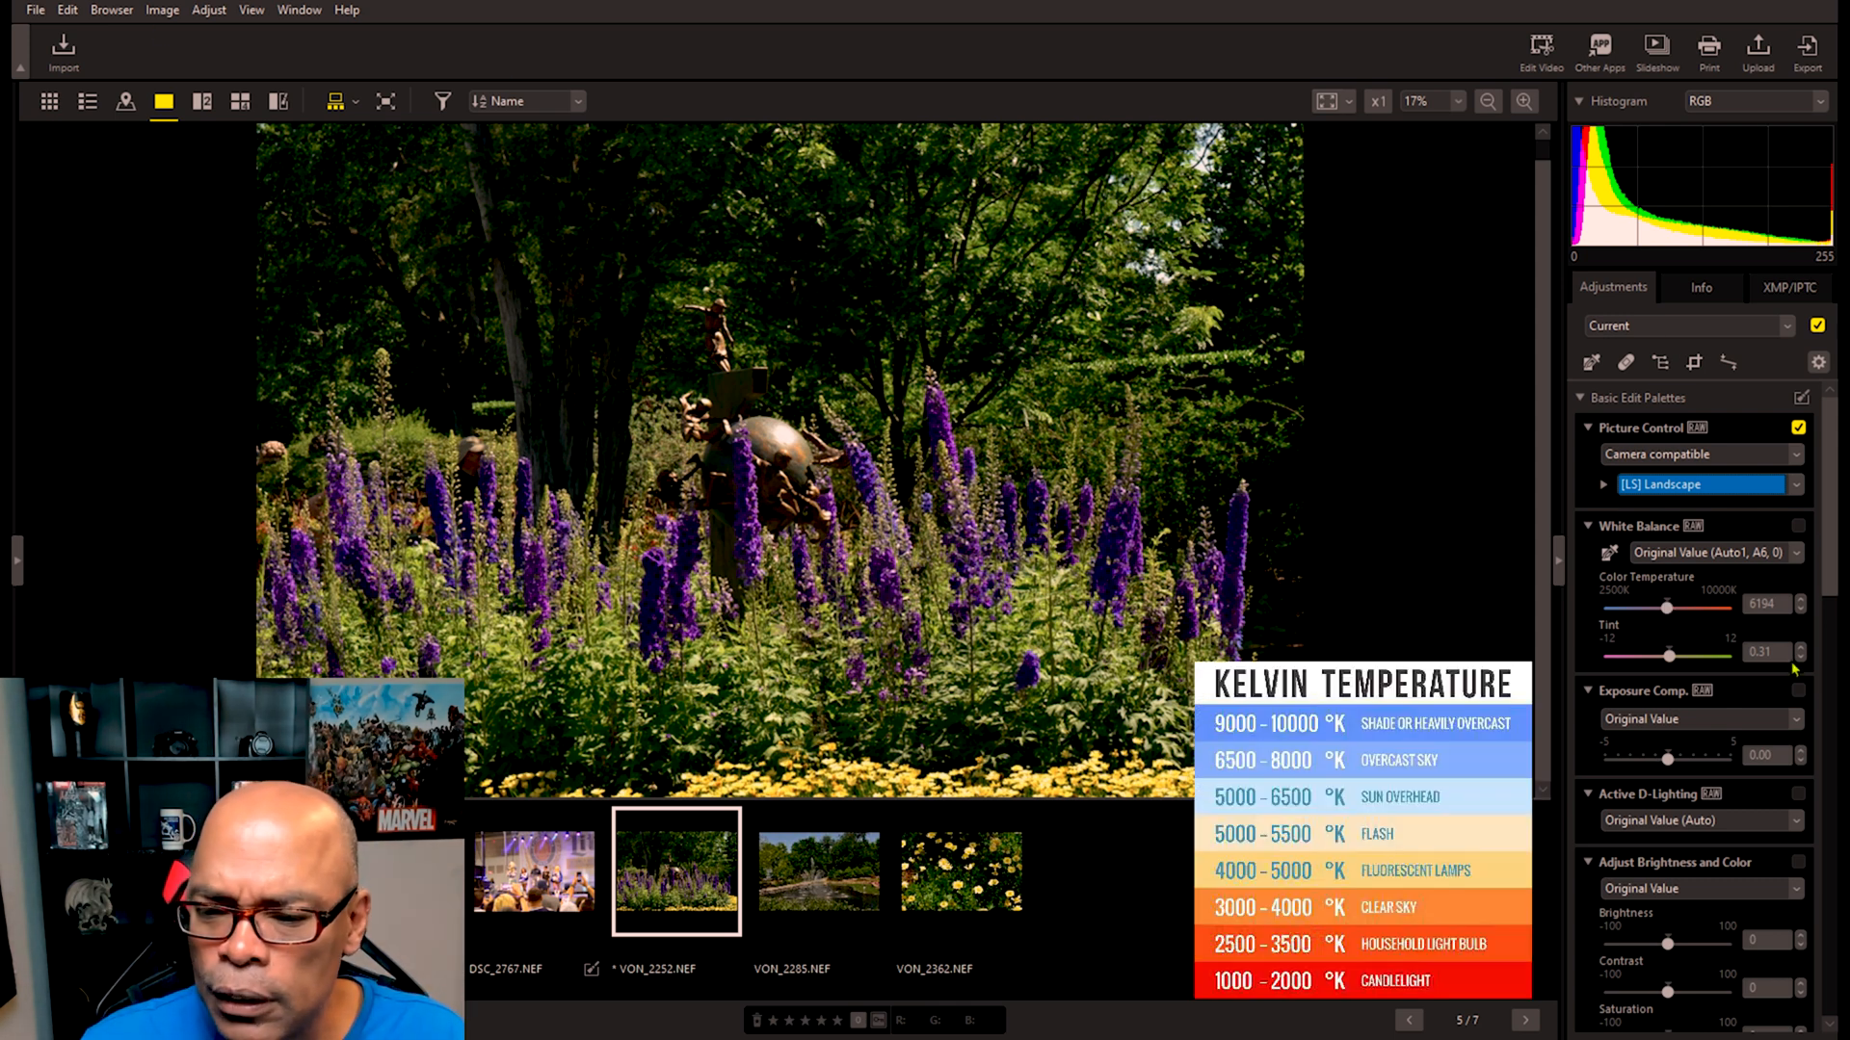
Step: Try white balance tints of 0.10 and 2.21, and return the tint to its original 0.31
click(1671, 655)
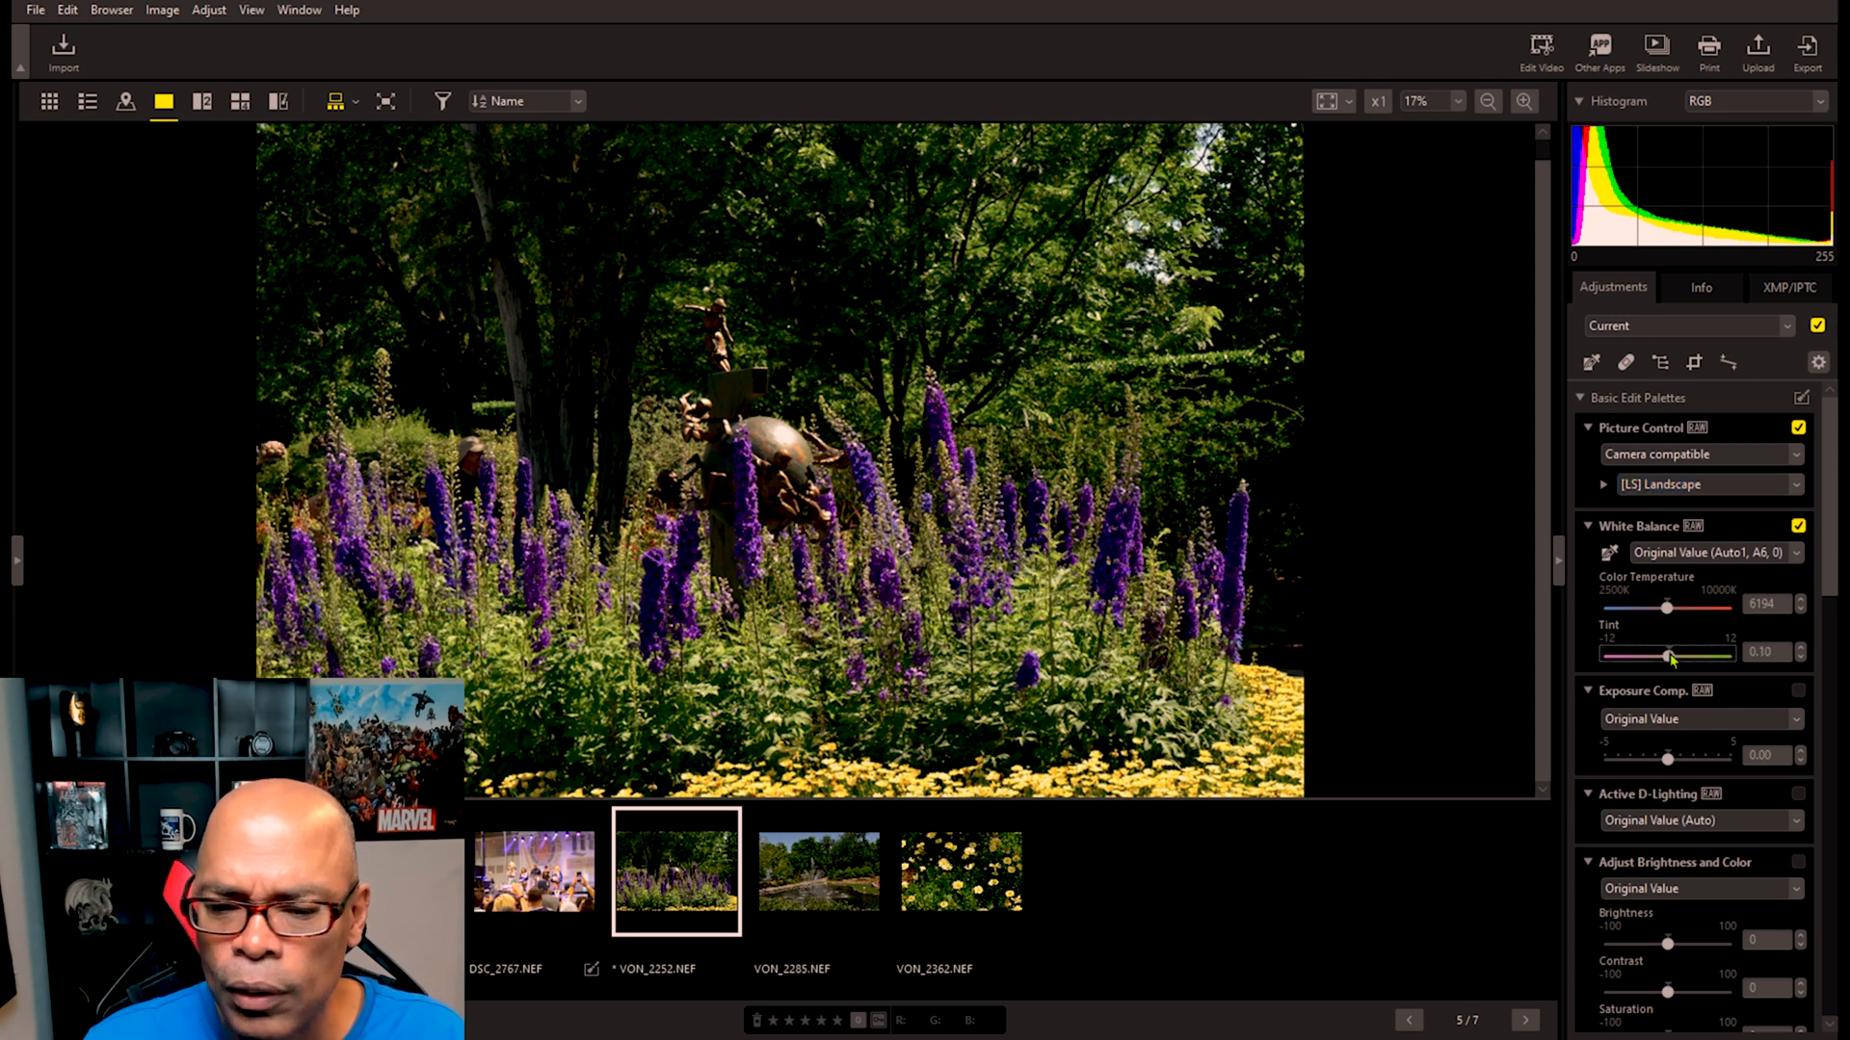
mouse_move(1671, 657)
mouse_down()
mouse_move(1705, 659)
mouse_move(1682, 652)
mouse_up()
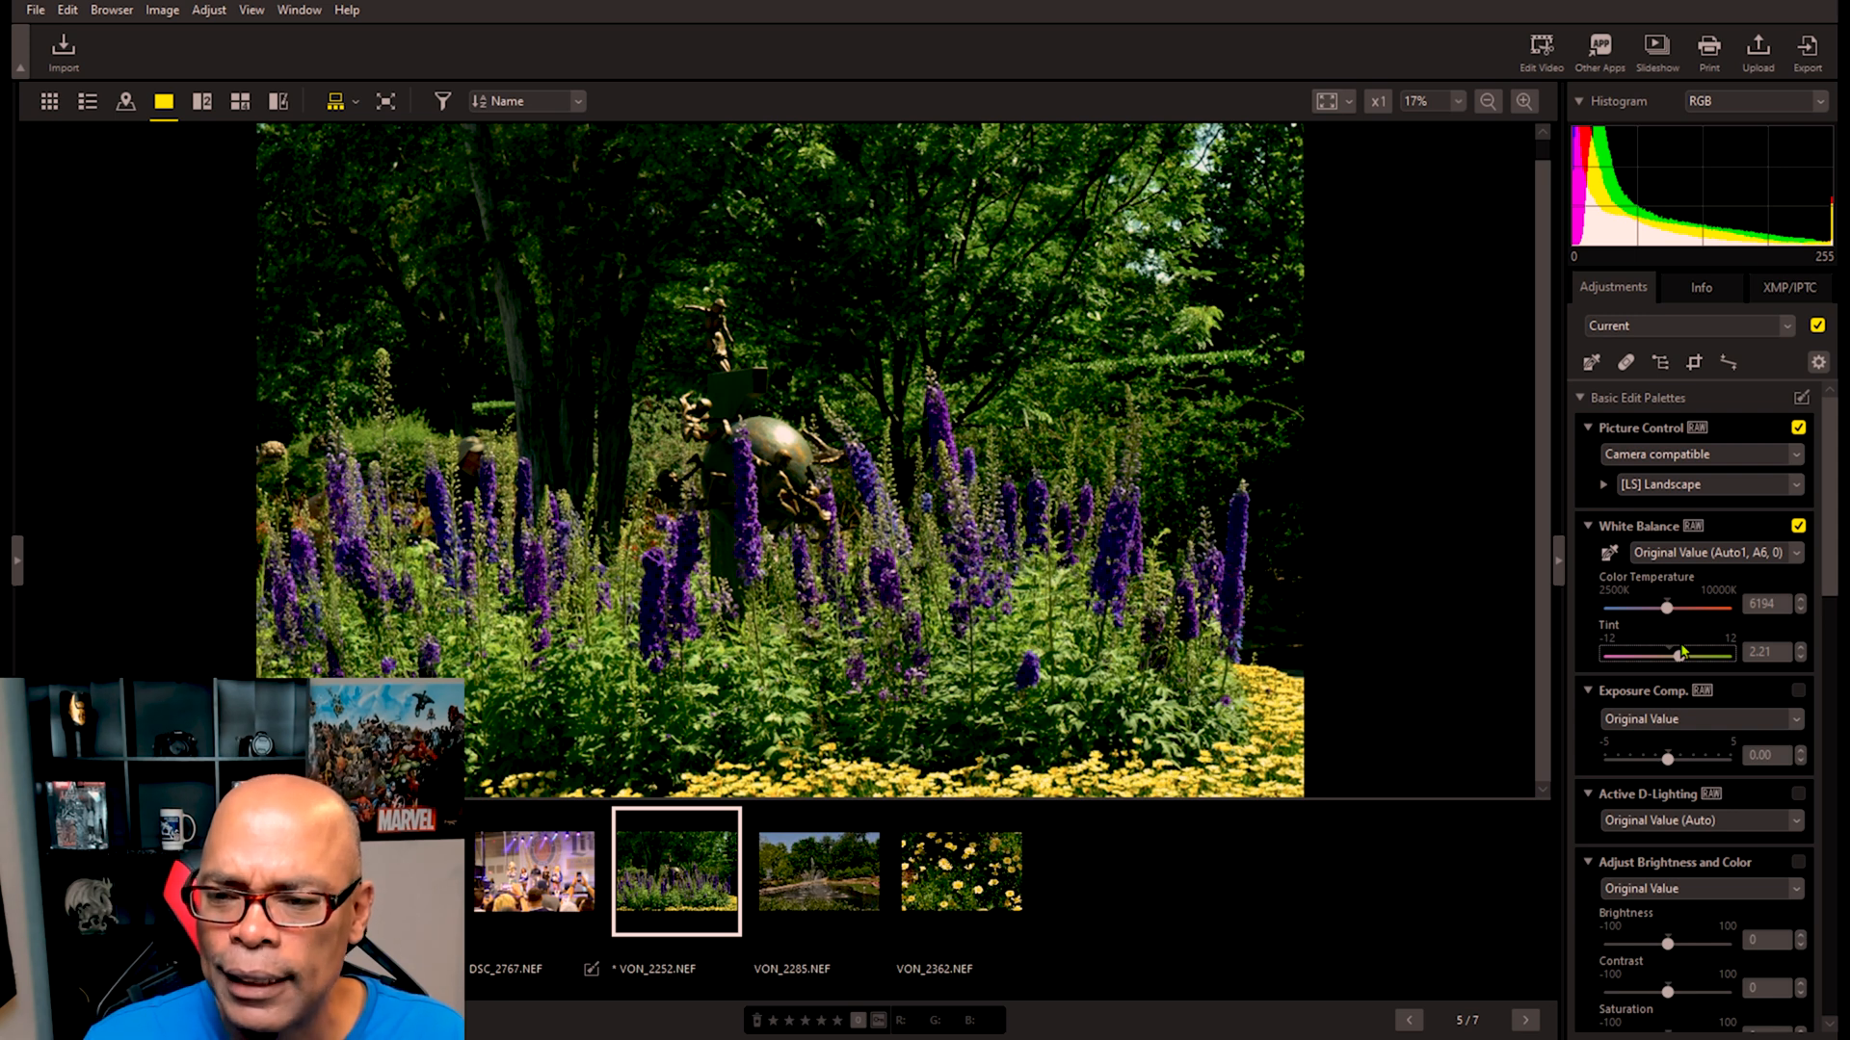
drag(1683, 652, 1674, 640)
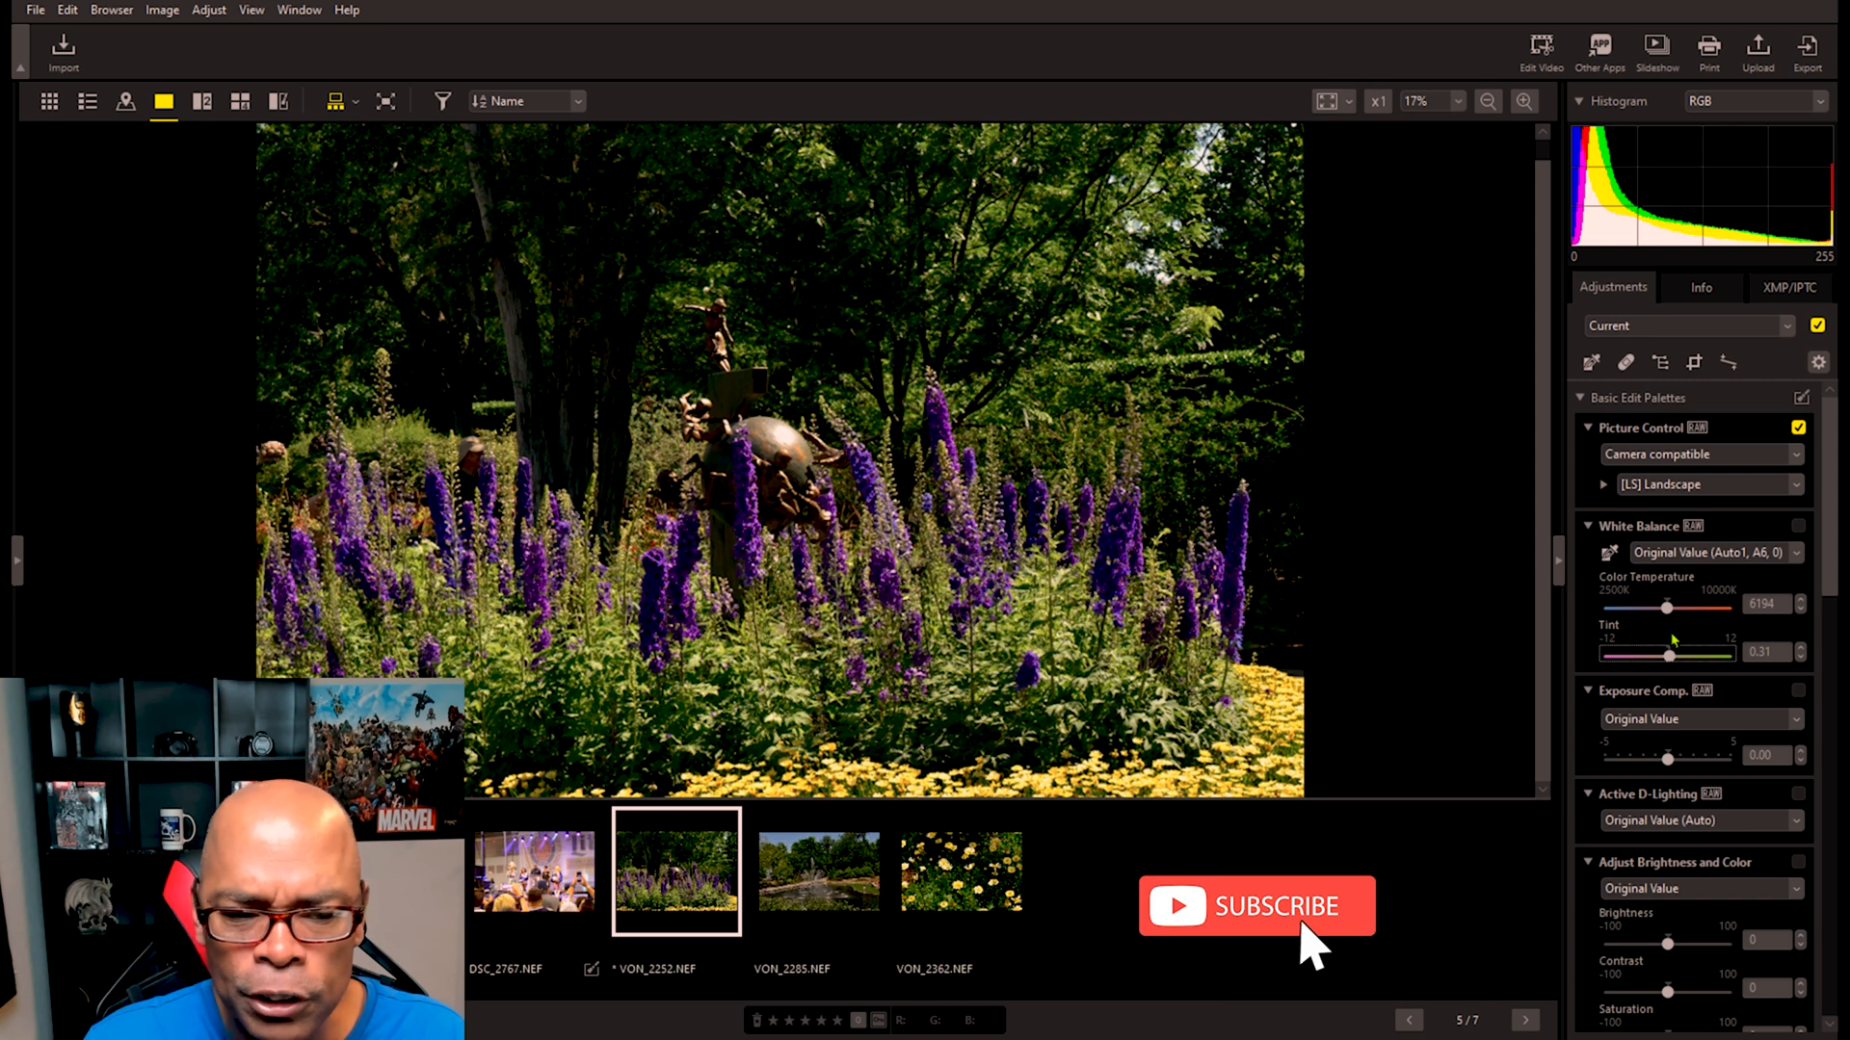
drag(1672, 640, 1673, 638)
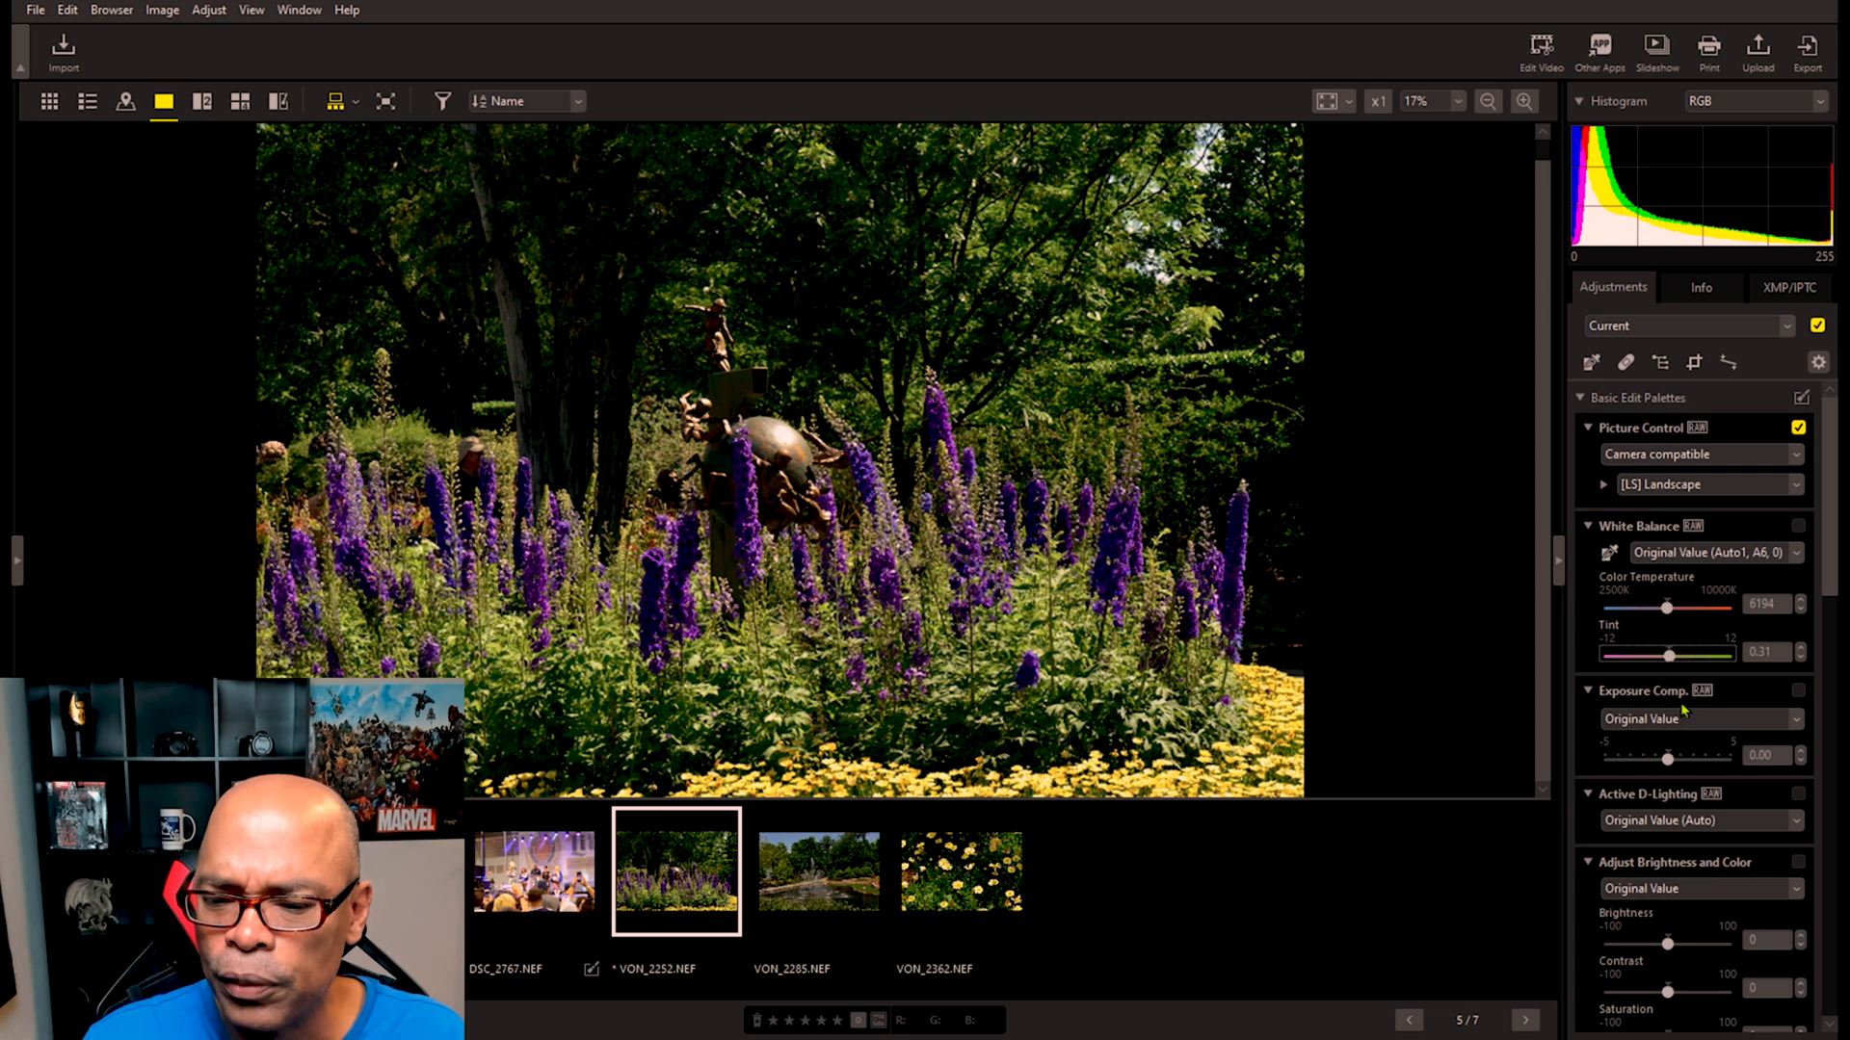
Step: Set the garden photo's exposure compensation to 0.84 after trying 1.64, and compare the image with and without it
click(1669, 757)
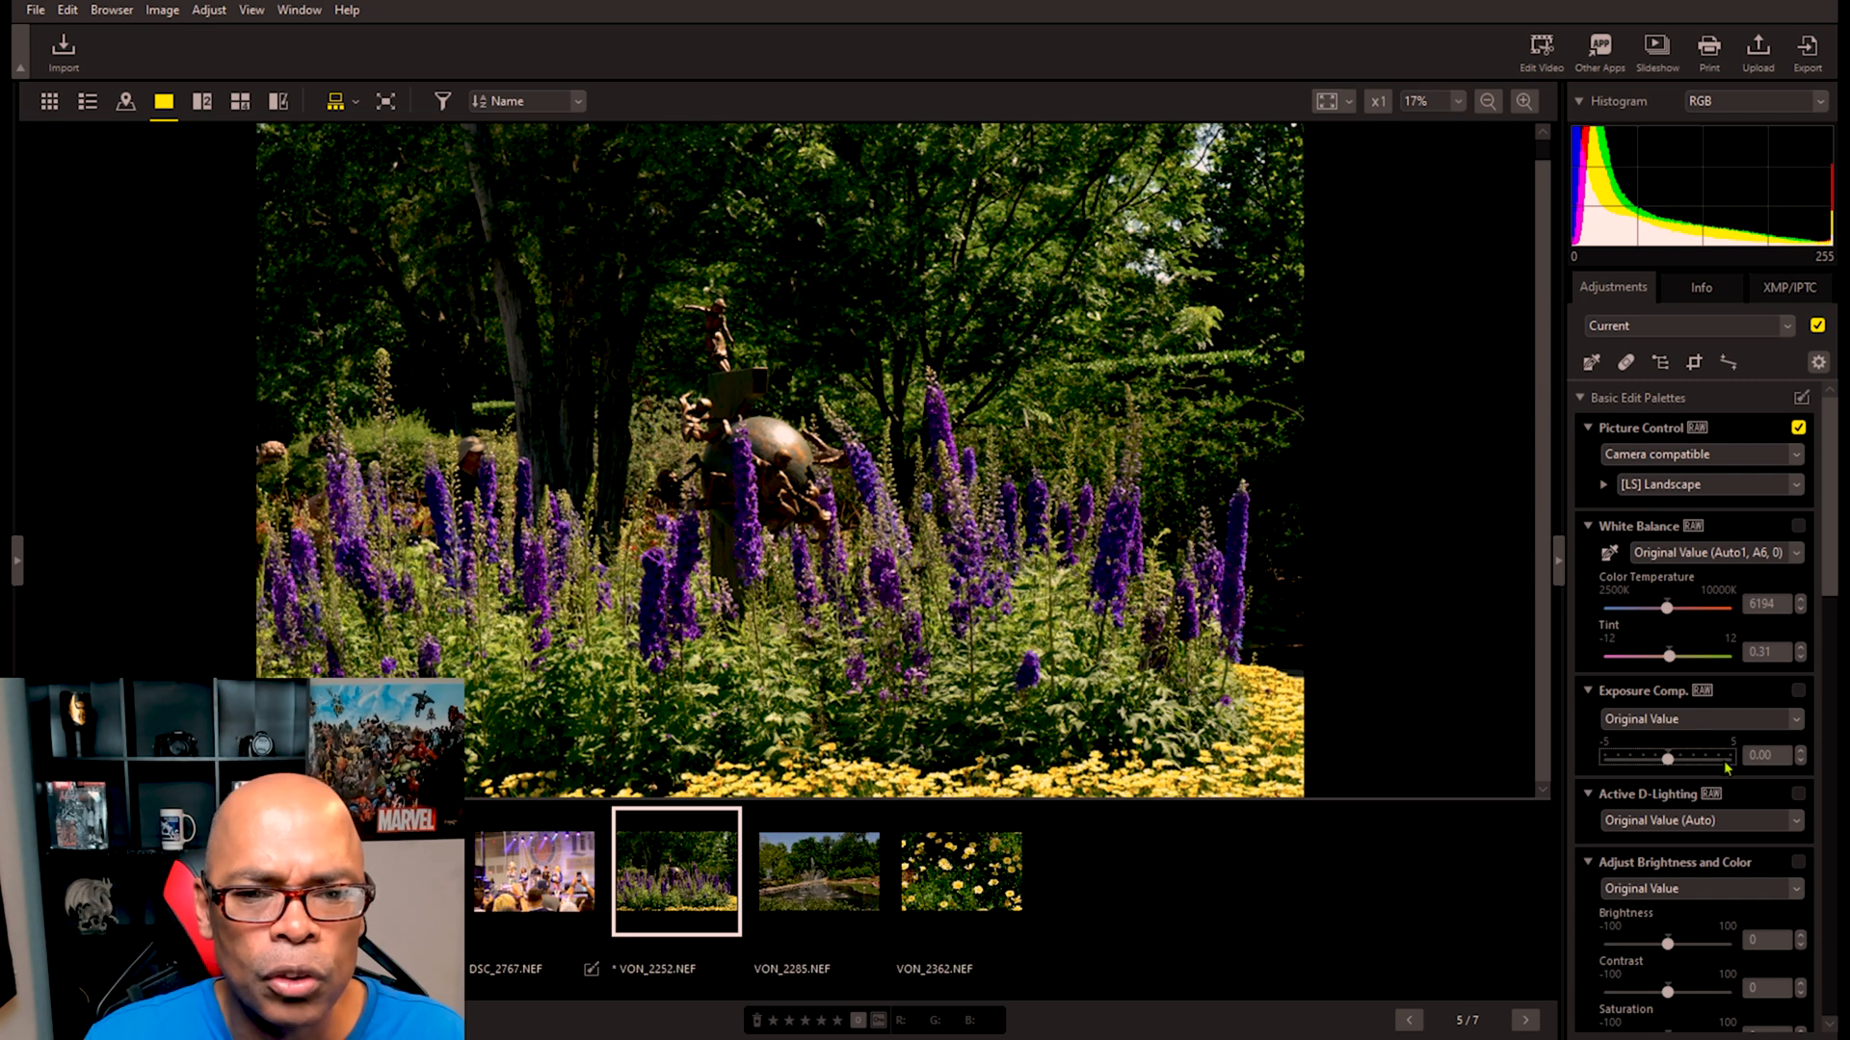
drag(1668, 758, 1685, 763)
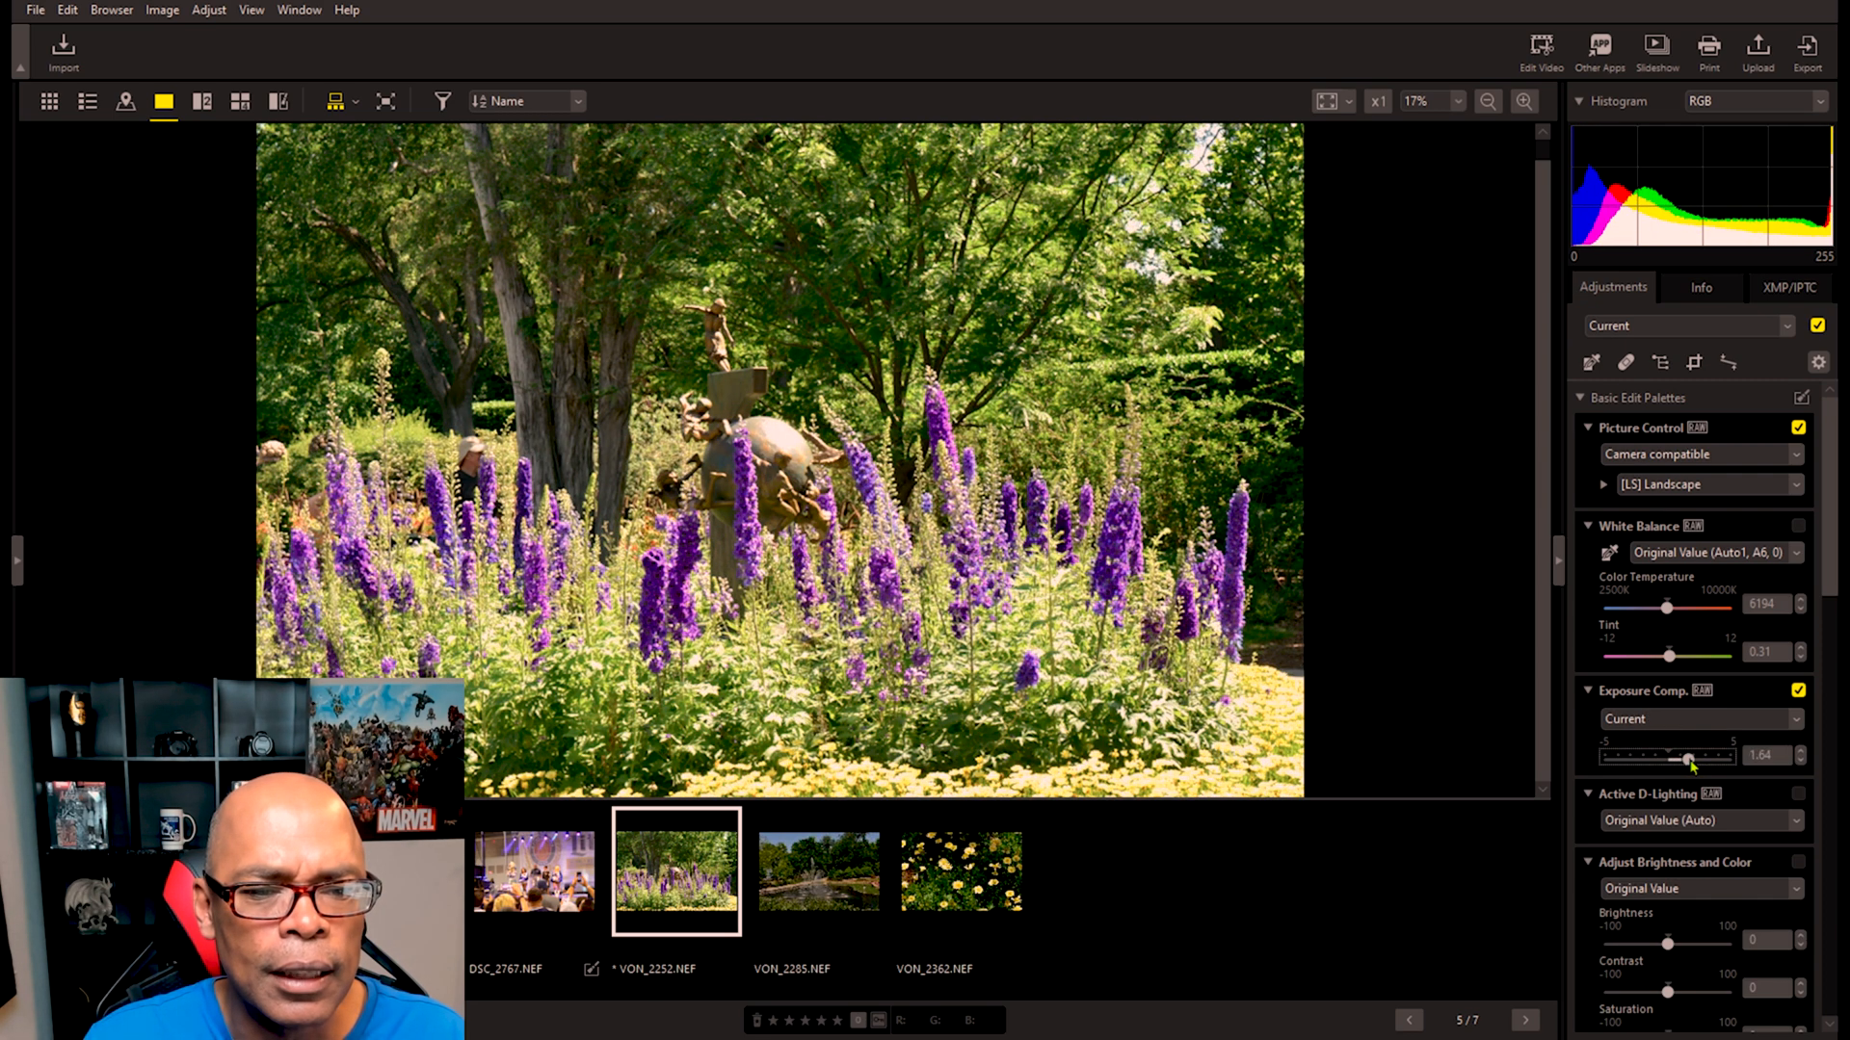
drag(1686, 765, 1681, 762)
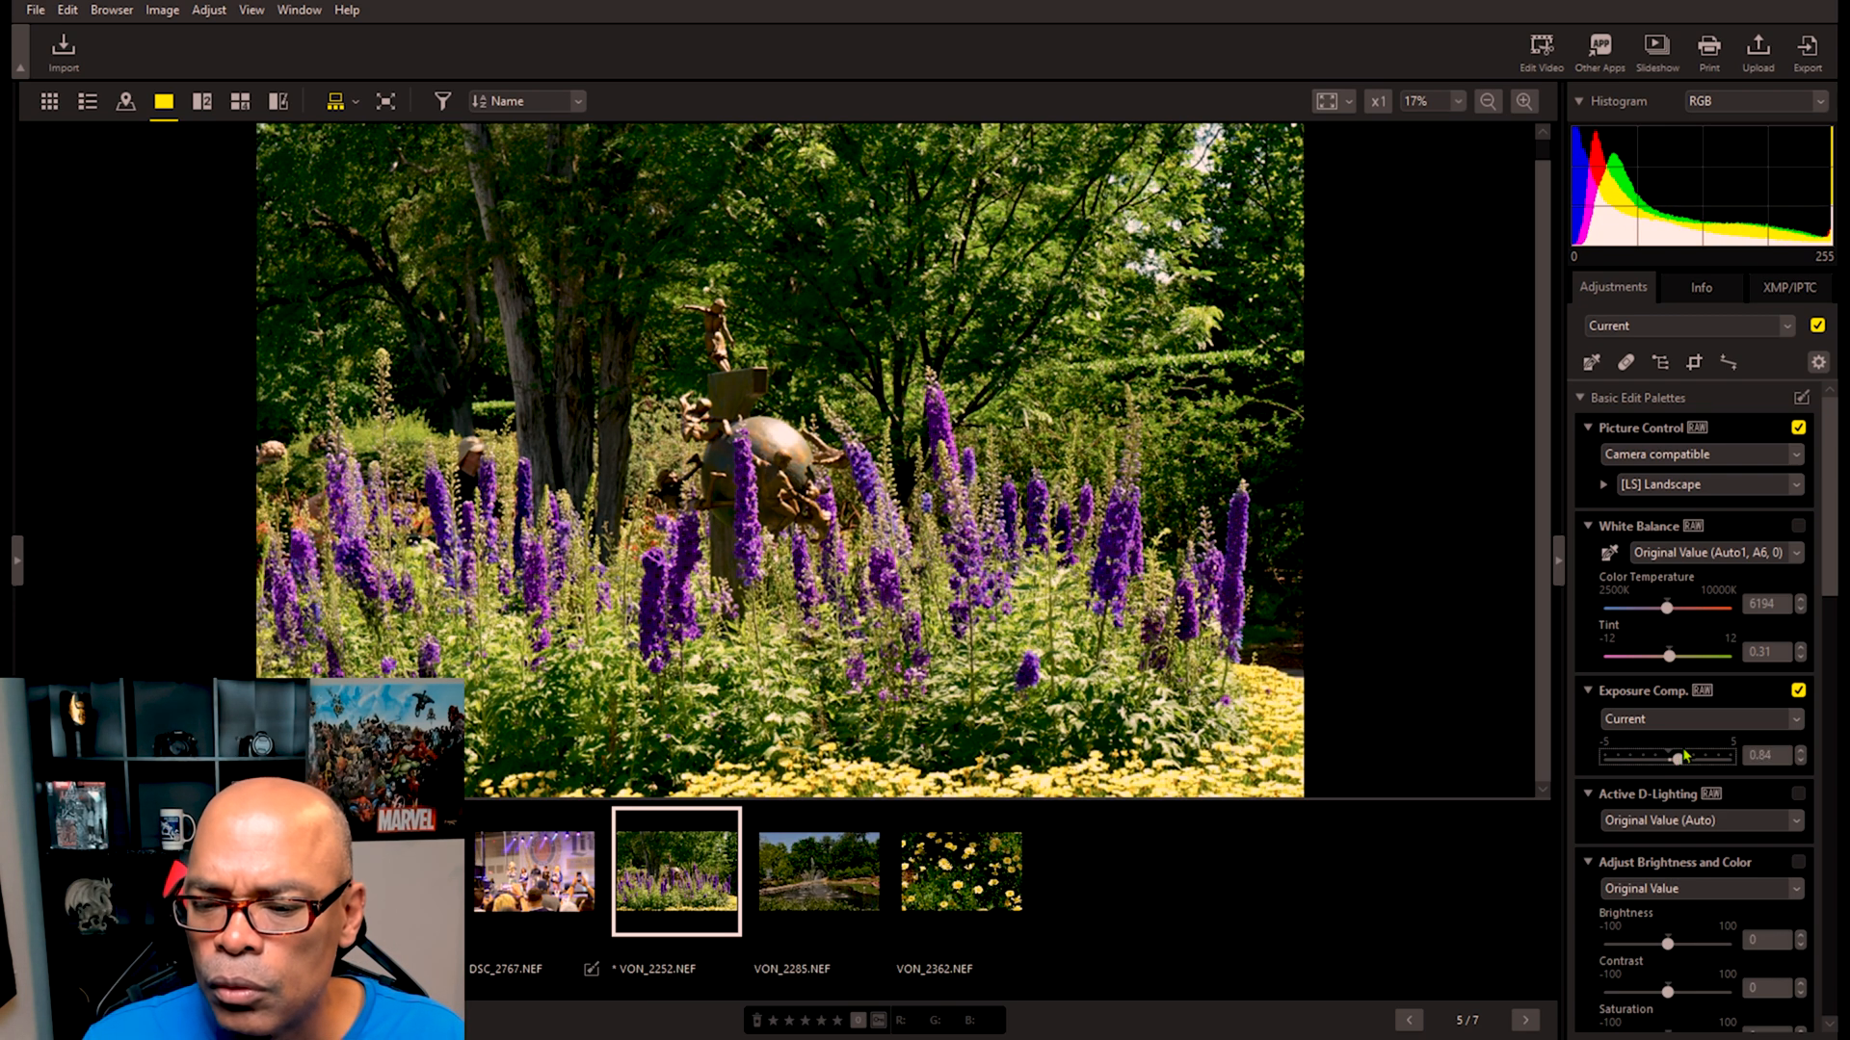
click(1799, 691)
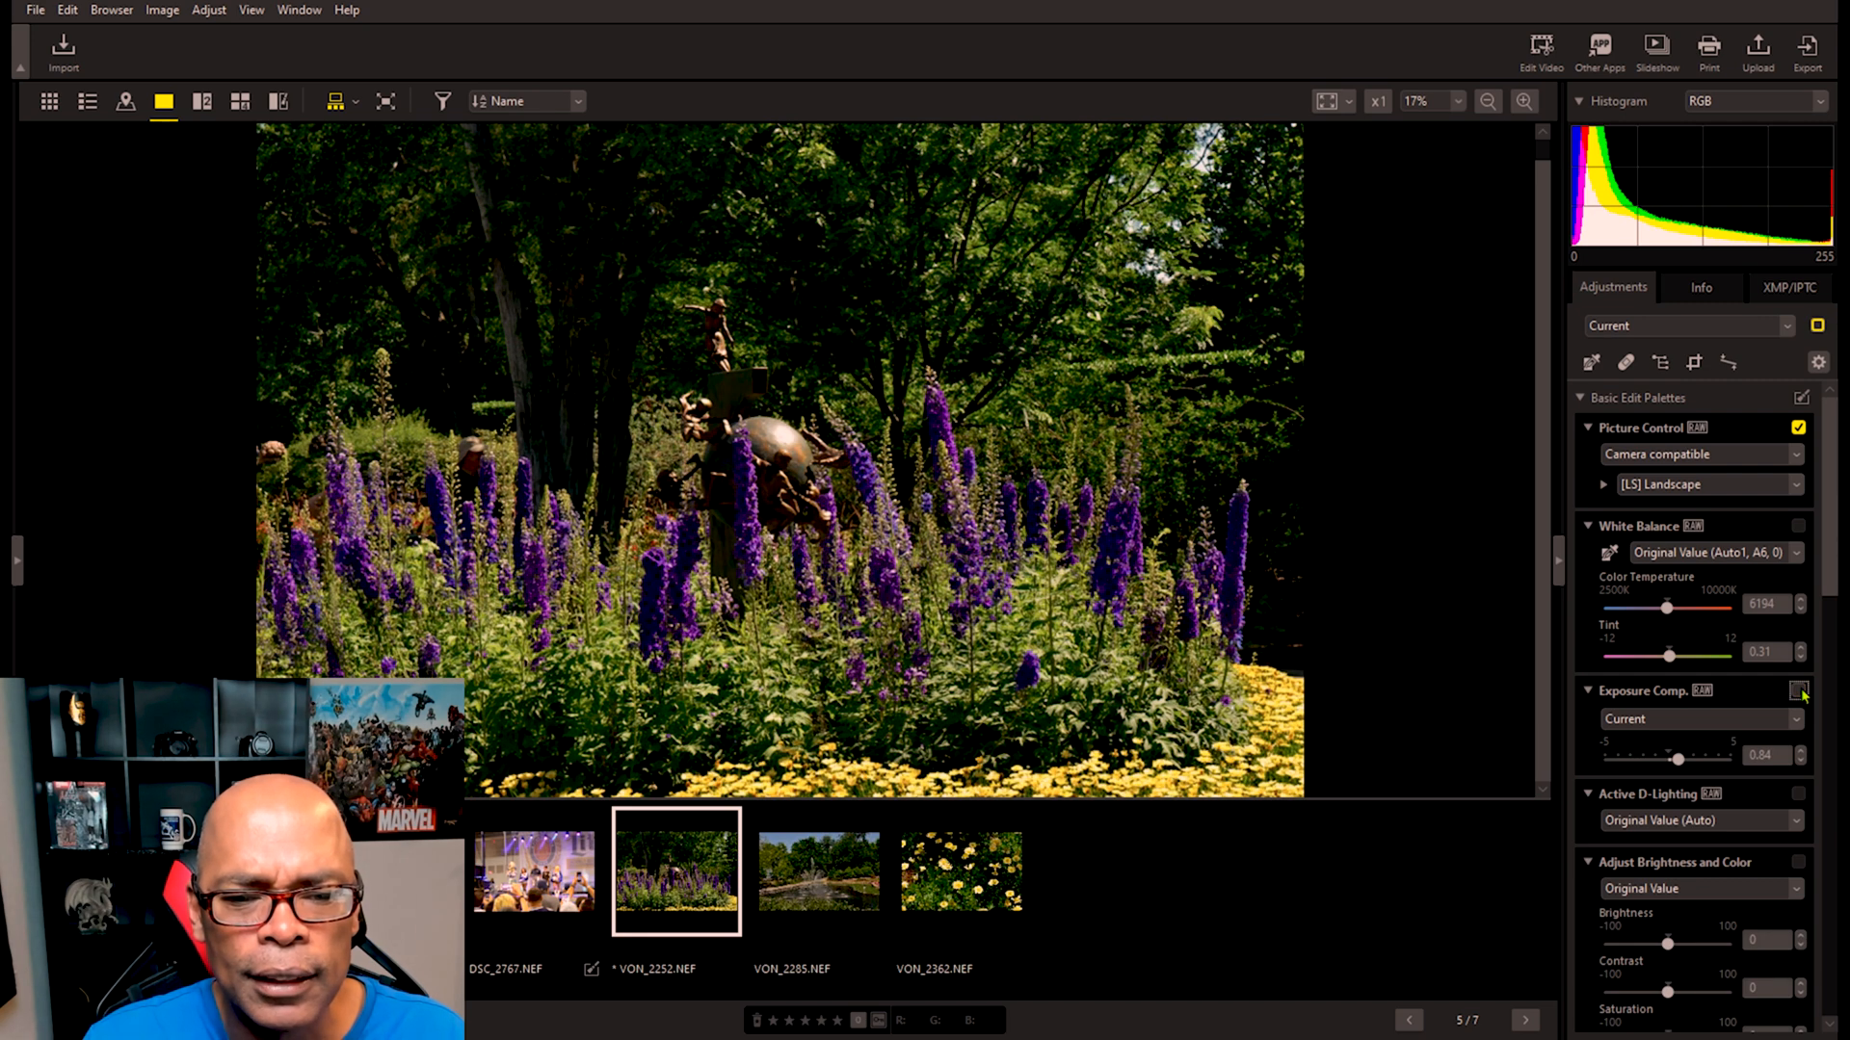
click(1798, 691)
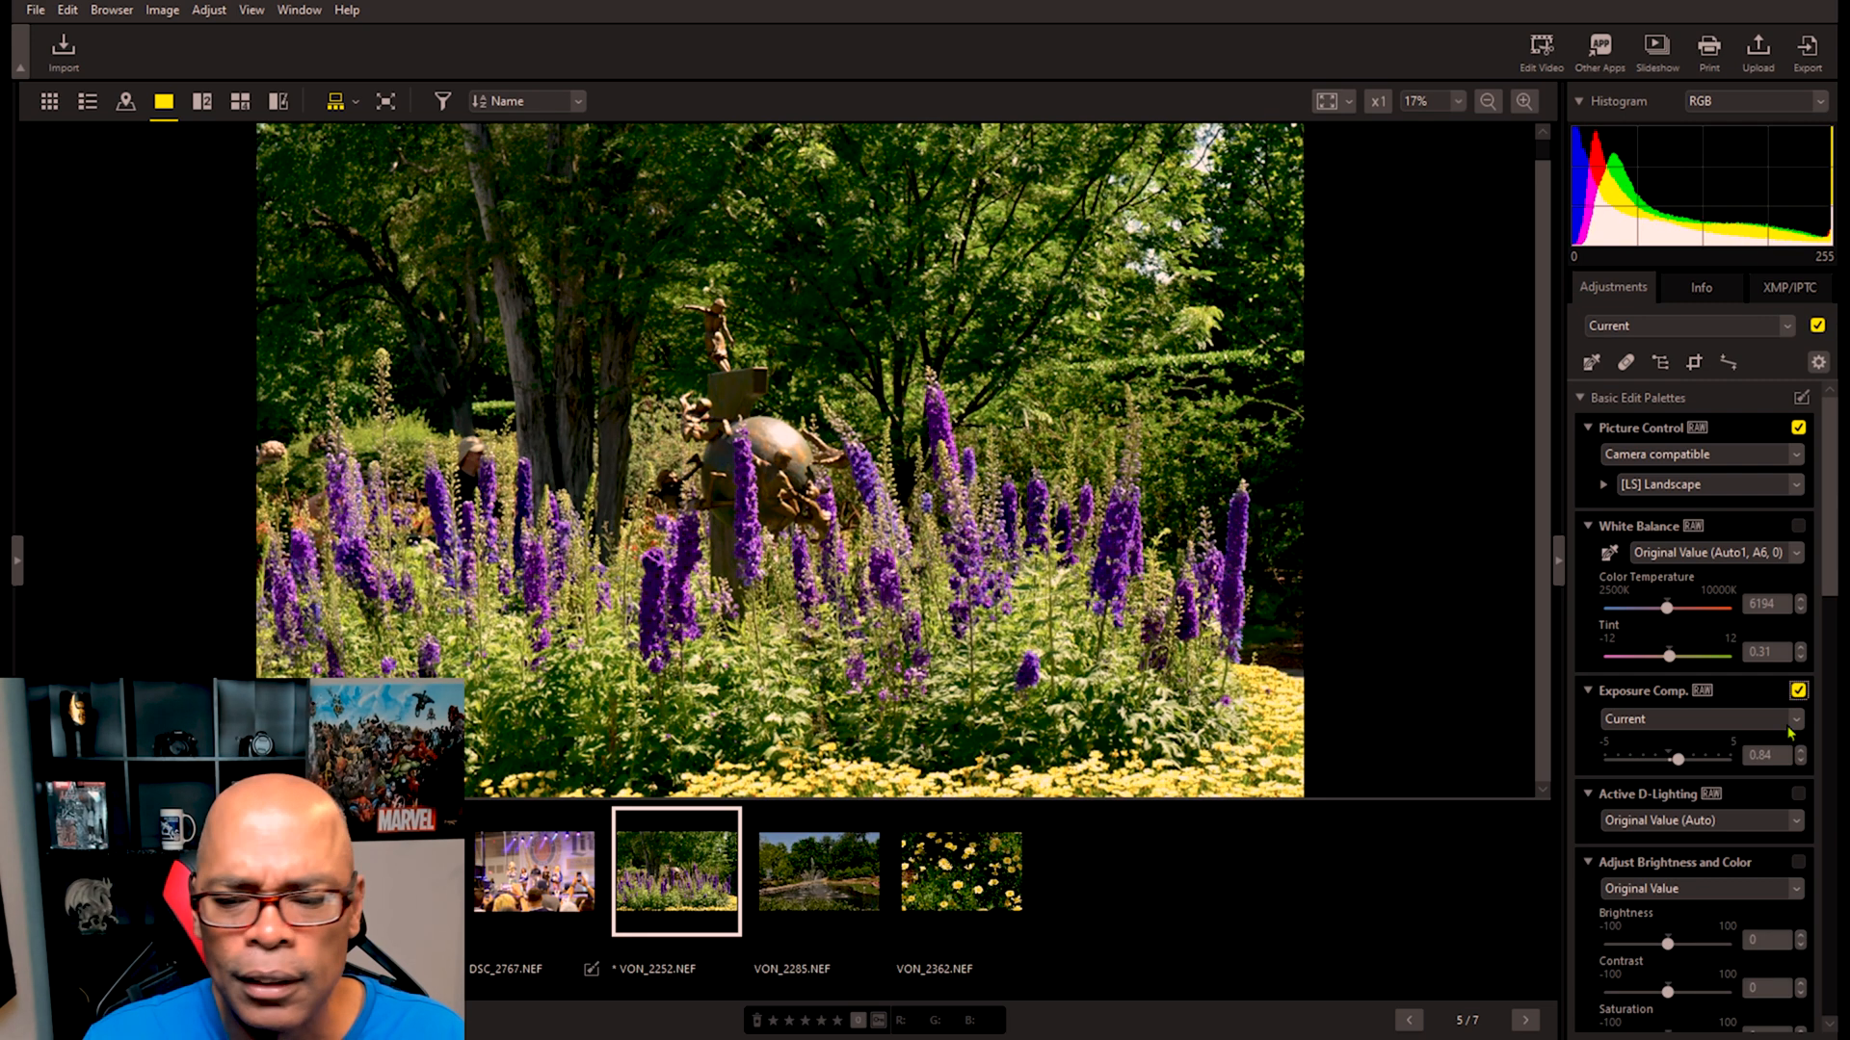
Step: Adjust the garden photo's brightness to -4, contrast to 7 after trying 15, and saturation to 66
scroll(1707, 714, down, 3)
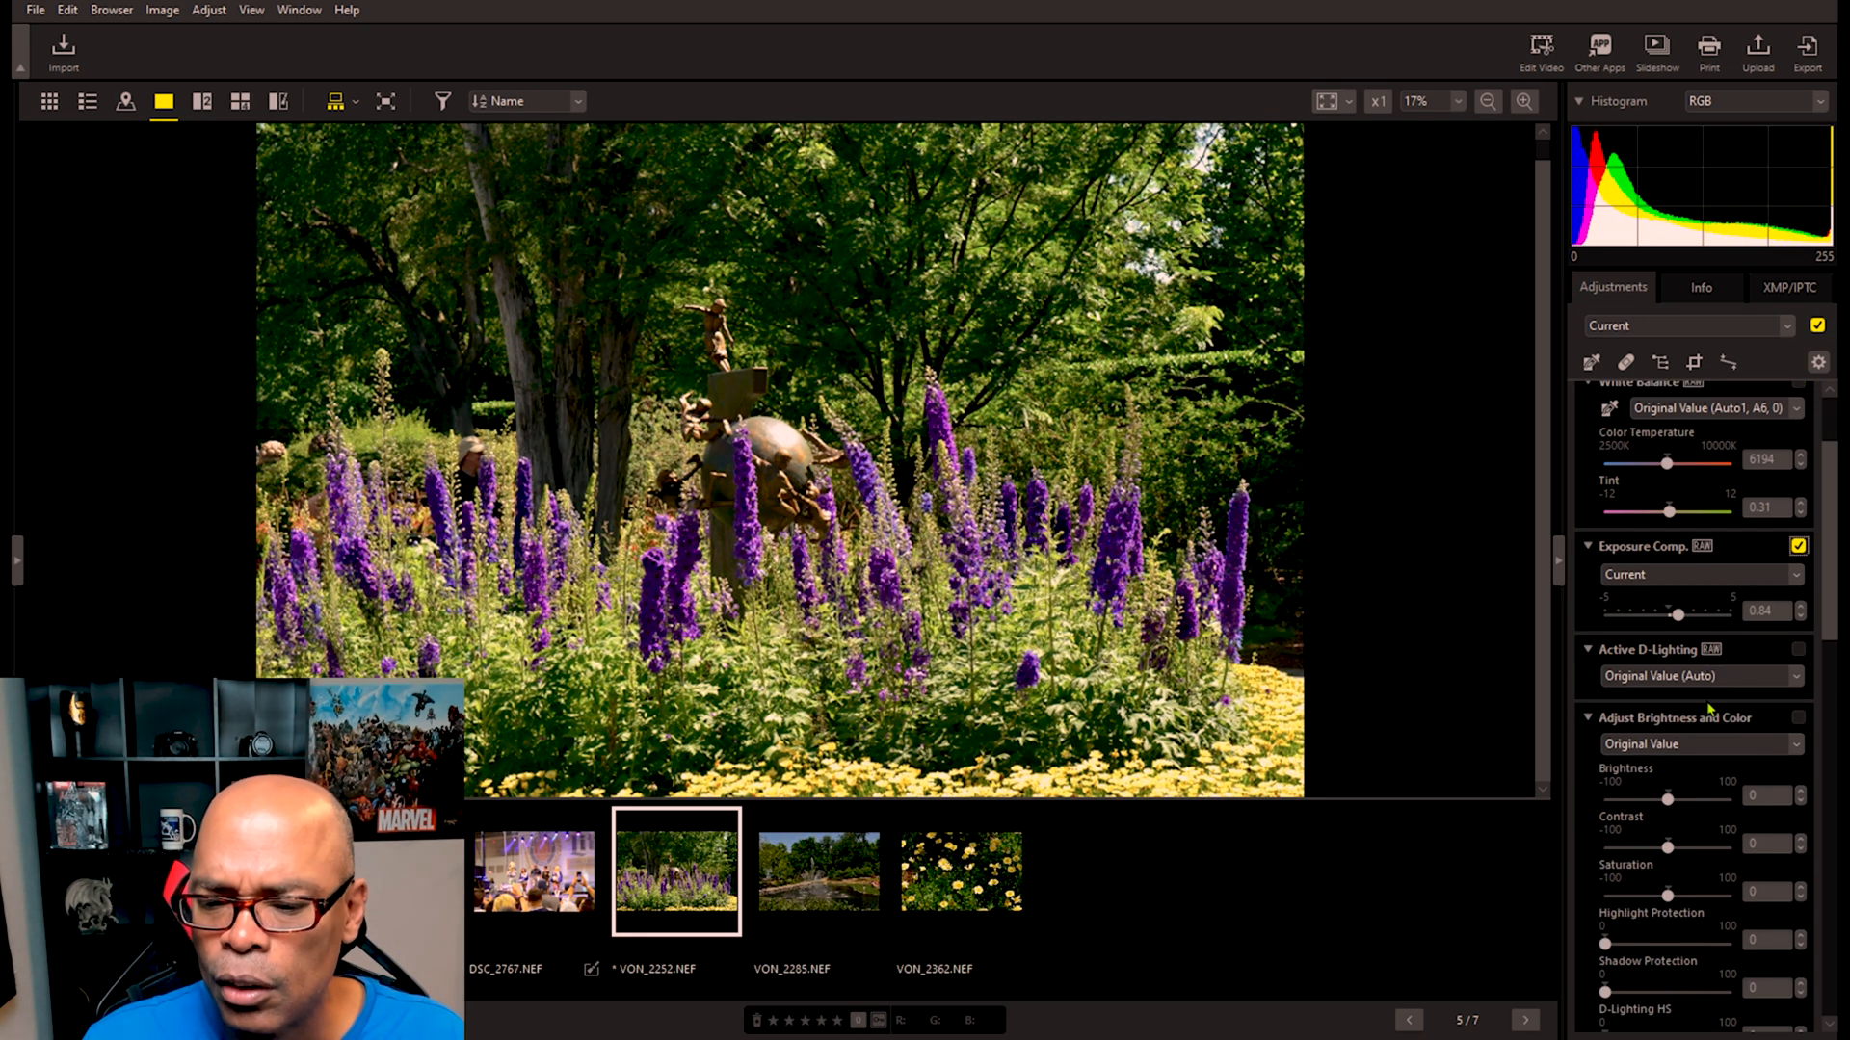
click(1692, 752)
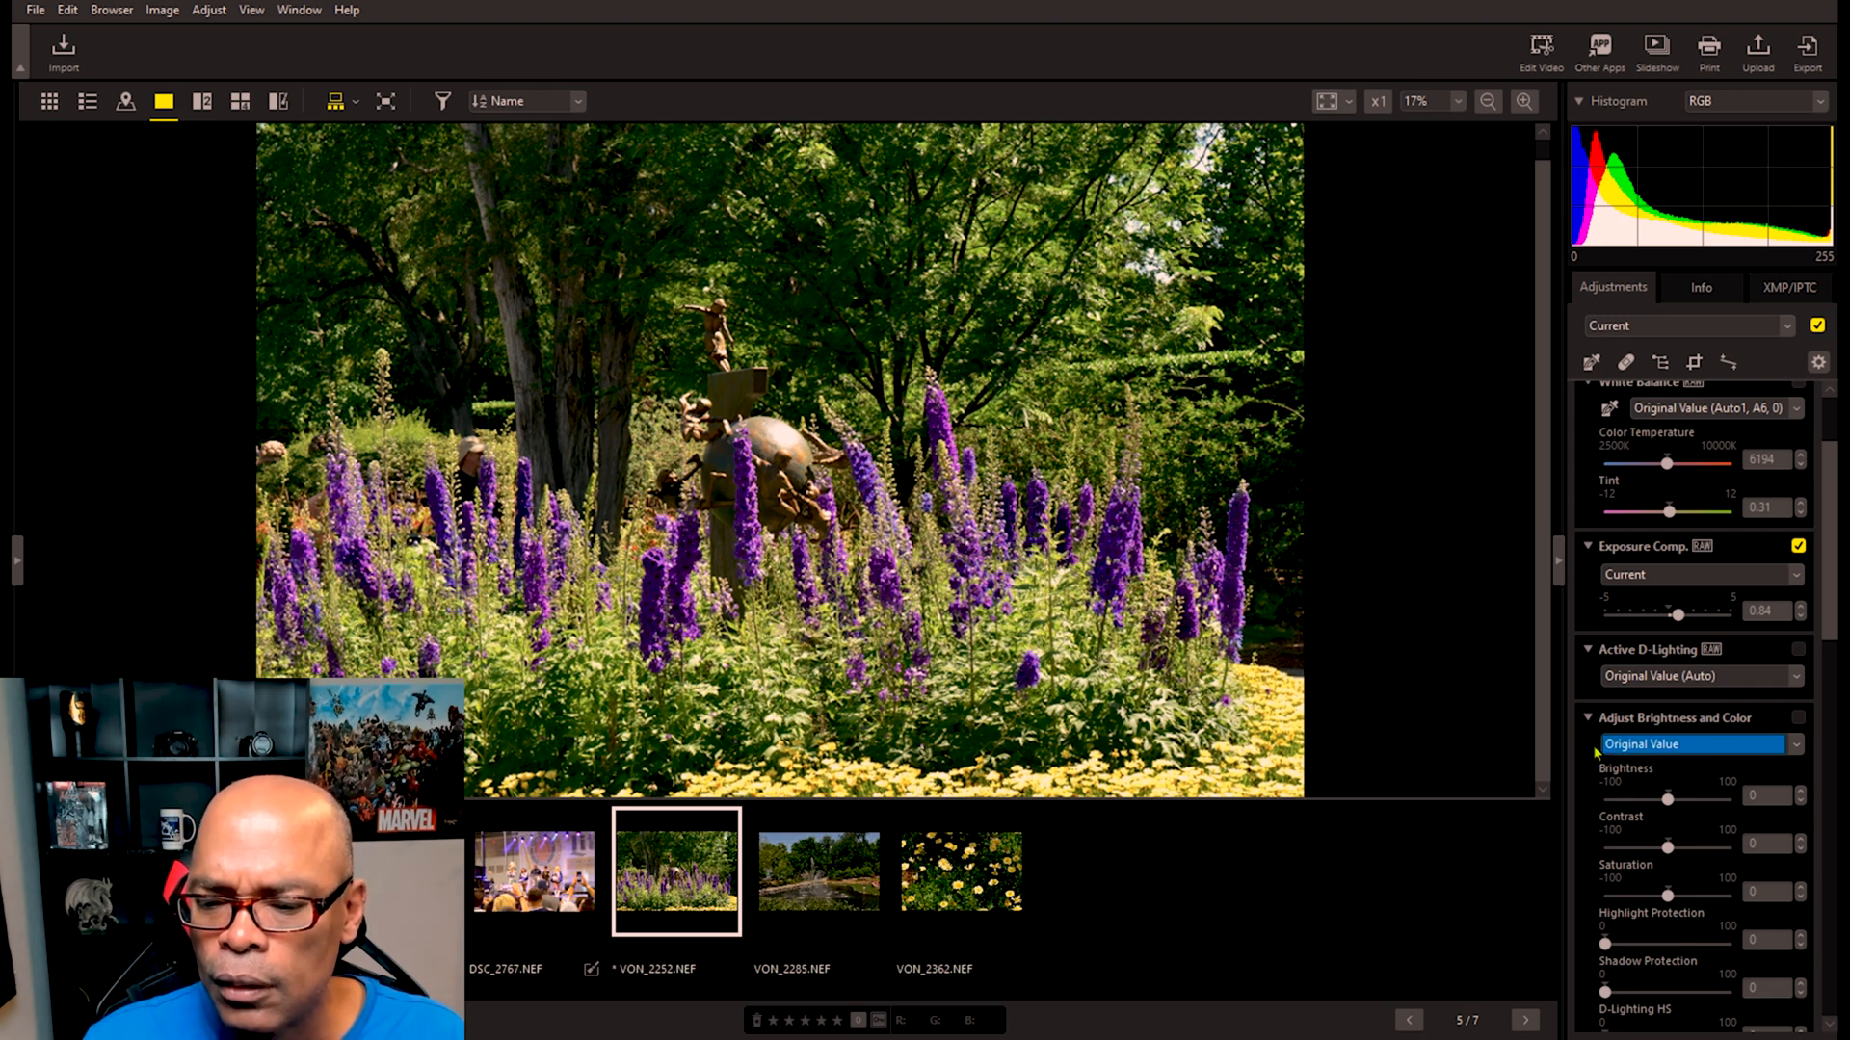
drag(1668, 800, 1670, 757)
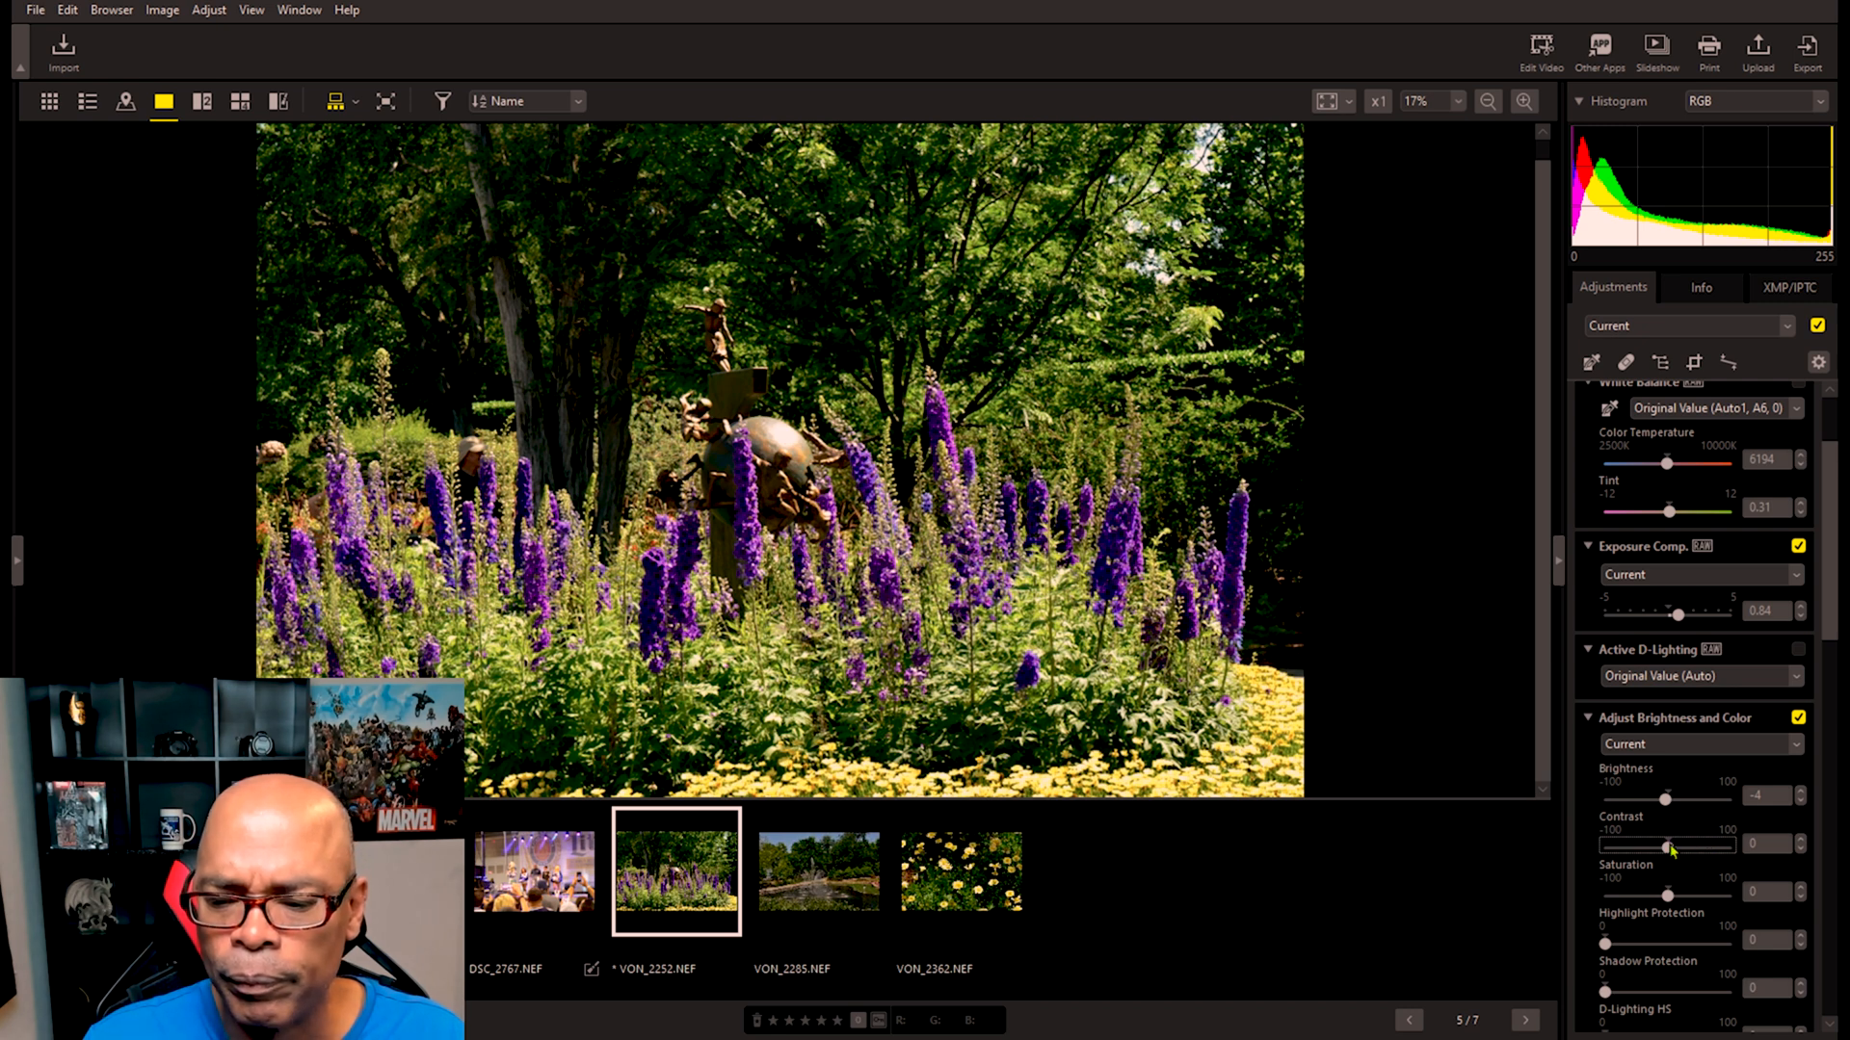
drag(1667, 847, 1680, 847)
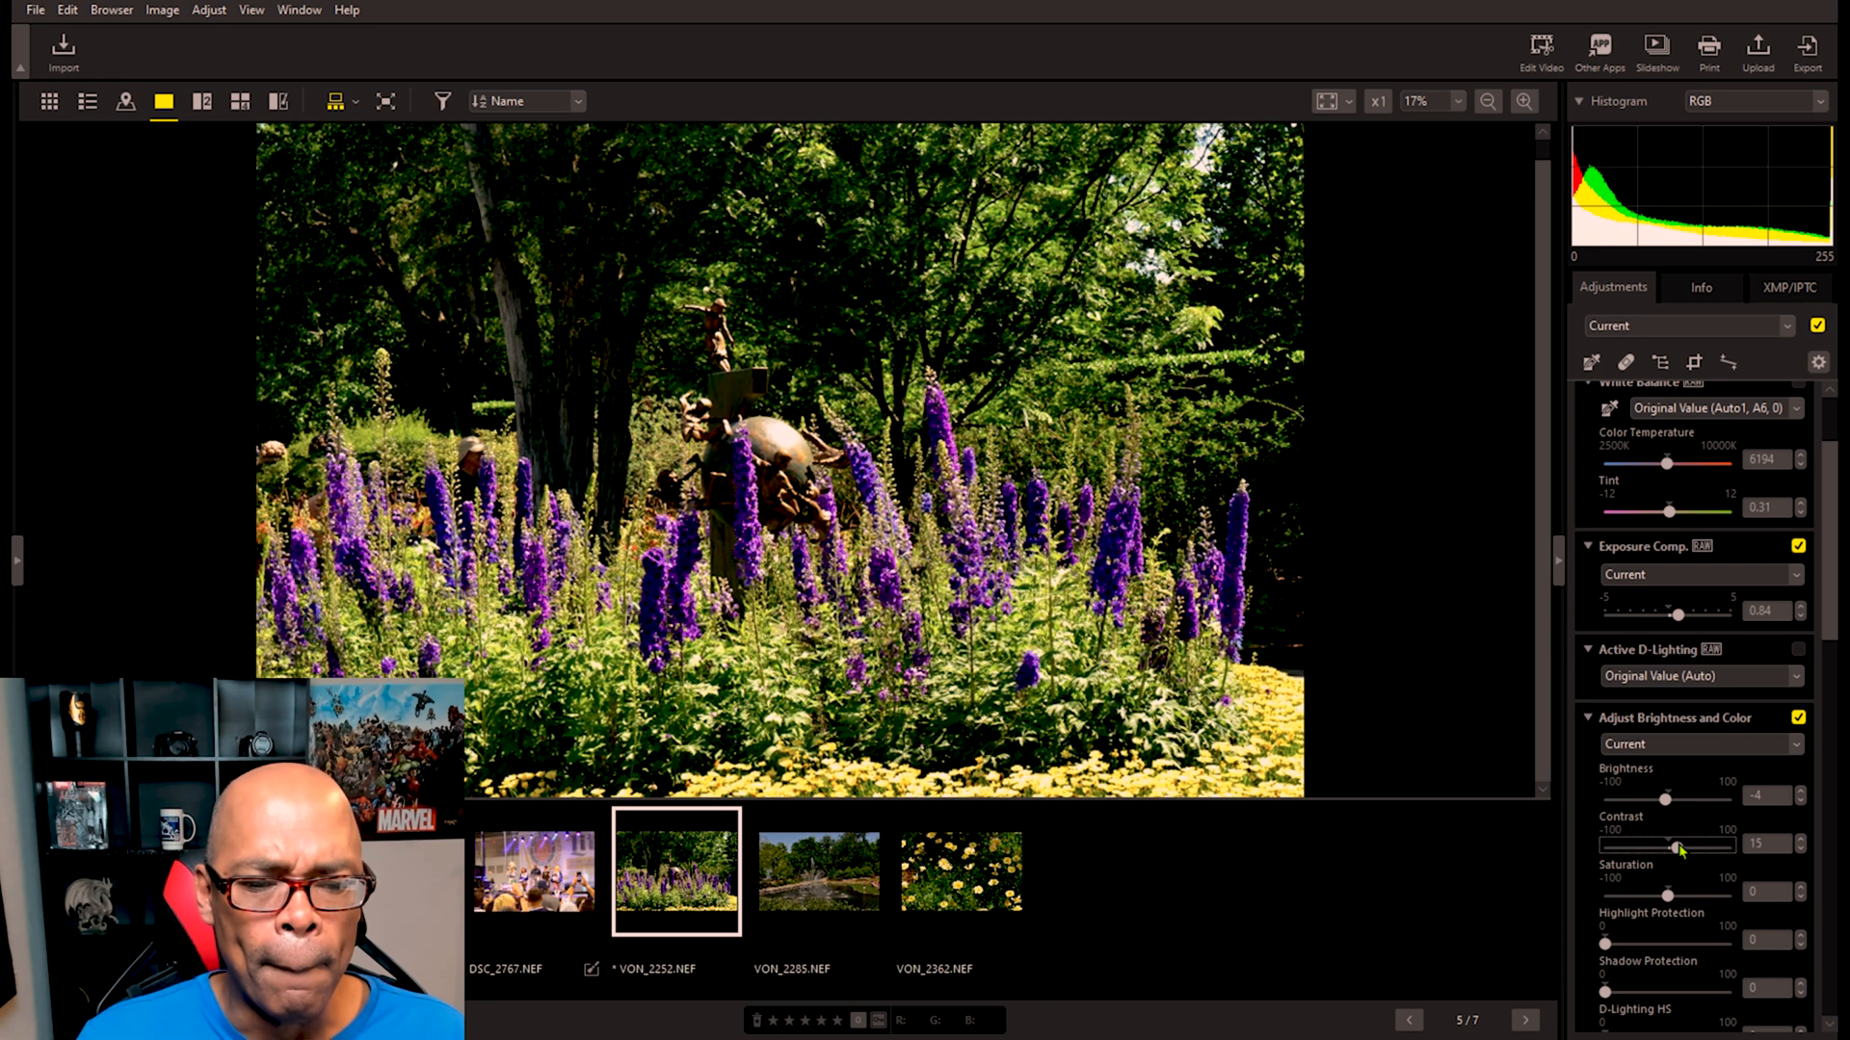
mouse_move(1679, 848)
mouse_down()
mouse_move(1700, 848)
mouse_move(1674, 845)
mouse_up()
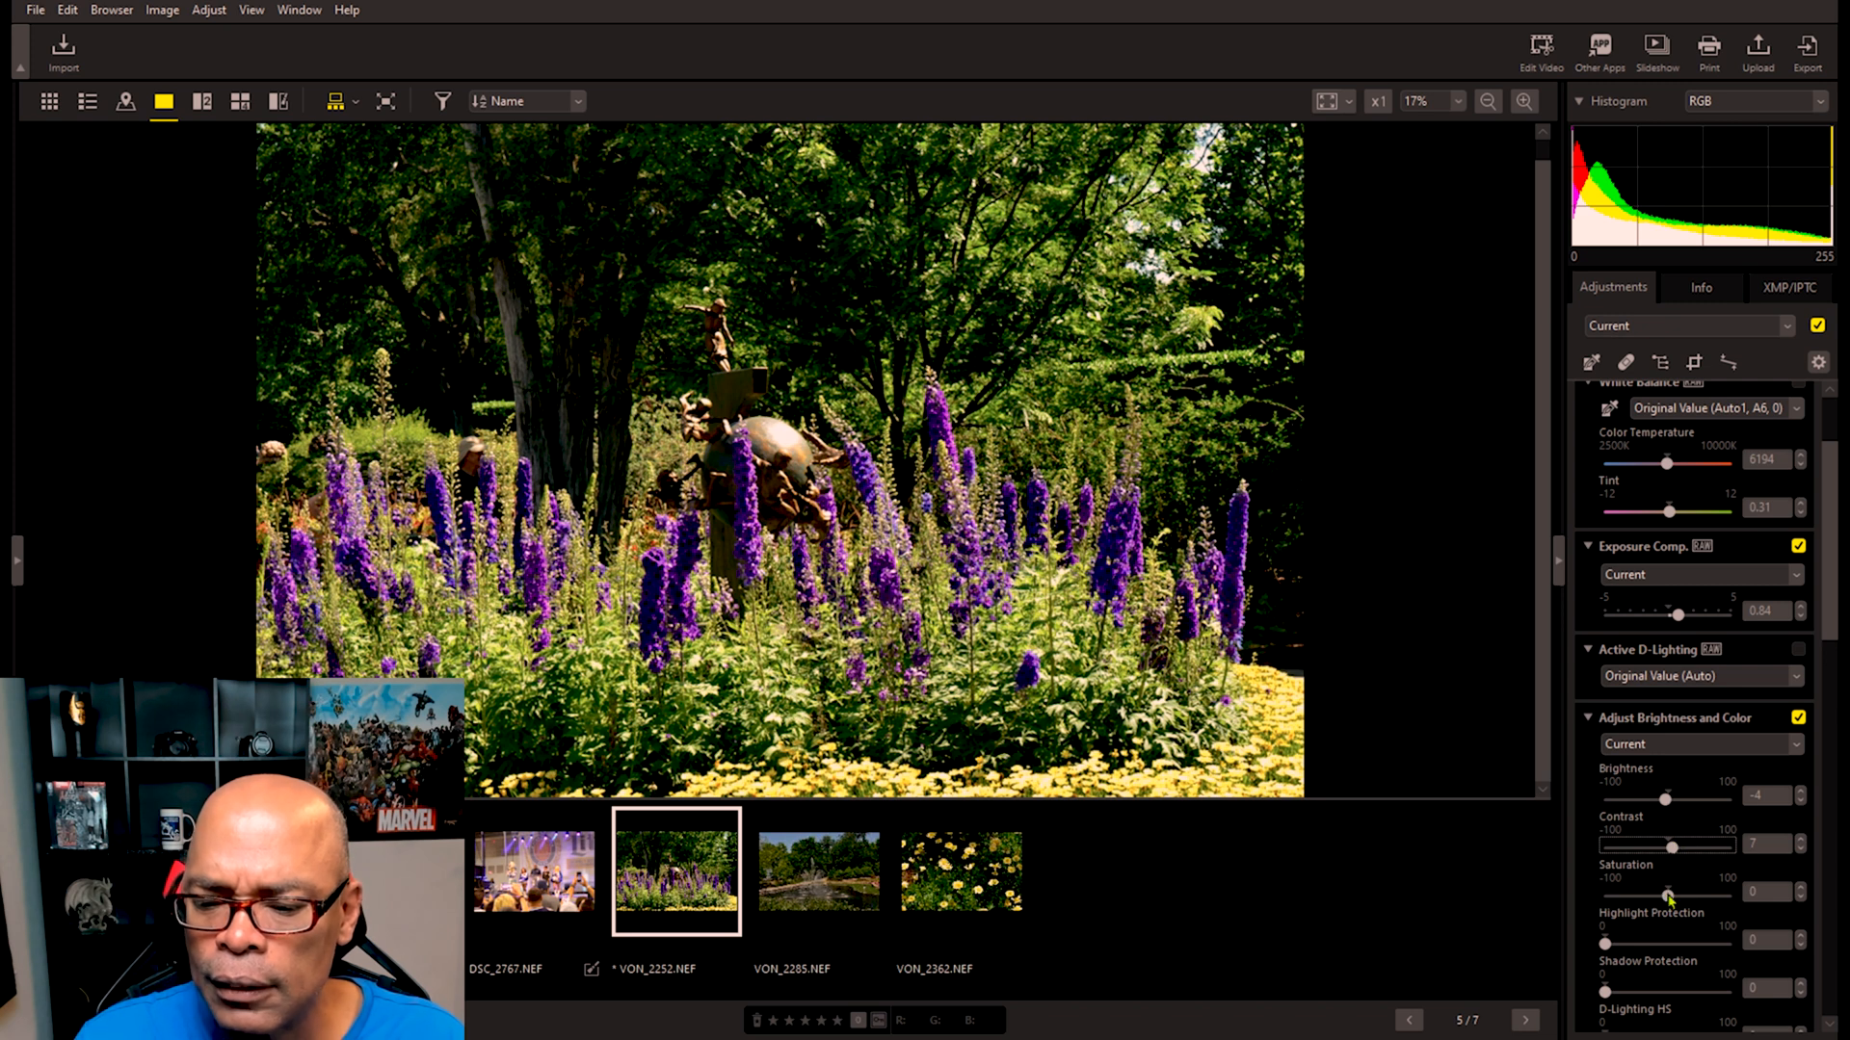
drag(1668, 896, 1713, 885)
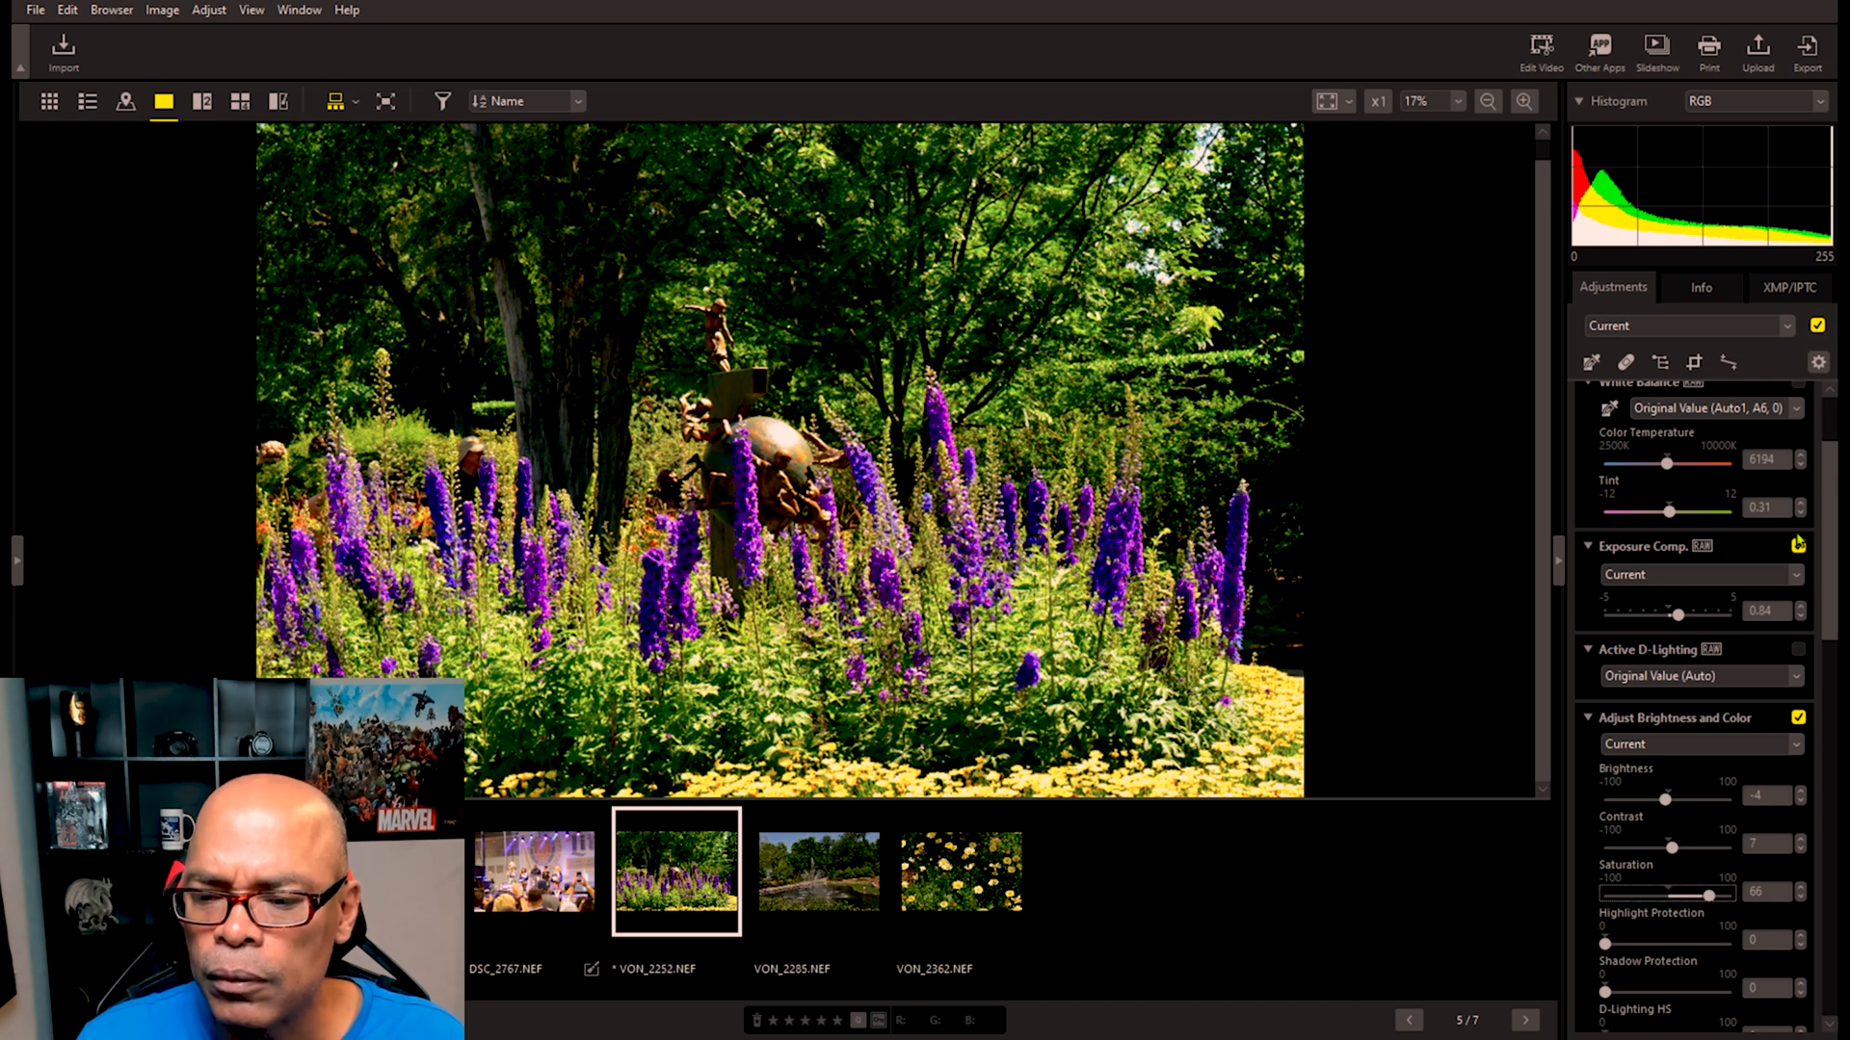
scroll(1742, 728, down, 2)
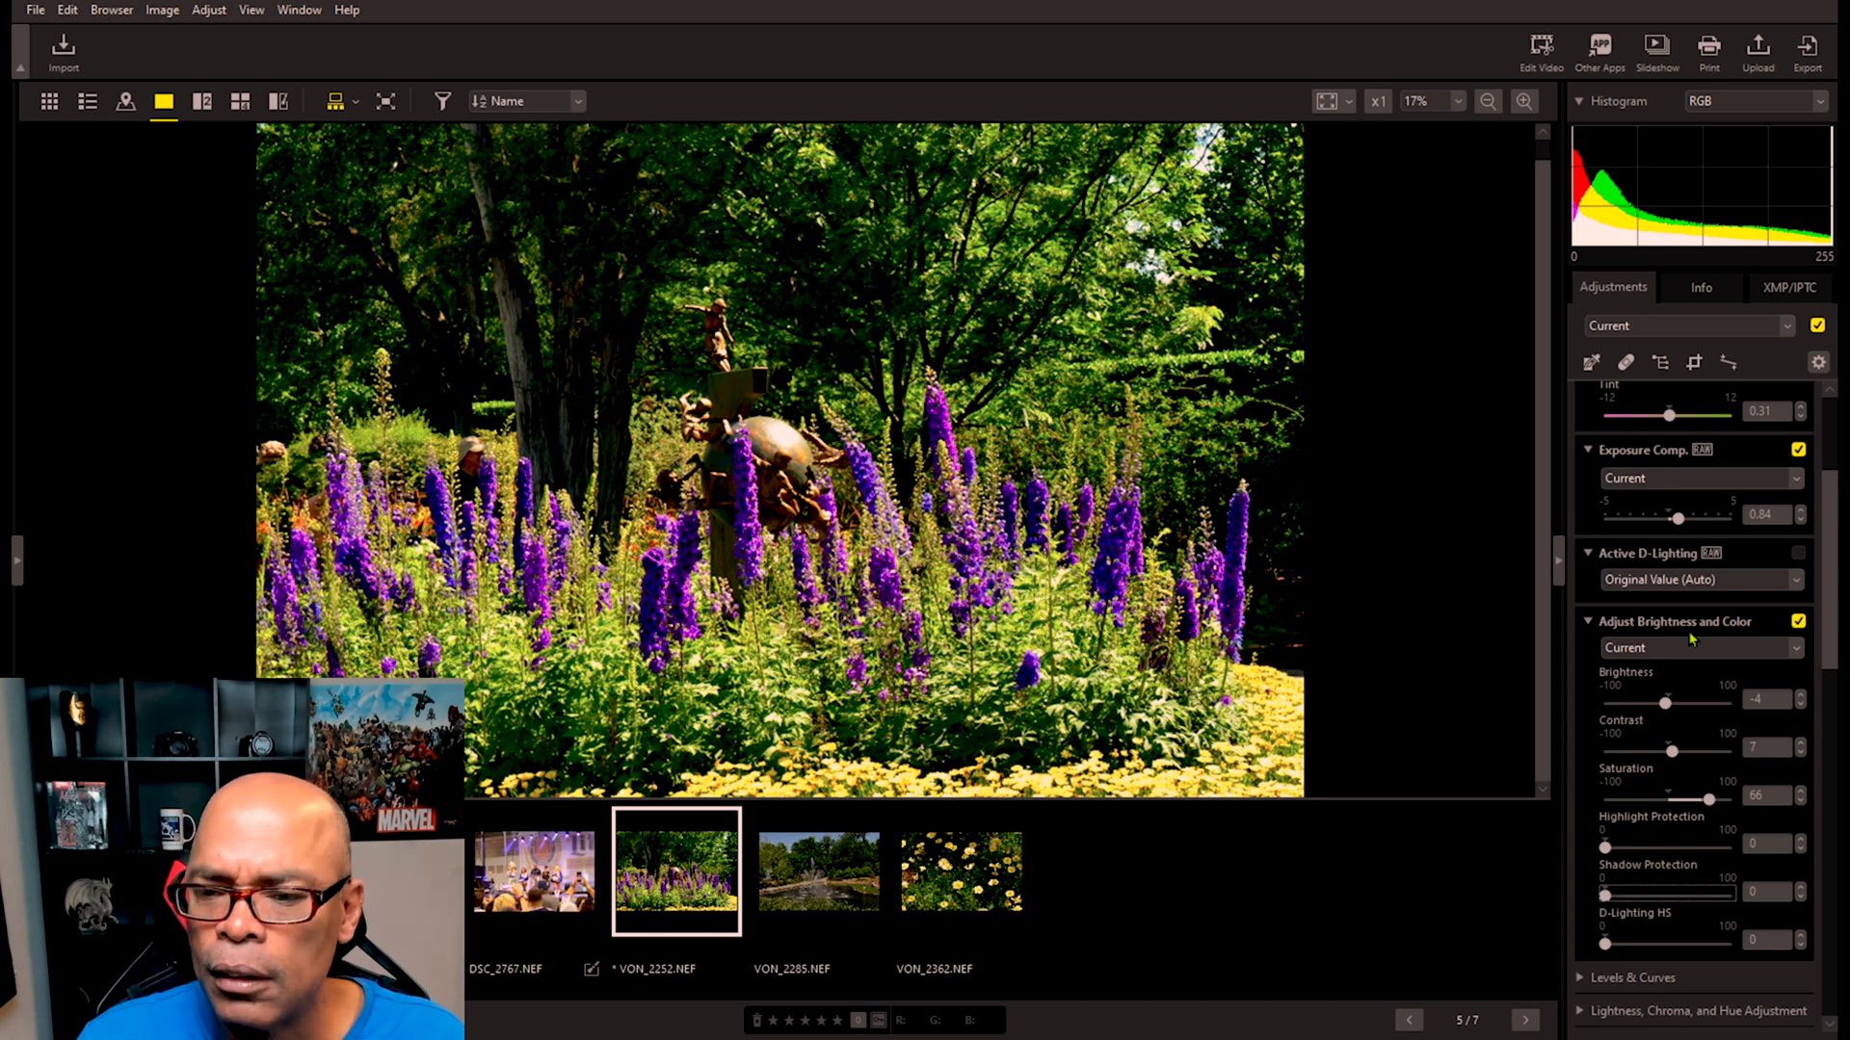
scroll(1727, 753, down, 1)
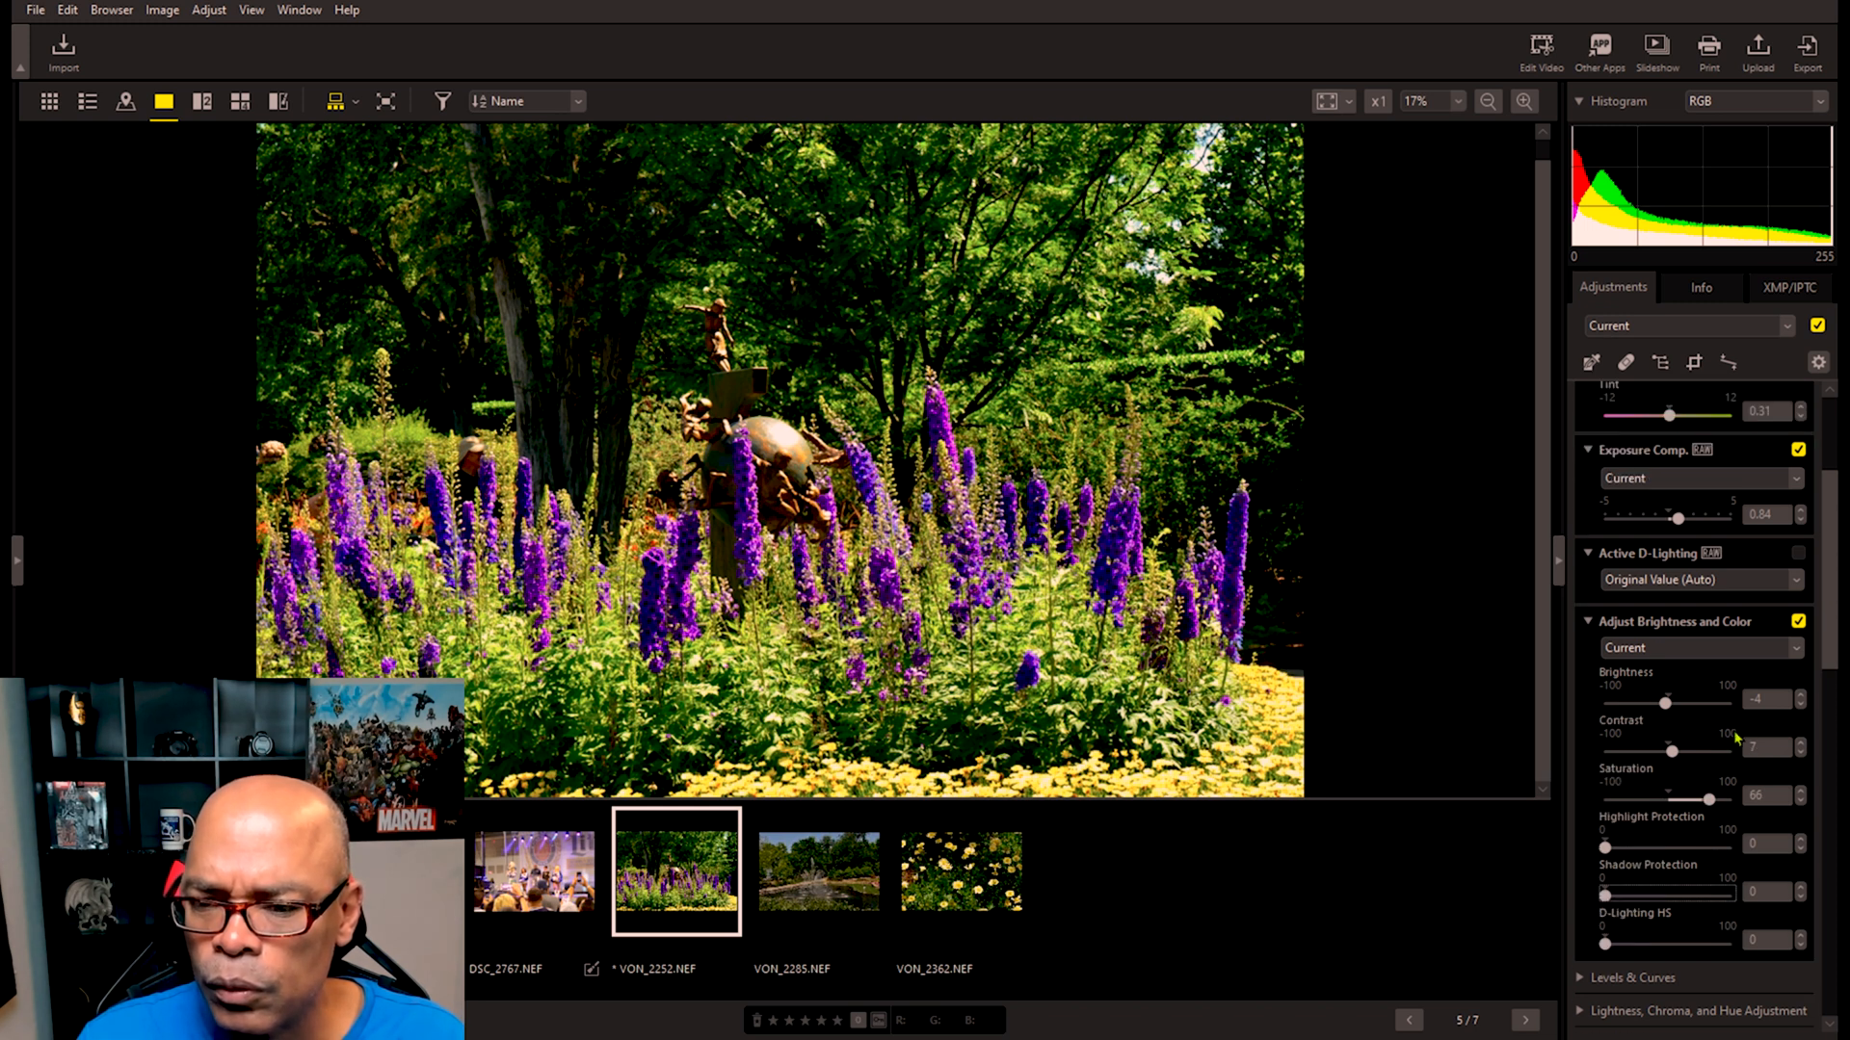
scroll(1737, 737, down, 1)
scroll(1737, 736, down, 2)
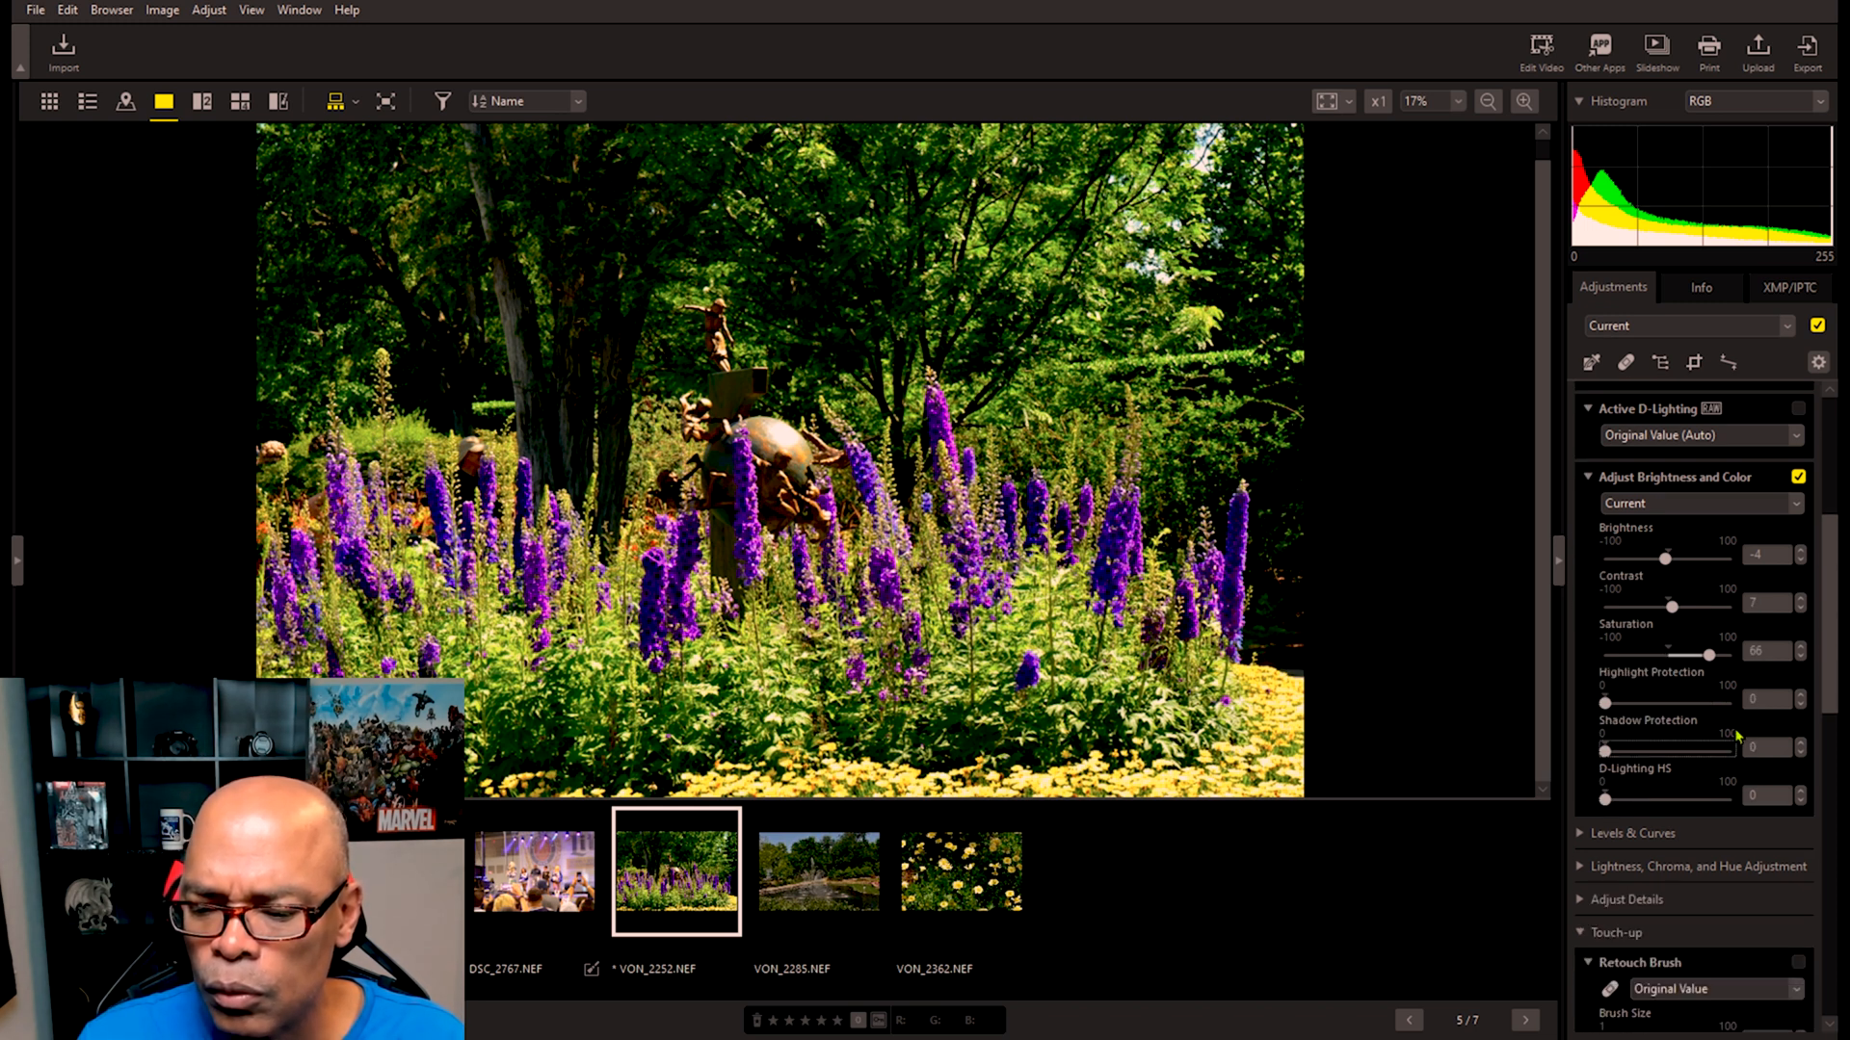
scroll(1737, 736, up, 5)
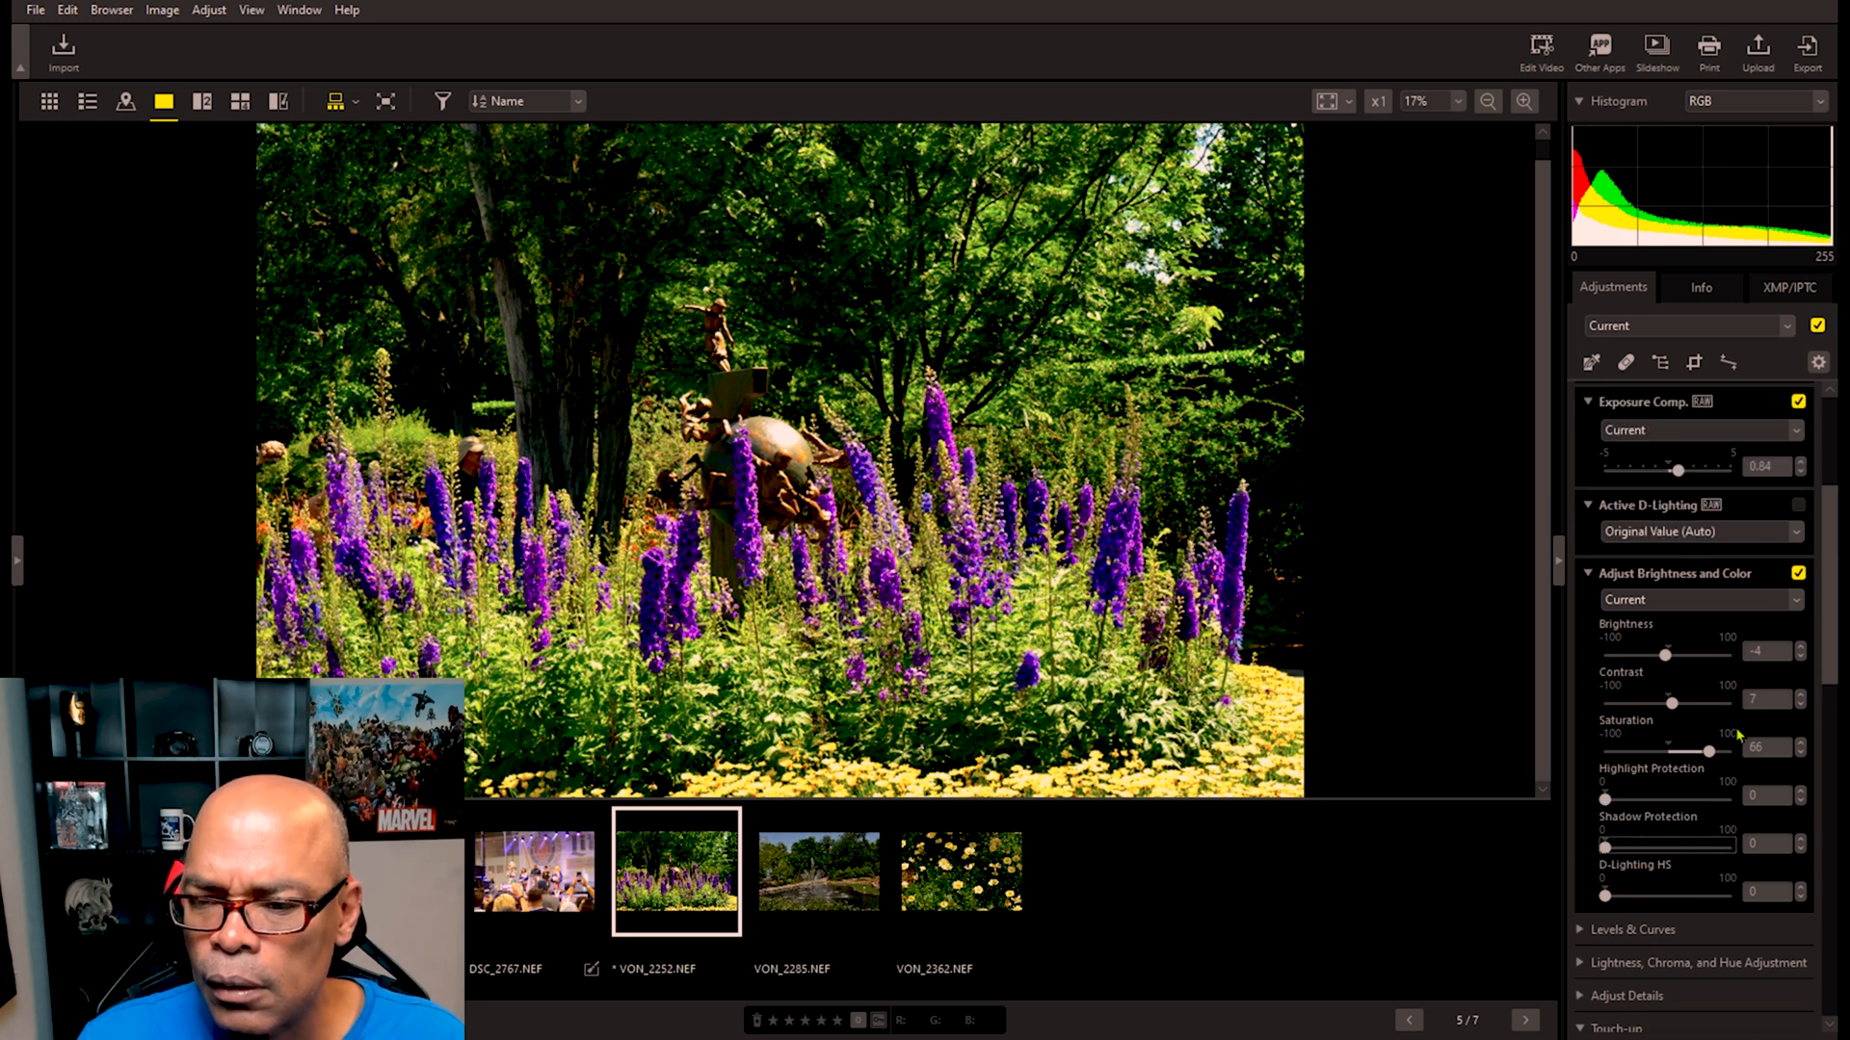
scroll(1739, 736, down, 5)
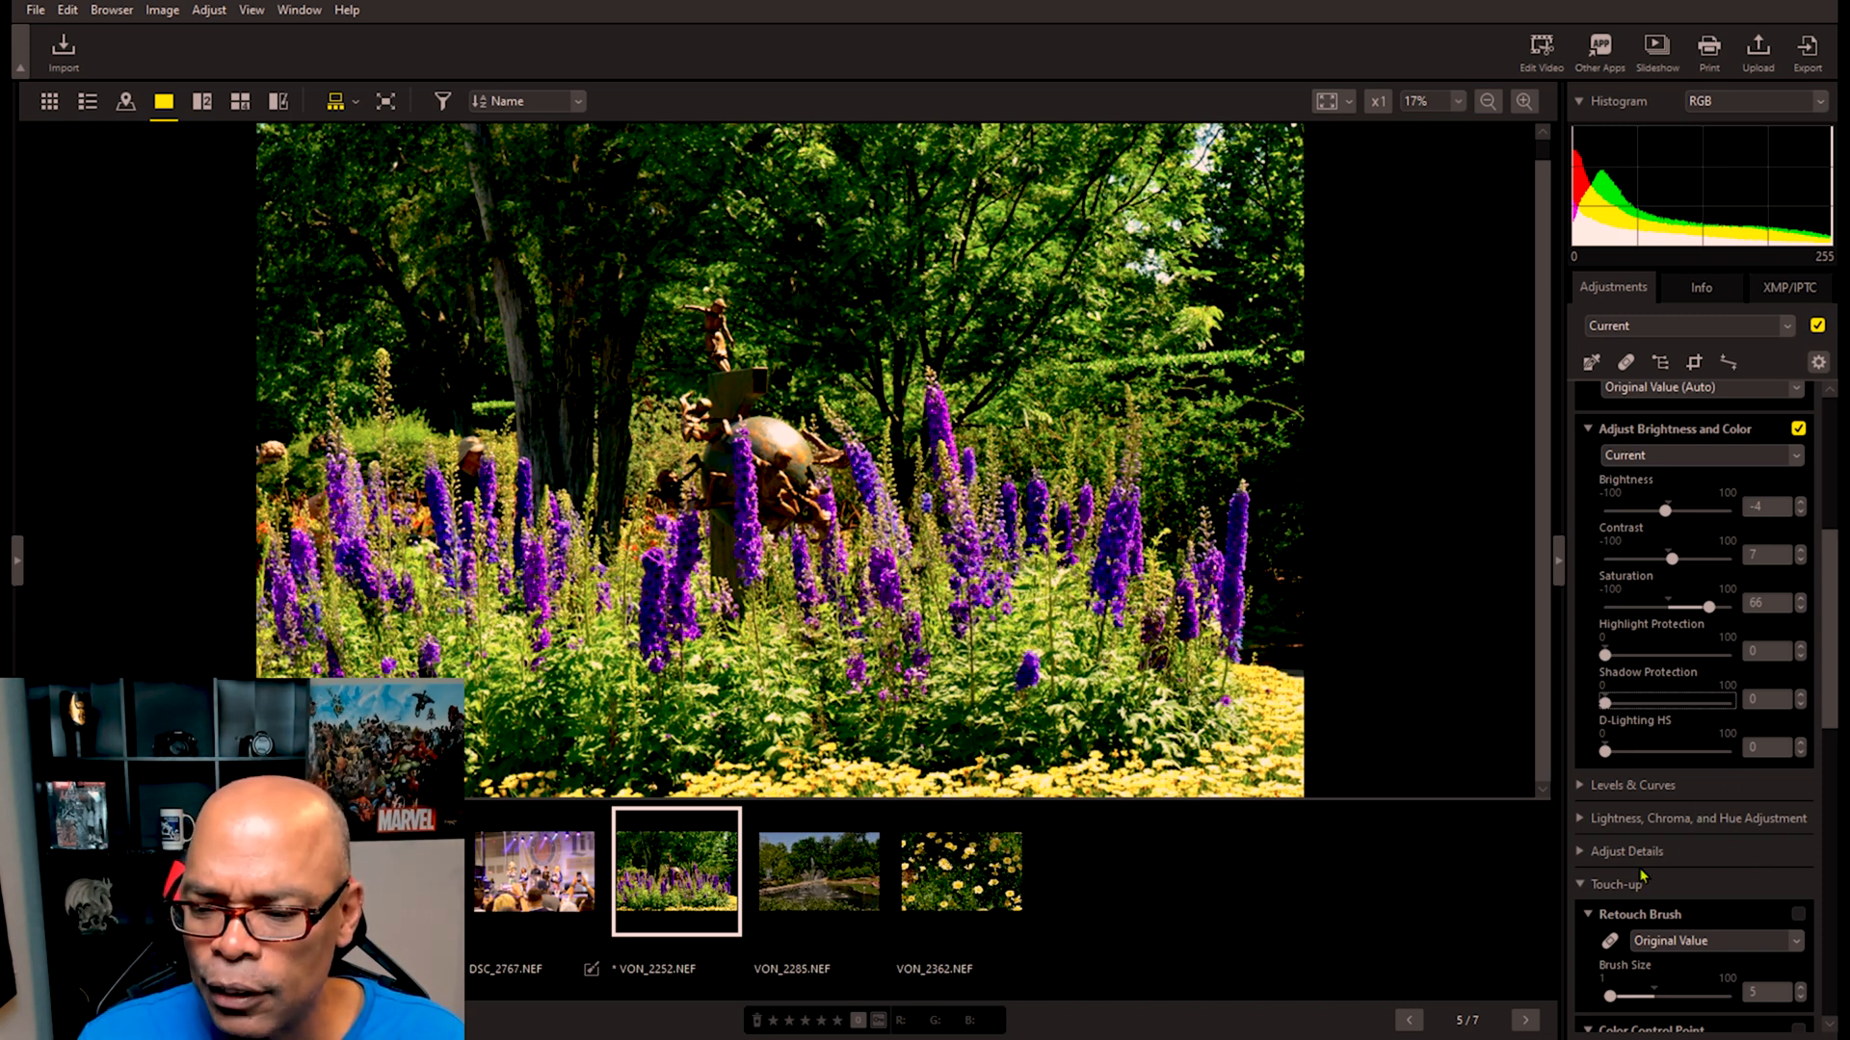
Step: Review the garden photo's Picture Control, white balance, exposure compensation, and brightness and color settings
scroll(1650, 807, up, 1)
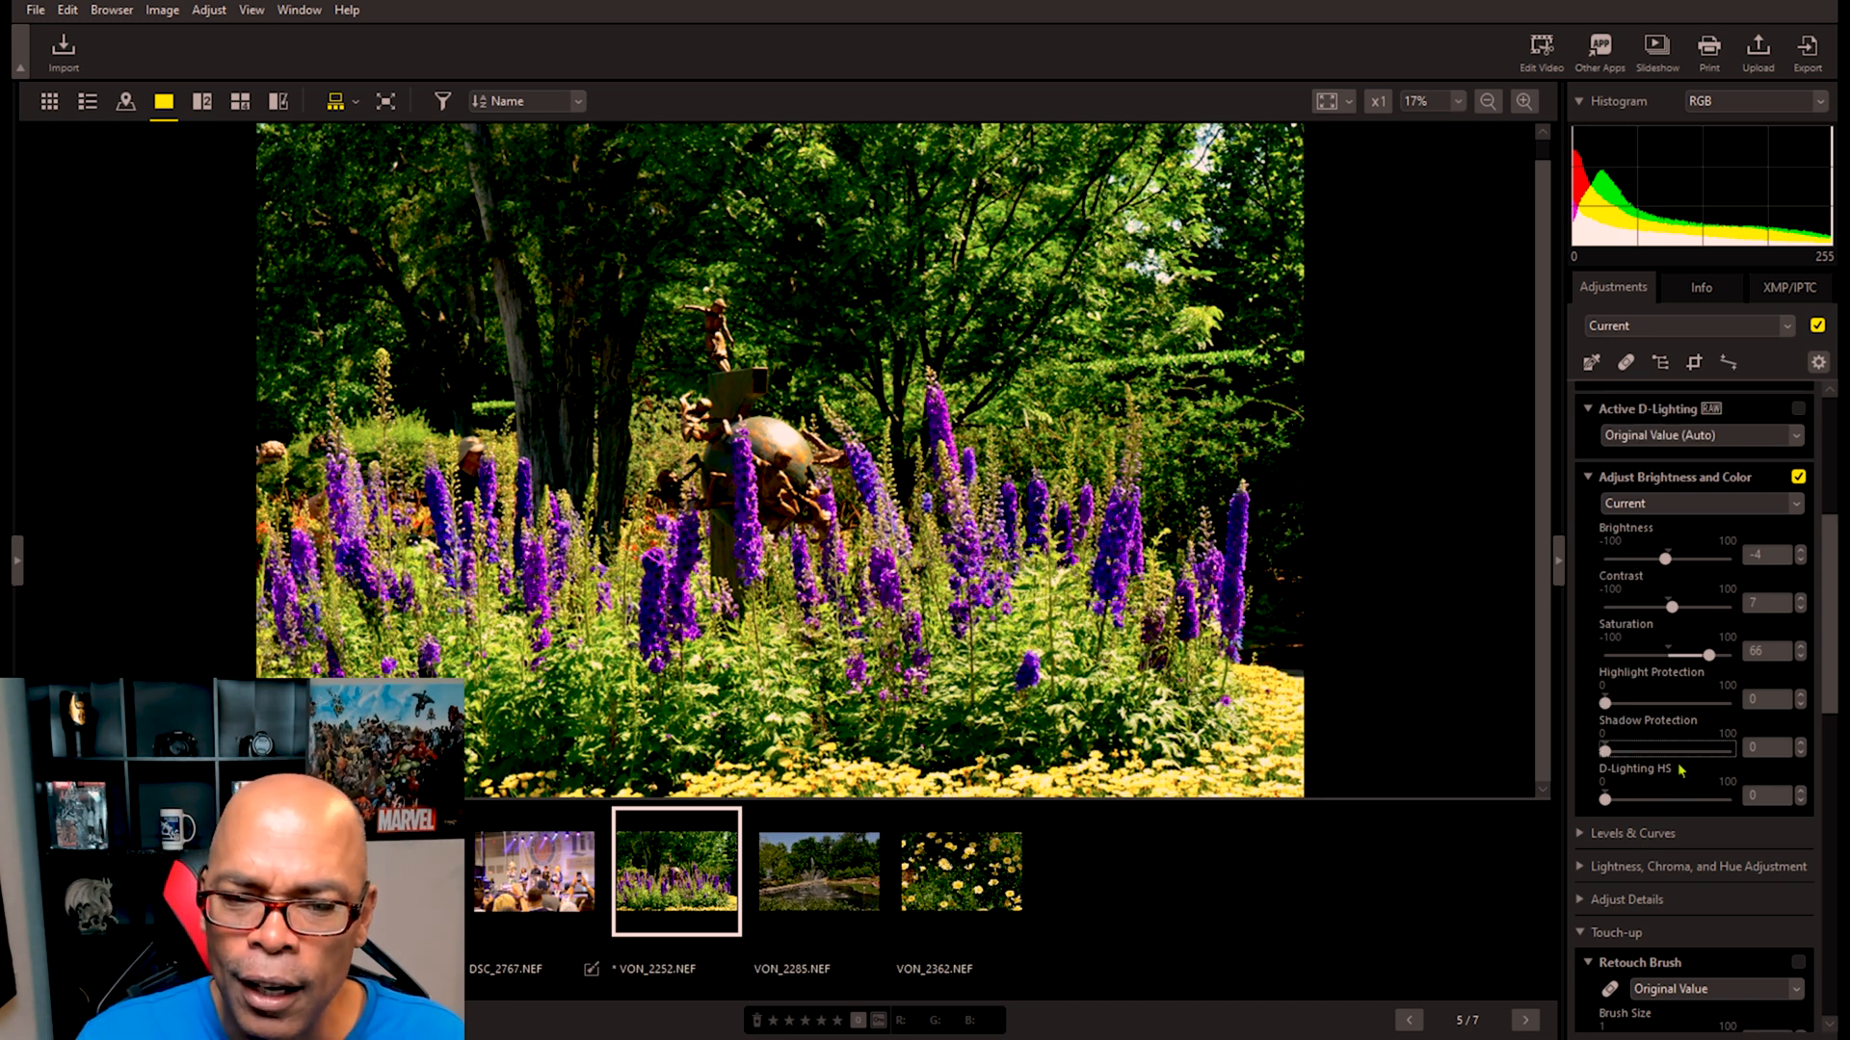
scroll(1681, 771, up, 1)
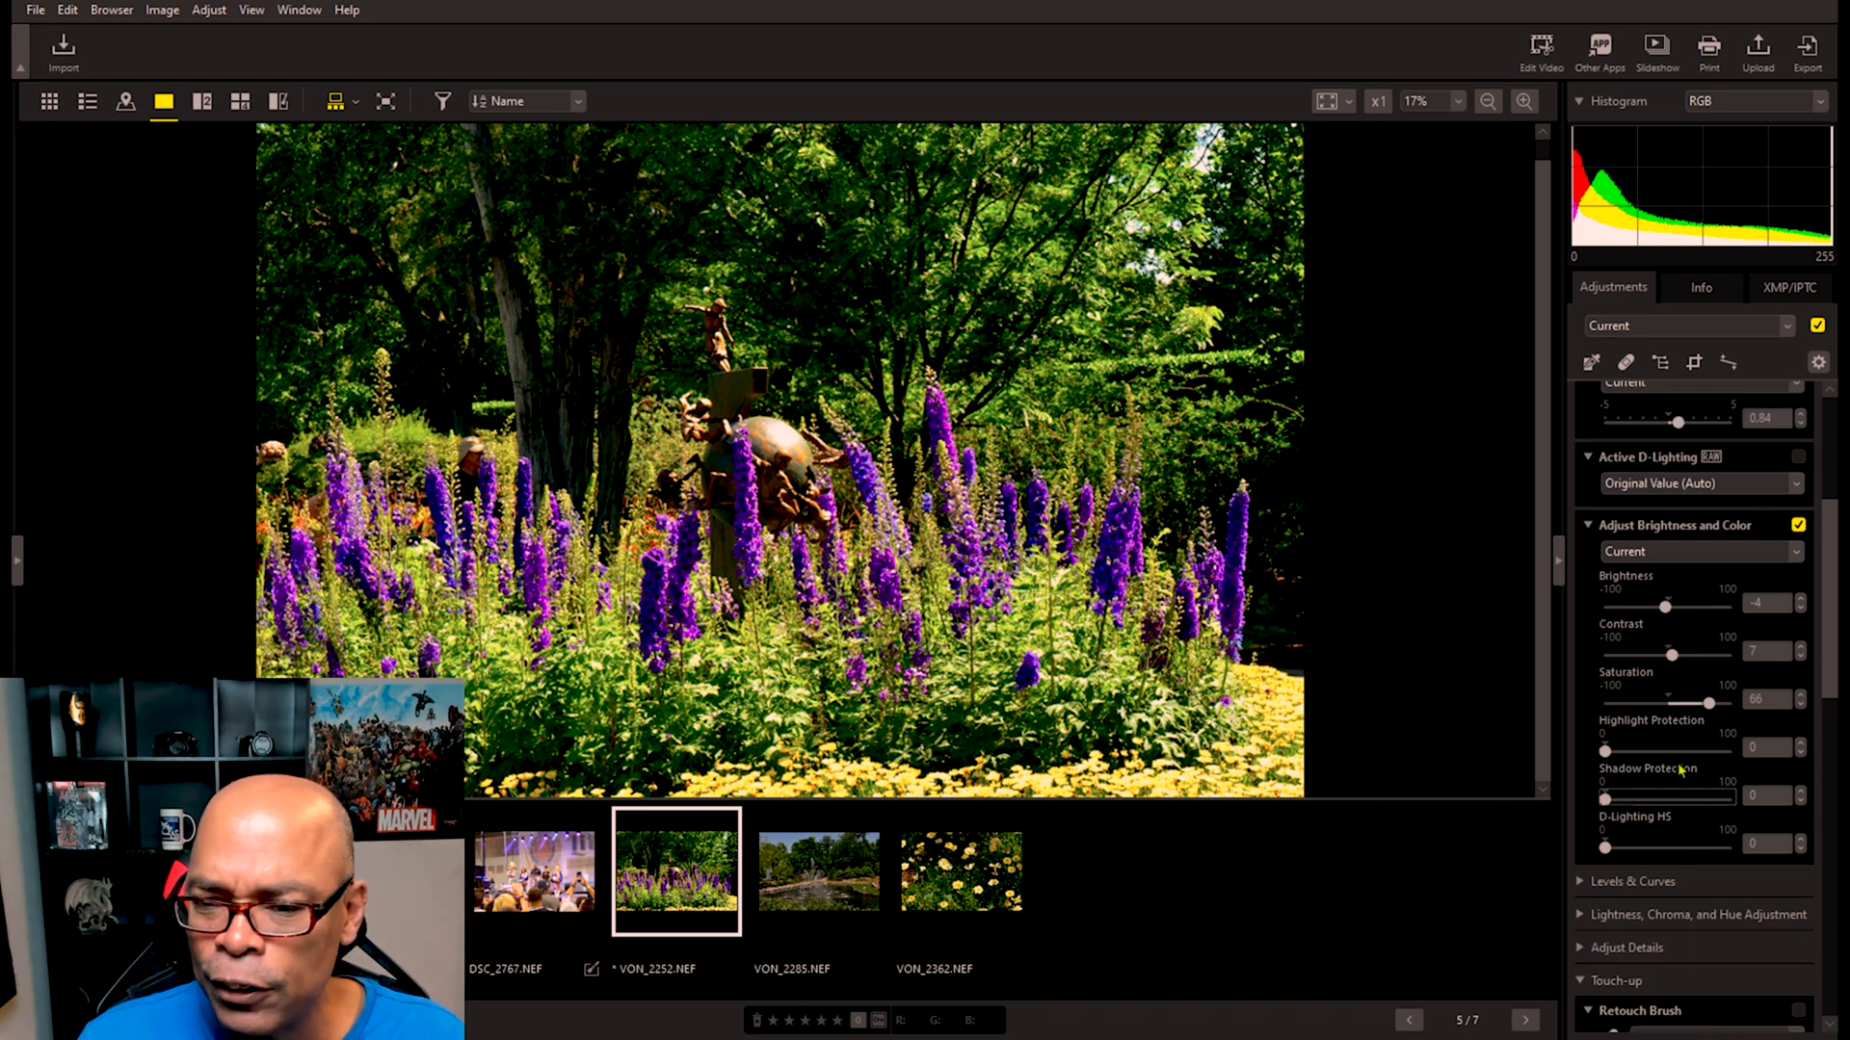
scroll(1679, 770, up, 7)
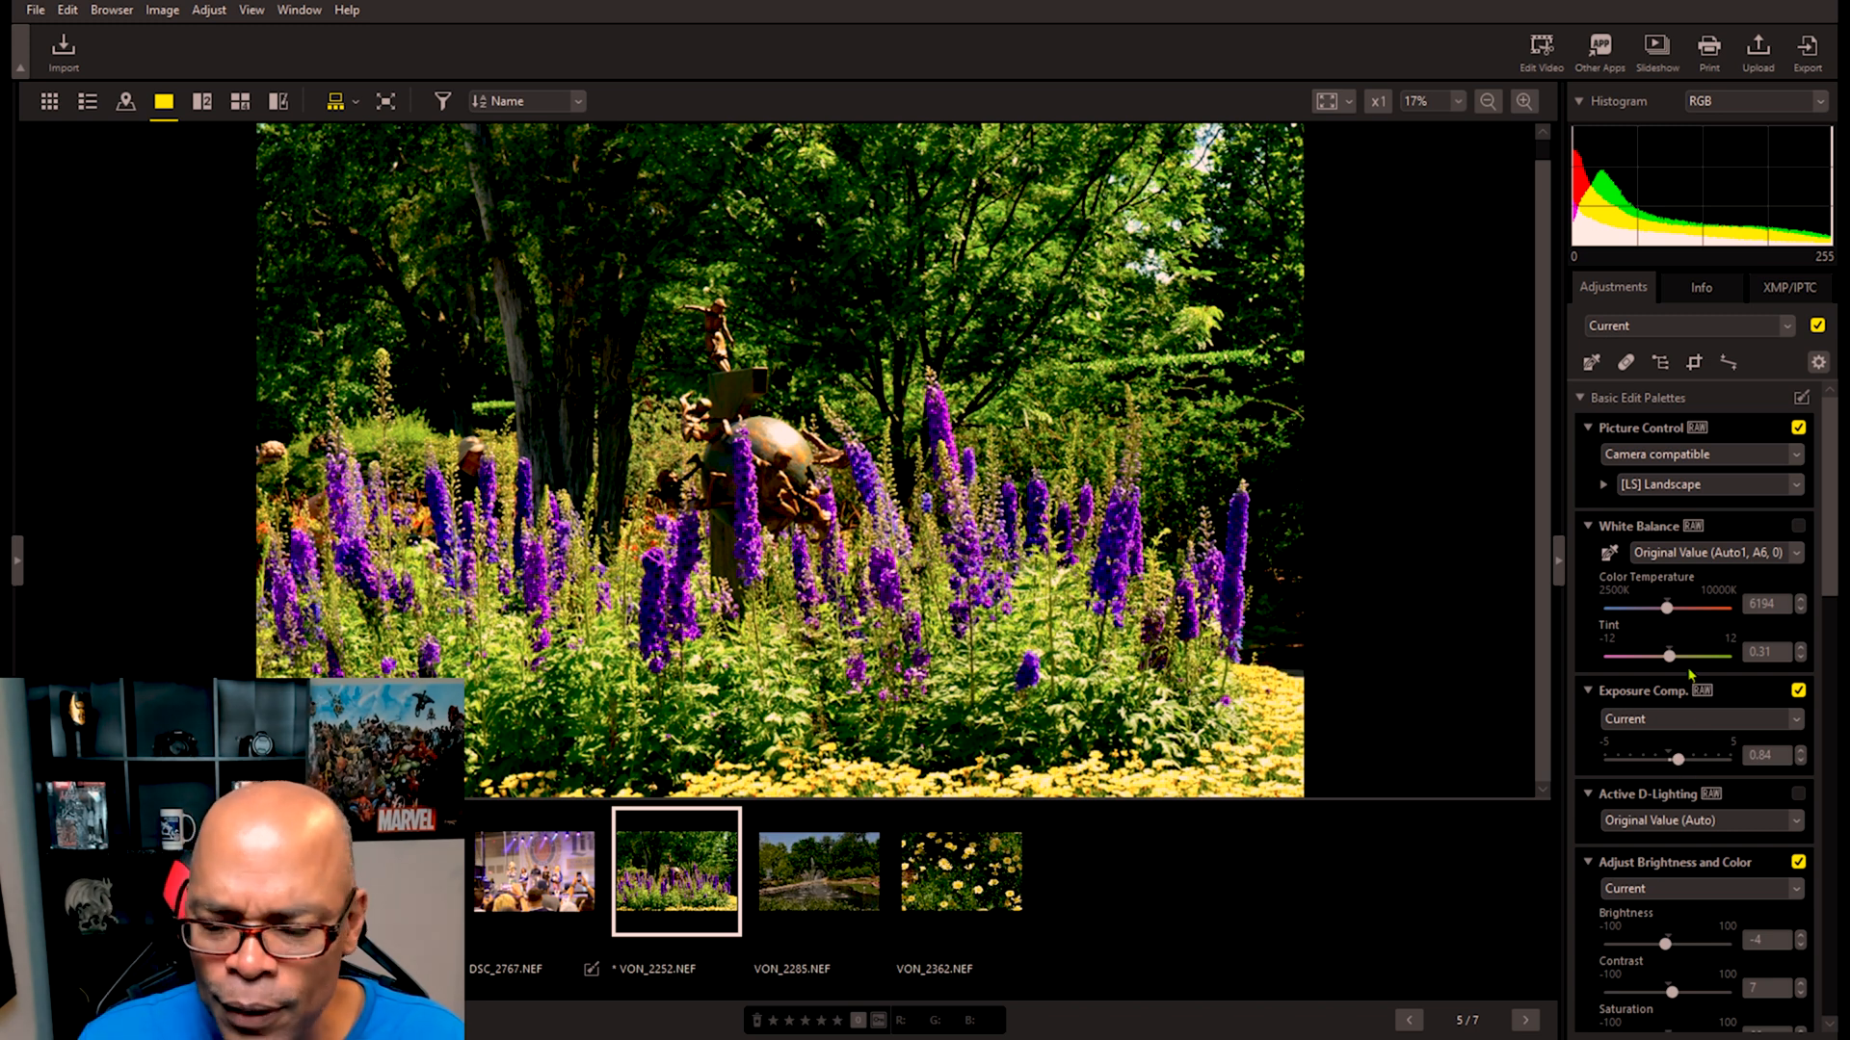
scroll(1695, 669, down, 1)
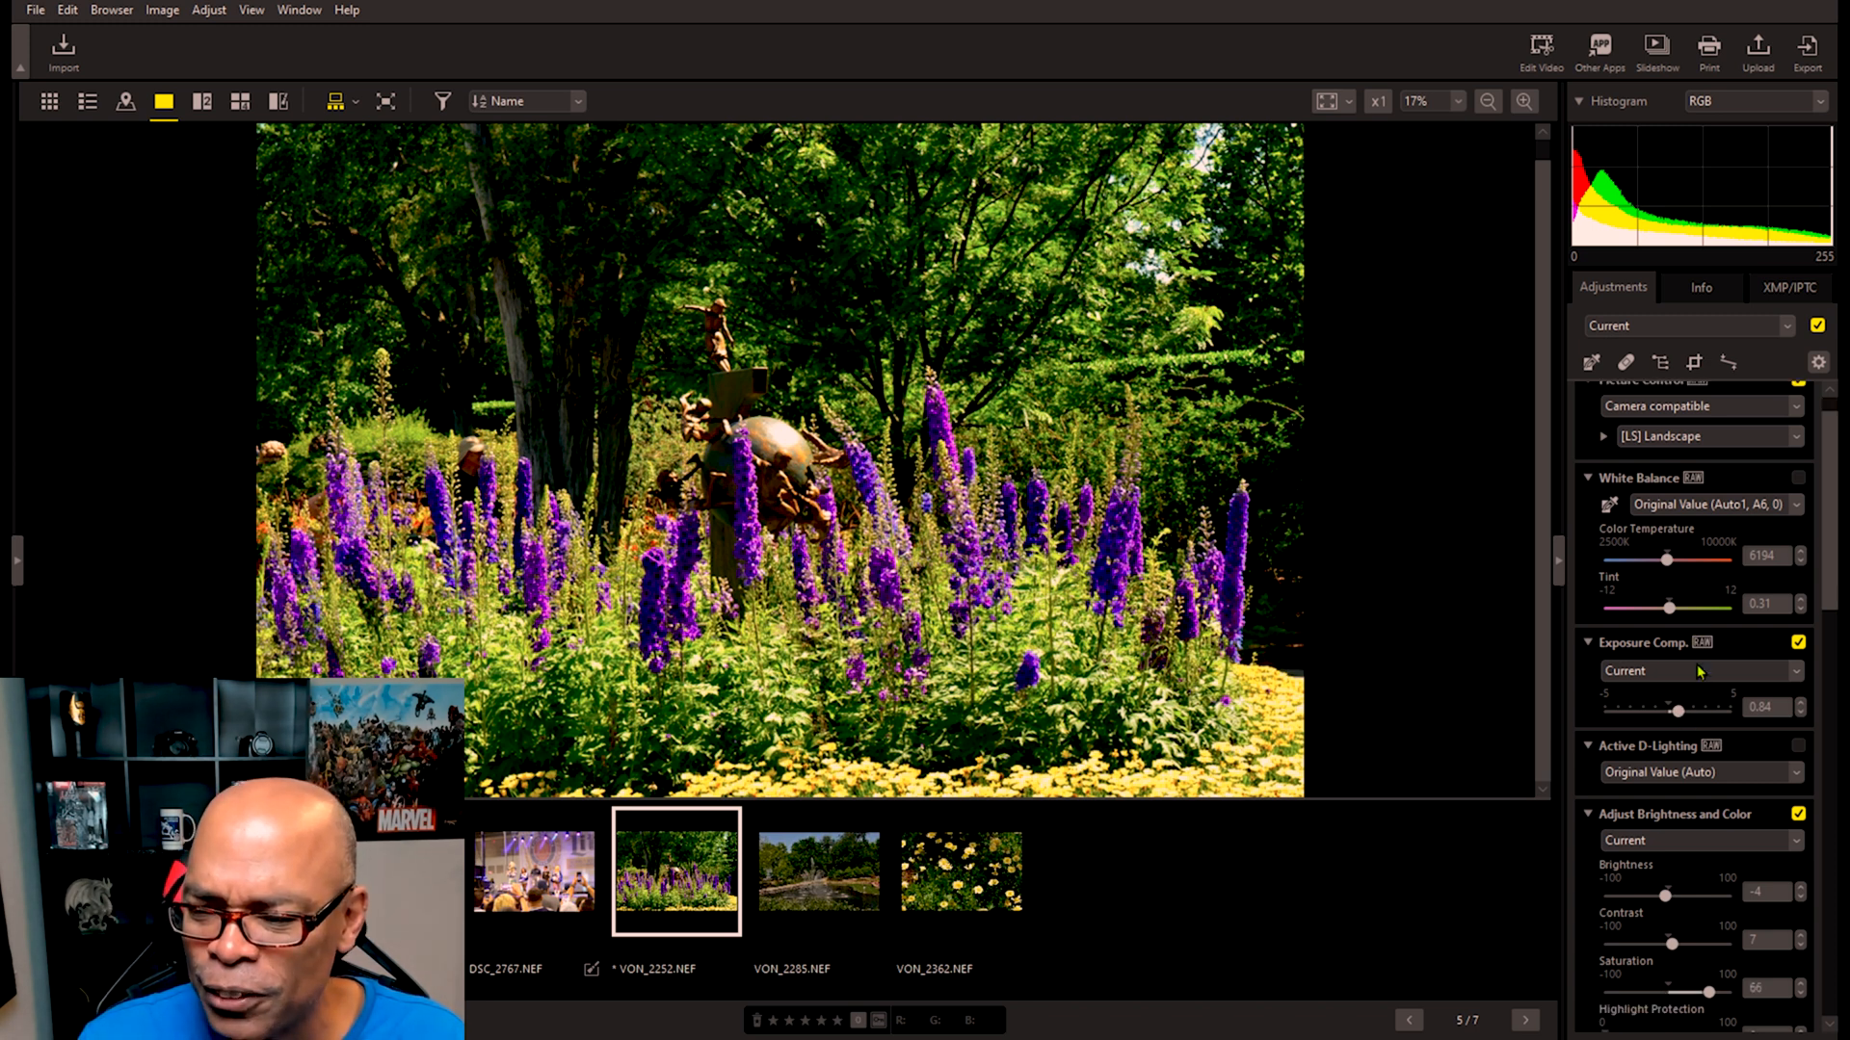
scroll(1700, 672, down, 1)
scroll(1700, 672, up, 2)
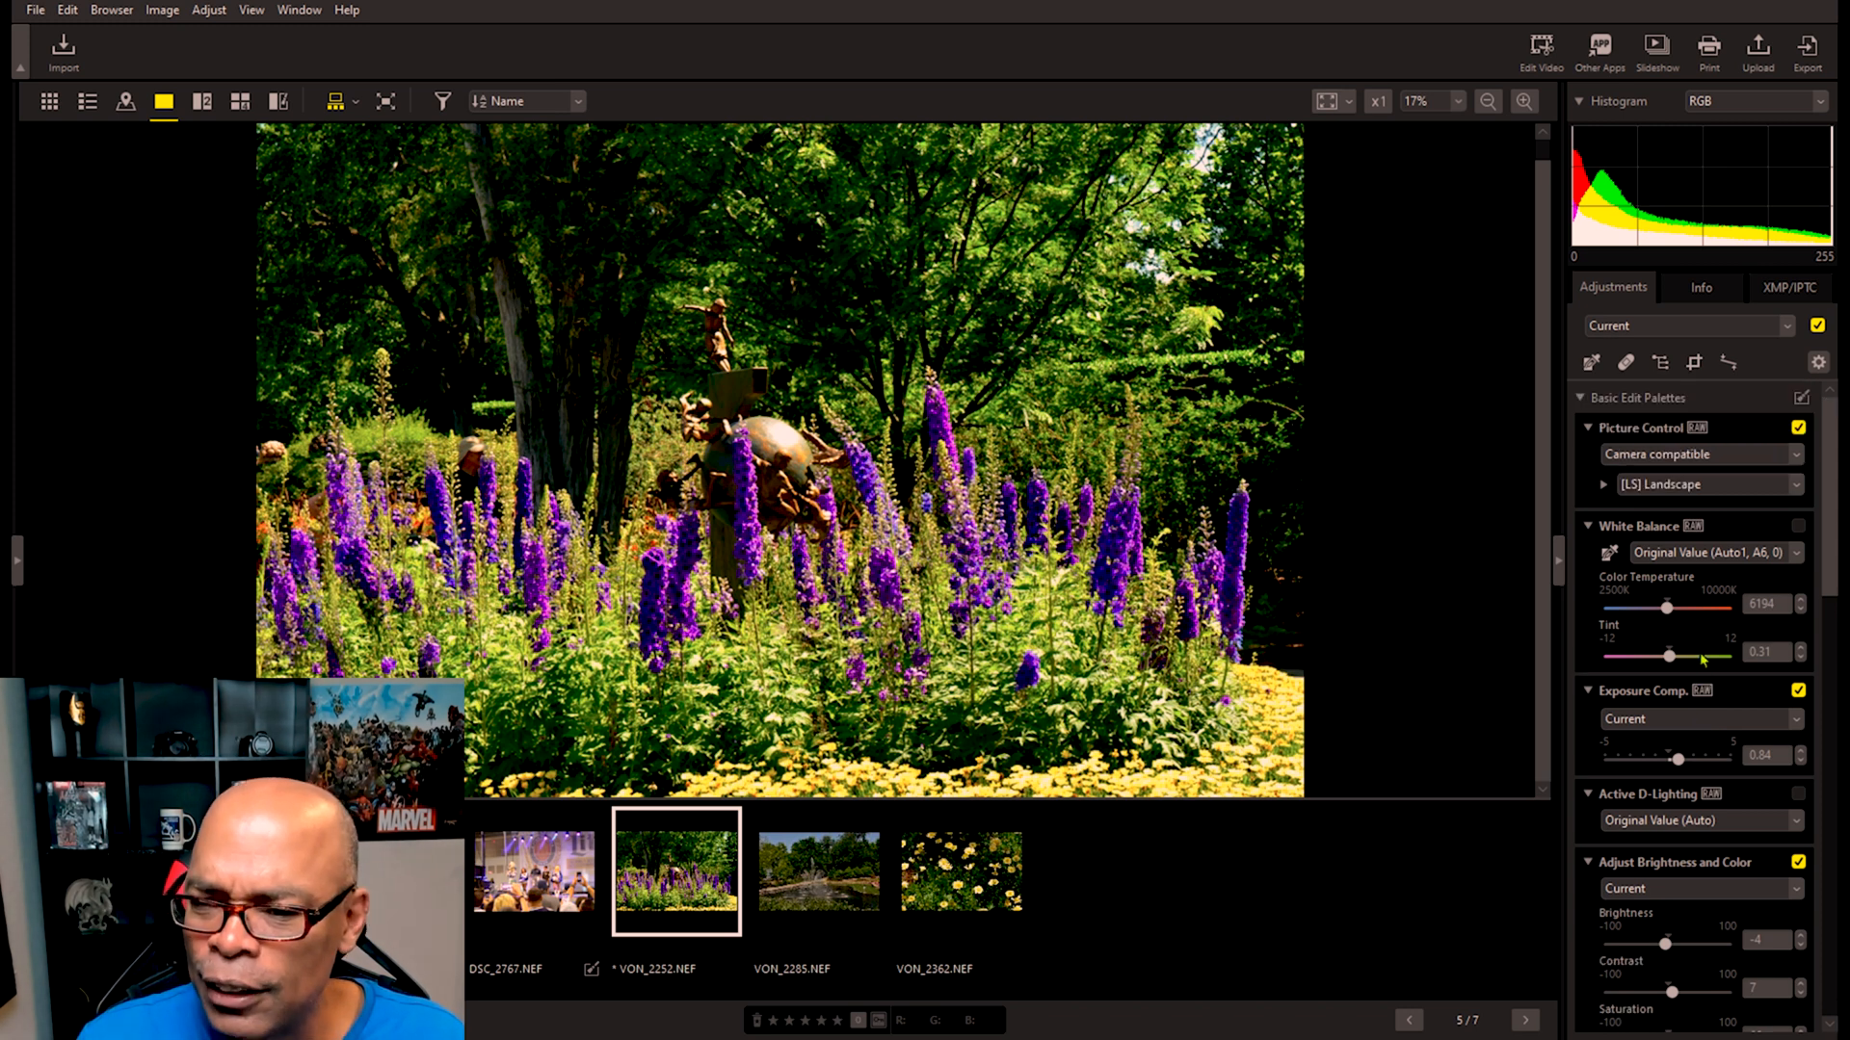
scroll(1704, 657, down, 2)
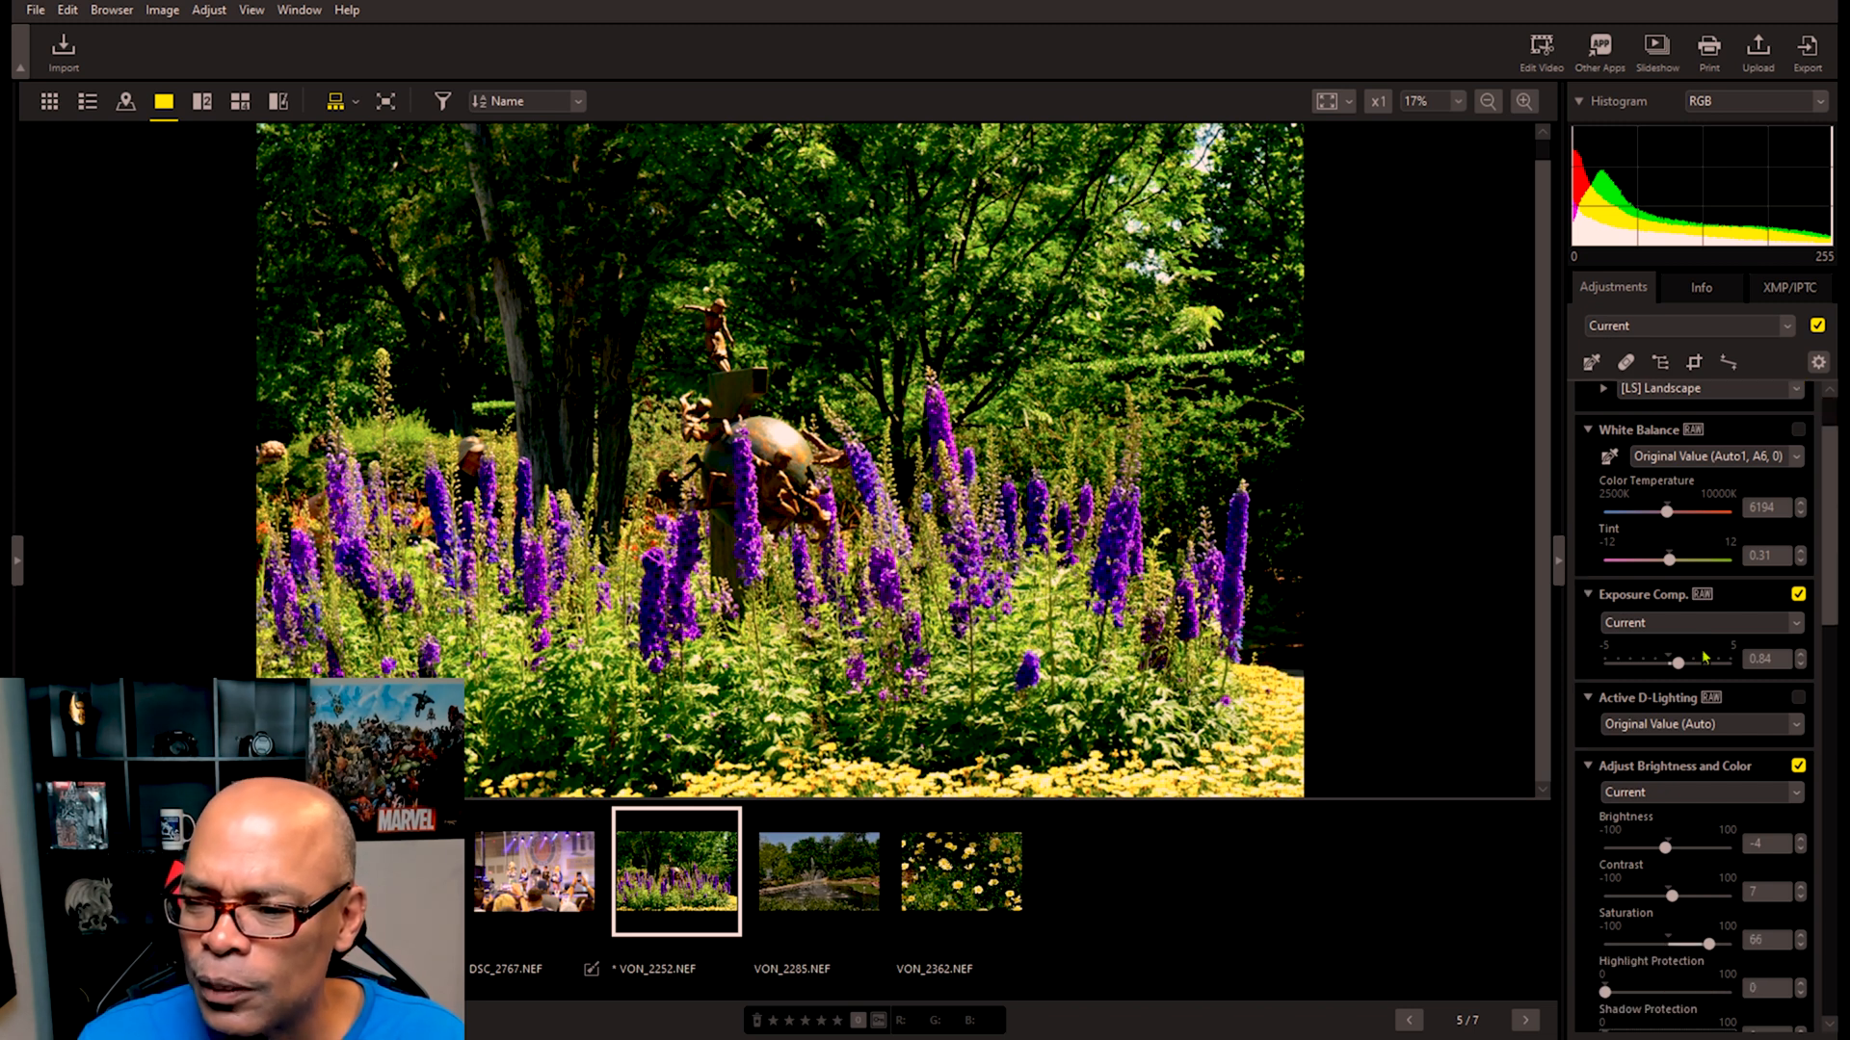
scroll(1704, 655, down, 1)
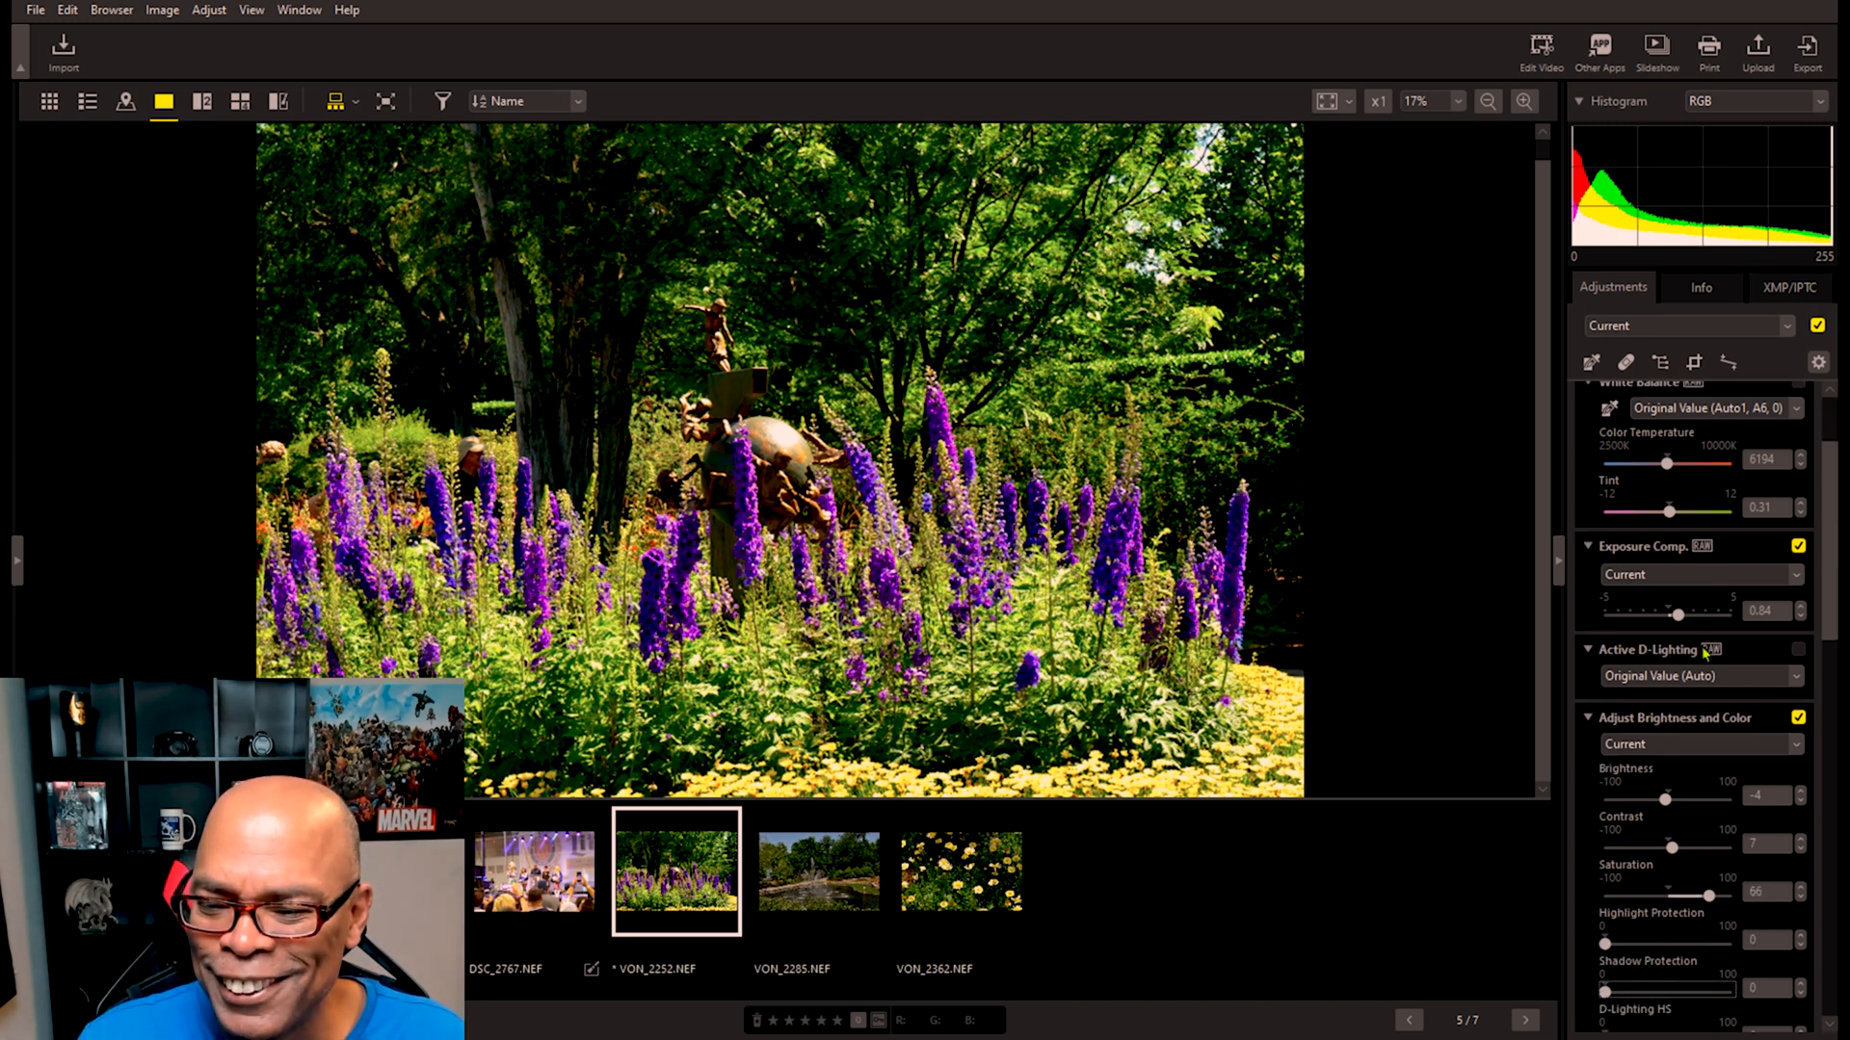
scroll(1706, 653, up, 2)
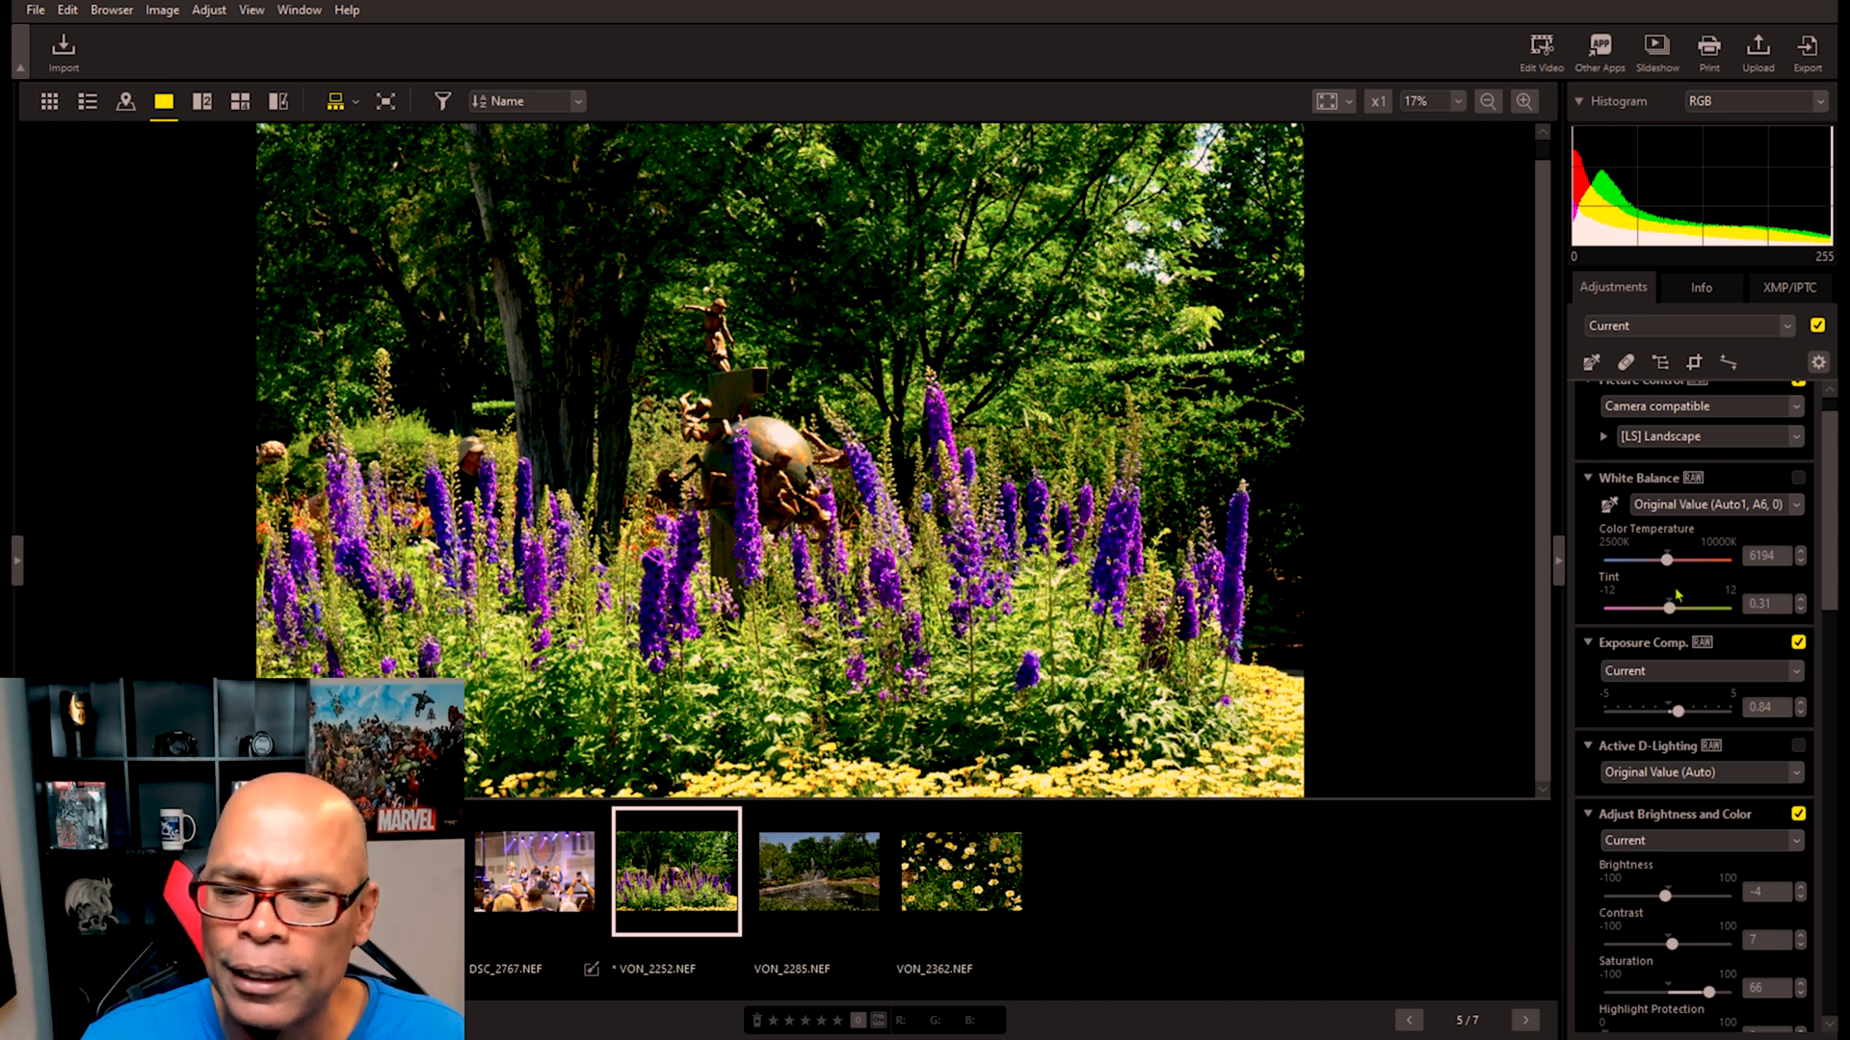
scroll(1835, 535, up, 1)
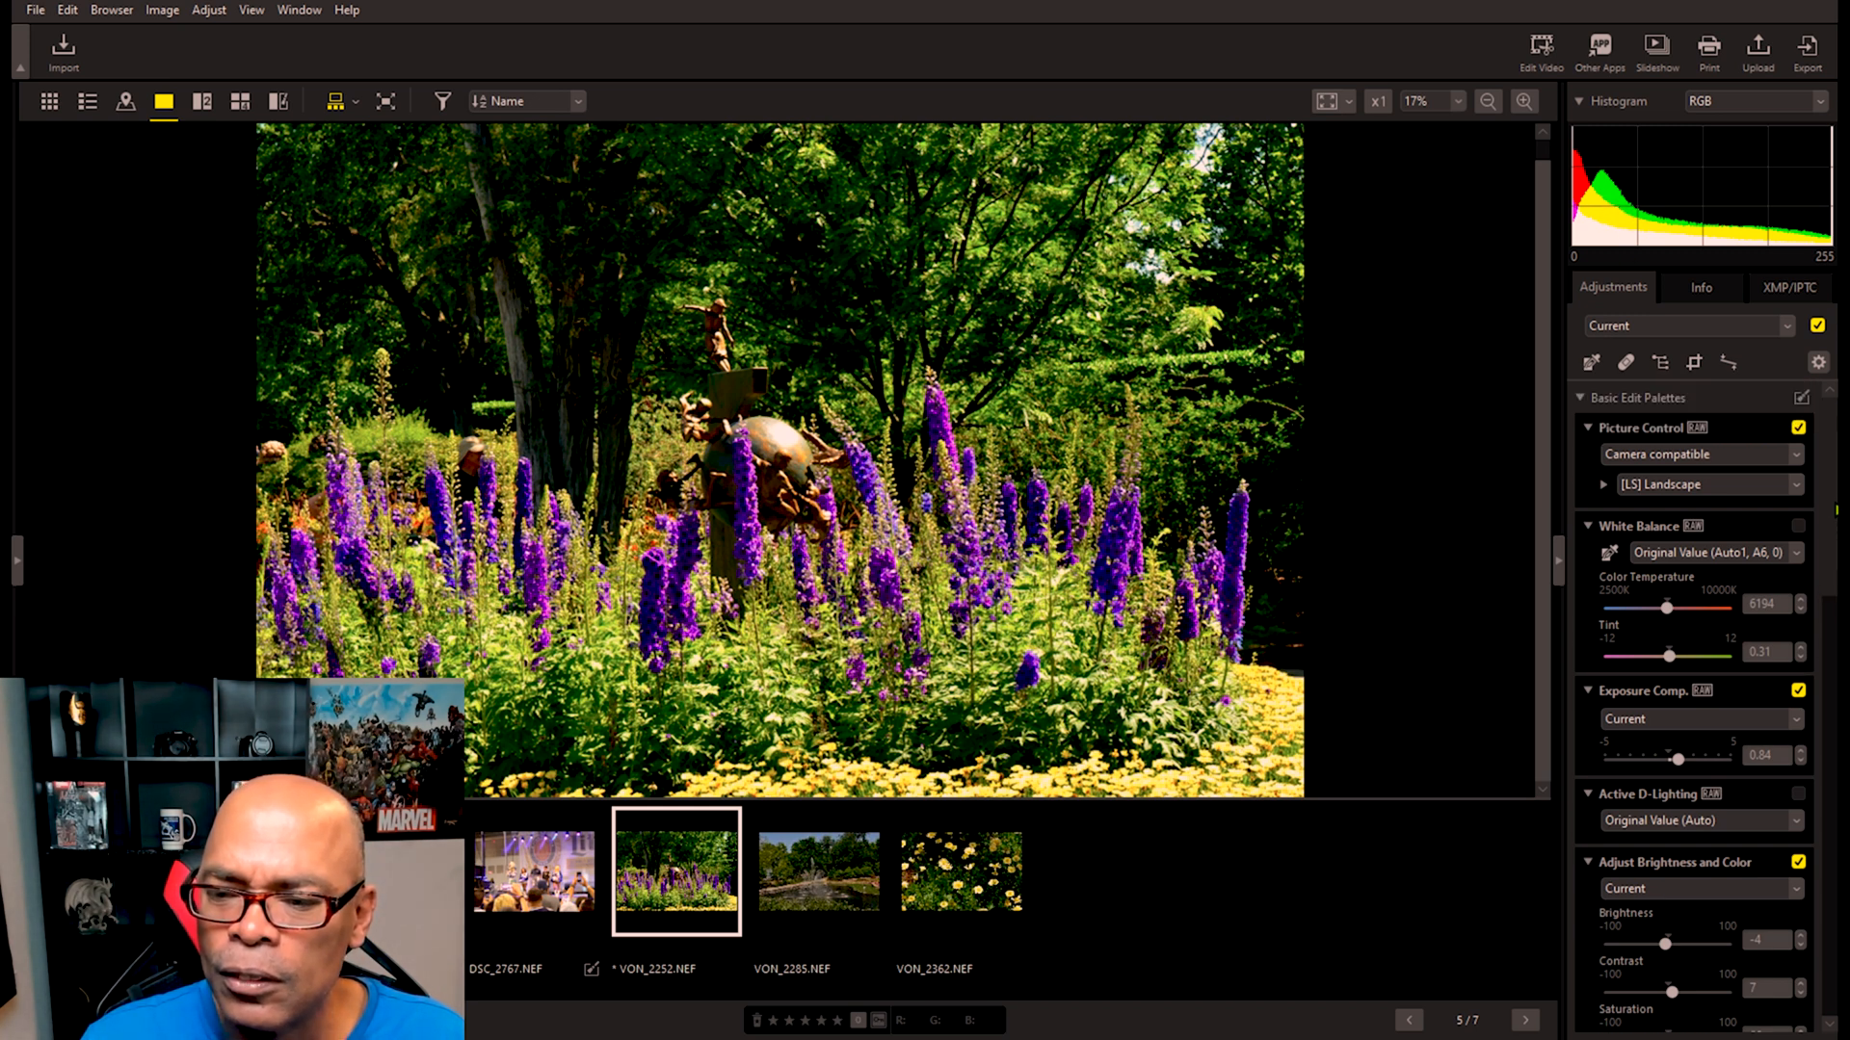
Step: Change the garden photo's Picture Control to Standard and set its color temperature to 6520
click(1793, 487)
click(1729, 554)
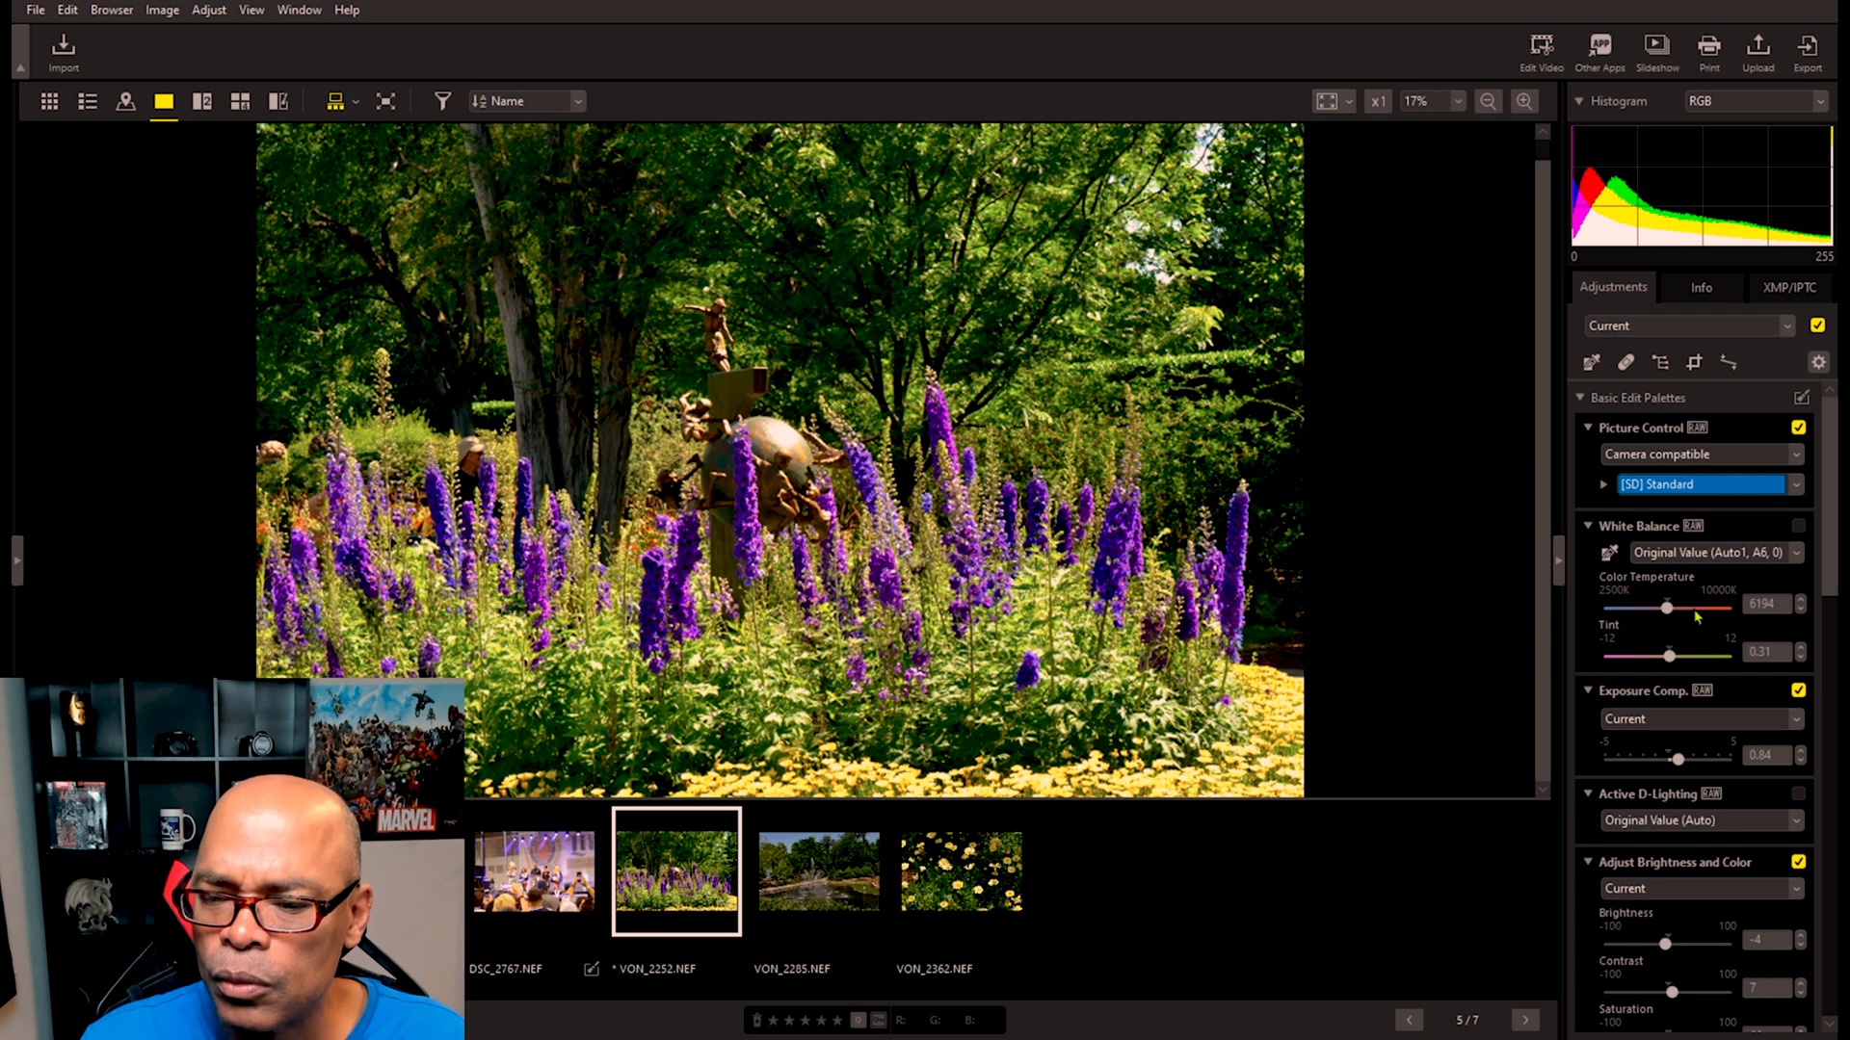
mouse_move(1673, 612)
mouse_down()
mouse_move(1730, 613)
mouse_move(1676, 604)
mouse_up()
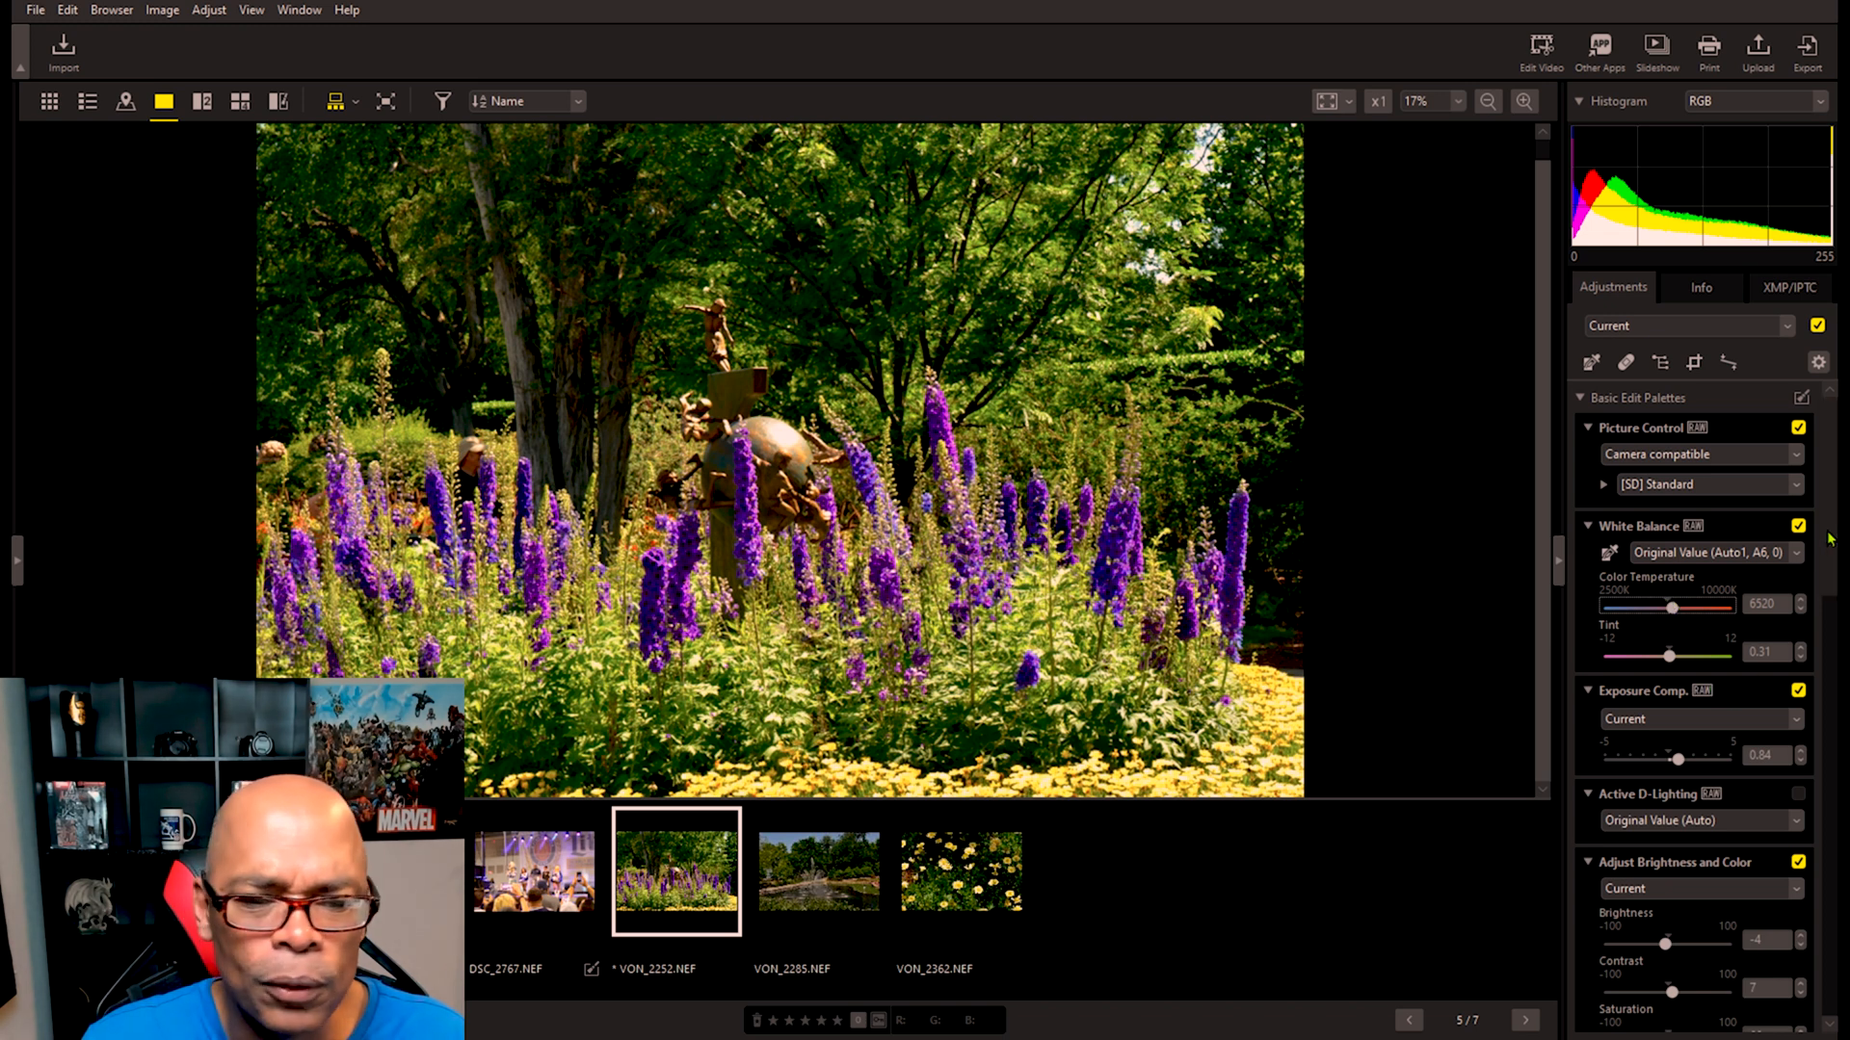
Step: Add a color control point on the small figure atop the sculpture and another on the dark foliage beside it
scroll(1799, 548, down, 3)
scroll(1695, 703, down, 4)
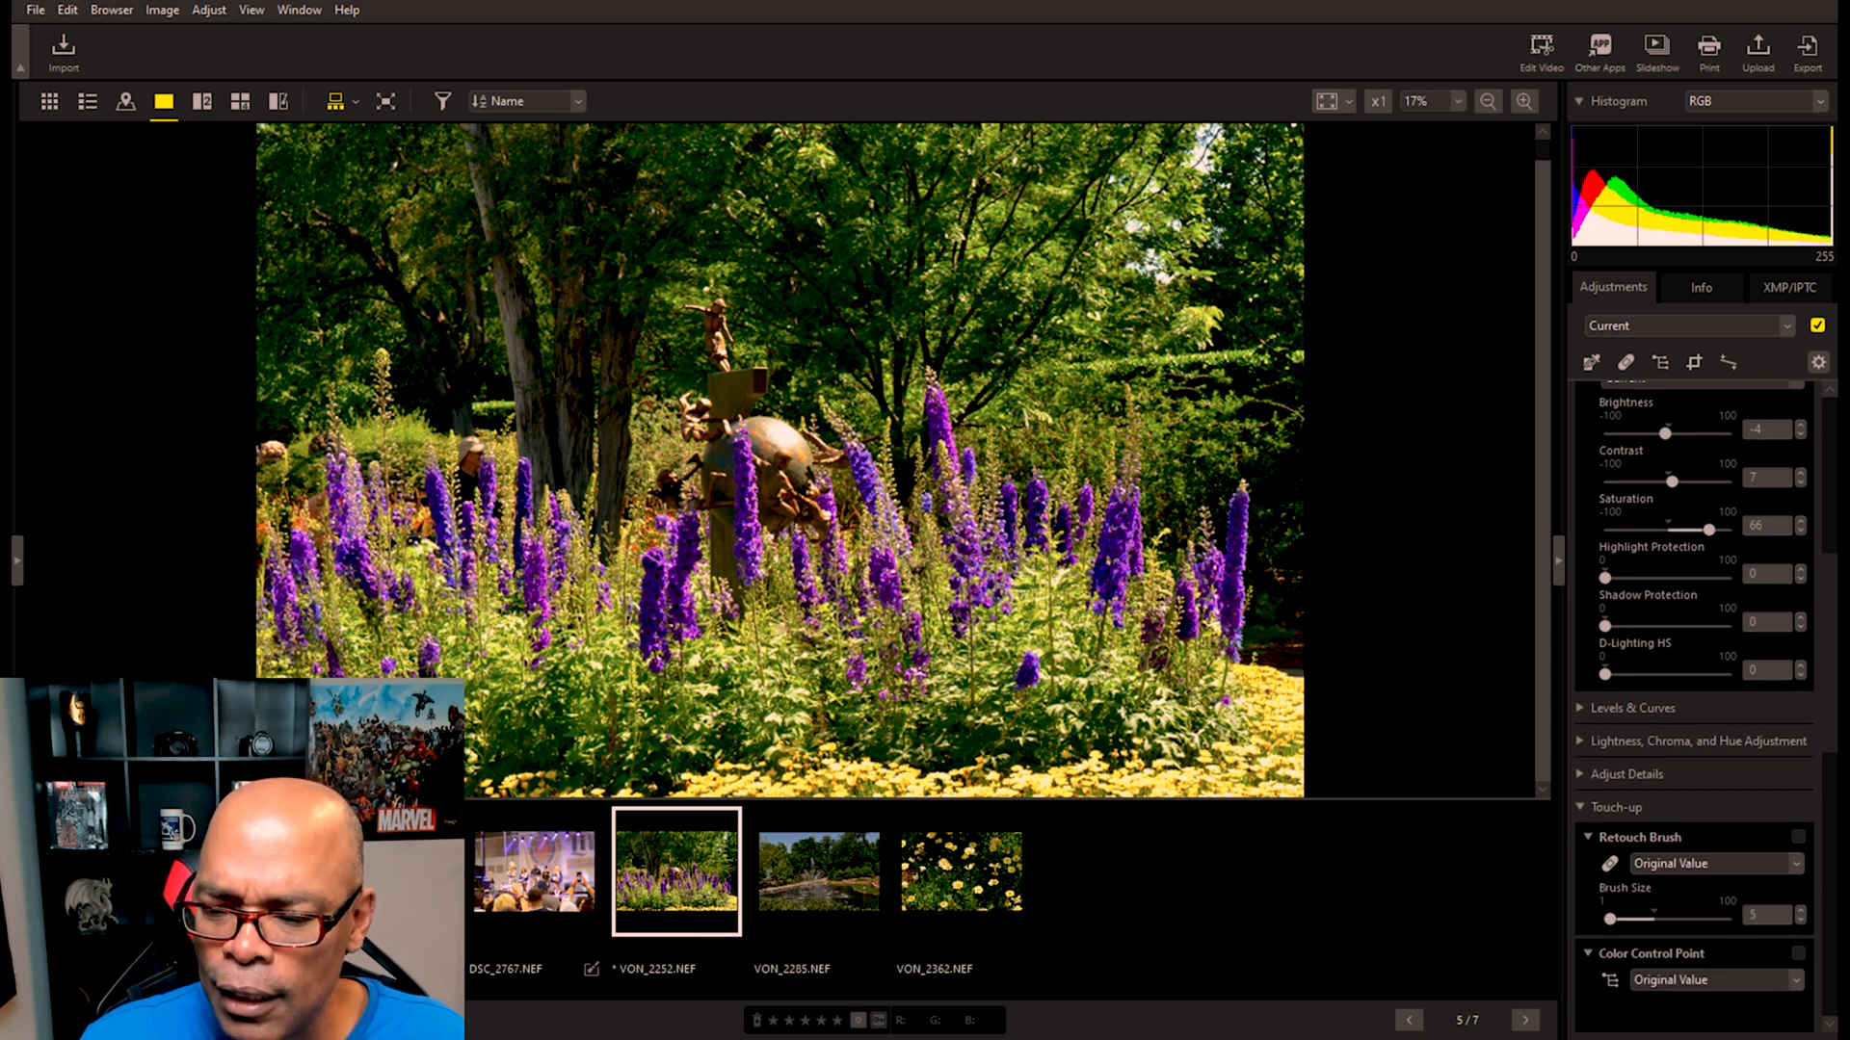
scroll(1758, 411, up, 7)
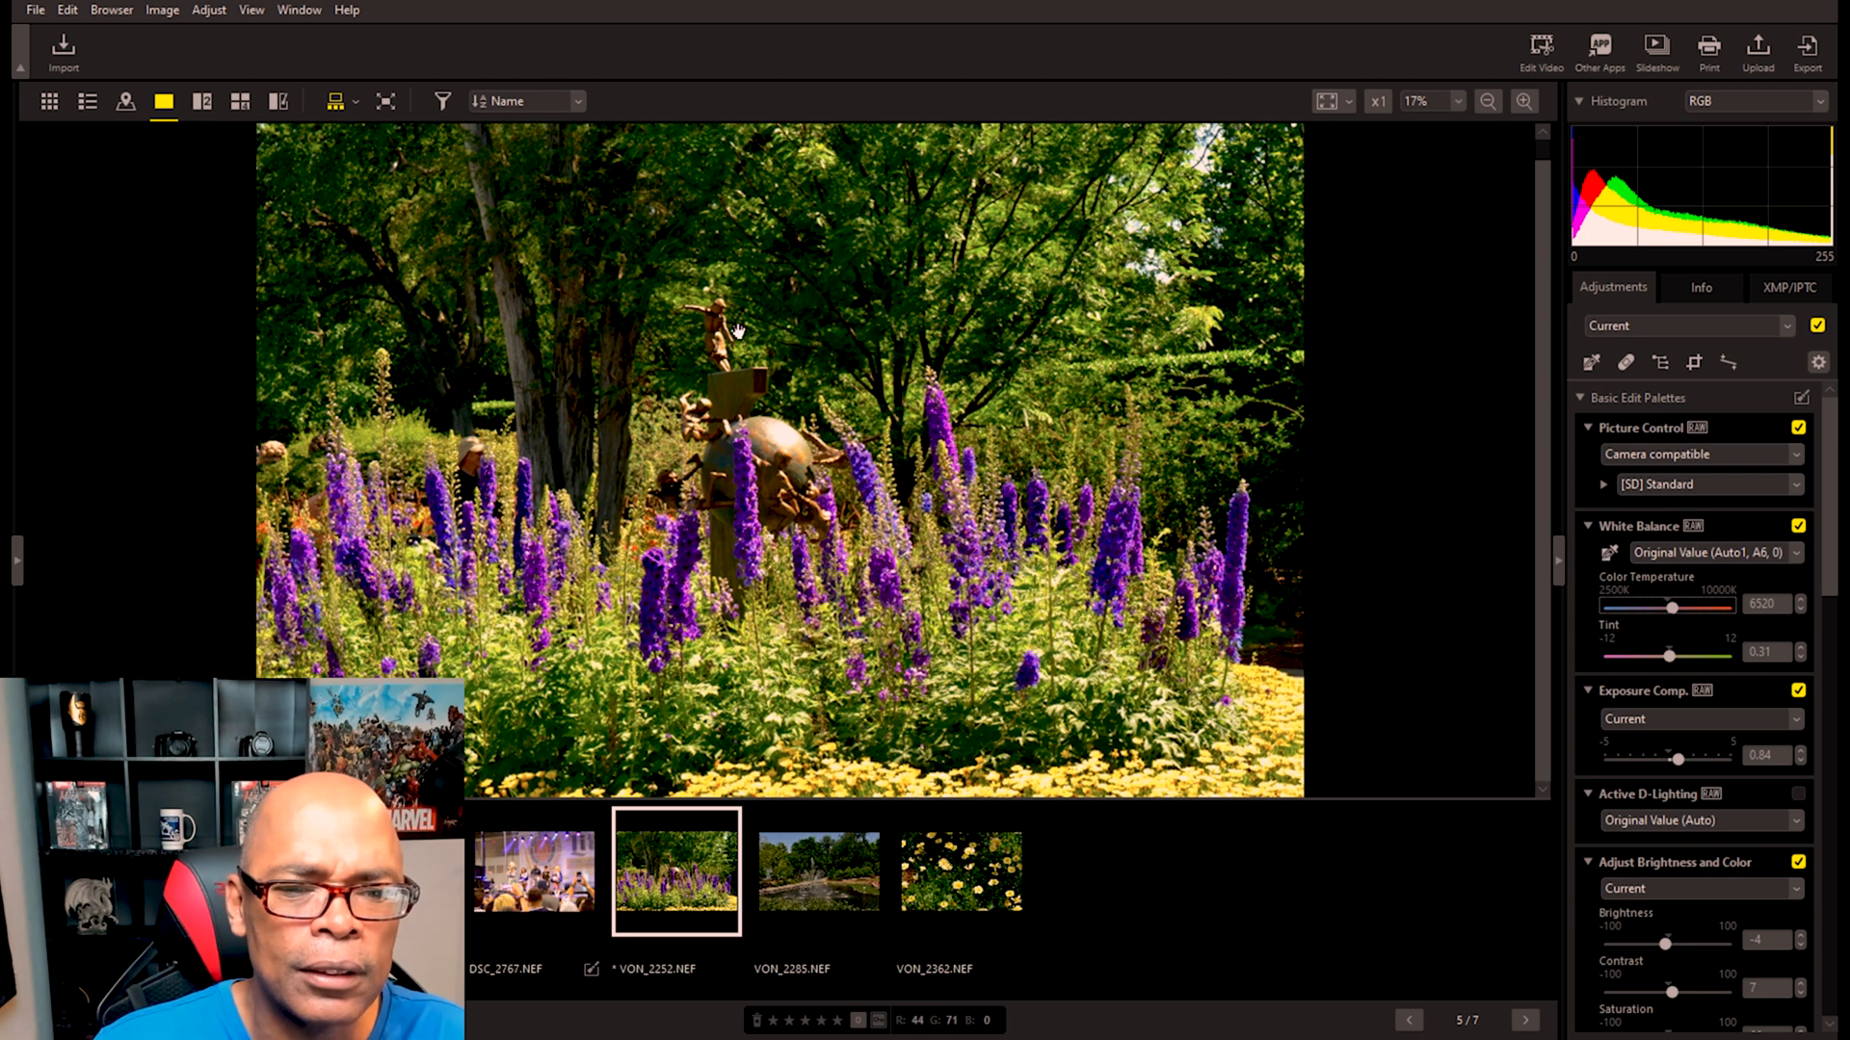
click(1660, 364)
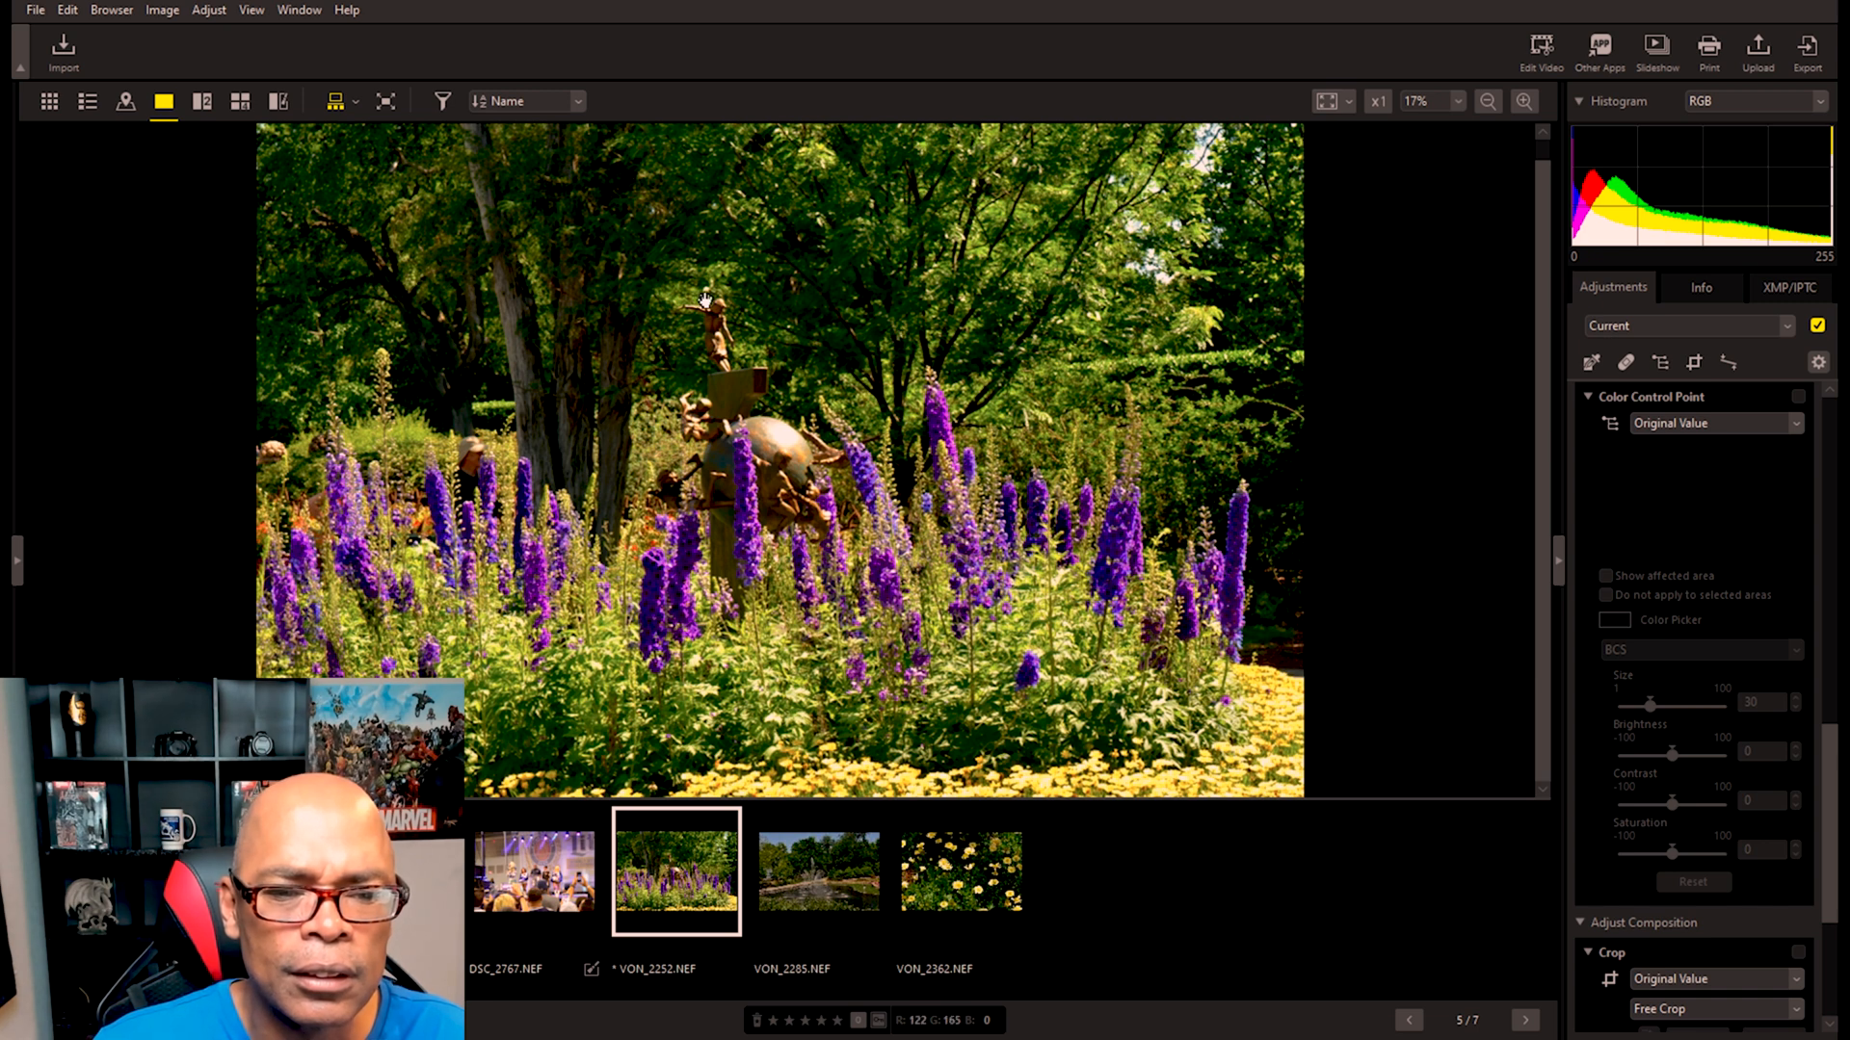
click(1660, 362)
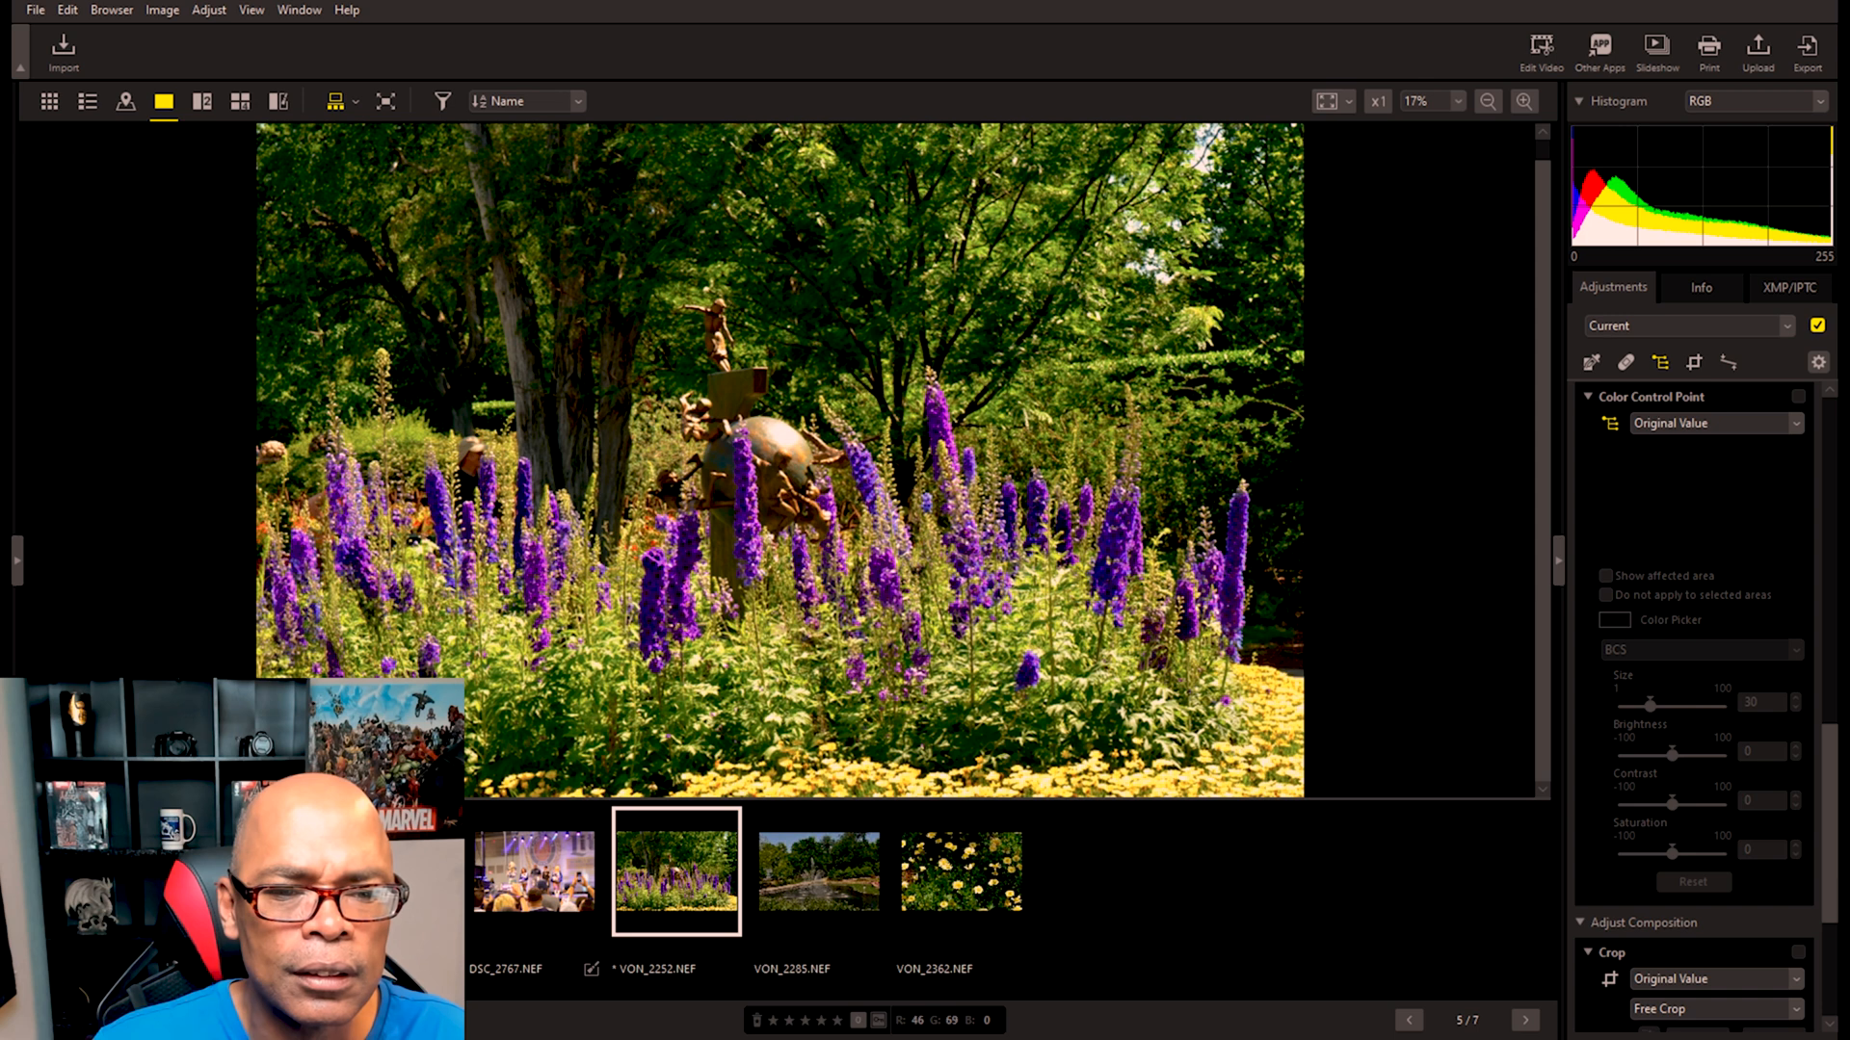
click(719, 308)
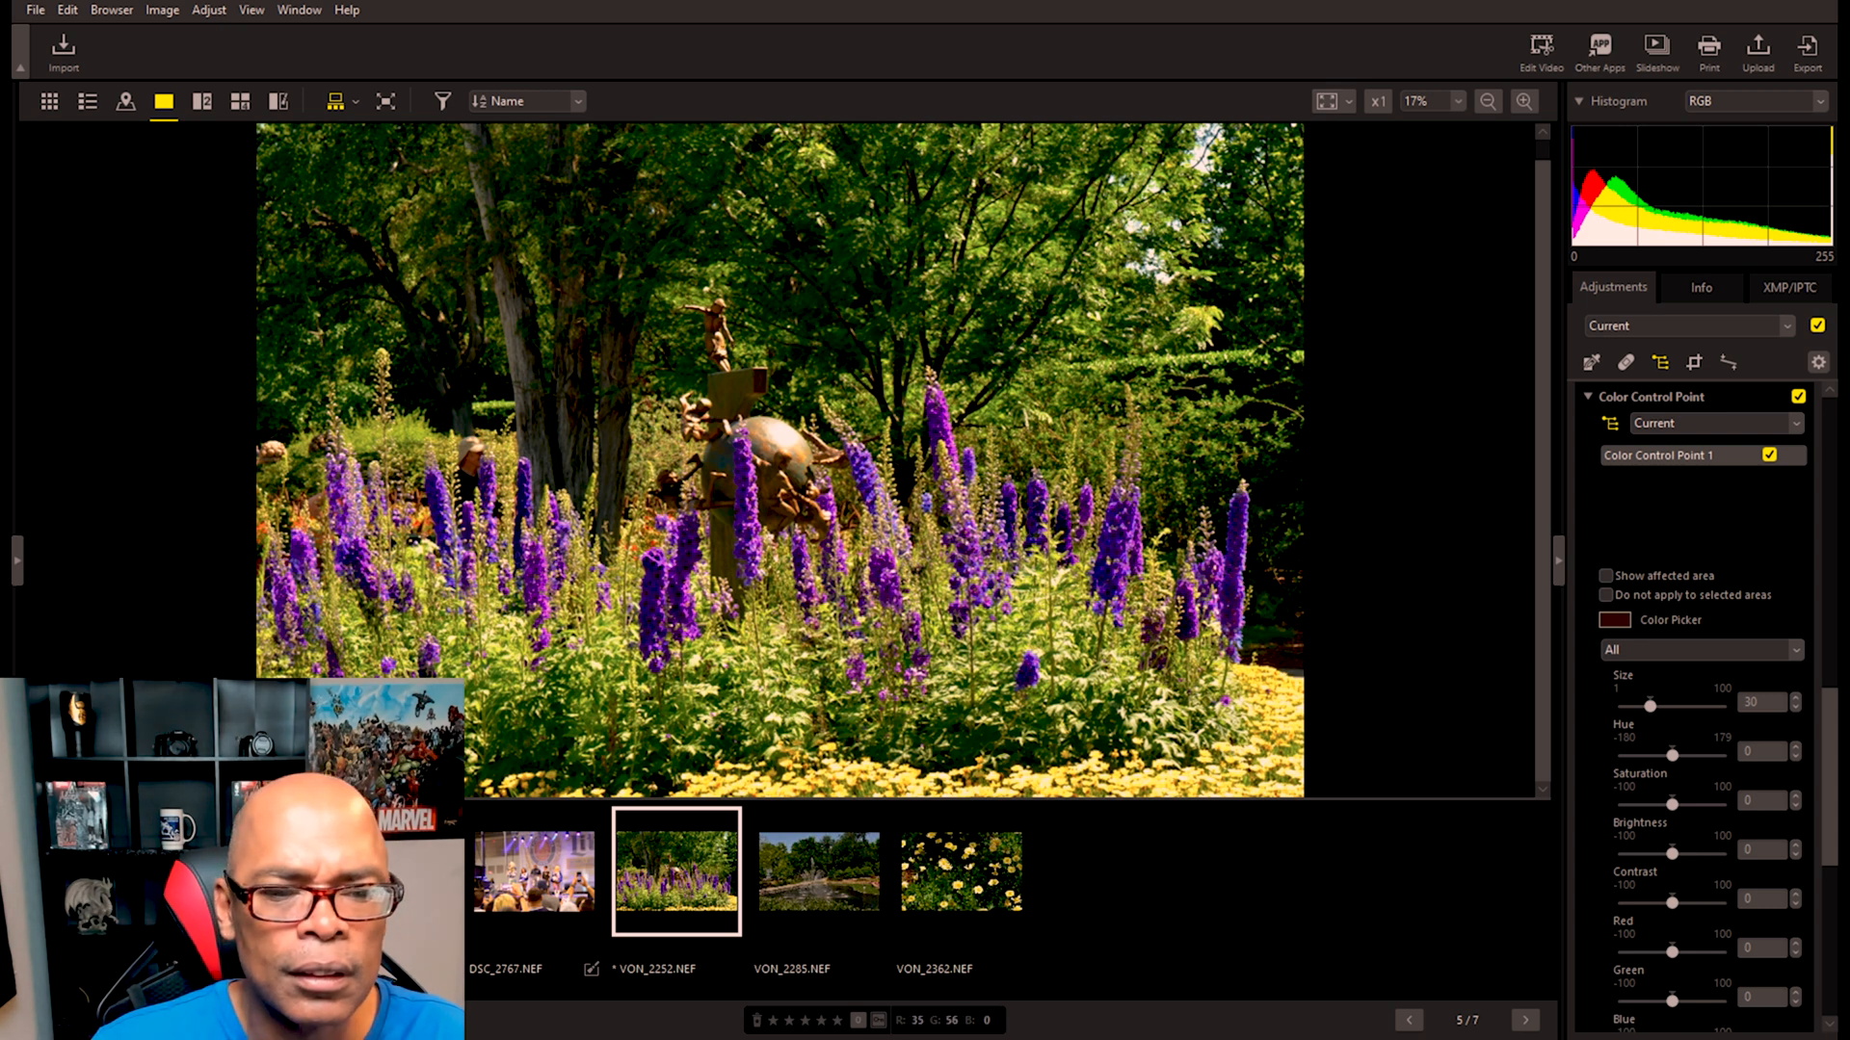
click(685, 345)
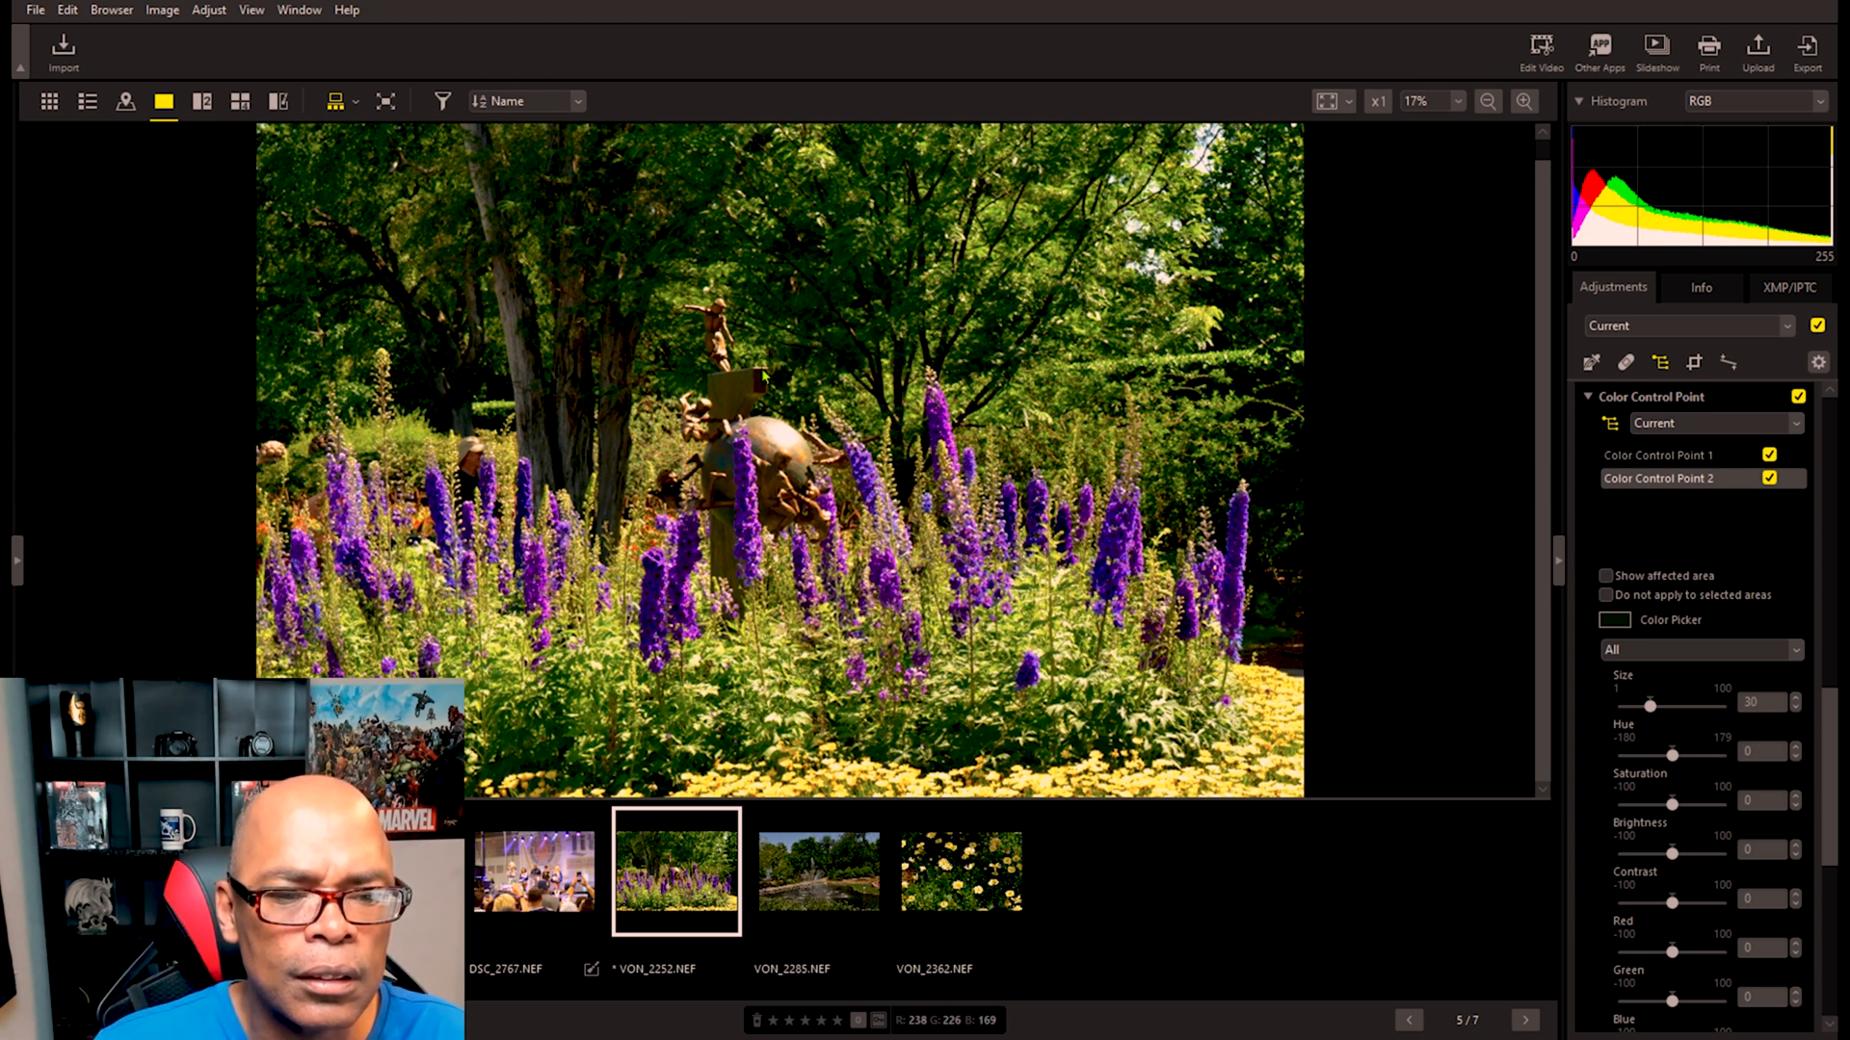
Step: Set Color Control Point 2 to hue -46, saturation 47 and size 8
drag(798, 374, 751, 374)
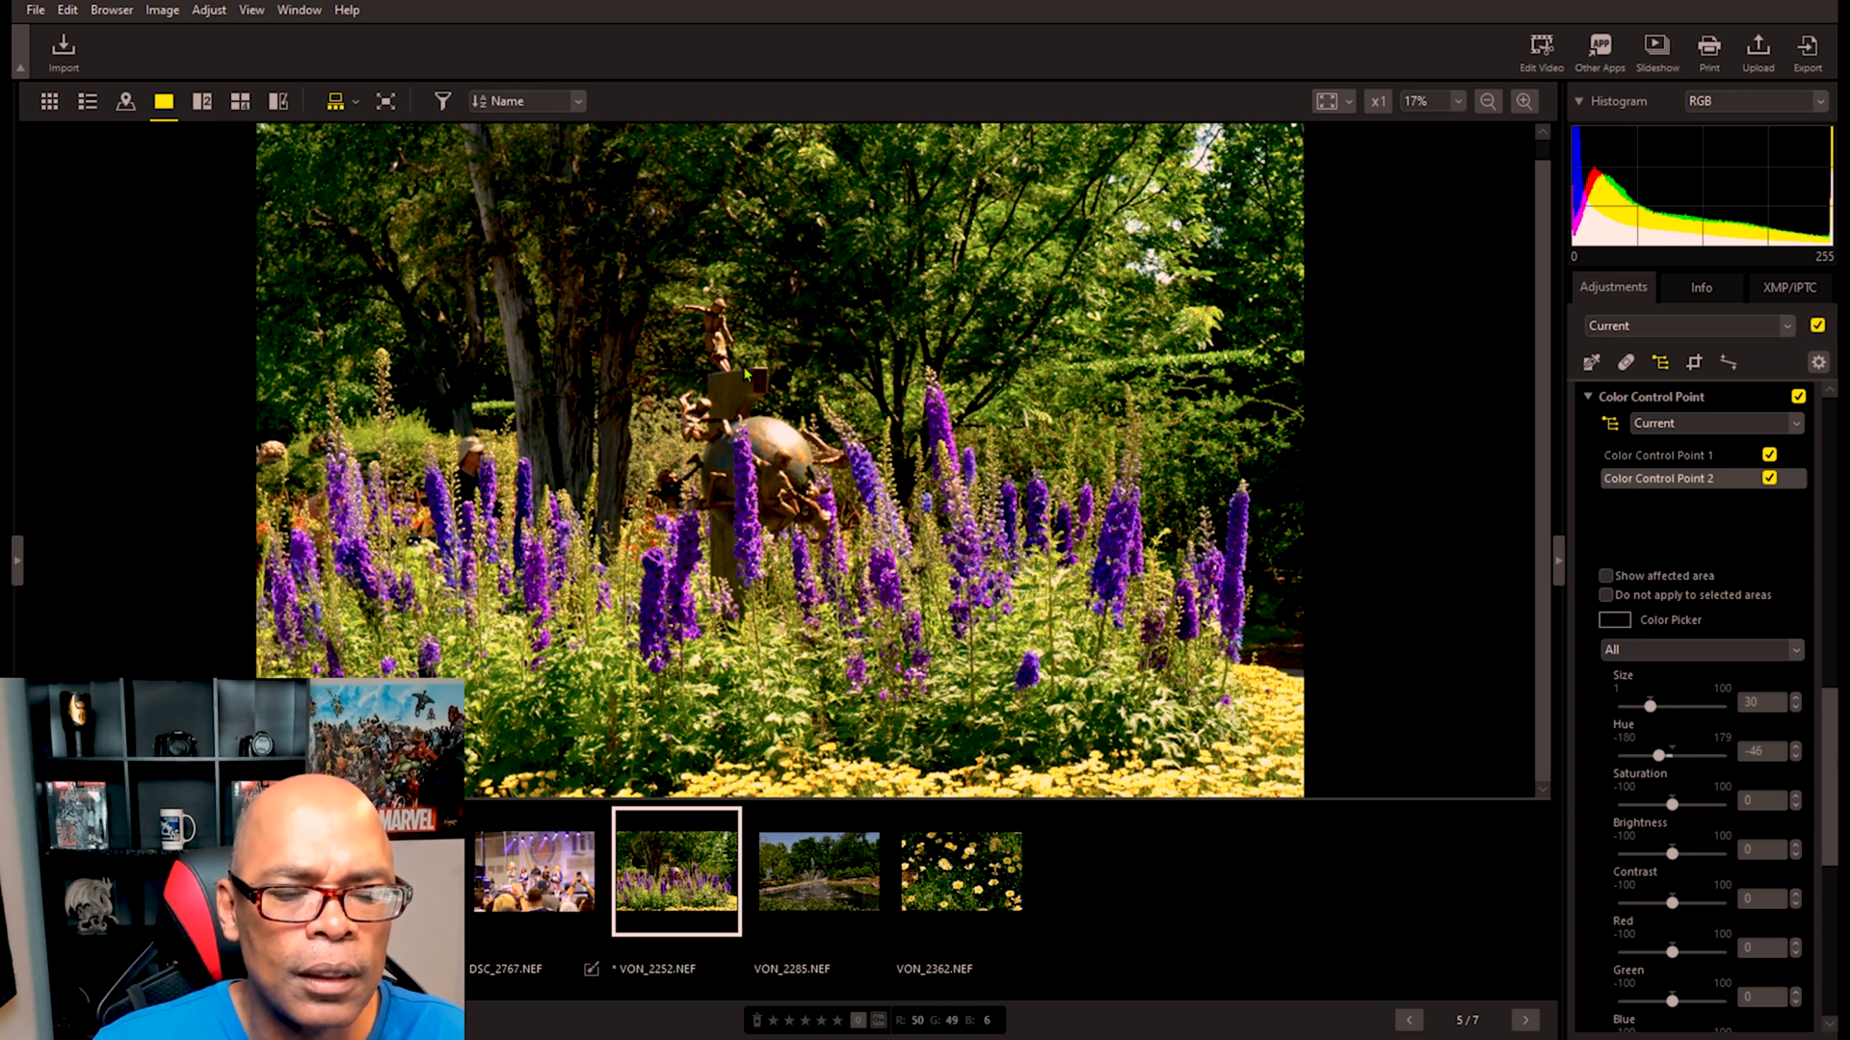
click(787, 392)
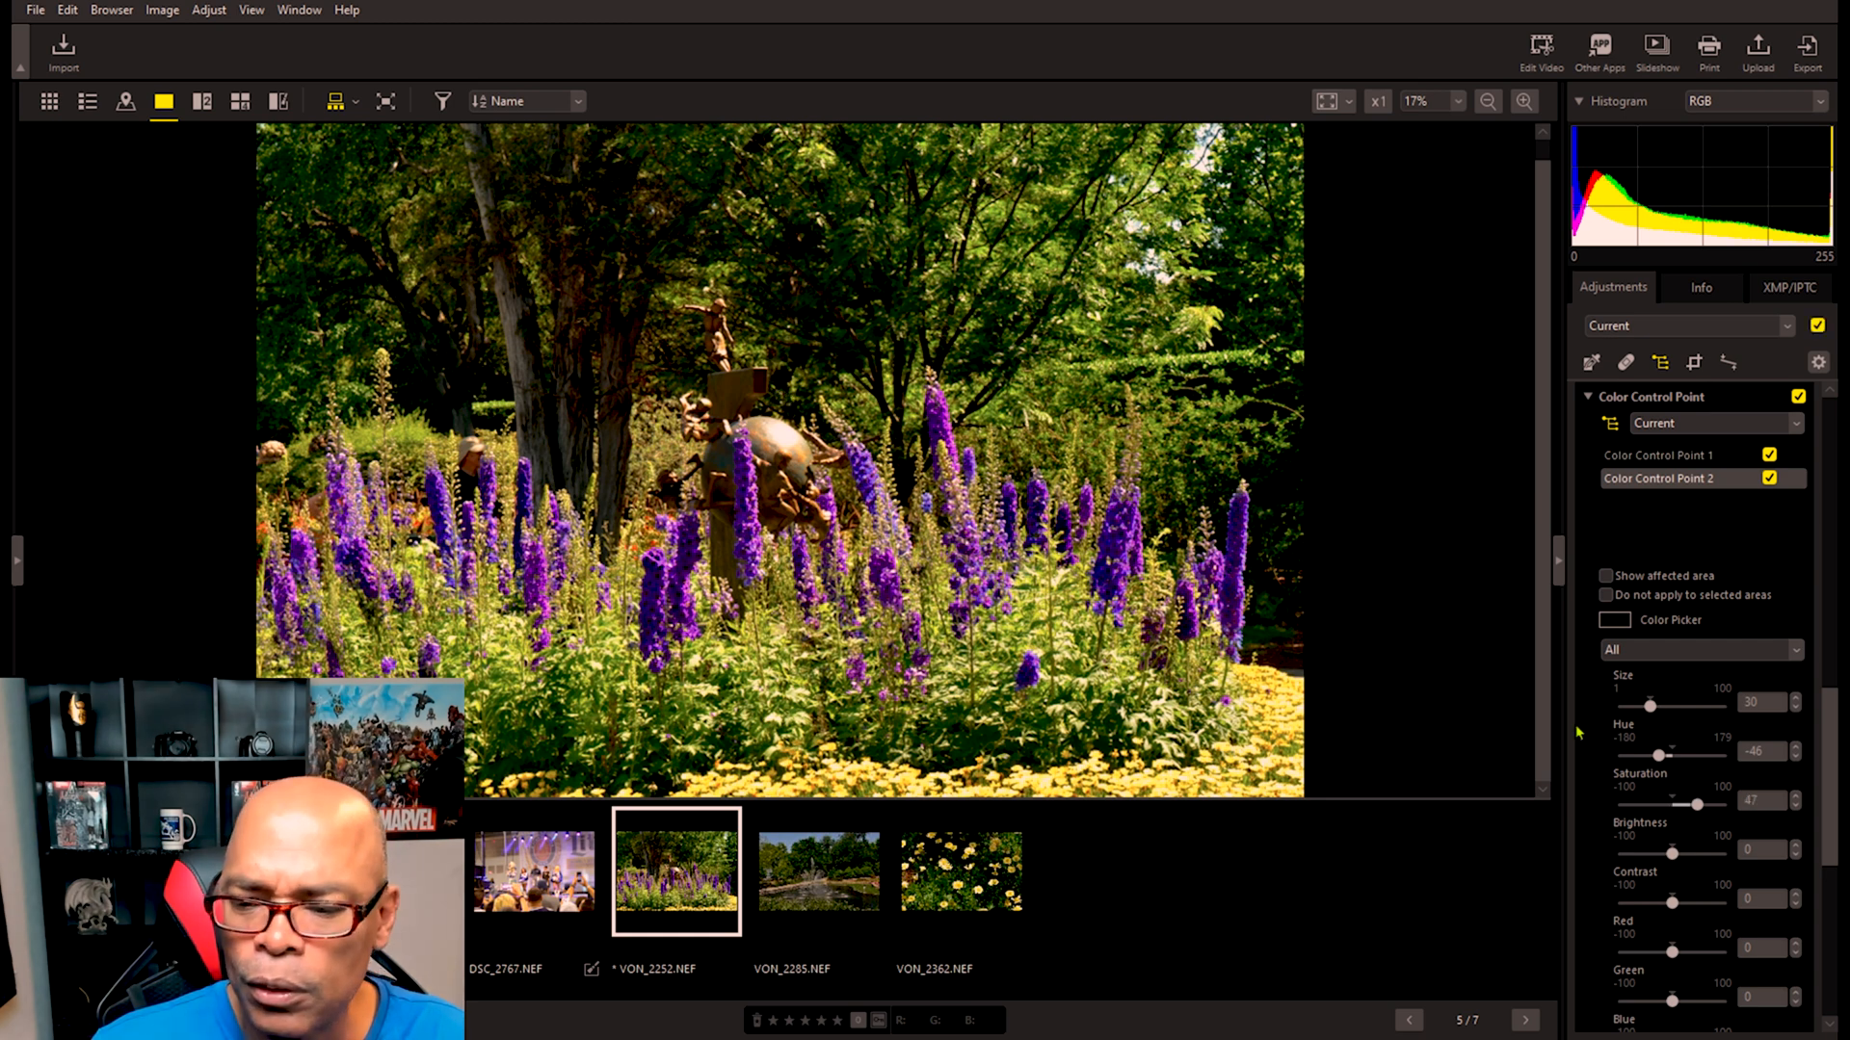
mouse_move(1650, 709)
mouse_down()
mouse_move(1688, 710)
mouse_move(1627, 704)
mouse_up()
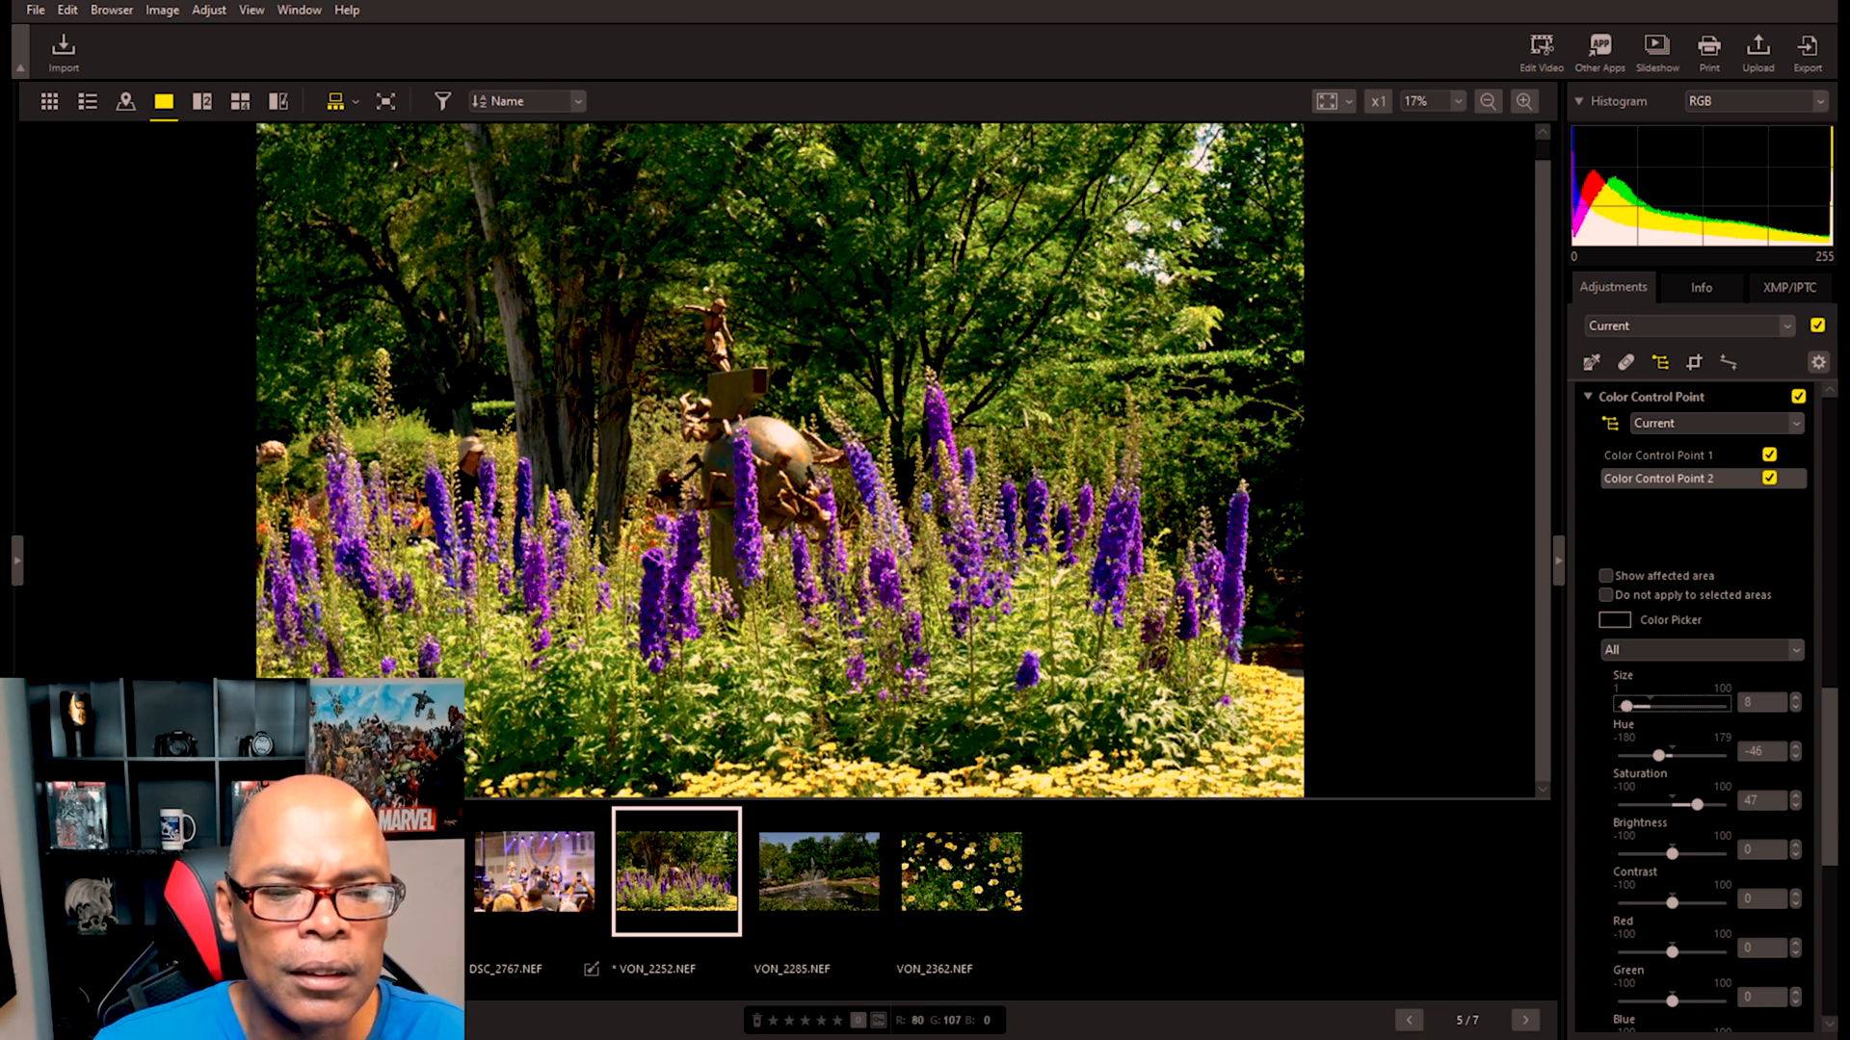
Step: Add three more color control points on and around the sculpture's small figure, and select Color Control Point 3
click(759, 319)
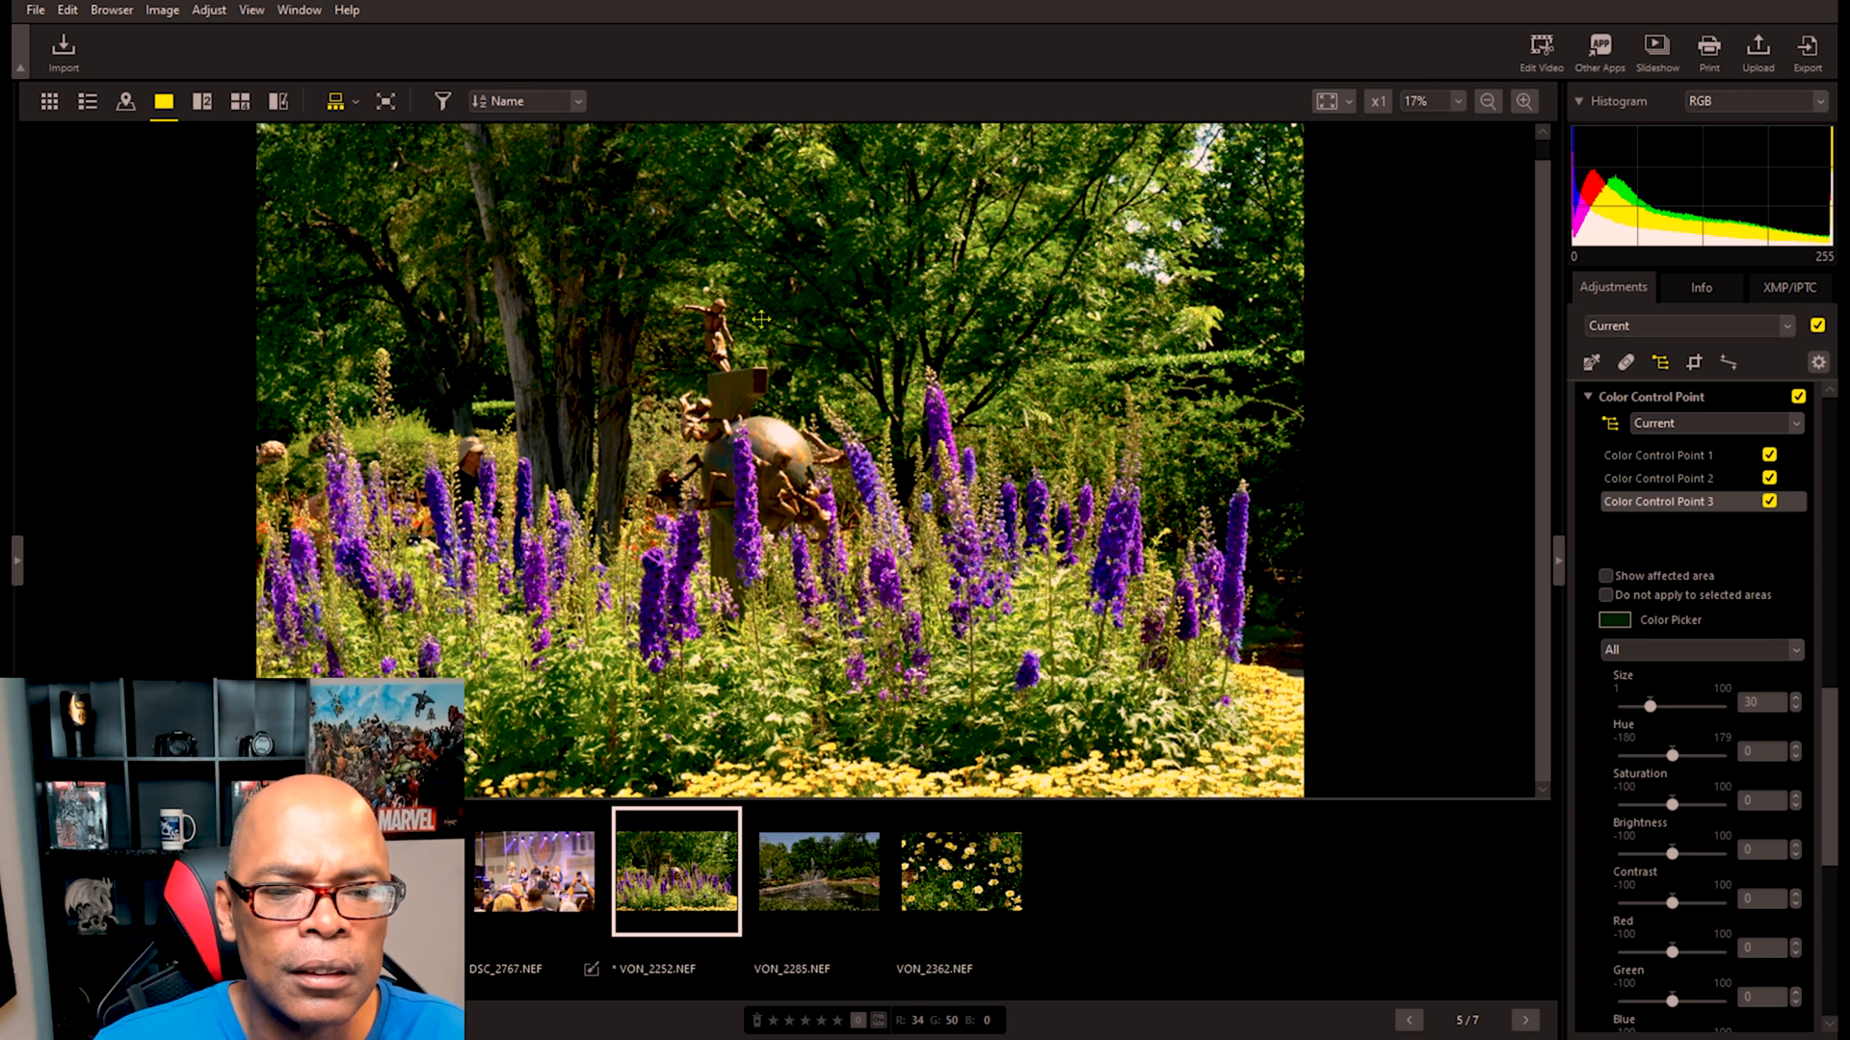
click(725, 344)
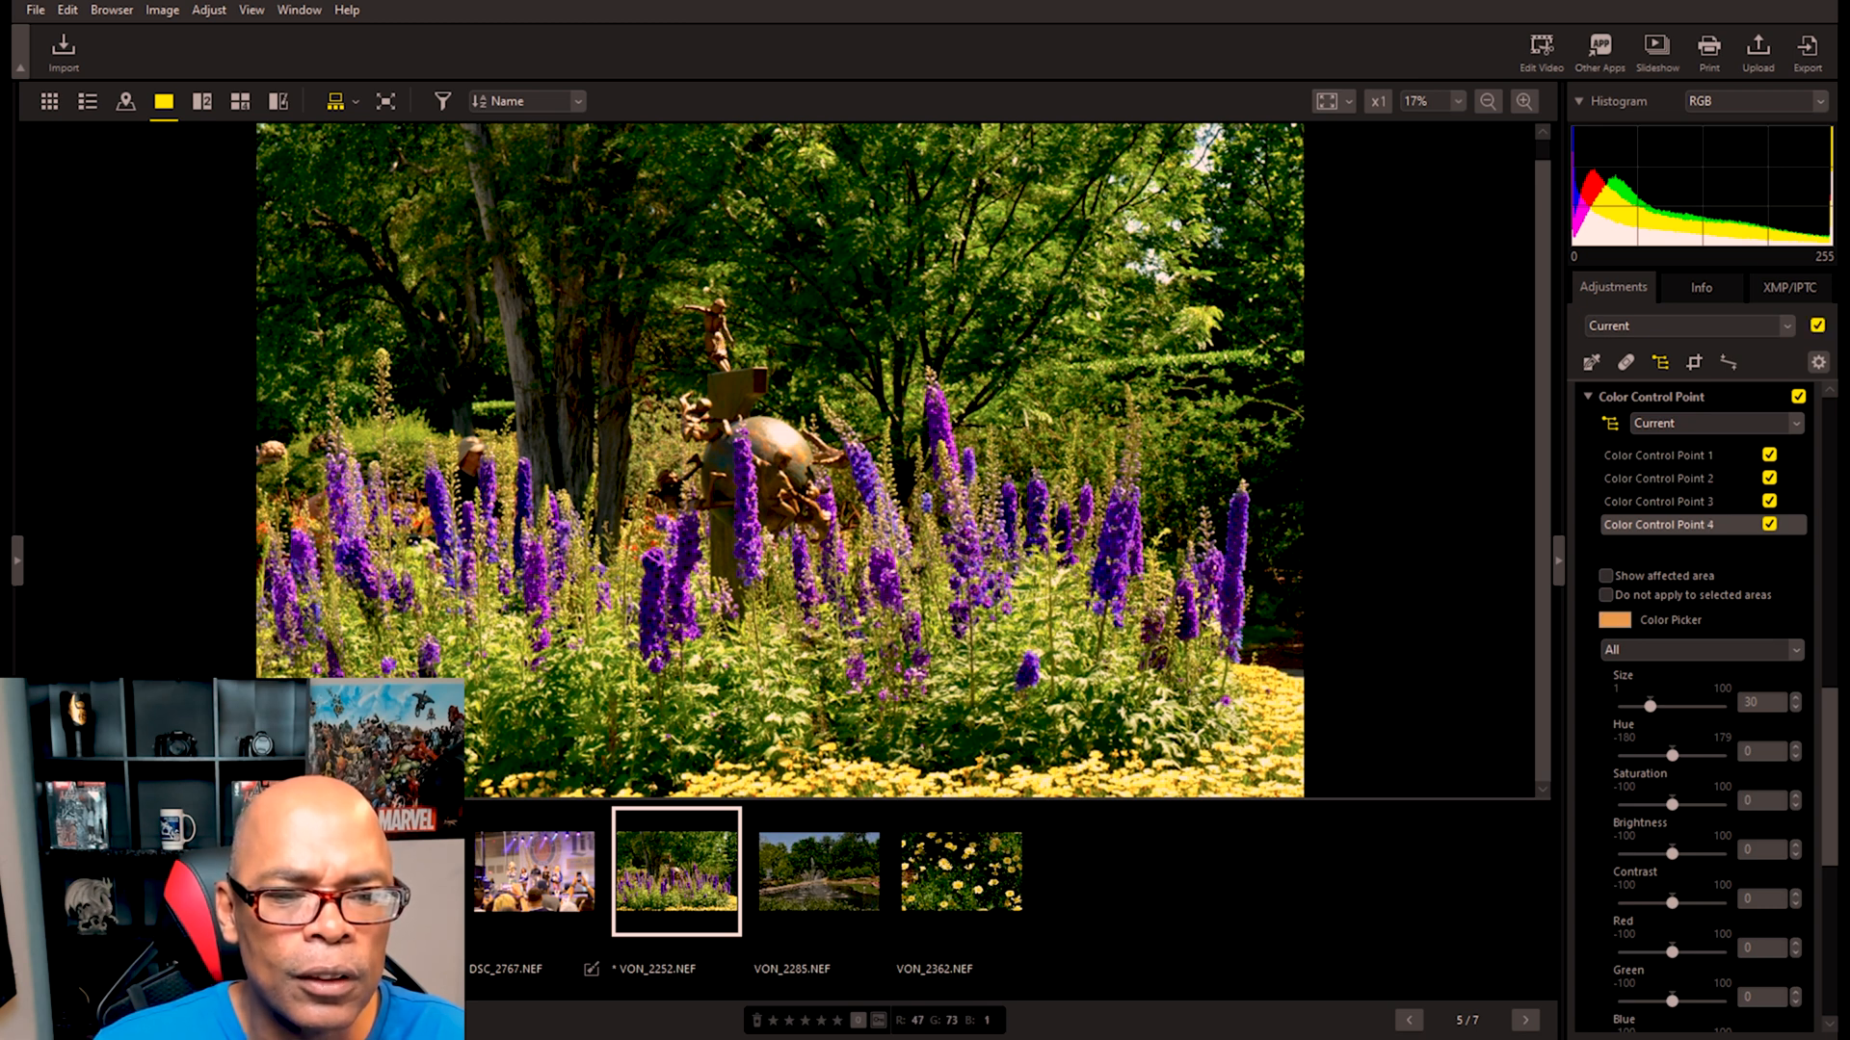
click(727, 312)
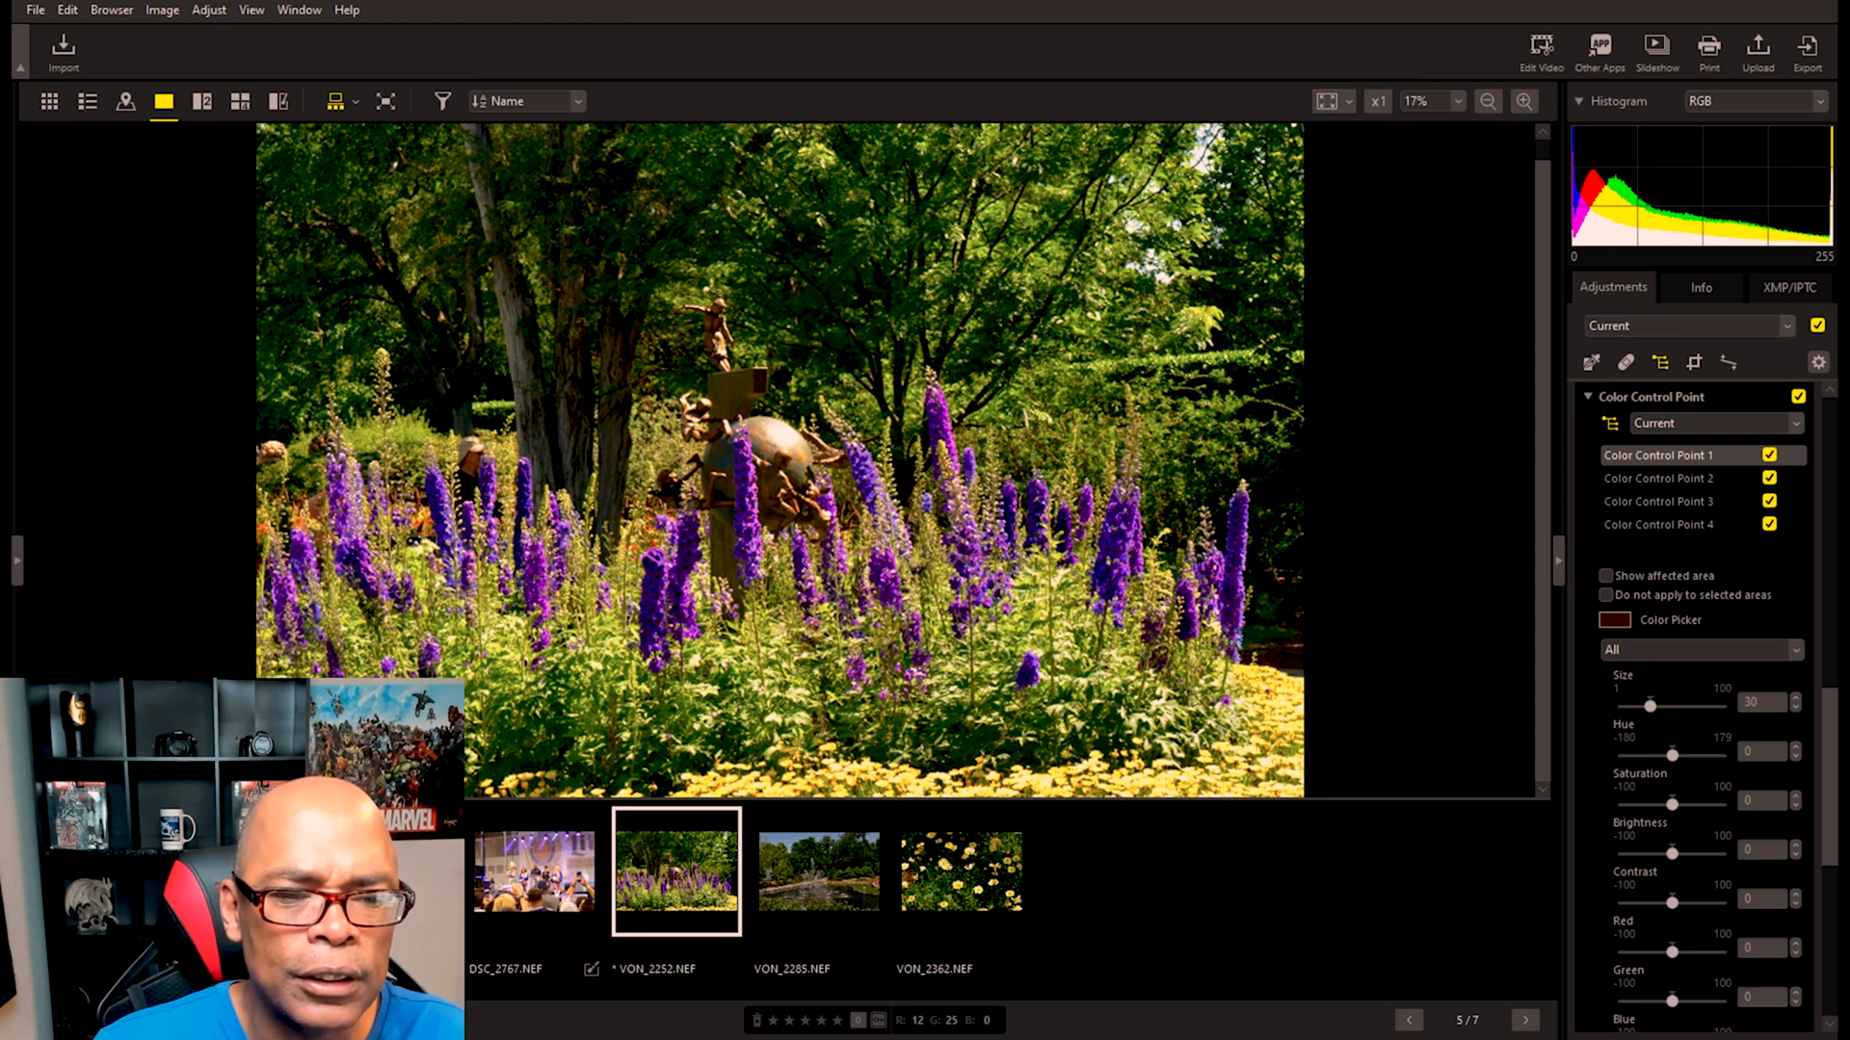
click(683, 355)
click(766, 317)
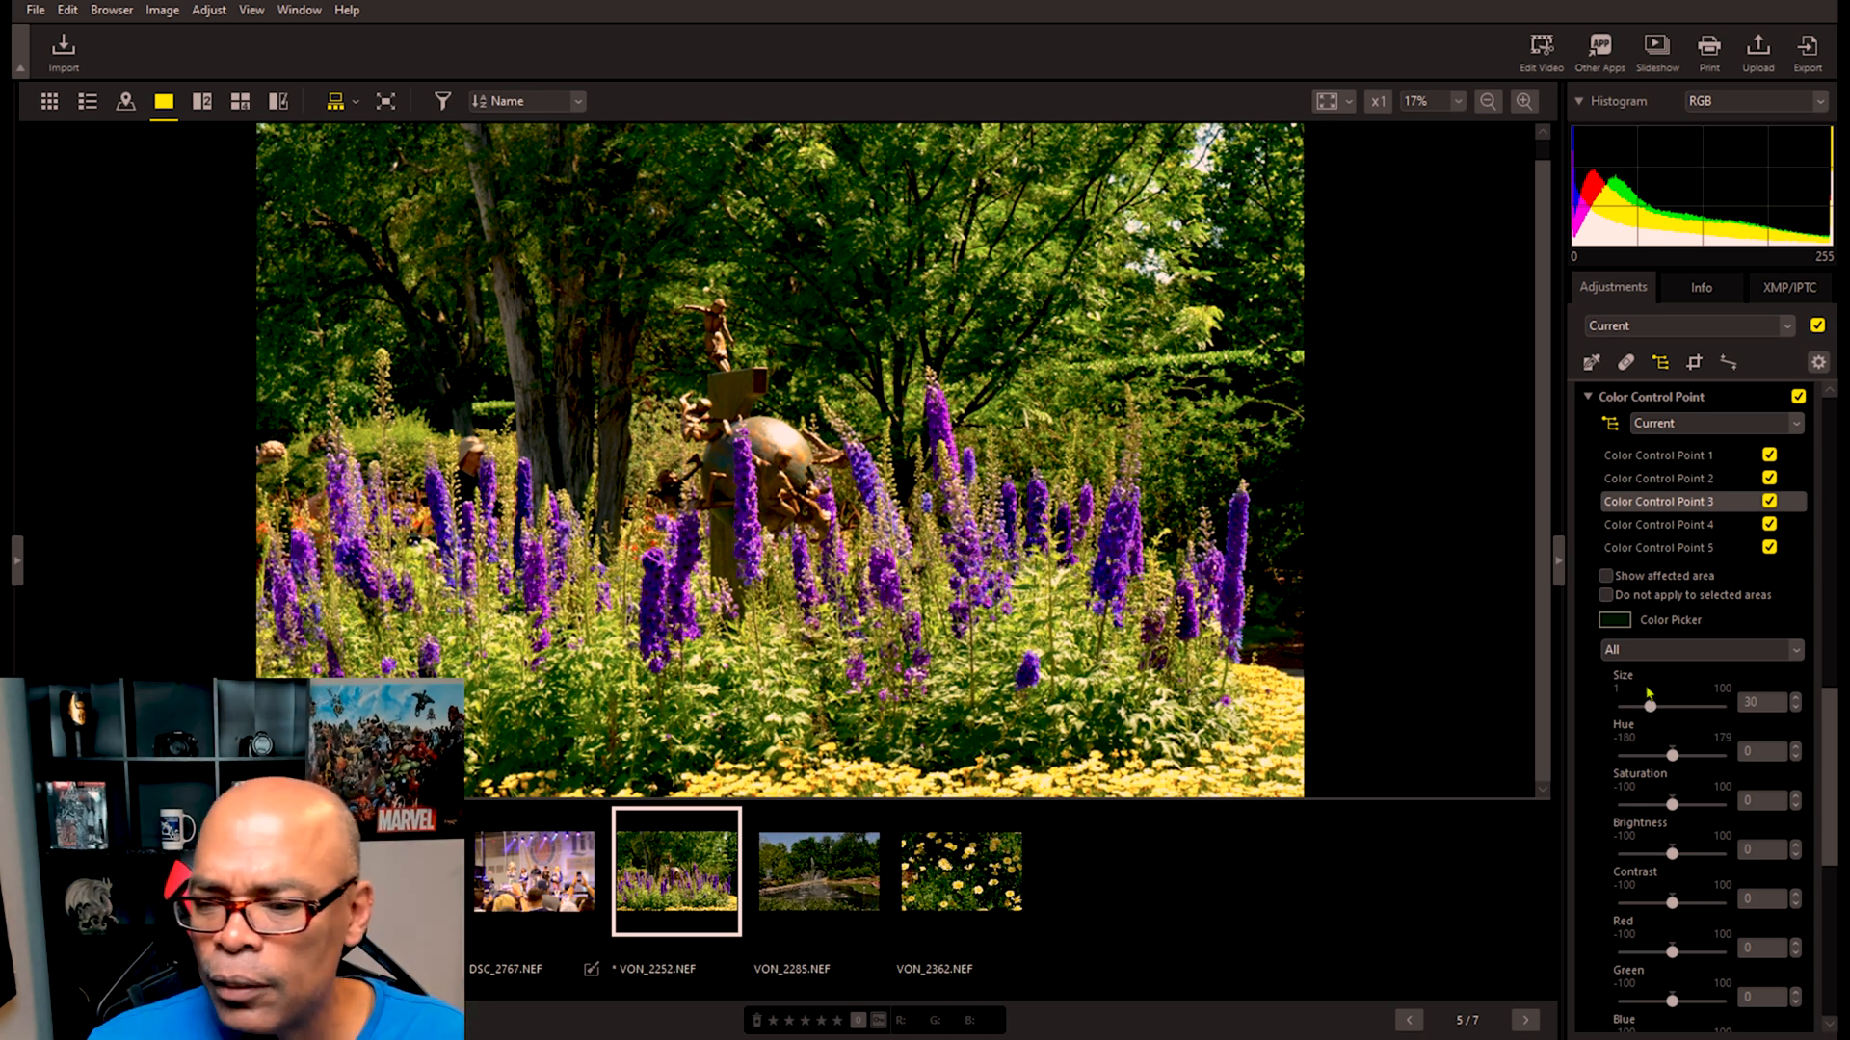
Step: Add color control points on the lone low purple flower near the yellow blooms and on the foliage beside it
mouse_move(1800, 501)
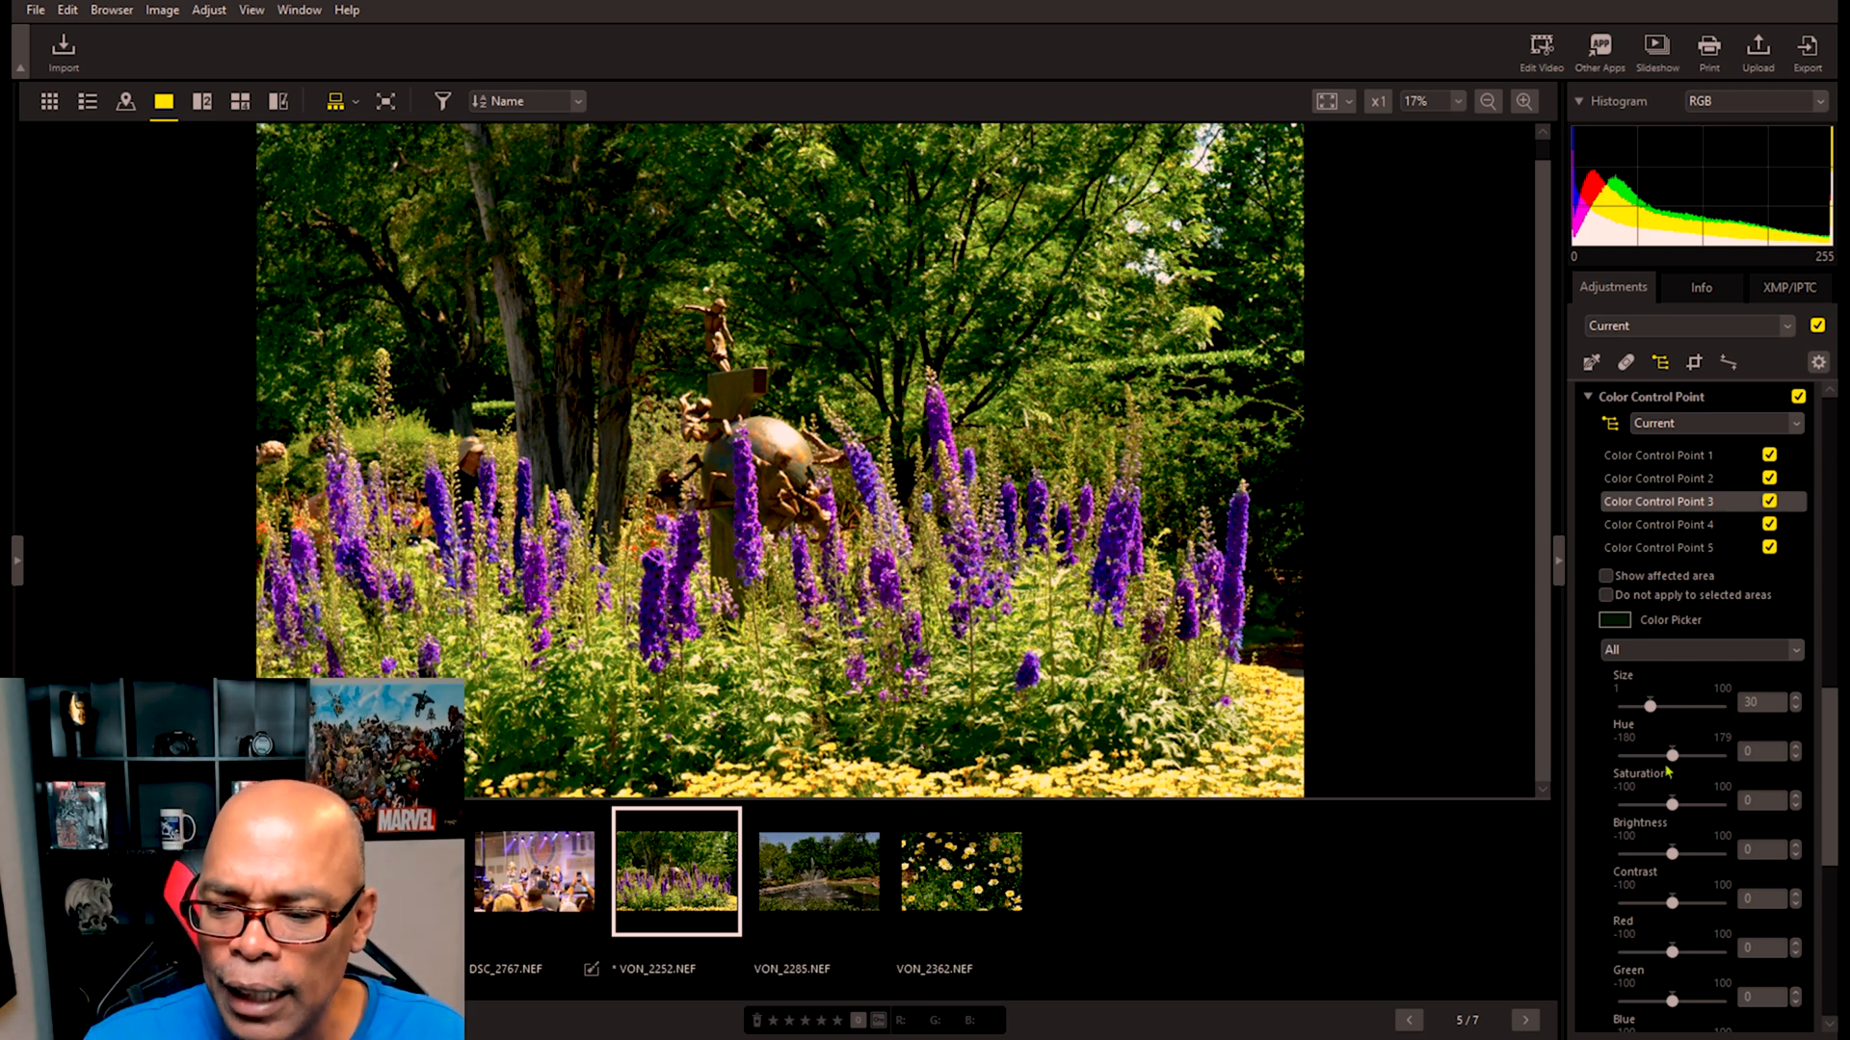
scroll(1698, 880, down, 1)
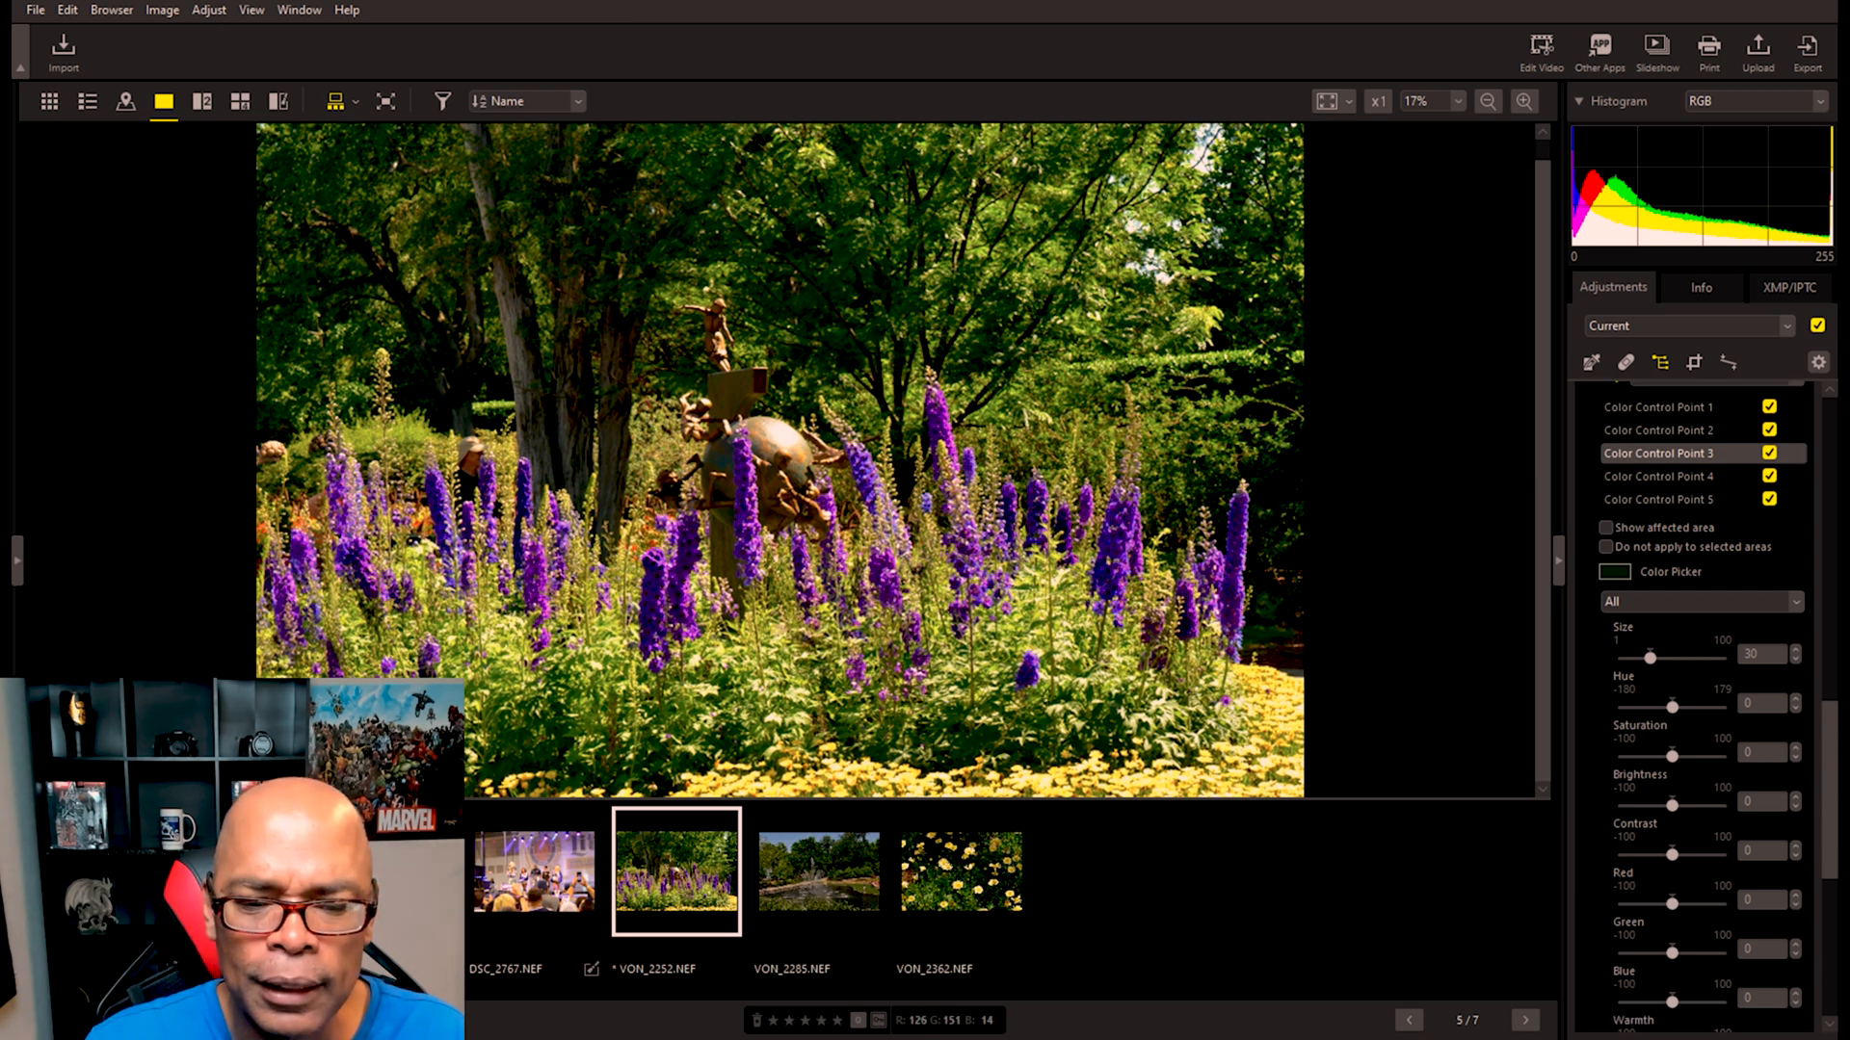
click(1029, 680)
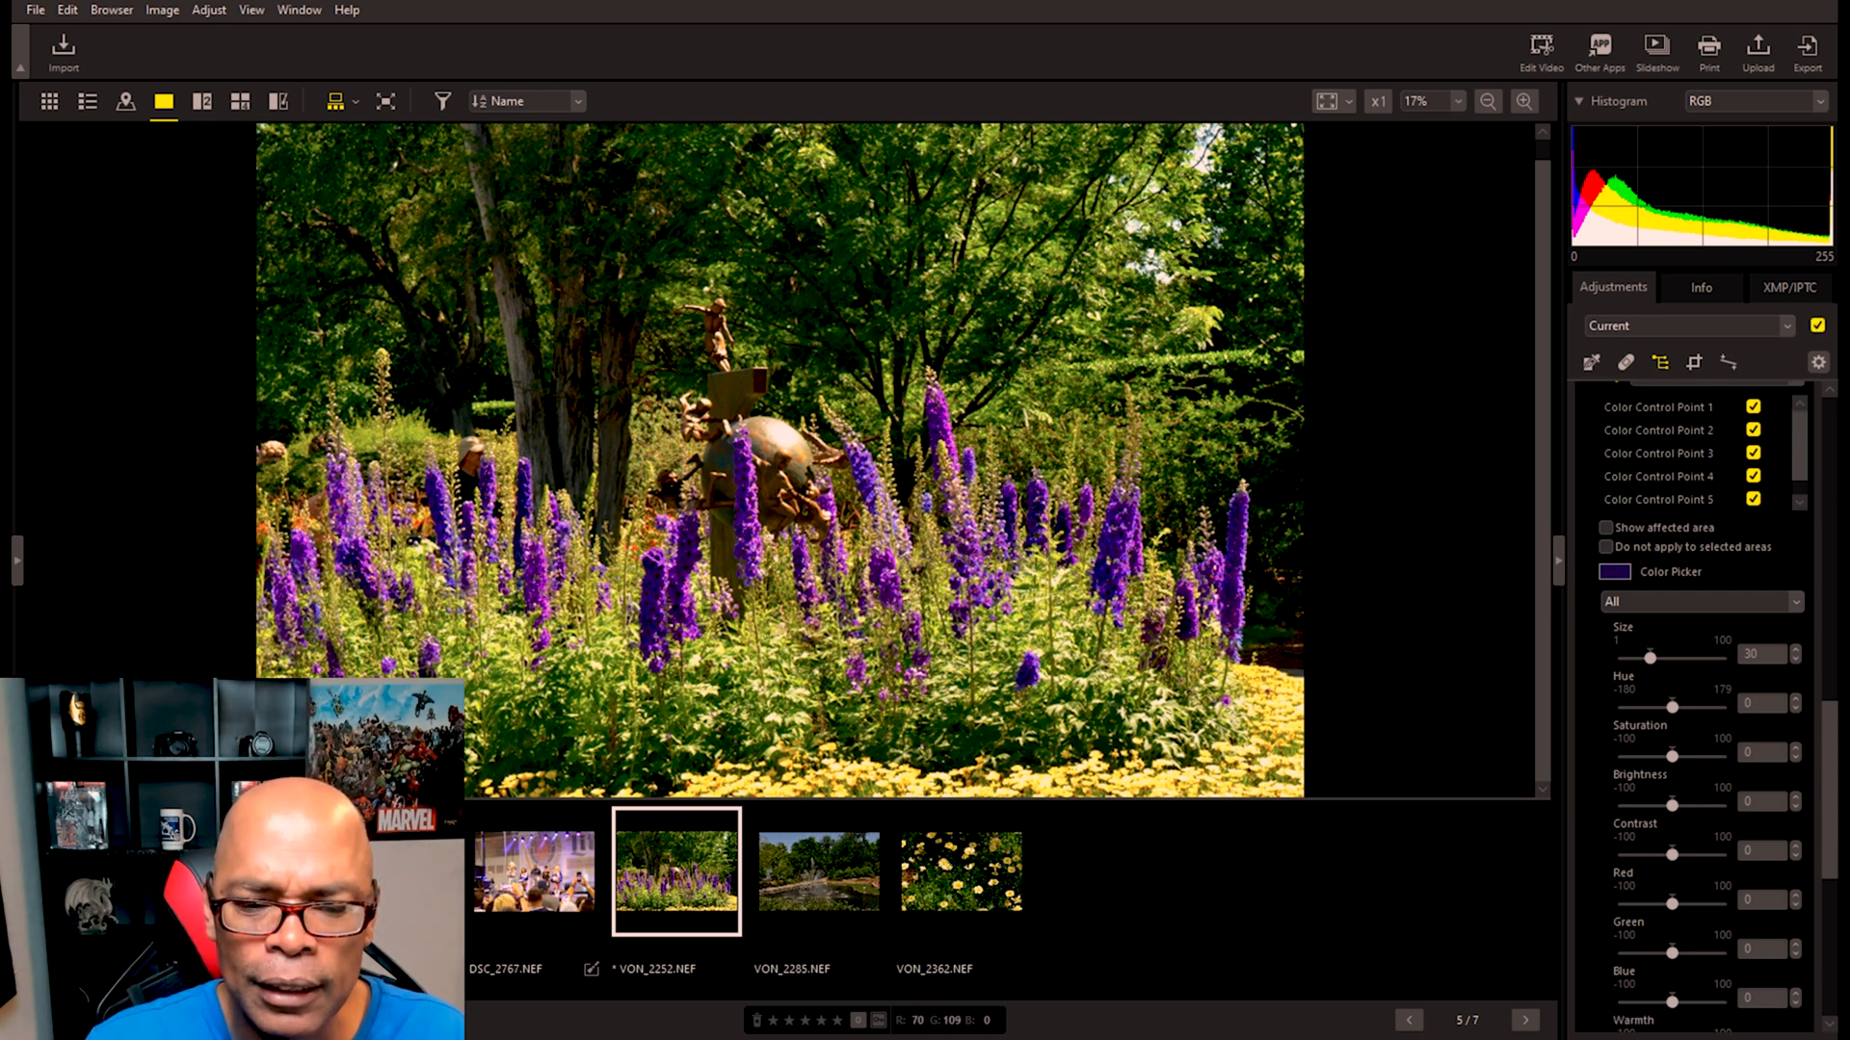
click(1046, 695)
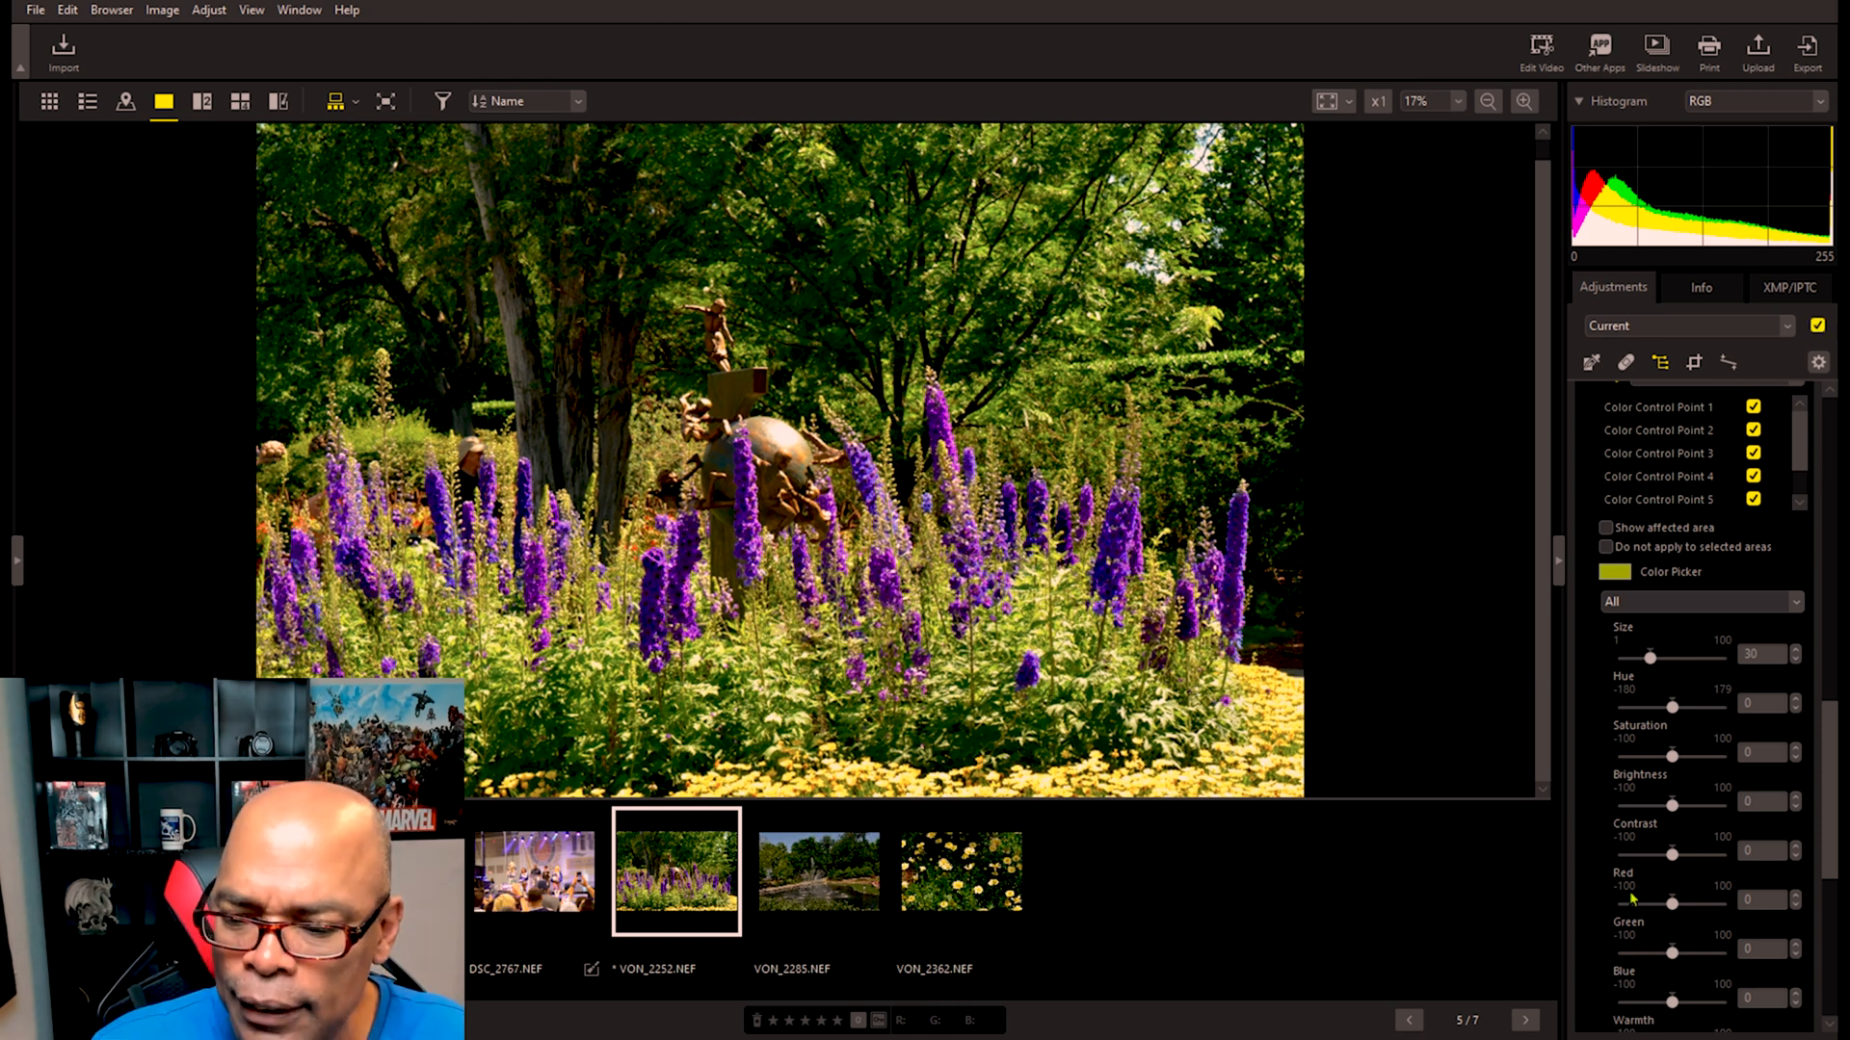
Step: Turn off Color Control Points 1, 2 and 3, and delete the points between them and the last one
click(1753, 407)
click(1753, 429)
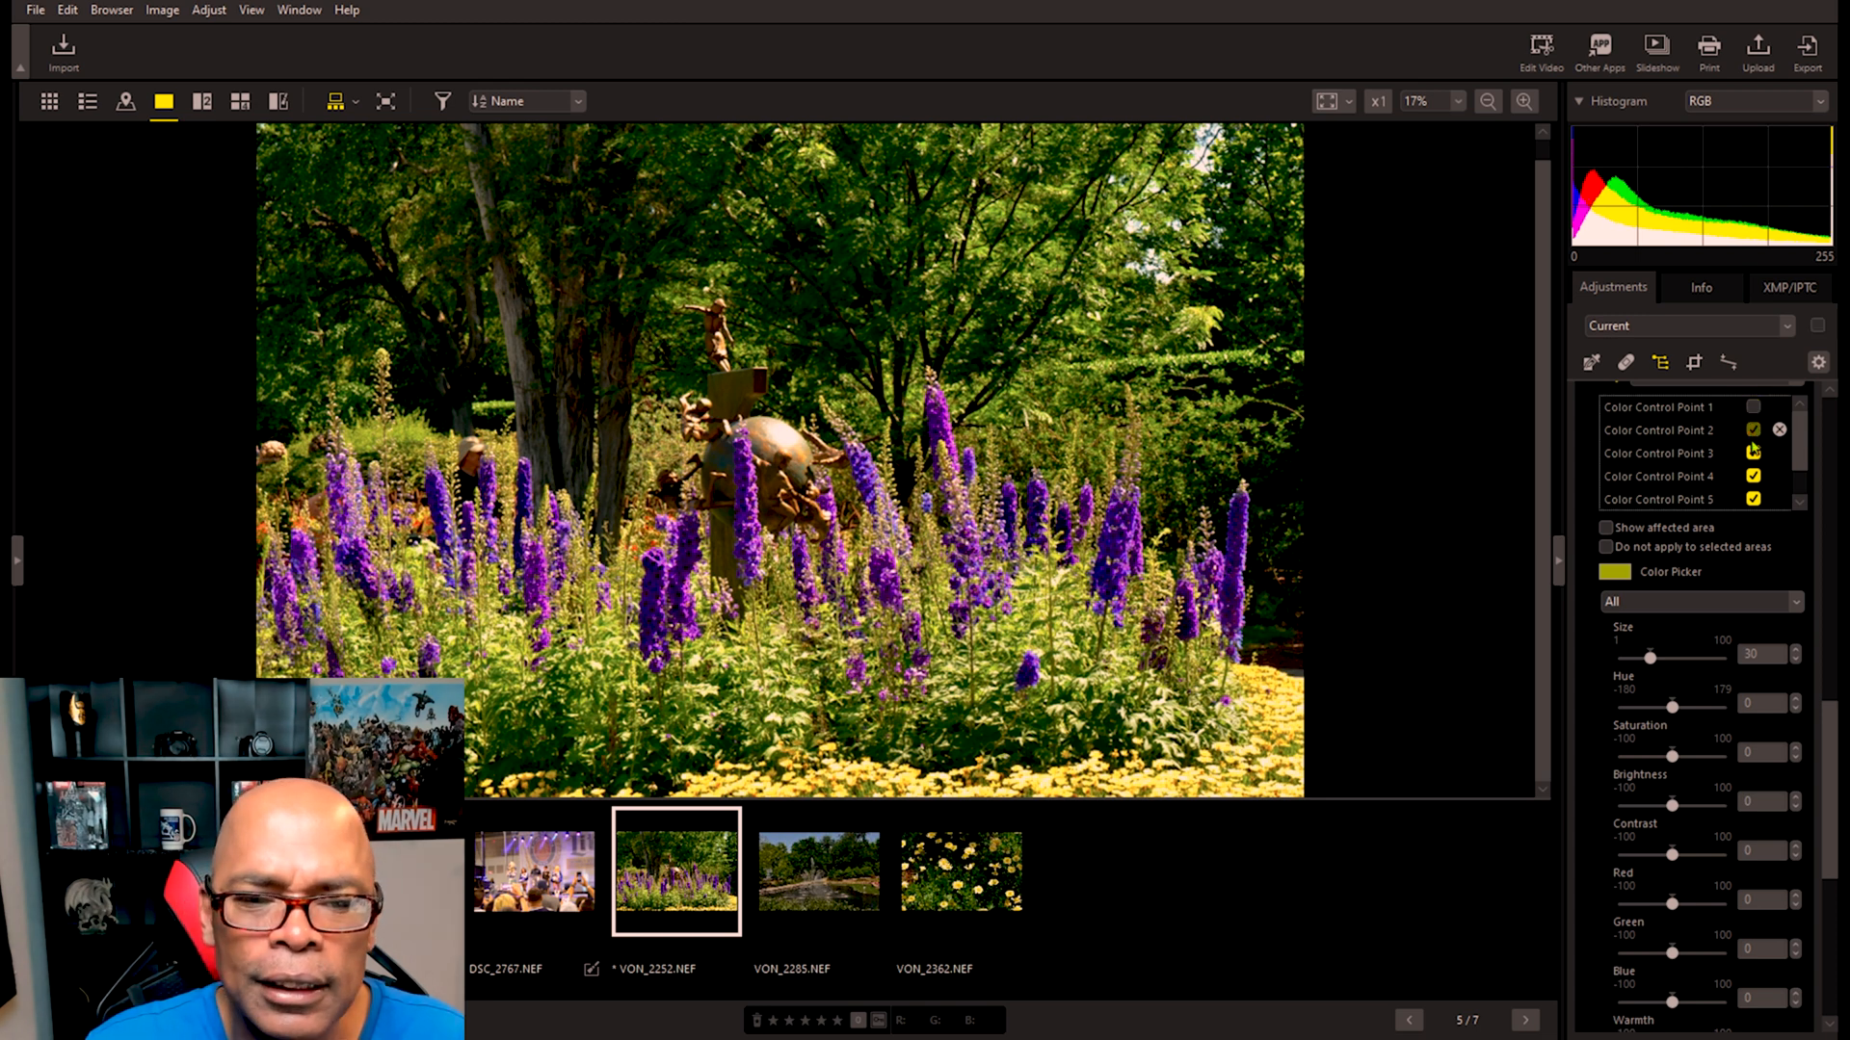
click(1753, 454)
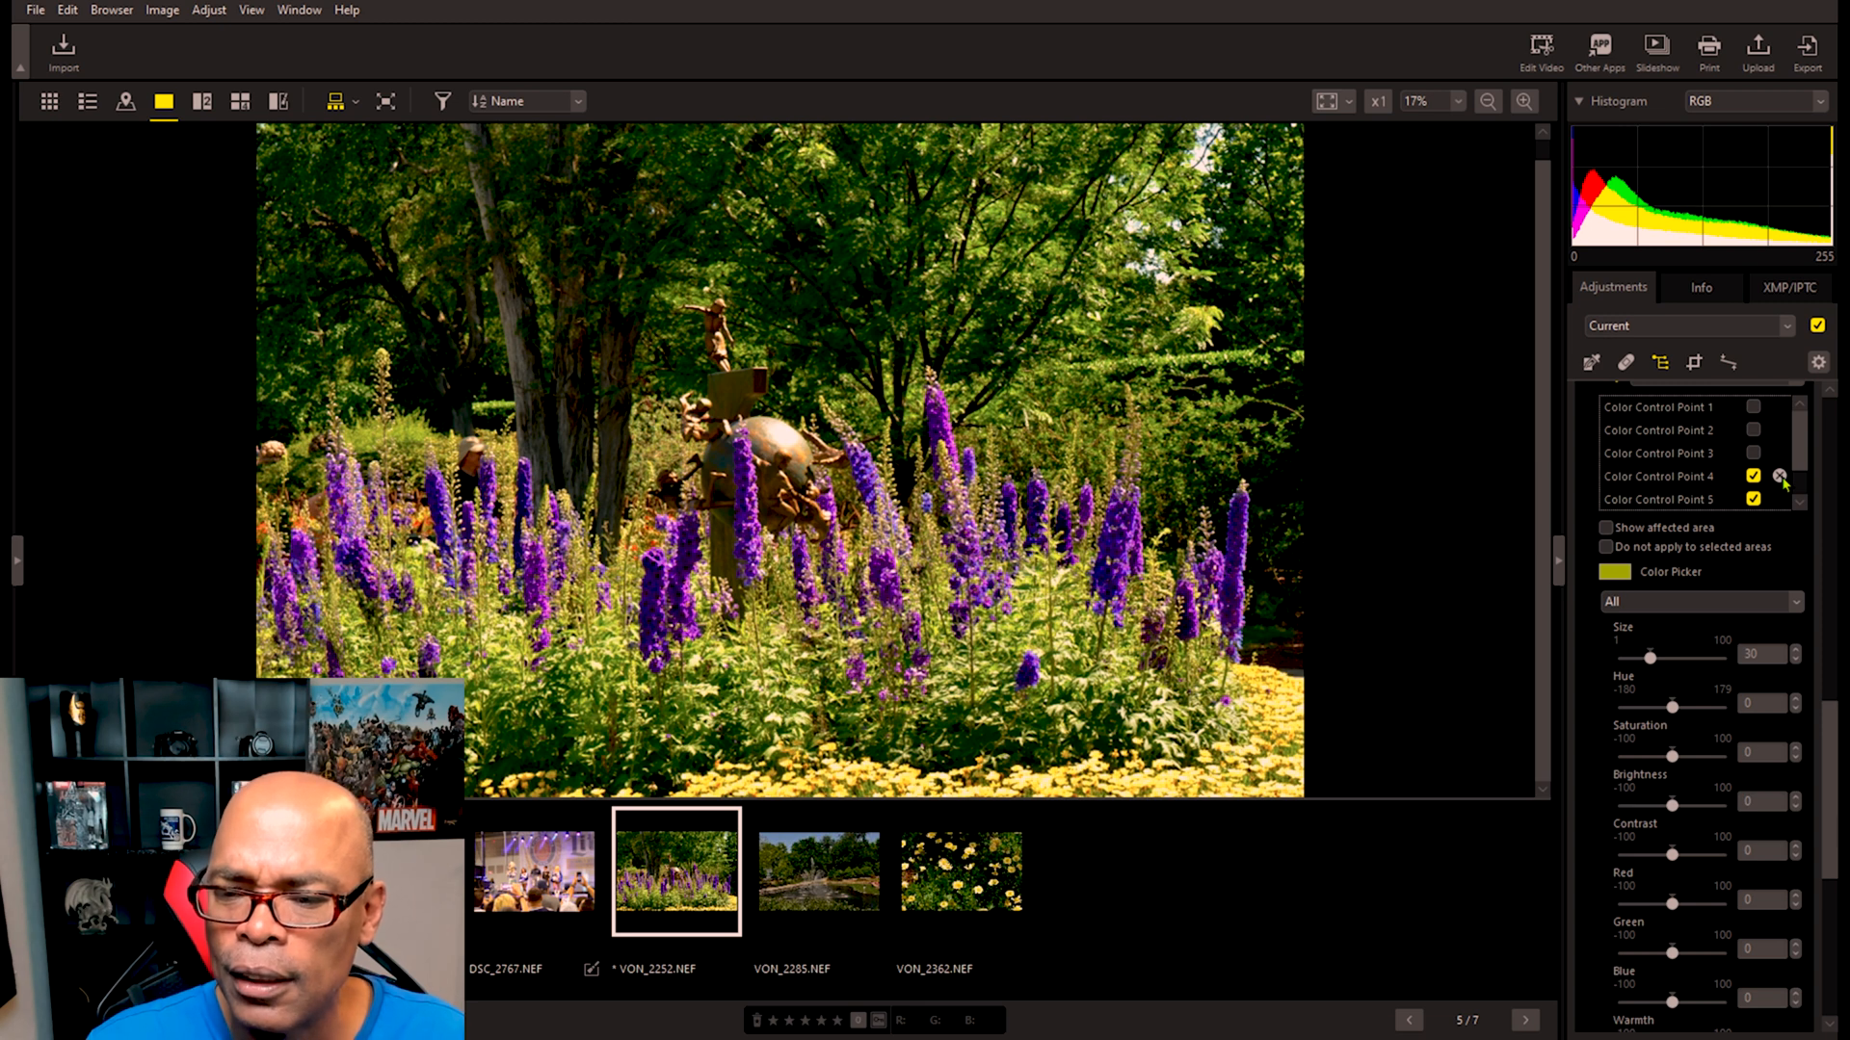
click(1779, 478)
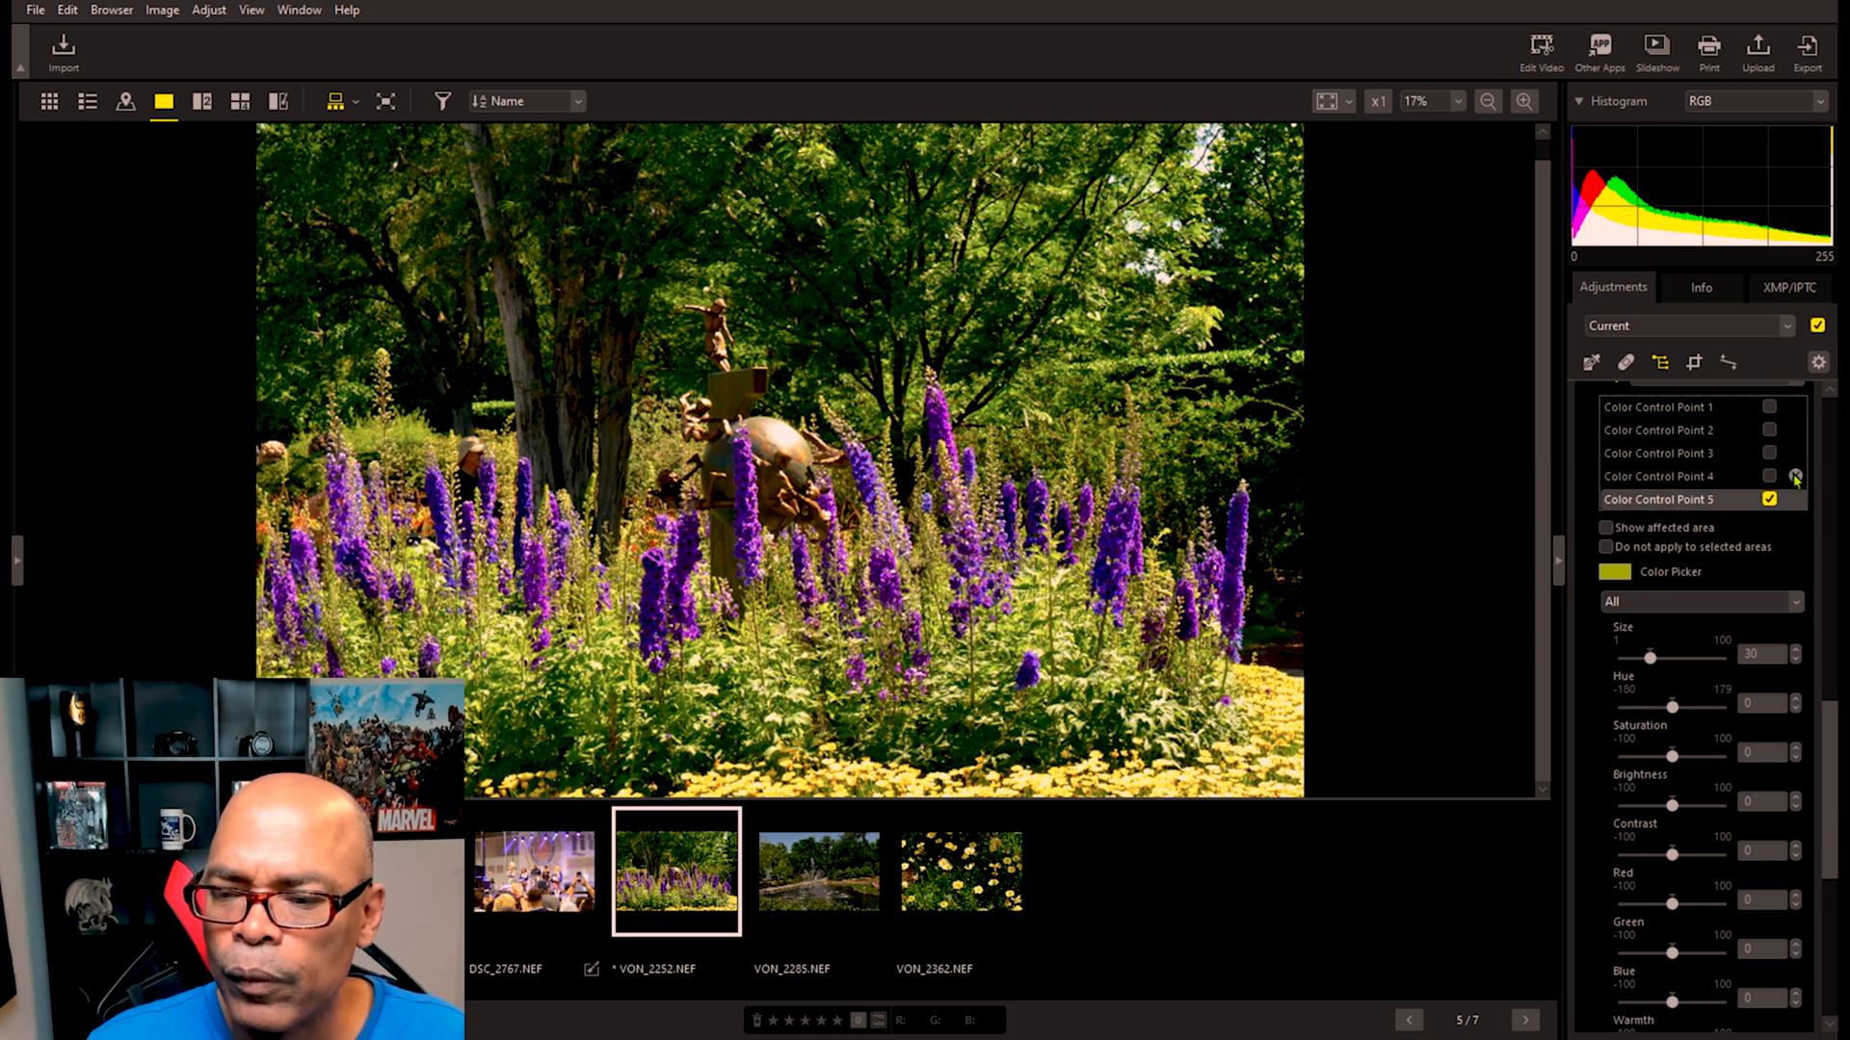
click(1795, 476)
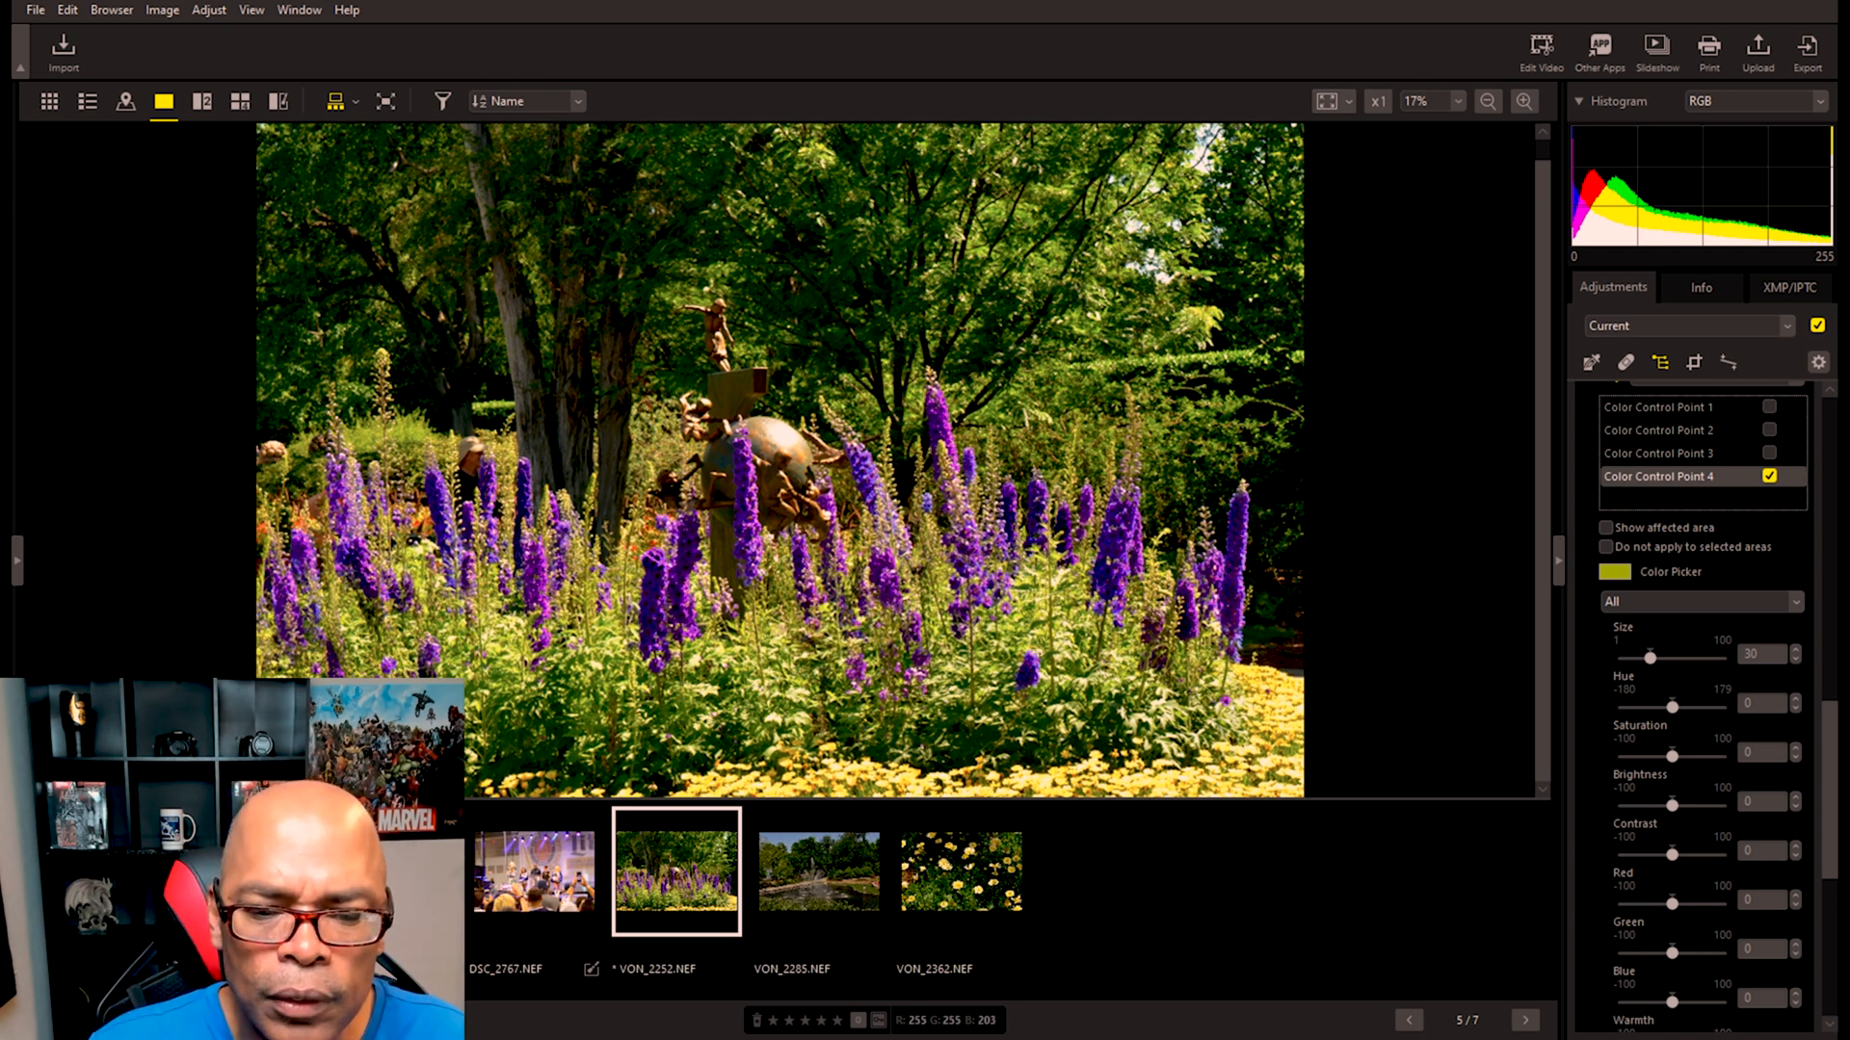
Step: Add a color control point just above the lone low purple flower and set its green to 100 after trying -12
click(1036, 652)
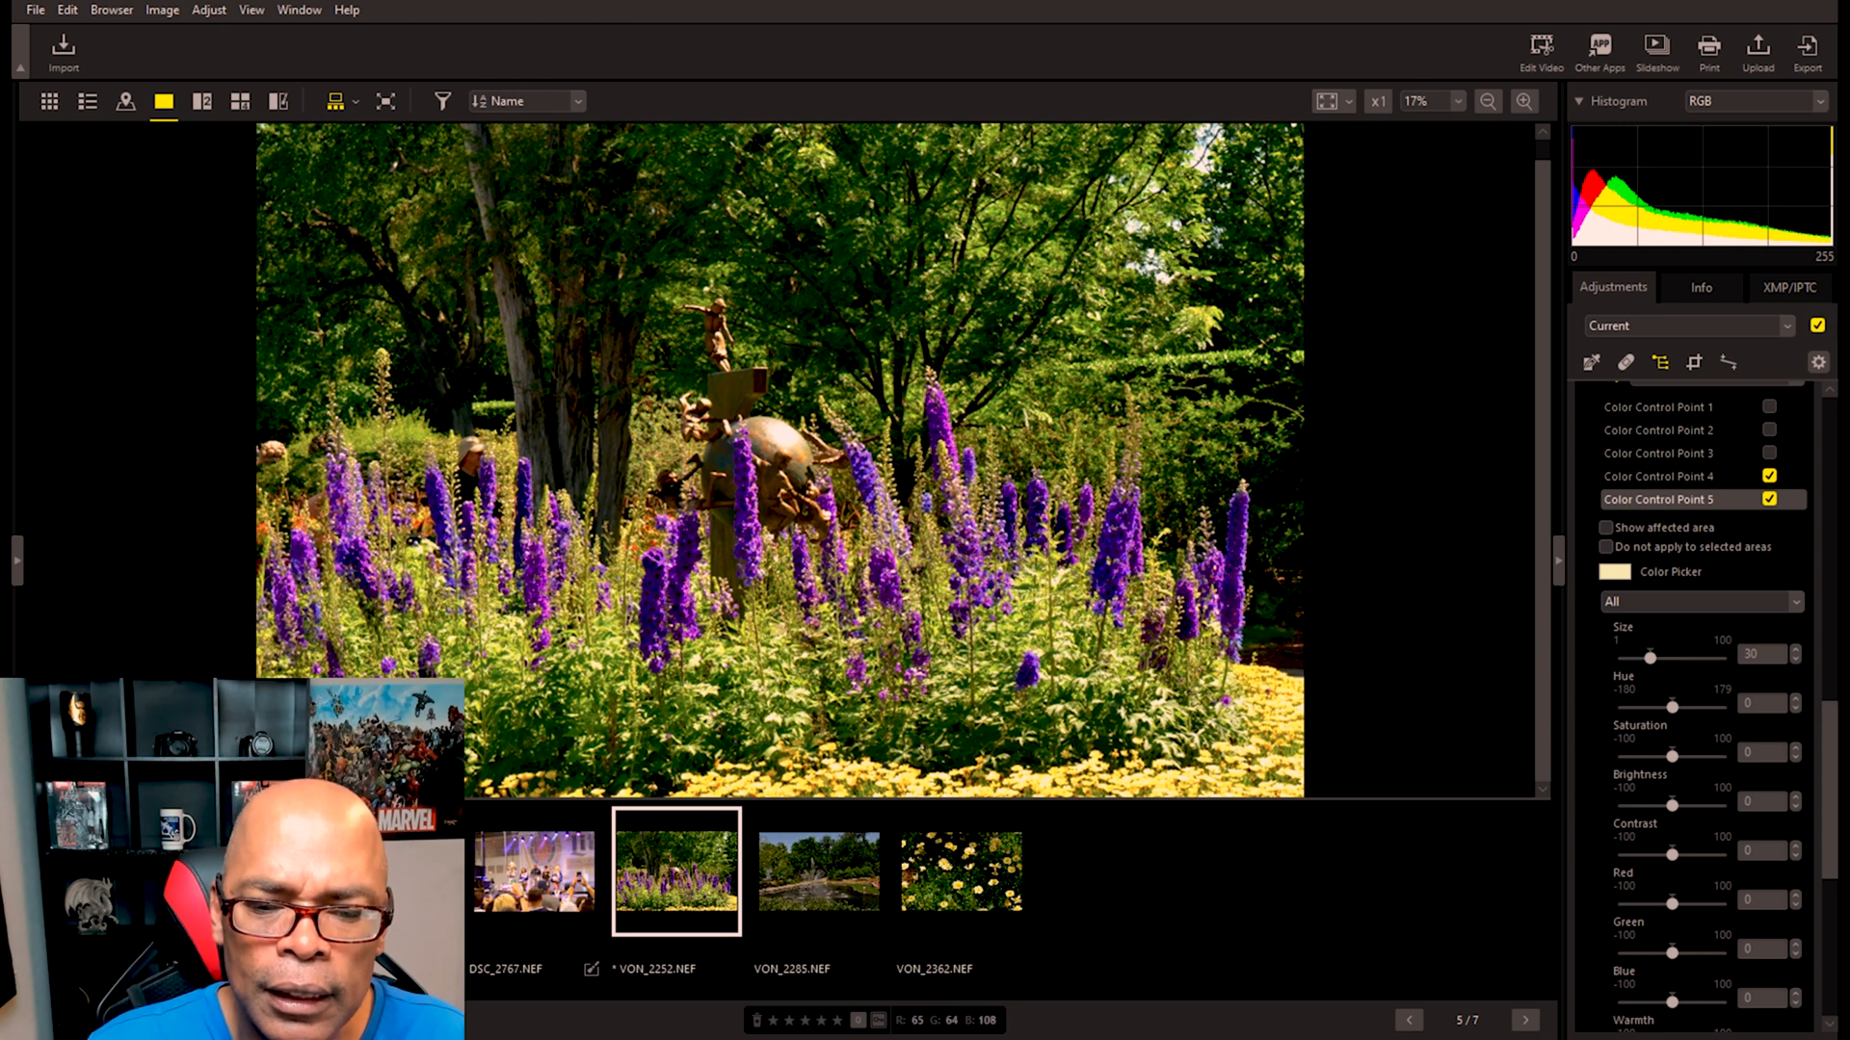
drag(1112, 595, 1093, 590)
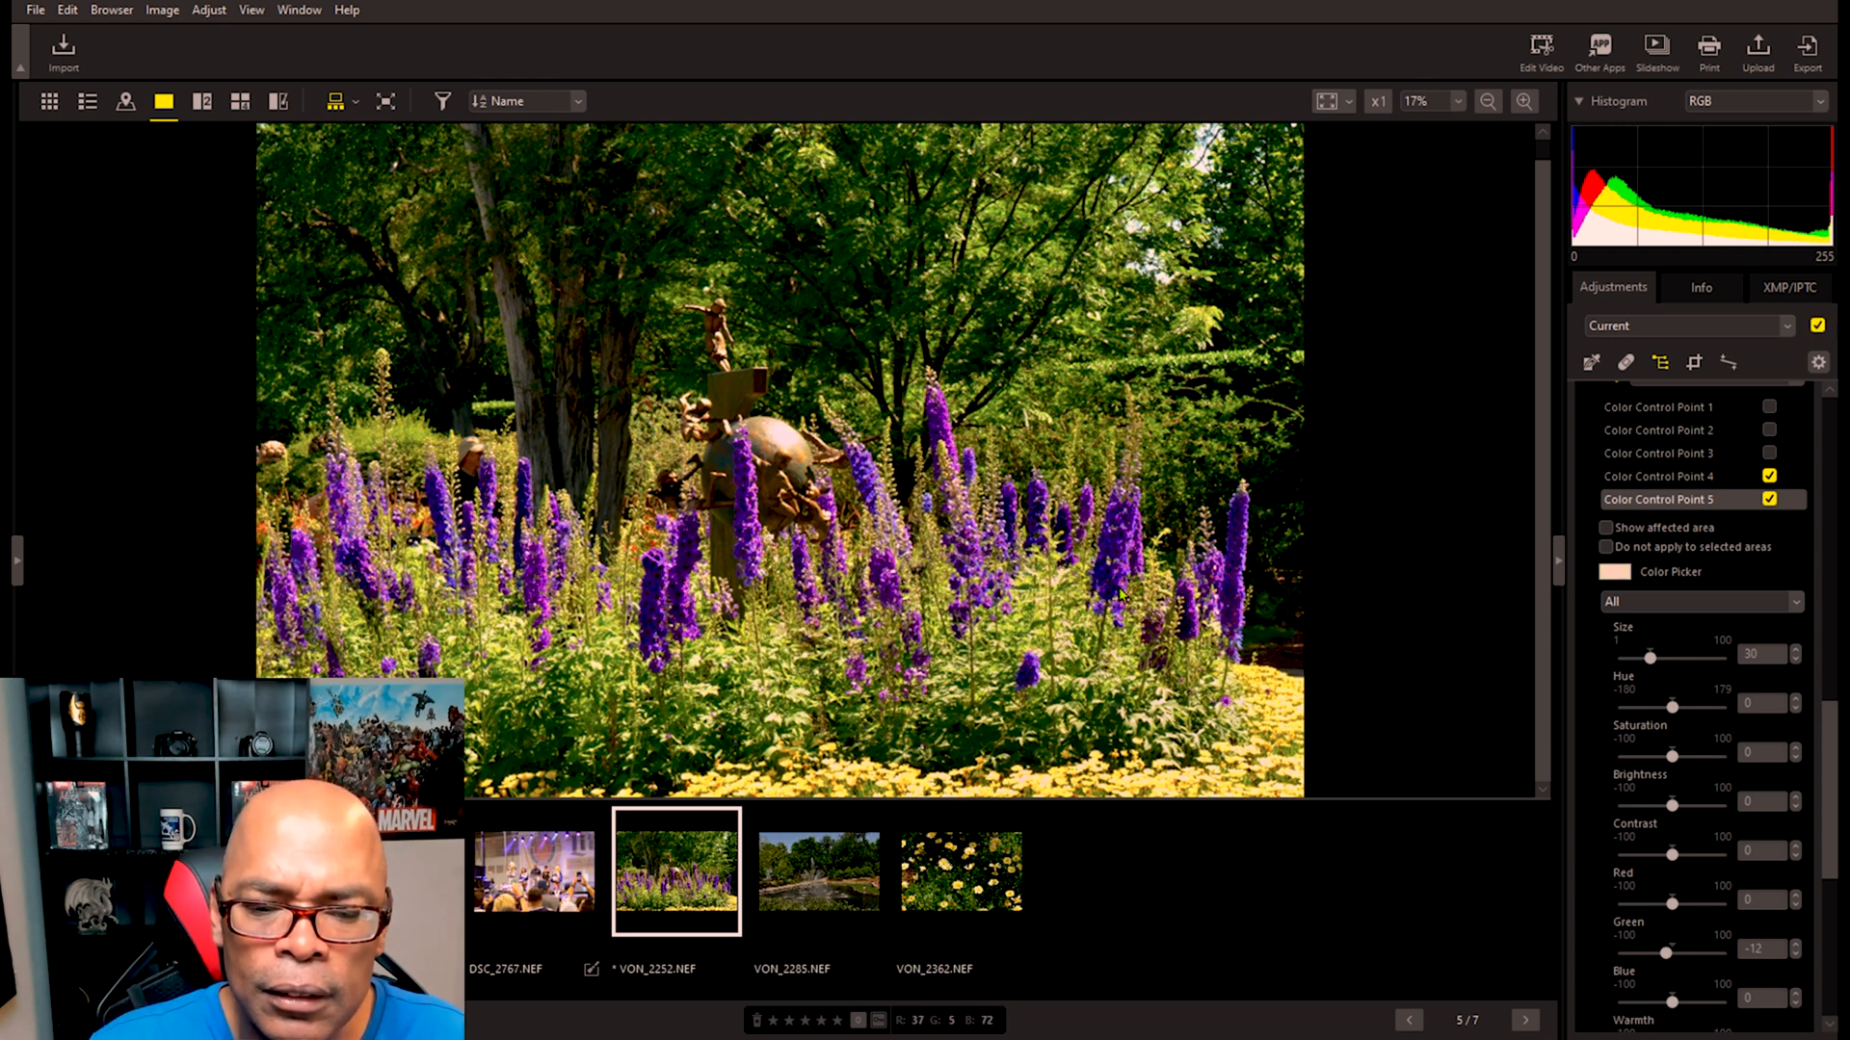
click(1173, 597)
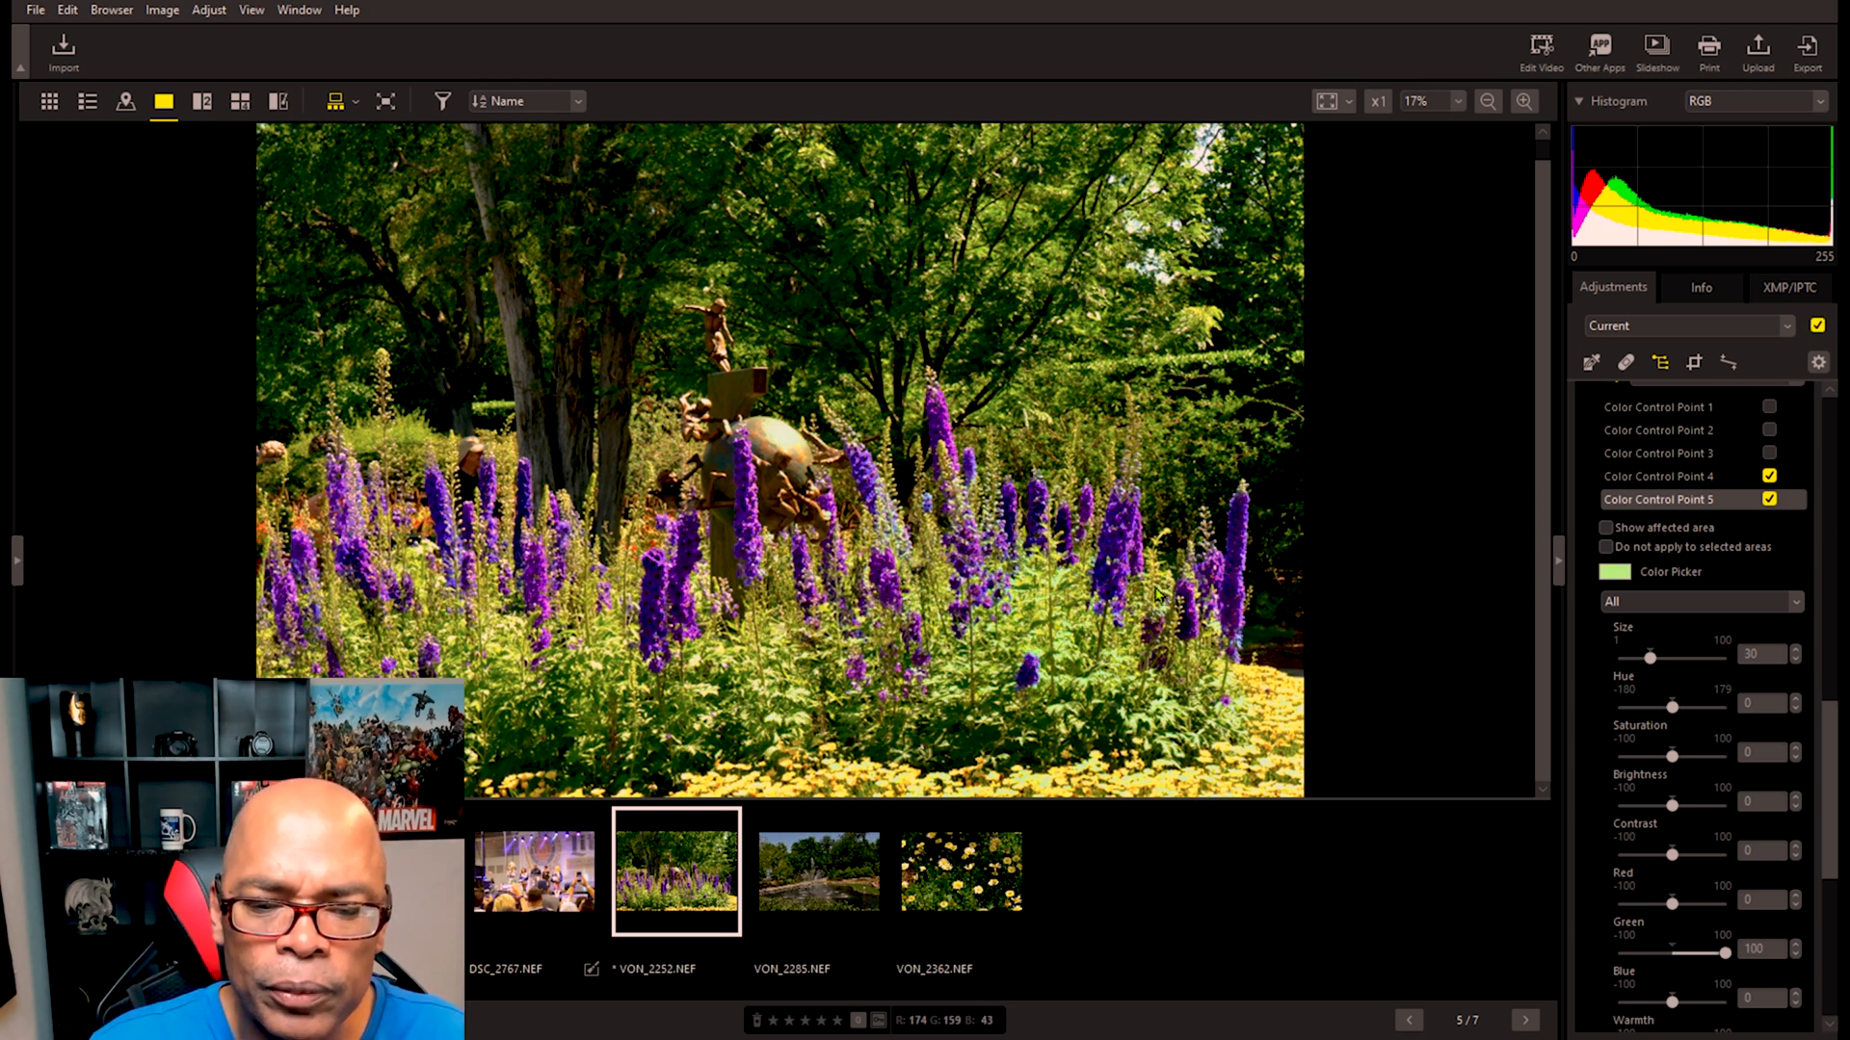
Step: Set Color Control Point 5's green to 51, and switch its affected-area preview and its do-not-apply option on and off in turn
drag(1152, 584, 1142, 580)
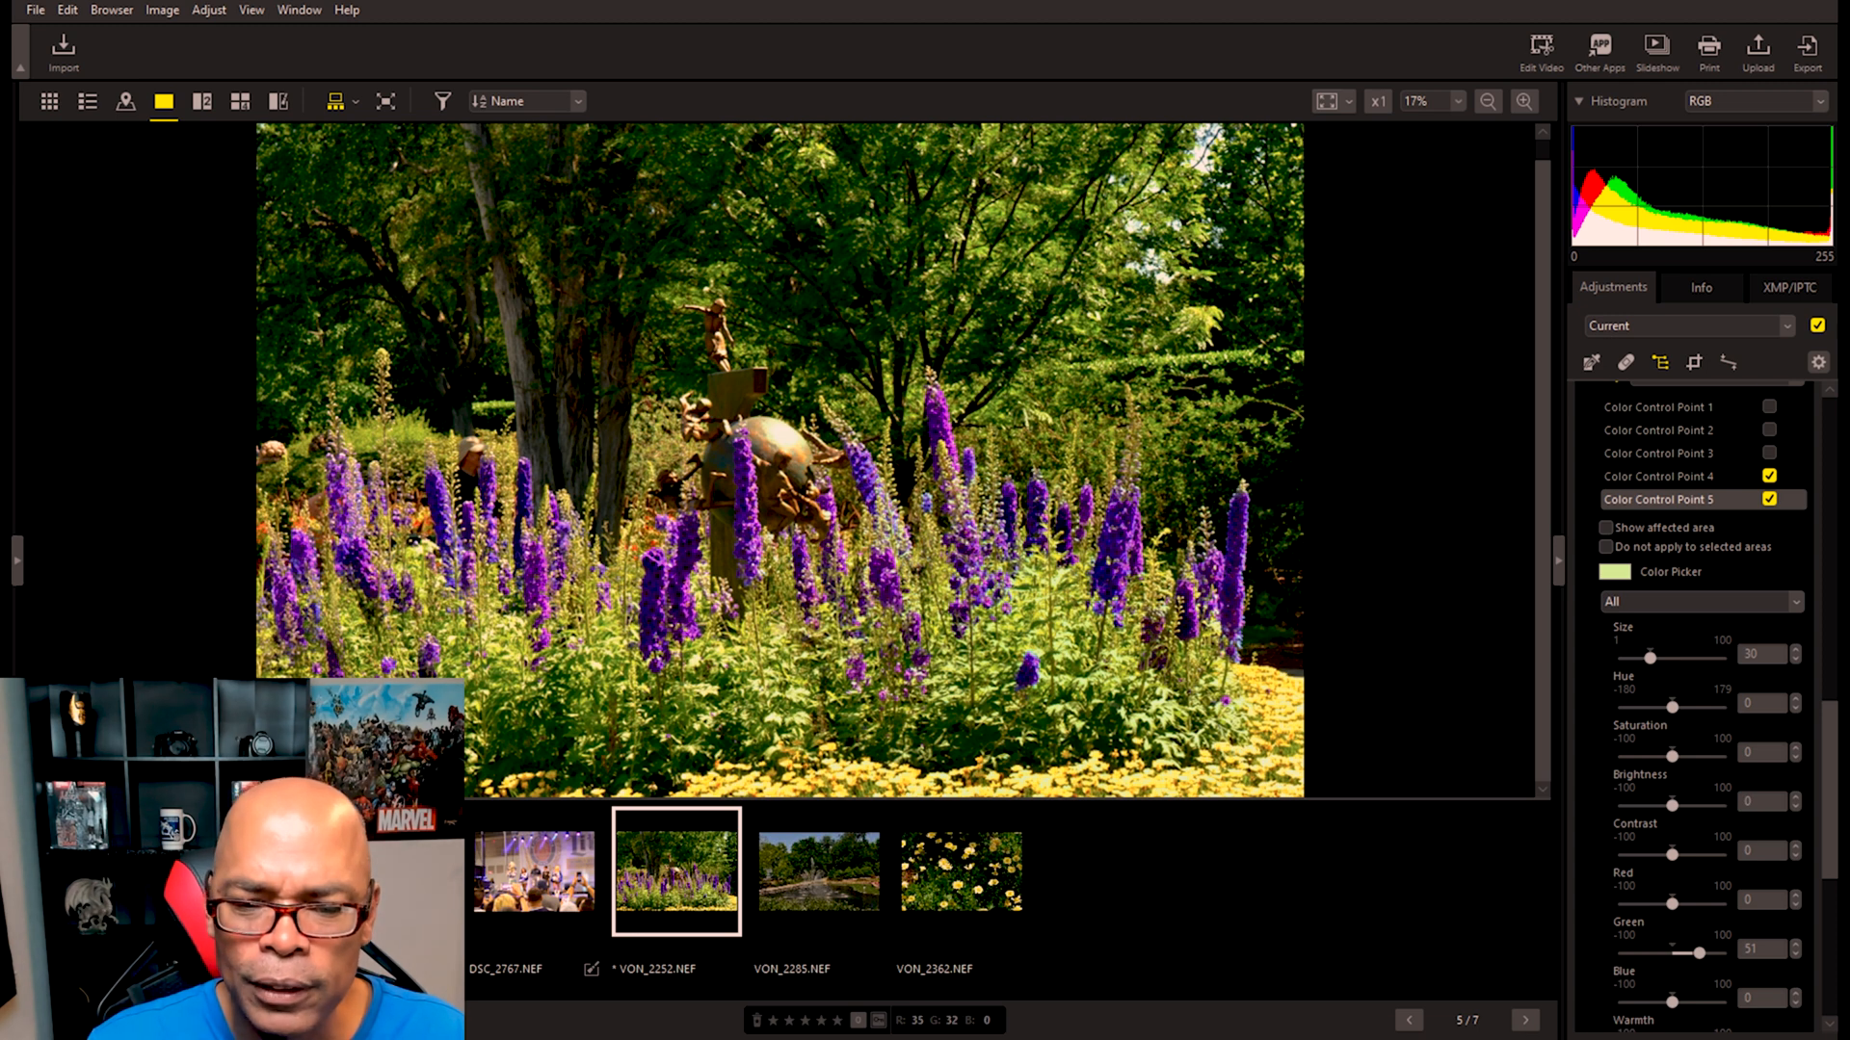
click(1606, 529)
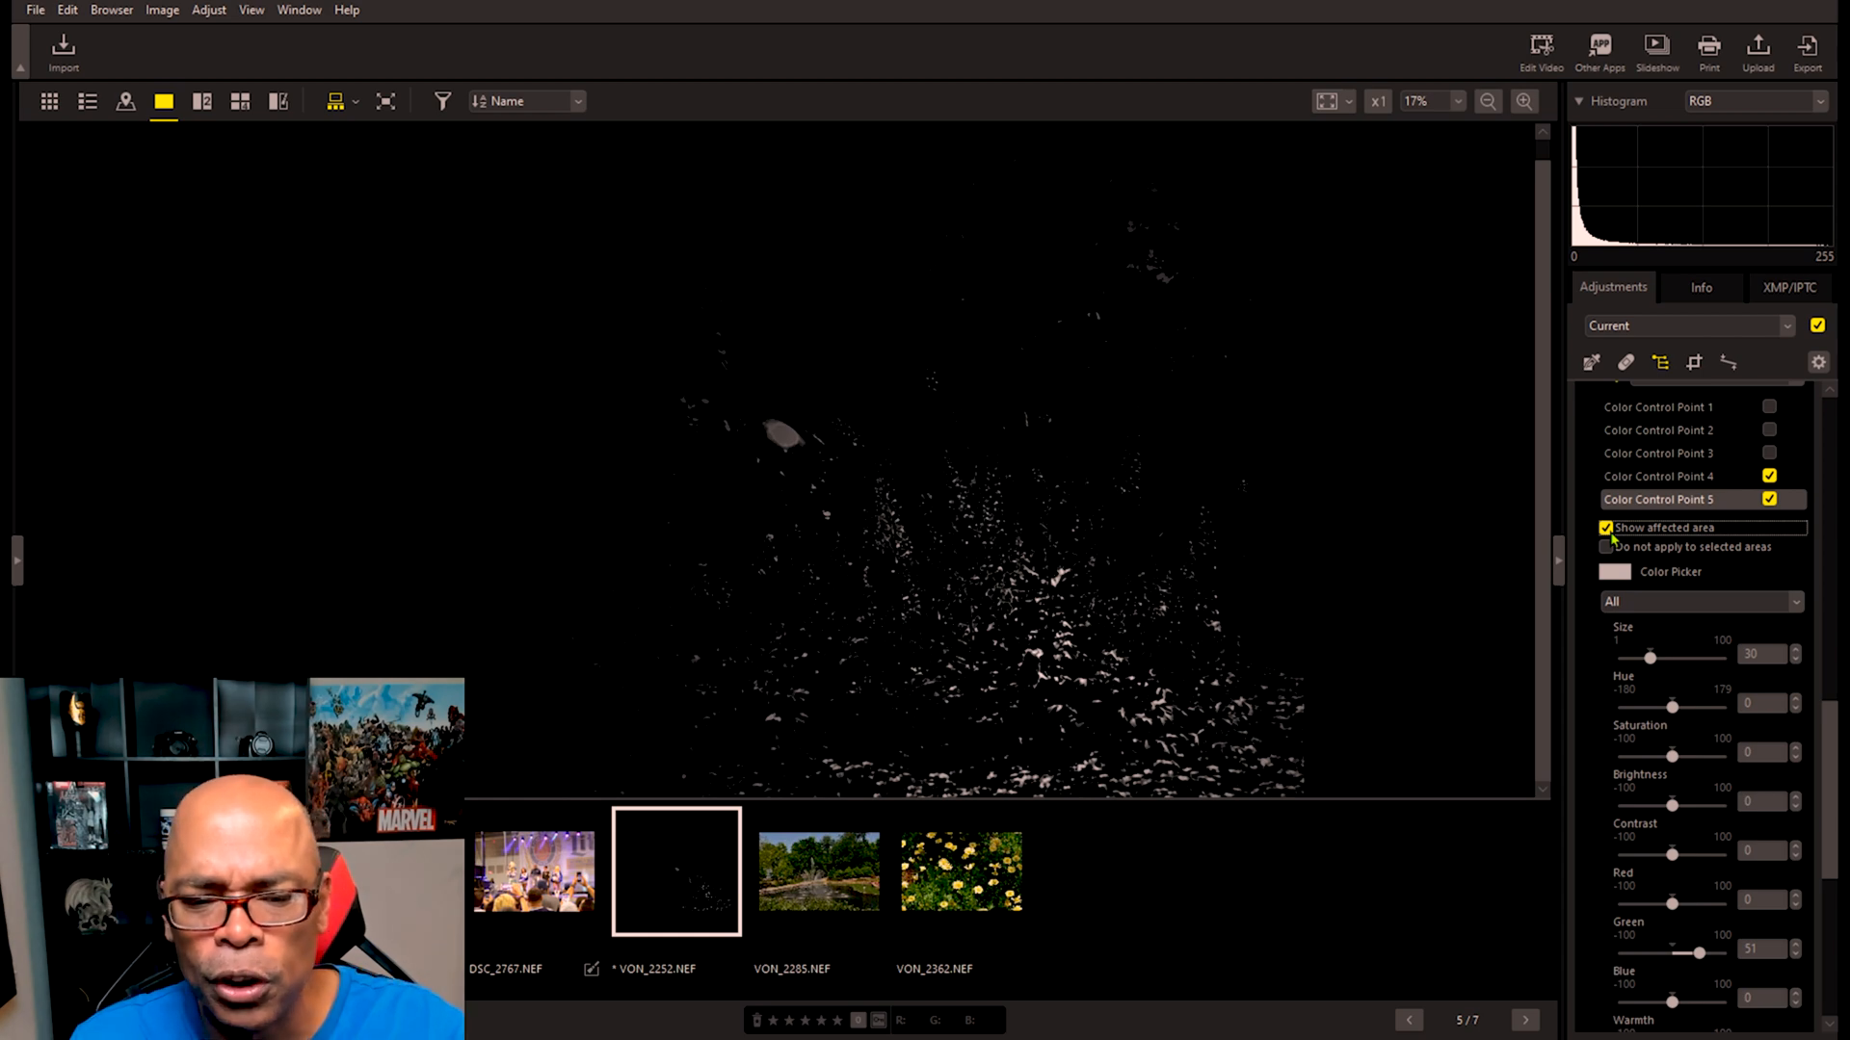
click(1606, 529)
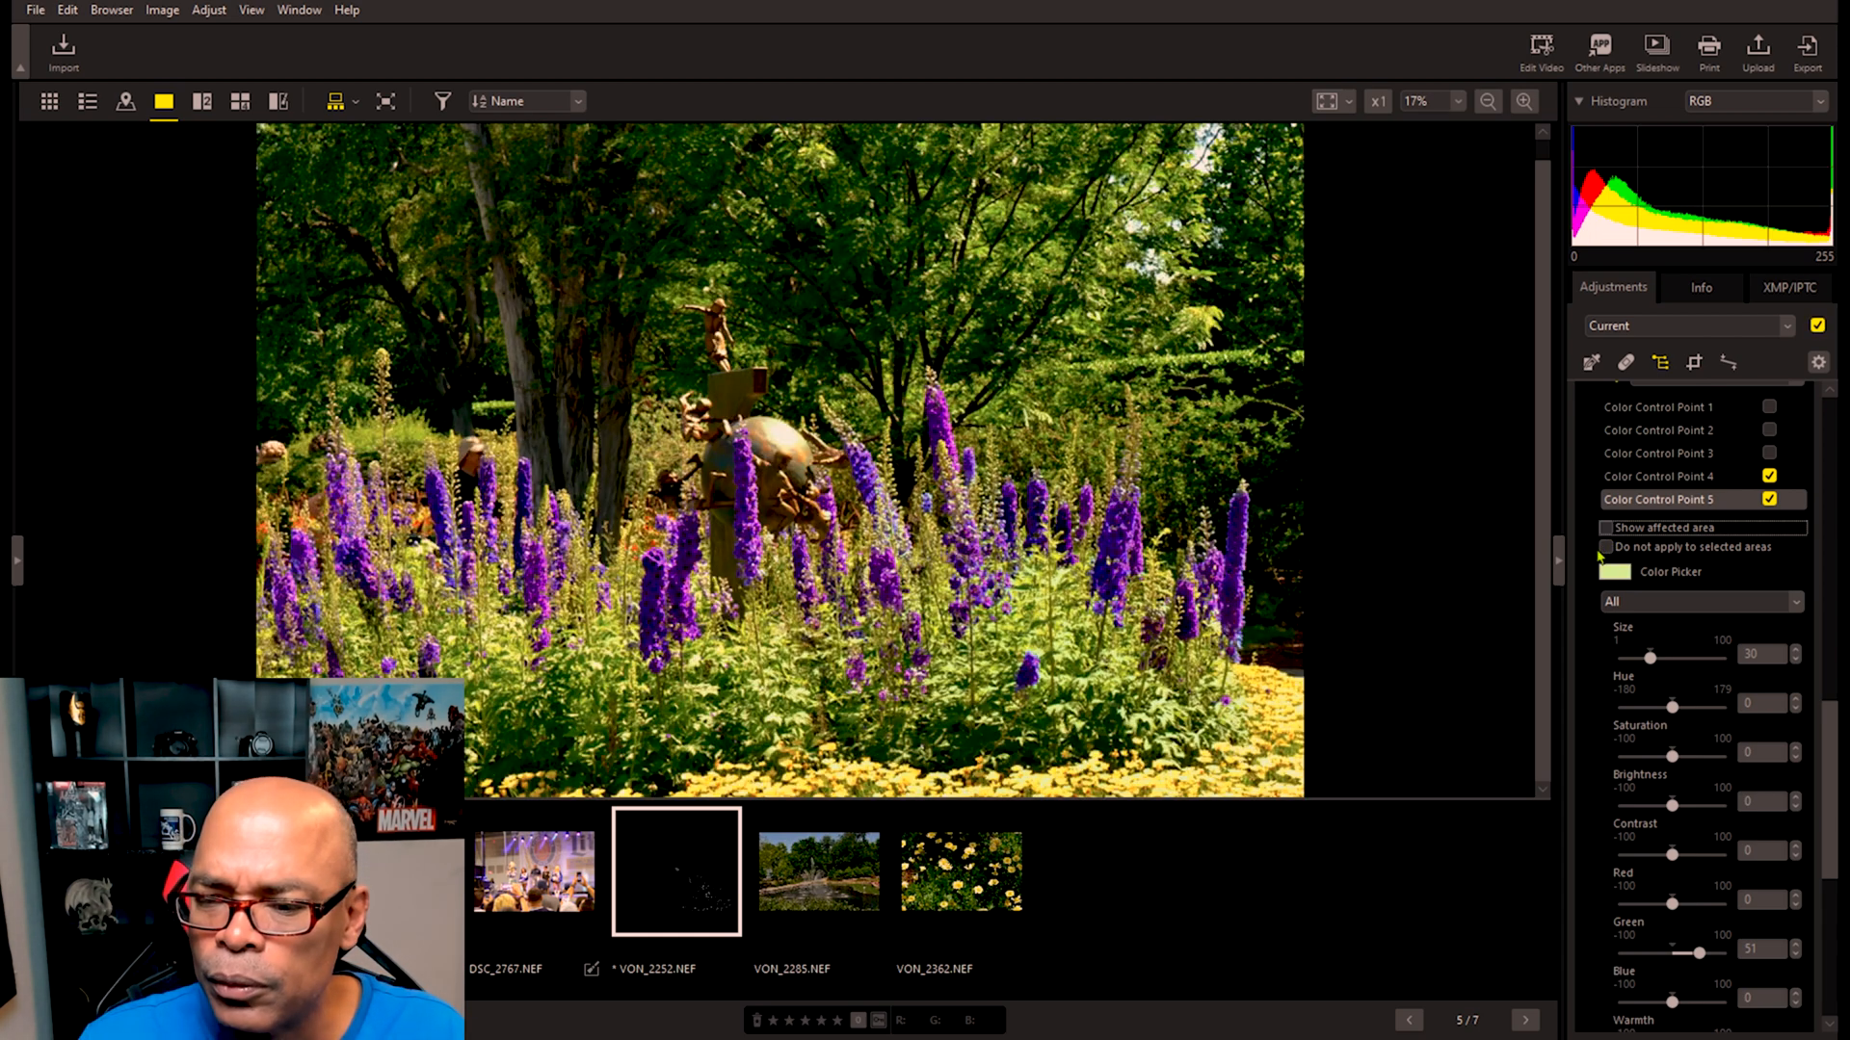
click(1606, 548)
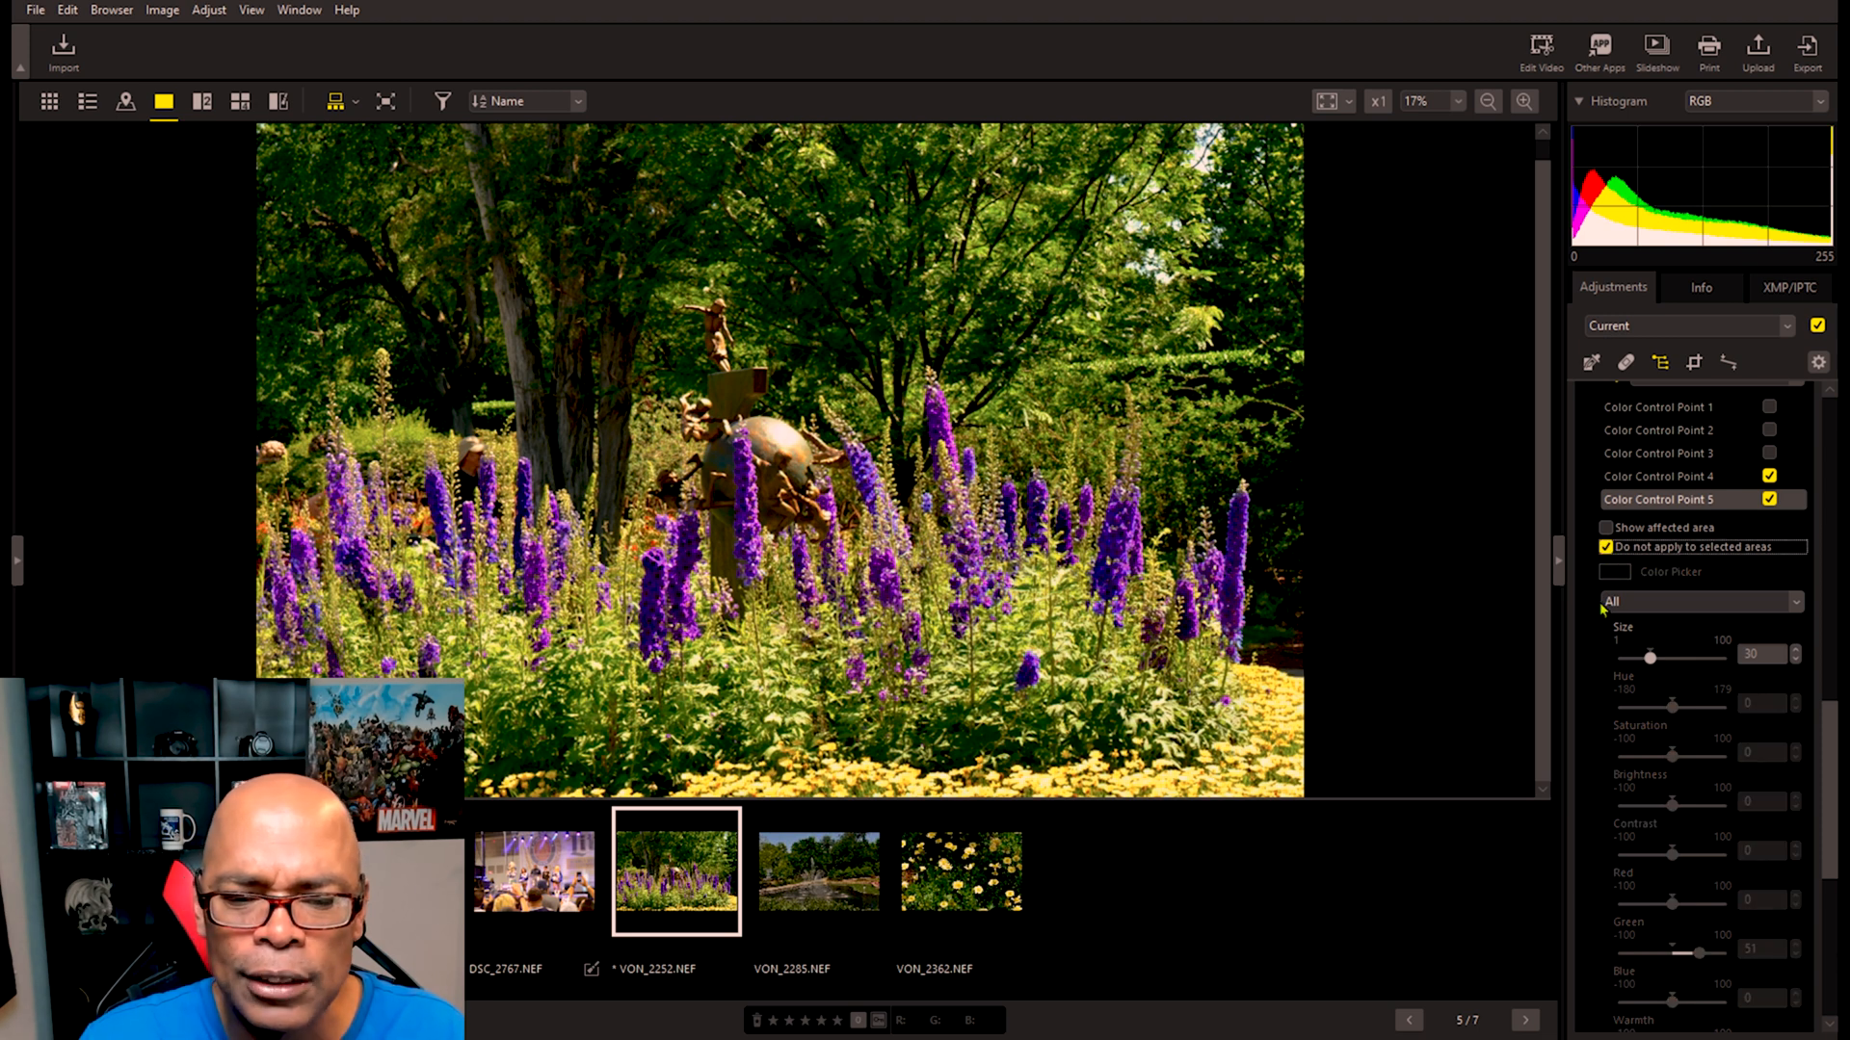
click(1606, 547)
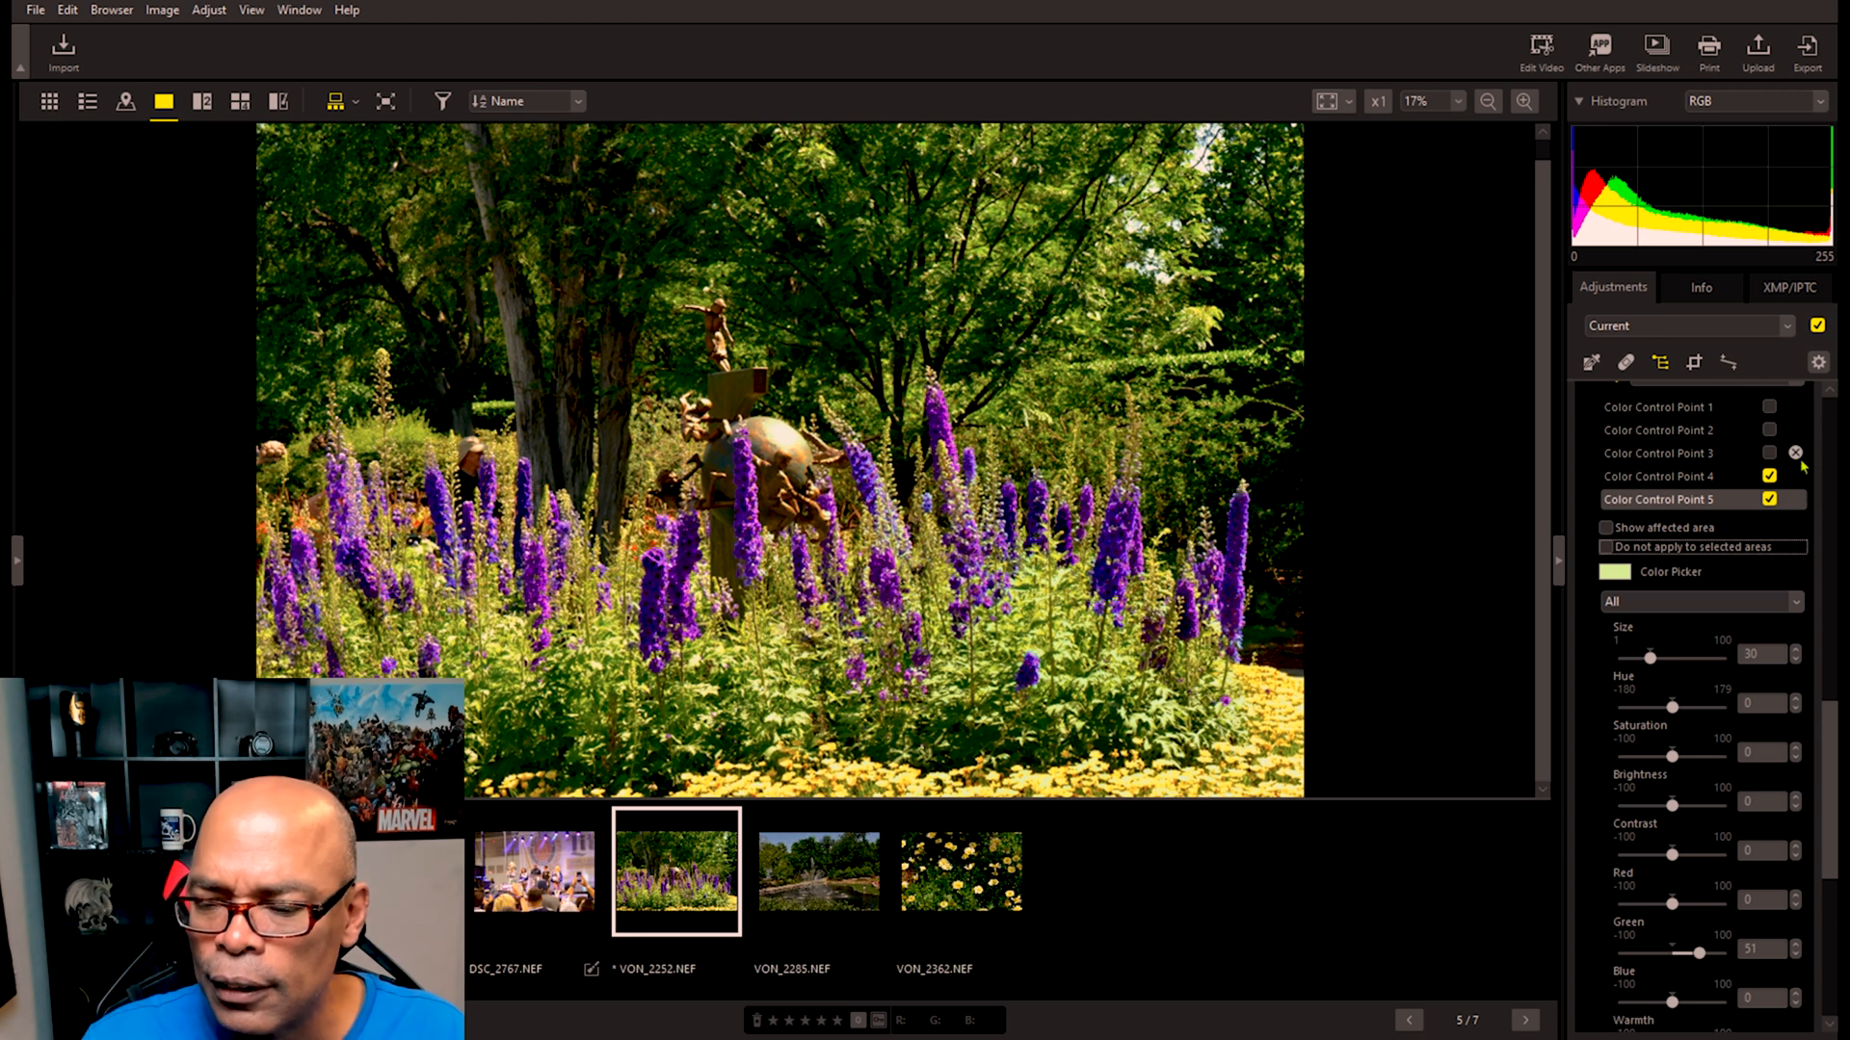
Step: Delete Color Control Points 5, 4 and 3 from the garden photo
click(1796, 500)
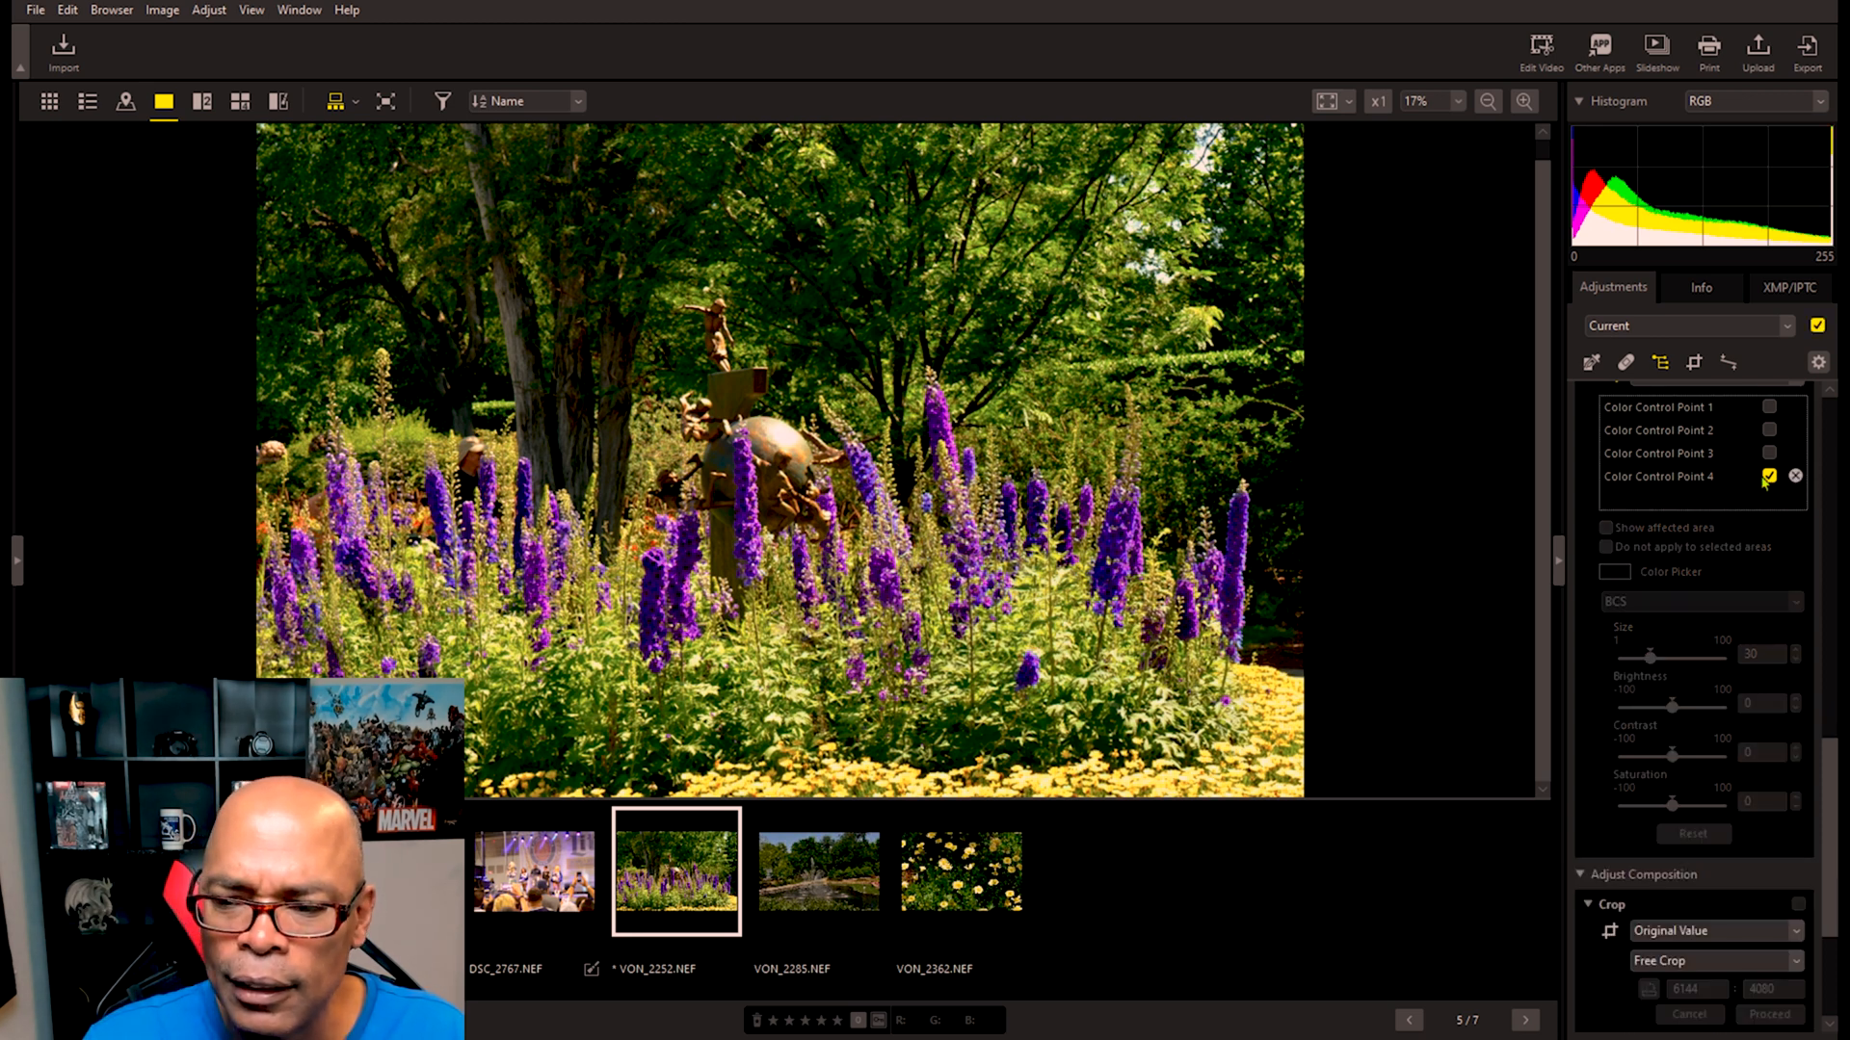
click(1795, 476)
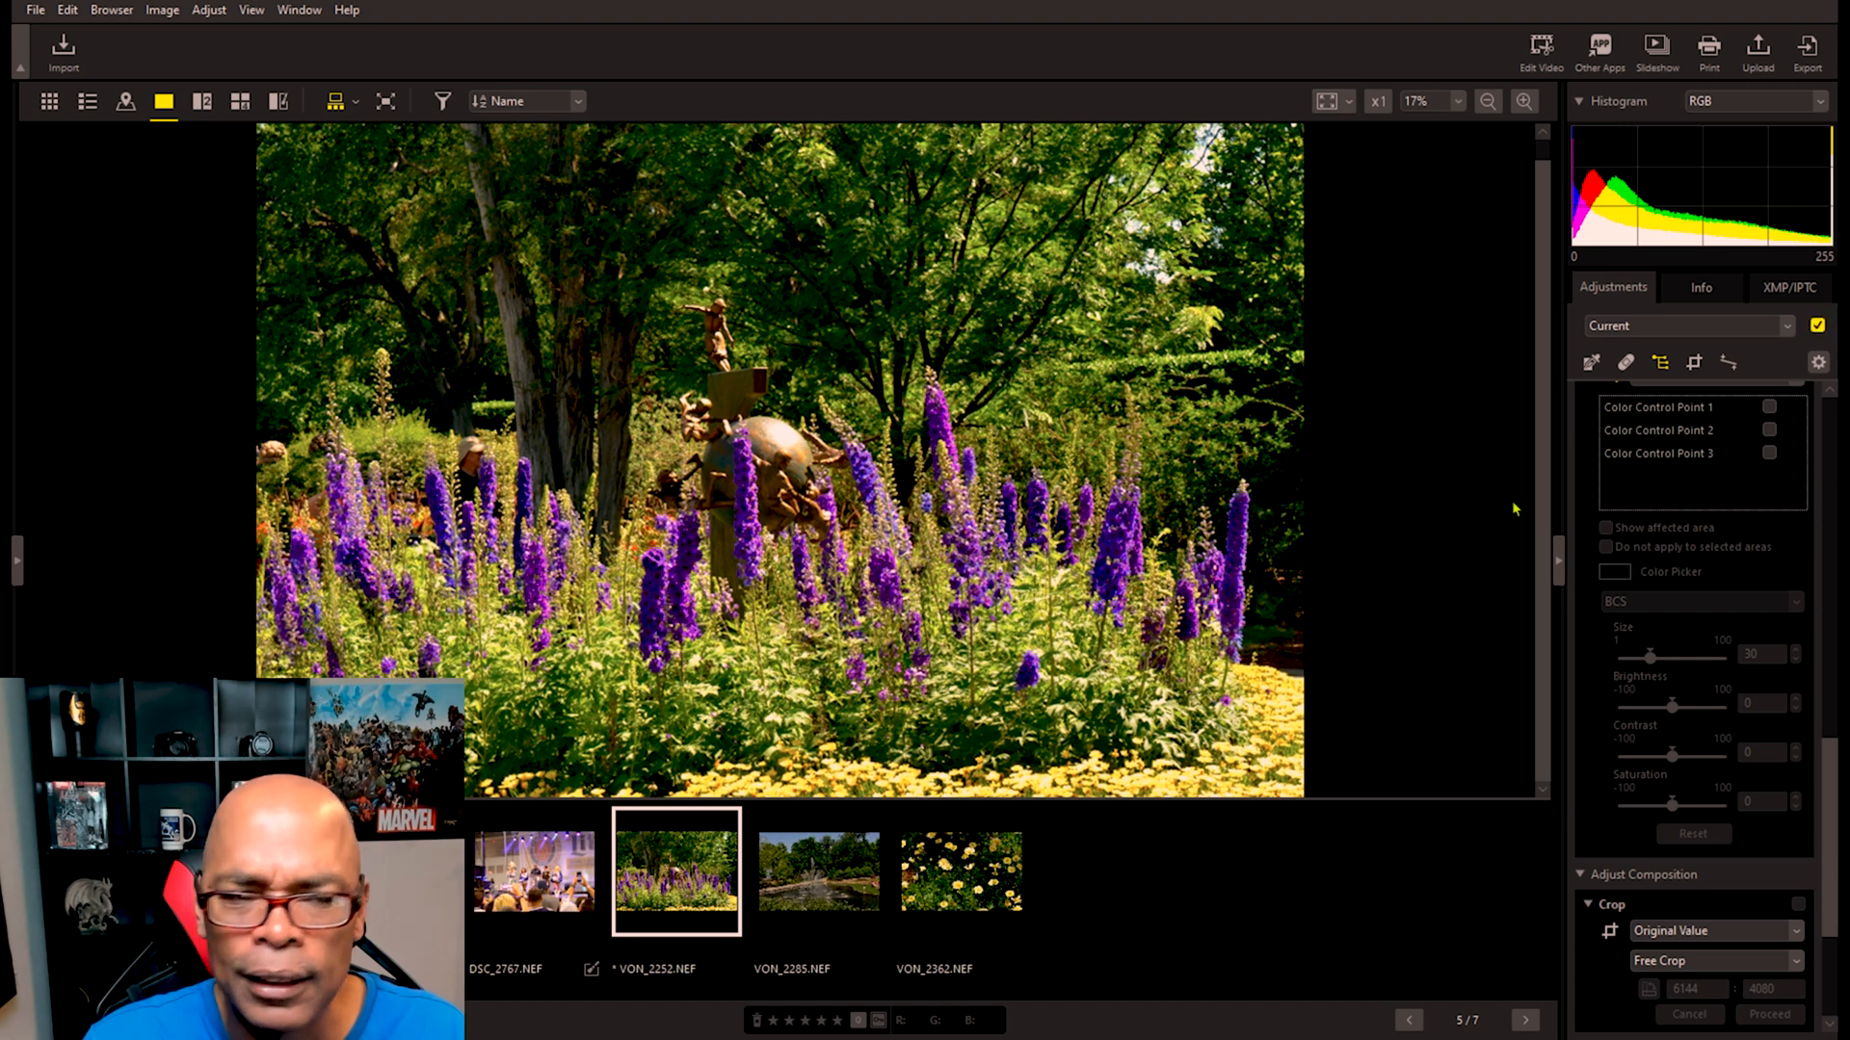
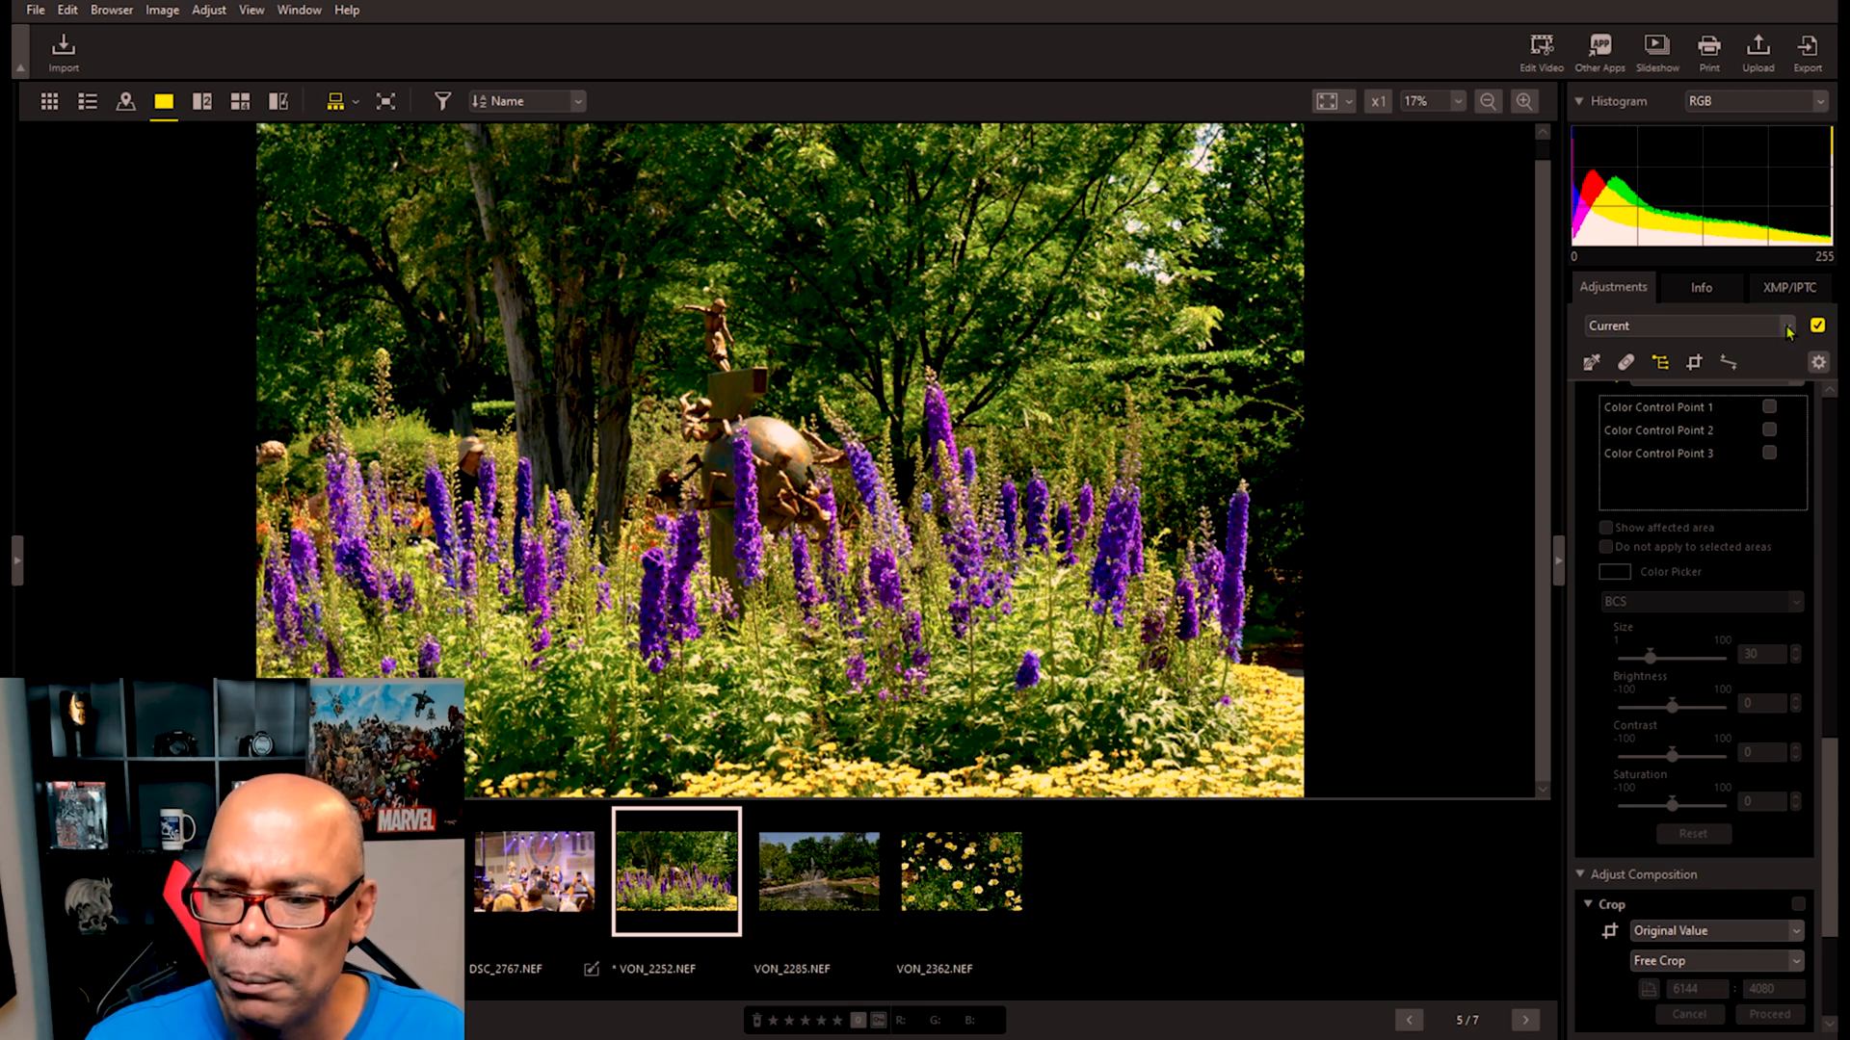
mouse_move(1711, 461)
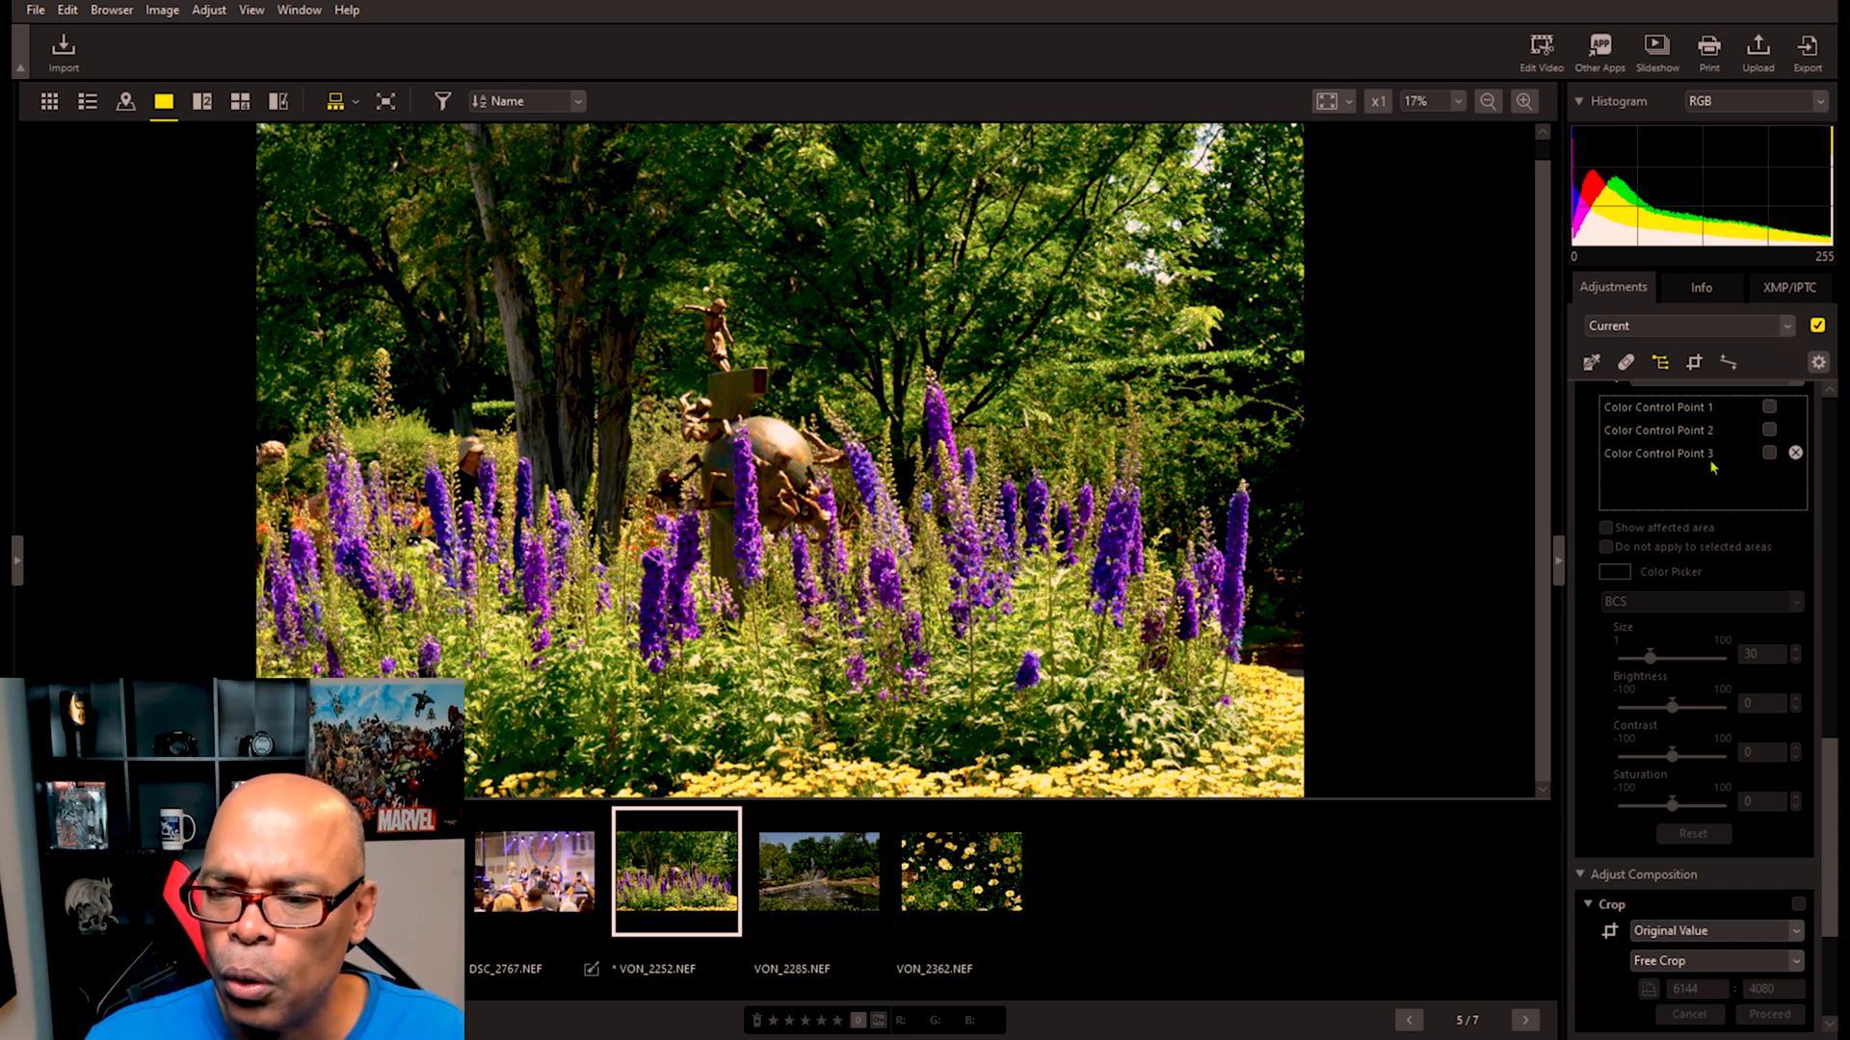
click(1795, 454)
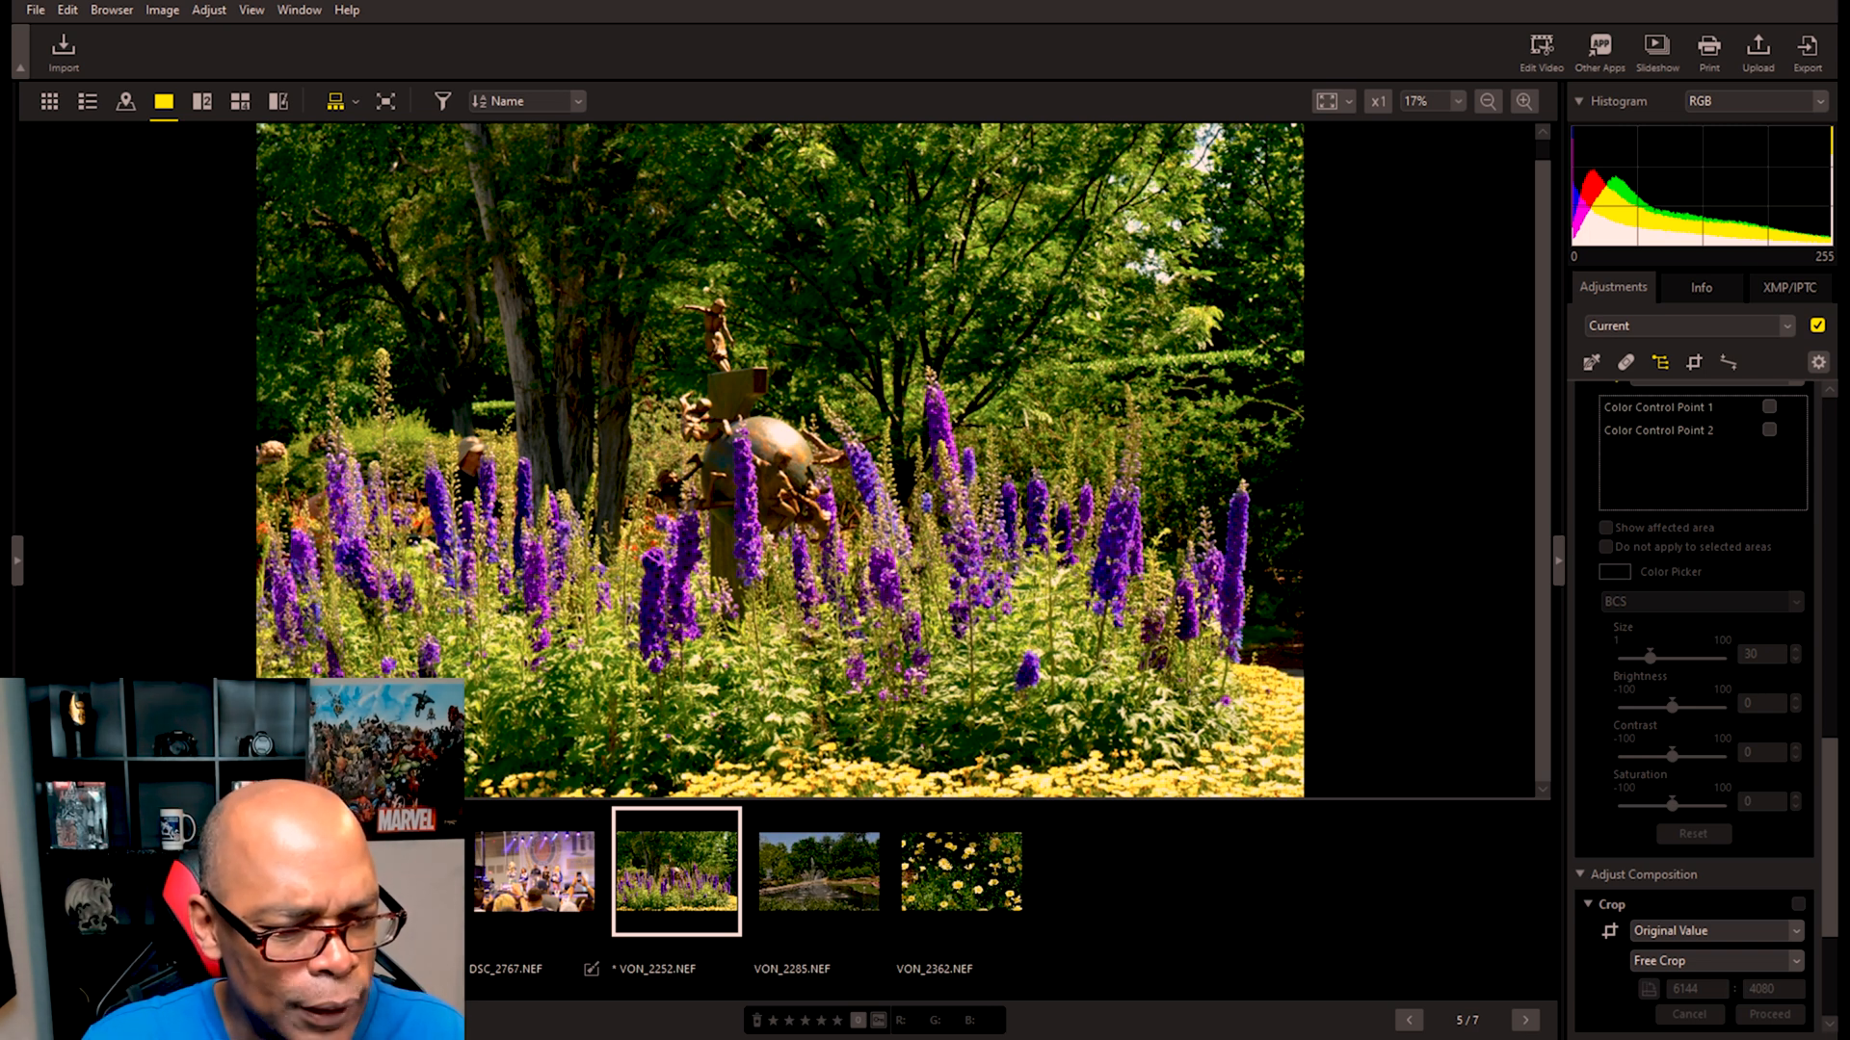
Step: Rate the first fighter jet photo in the folder five stars and the second one four stars
key(Home)
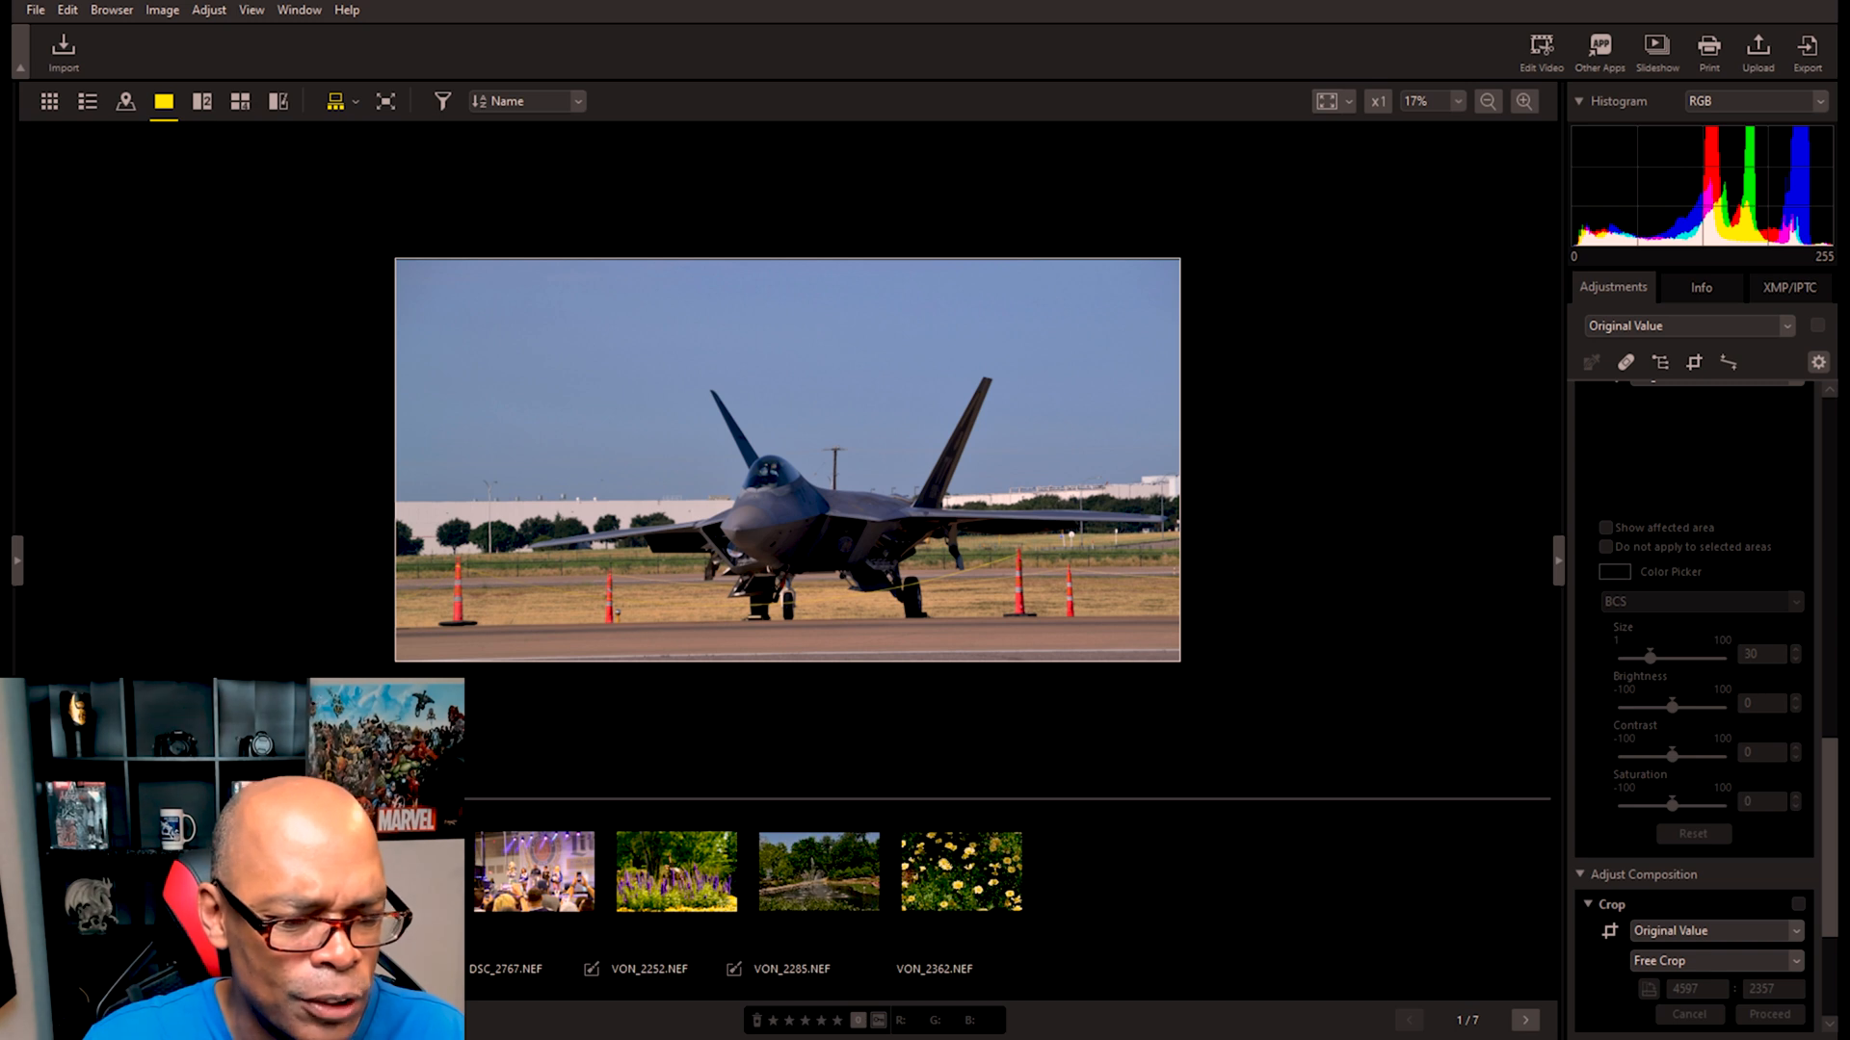
key(4)
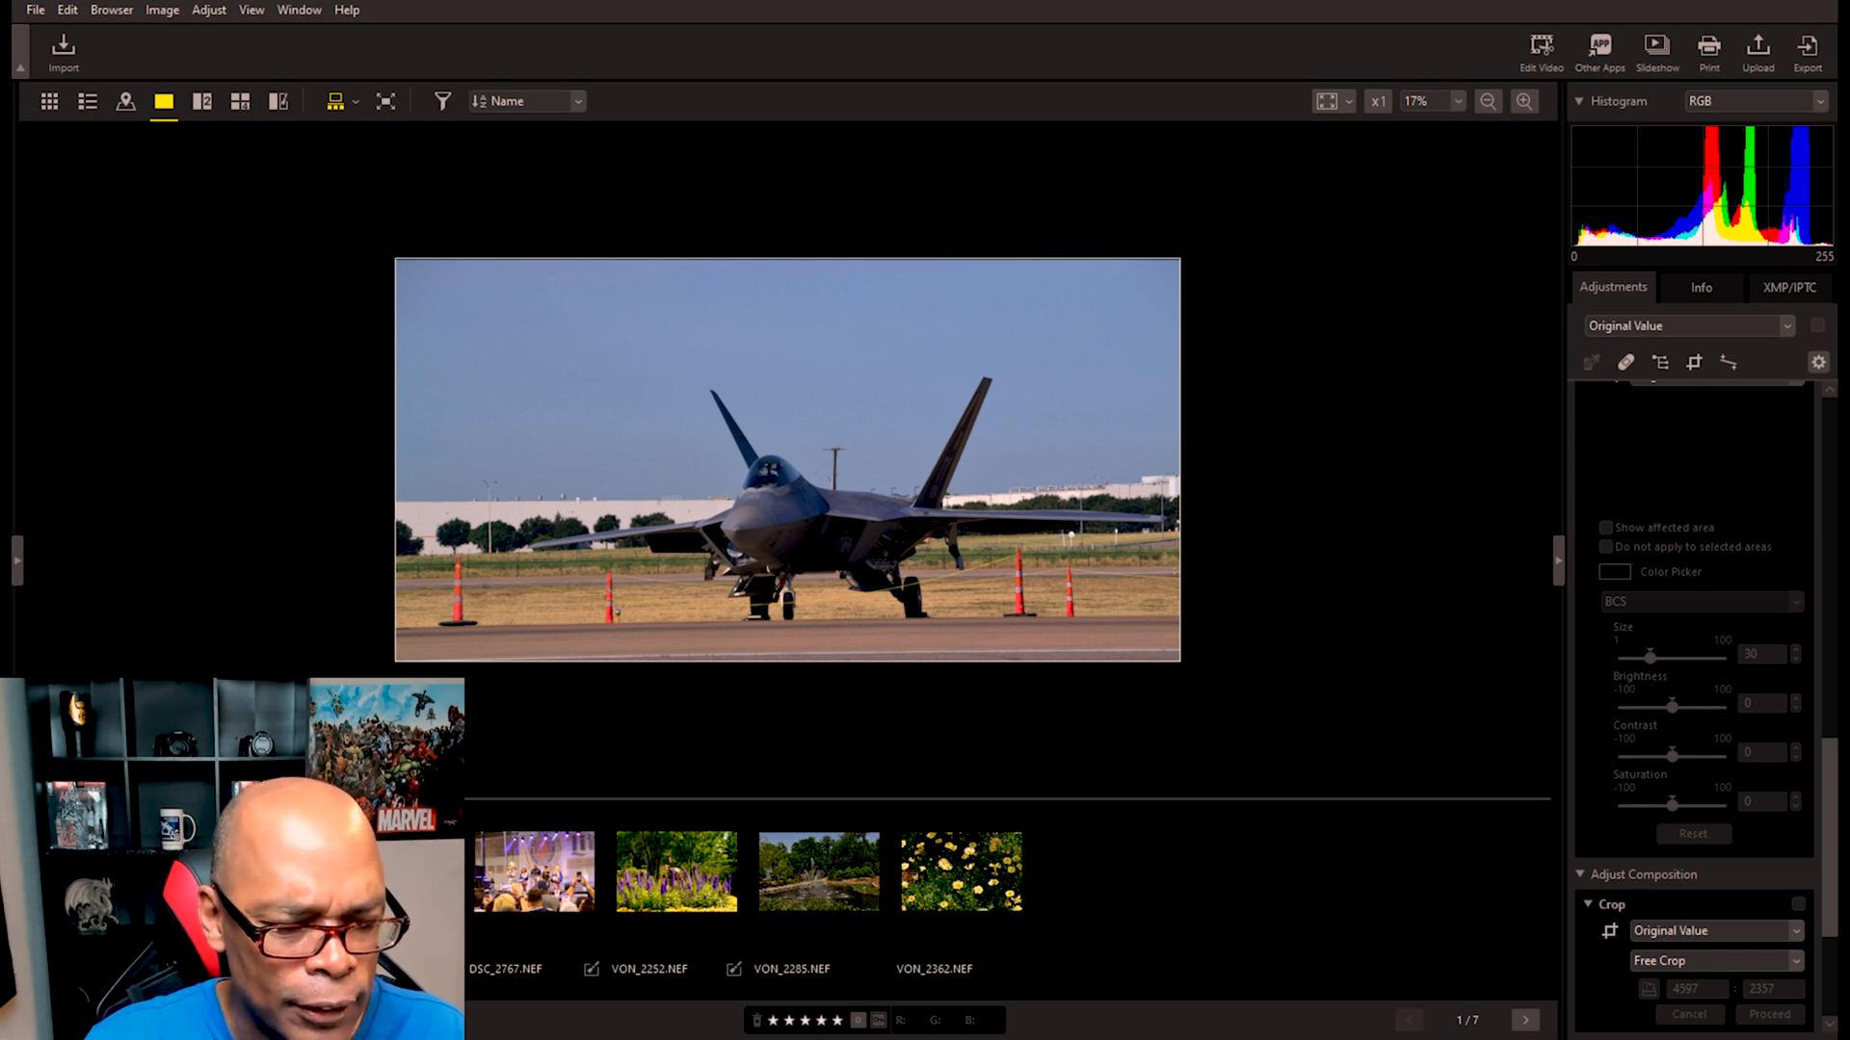
key(Right)
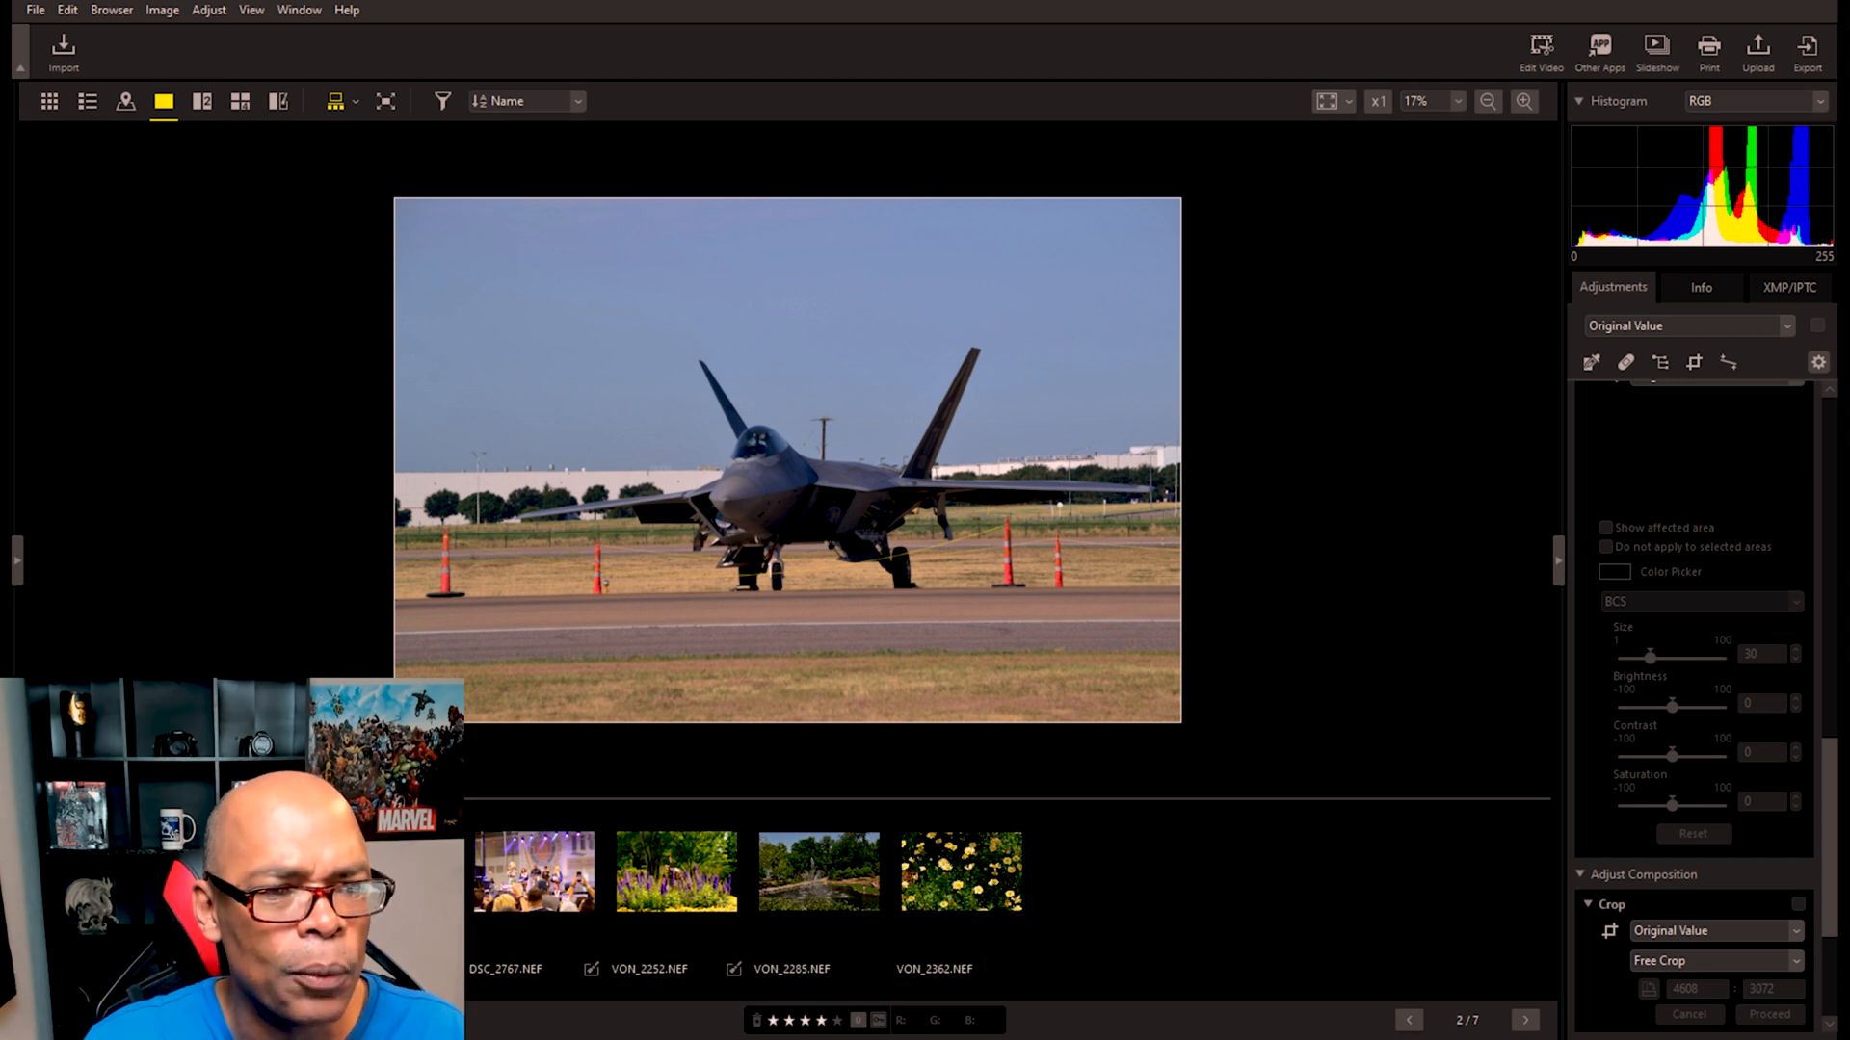
Step: Rate the stage photo DSC_2767.NEF five stars, and briefly overlay the histogram on the image
click(493, 953)
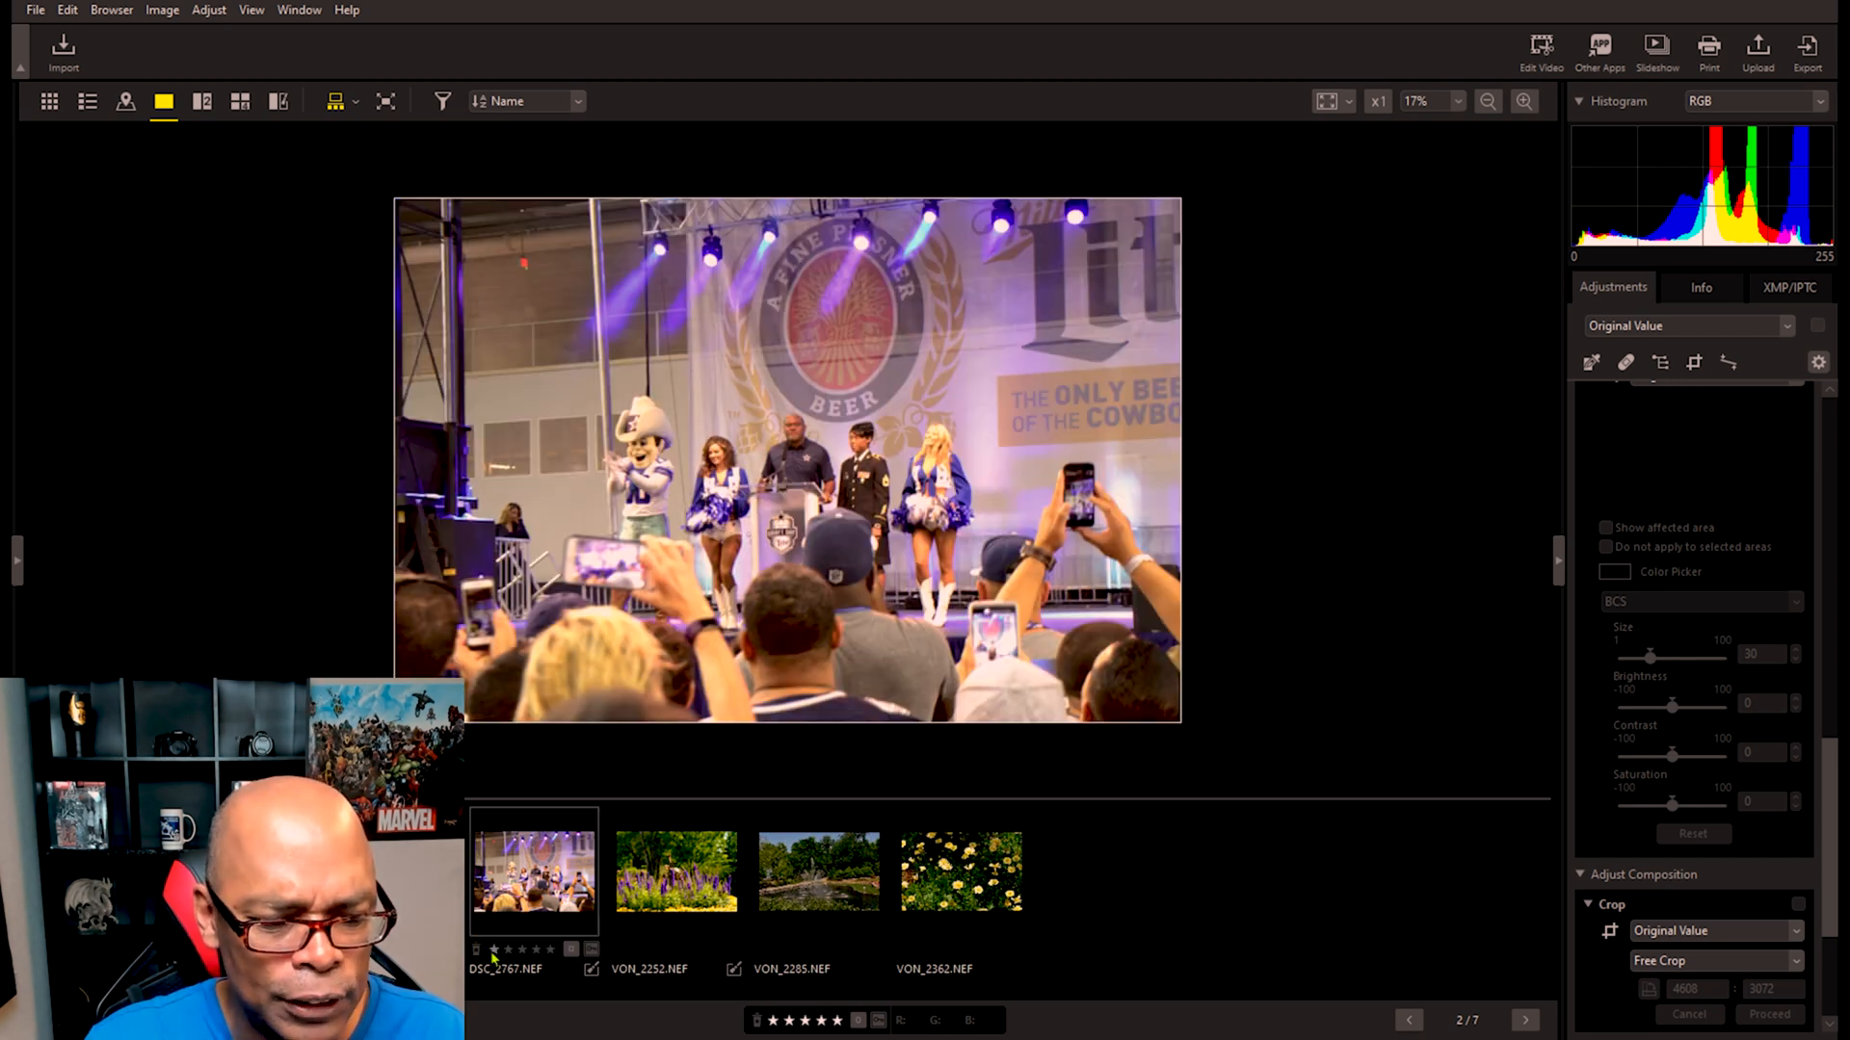
click(507, 950)
click(524, 951)
click(550, 950)
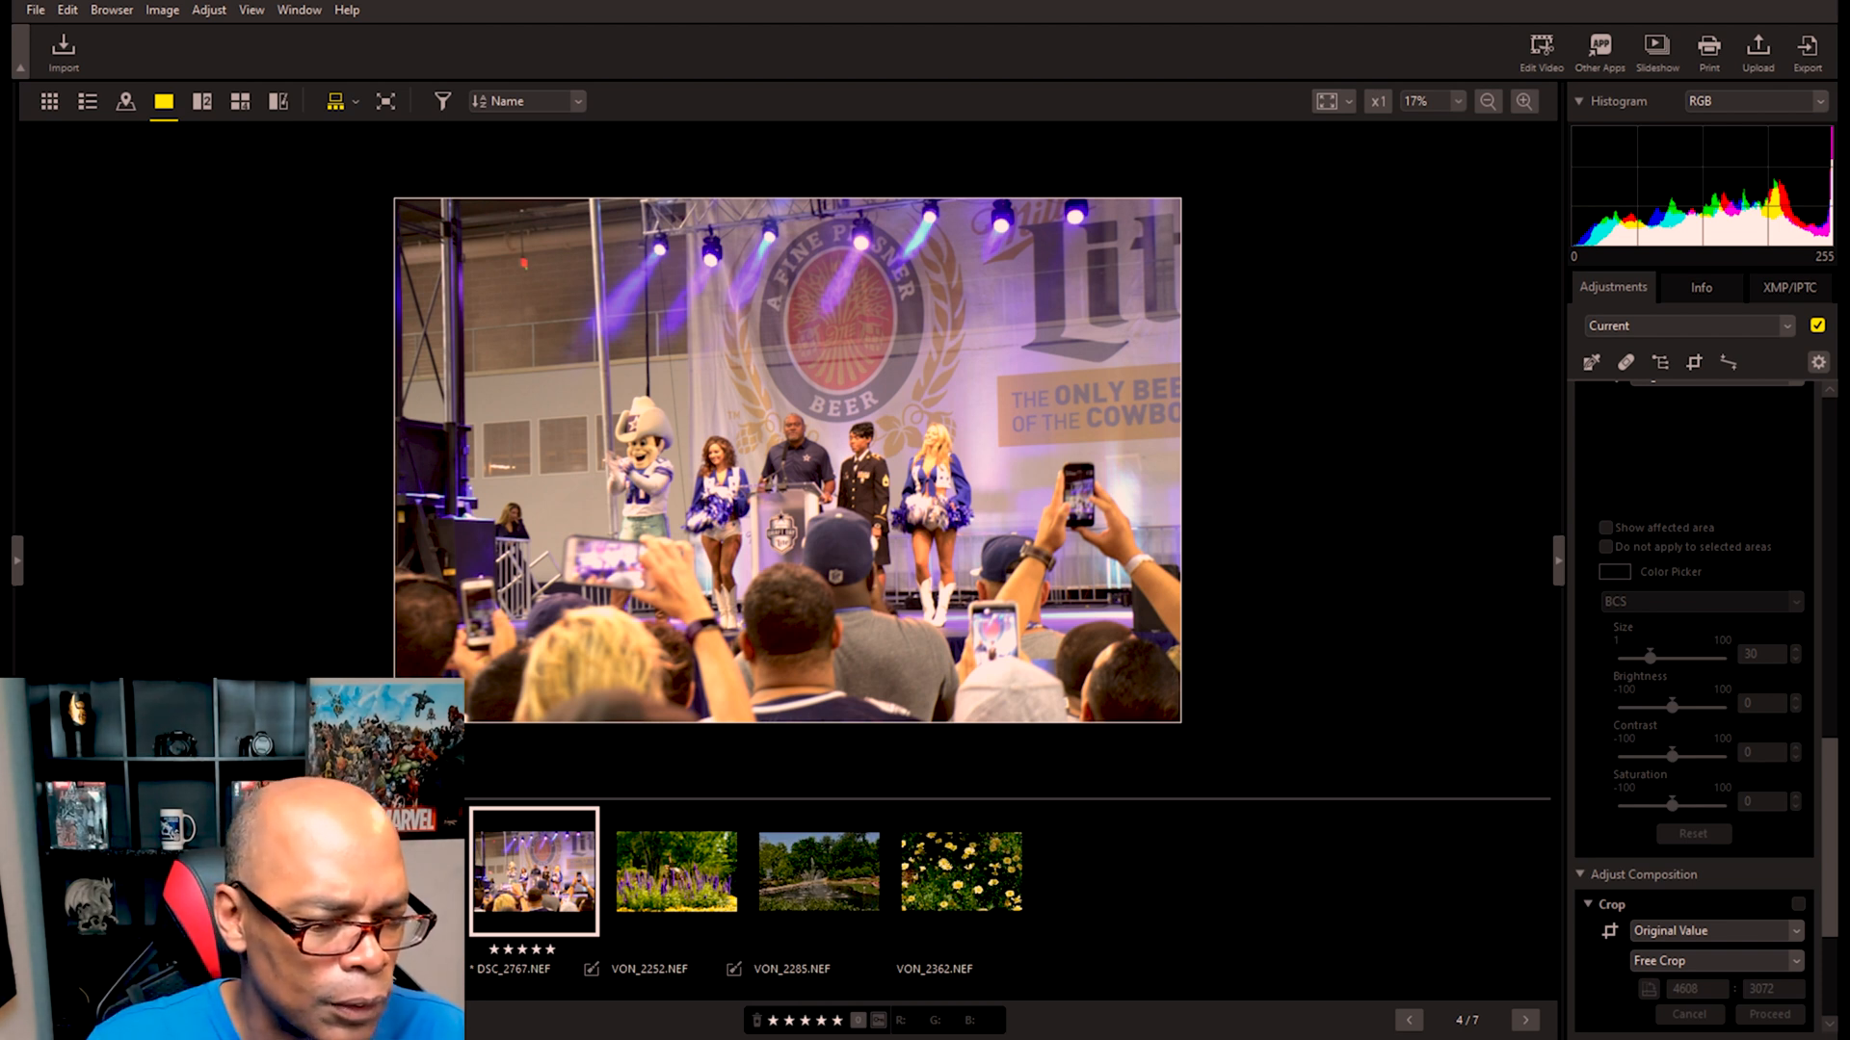
key(ctrl+h)
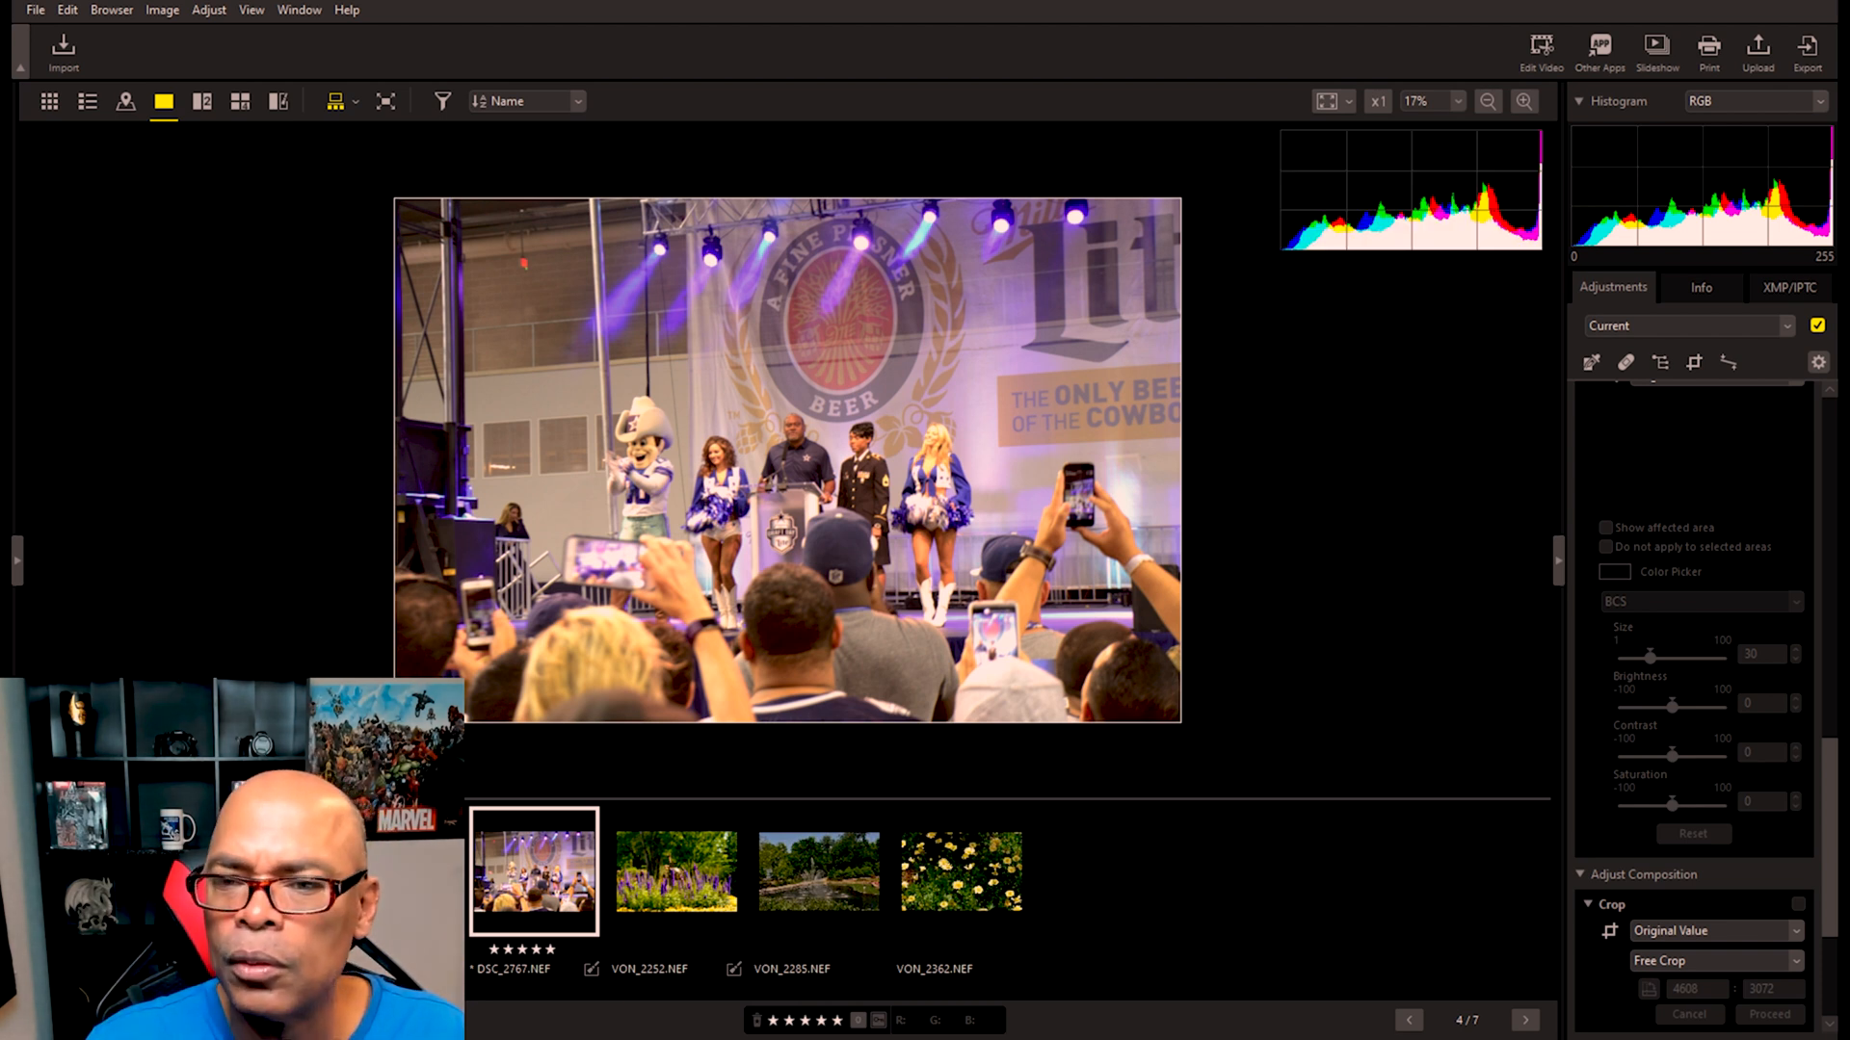
key(ctrl+h)
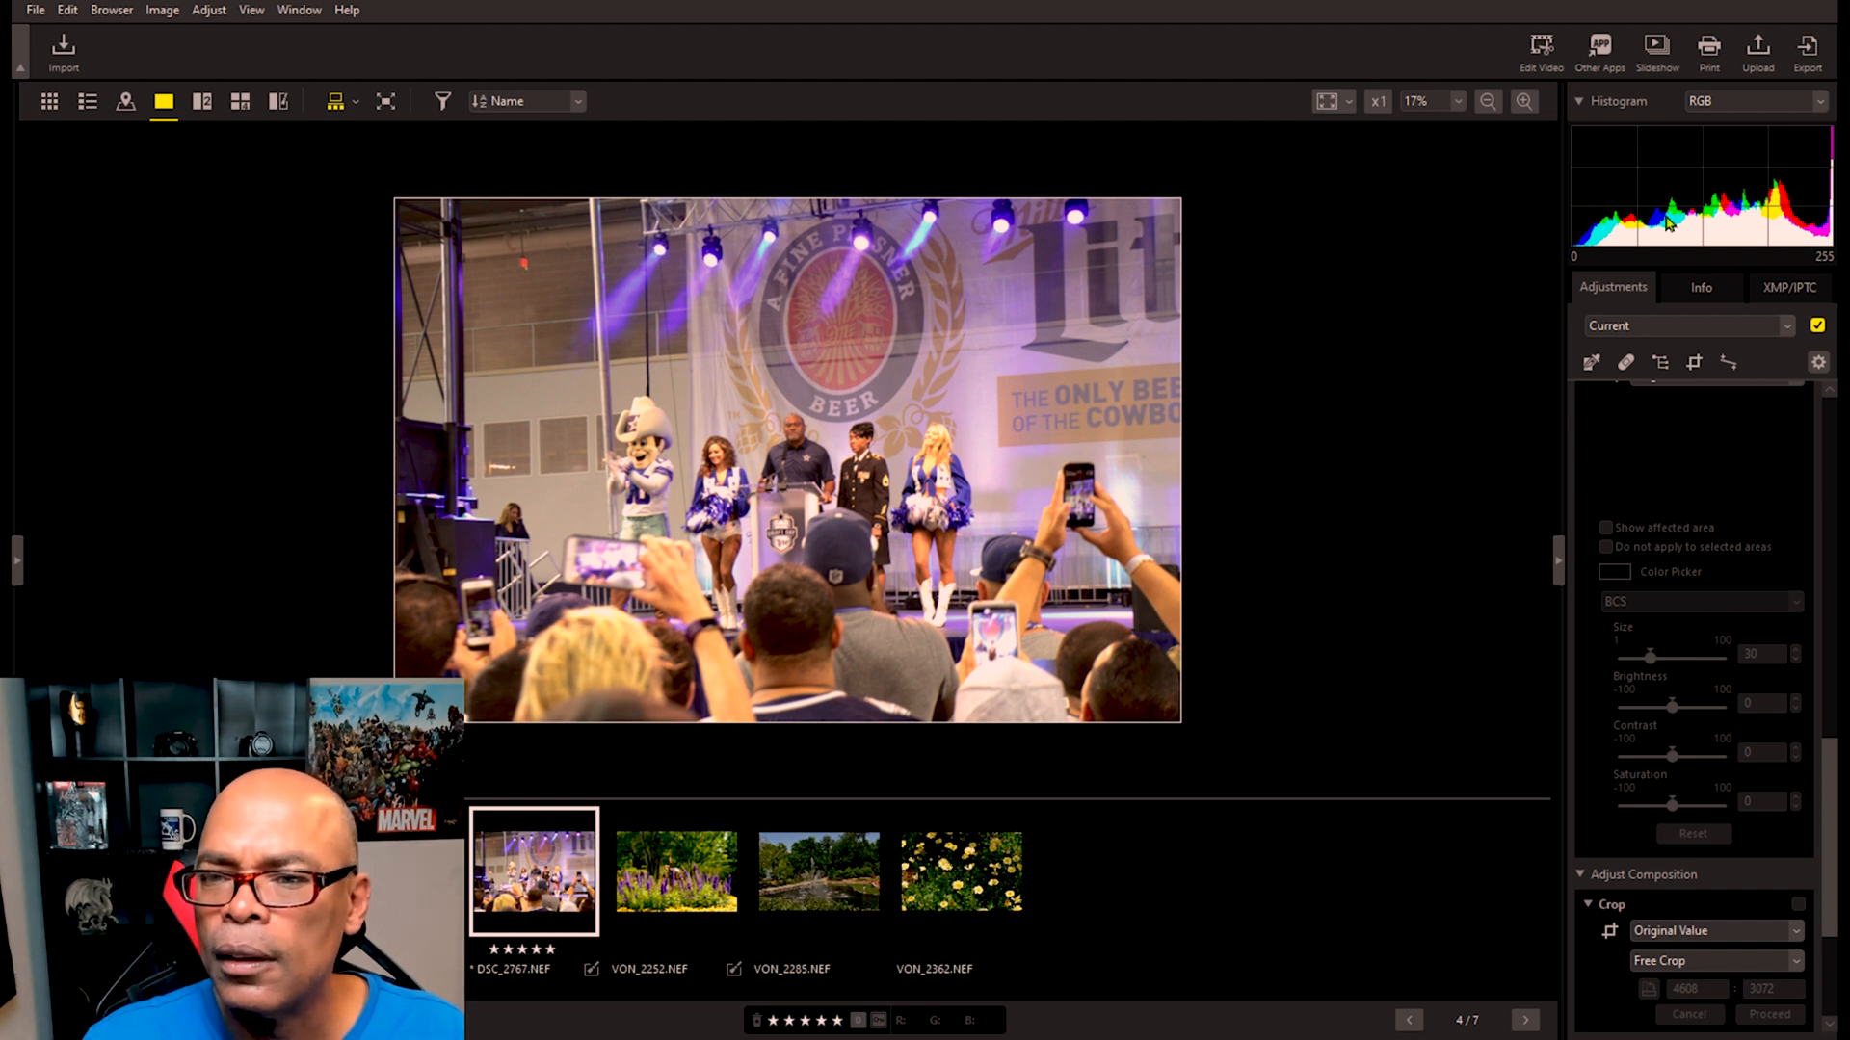